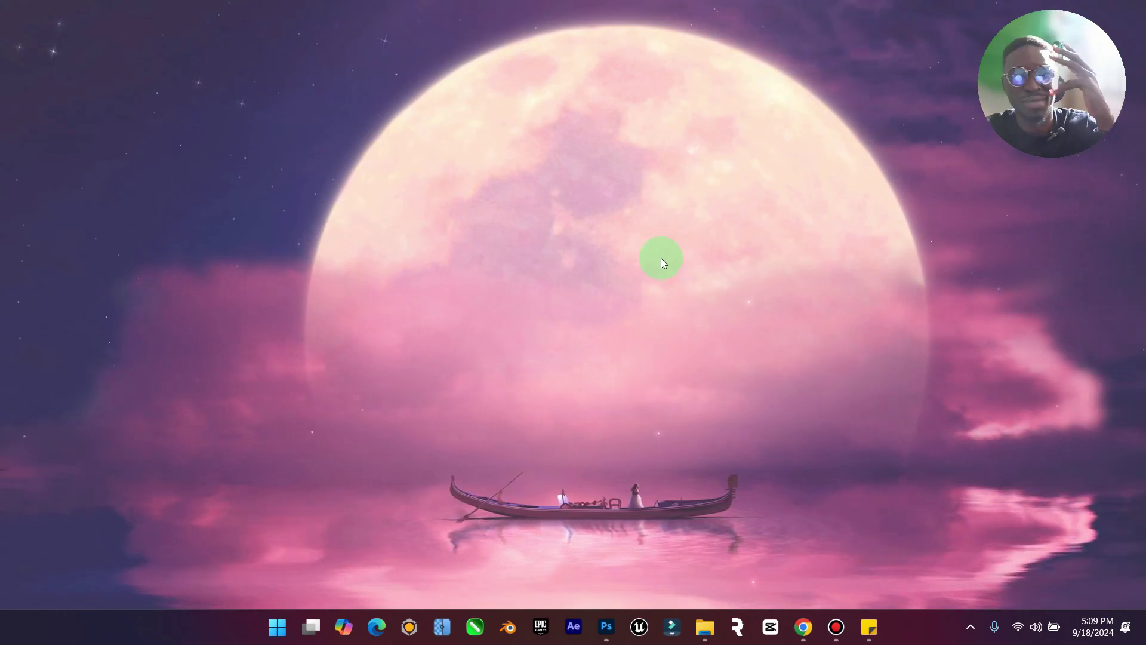
Switch to Chrome and bring up the Instagram post with the film-set photos, placing the cursor in its web address.
click(804, 627)
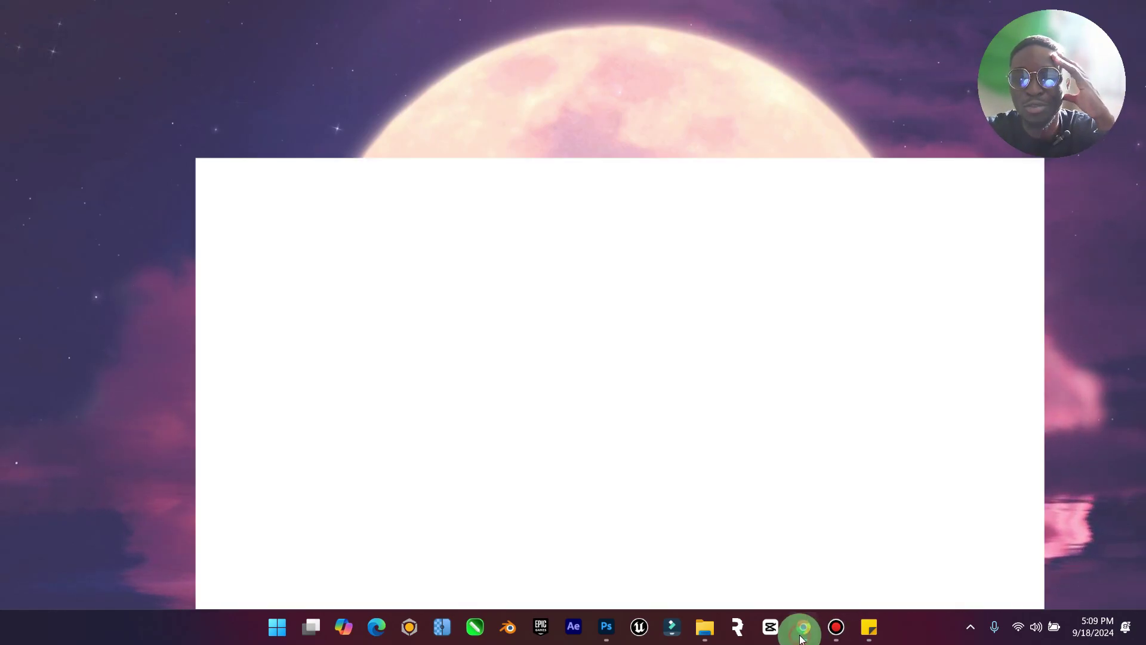
click(92, 15)
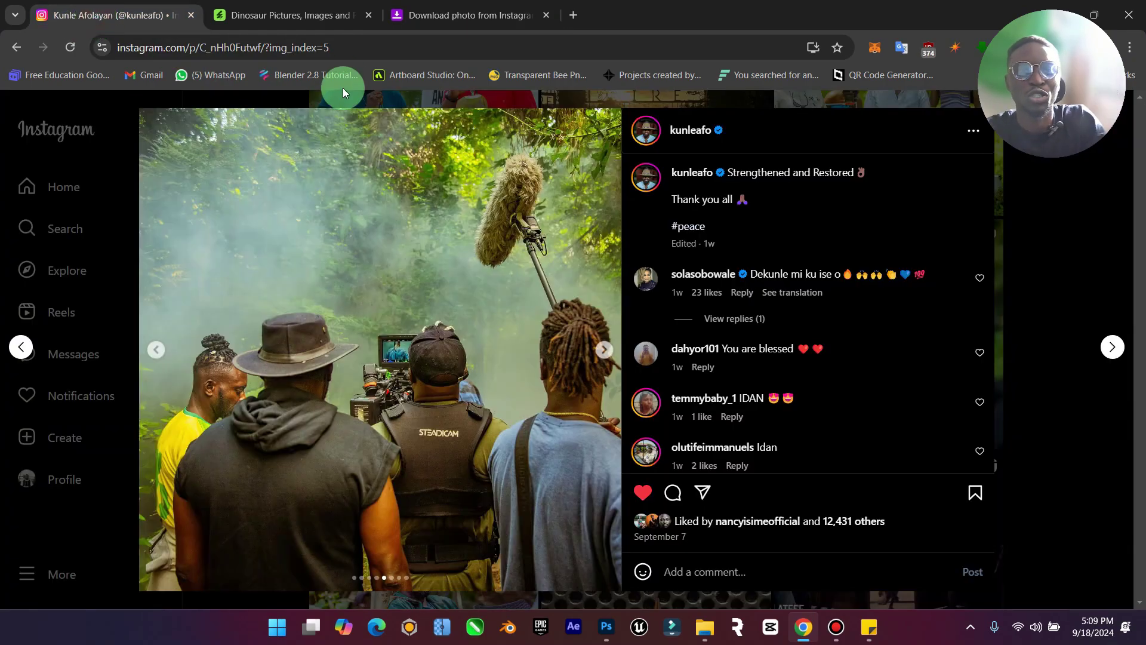
click(358, 48)
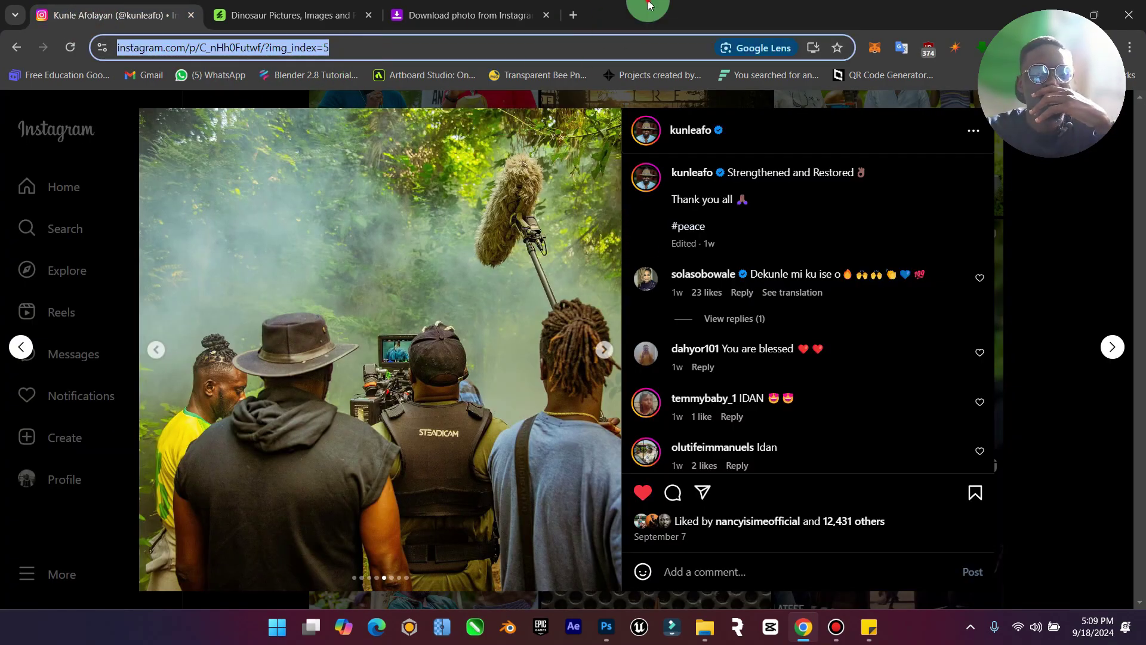
click(461, 52)
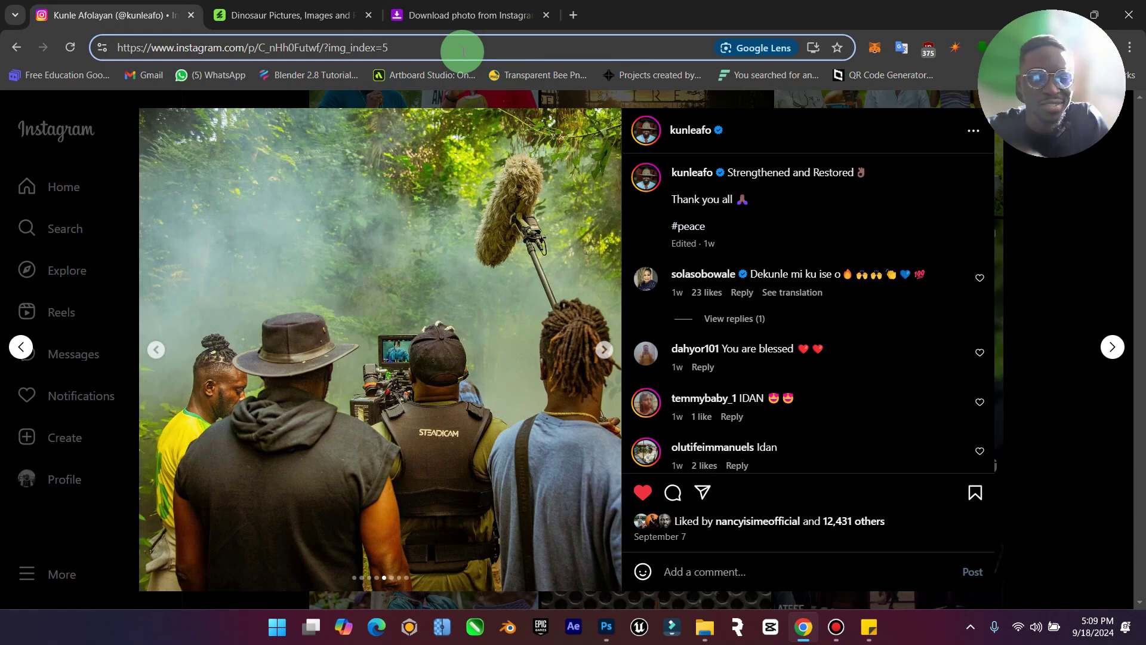
Look through the post's photos back to the first one and return to the fifth, showing the film crew.
click(159, 351)
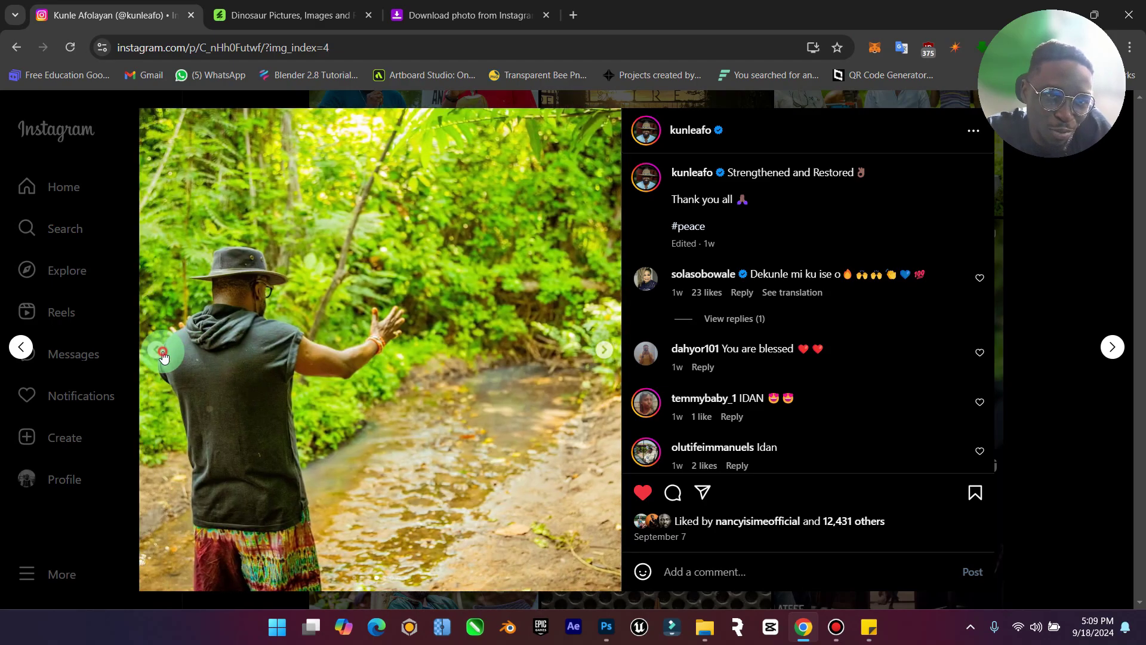
click(164, 357)
click(162, 352)
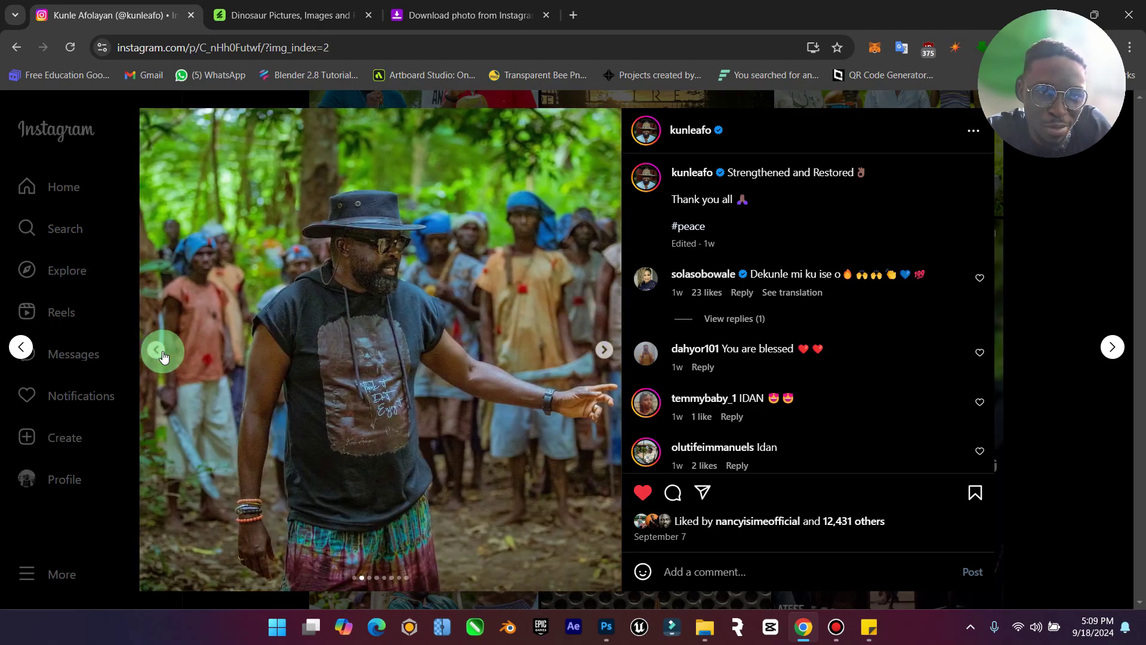
click(163, 353)
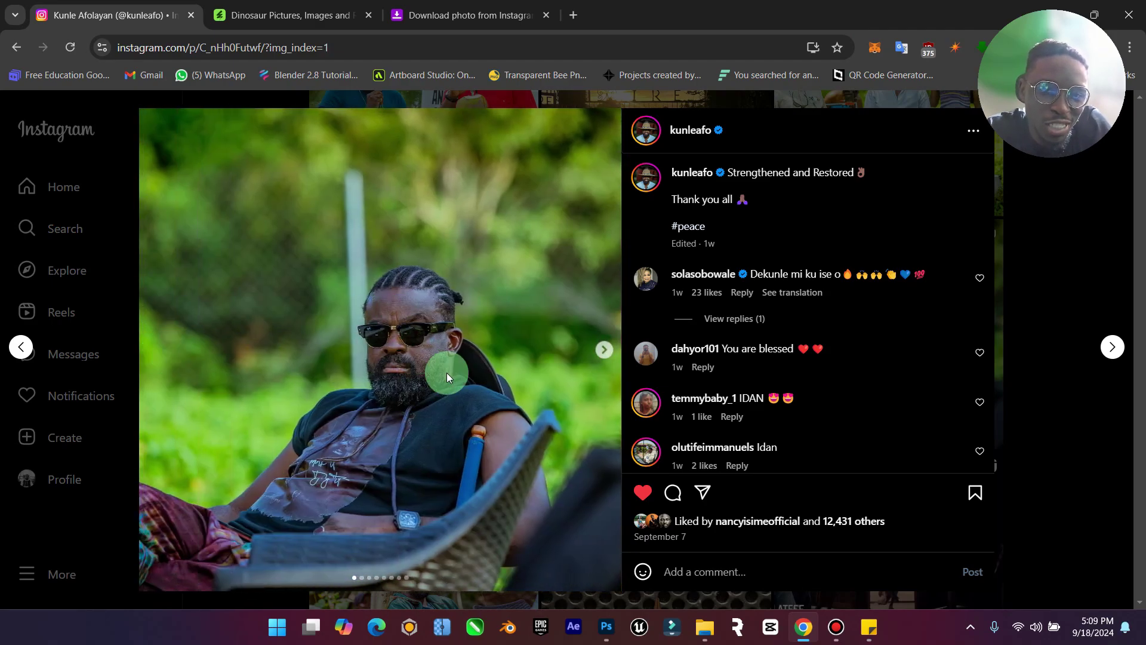
click(604, 353)
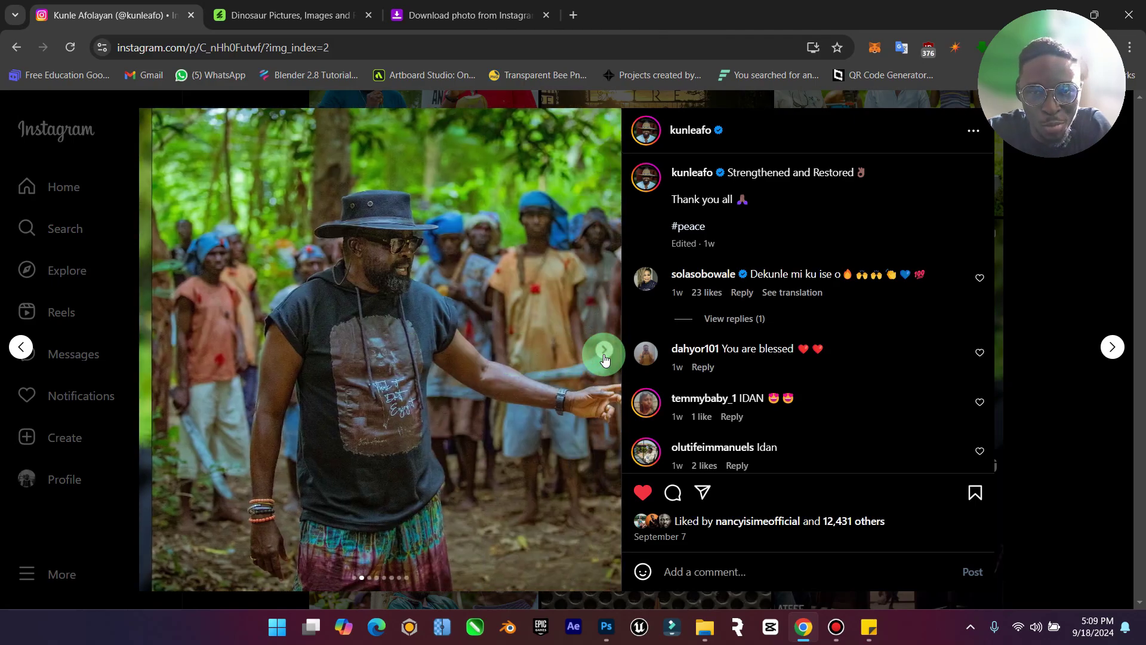
click(604, 357)
click(604, 353)
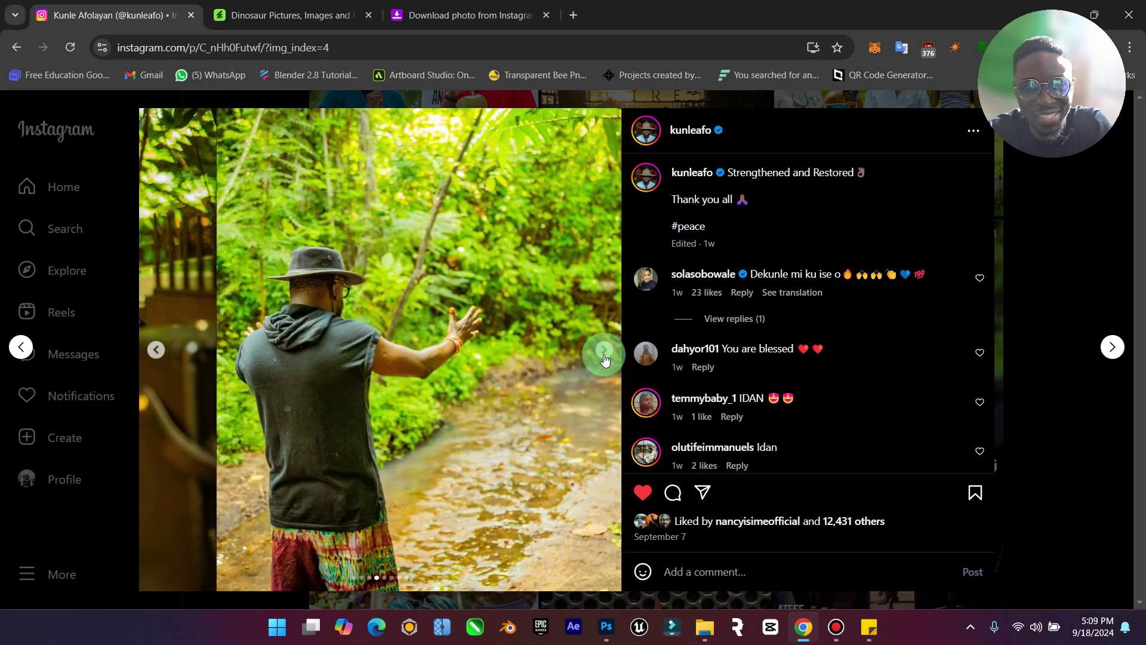
click(604, 353)
click(601, 342)
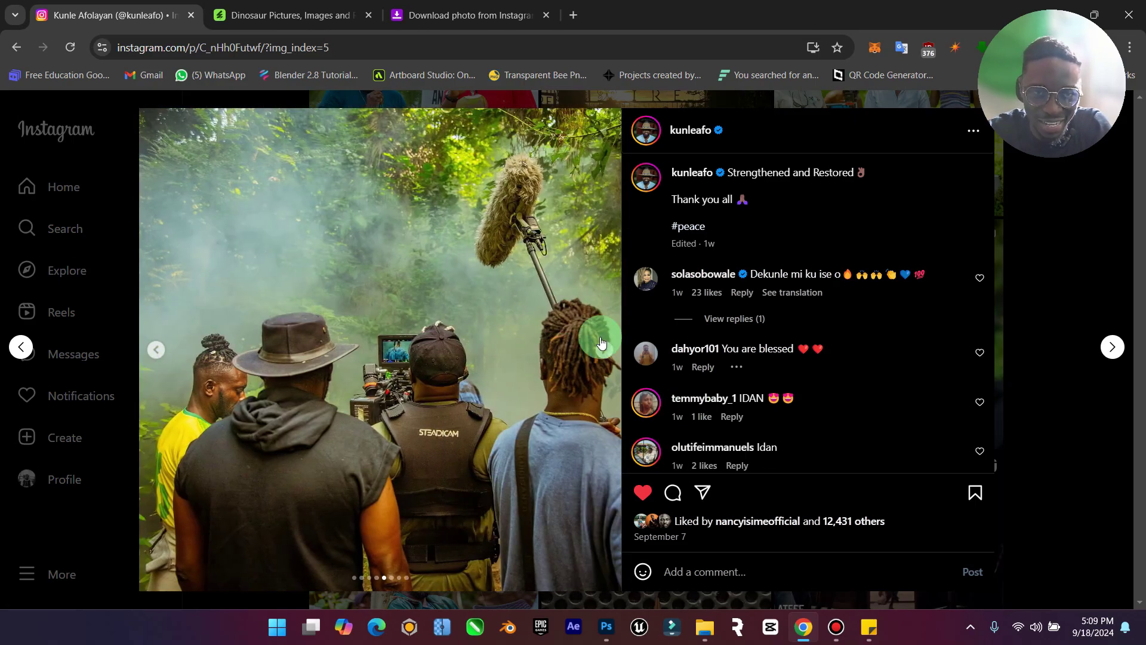
Copy the Instagram post's address and submit it to the SaveClip Instagram photo downloader.
click(343, 56)
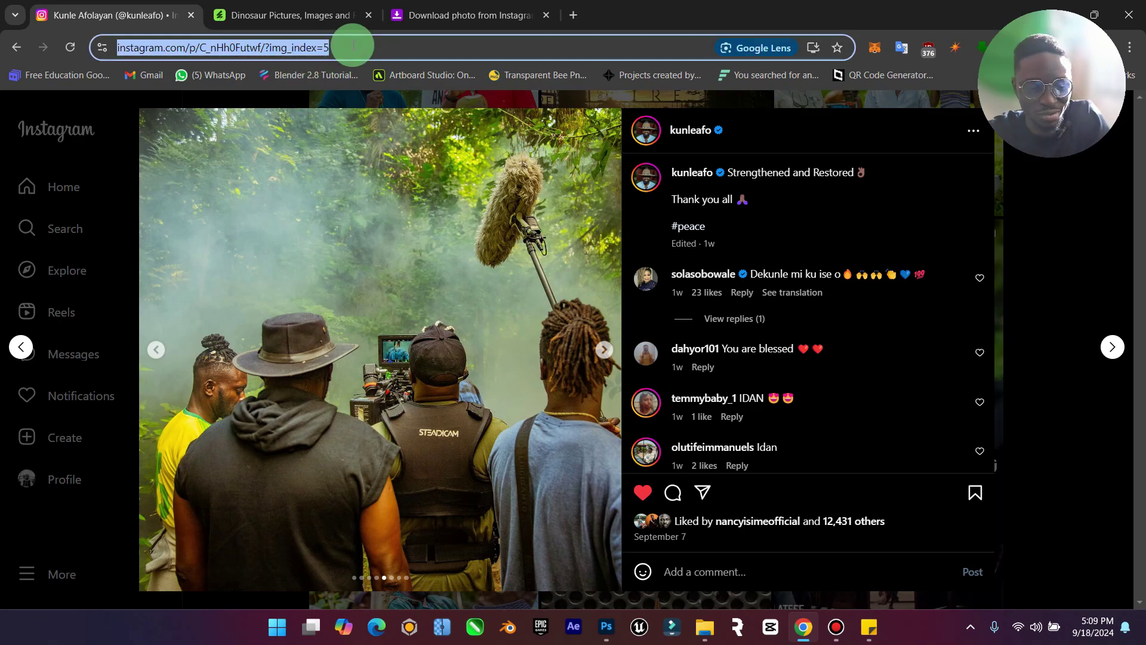
key(ctrl+c)
click(449, 29)
click(459, 247)
key(ctrl+v)
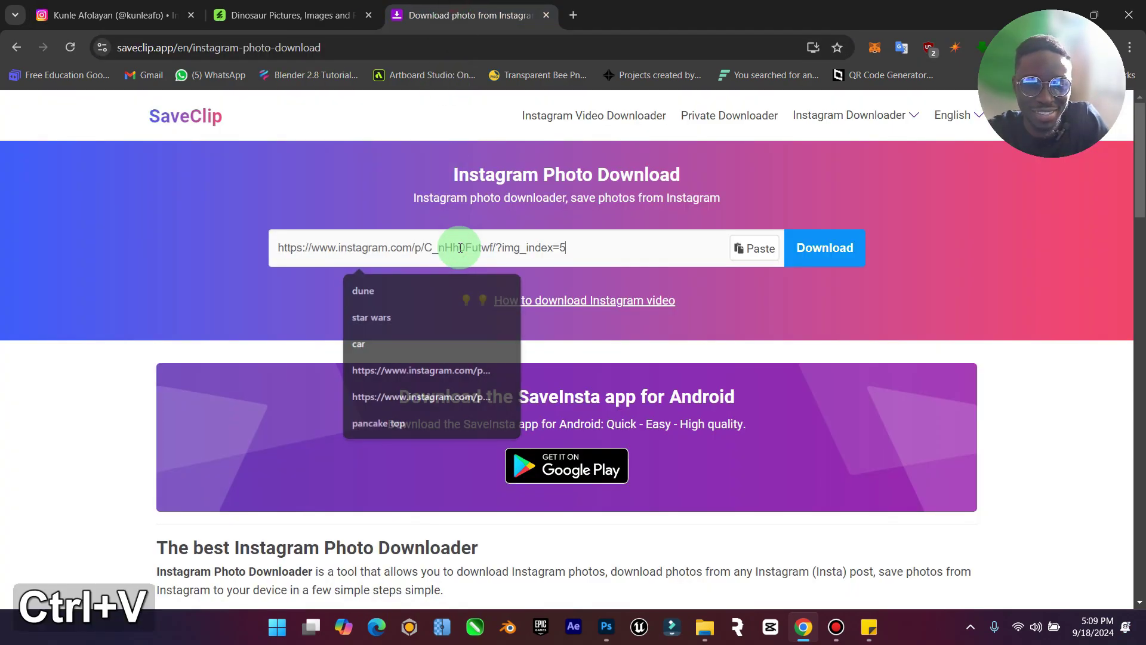
key(Return)
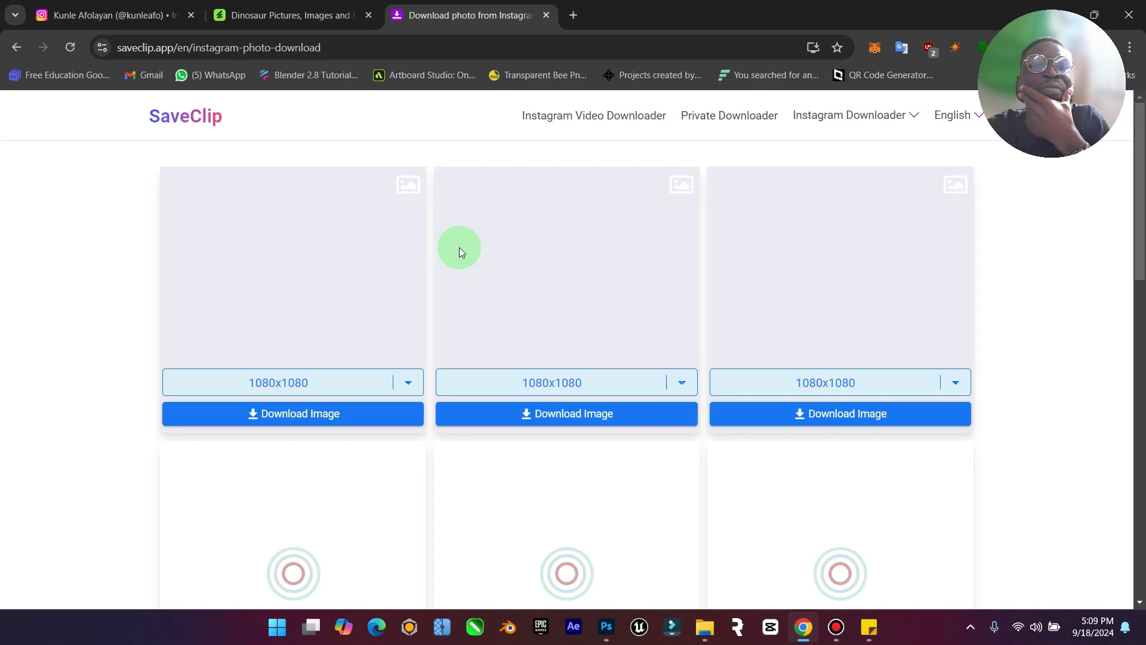
Return to Instagram, close the post and browse the kunleafo profile's photo grid.
click(120, 14)
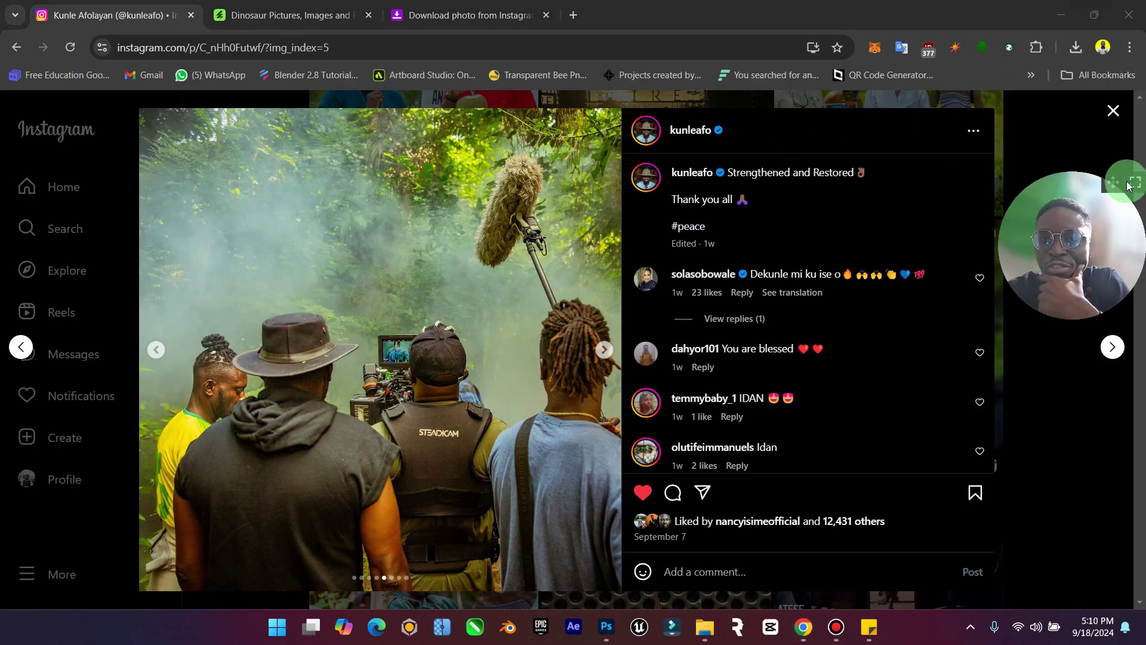
click(798, 256)
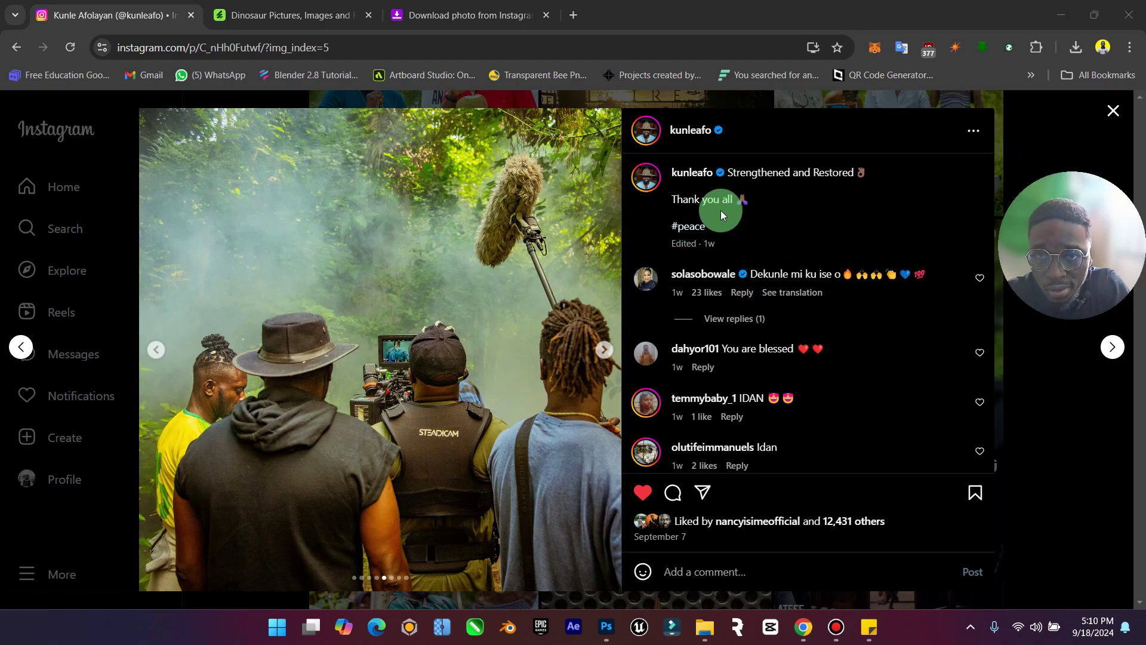
click(757, 136)
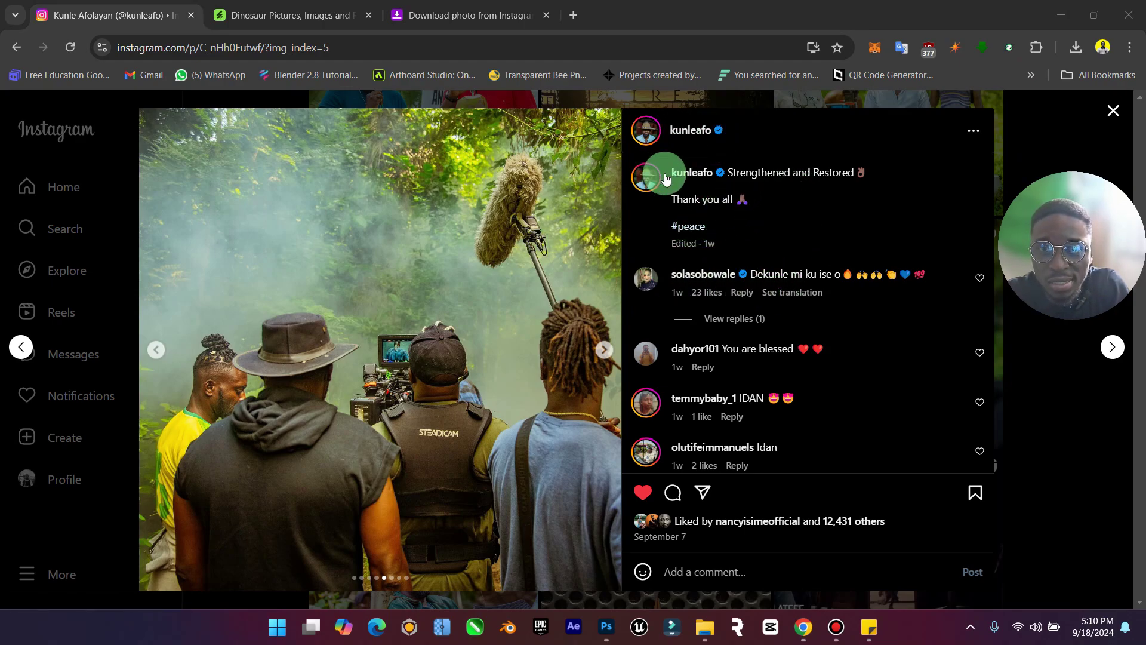
click(1113, 110)
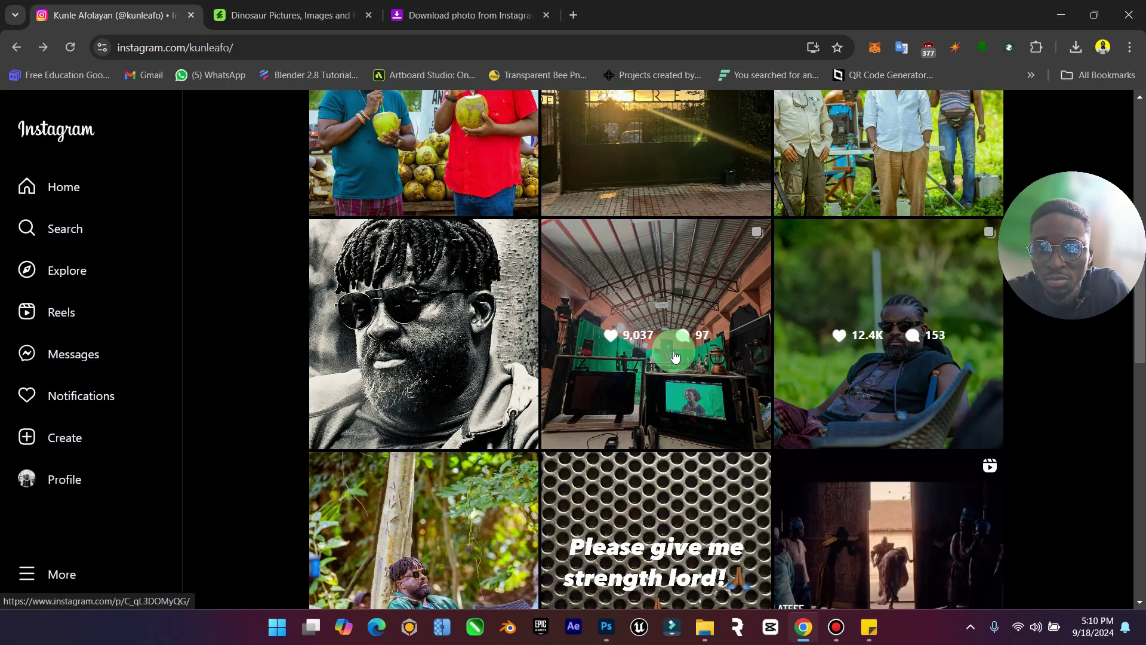
scroll(675, 356, up, 5)
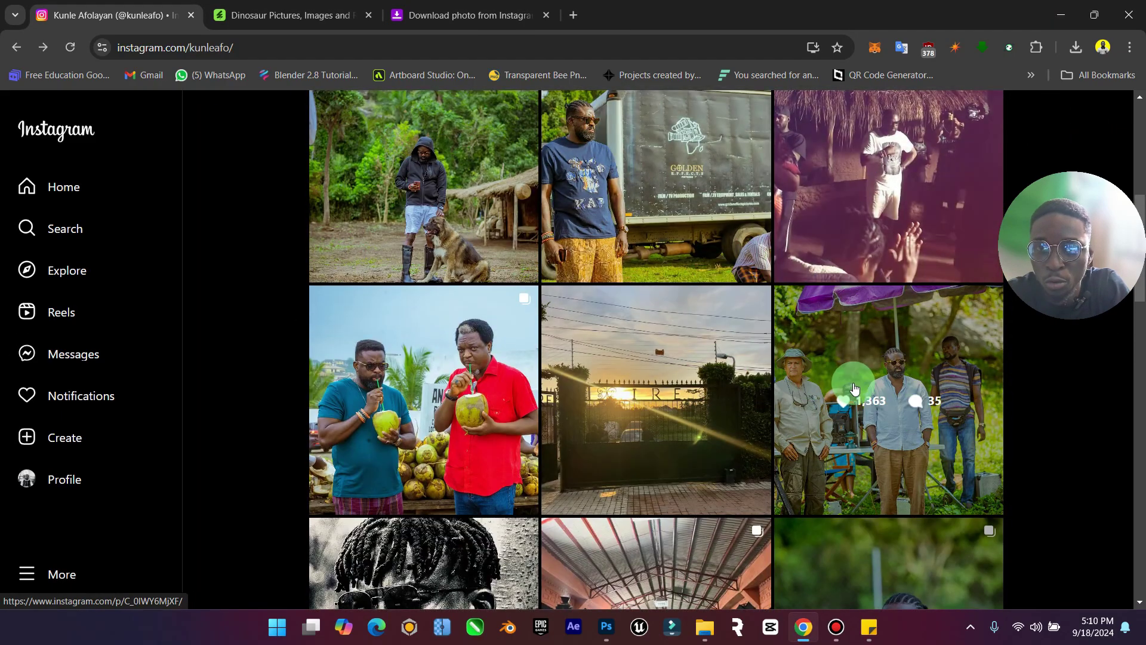
scroll(695, 389, up, 6)
scroll(696, 389, down, 8)
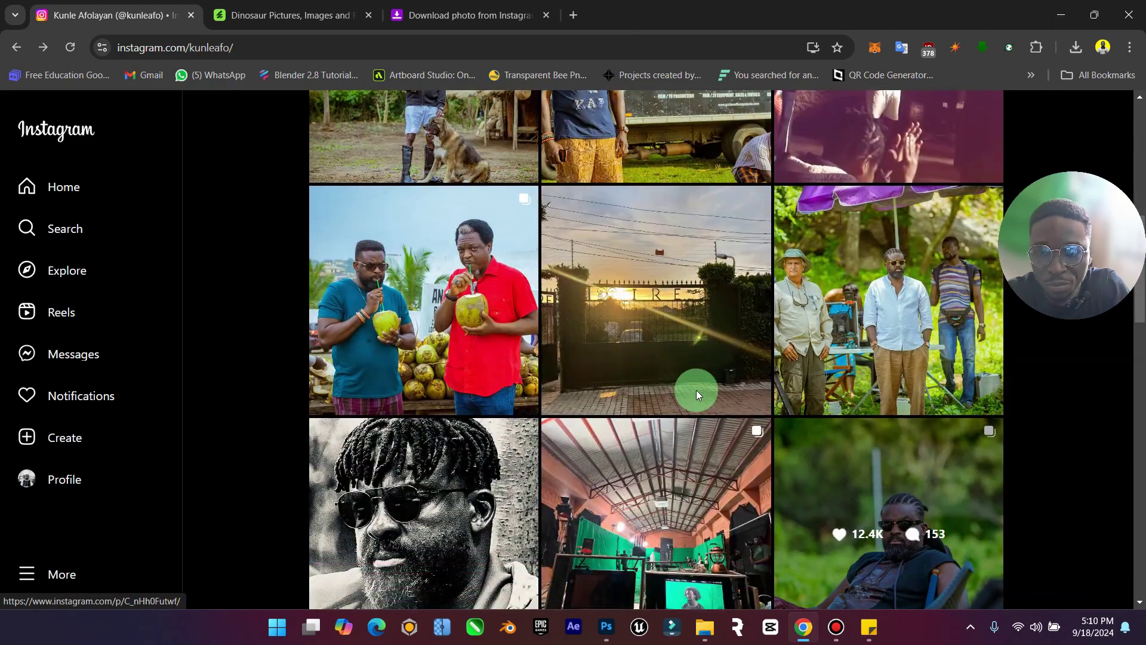
scroll(696, 389, down, 15)
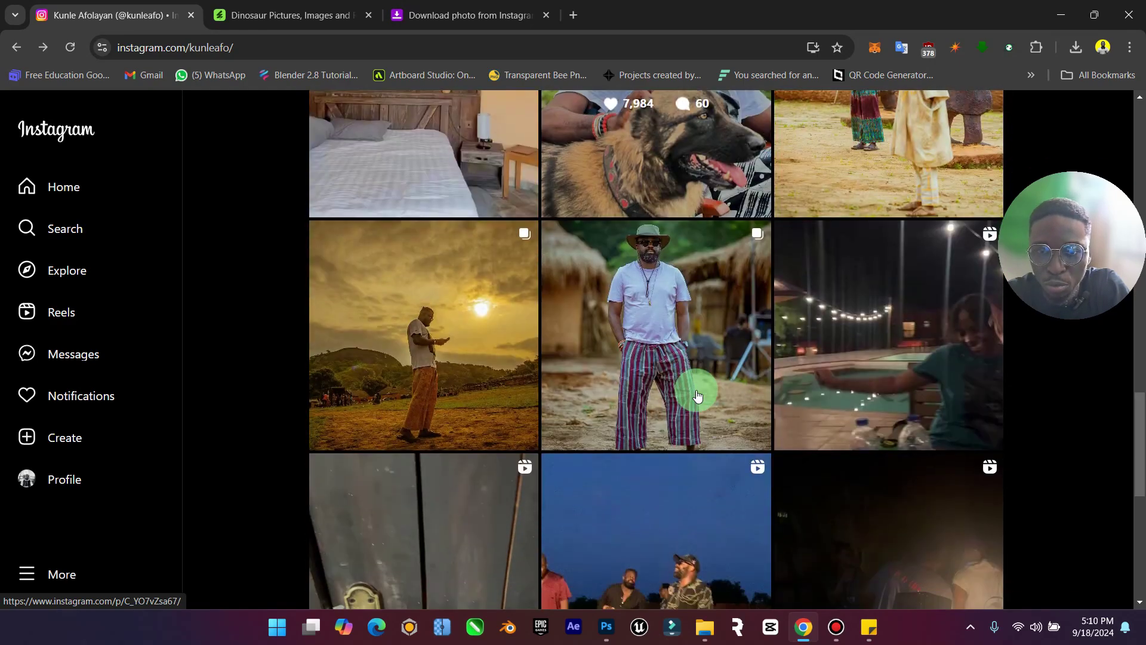
scroll(697, 395, down, 8)
scroll(696, 389, up, 3)
scroll(696, 389, down, 3)
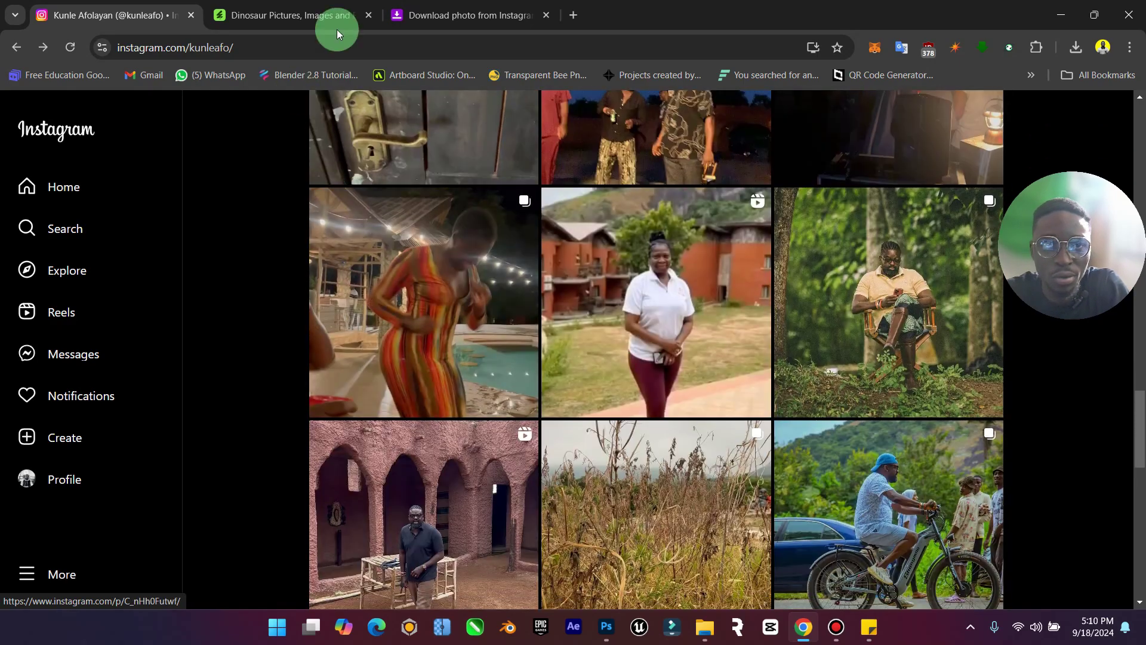
Search Google in a new tab for "kunle afolayan movies" and view the image results.
click(567, 13)
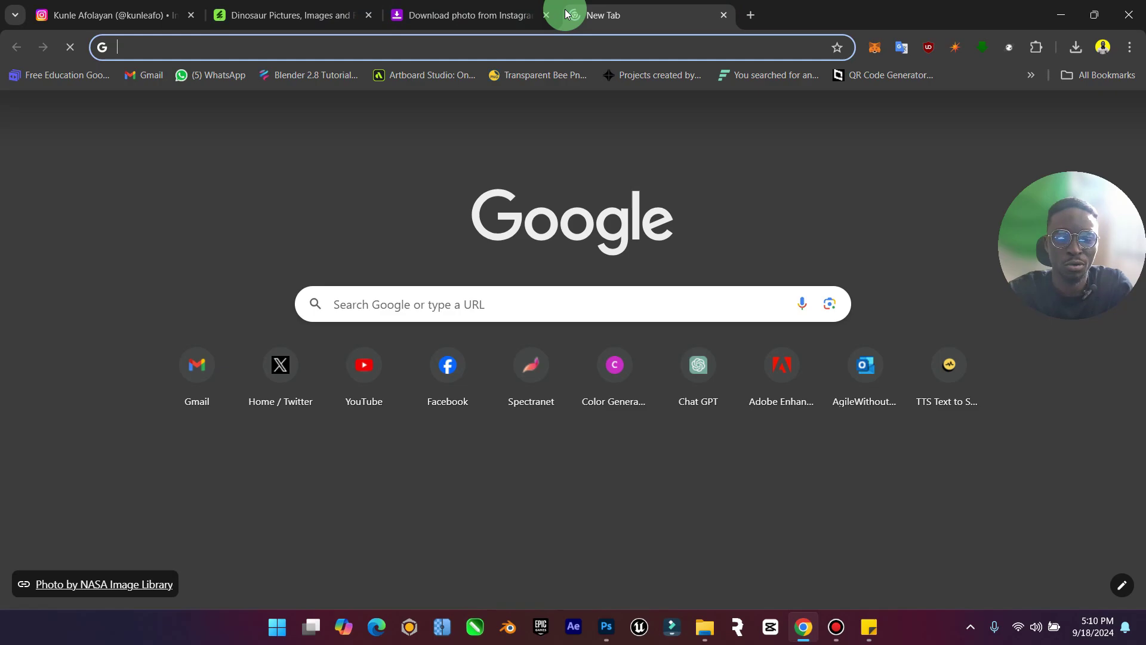
text(kunle afo)
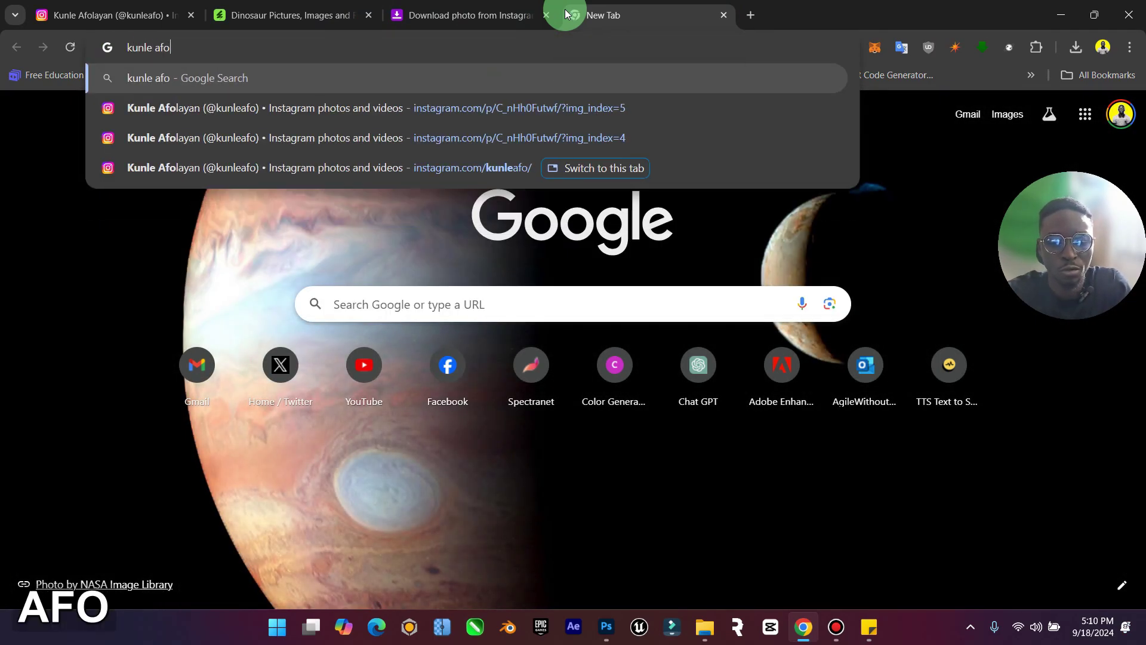
text(layan movies)
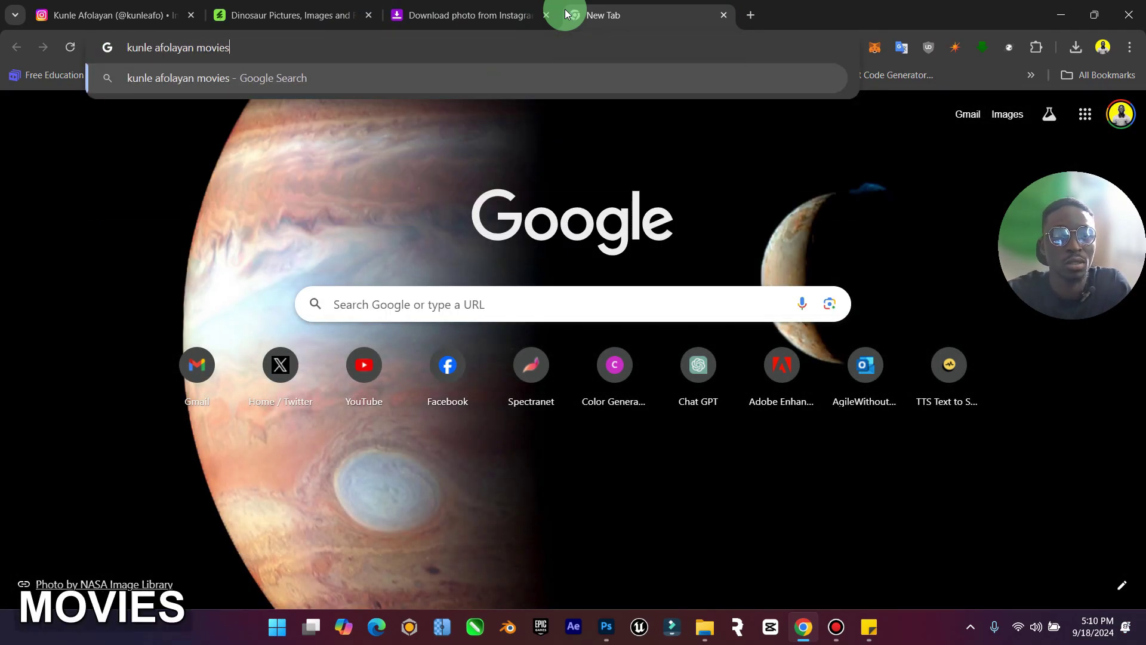
key(Return)
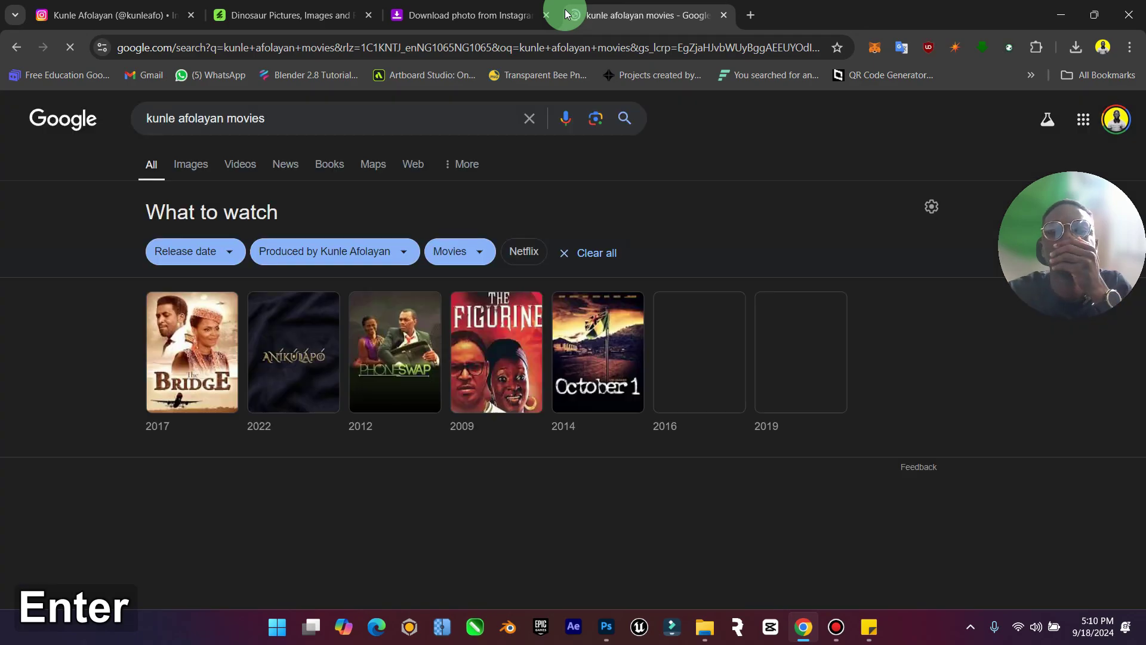
click(199, 165)
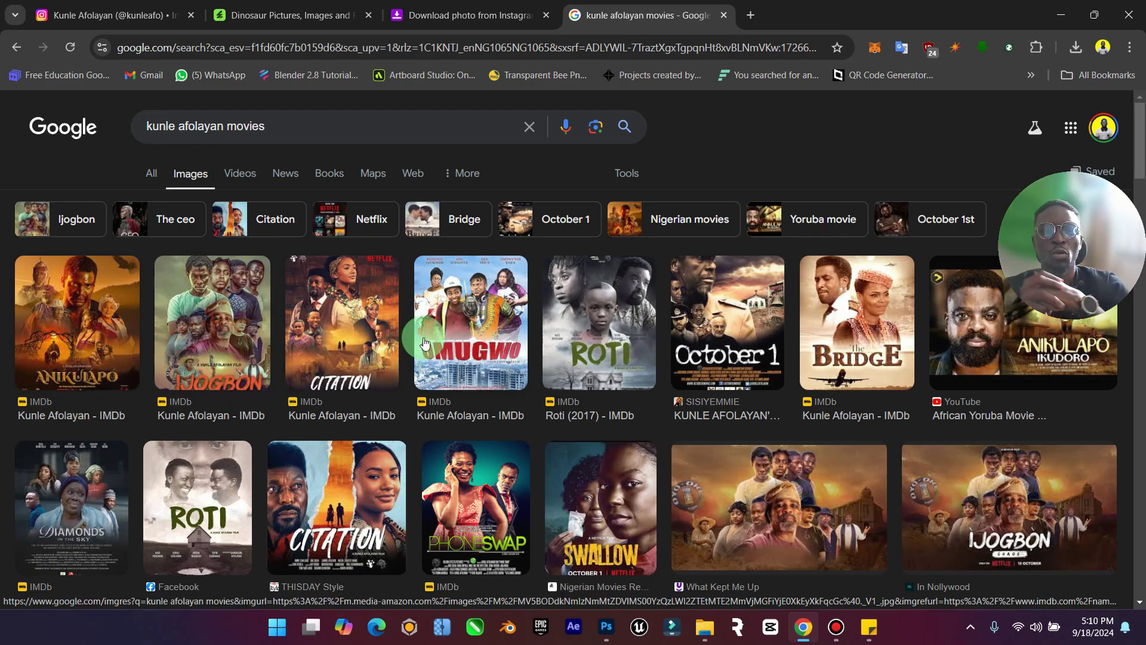
Download the seated man's portrait and the film crew photo from the SaveClip results.
click(295, 15)
click(436, 15)
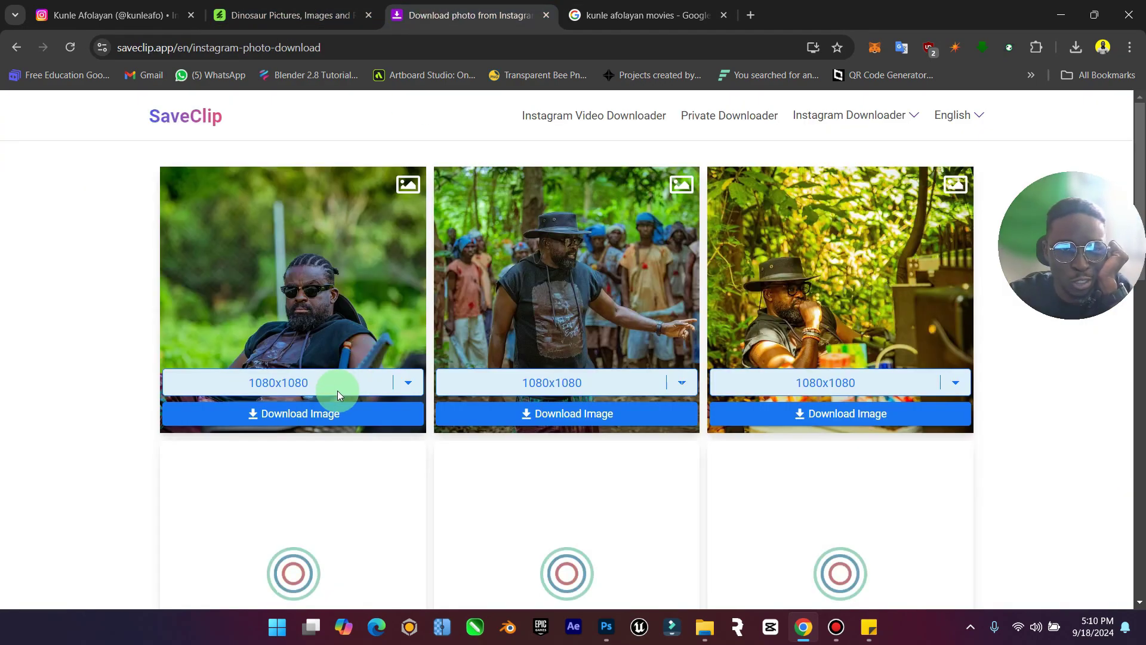
click(337, 416)
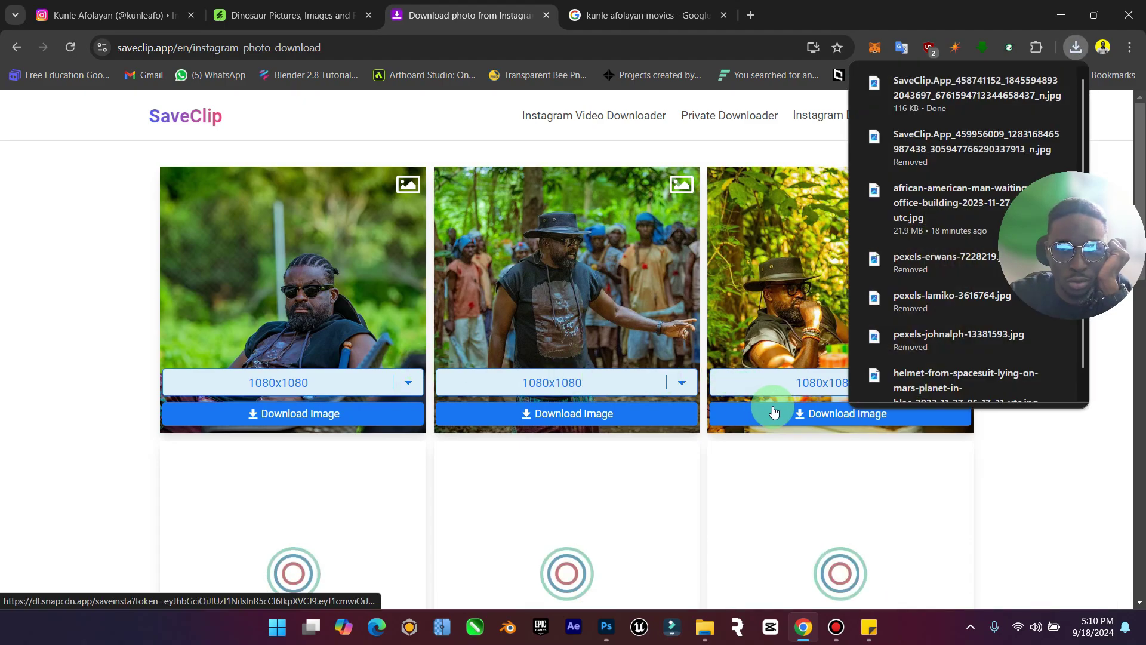
scroll(610, 353, down, 4)
scroll(610, 355, down, 1)
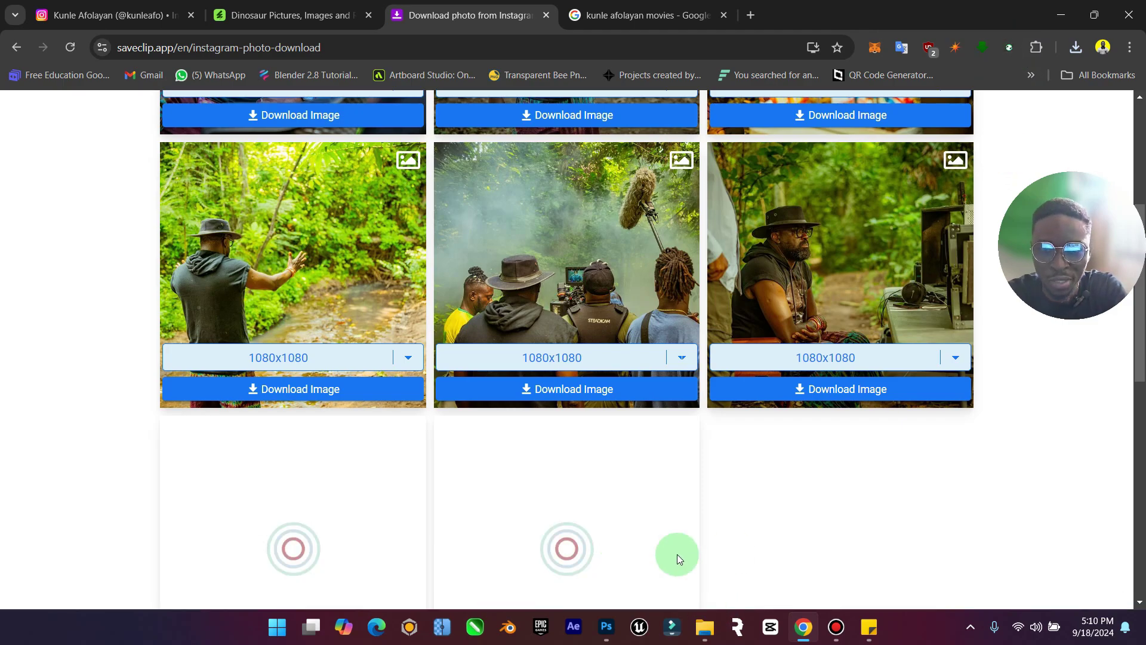
Minimize the browser and check the two SaveClip photos in File Explorer's Downloads folder.
click(1067, 28)
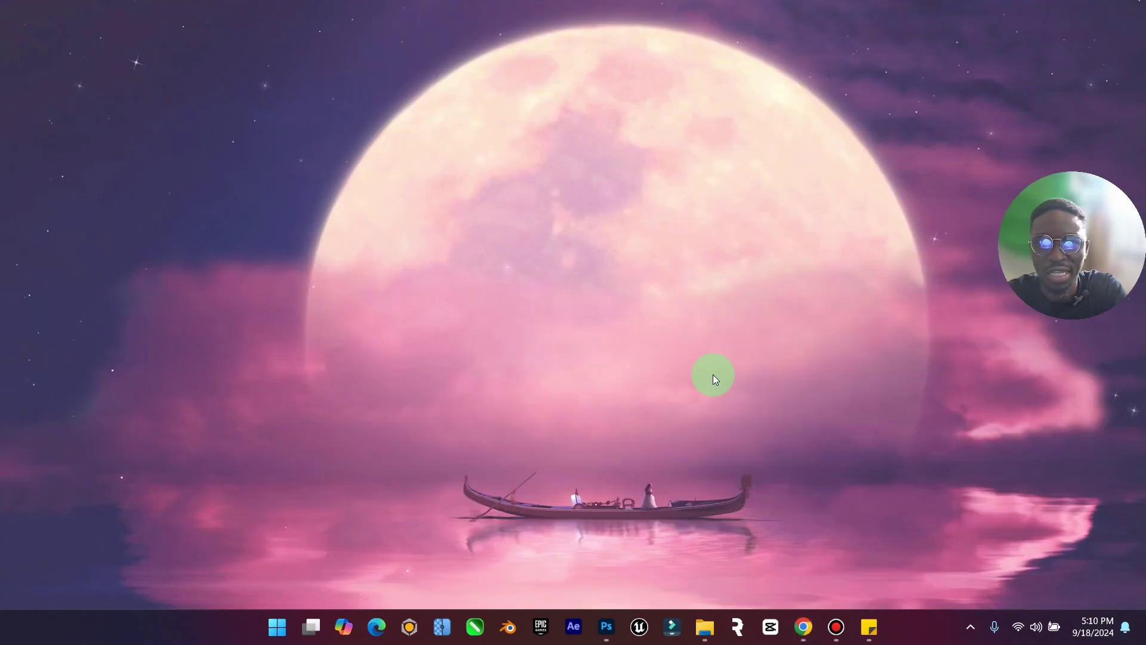
mouse_move(703, 621)
click(659, 594)
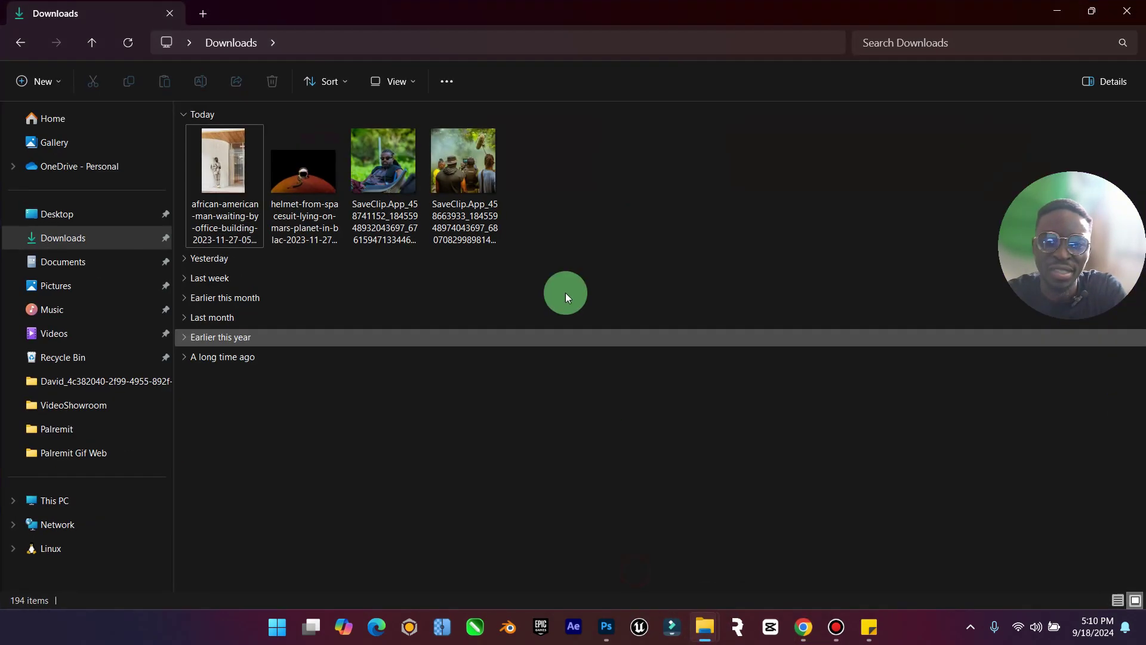
click(468, 196)
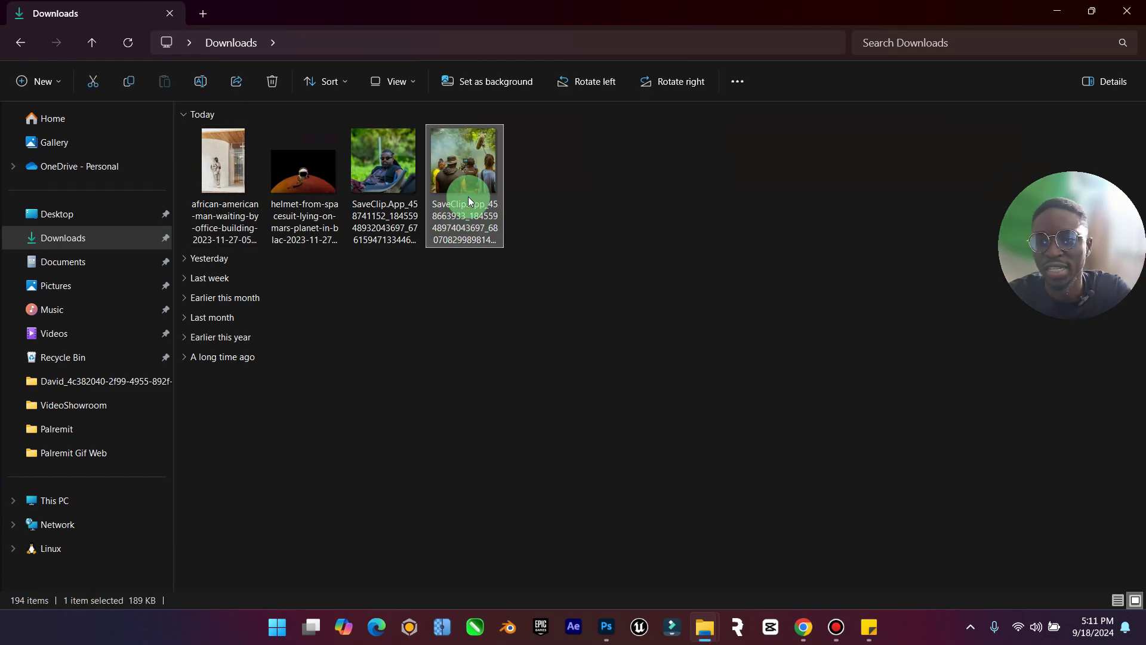
click(394, 169)
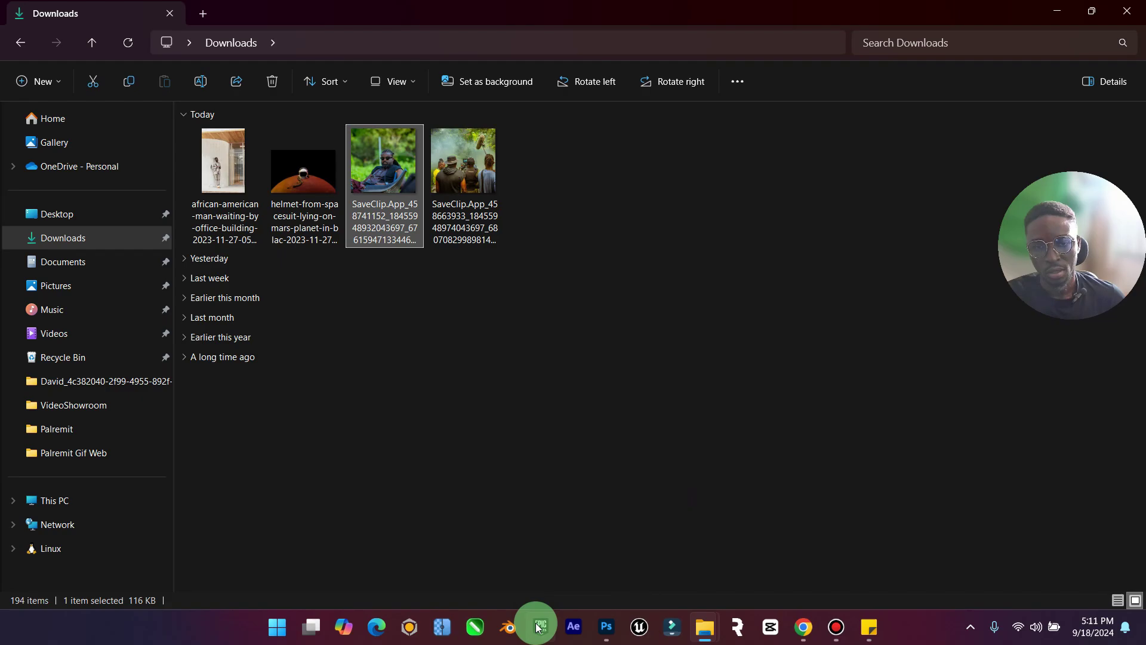
Open Upscayl and load the SaveClip portrait of the seated man from the Downloads folder.
click(440, 627)
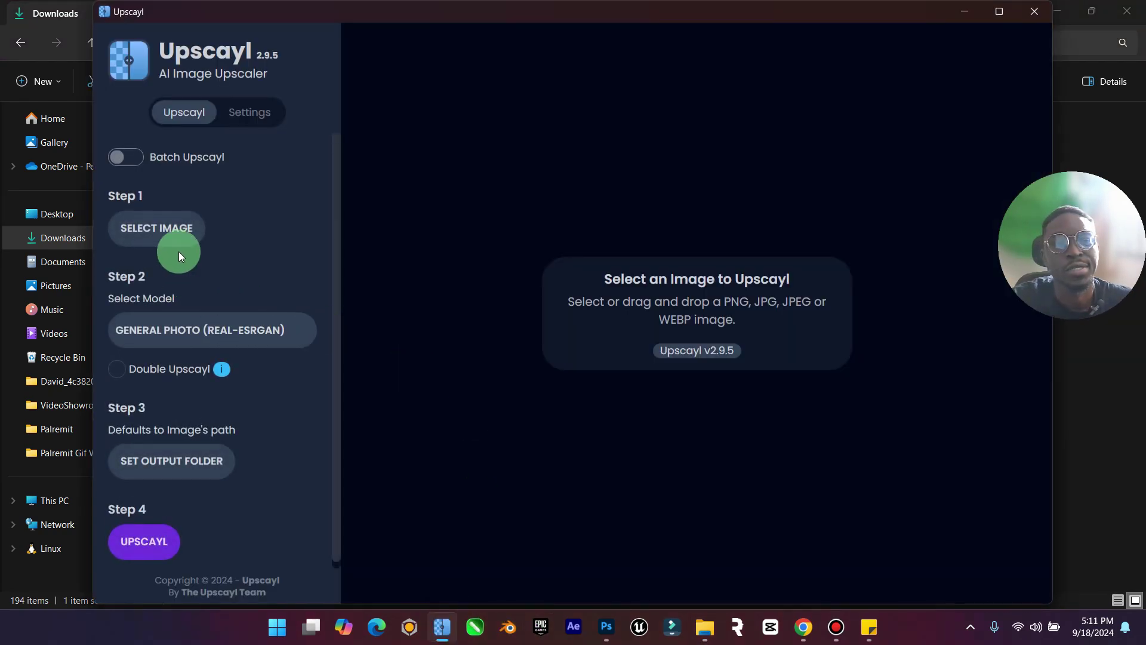
click(160, 231)
double_click(243, 152)
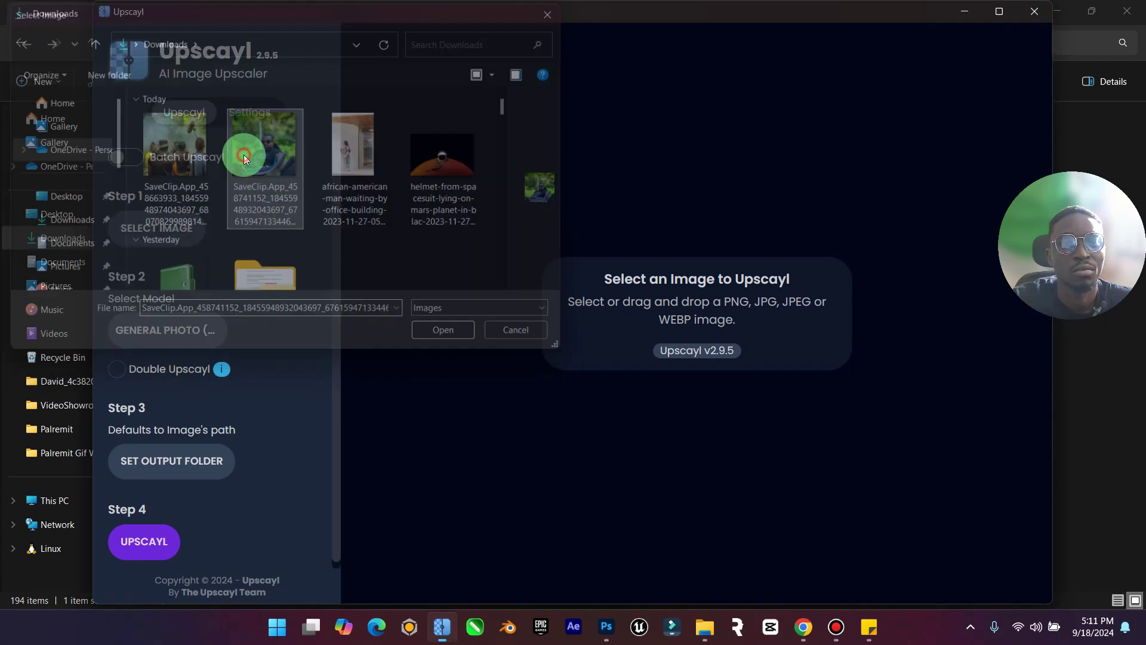
Upscale the seated man's portrait with the General Photo model and compare the original with the upscaled version.
click(163, 561)
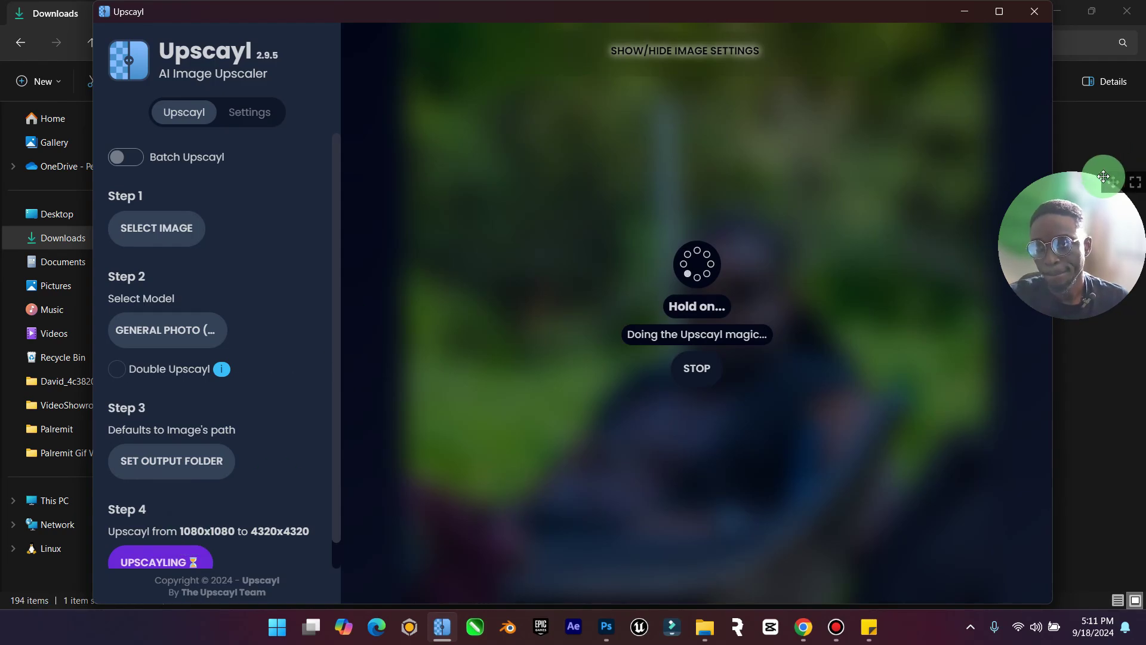
drag(1101, 179, 1097, 449)
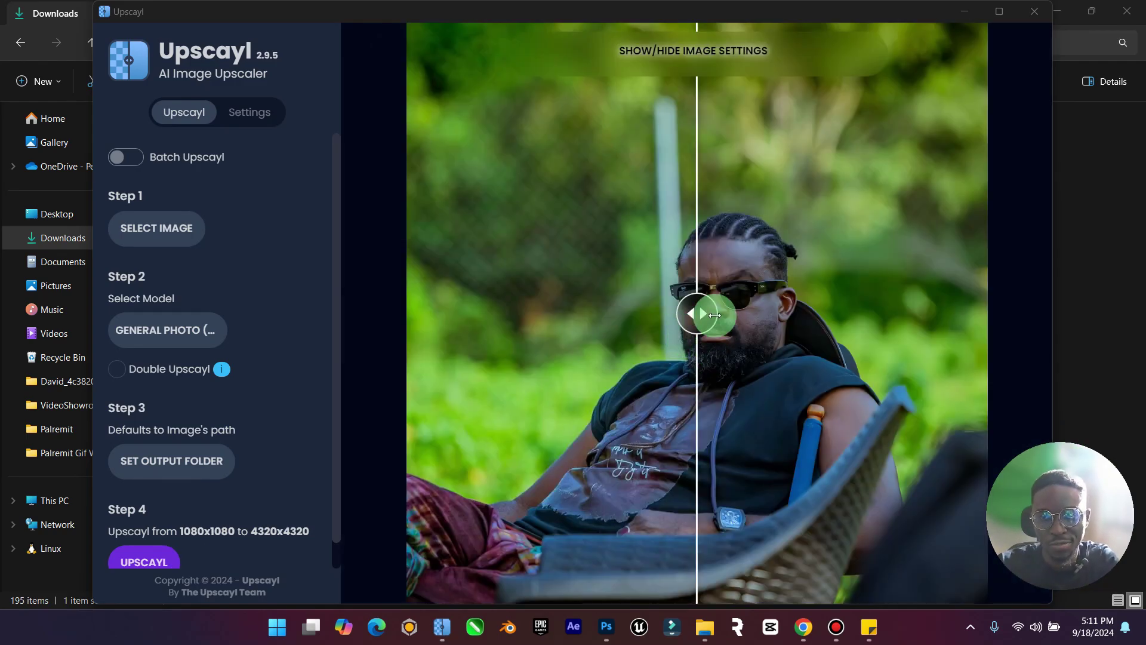
drag(714, 314, 654, 313)
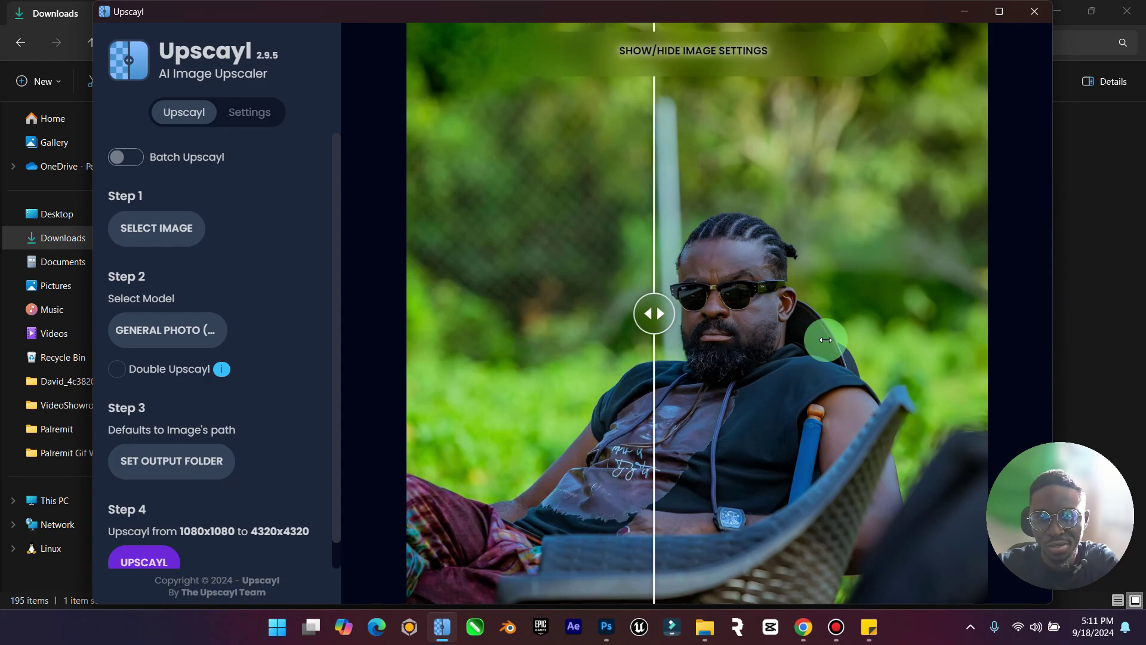
Load the SaveClip film crew photo from the Downloads folder and start upscaling it.
click(132, 225)
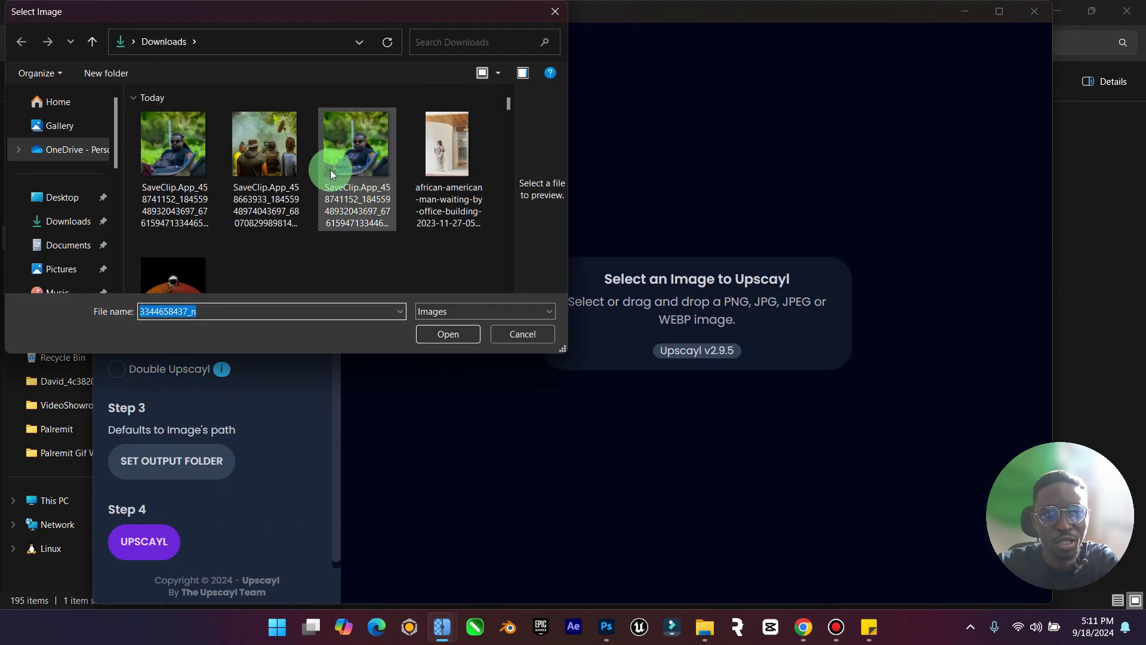
click(262, 155)
click(453, 335)
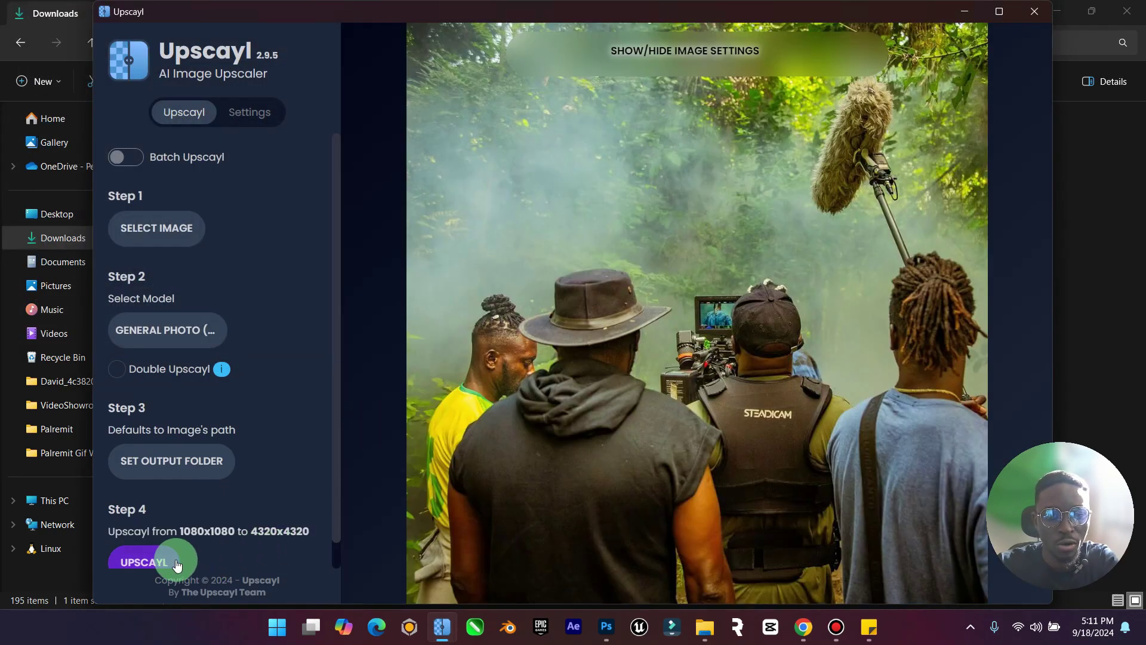
click(178, 564)
Switch to Chrome, browse the "kunle afolayan movies" image results and preview the Anikulapo and Ijogbon posters.
click(804, 626)
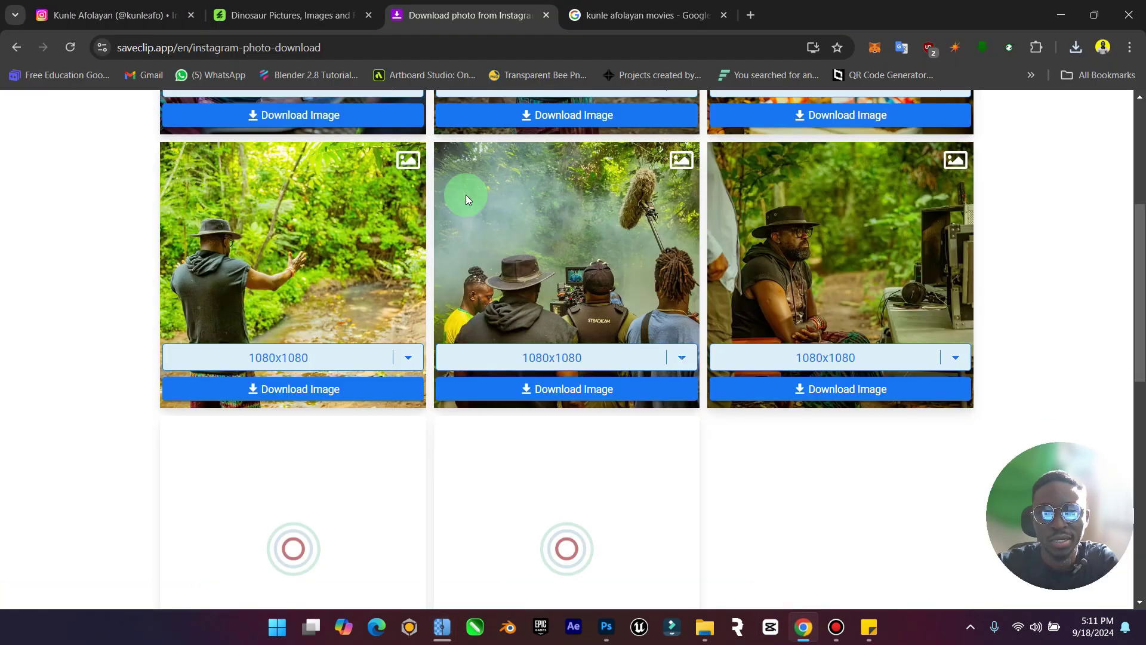
click(627, 13)
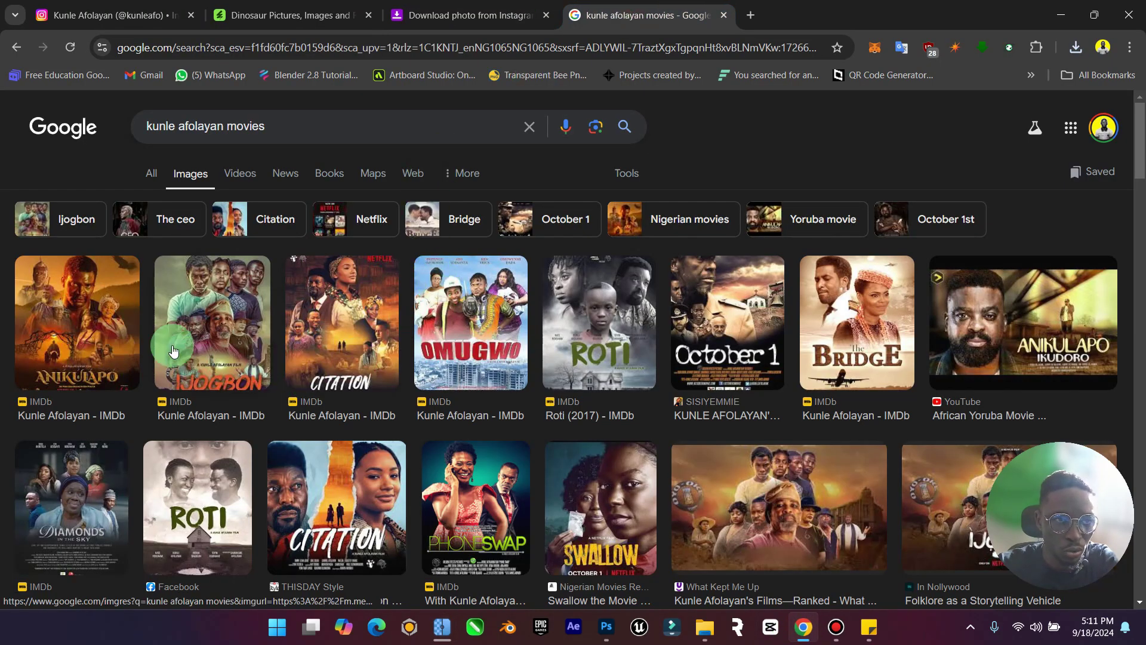
scroll(418, 466, down, 3)
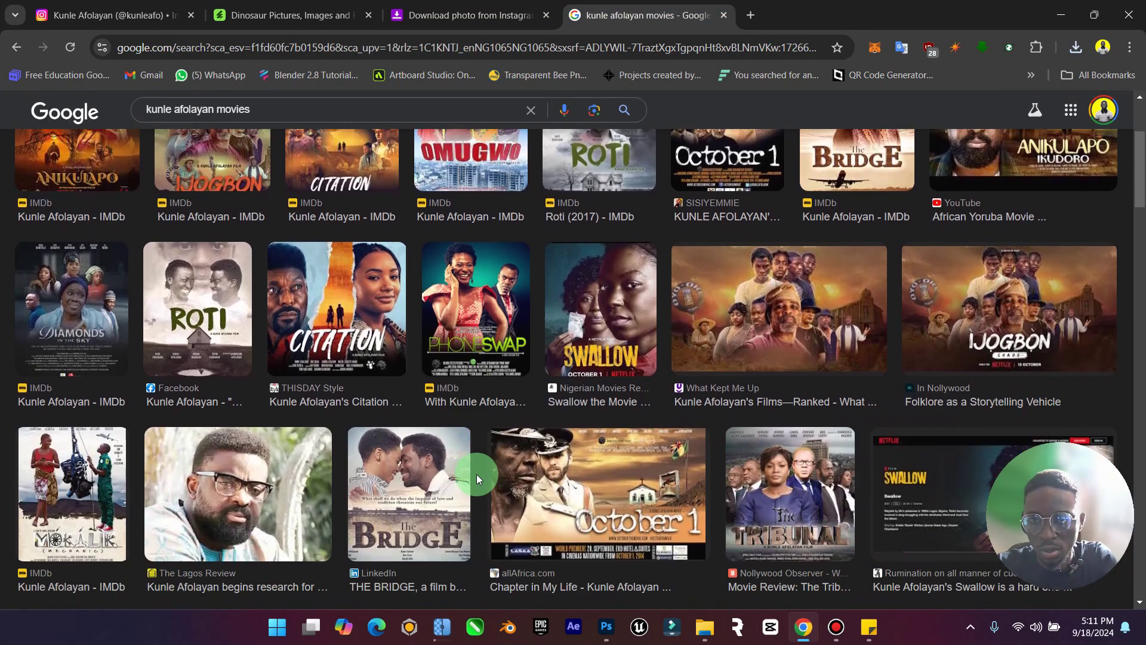
scroll(477, 474, up, 3)
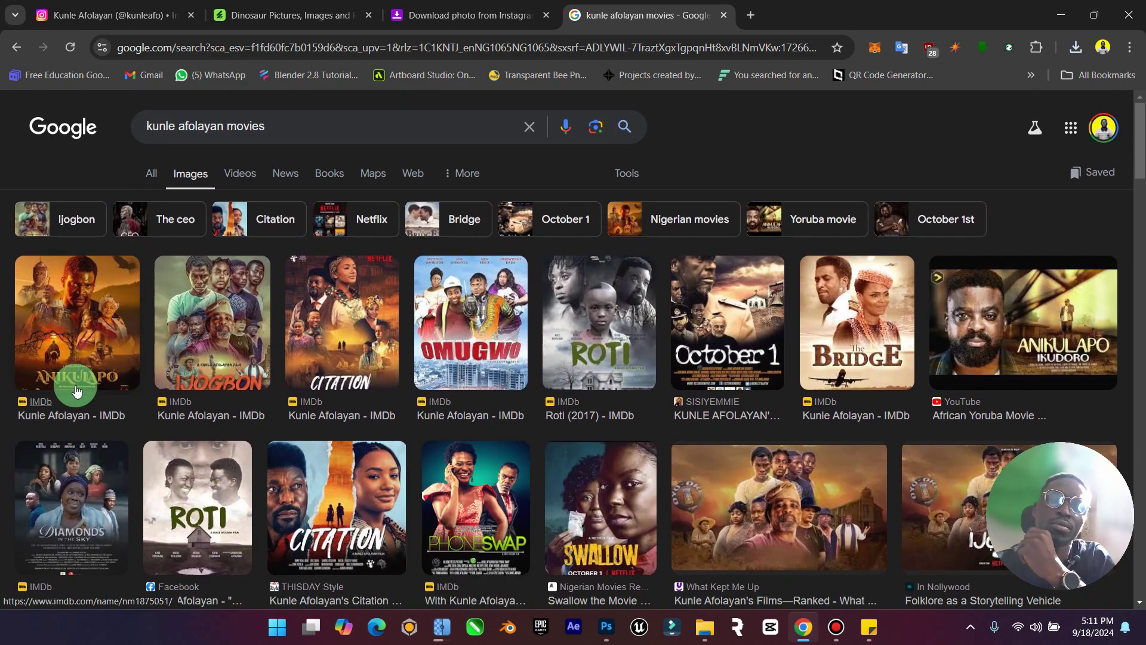
click(67, 332)
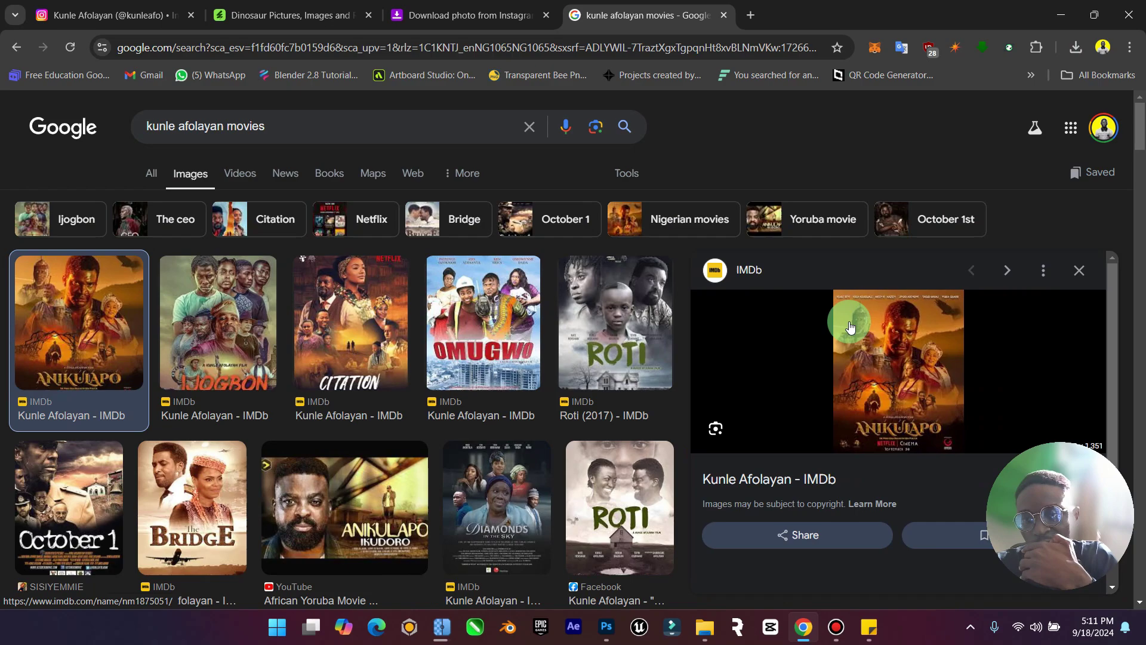
click(251, 319)
scroll(895, 454, down, 3)
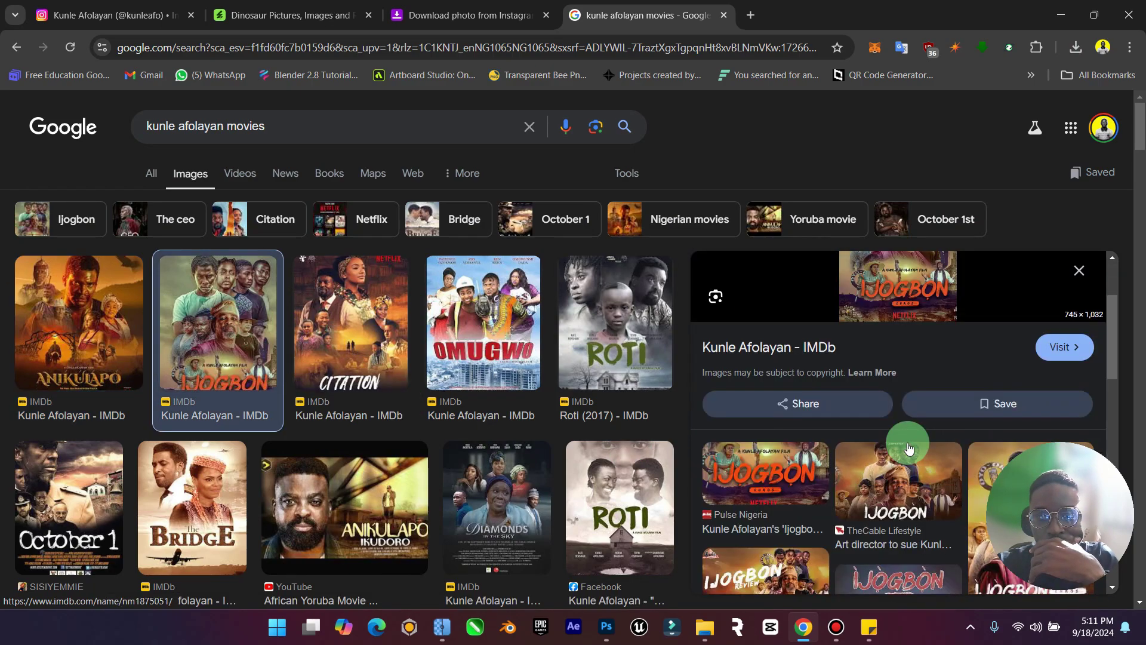
scroll(896, 459, up, 3)
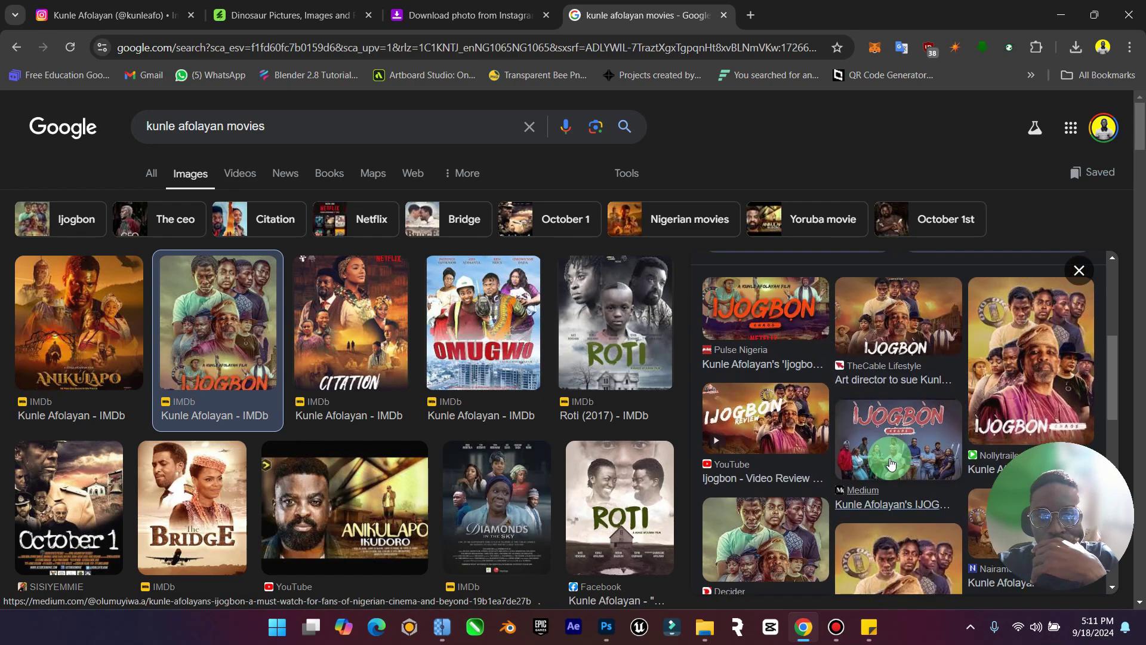
scroll(846, 410, up, 2)
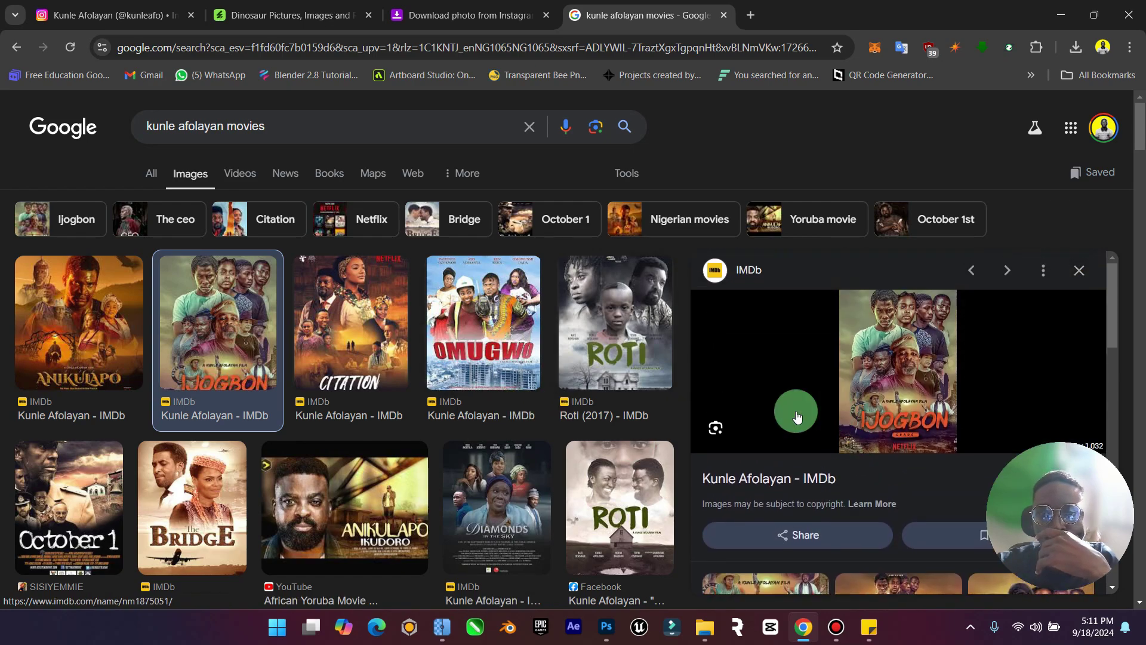
Preview the Citation poster with its related images, and go back to examine the Ijogbon poster.
click(385, 354)
scroll(927, 415, down, 2)
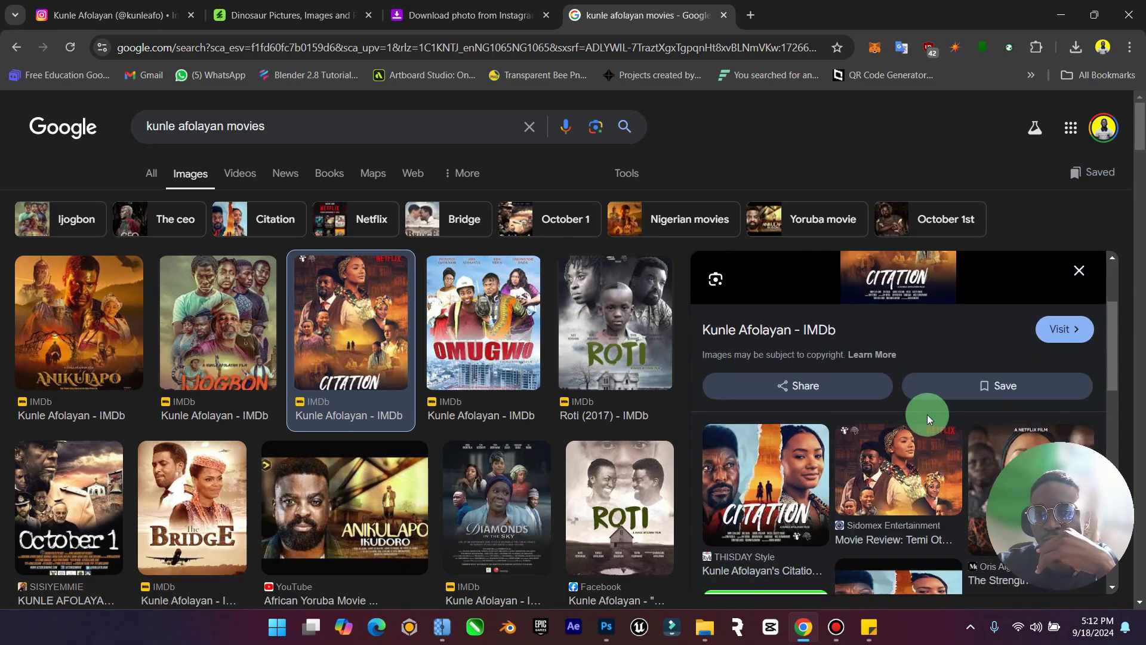
scroll(926, 414, down, 2)
scroll(926, 414, up, 3)
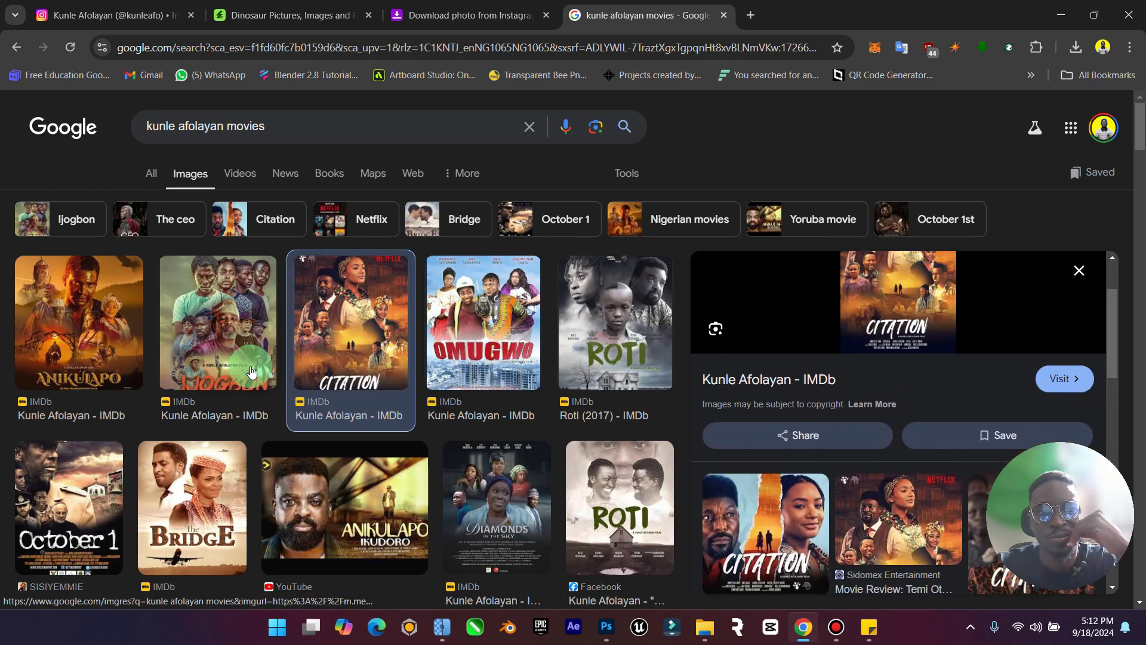
click(251, 367)
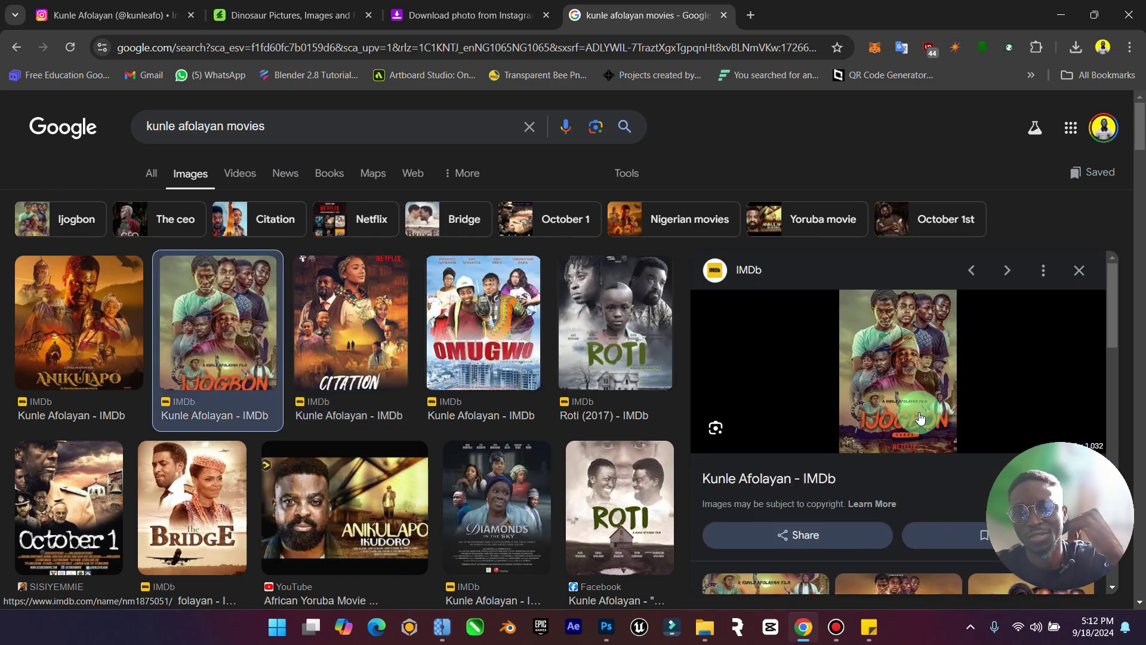
scroll(870, 412, down, 3)
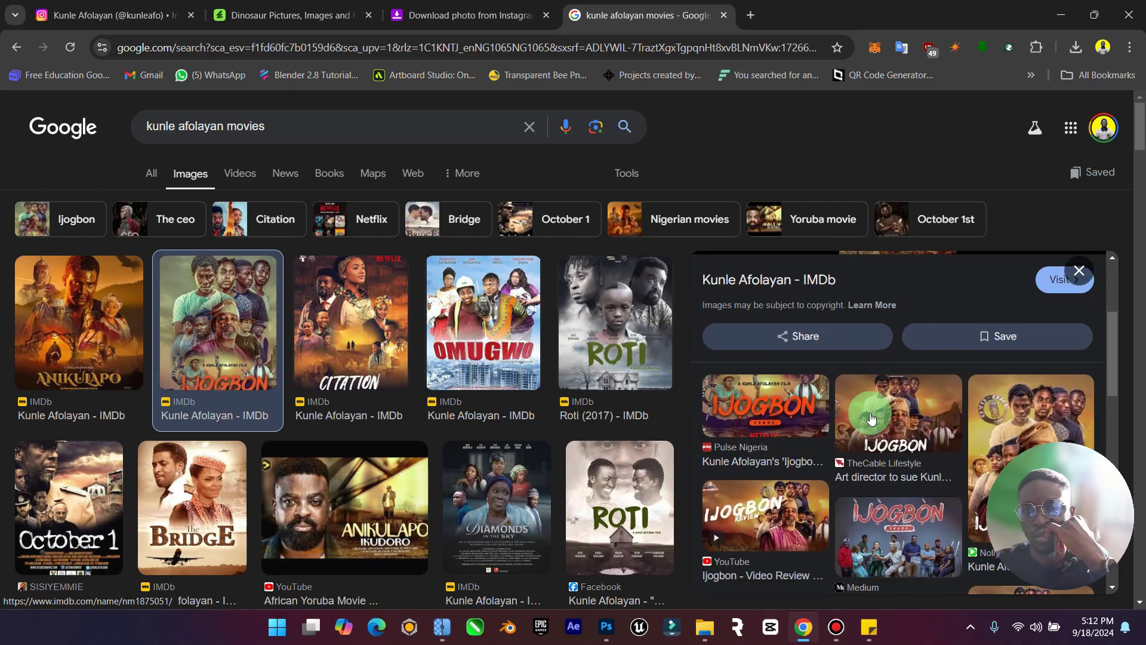
scroll(870, 419, up, 3)
Open Kunle Afolayan's IMDb page from the Ijogbon preview and view the Anikulapo (2022) poster in the media viewer.
click(872, 381)
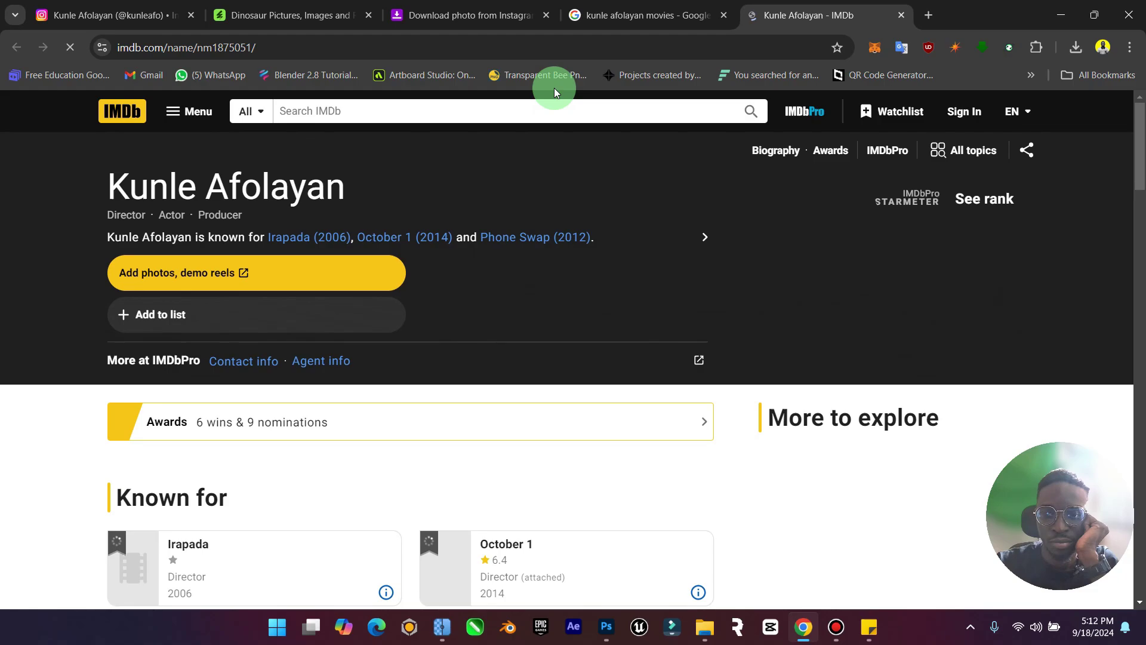
scroll(436, 385, down, 3)
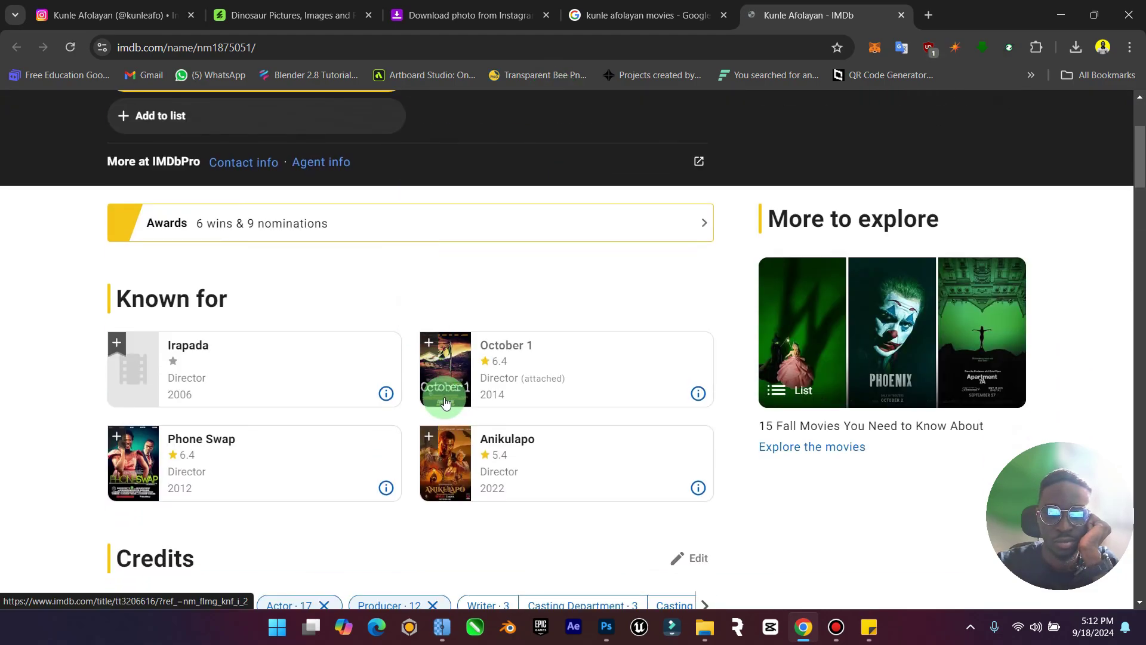
scroll(434, 263, down, 3)
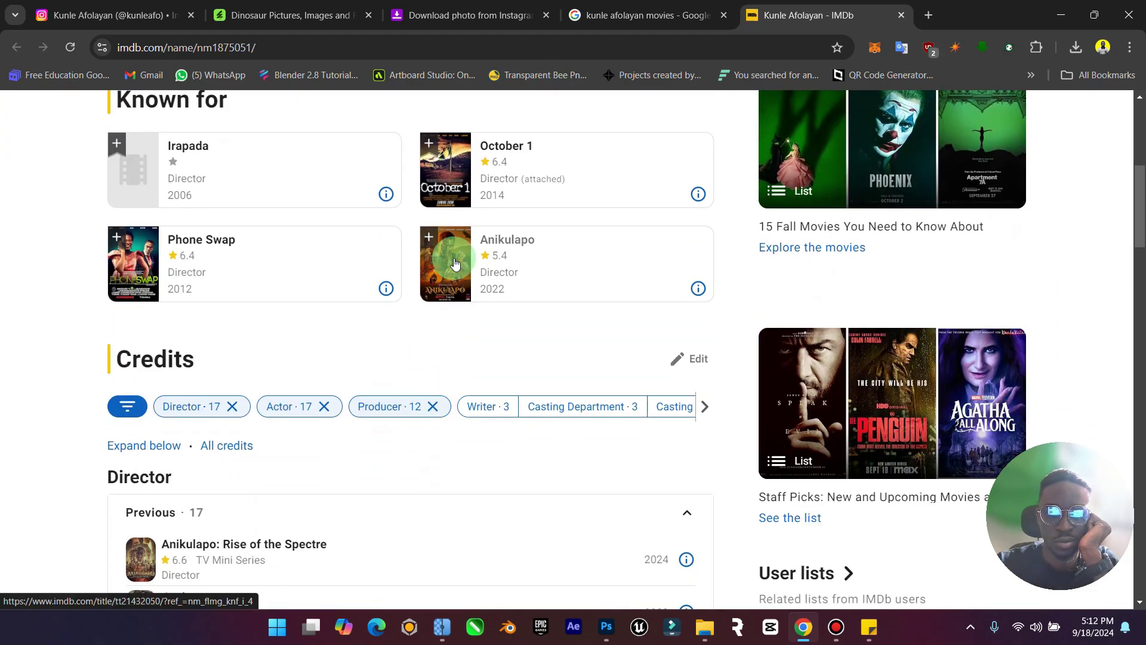
click(437, 274)
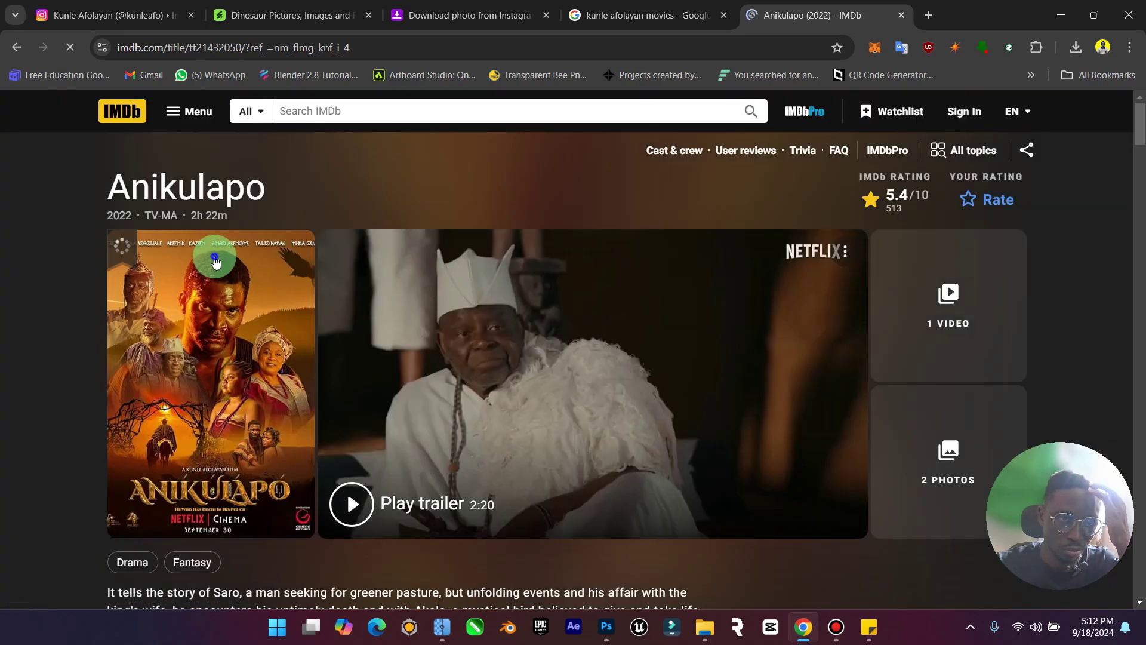
right_click(215, 259)
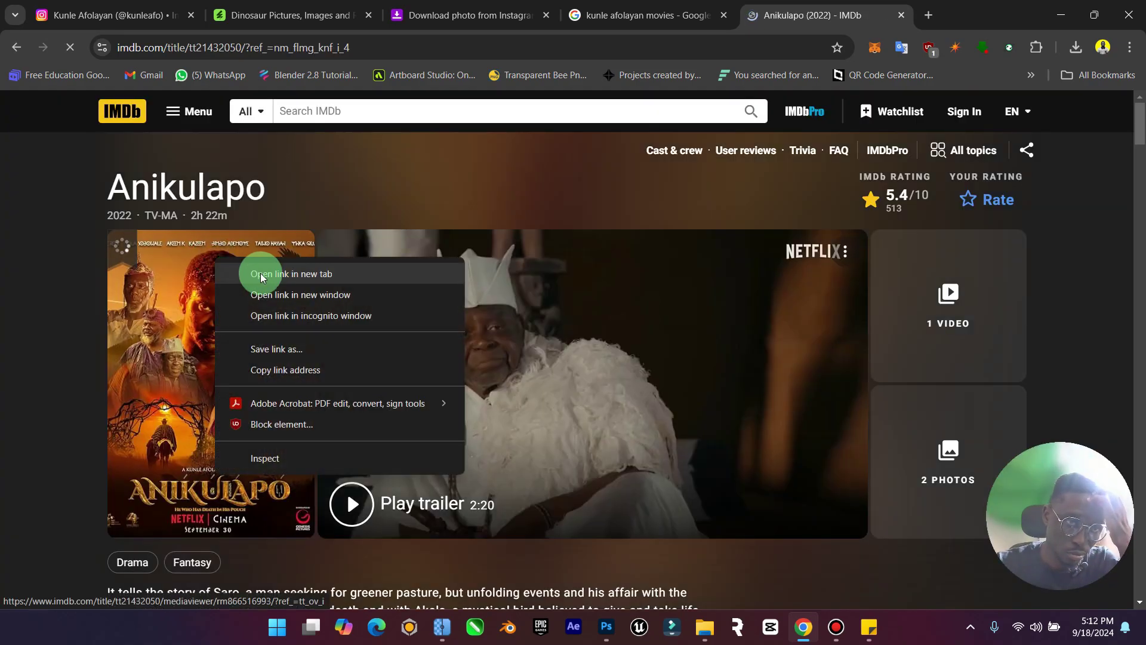
click(209, 339)
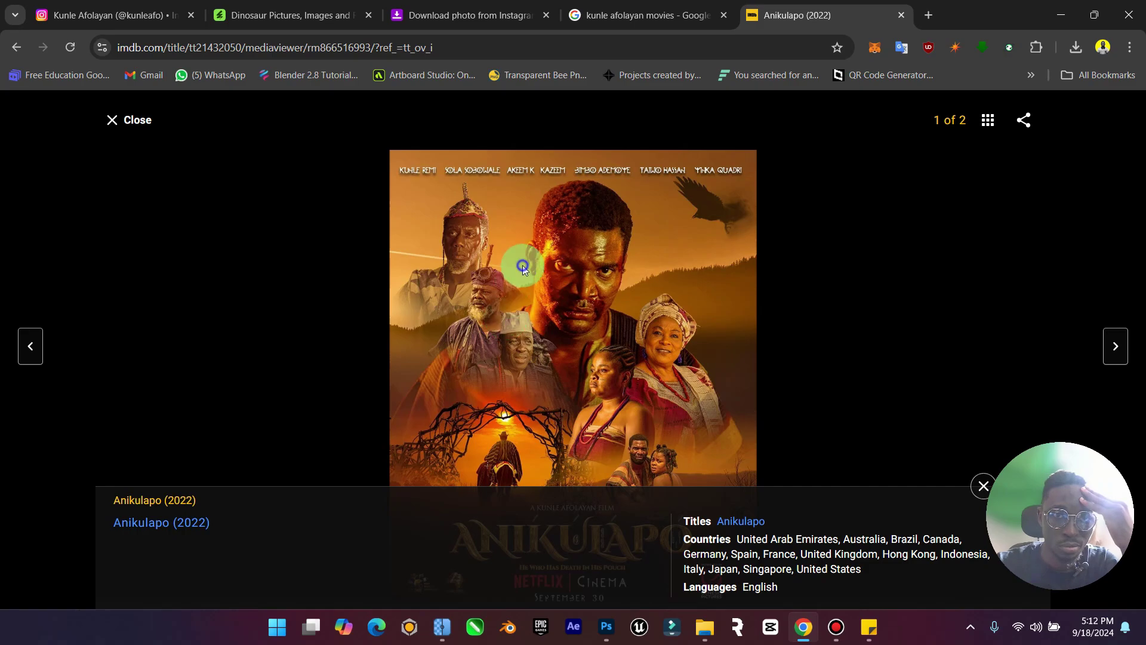
Try to save the Anikulapo poster from the IMDb media viewer.
right_click(523, 268)
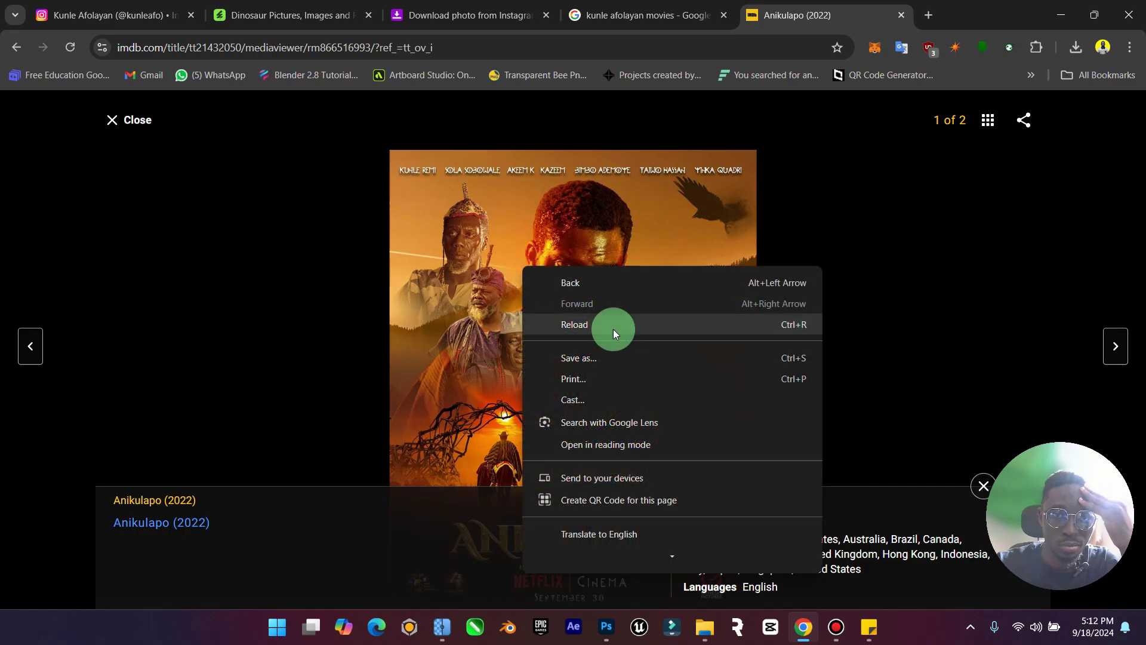
click(500, 305)
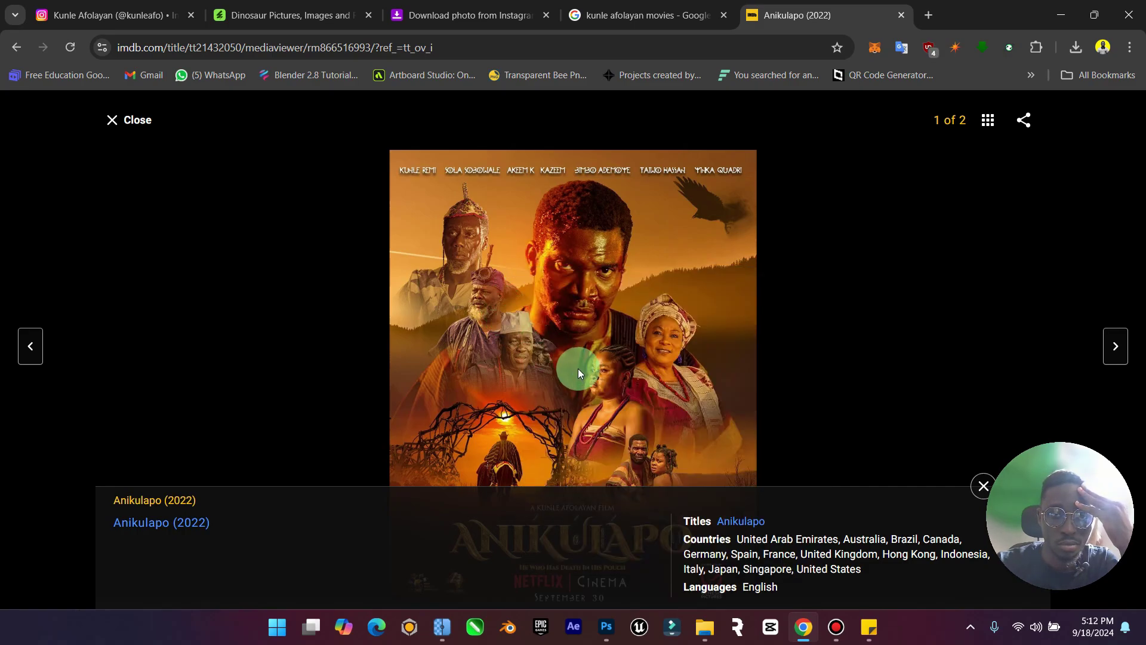
right_click(582, 345)
click(489, 283)
click(517, 252)
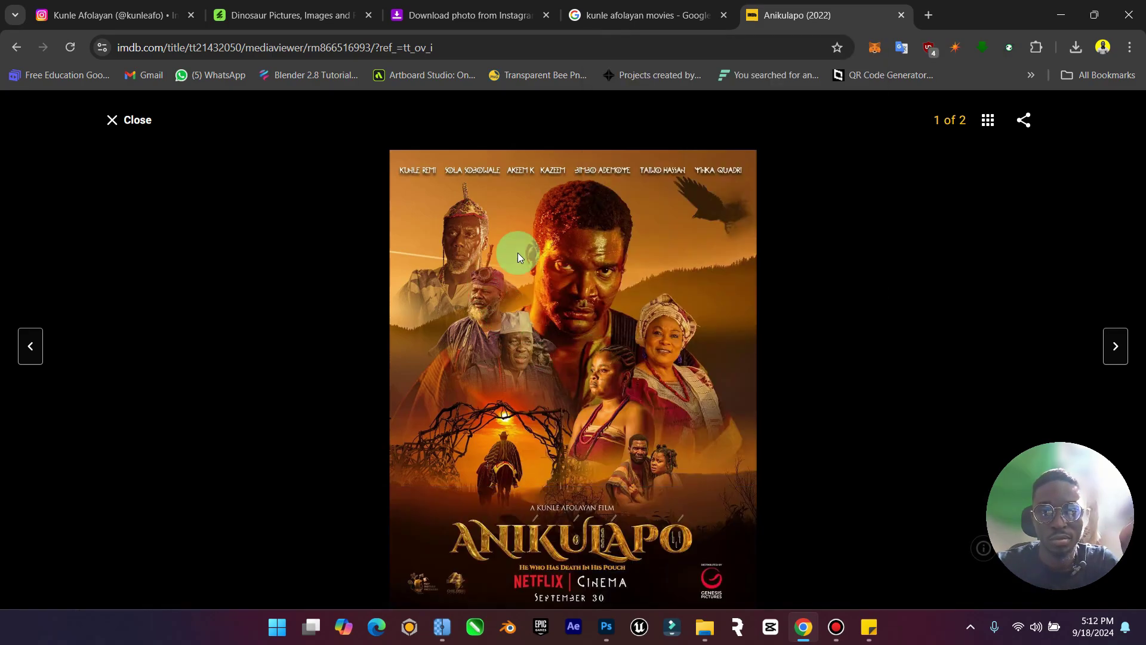
right_click(549, 270)
click(524, 296)
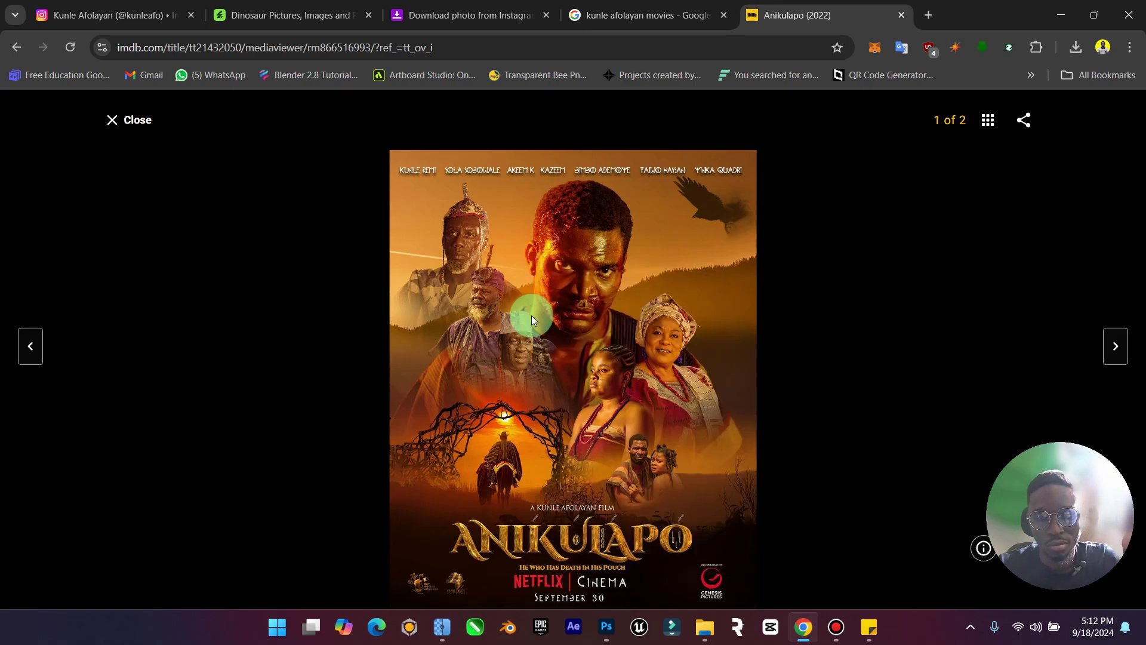
right_click(532, 316)
click(608, 133)
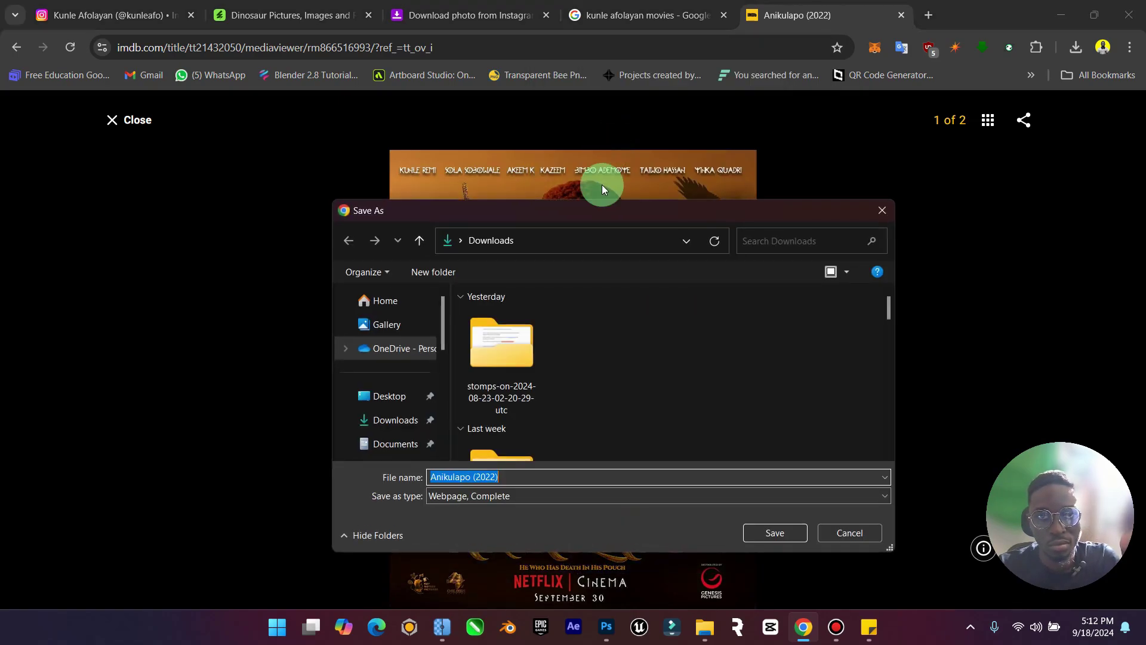
click(834, 540)
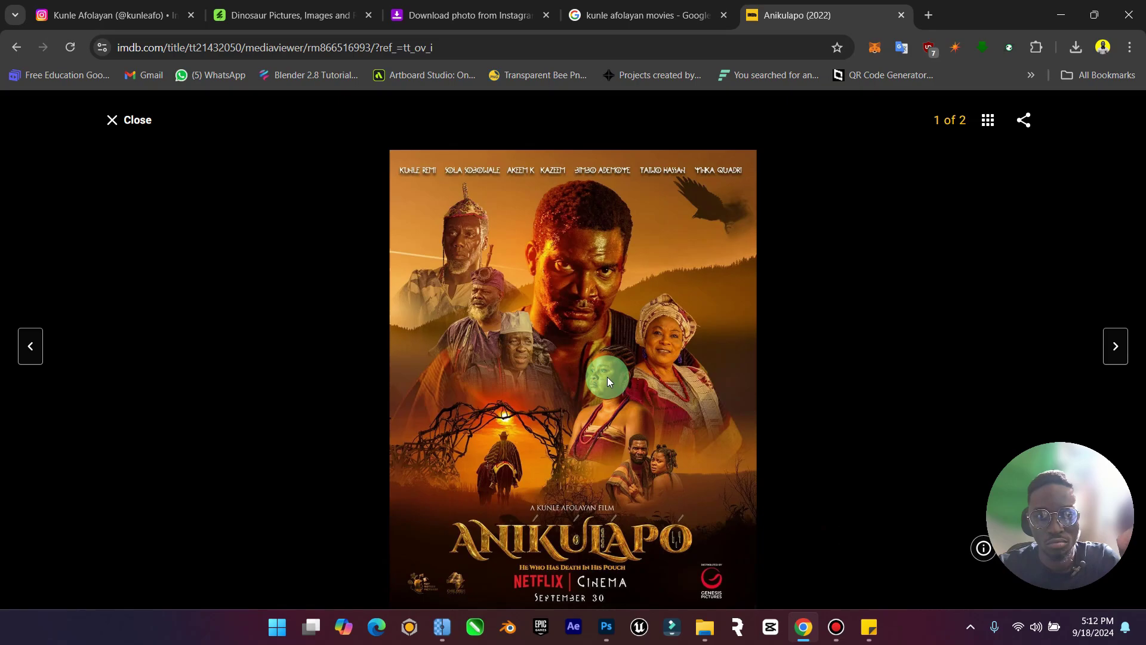
right_click(581, 332)
Search Google for "anikulapo movie poster".
click(441, 46)
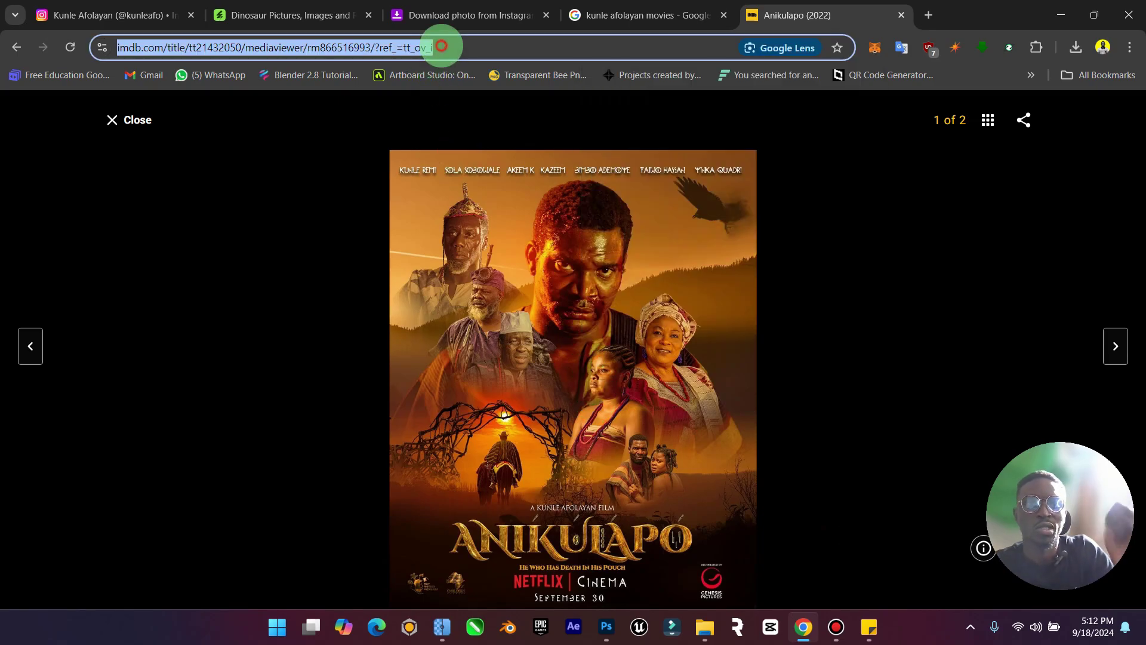
text(anil)
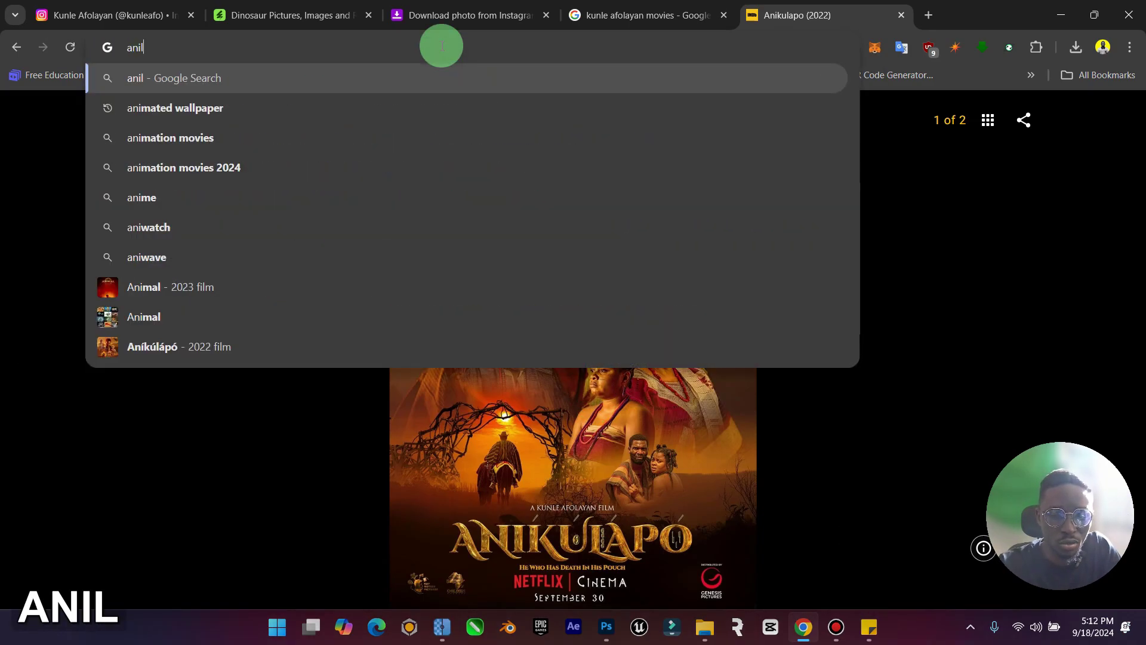
key(BackSpace)
text(kulapo)
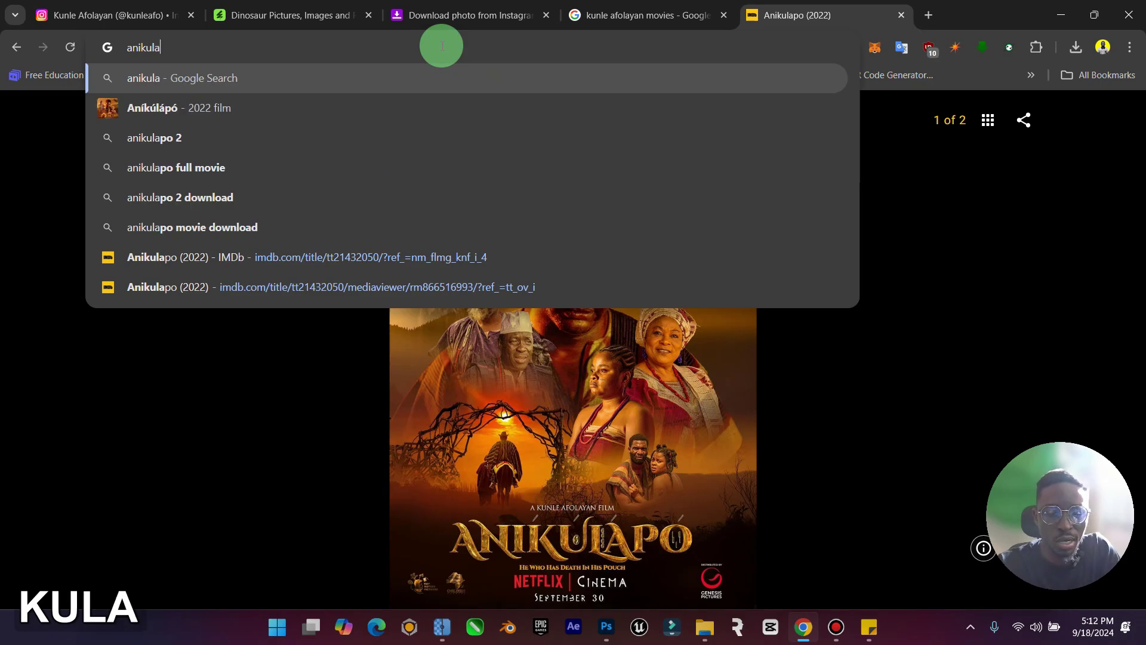
text(m)
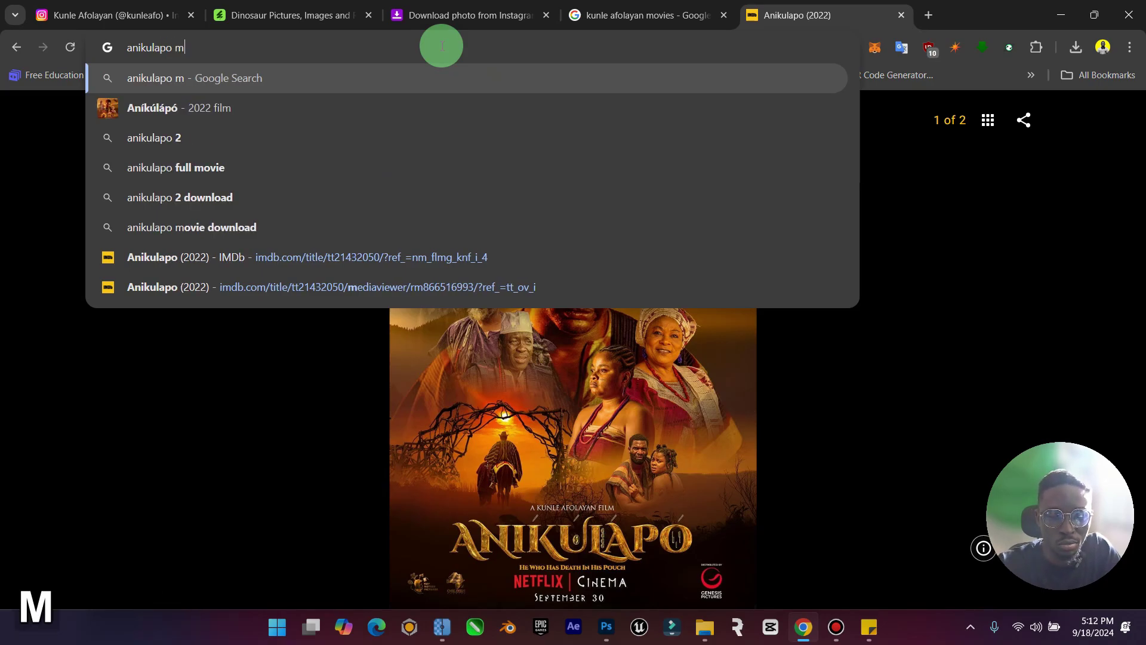
text(ovie poste)
key(BackSpace)
key(BackSpace)
text(ie poste)
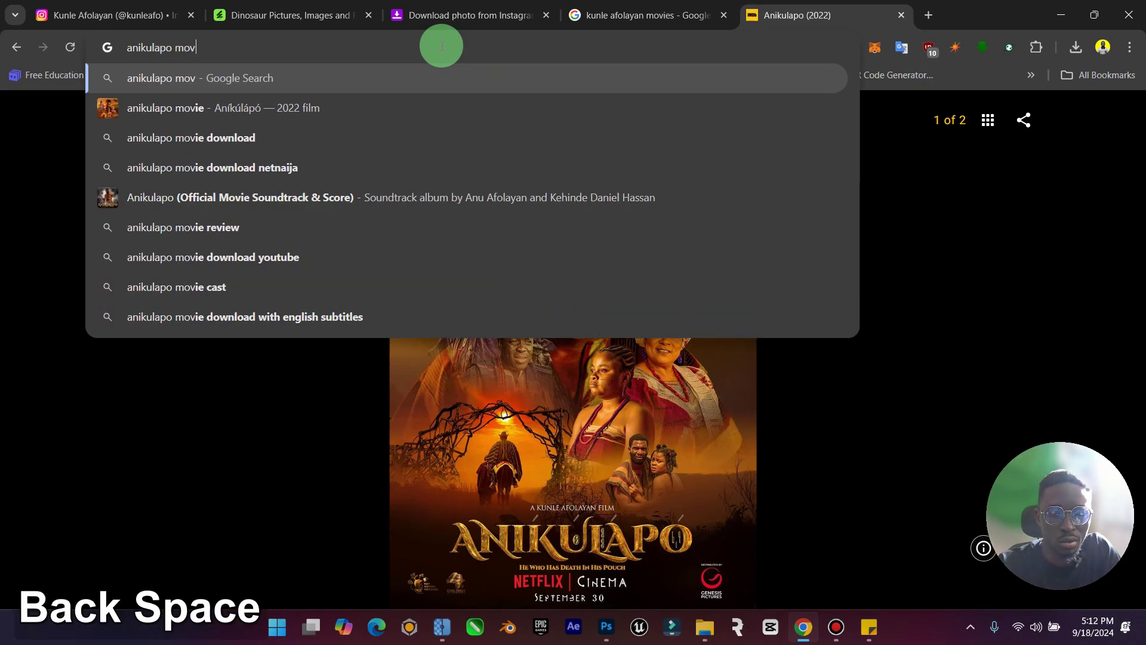
text(r)
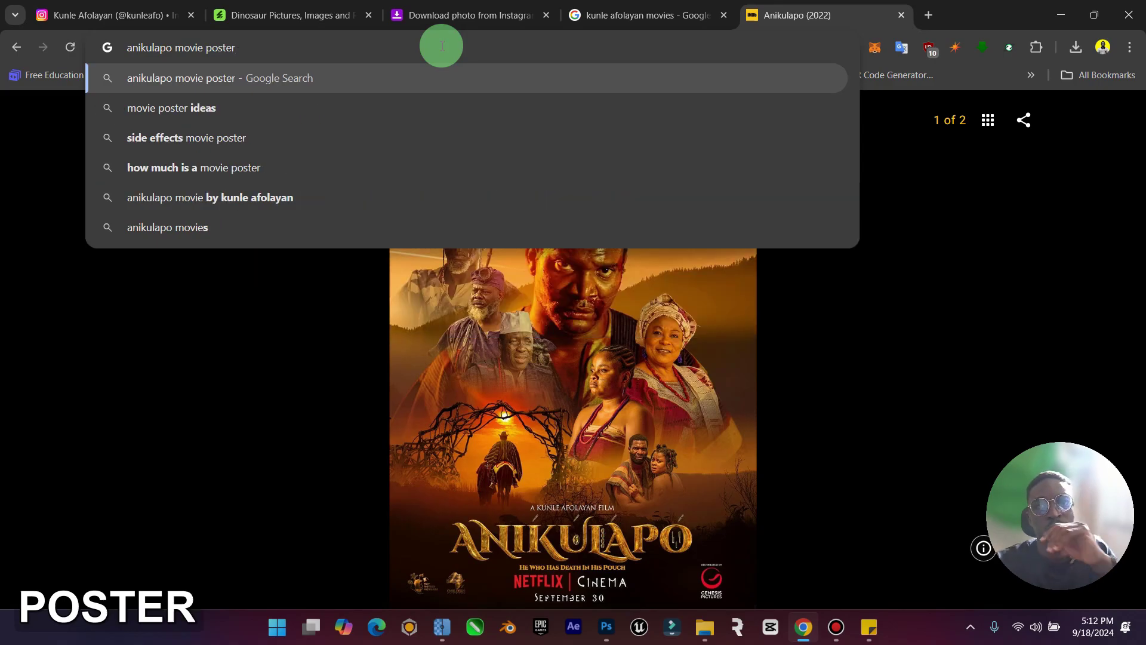
key(Return)
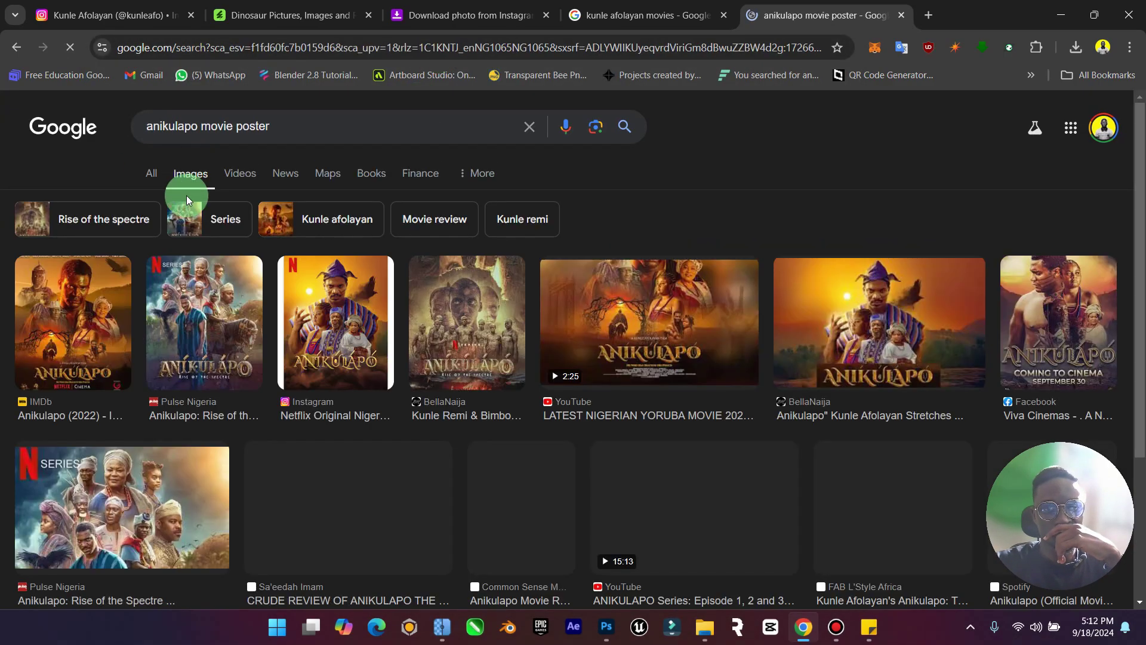
Preview the IMDb and Pulse Nigeria Anikulapo posters in the image results and open the Pulse Nigeria source page in a new tab.
click(237, 365)
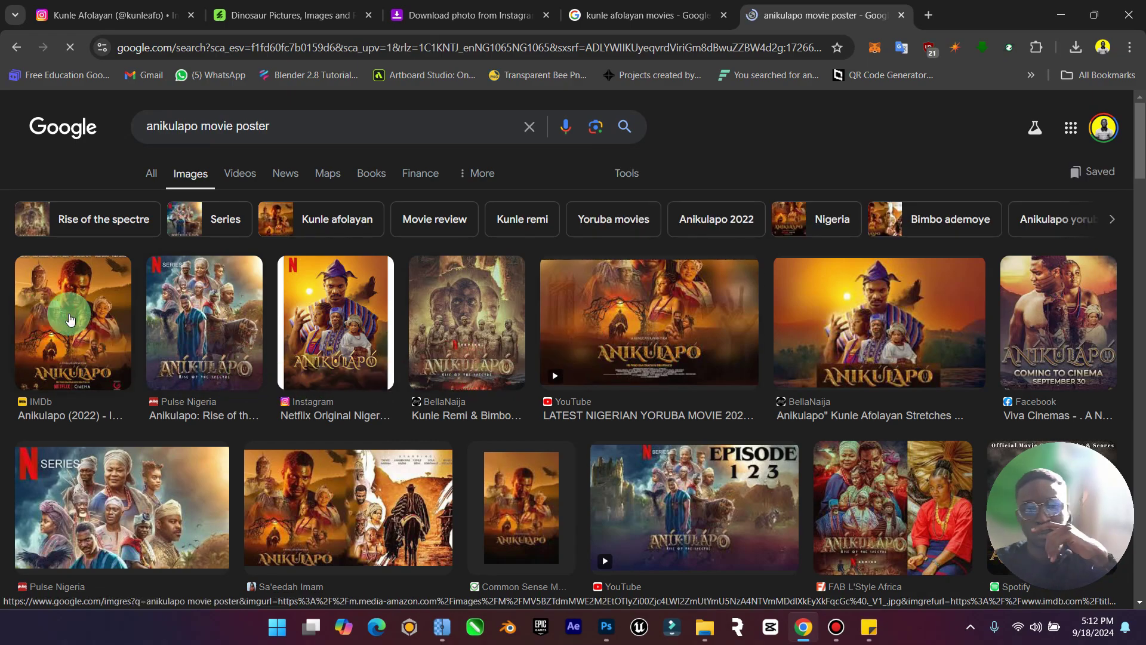
click(70, 320)
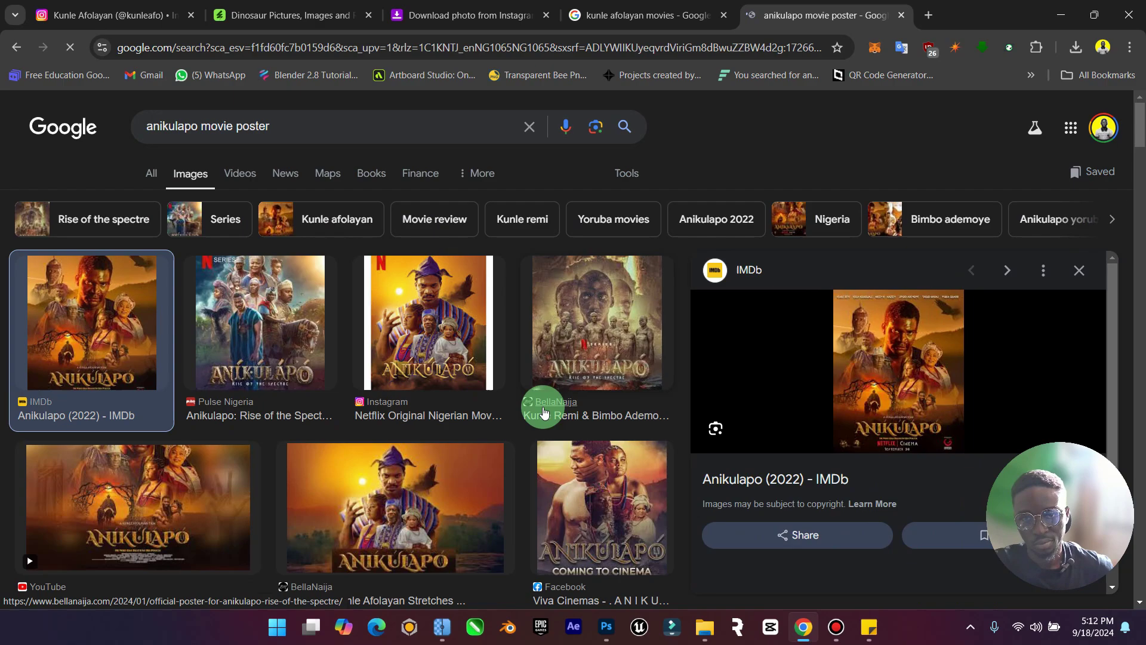
click(343, 375)
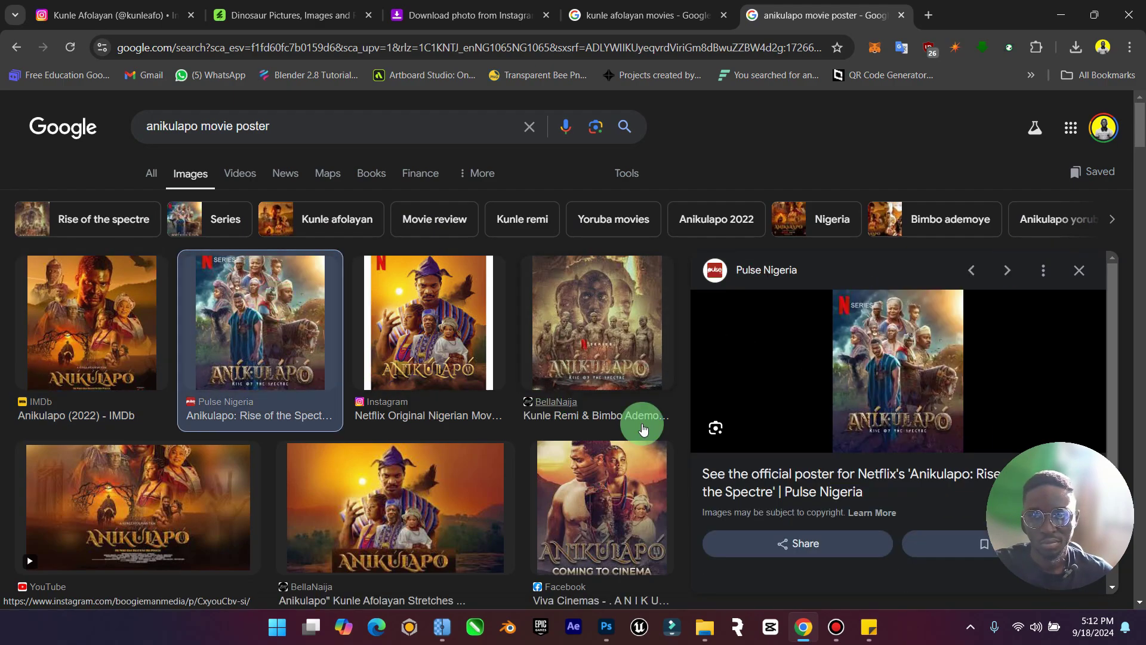
click(896, 376)
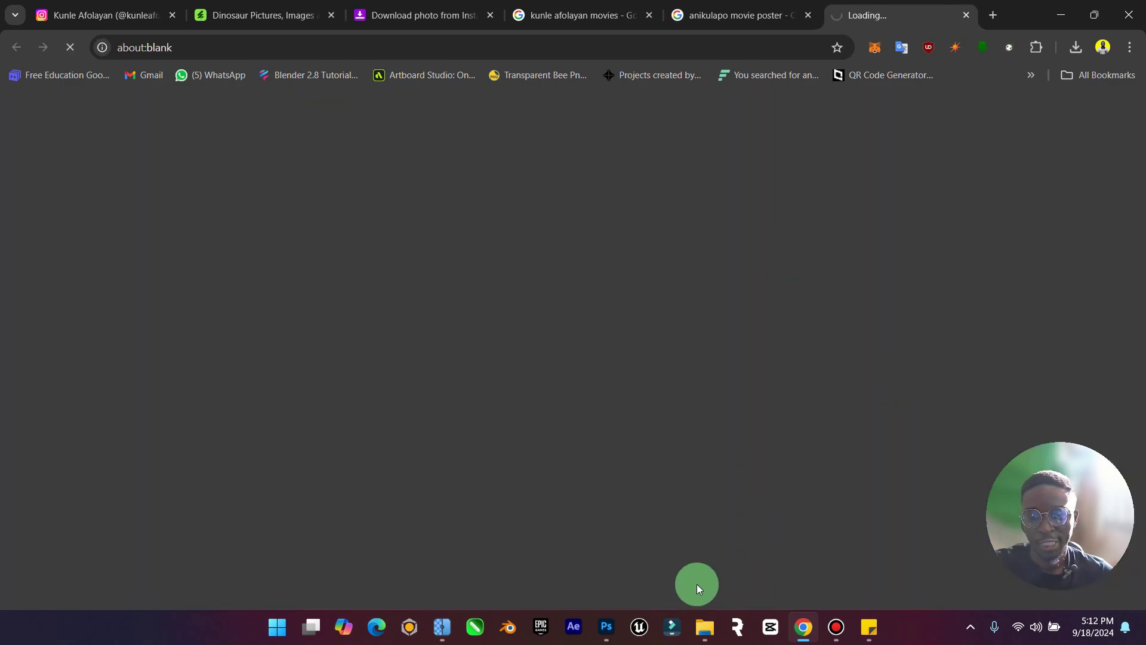
Close Upscayl, switch to Photoshop and create a new 5000 x 6000 px document at 300 ppi.
click(444, 633)
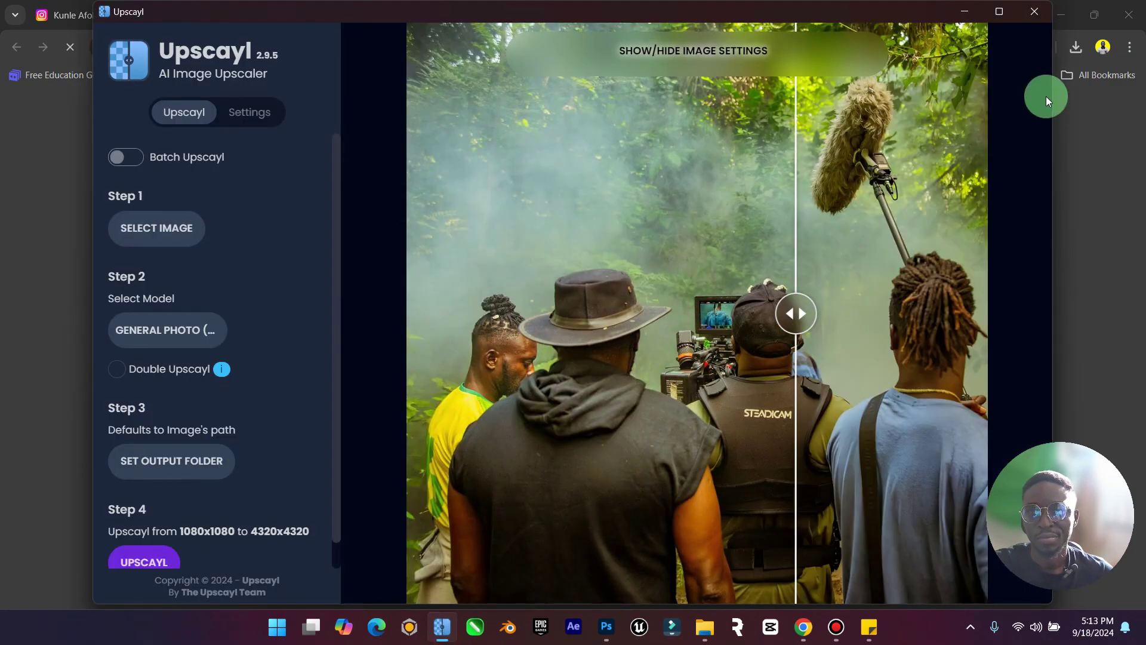
click(1042, 12)
click(606, 627)
click(27, 58)
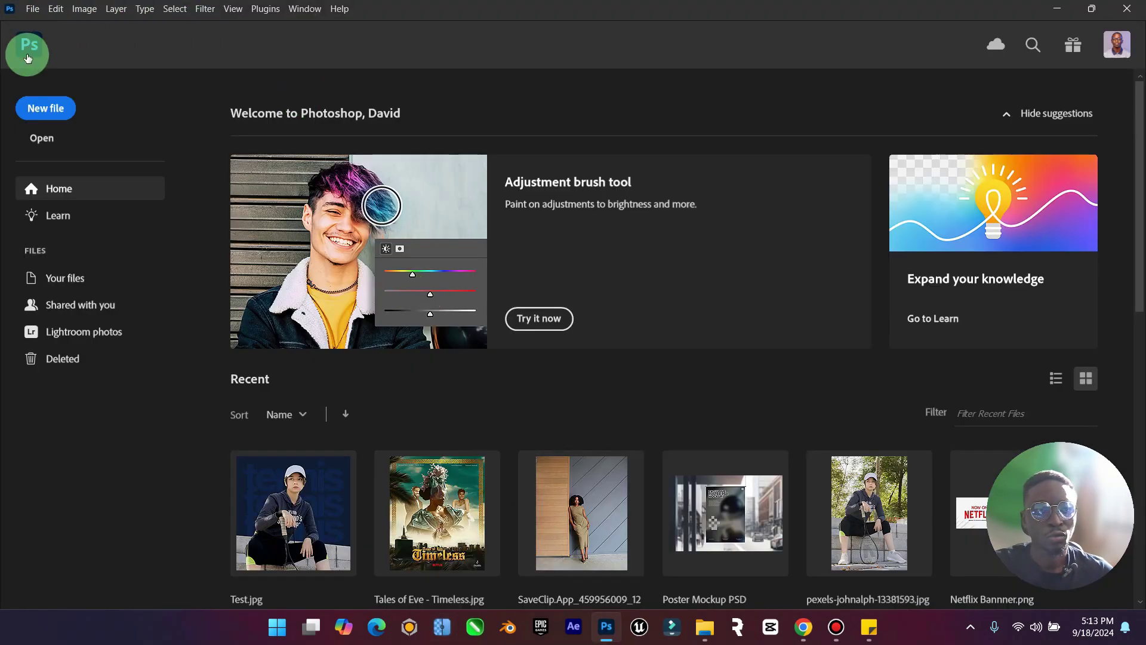
click(55, 107)
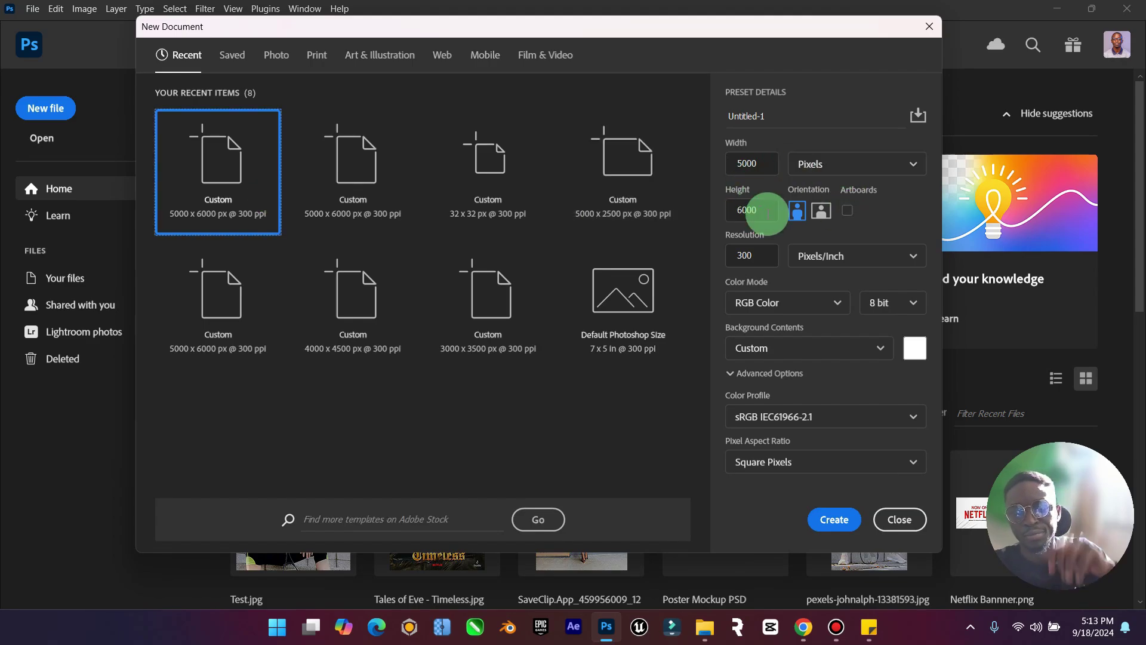
click(834, 518)
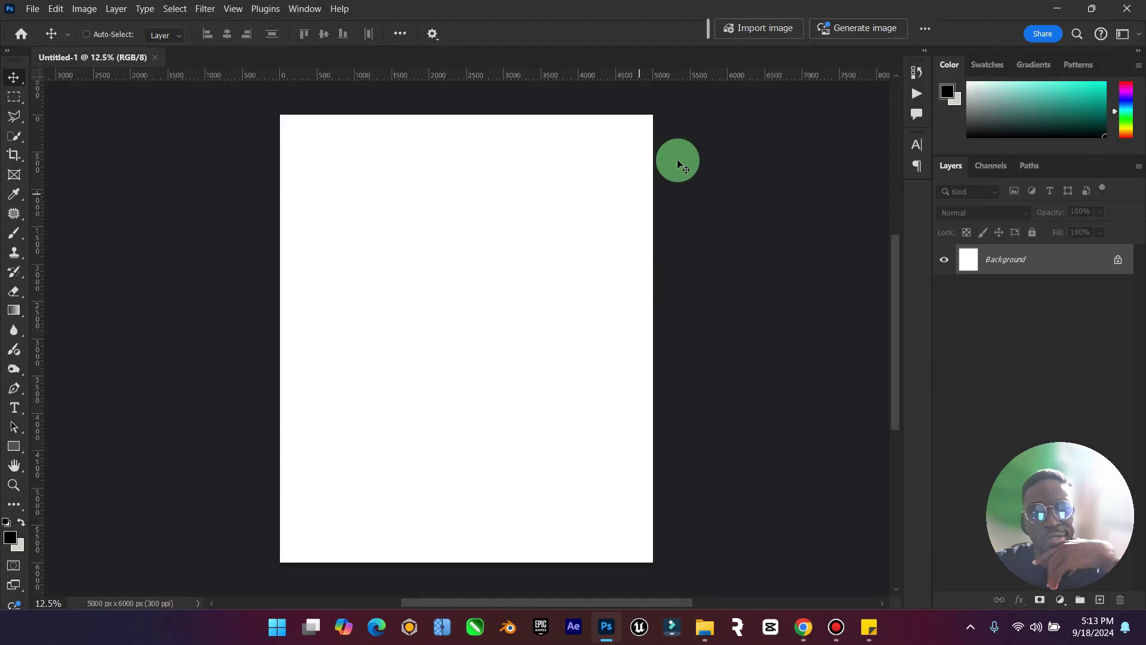
Unlock the Background layer and add a black (000000) solid color fill layer above it.
click(1119, 260)
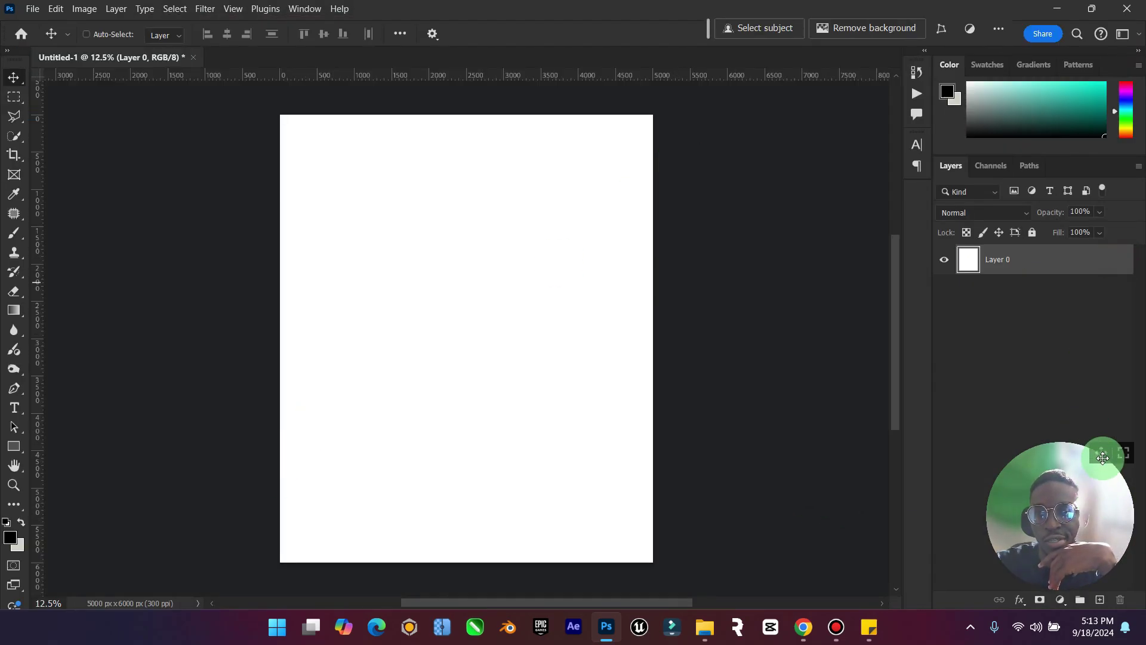
drag(1103, 455, 177, 127)
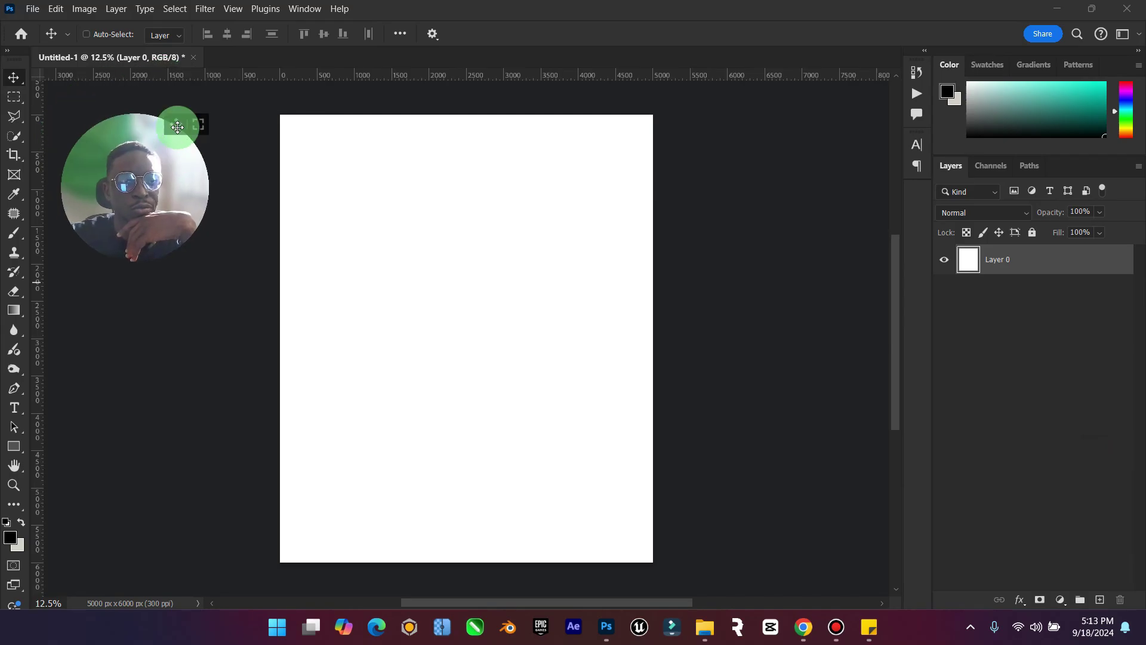
click(1060, 599)
click(1074, 339)
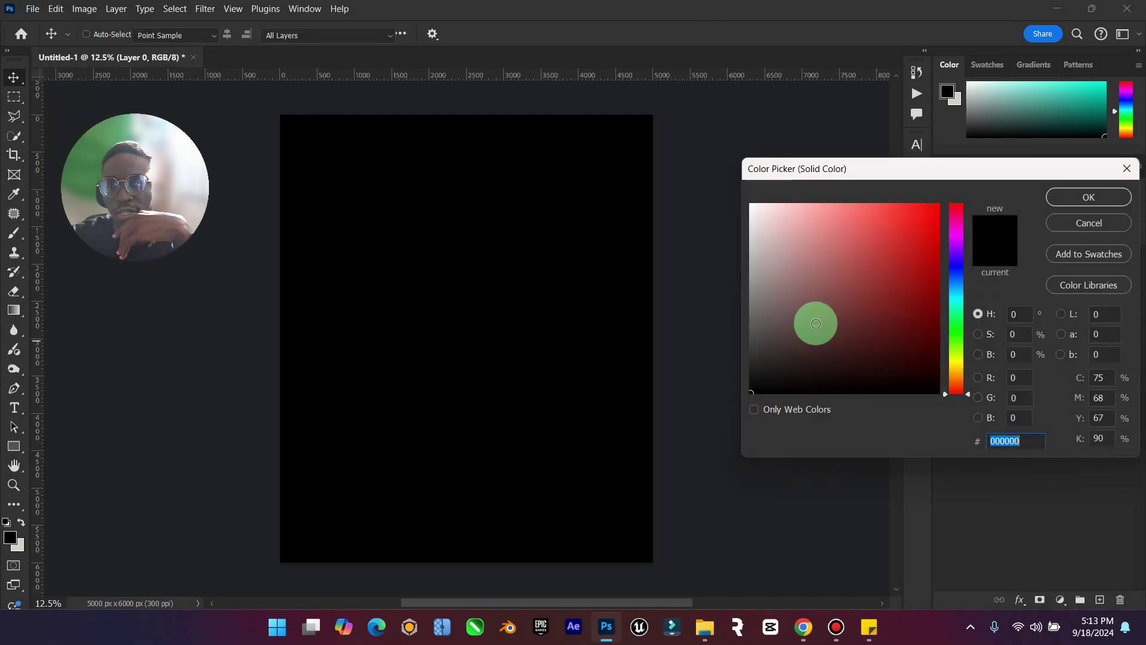
click(1127, 197)
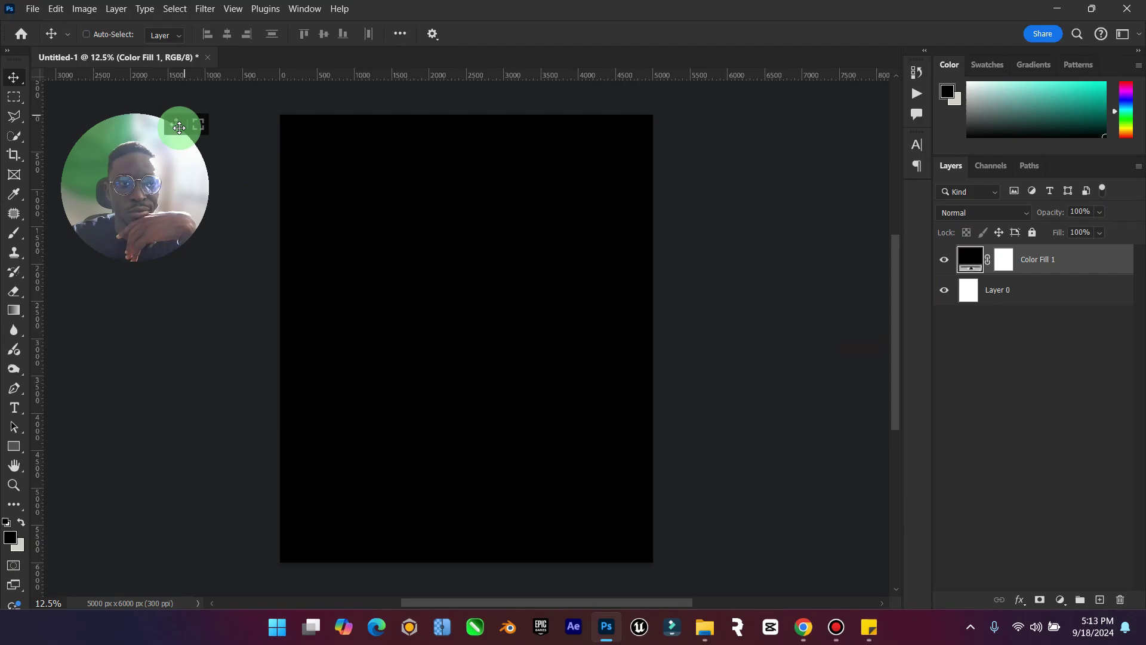
drag(179, 120, 770, 150)
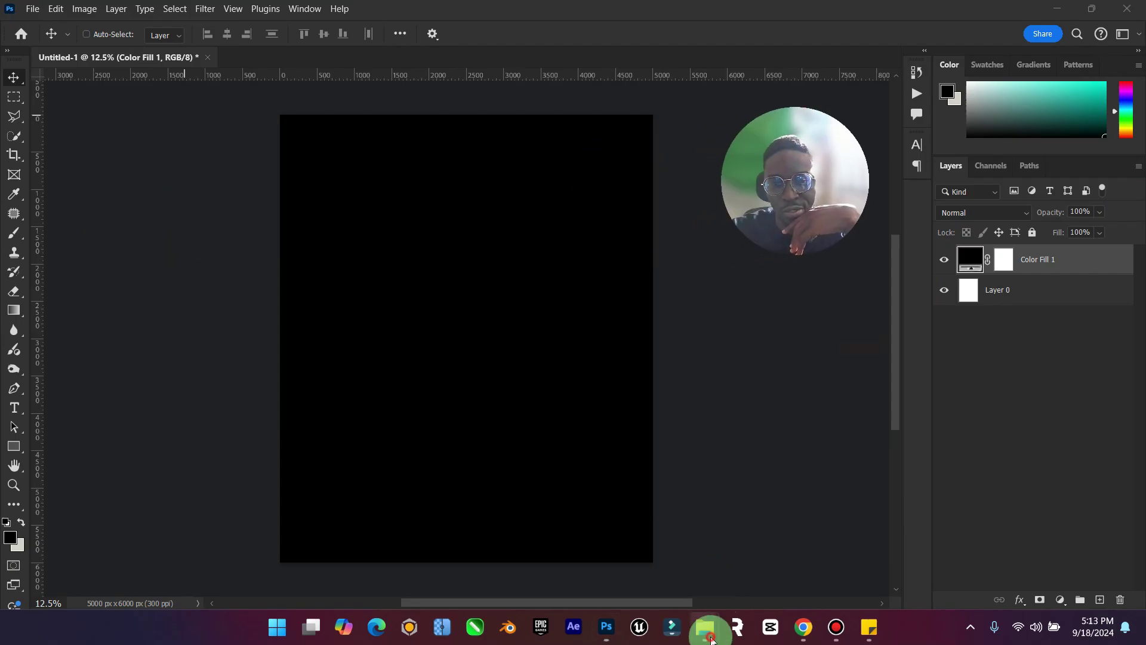
Switch to File Explorer and delete the two original non-upscaled SaveClip photos from the Downloads folder.
mouse_move(705, 626)
click(676, 593)
click(457, 208)
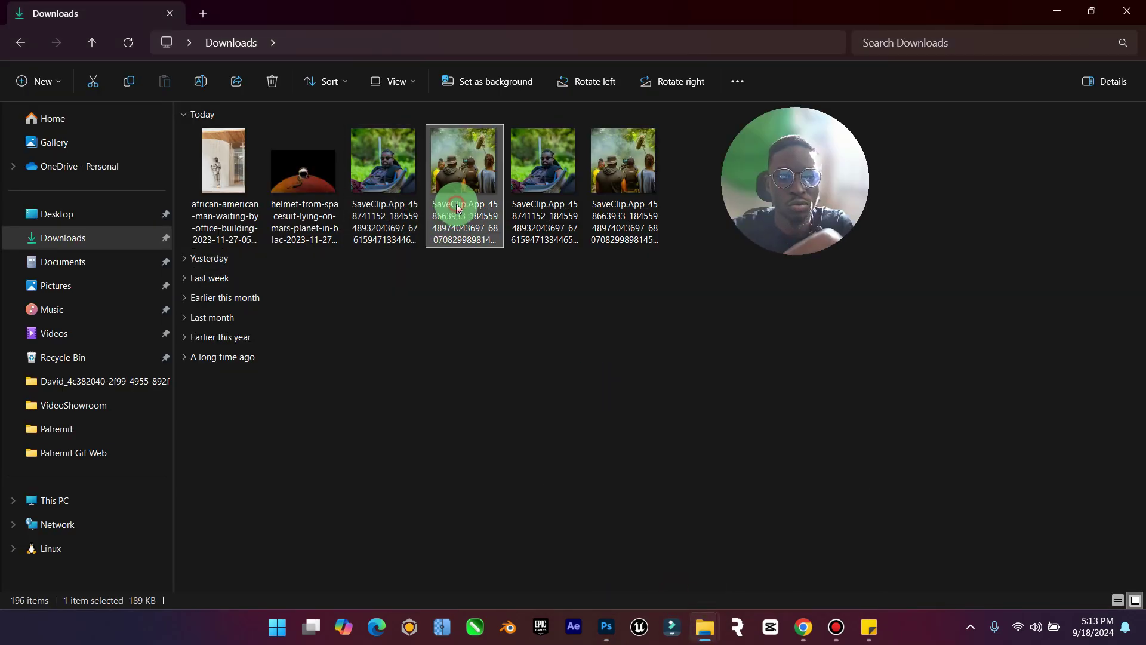
key(Delete)
click(414, 152)
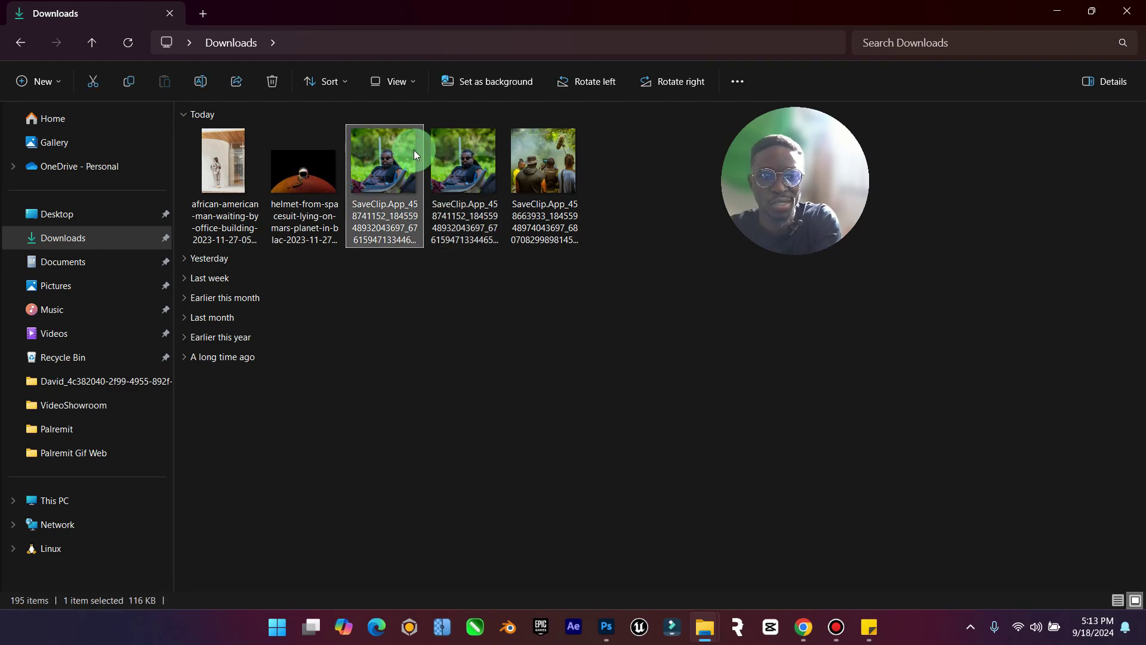
key(Delete)
Open the upscaled SaveClip photo of the film crew from the Downloads folder in Photoshop.
right_click(388, 149)
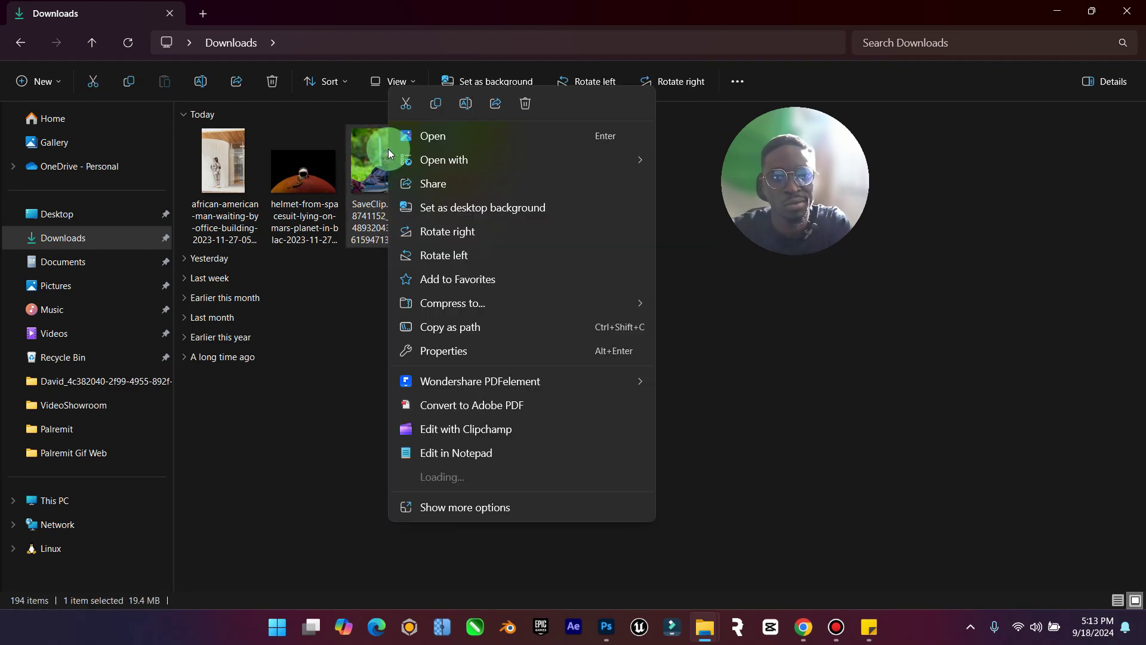
click(467, 161)
right_click(467, 161)
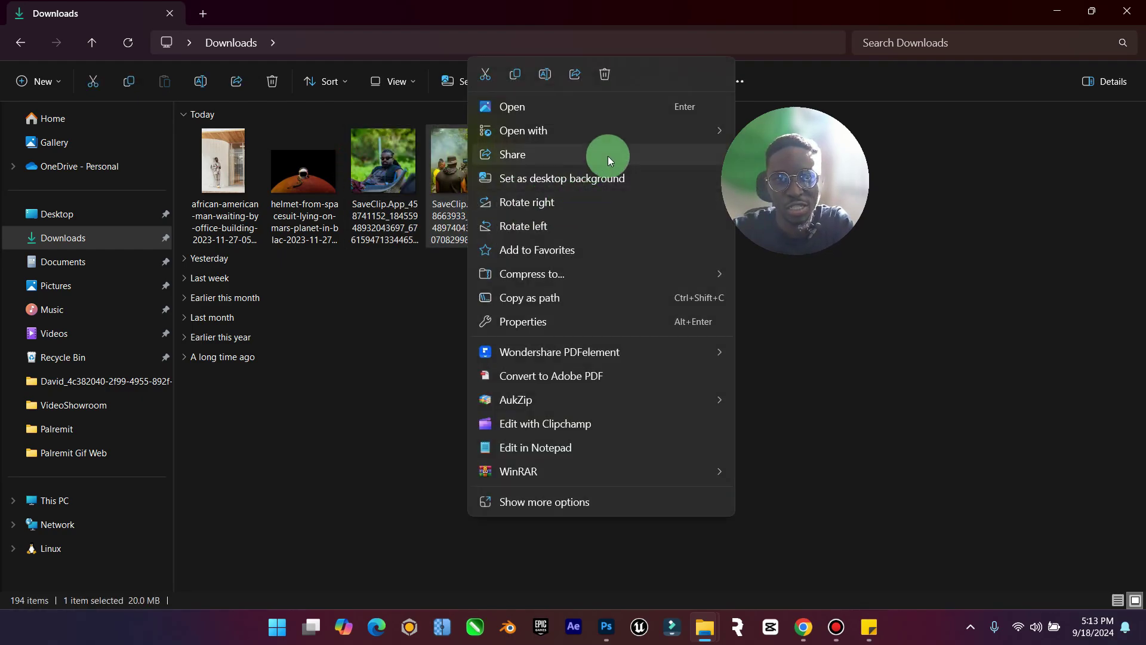
click(810, 195)
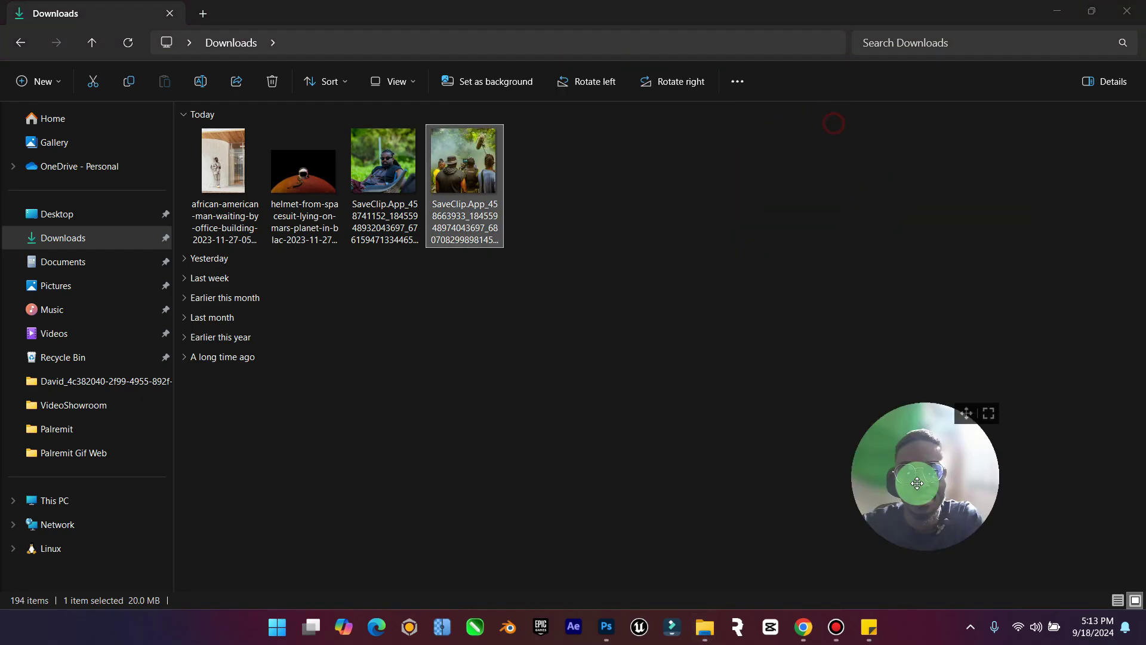
right_click(499, 148)
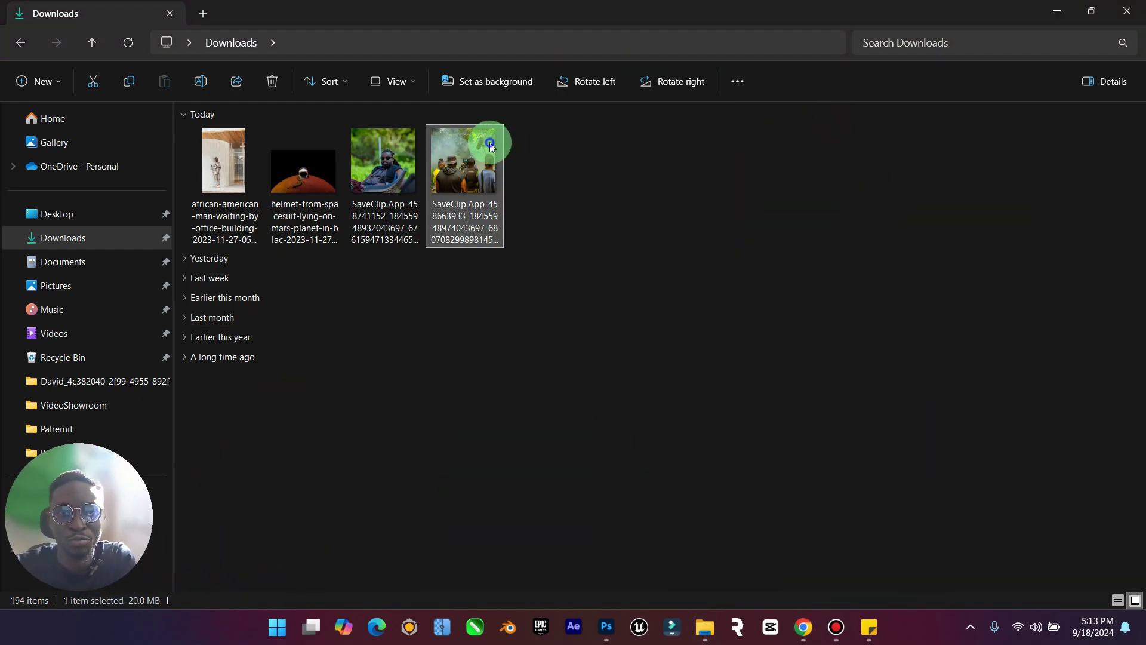
mouse_move(624, 131)
click(836, 154)
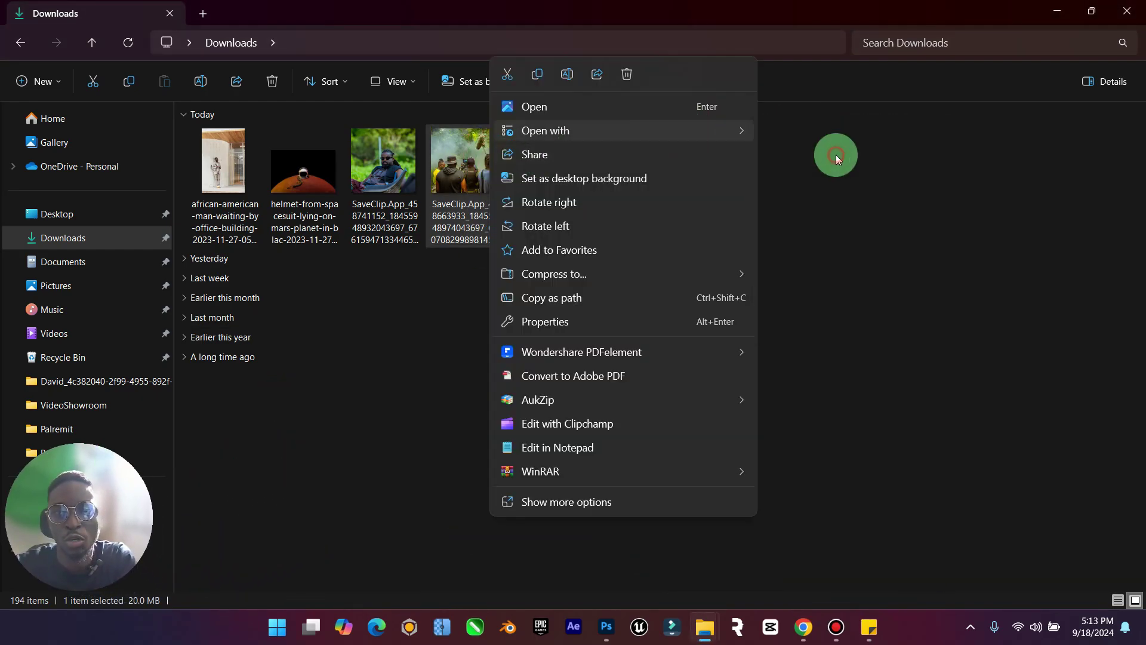
click(460, 279)
click(628, 528)
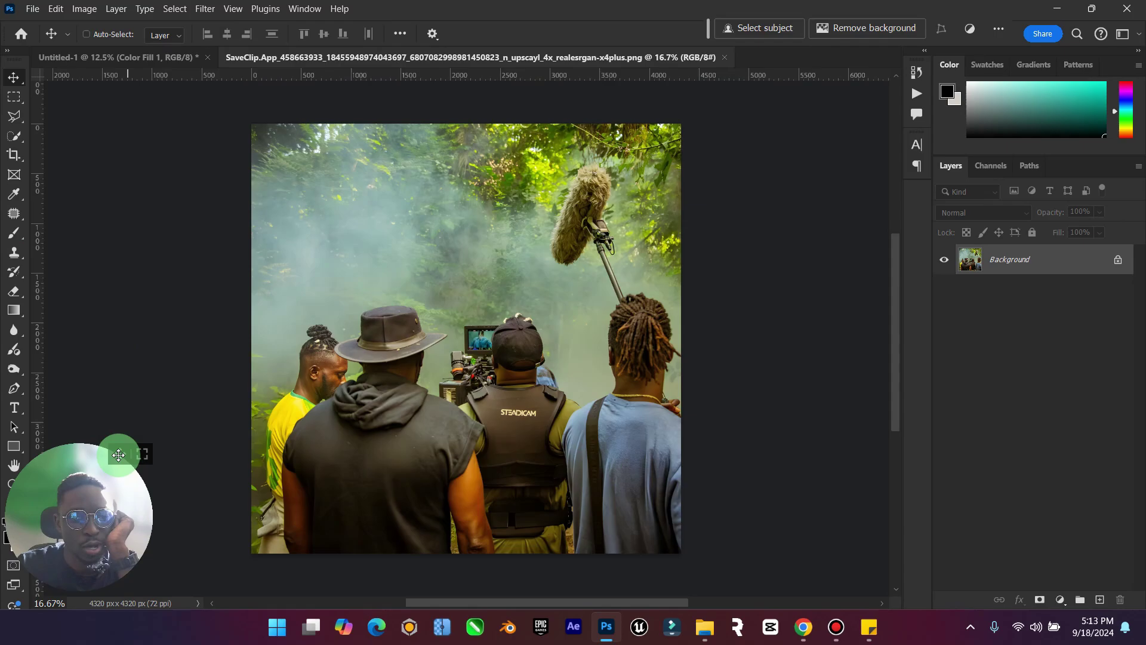
drag(120, 454, 193, 137)
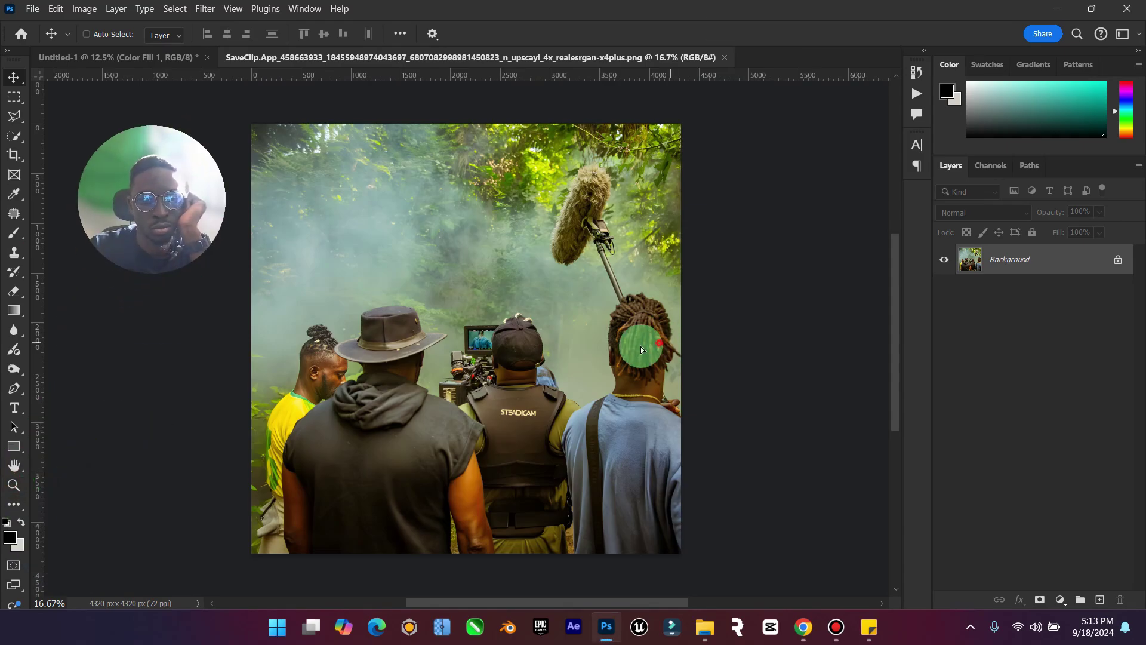
drag(639, 332, 588, 358)
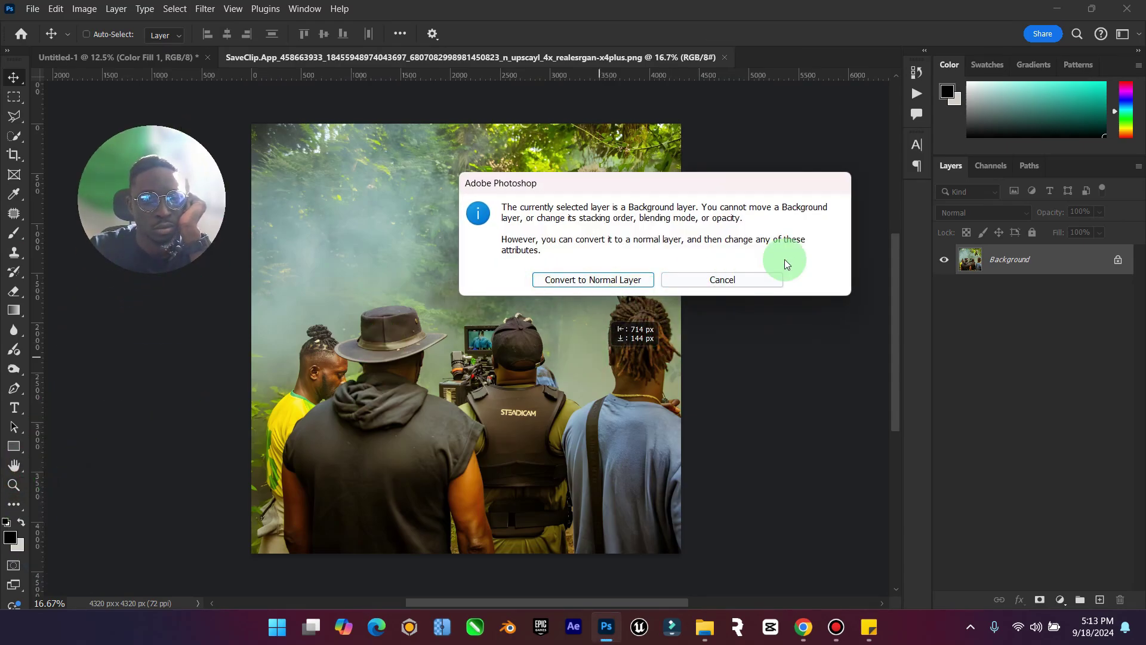
click(745, 276)
Extend the film crew photo's canvas upward to 4320 x 7127 px with the Crop tool.
click(22, 487)
mouse_move(519, 371)
mouse_down()
mouse_move(494, 366)
mouse_move(504, 379)
mouse_up()
click(14, 154)
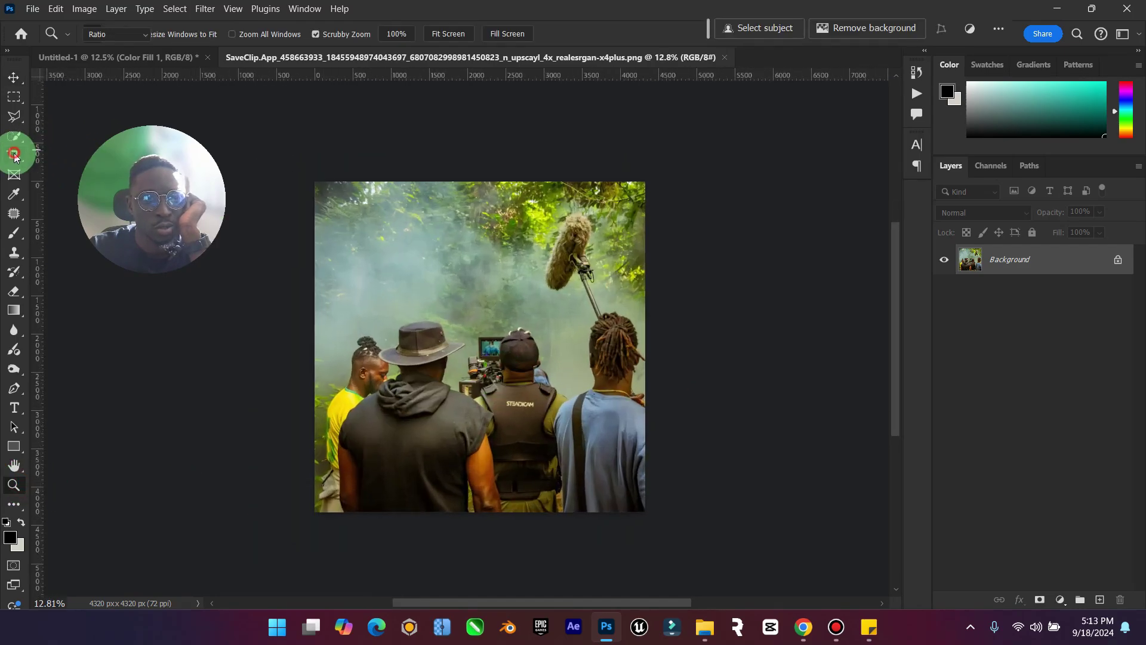
drag(478, 258, 531, 173)
drag(413, 279, 351, 297)
click(10, 82)
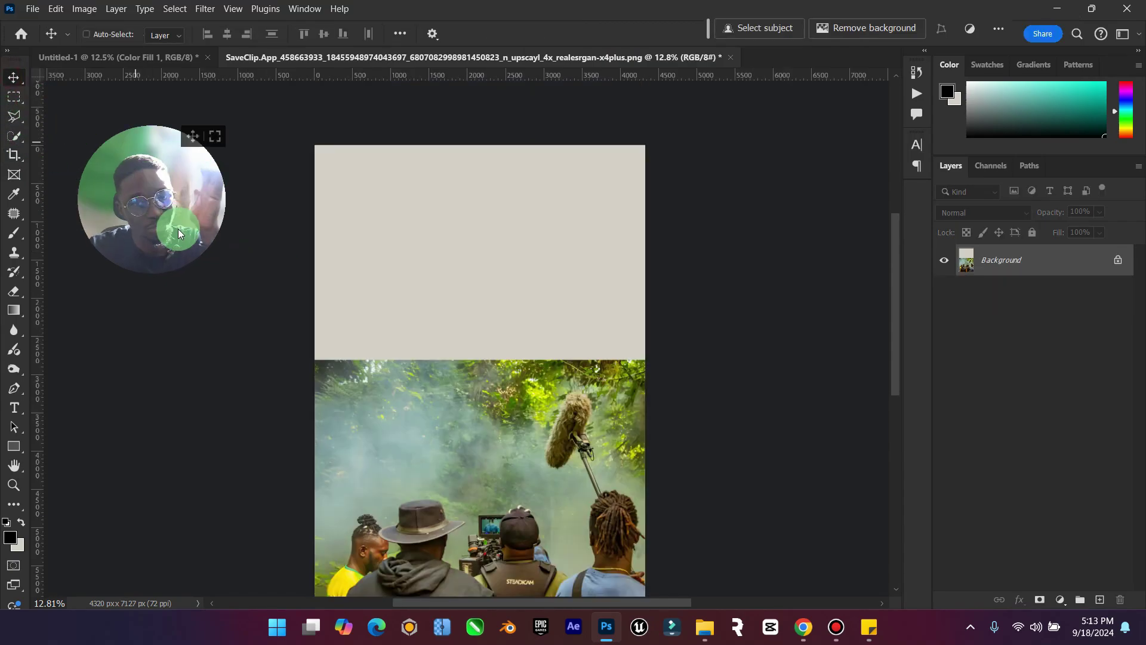
Select the blank upper area with a thin overlap onto the photo and run Generative Fill with an empty prompt.
click(14, 96)
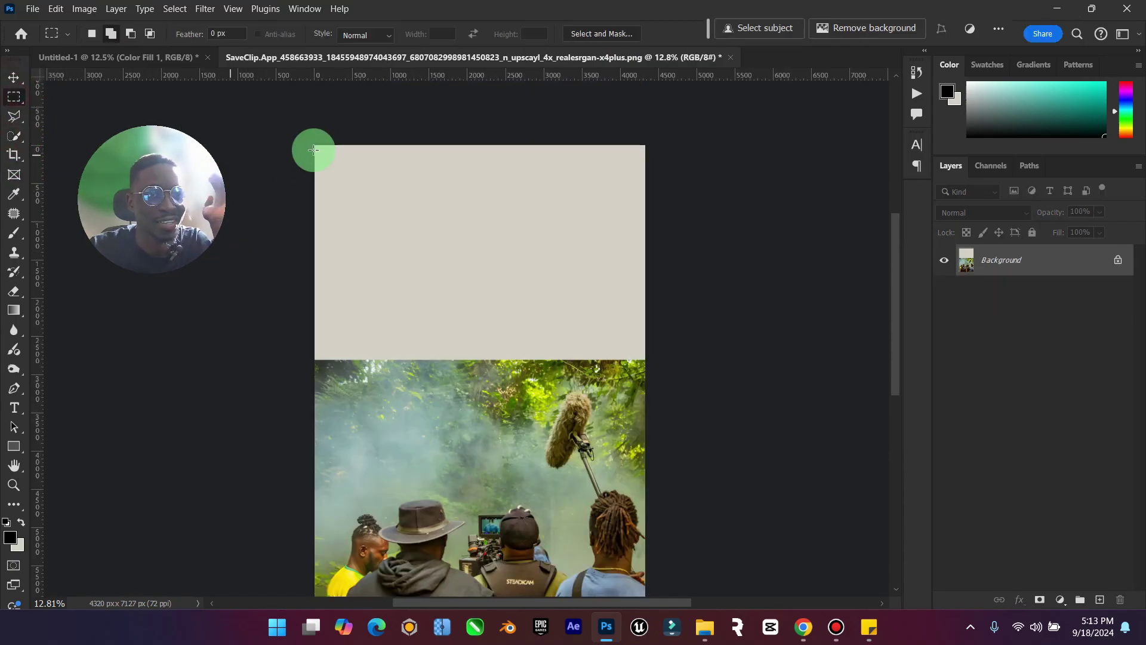
drag(314, 145, 677, 379)
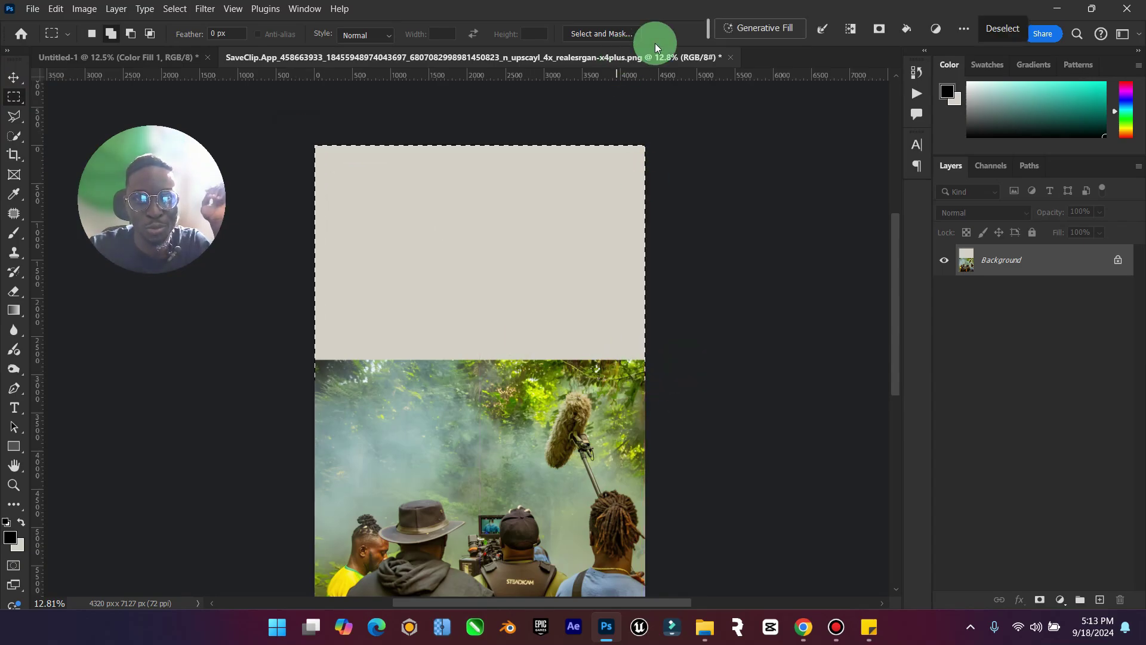
click(740, 30)
click(1032, 28)
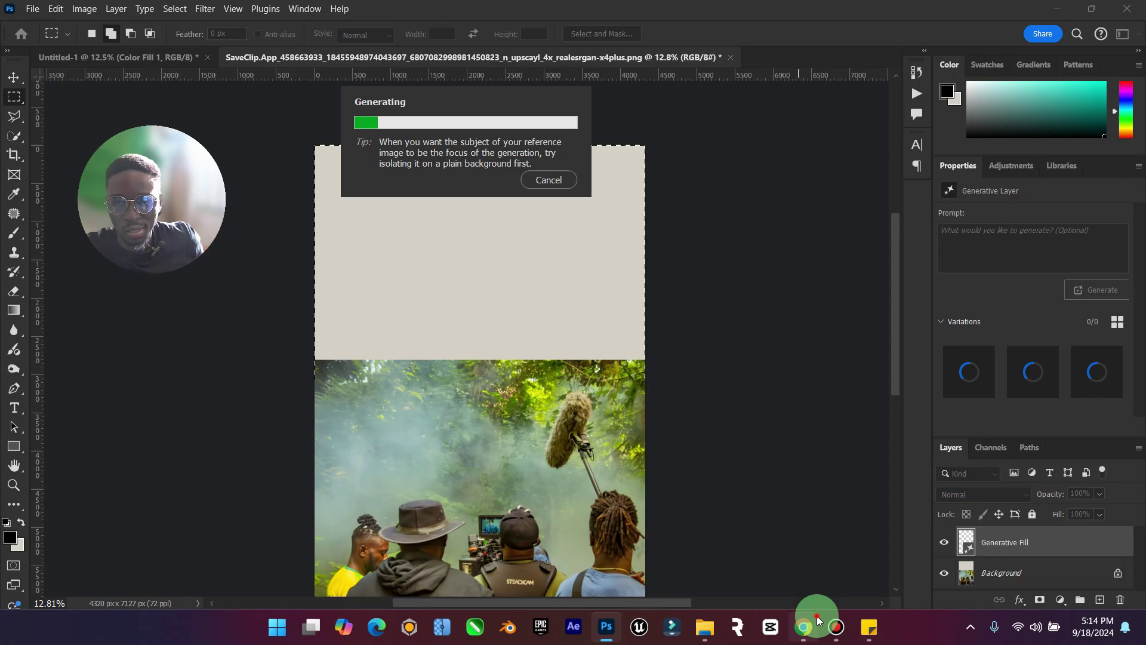
Switch to Chrome and look through the Pulse Nigeria article for the official Anikulapo: Rise of the Spectre poster.
click(803, 627)
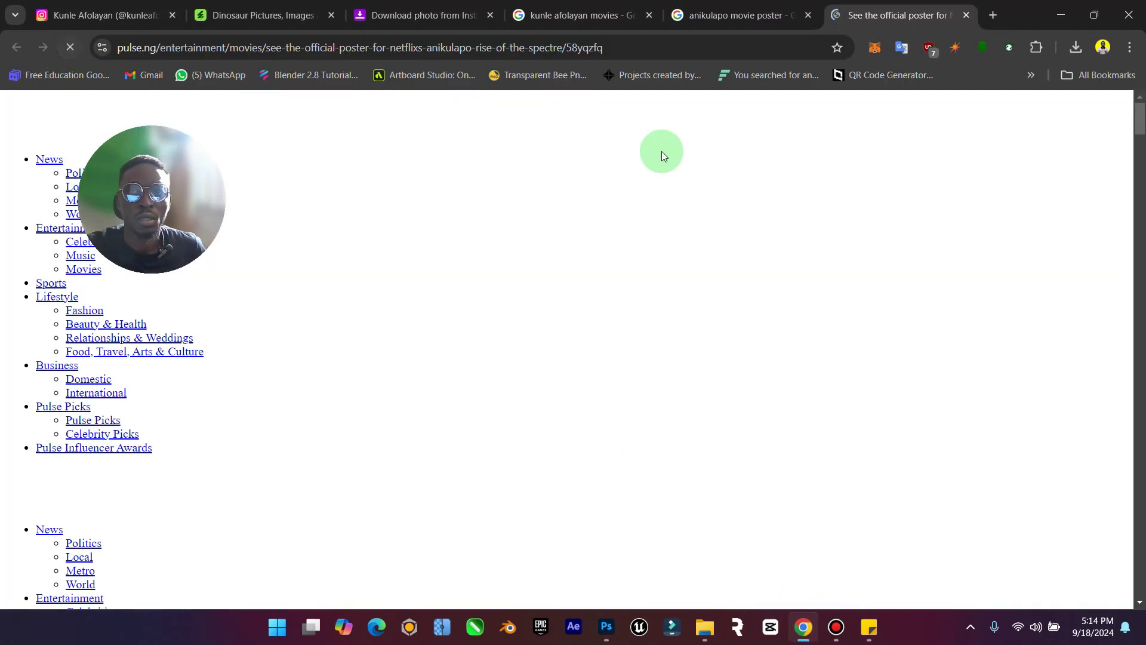
scroll(741, 317, down, 15)
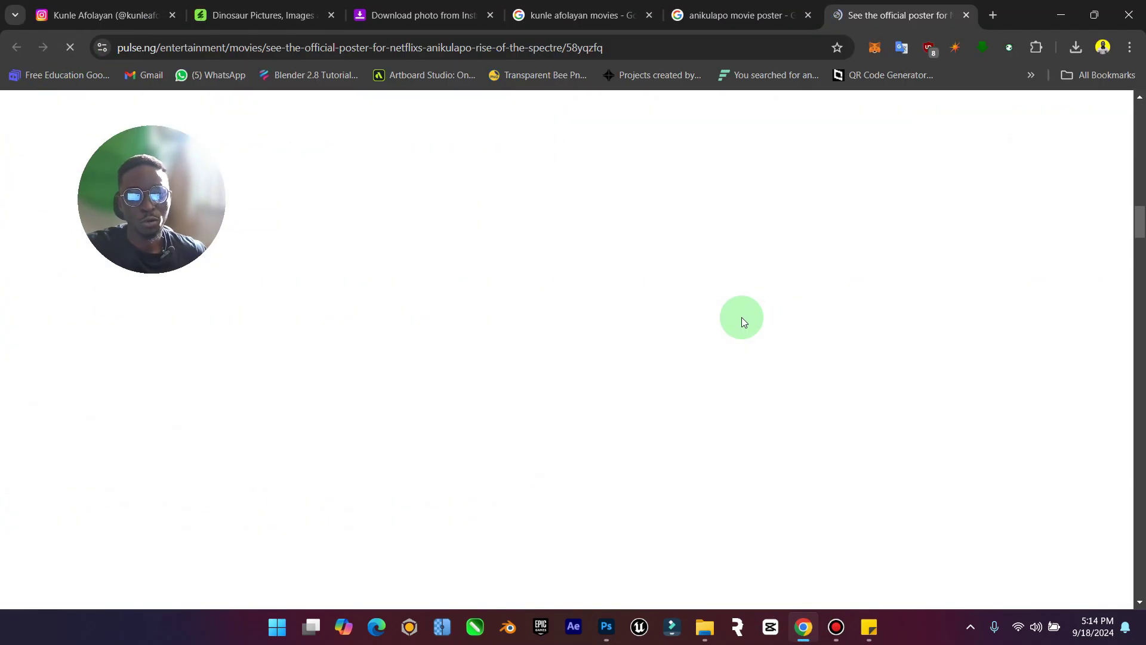
scroll(741, 317, down, 8)
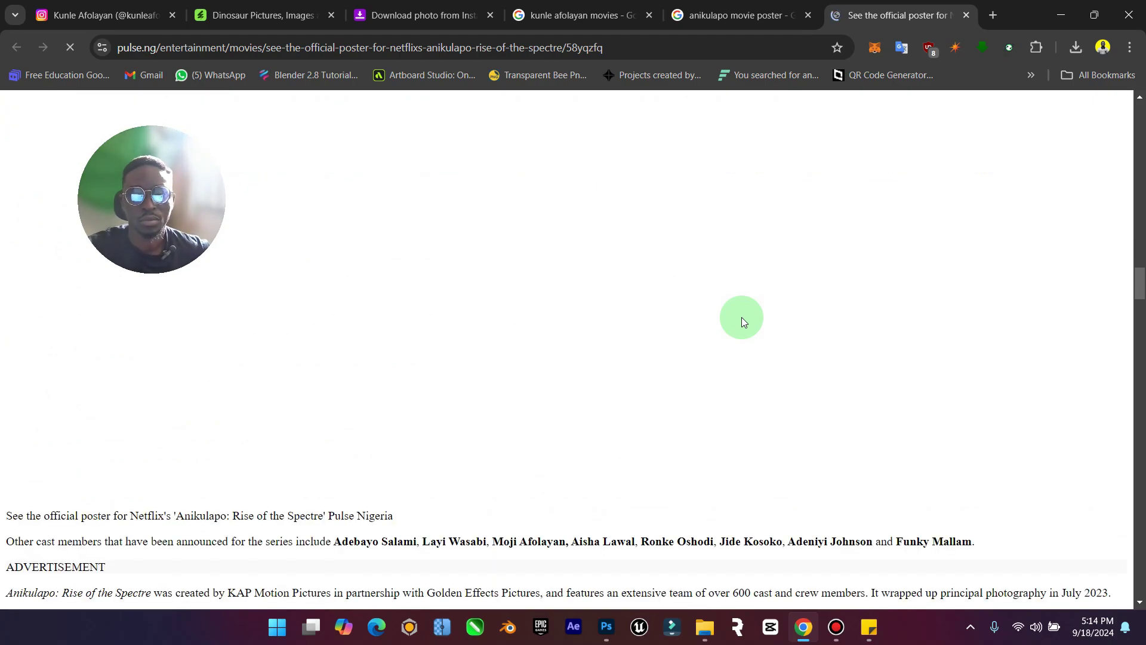
scroll(741, 317, down, 3)
click(78, 53)
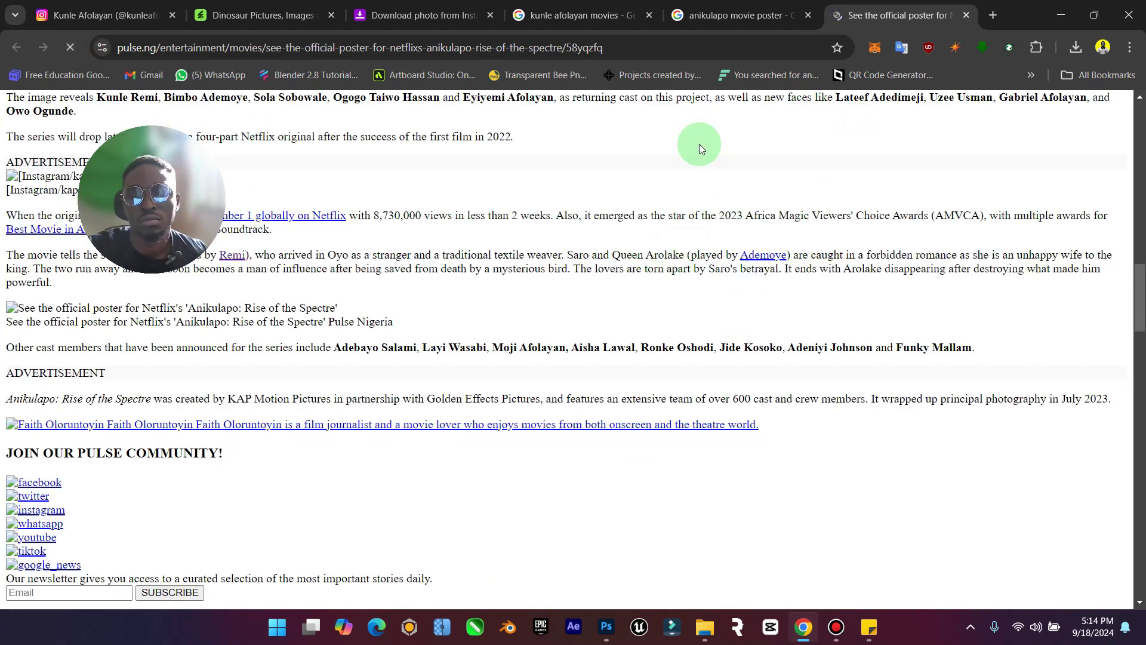
Examine the sepia Anikulapo: Rise of the Spectre poster in the related image results, then return to the Pulse Nigeria article.
click(752, 10)
scroll(921, 371, down, 5)
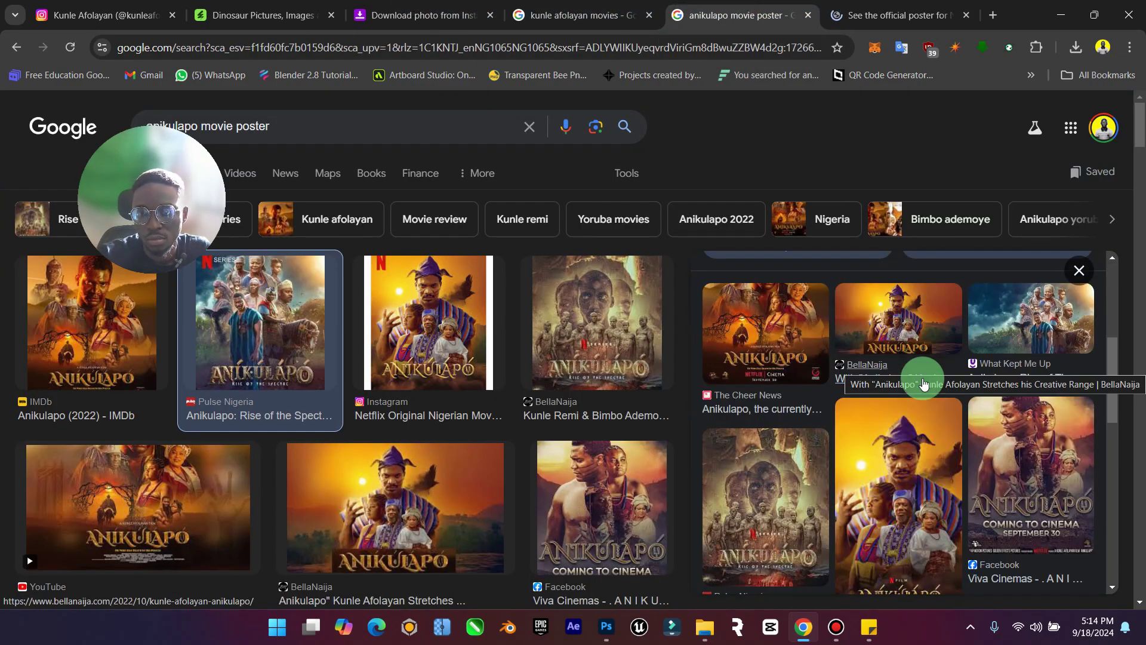
click(780, 512)
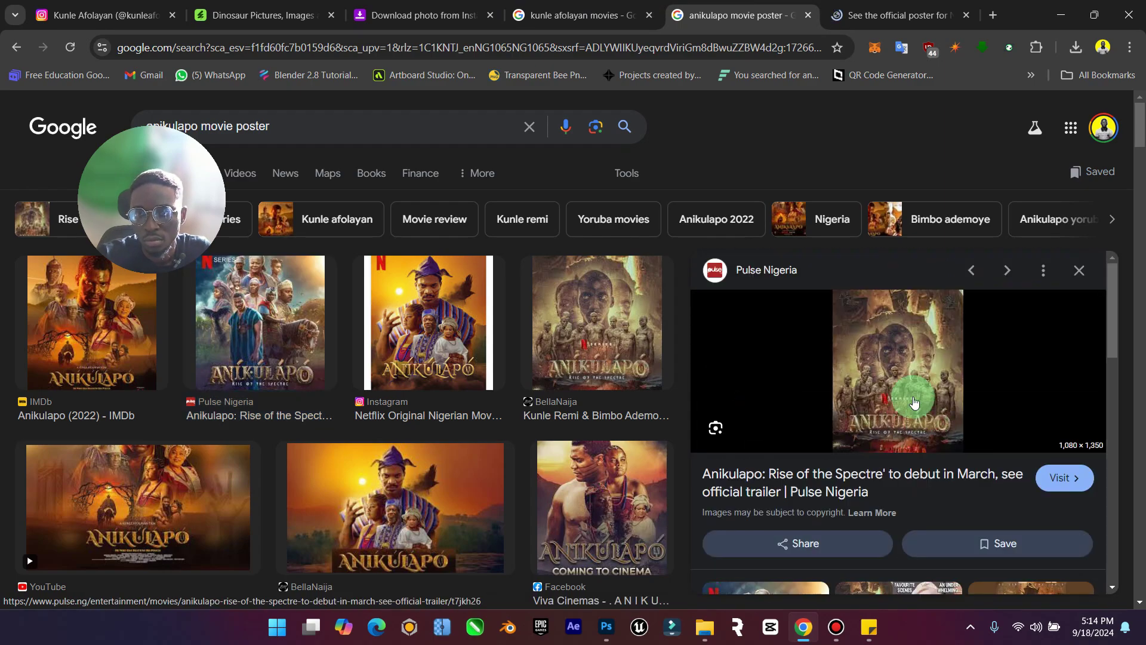
scroll(913, 403, down, 3)
scroll(910, 394, up, 3)
click(905, 9)
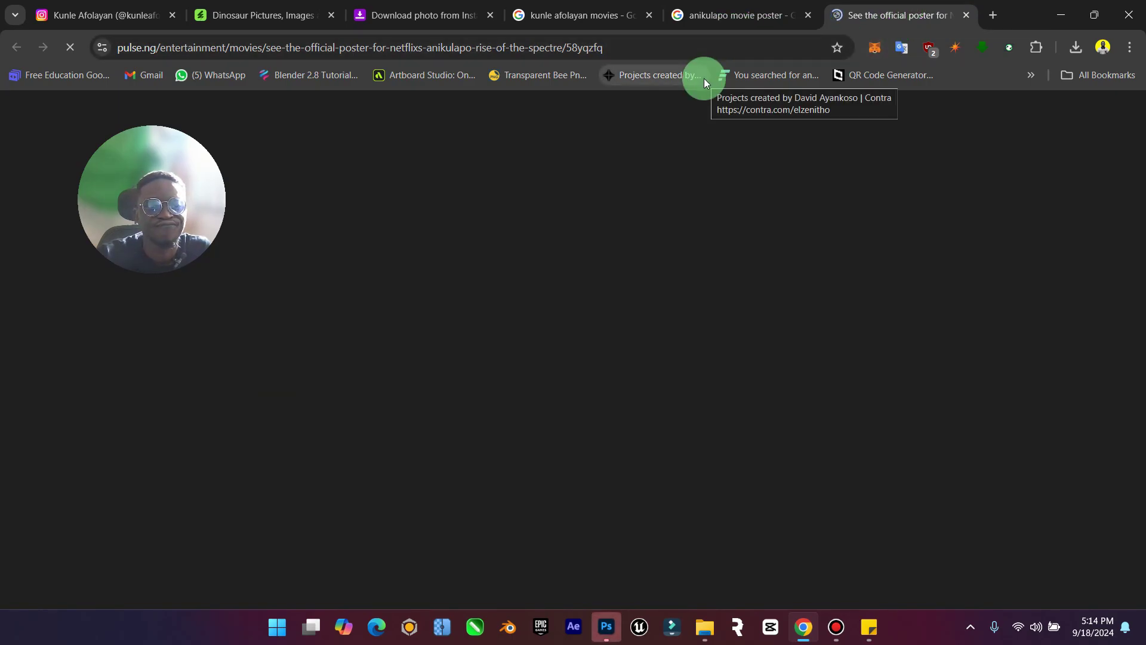
Switch to Photoshop, compare the three Generative Fill variations and keep the second one for the extended forest.
click(604, 627)
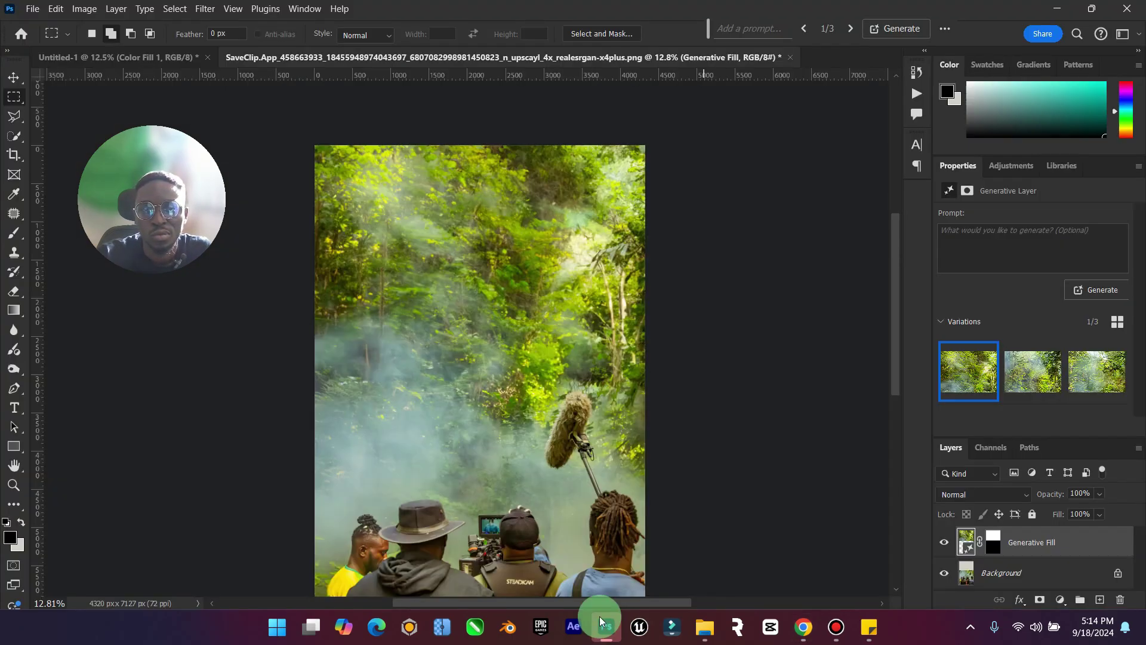
scroll(570, 431, up, 2)
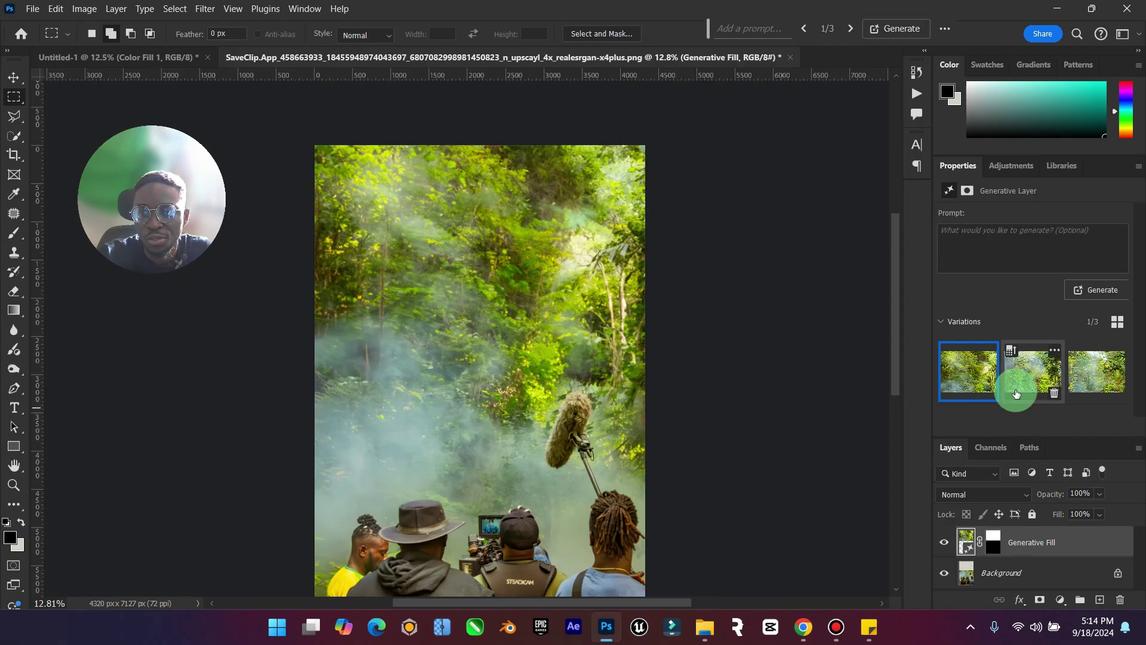
click(1027, 386)
scroll(627, 342, down, 2)
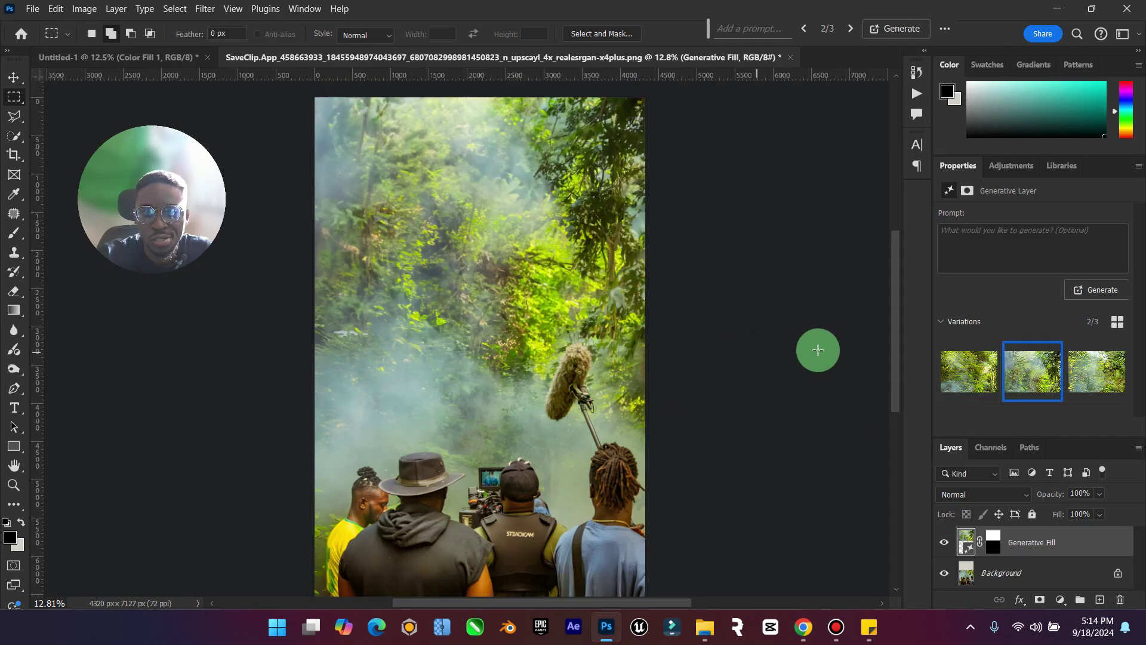
click(1087, 378)
click(1031, 375)
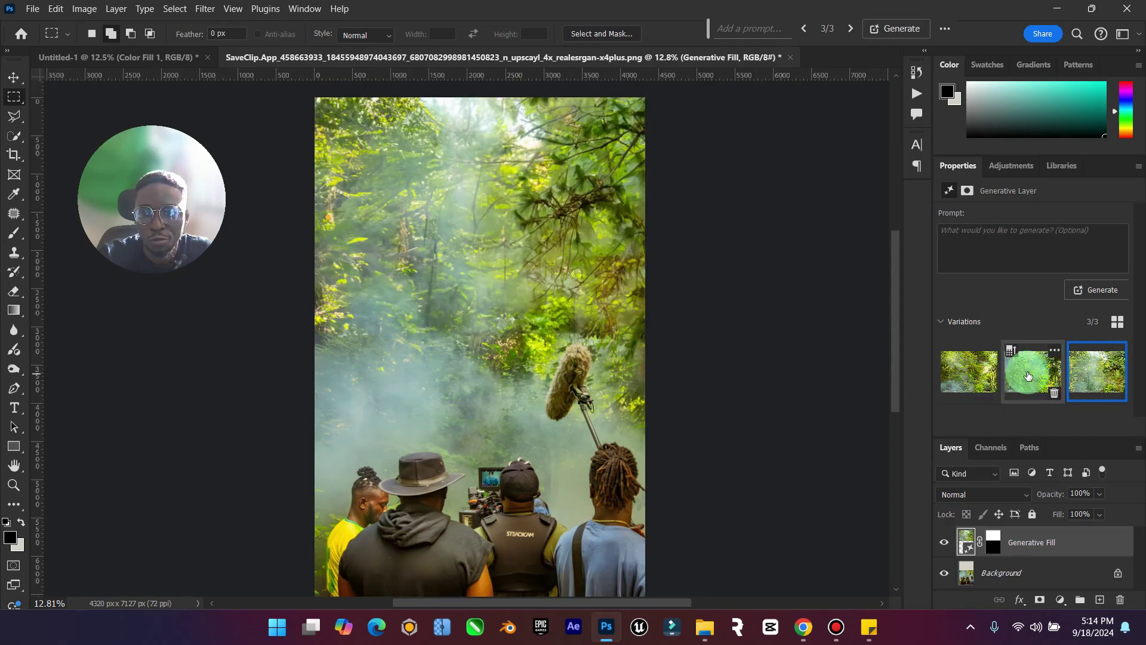
click(1138, 165)
click(1087, 250)
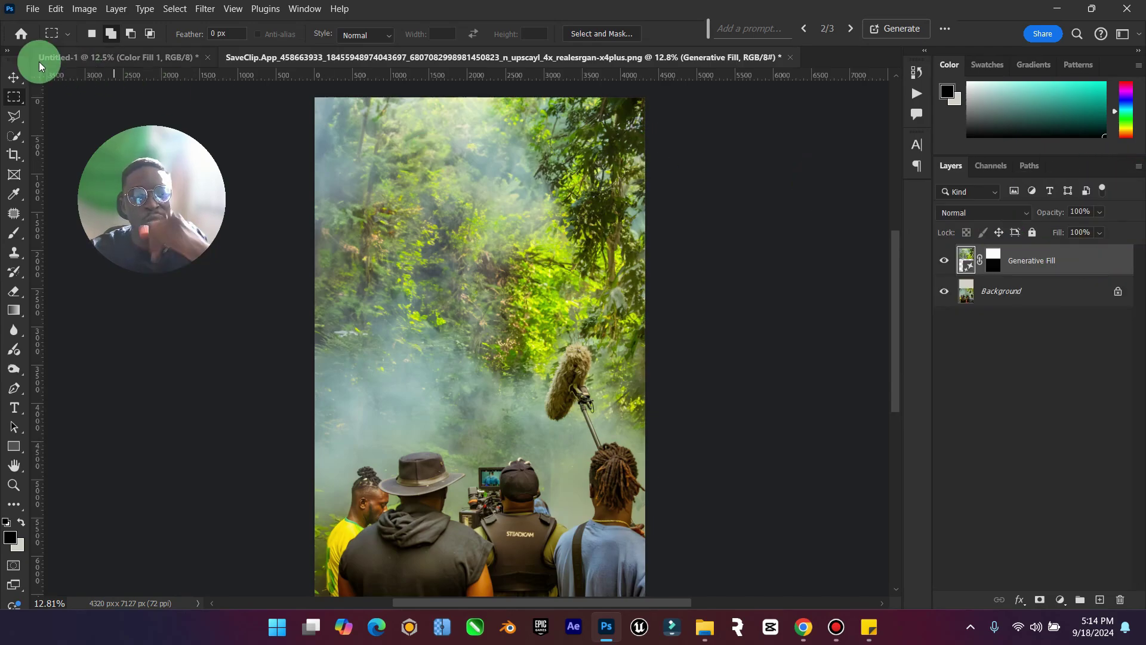
Merge the Generative Fill and Background layers and move the merged crew photo into the Untitled-1 document.
click(14, 77)
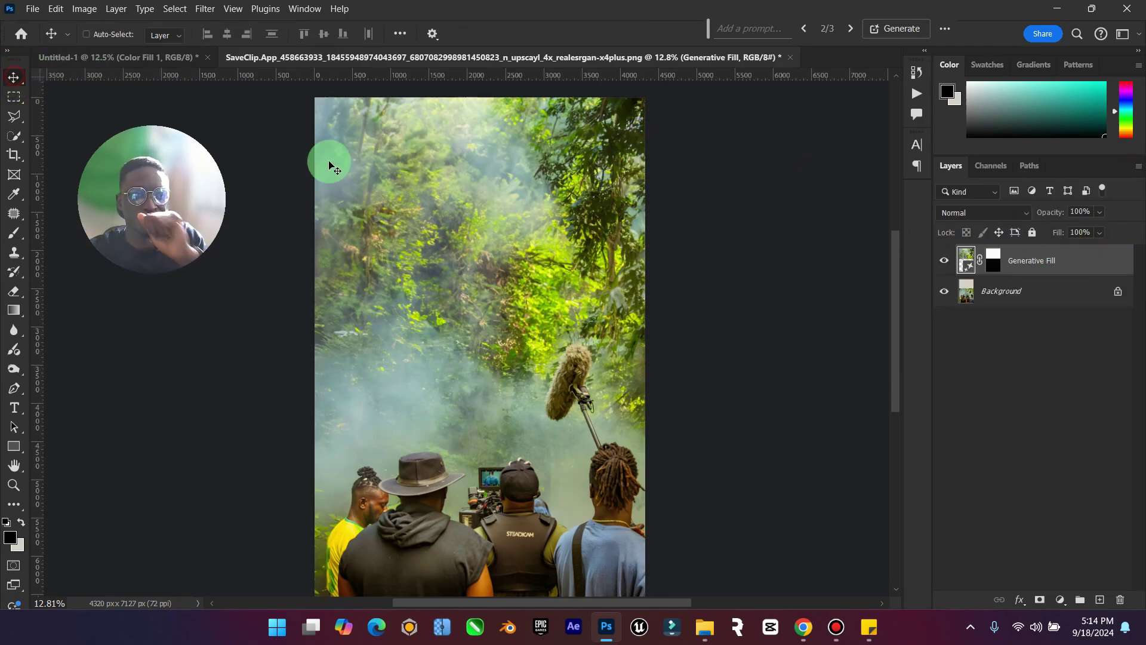
shift+click(1011, 305)
right_click(1010, 305)
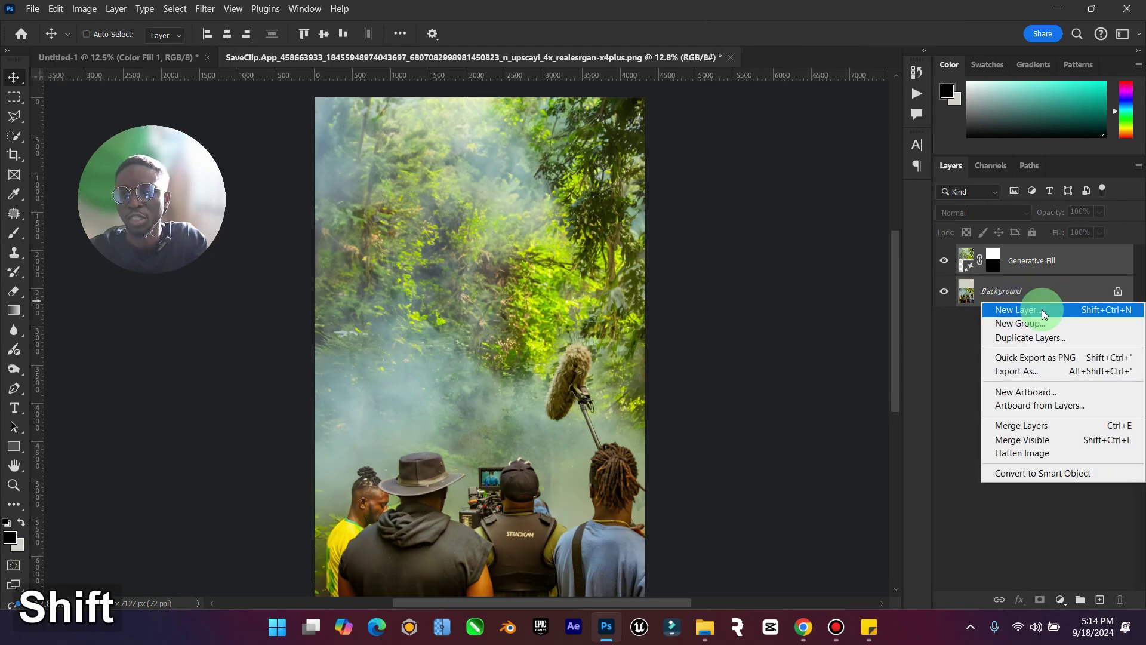
click(1037, 432)
drag(457, 131, 488, 321)
Scale the crew photo to about 77.9% and center it horizontally against the lower edge of the poster canvas.
key(ctrl+t)
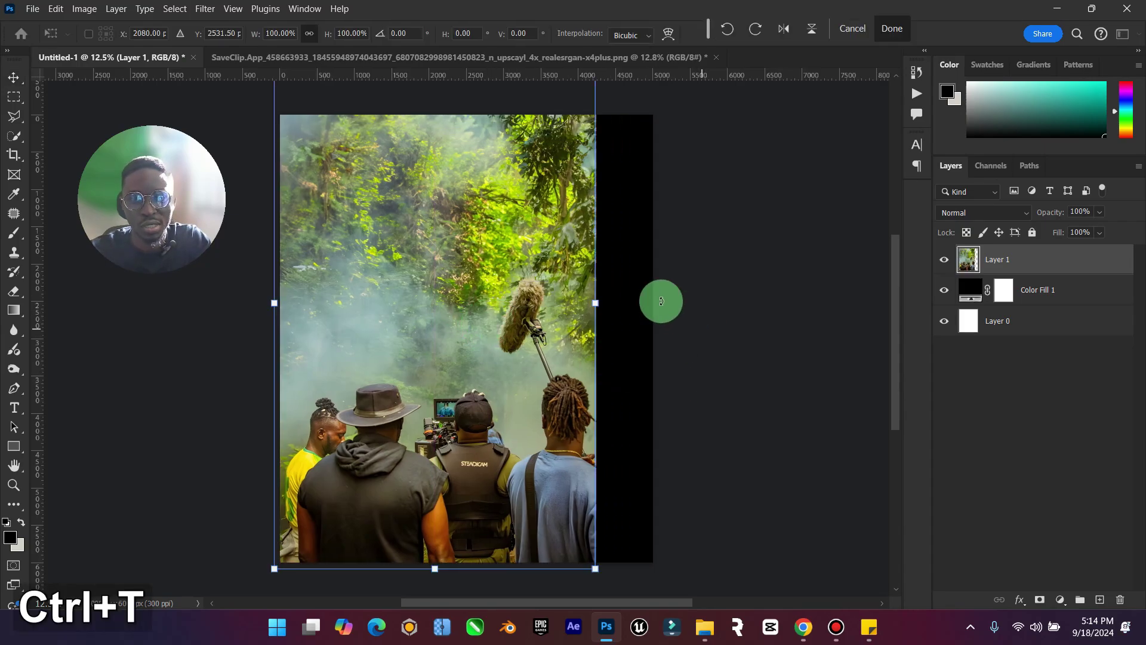
drag(597, 303, 609, 345)
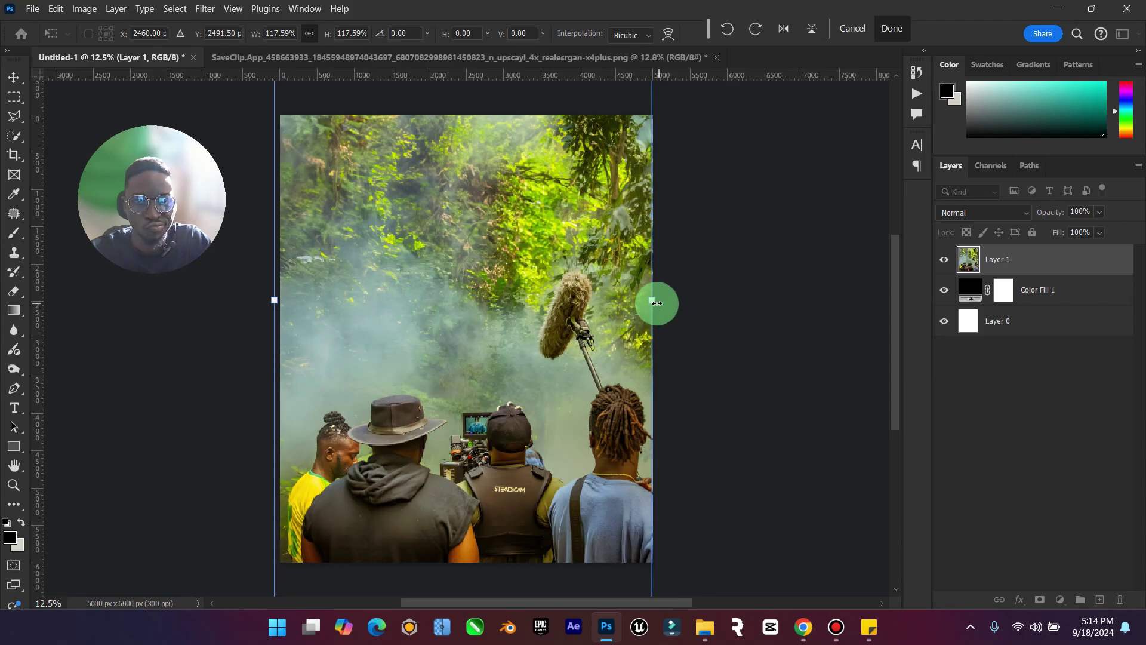
drag(657, 302, 608, 327)
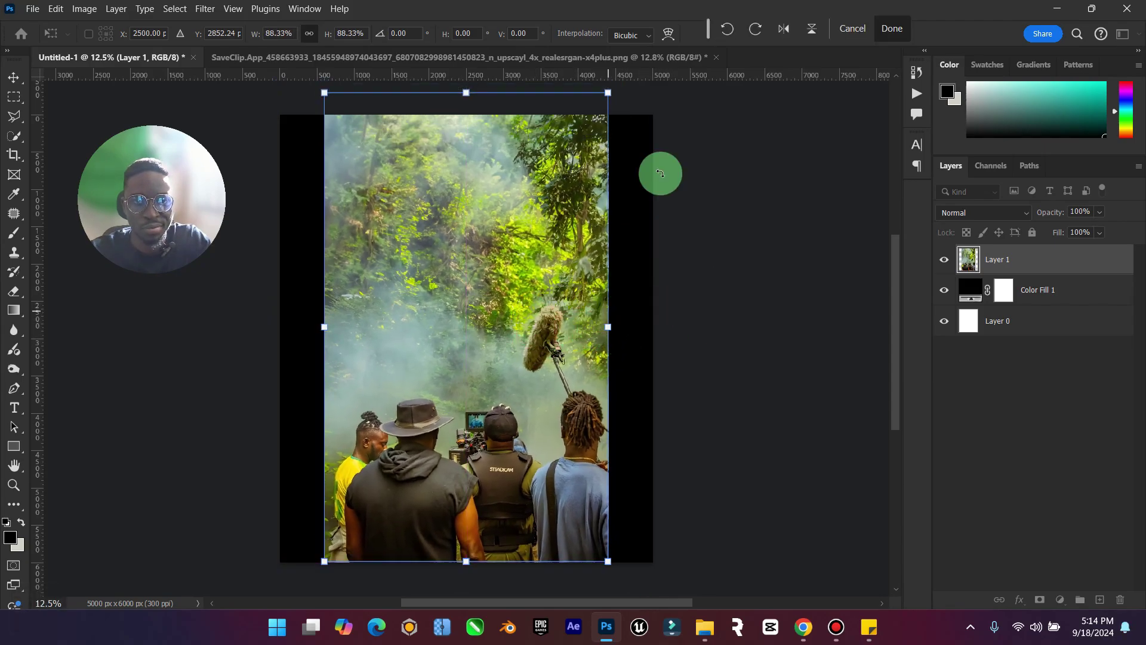
drag(608, 95, 591, 120)
drag(519, 173, 520, 204)
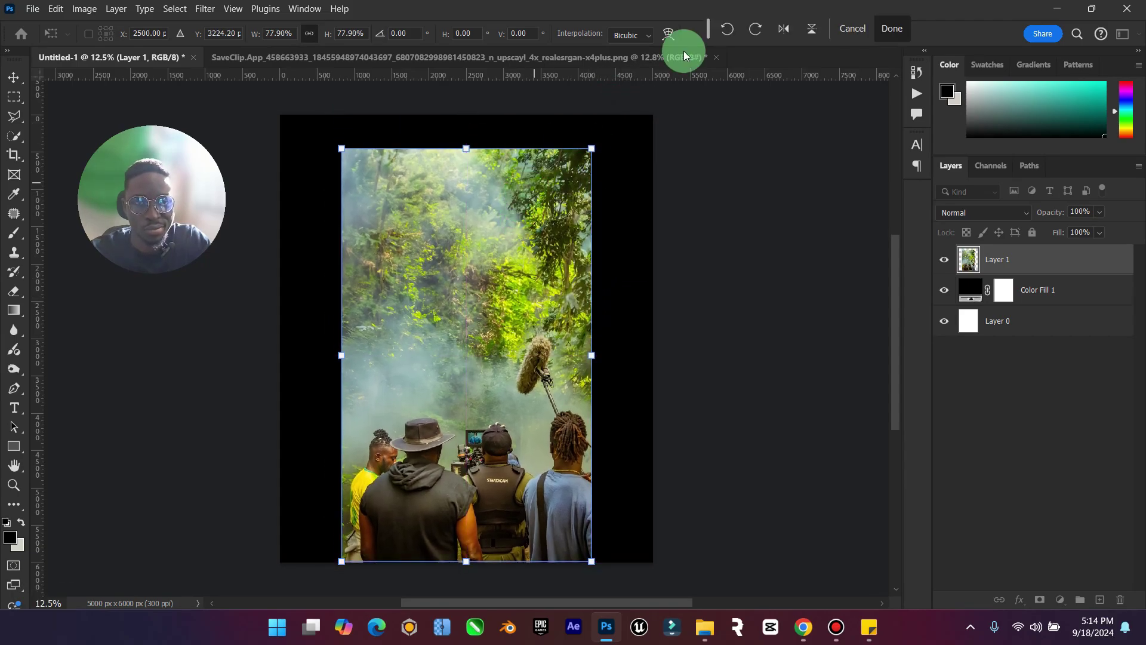
click(892, 27)
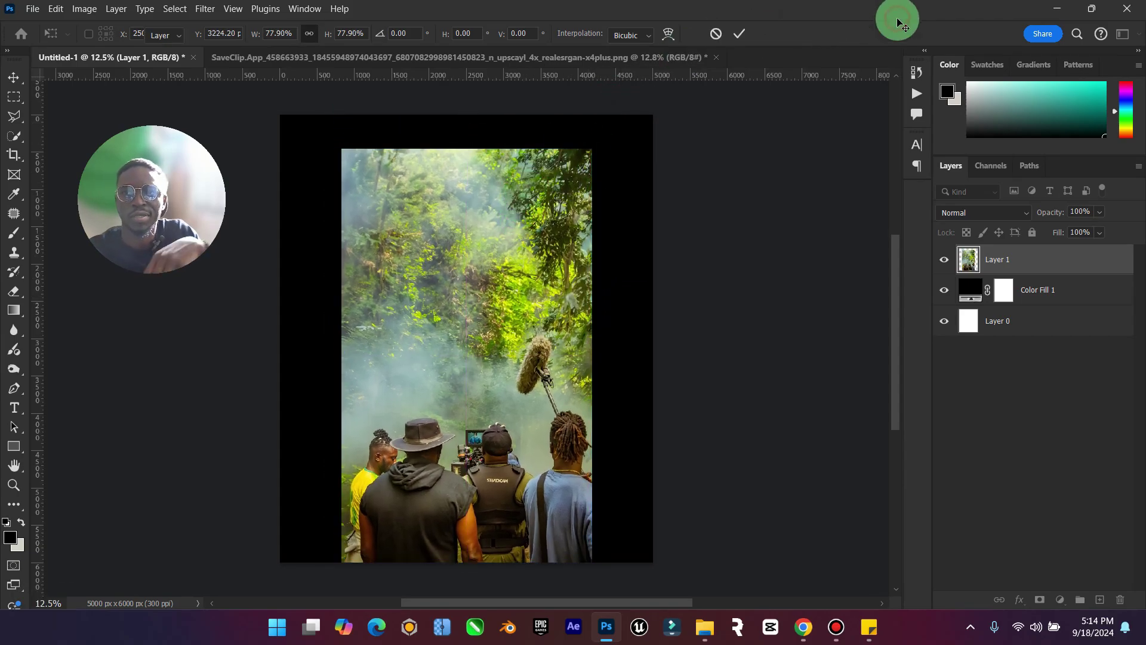
Select the black borders above and beside the crew photo, overlapping the photo's edges, and run Generative Fill with an empty prompt.
click(11, 99)
drag(256, 95, 780, 235)
drag(590, 168, 691, 604)
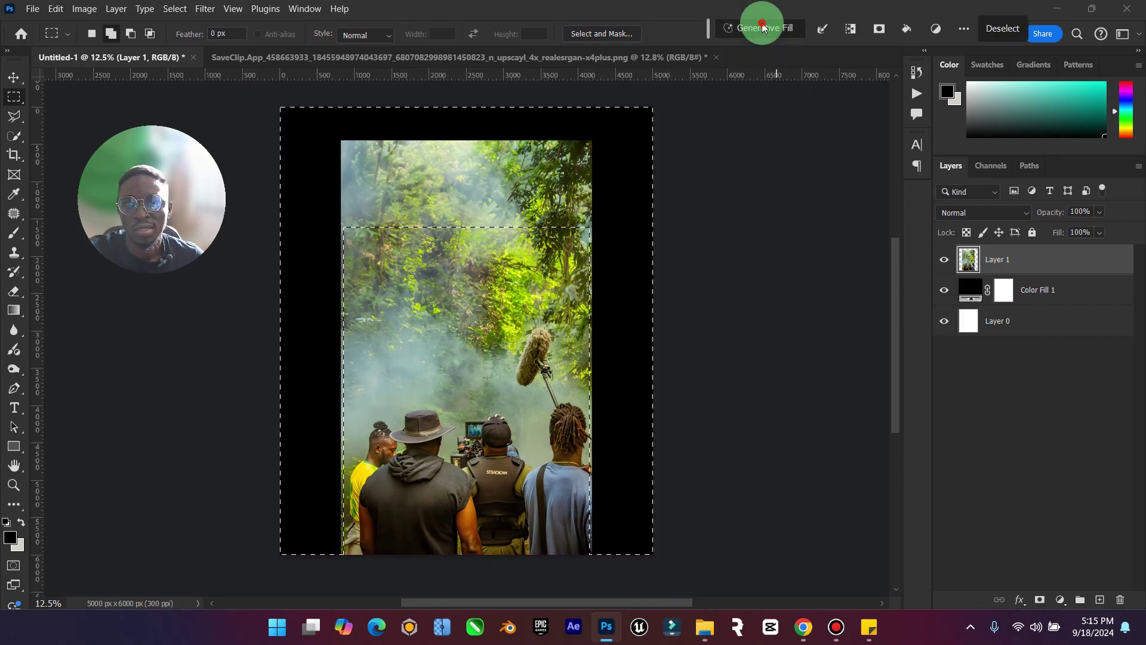
click(762, 26)
click(1023, 28)
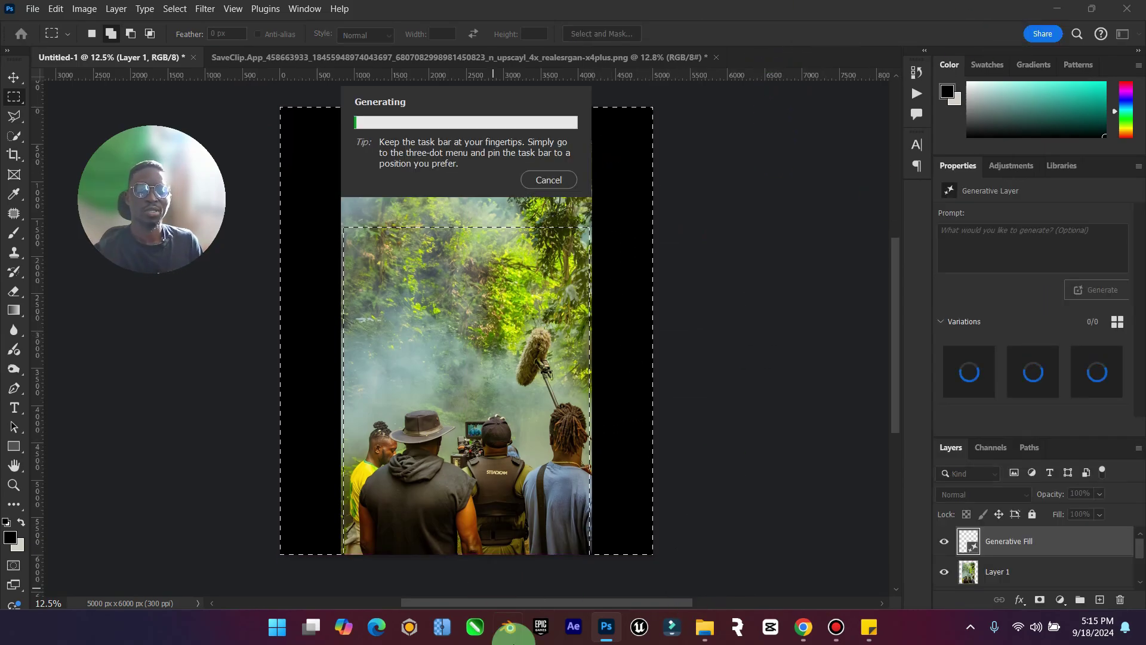
Switch to Chrome and close the Pulse Nigeria article tab, returning to the anikulapo movie poster search results.
click(804, 627)
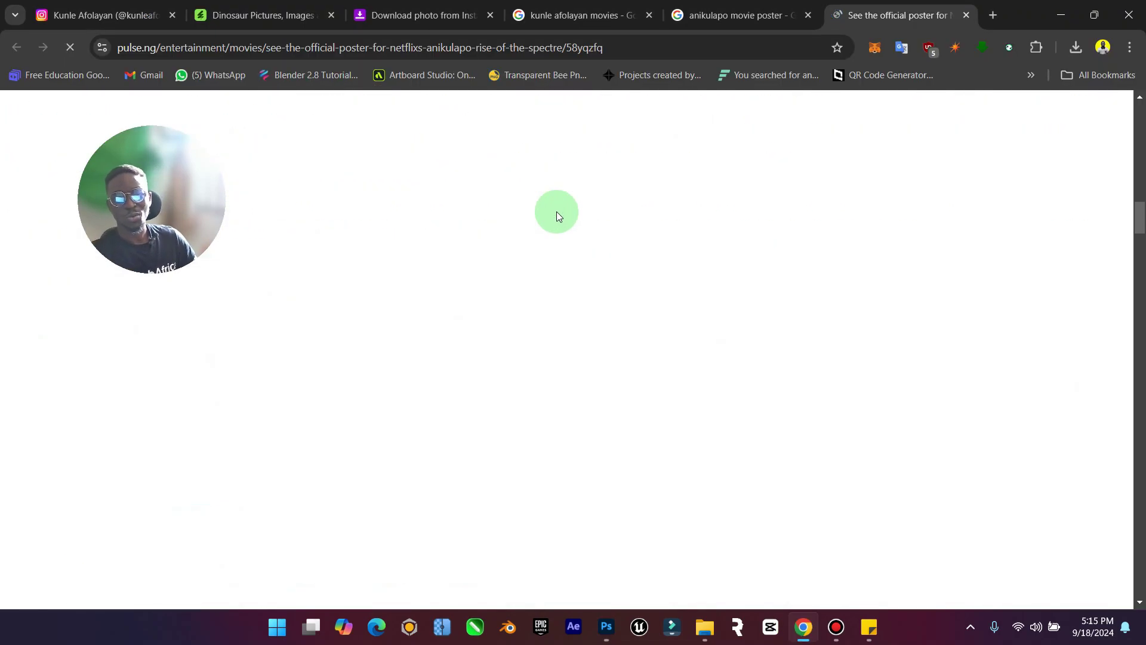
scroll(556, 211, down, 15)
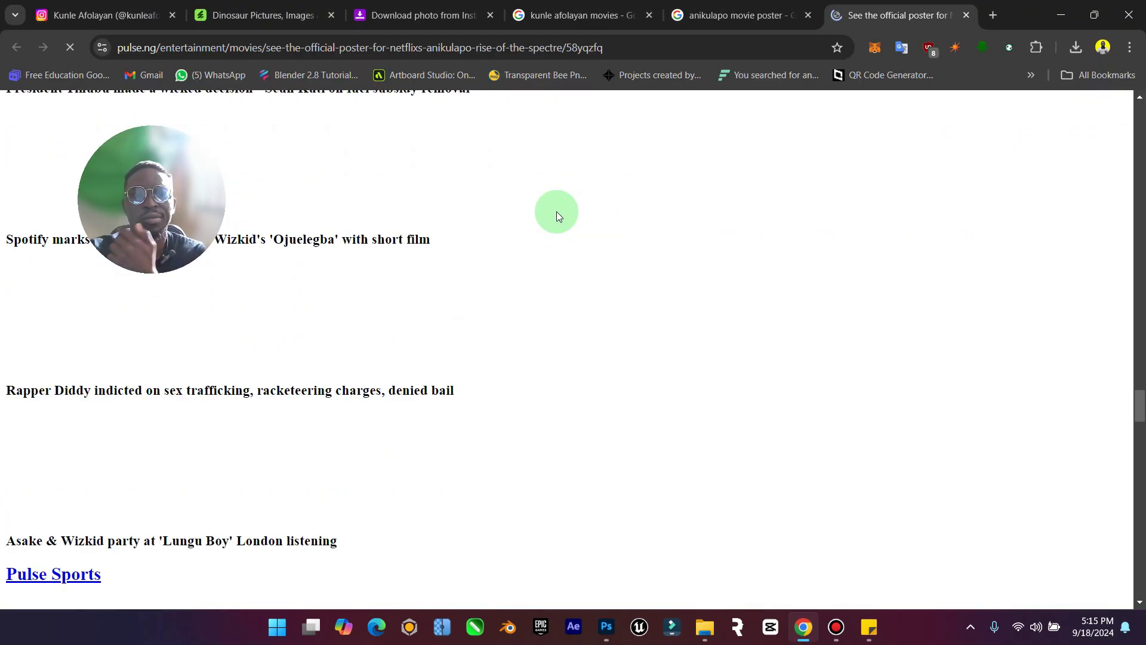
click(742, 17)
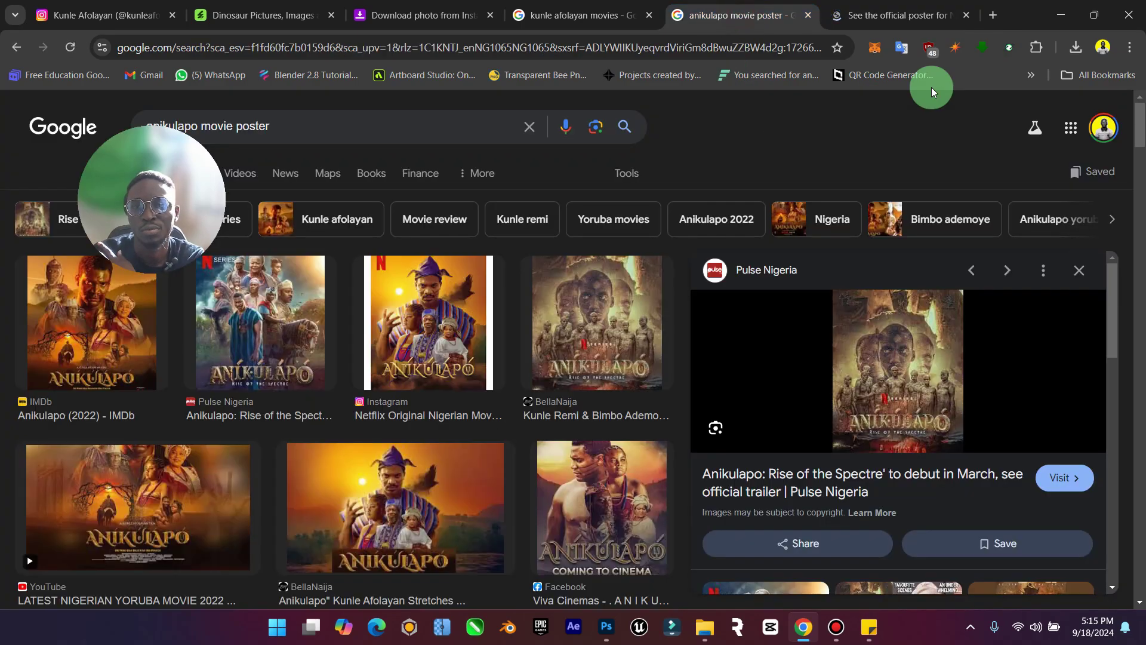
click(970, 16)
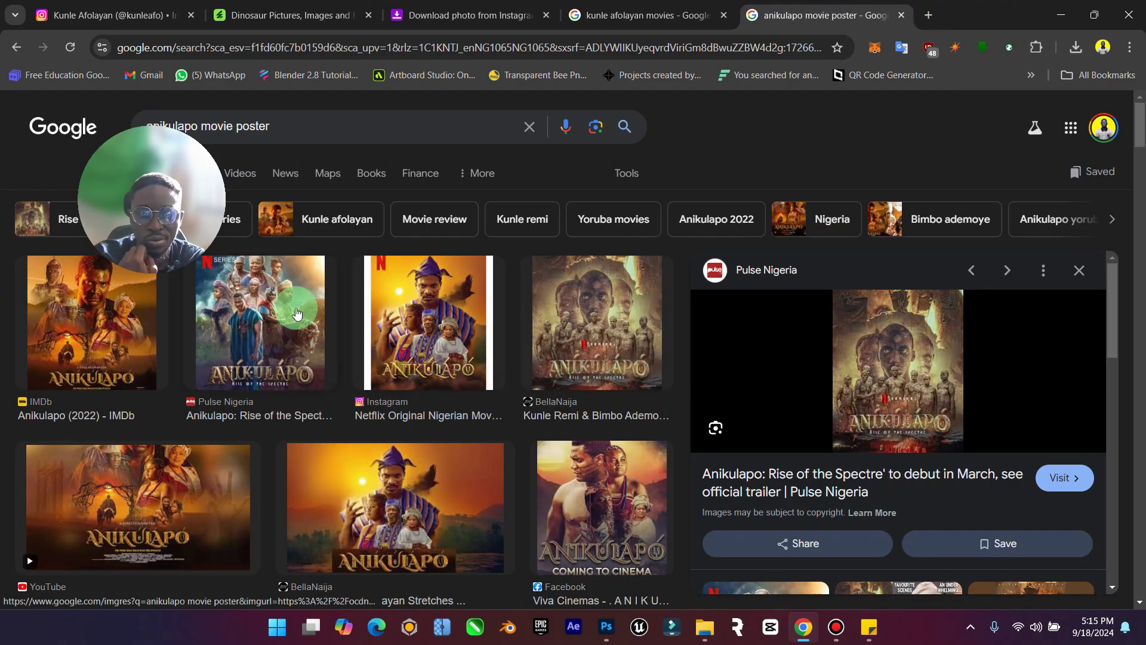
Preview the Netflix Anikulapo: Rise of the Spectre poster from Pulse Nigeria and examine the related poster designs.
click(297, 313)
scroll(941, 412, down, 3)
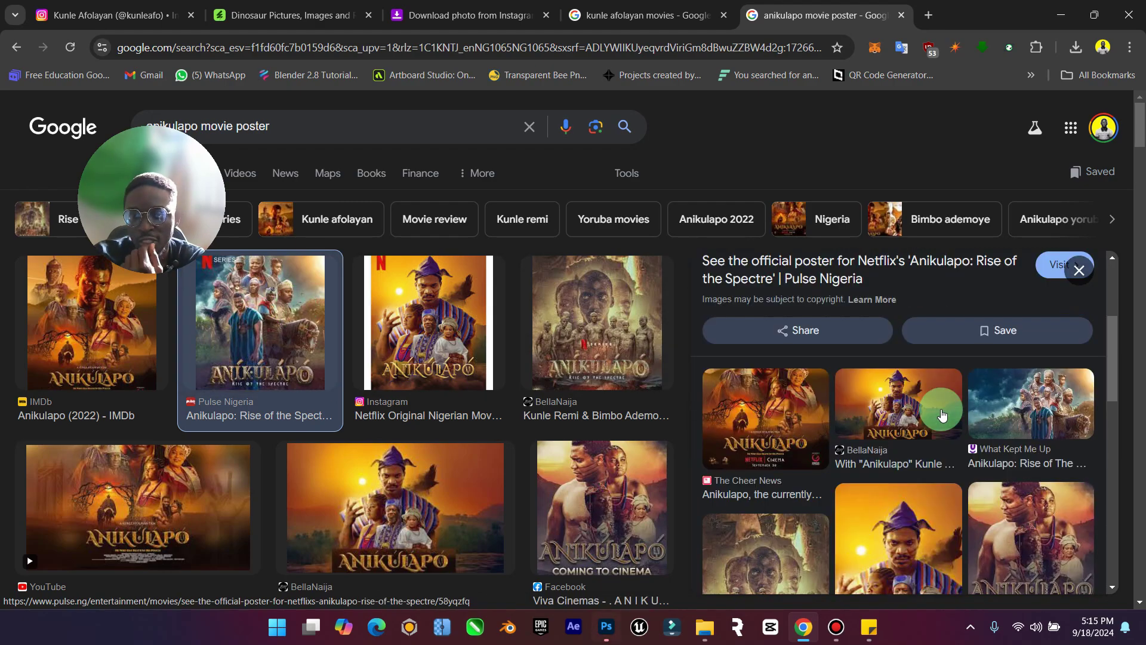
scroll(942, 412, down, 4)
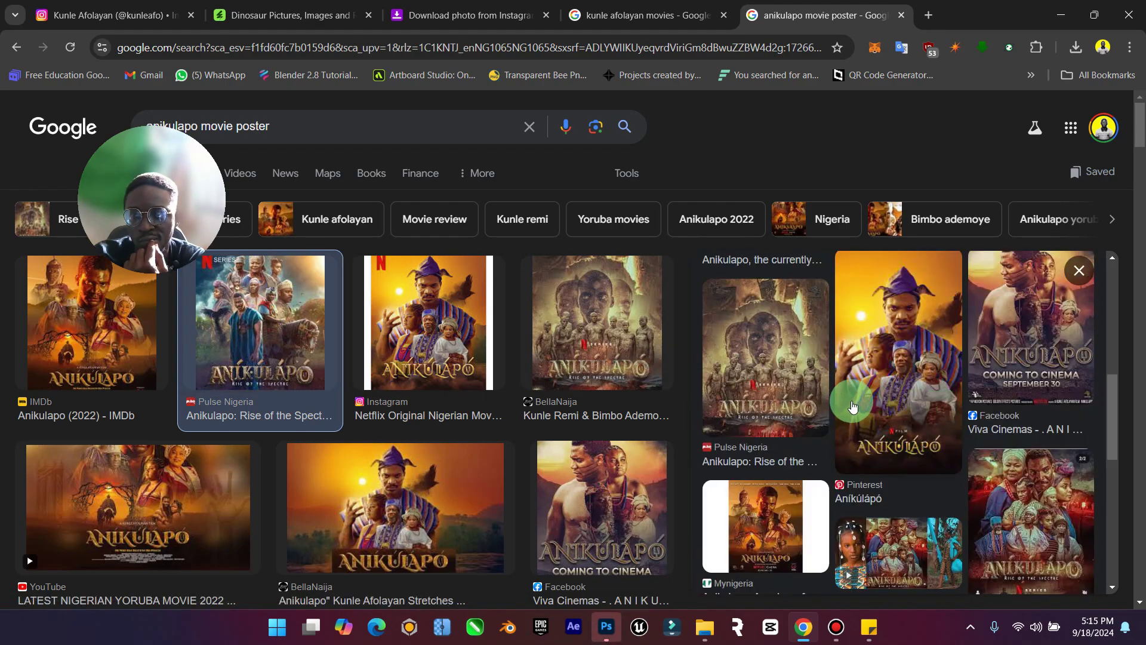
scroll(970, 394, down, 3)
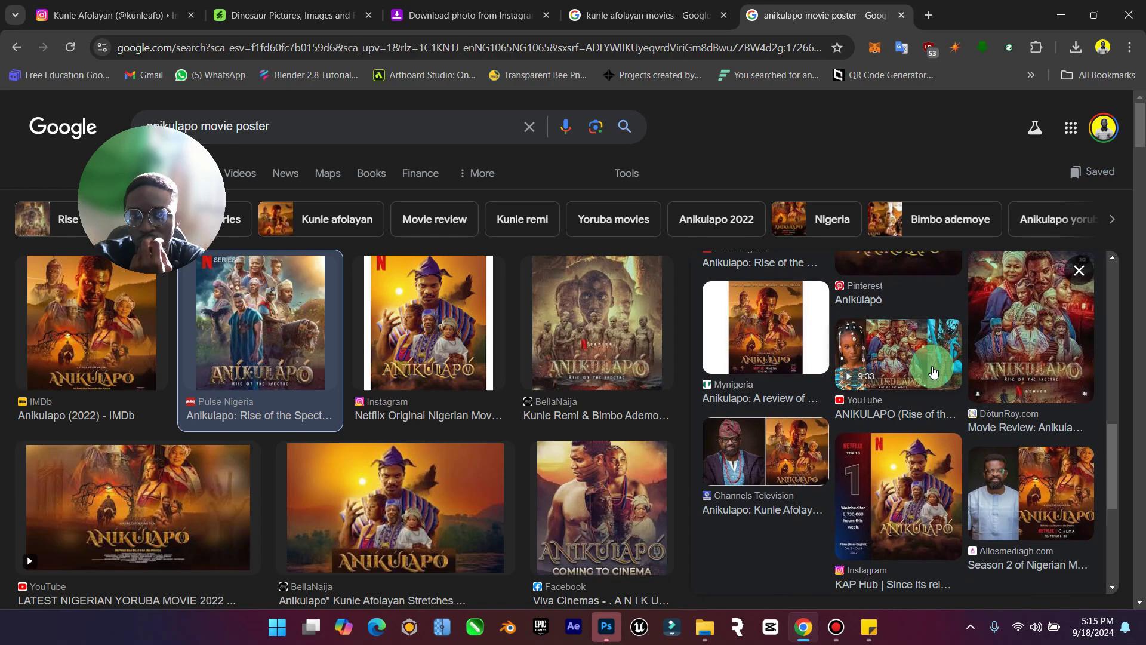
scroll(934, 372, down, 5)
scroll(934, 372, up, 9)
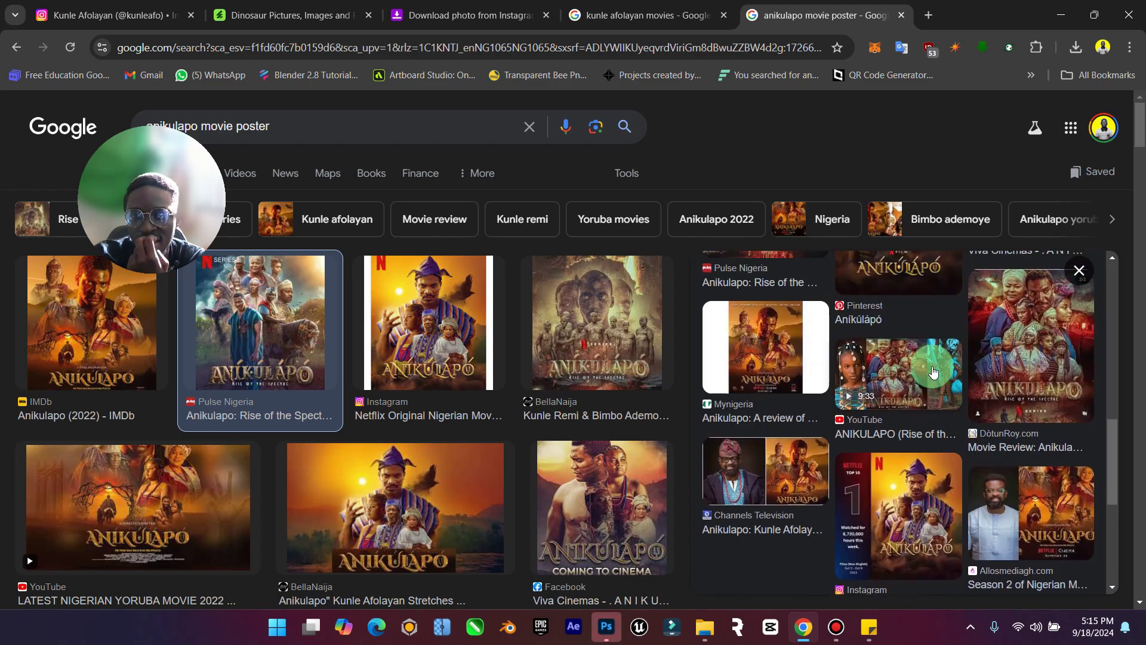
scroll(934, 372, up, 4)
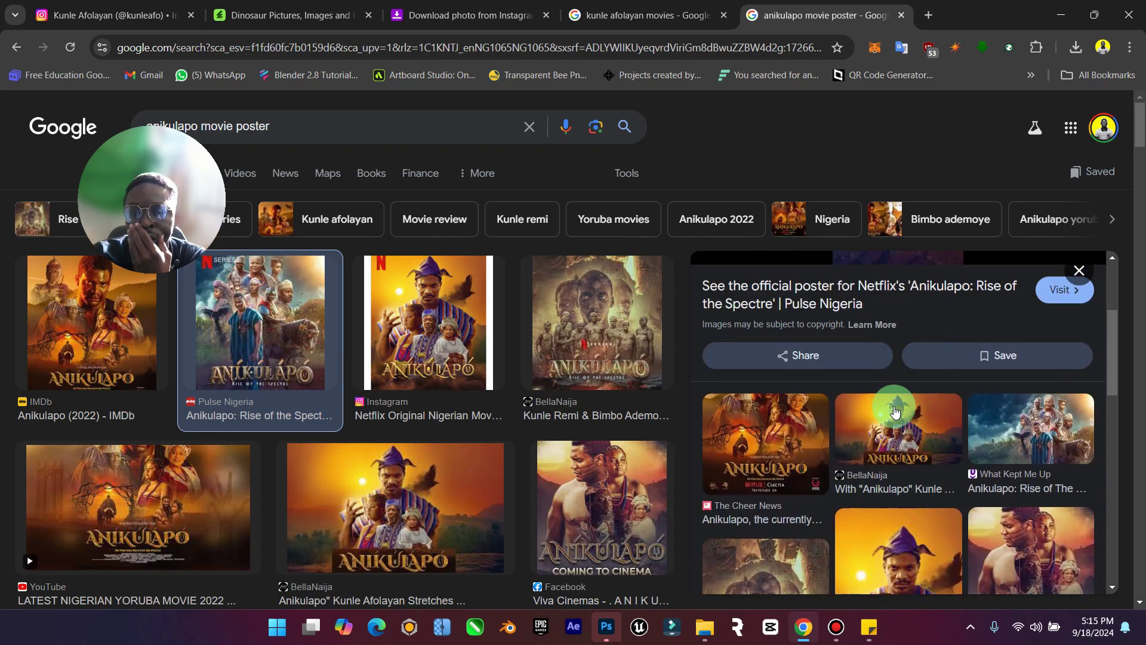
scroll(788, 388, up, 3)
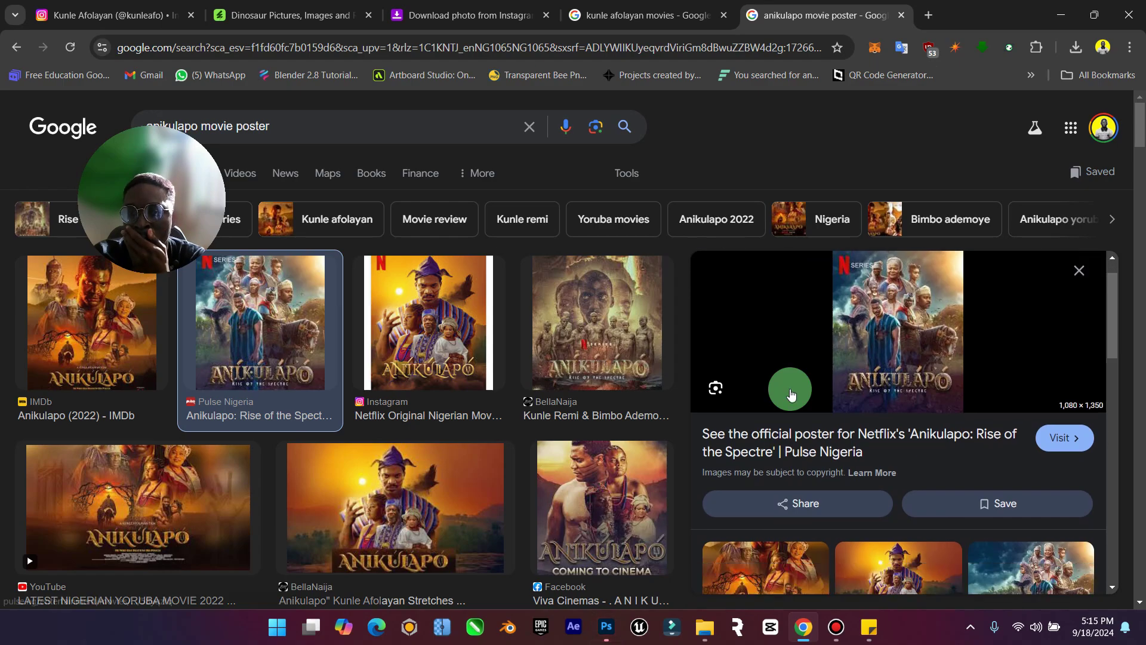
scroll(791, 394, down, 3)
scroll(791, 394, up, 3)
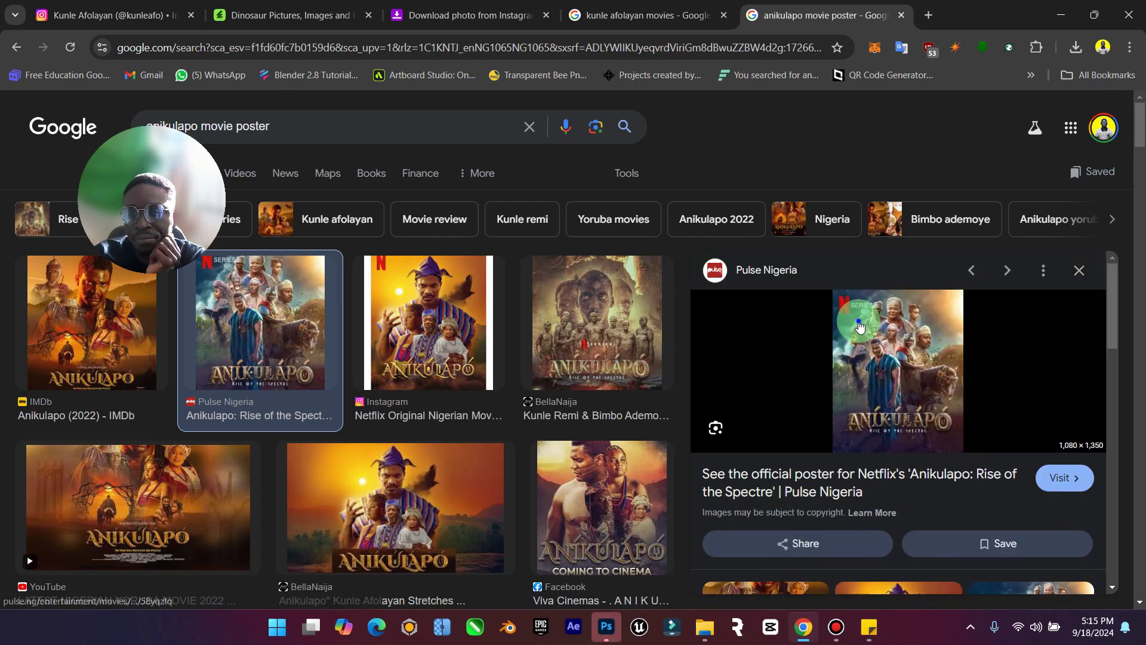
View the Rise of the Spectre poster image in its own tab, close it and browse further Anikulapo poster results.
right_click(861, 358)
click(923, 224)
click(884, 15)
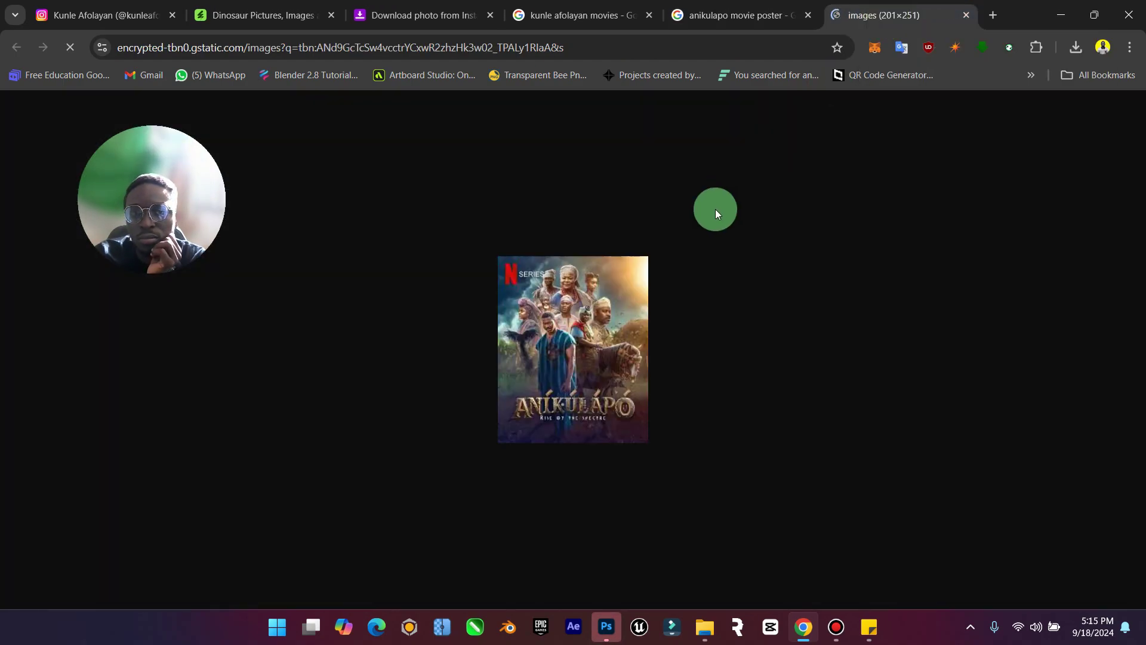
click(971, 16)
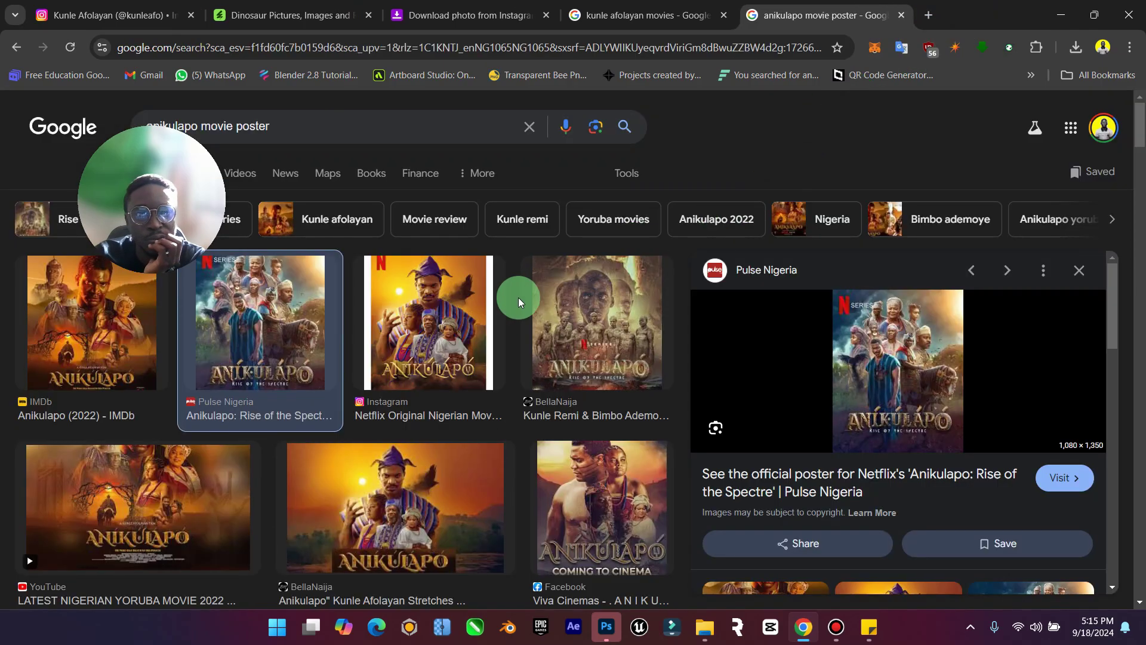
scroll(685, 376, down, 3)
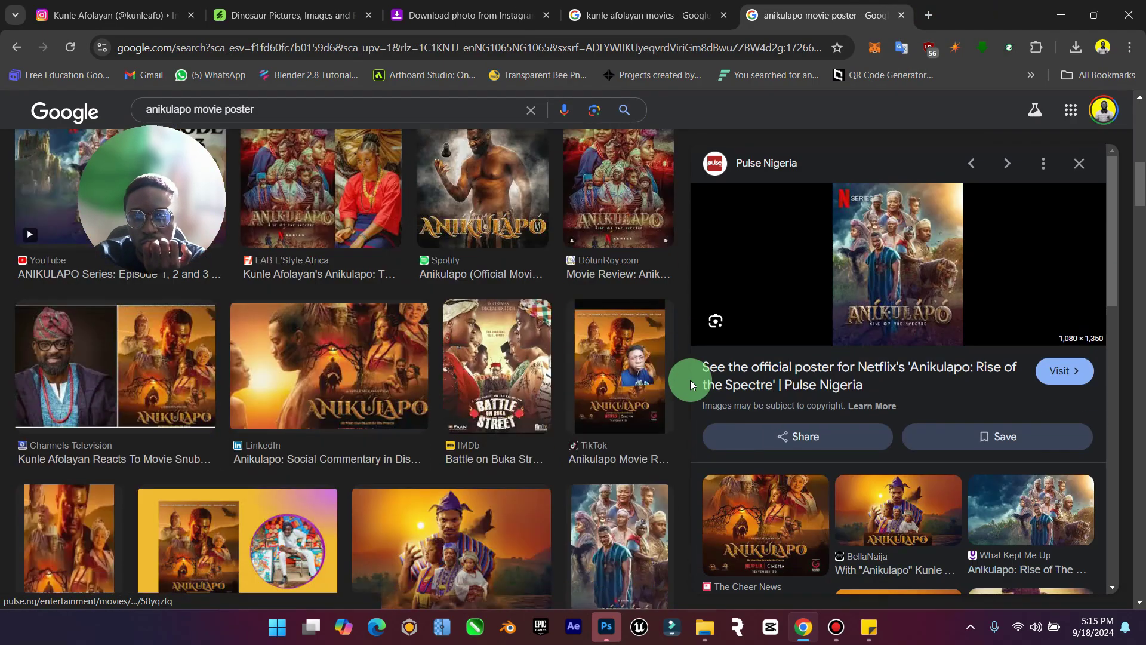
Browse the Anikulapo poster results, preview BellaNaija's Rise of the Spectre poster and open its article.
click(1085, 168)
scroll(648, 295, down, 5)
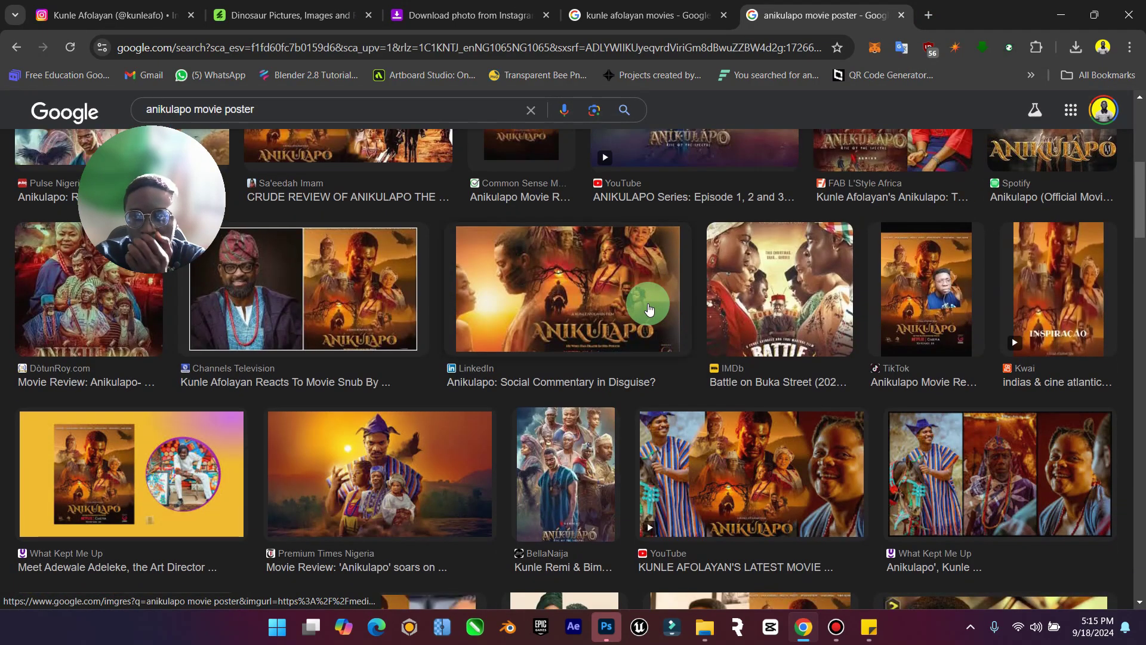
scroll(641, 304, down, 3)
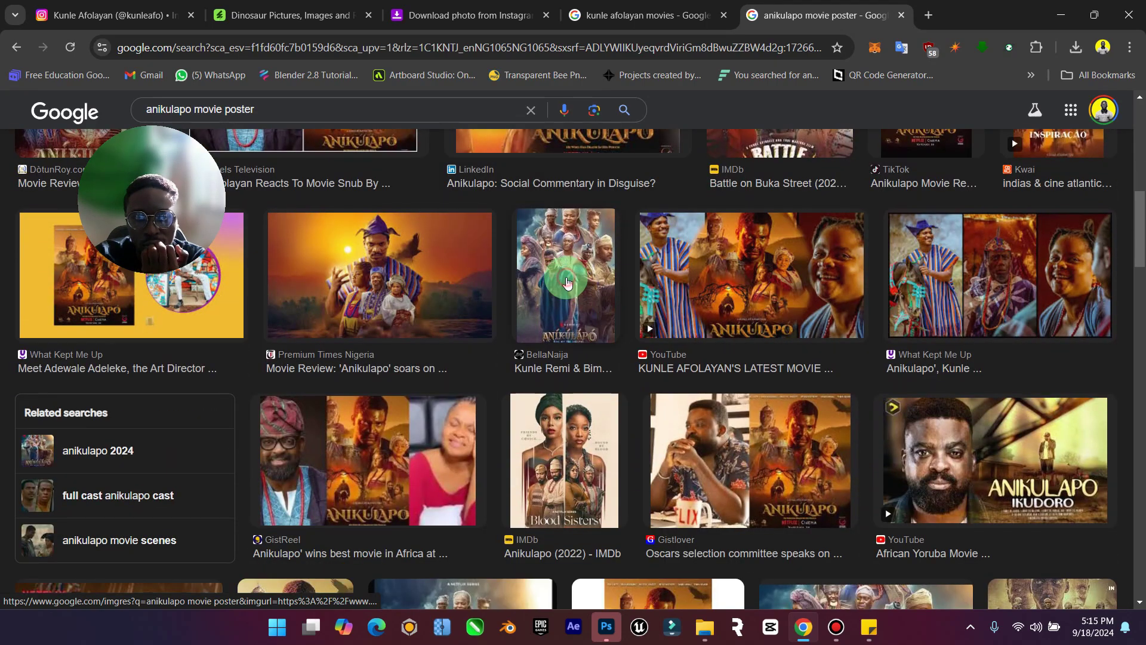
click(567, 283)
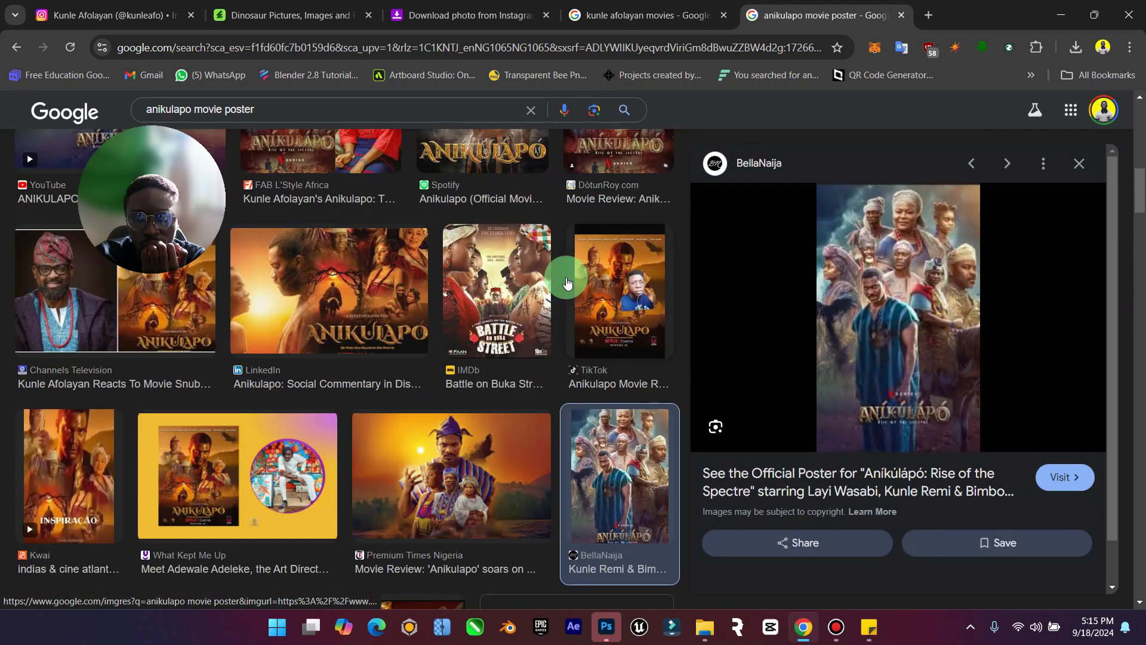
click(920, 295)
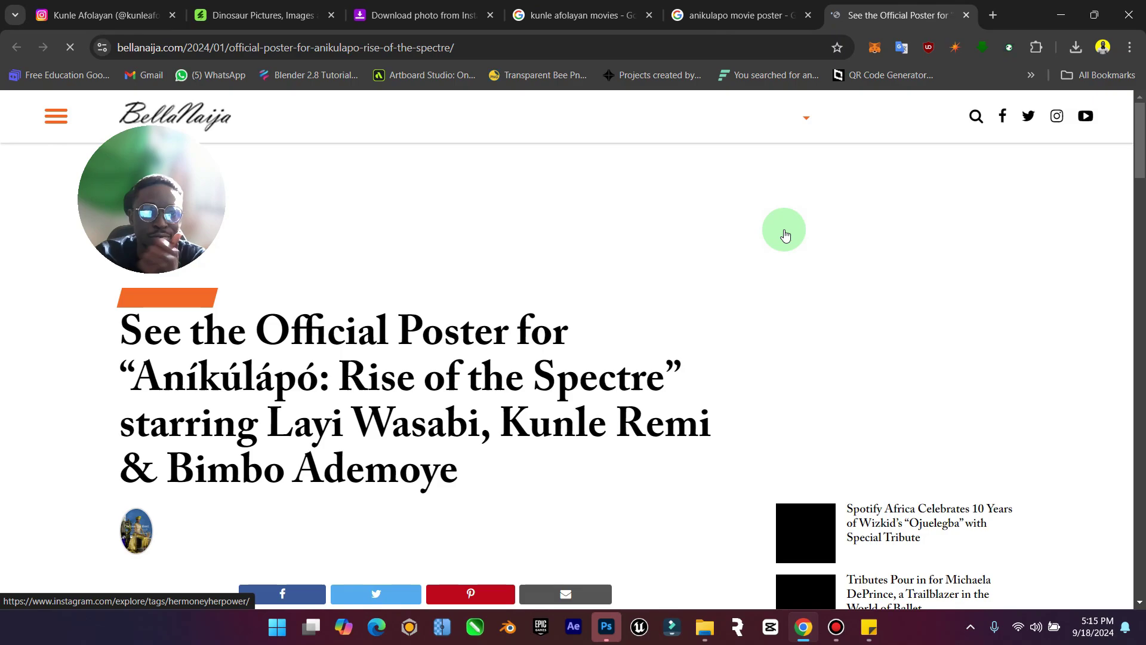
Look through the BellaNaija article's posters and view the second Netflix Anikulapo poster image in its own tab.
scroll(728, 308, down, 6)
scroll(729, 309, down, 4)
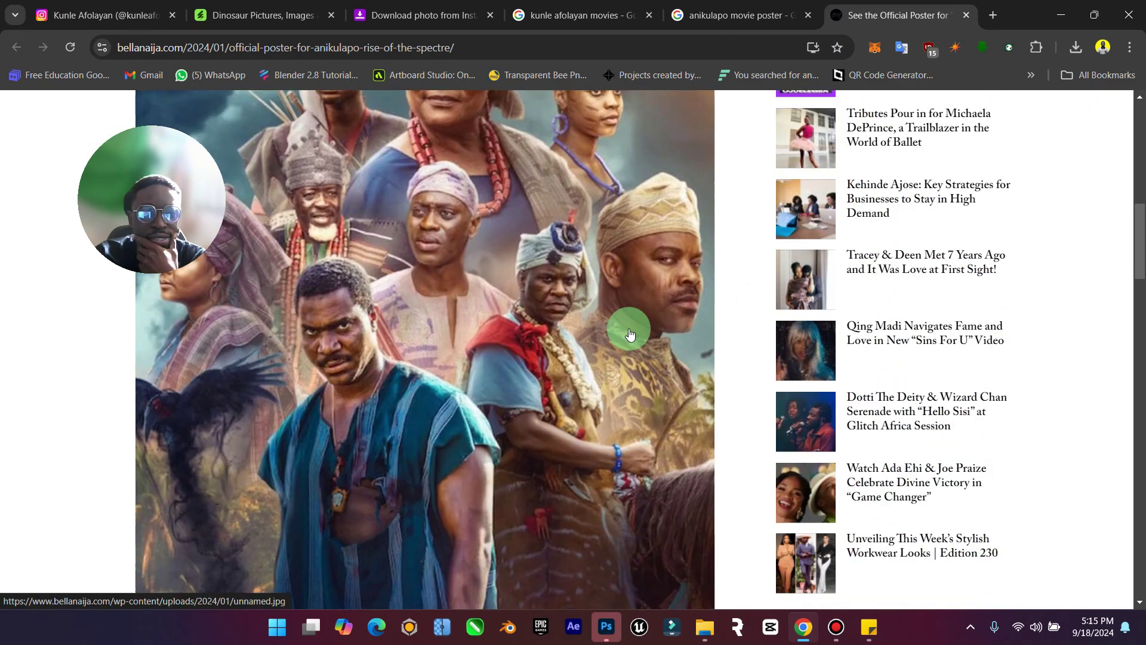
scroll(630, 333, down, 10)
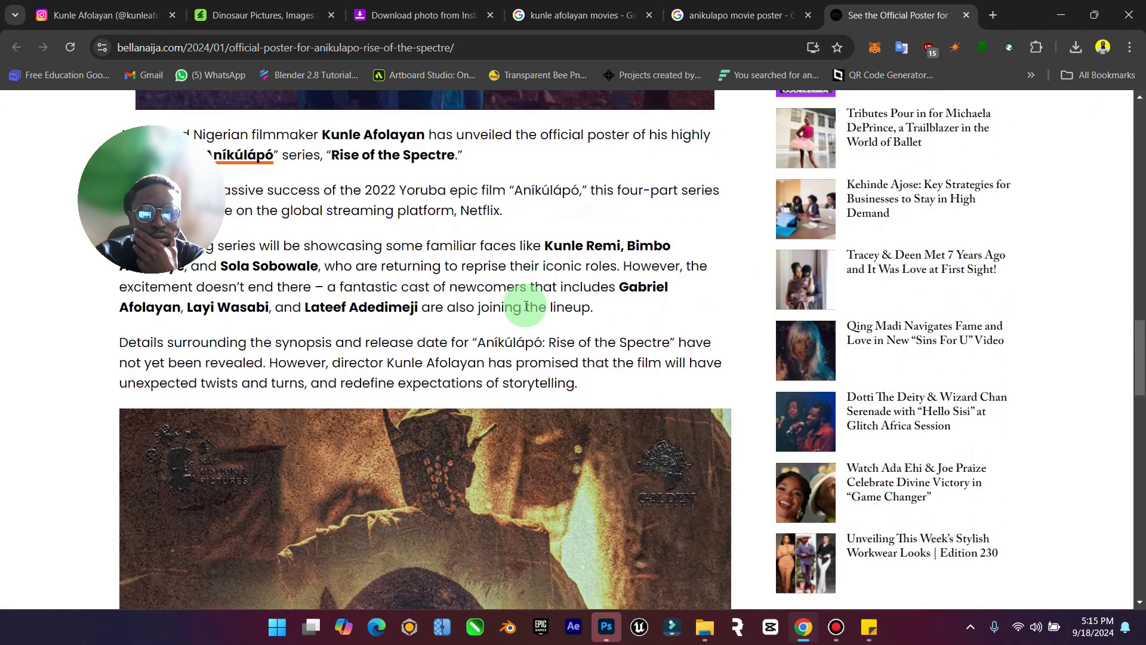
scroll(526, 306, down, 6)
scroll(526, 309, down, 4)
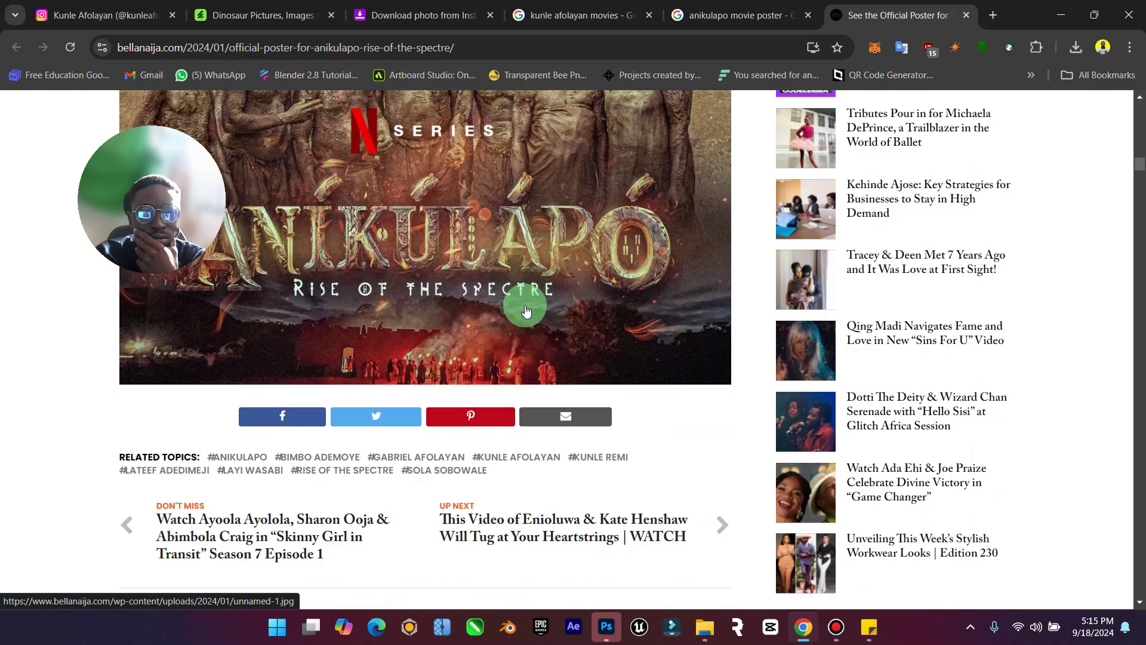
scroll(525, 310, up, 3)
right_click(531, 210)
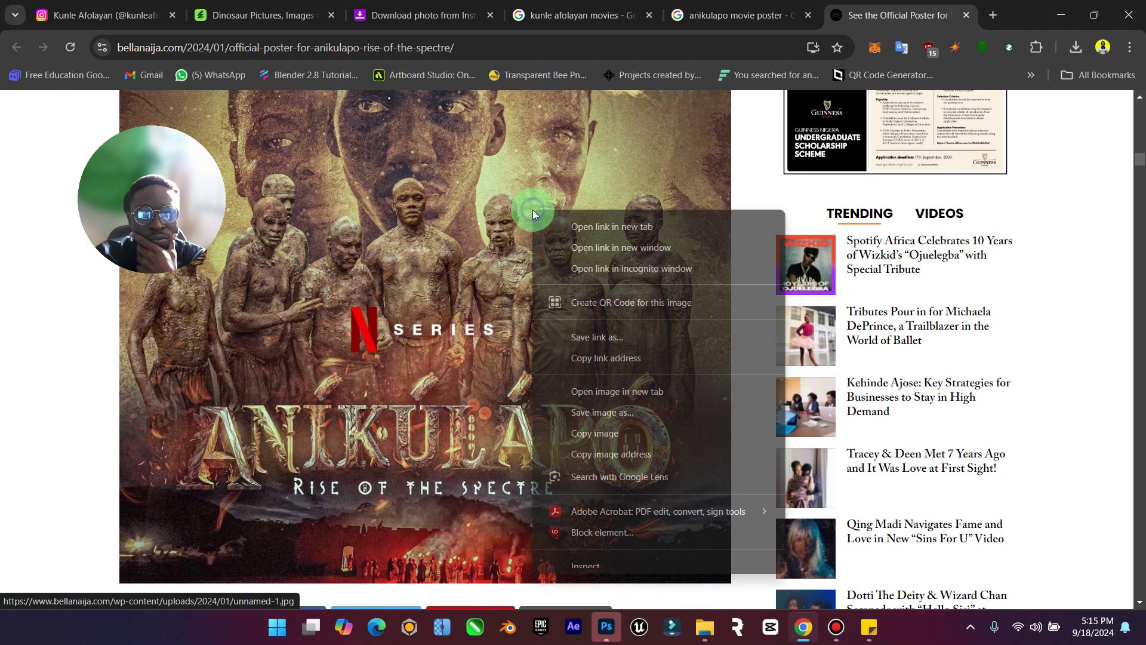
click(617, 391)
click(869, 12)
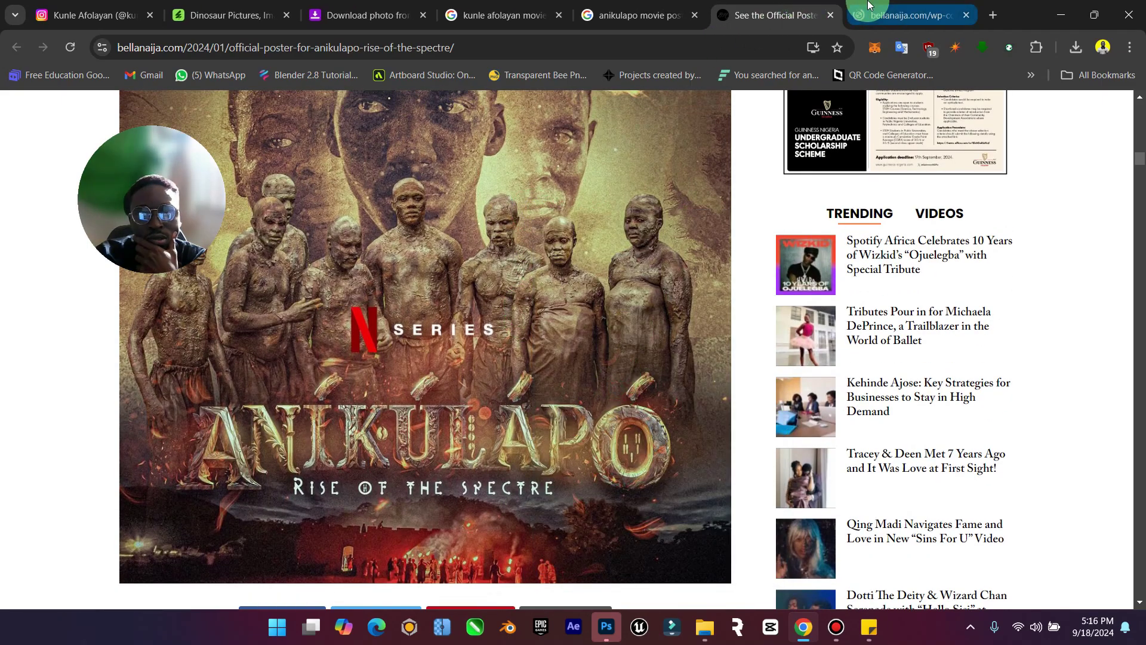
Save the full-size Anikulapo: Rise of the Spectre poster image and close its tab.
right_click(654, 160)
click(702, 197)
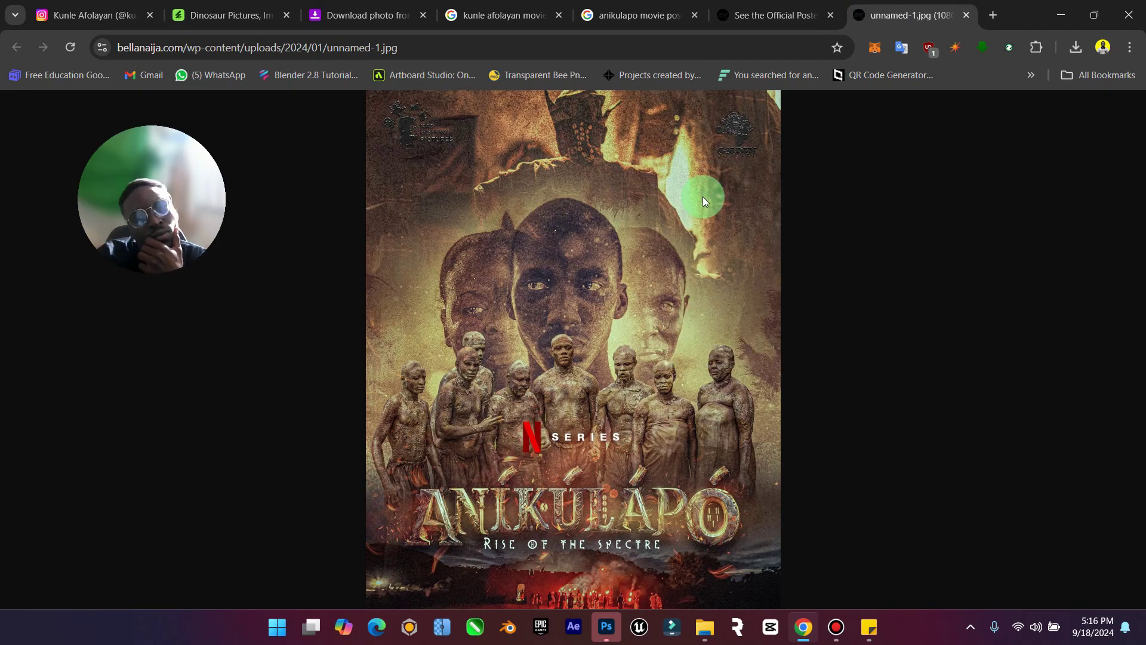
click(765, 539)
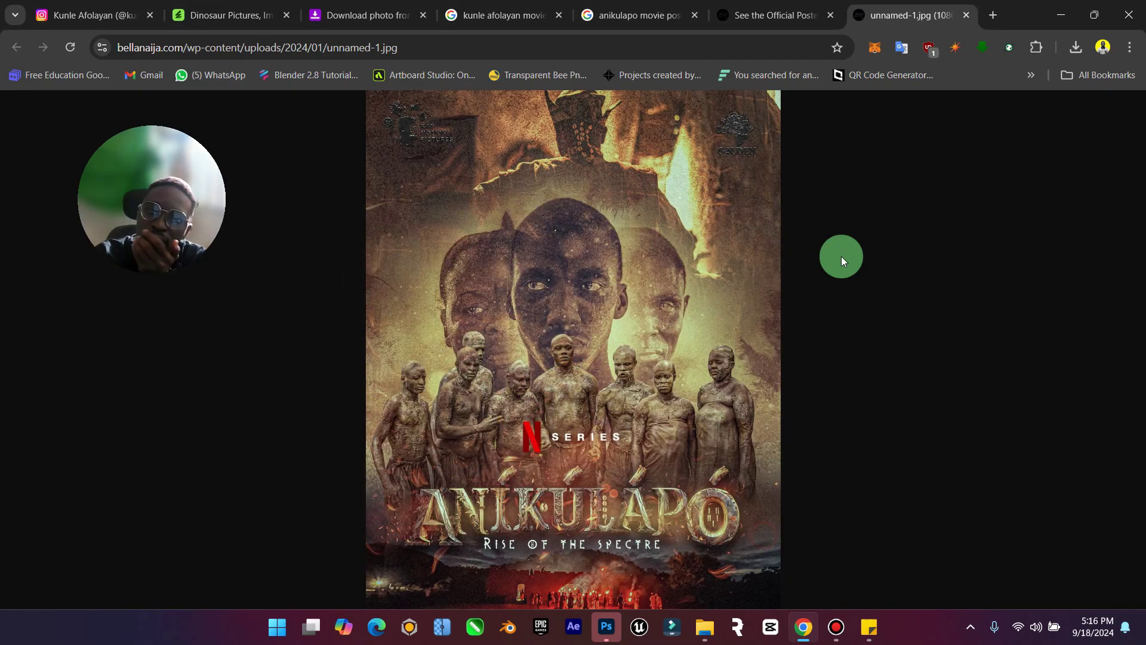
click(971, 18)
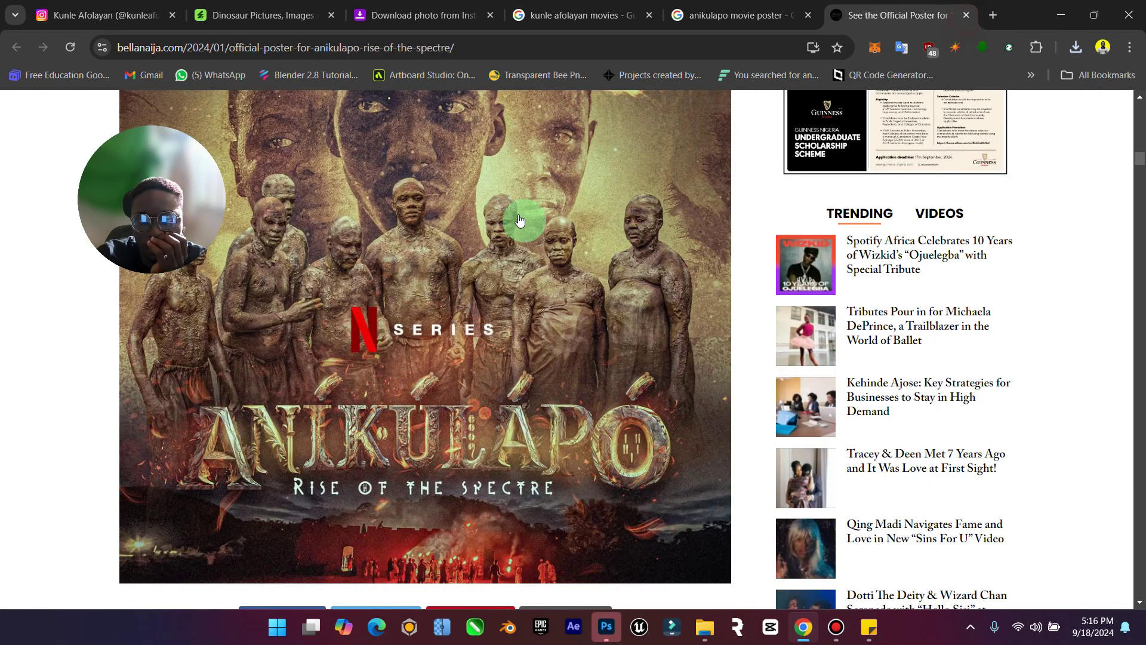
Look over the rest of the BellaNaija article, close it and switch back to Photoshop.
scroll(501, 203, down, 12)
scroll(500, 206, up, 3)
scroll(500, 206, up, 10)
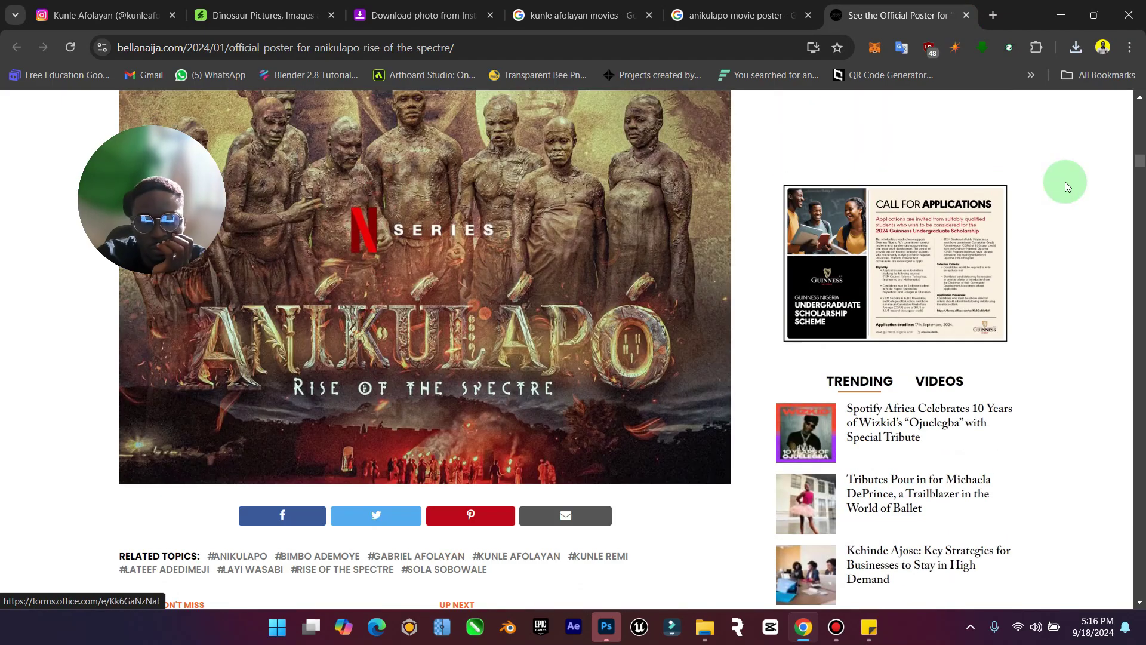
drag(1138, 170, 1140, 127)
click(959, 23)
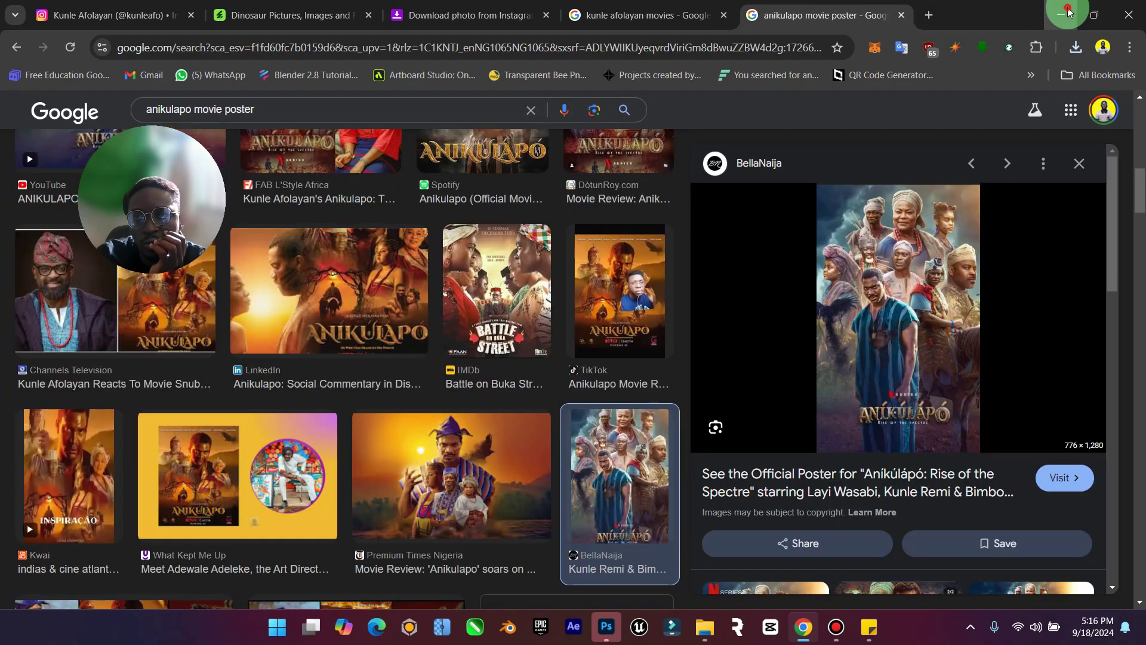
click(1062, 14)
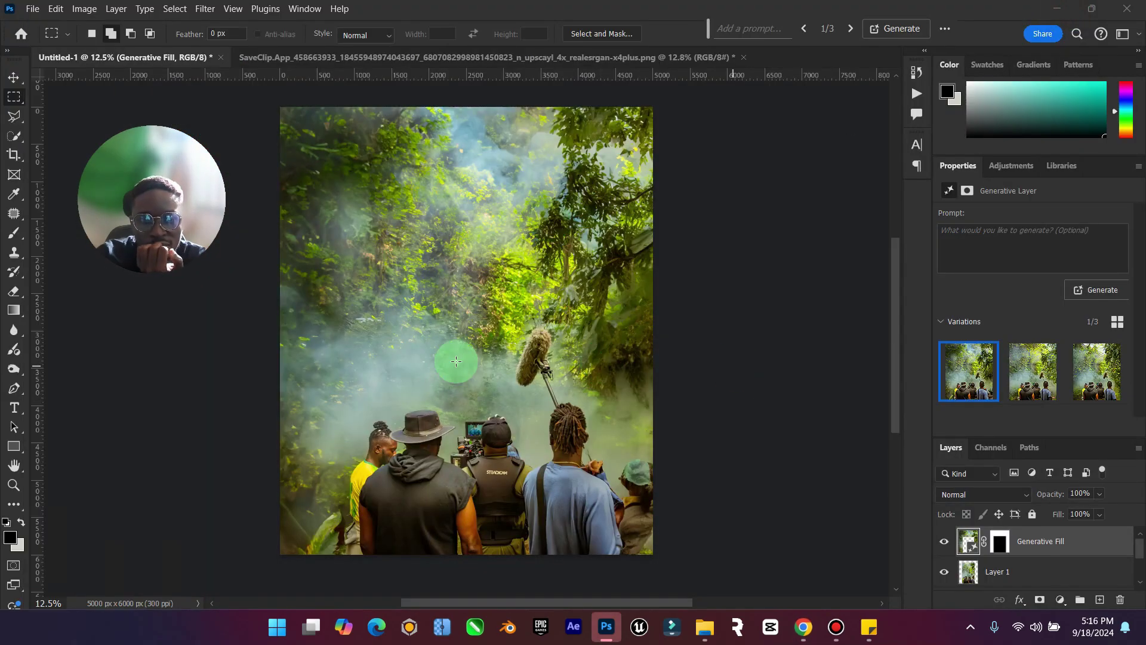
Compare the Generative Fill variations, keep the third one and close the layer properties panel group.
click(1019, 367)
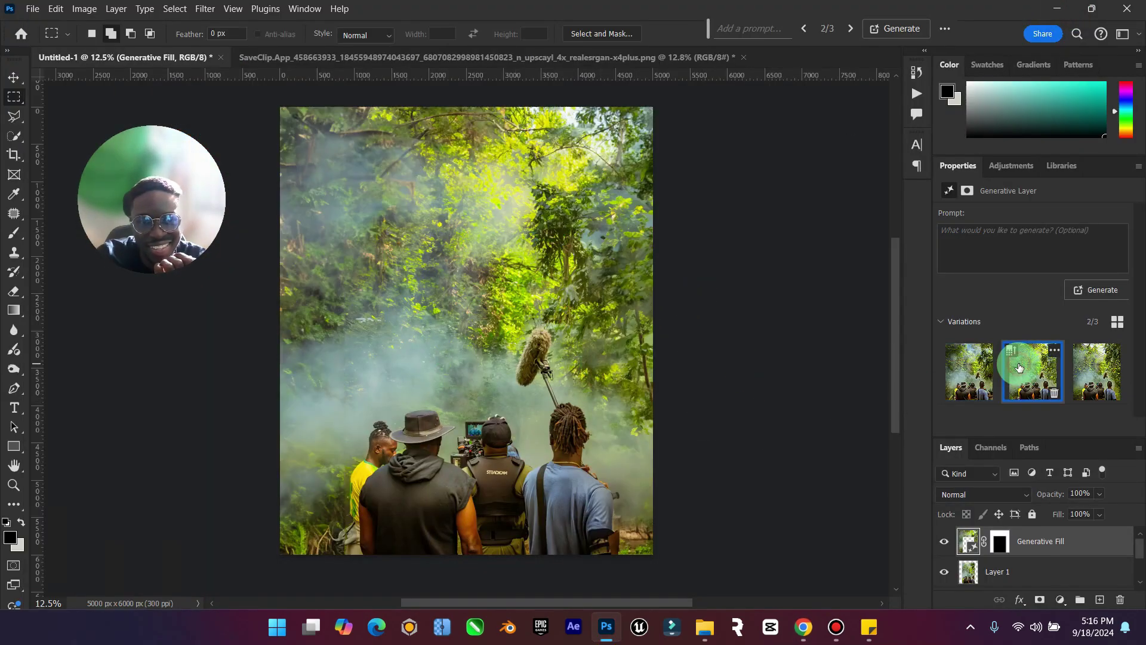
click(1085, 367)
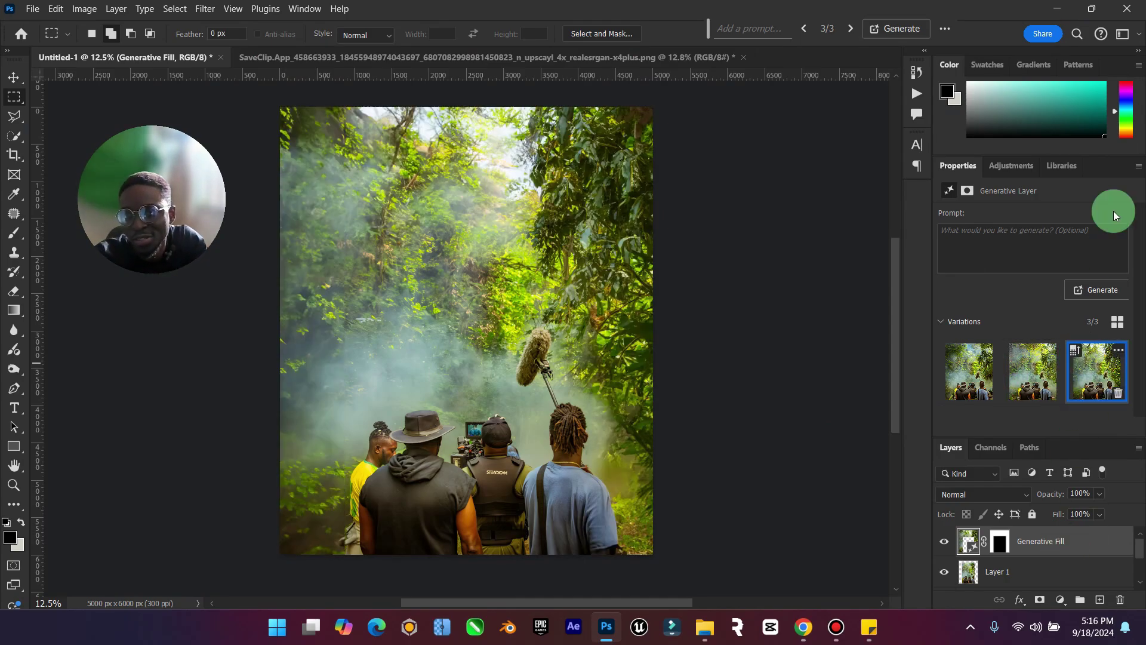
click(1138, 166)
click(1094, 243)
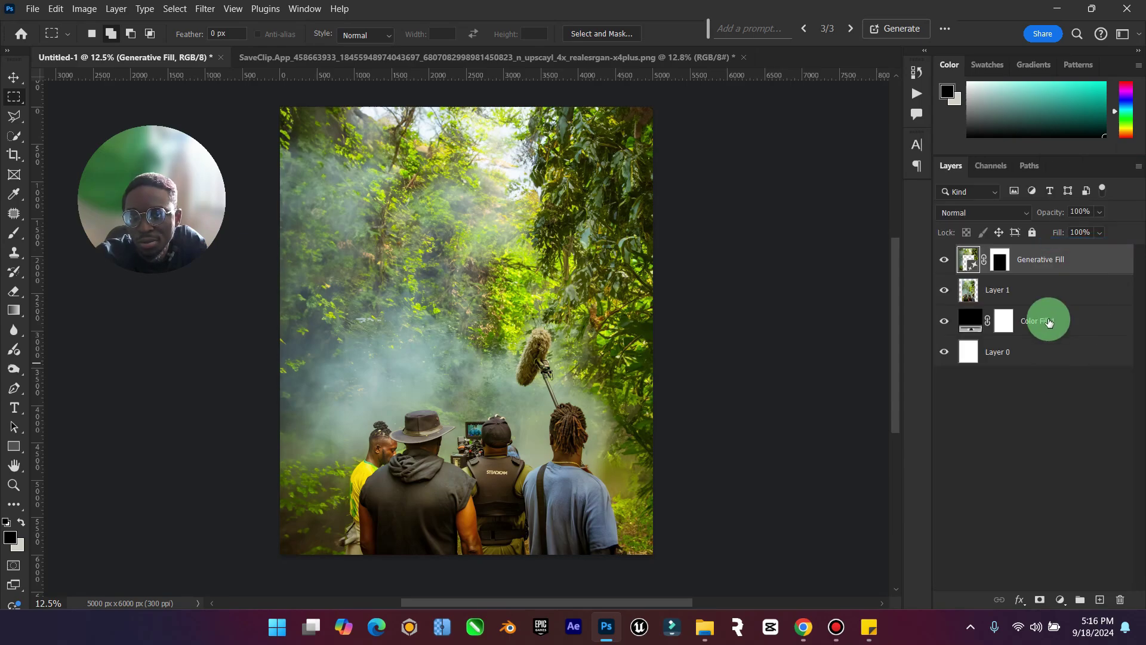
Merge the Generative Fill layer with Layer 1 into a single layer.
shift+click(1039, 296)
right_click(1038, 298)
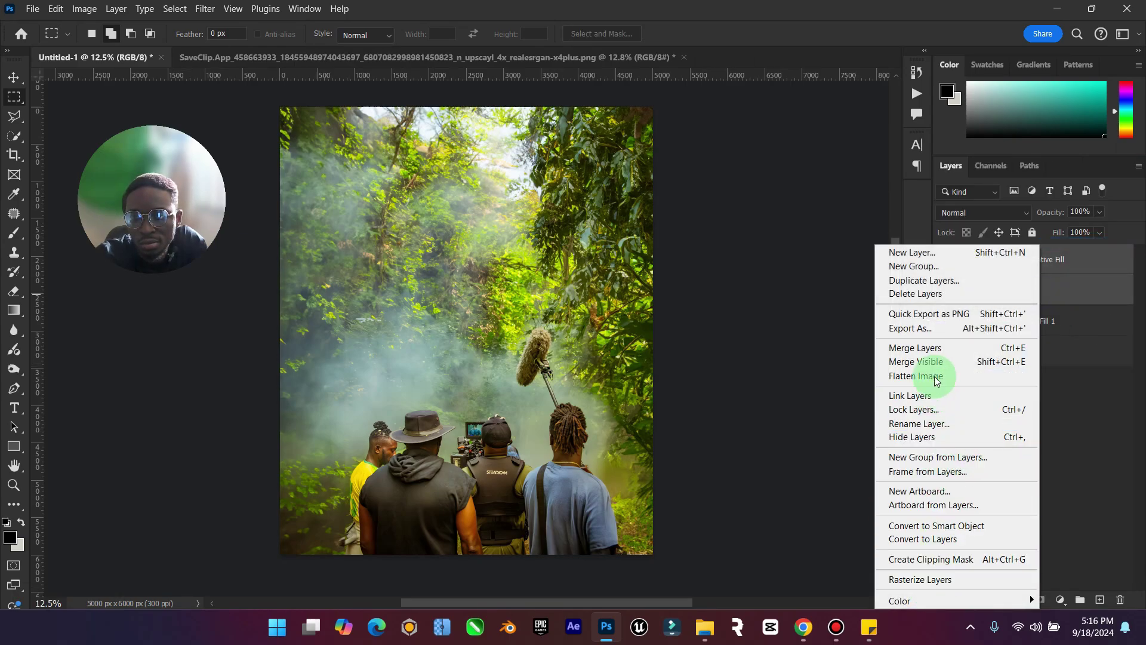
click(931, 348)
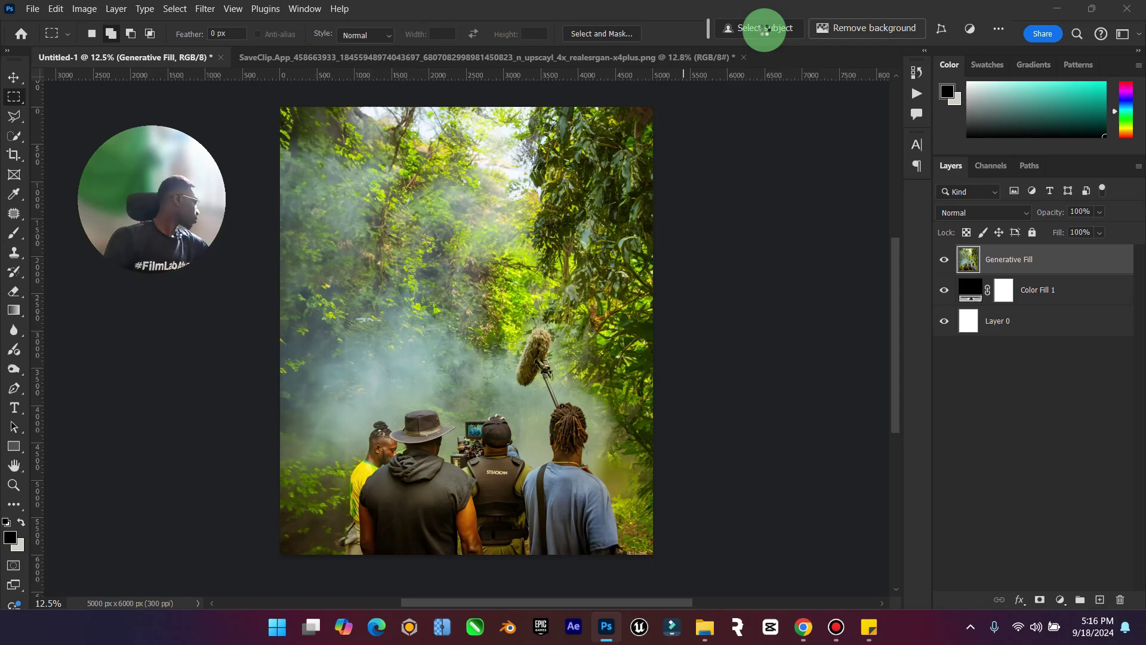
Select the film crew with Select Subject and add the camera rig and the Steadicam operator's belt using Quick Selection.
click(764, 28)
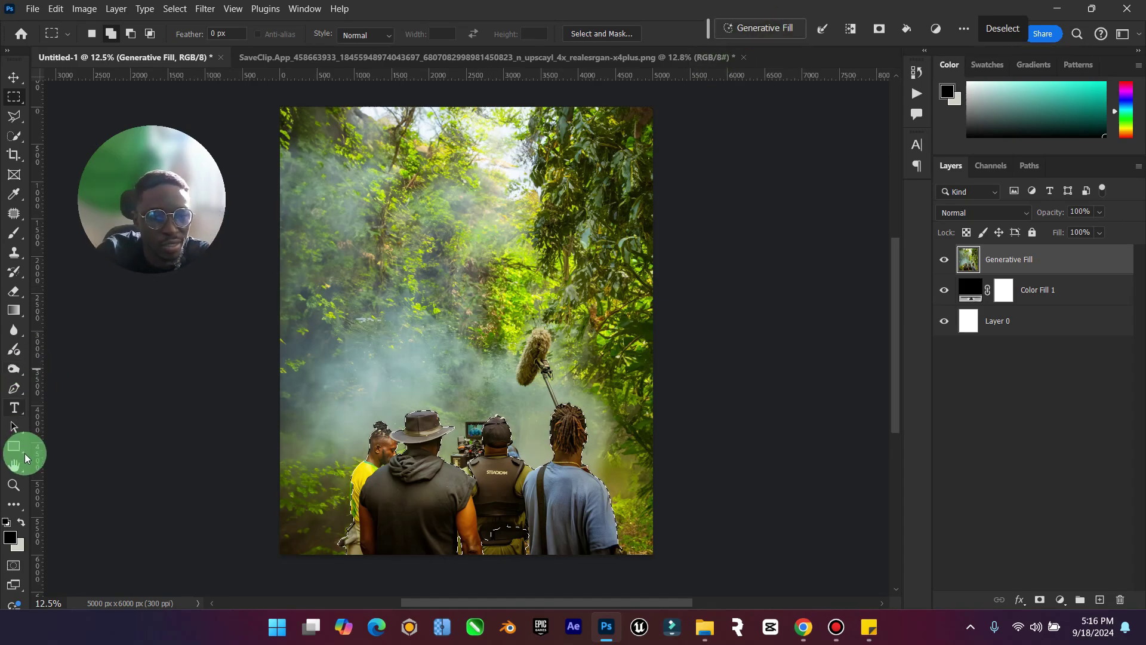
click(13, 485)
drag(410, 531, 481, 521)
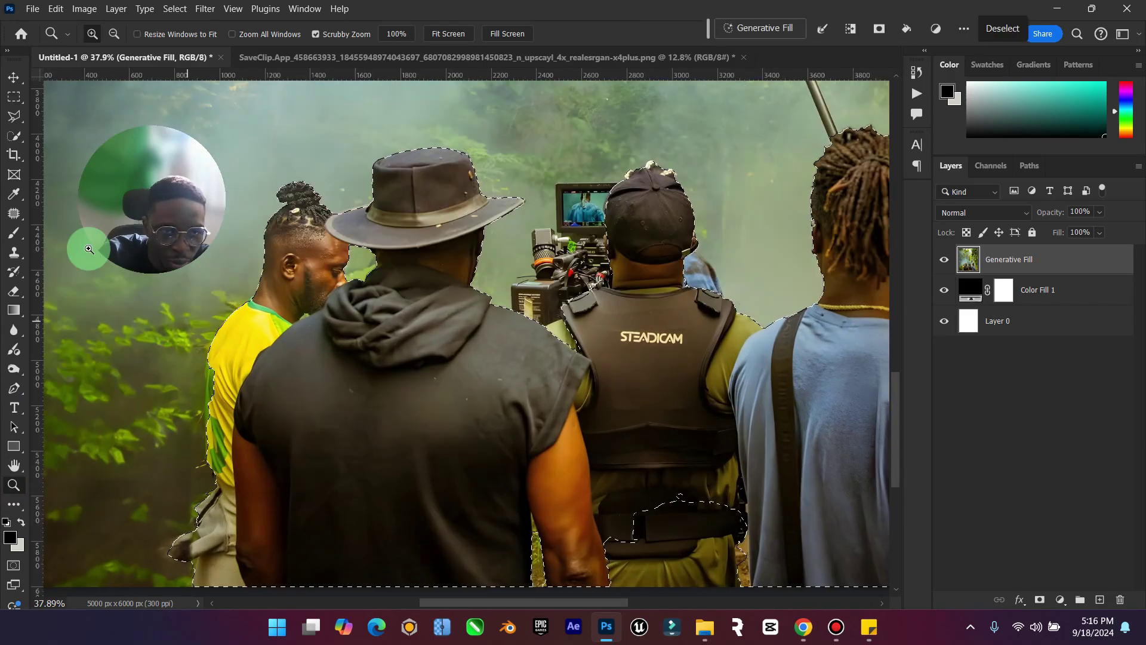
click(14, 116)
scroll(292, 603, right, 3)
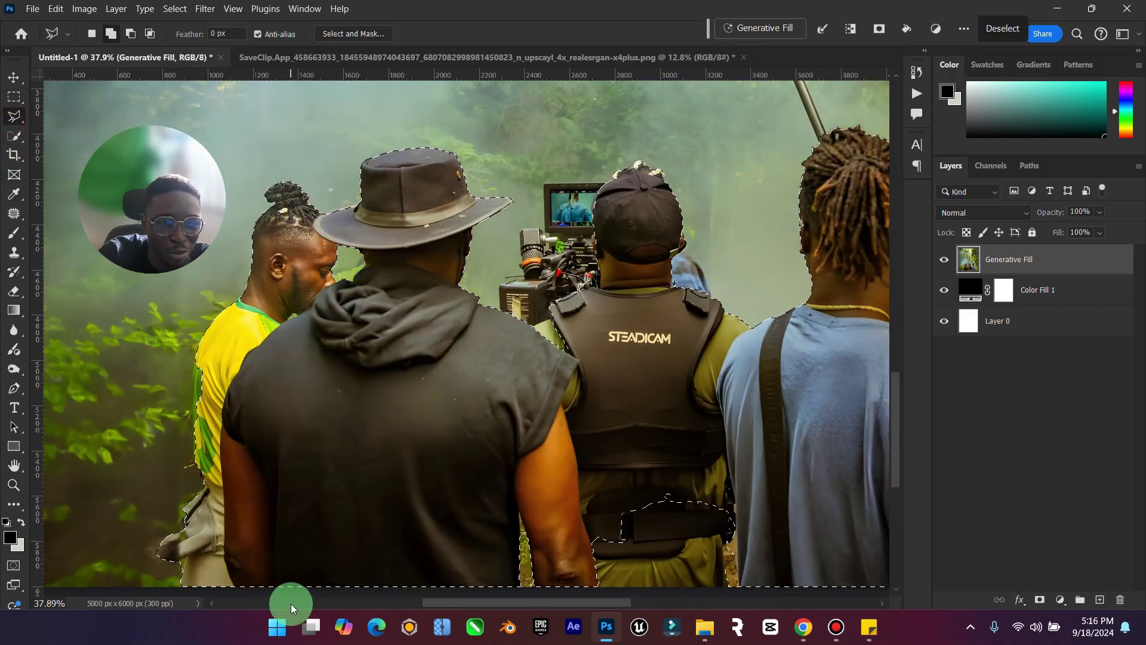
click(14, 135)
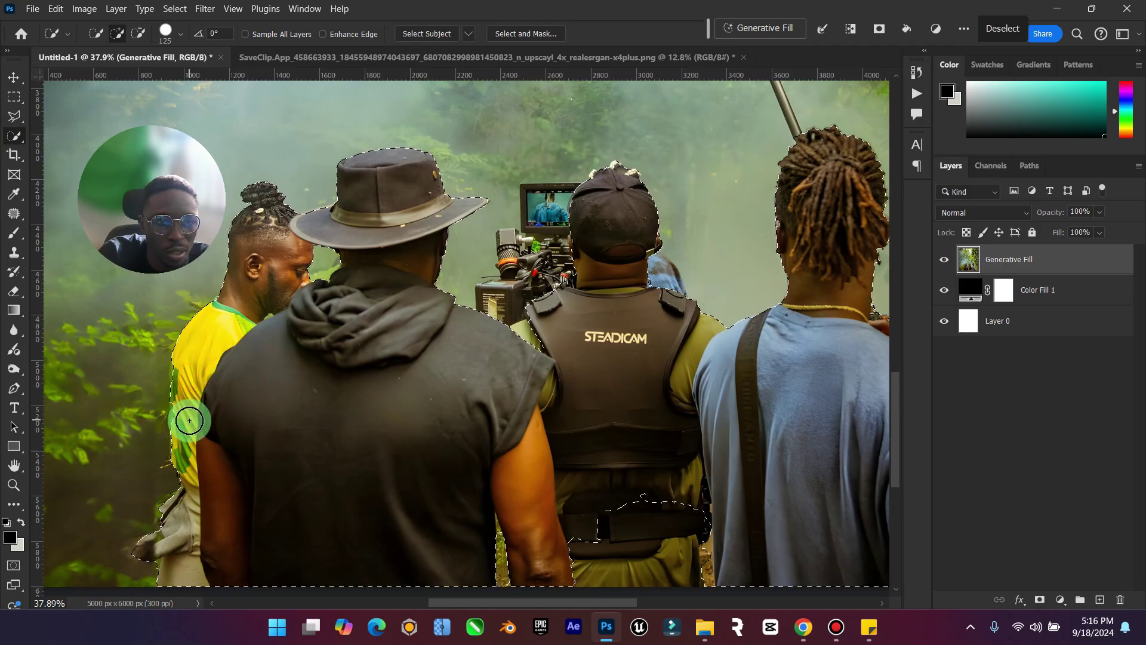
scroll(224, 459, down, 2)
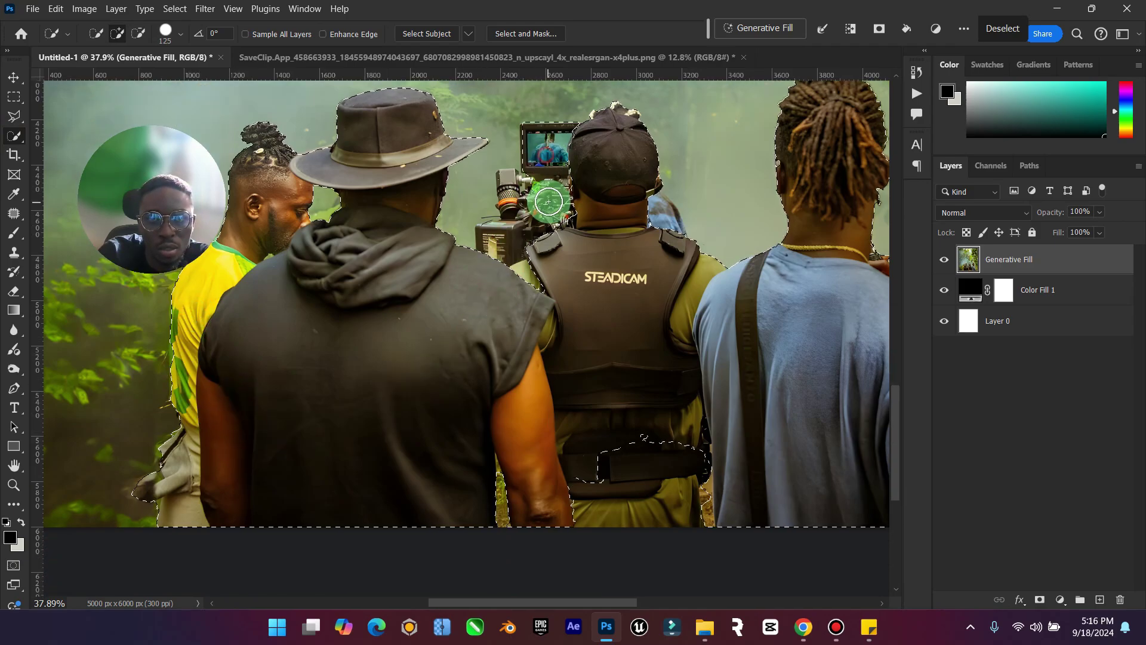
mouse_move(528, 179)
mouse_down()
mouse_move(513, 183)
mouse_move(519, 238)
mouse_move(492, 259)
mouse_move(560, 256)
mouse_move(513, 292)
mouse_up()
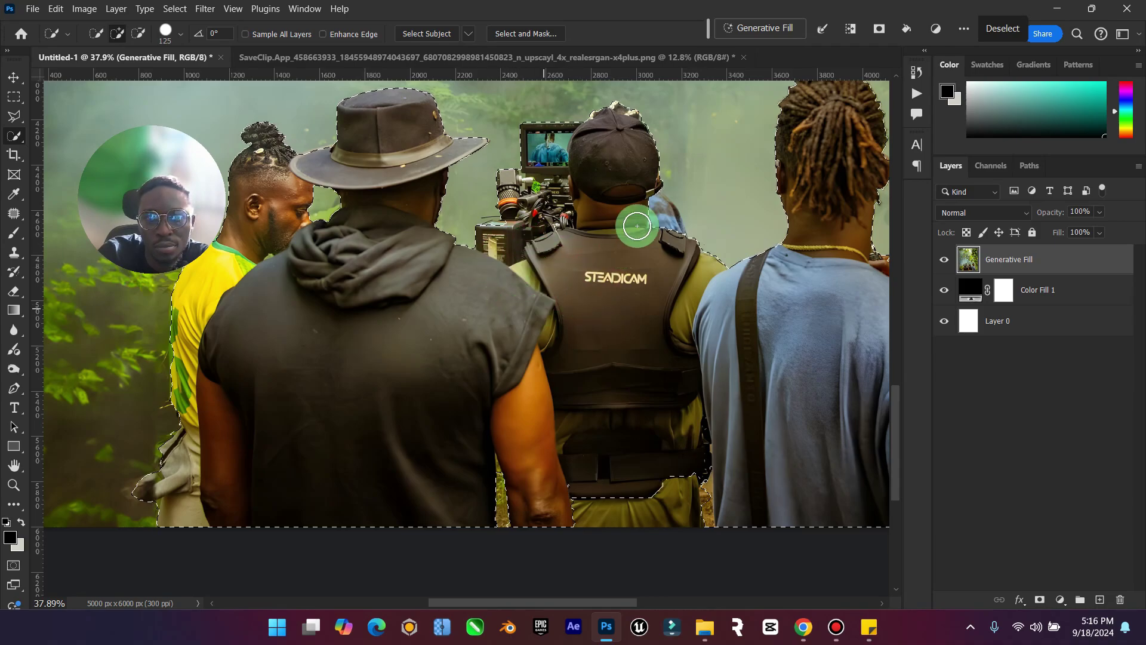
Add the furry boom microphone above the crew to the selection and zoom in on its pole for refinement.
scroll(659, 218, down, 2)
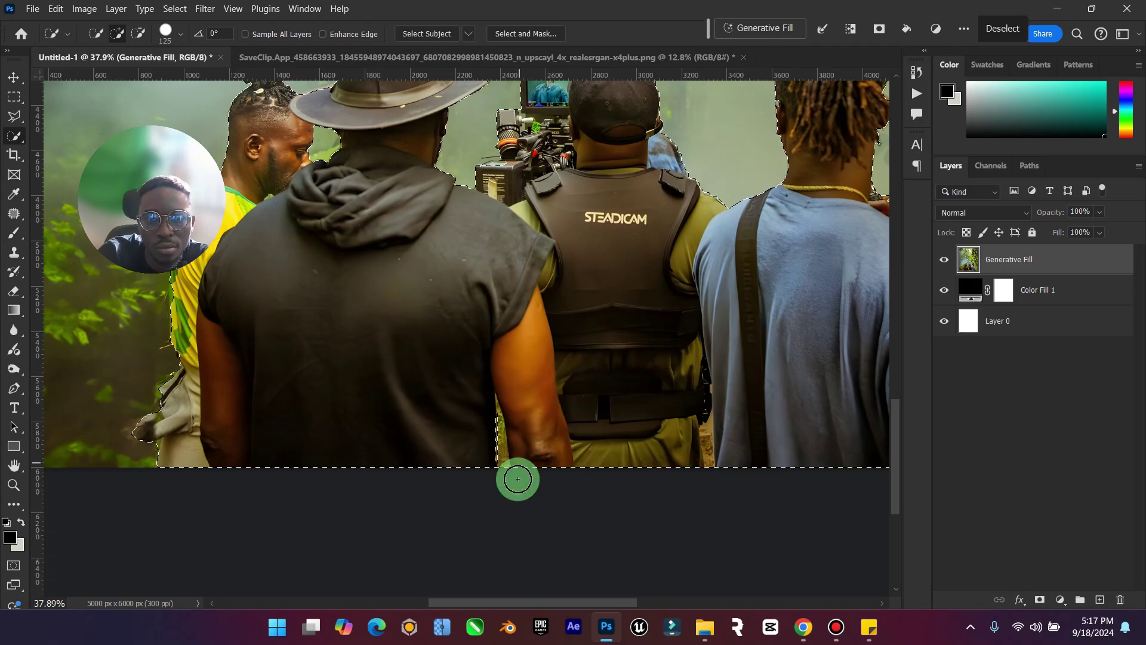
drag(514, 603, 602, 603)
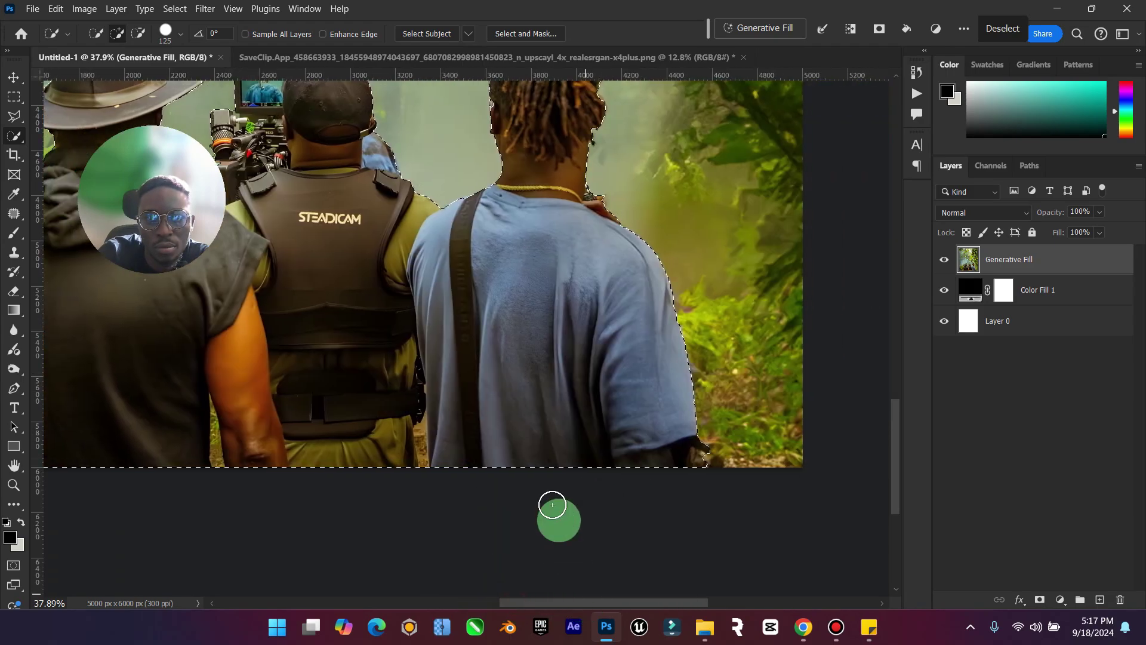
scroll(499, 427, up, 5)
scroll(317, 161, up, 3)
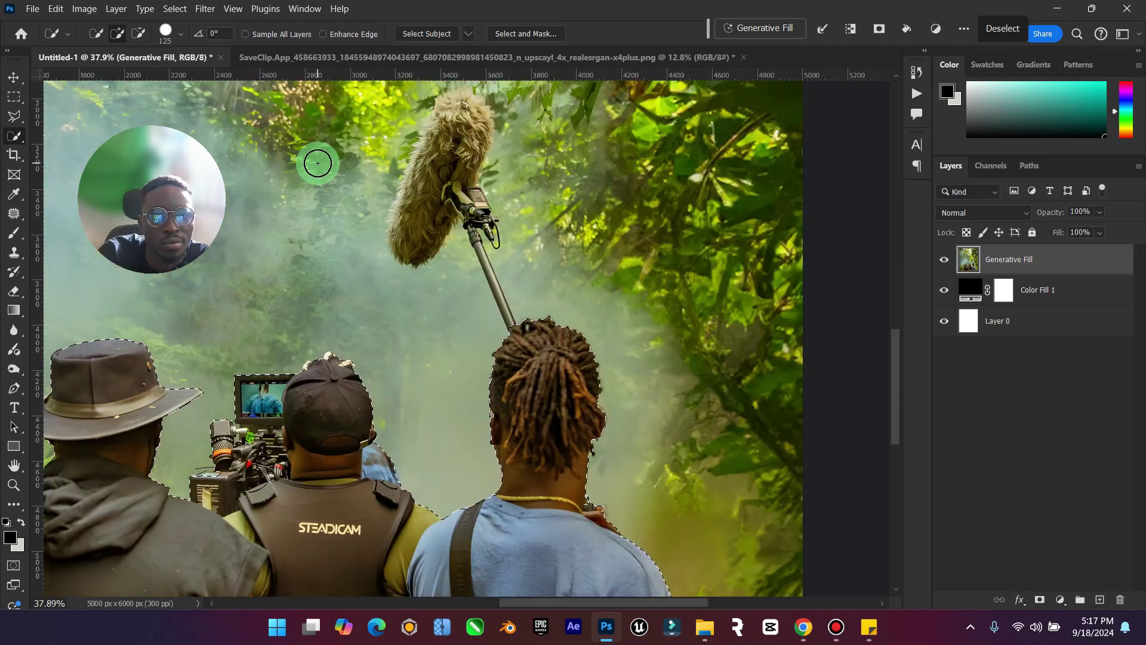
mouse_move(436, 149)
mouse_down()
mouse_move(422, 266)
mouse_move(455, 205)
mouse_move(468, 144)
mouse_move(448, 149)
mouse_move(402, 268)
mouse_move(474, 243)
mouse_move(493, 328)
mouse_up()
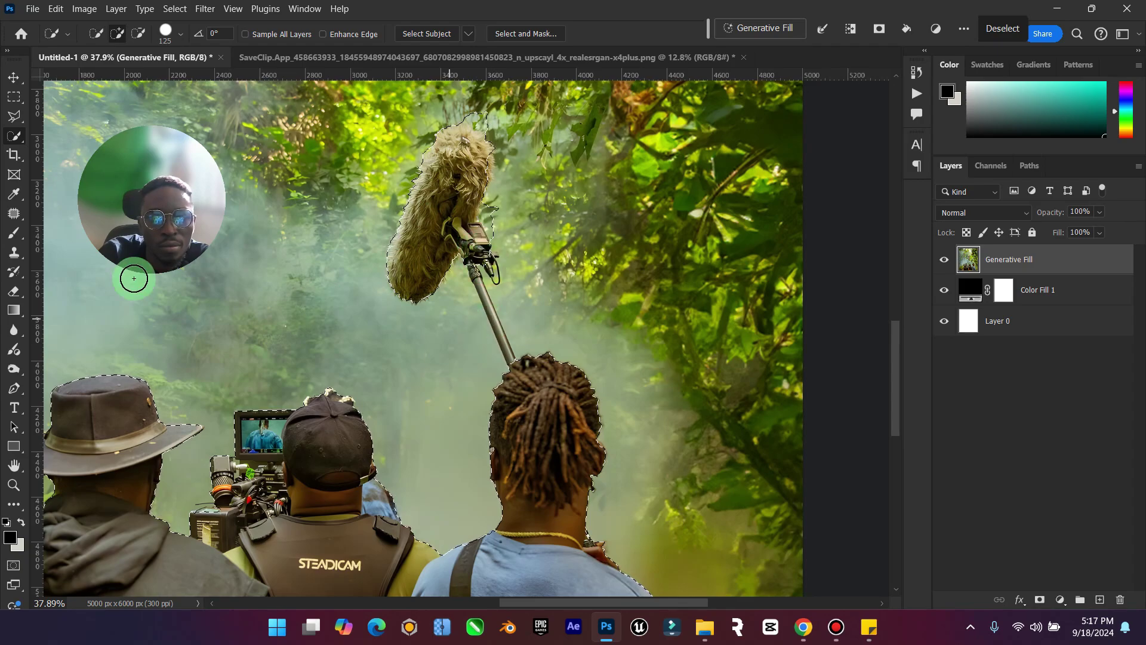
click(14, 116)
click(13, 484)
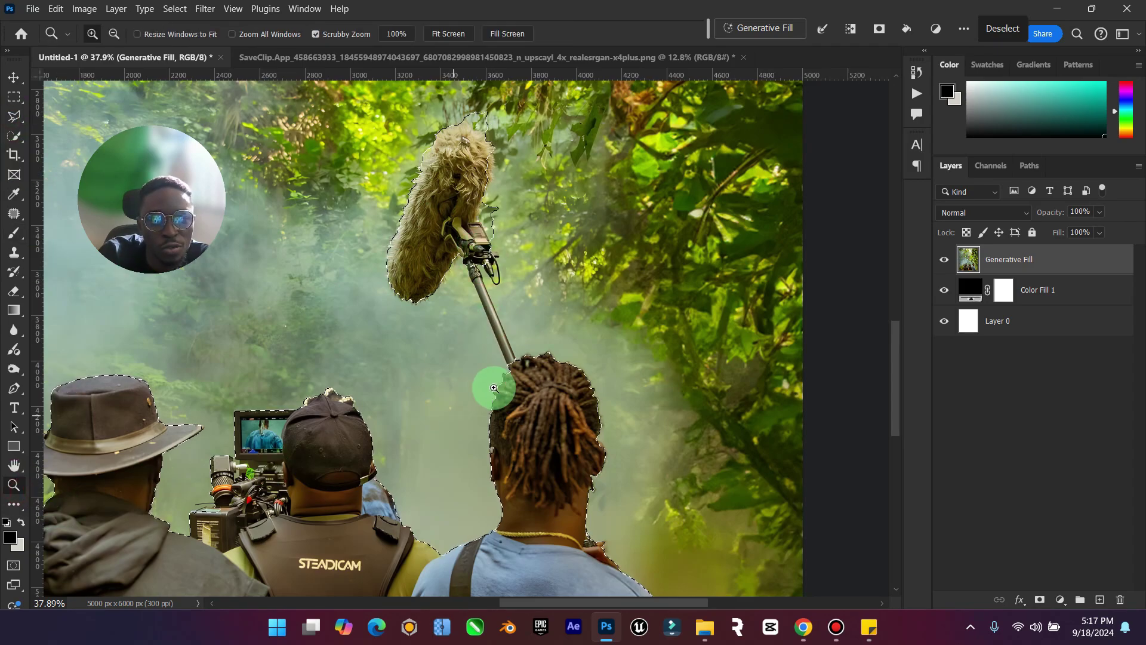
drag(514, 363, 569, 352)
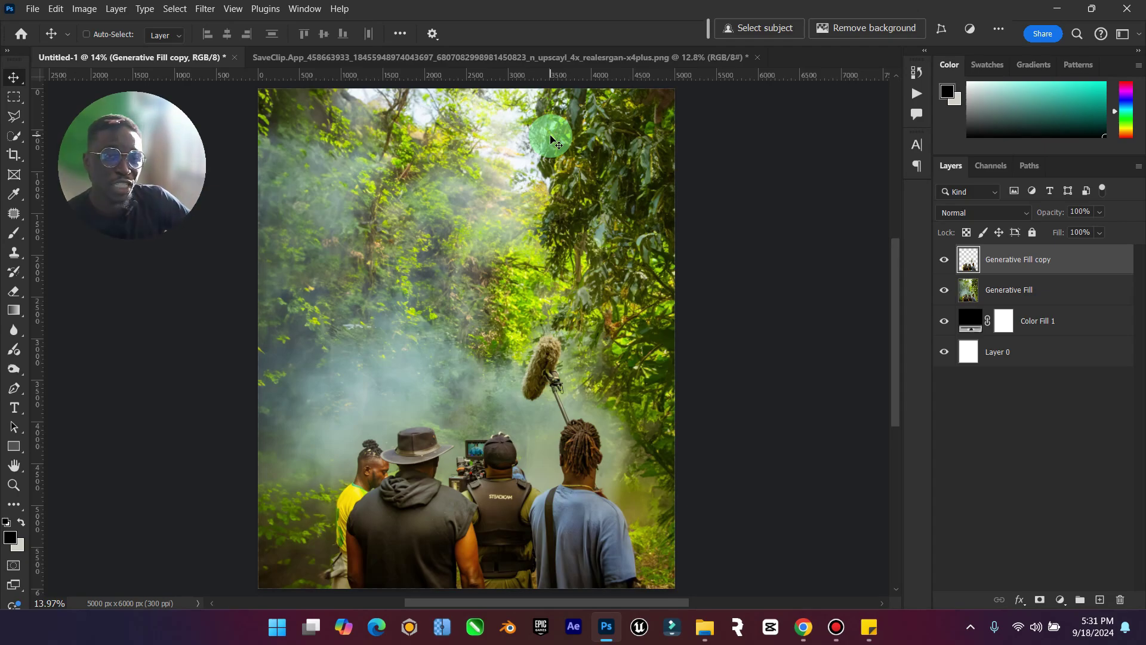
Hide and reshow the Generative Fill background layer to check the crew cutout against black.
click(943, 289)
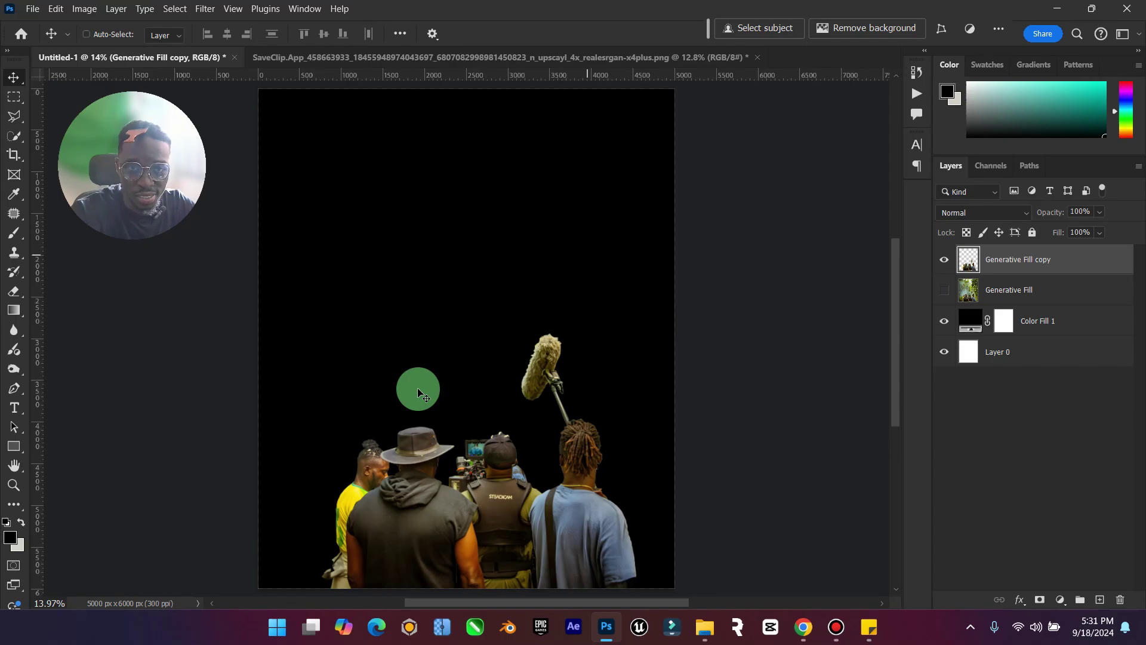
click(944, 289)
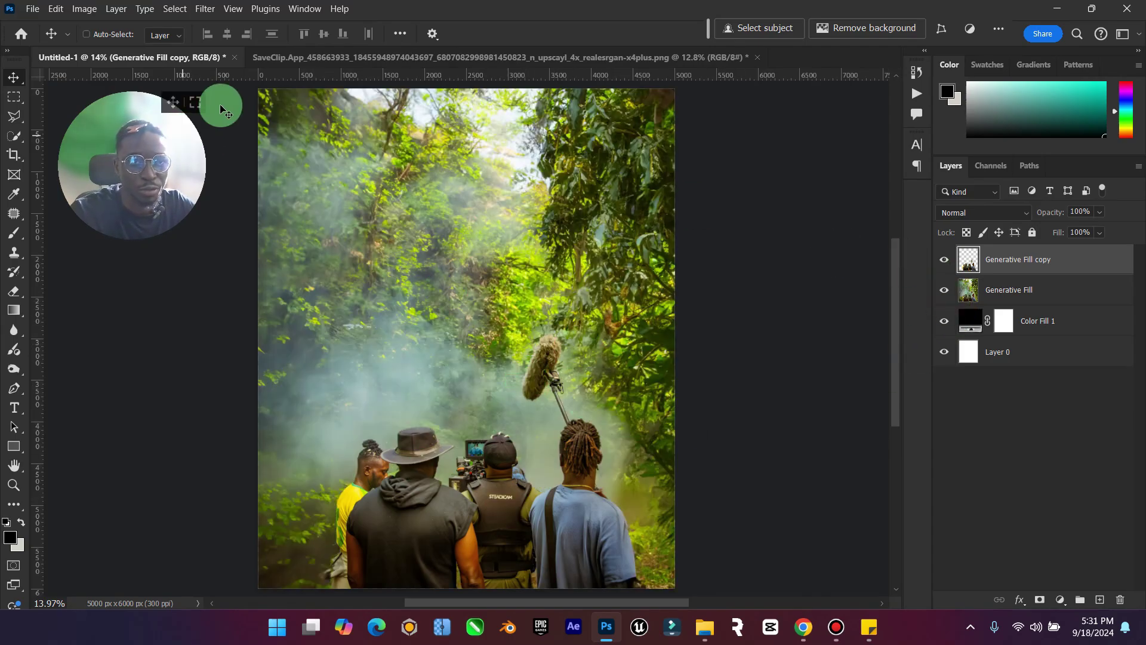
Close the upscaled film crew source image without saving its changes.
click(573, 58)
click(757, 58)
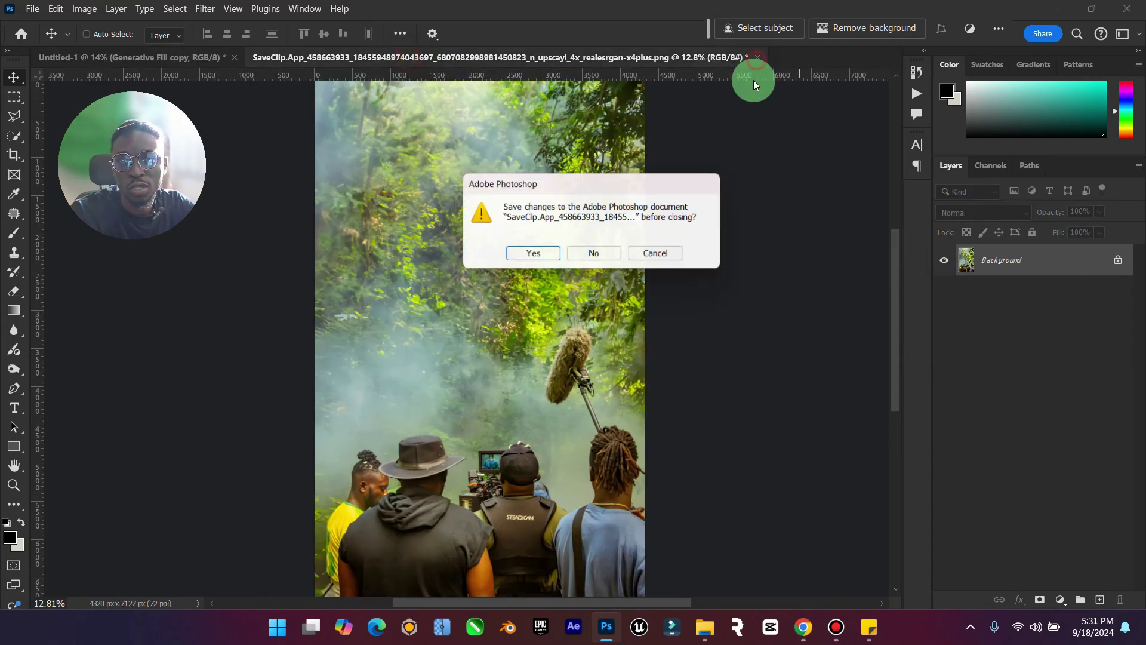
click(601, 261)
Open the Downloads photo of the man seated in a chair in Photoshop.
mouse_move(705, 625)
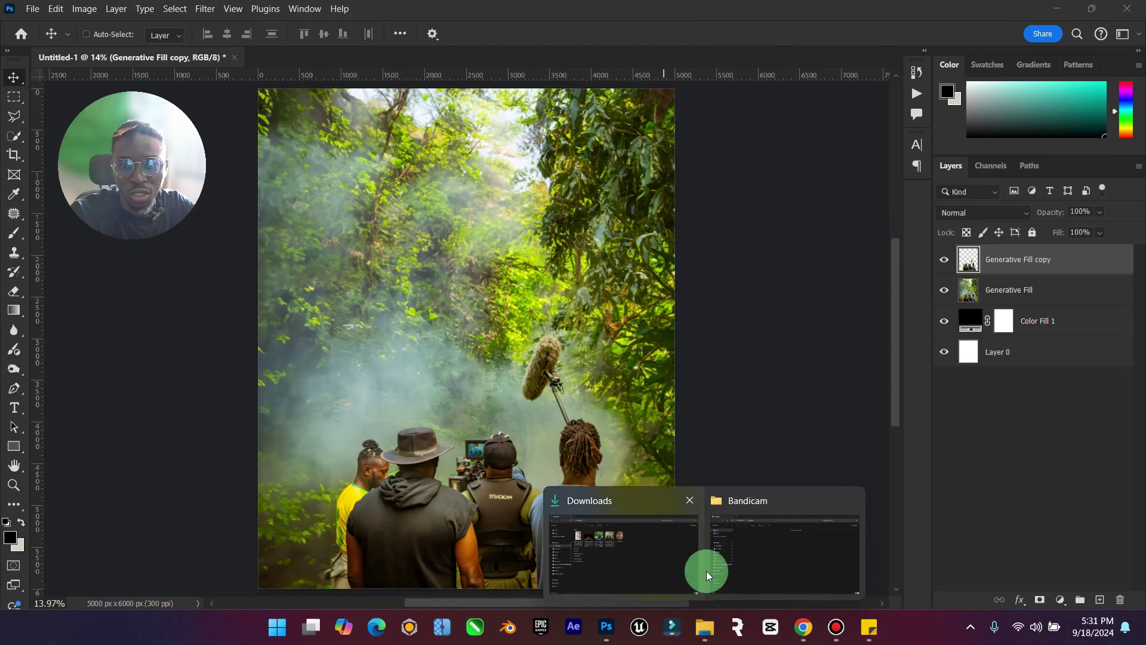
click(706, 571)
click(391, 171)
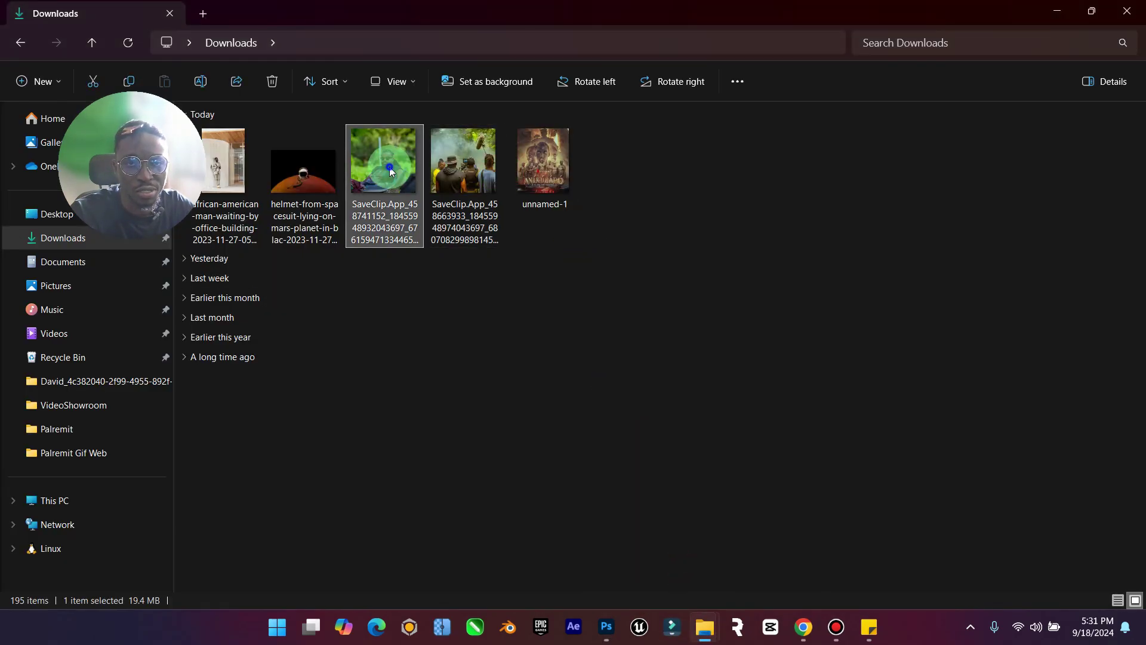
right_click(390, 168)
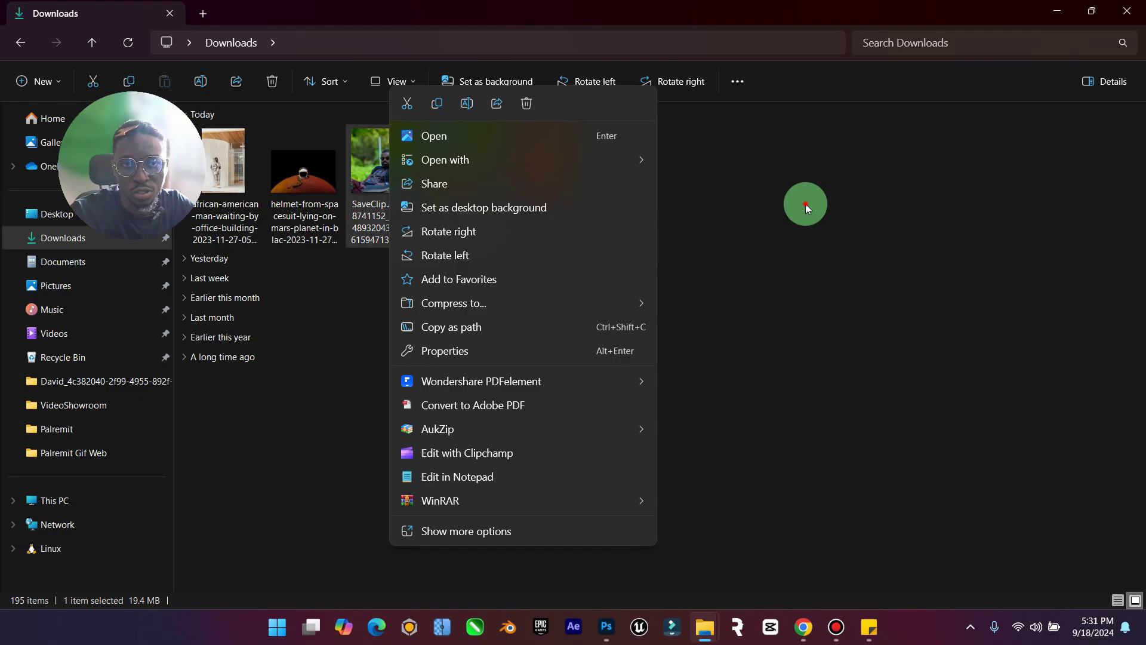
click(805, 207)
right_click(388, 178)
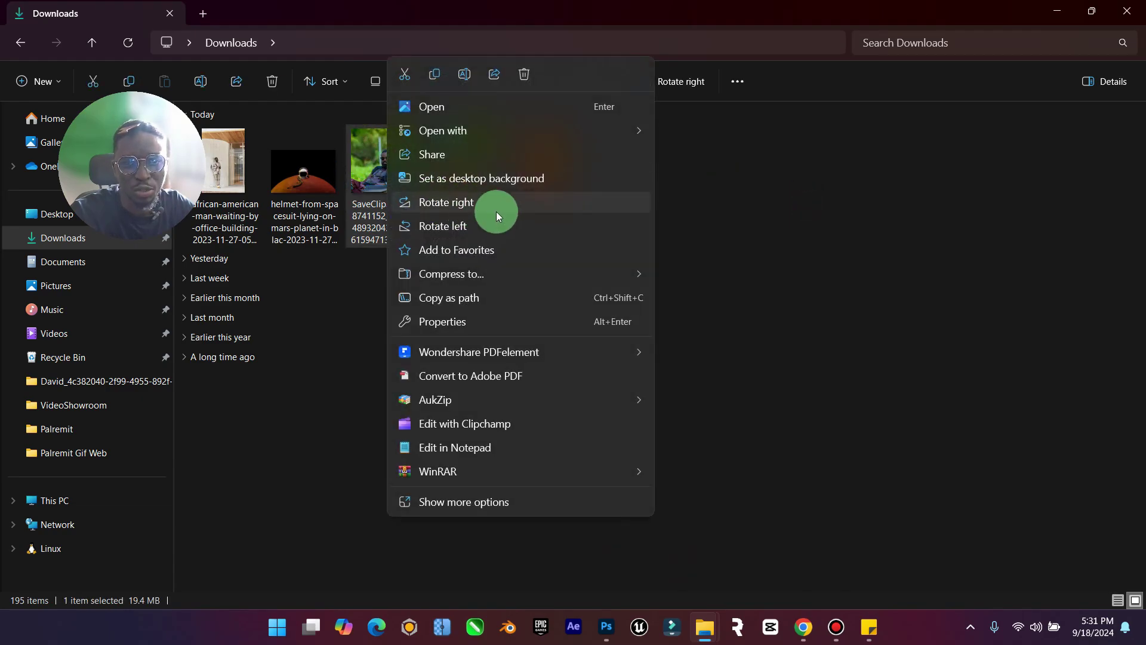
mouse_move(608, 133)
click(734, 158)
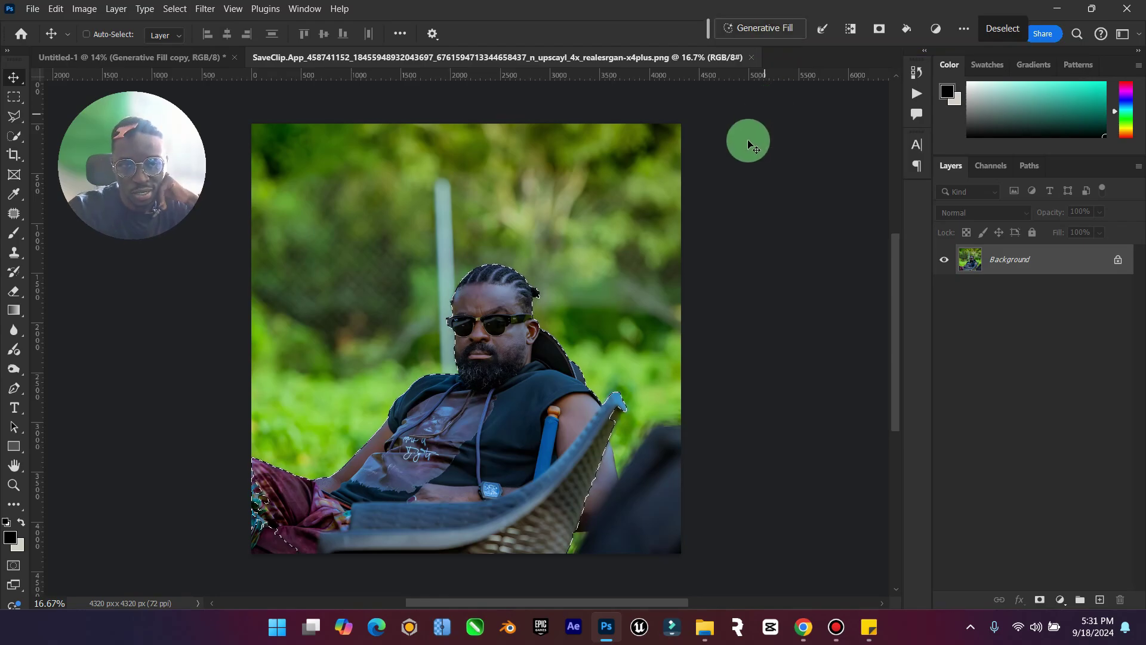
Undo the subject selection and outline the foreground chair and blurred dark object with the Polygonal Lasso.
key(ctrl+z)
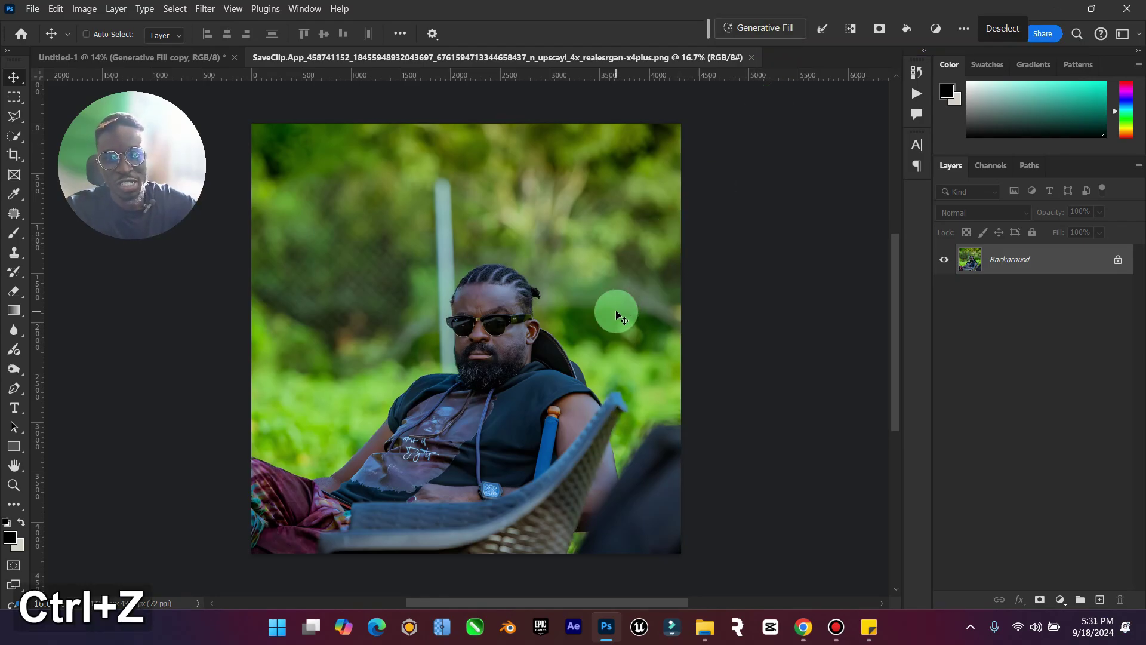
click(7, 123)
drag(303, 560, 311, 545)
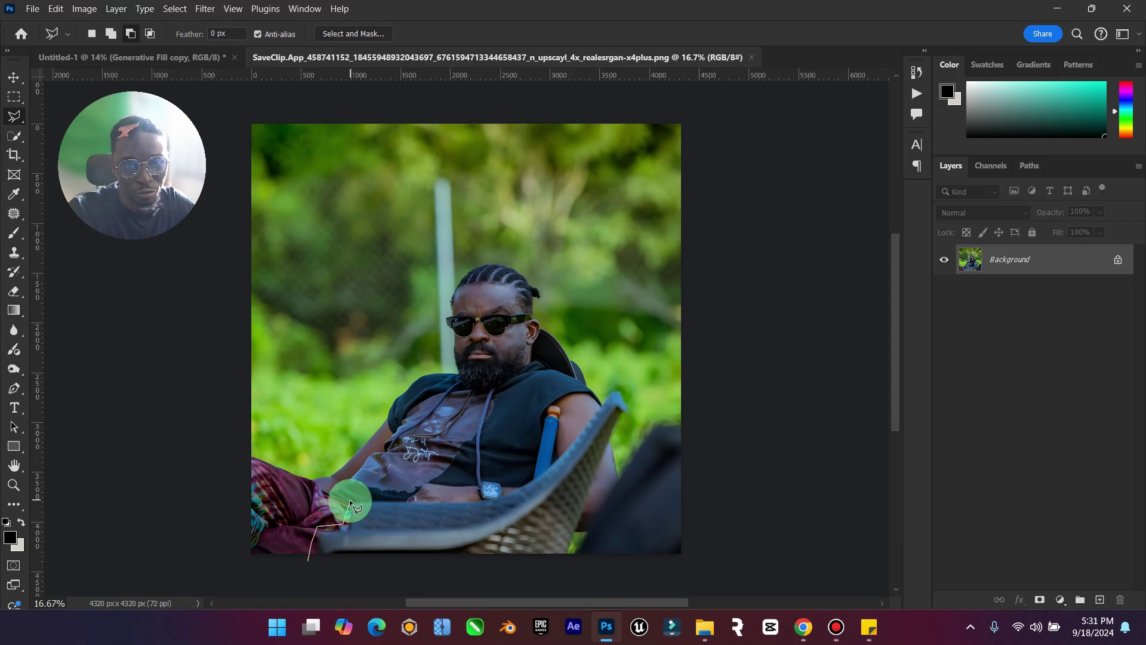
mouse_move(349, 499)
mouse_down()
mouse_move(486, 501)
mouse_move(547, 465)
mouse_move(605, 390)
mouse_up()
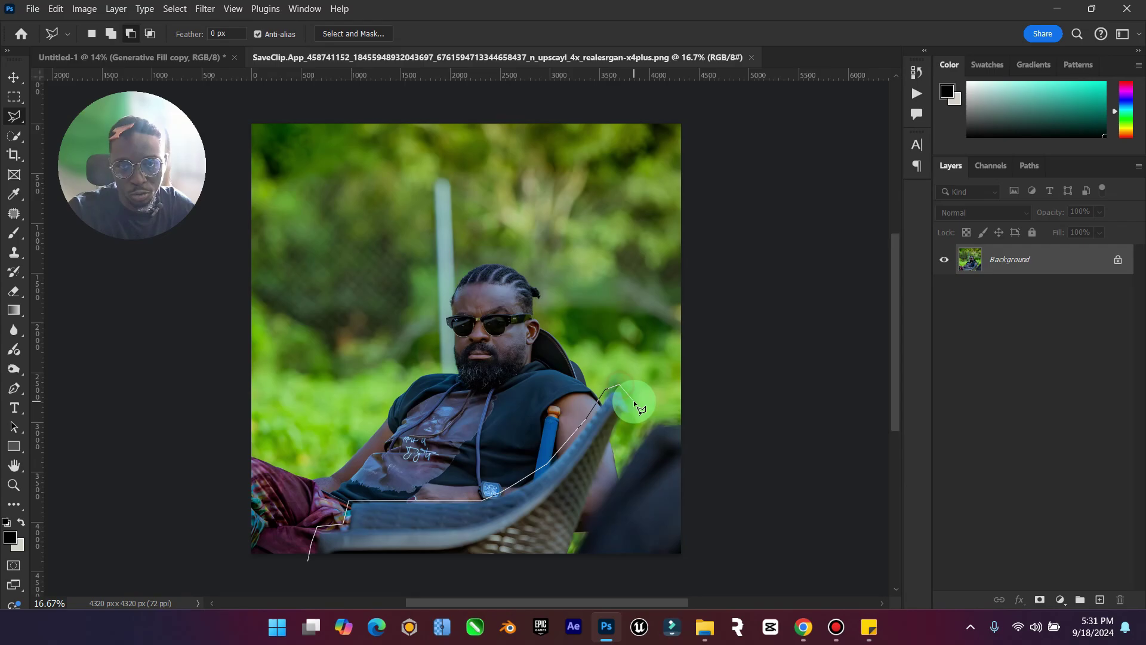
mouse_move(585, 525)
mouse_down()
mouse_move(628, 450)
mouse_move(683, 409)
mouse_move(742, 573)
mouse_move(431, 585)
mouse_up()
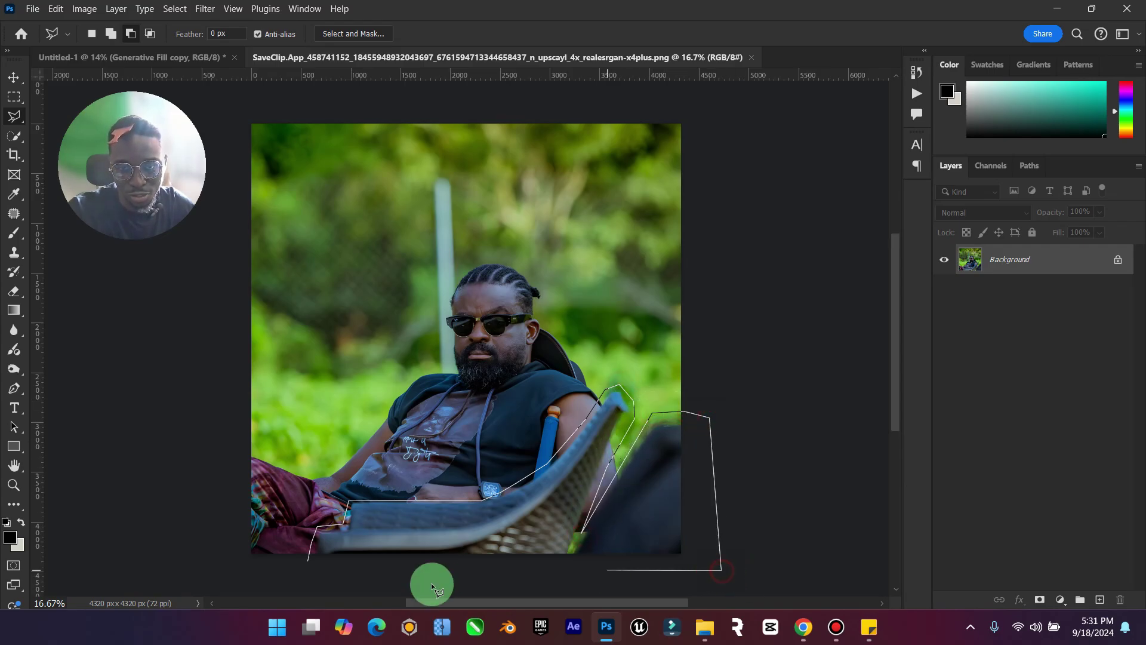
drag(330, 569, 327, 570)
Replace the selected chair area using Generative Fill without a prompt, compare the three variations and keep the first.
click(753, 37)
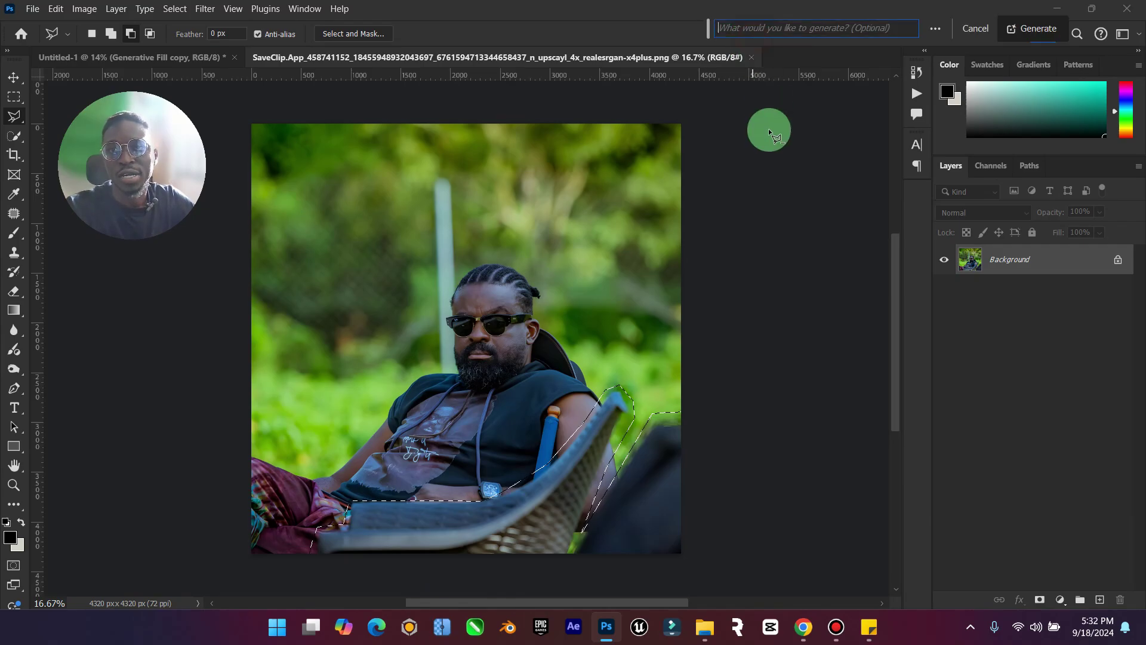
click(1022, 31)
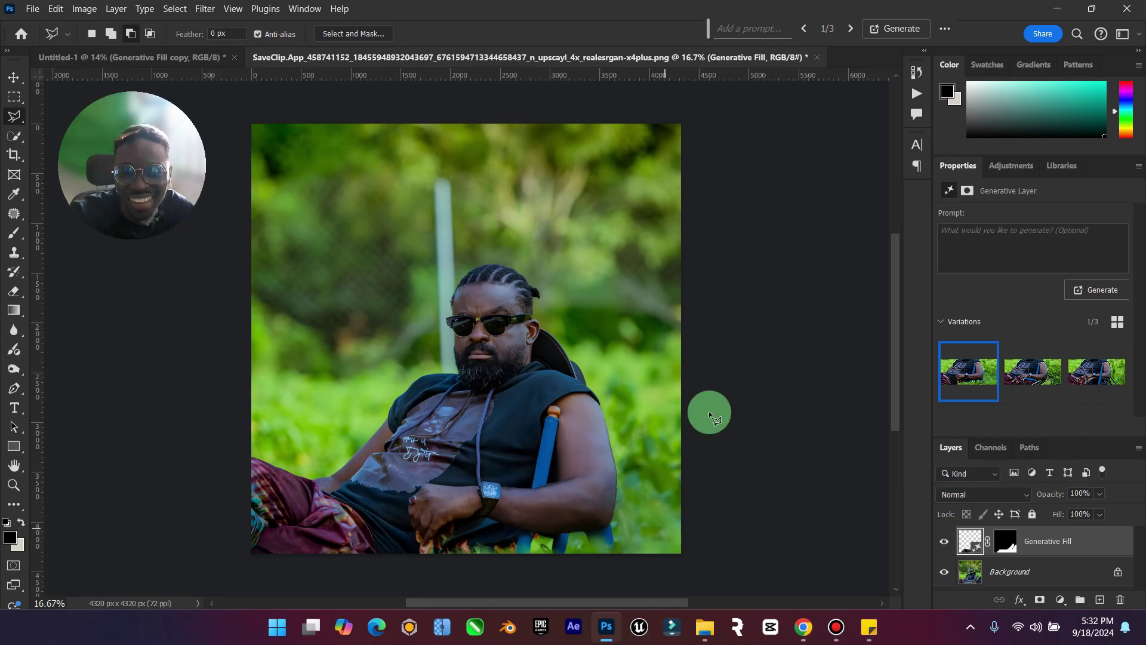
click(1020, 359)
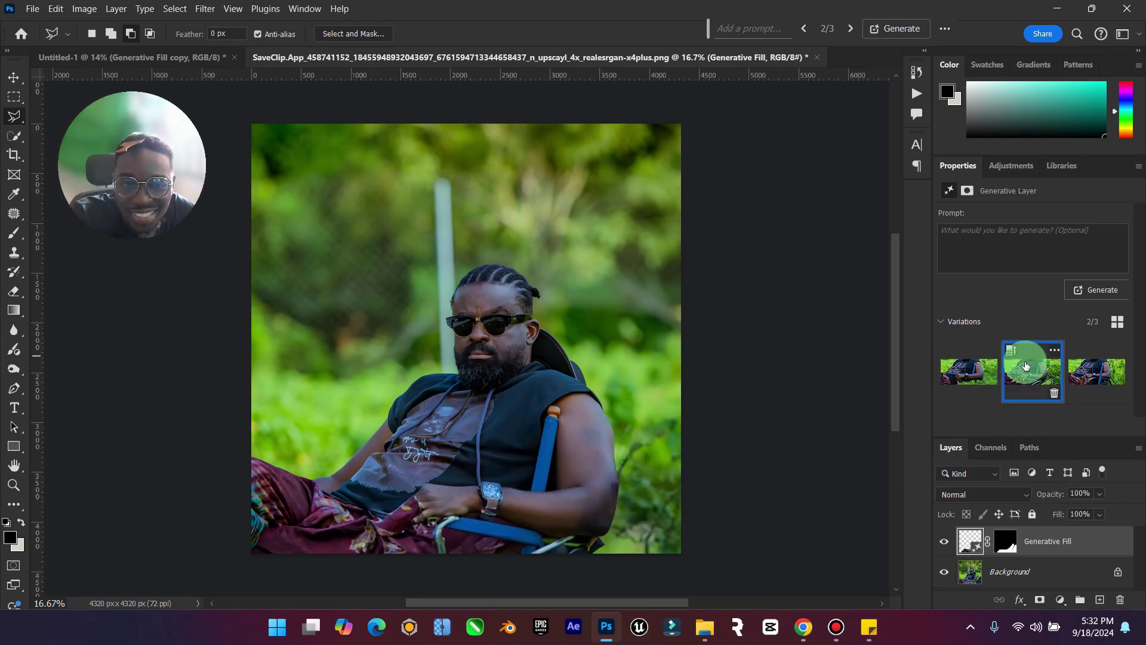
click(1075, 372)
click(959, 379)
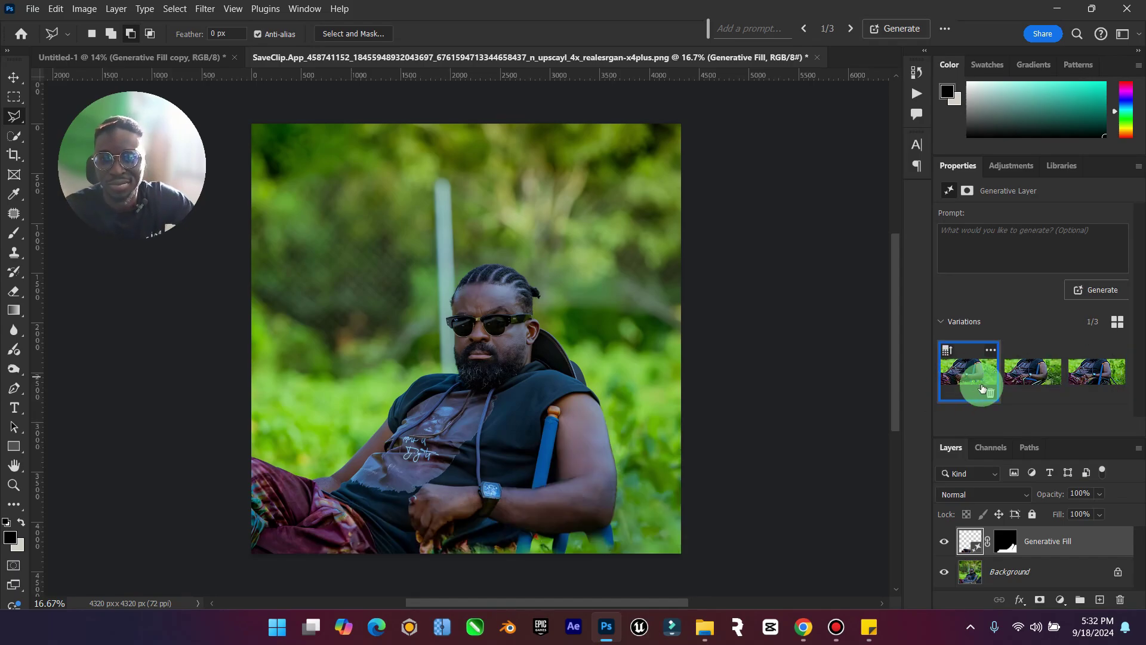
Close the Properties panel group and merge the Generative Fill layer with the Background.
click(1138, 167)
click(1075, 242)
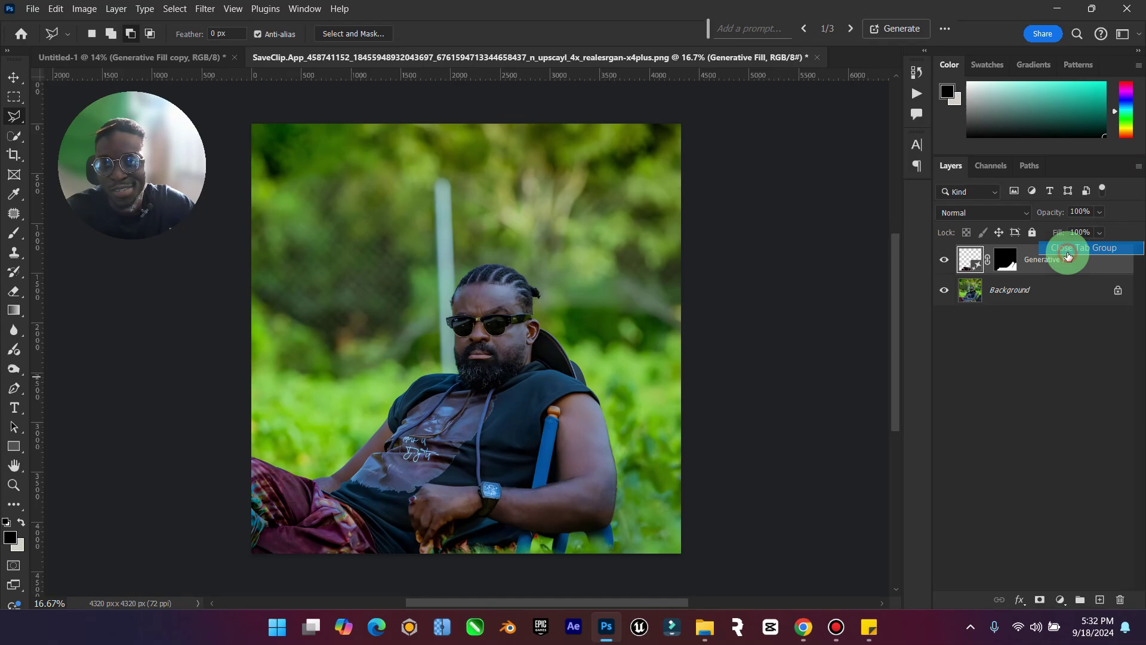
shift+click(1042, 292)
right_click(1042, 292)
click(1021, 427)
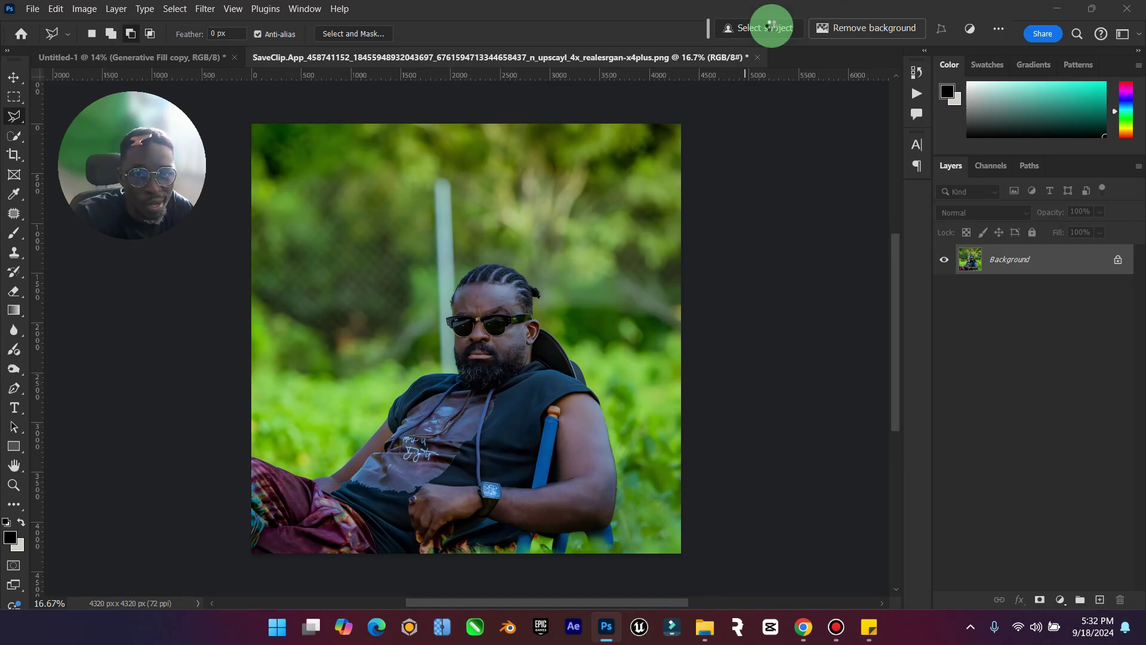
Select the seated man with Select Subject, copy him to a new layer, and check the cutout without the Background.
click(770, 28)
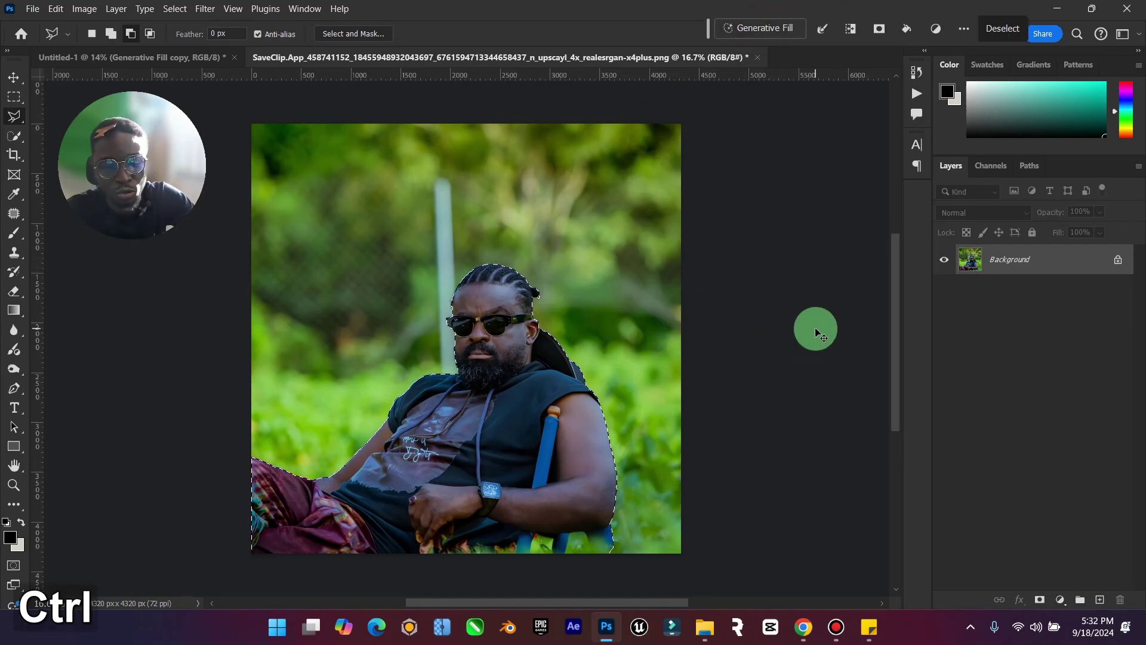
key(ctrl+j)
click(943, 298)
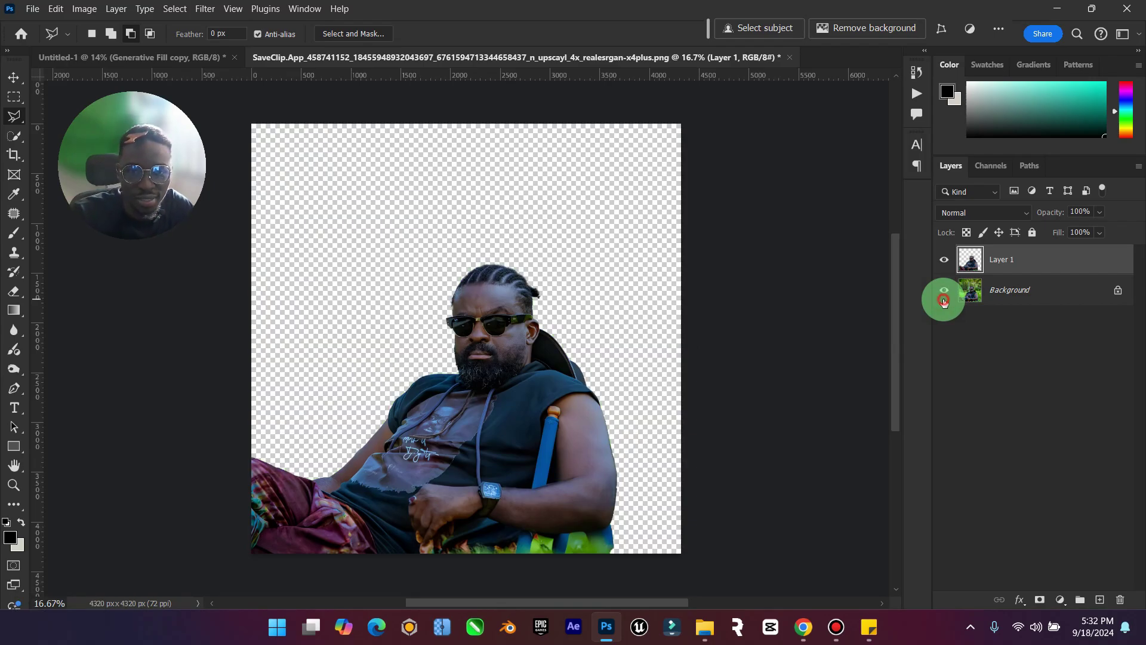
click(943, 293)
Bring the seated man cutout into the Untitled-1 poster and place its layer behind the film crew layer.
click(13, 77)
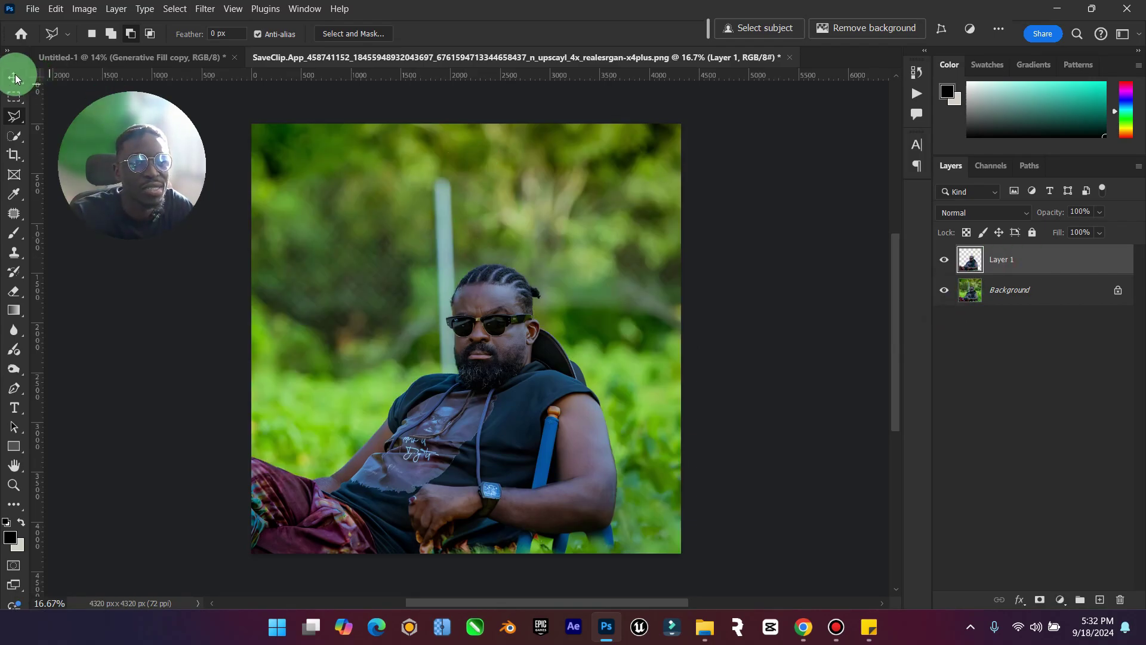
drag(473, 242, 465, 290)
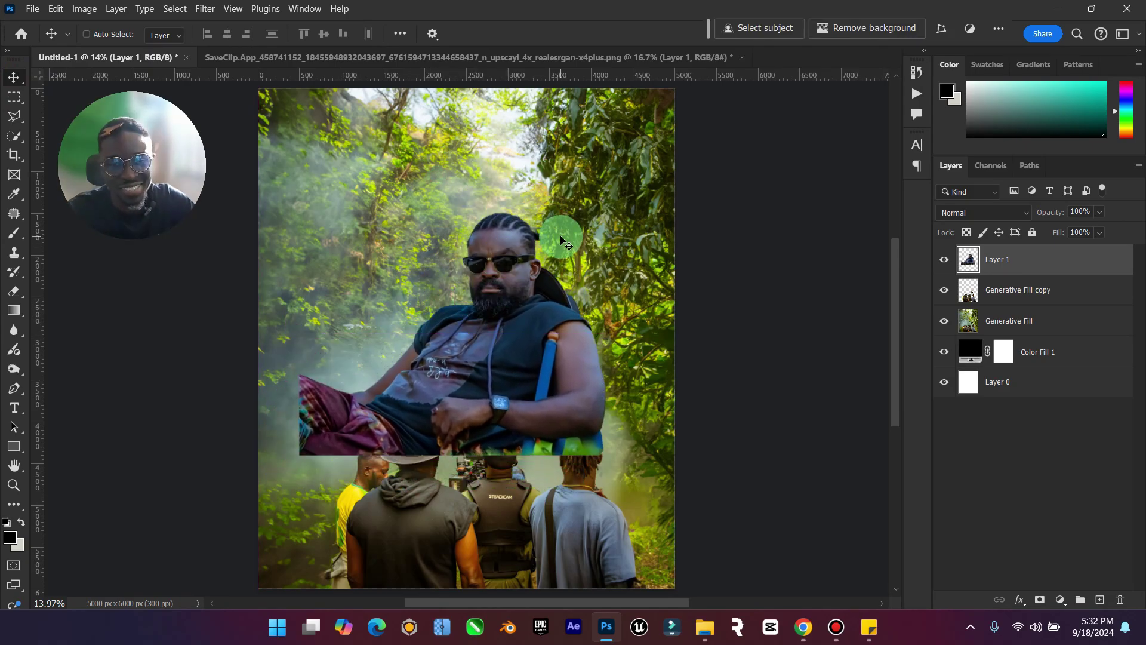
drag(1009, 260, 1018, 302)
drag(517, 335, 563, 335)
Scale the seated man to about 116% and reposition him slightly higher above the film crew.
key(ctrl+t)
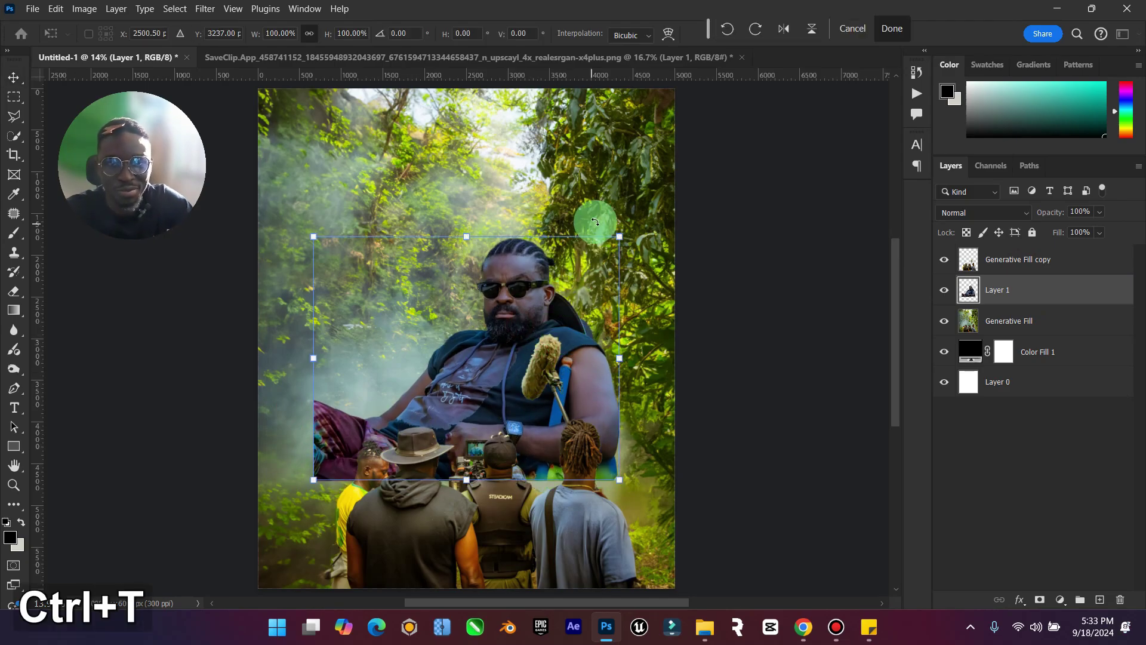
drag(619, 237, 570, 266)
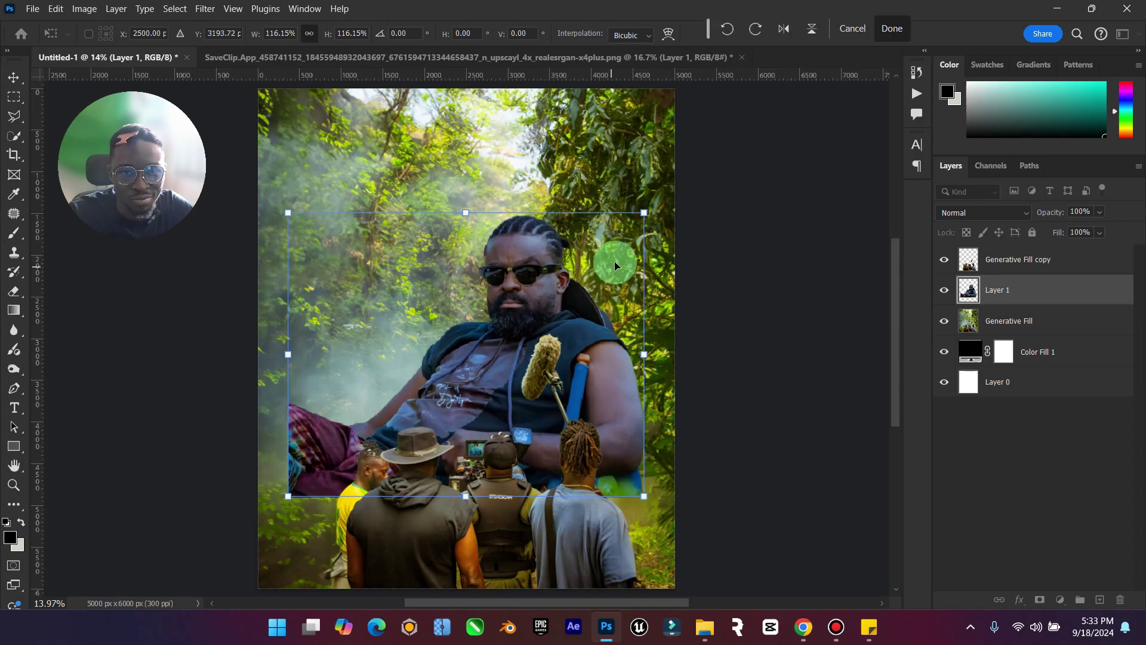
click(885, 37)
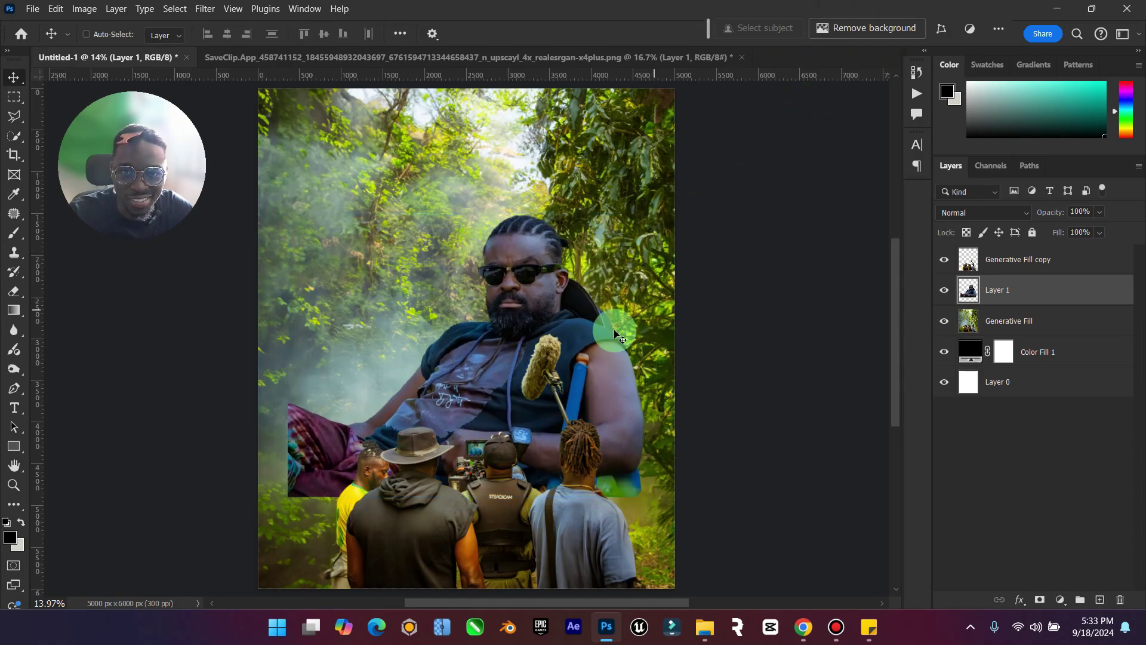
mouse_move(568, 353)
mouse_down()
mouse_move(565, 378)
mouse_move(563, 350)
mouse_up()
drag(562, 358, 563, 347)
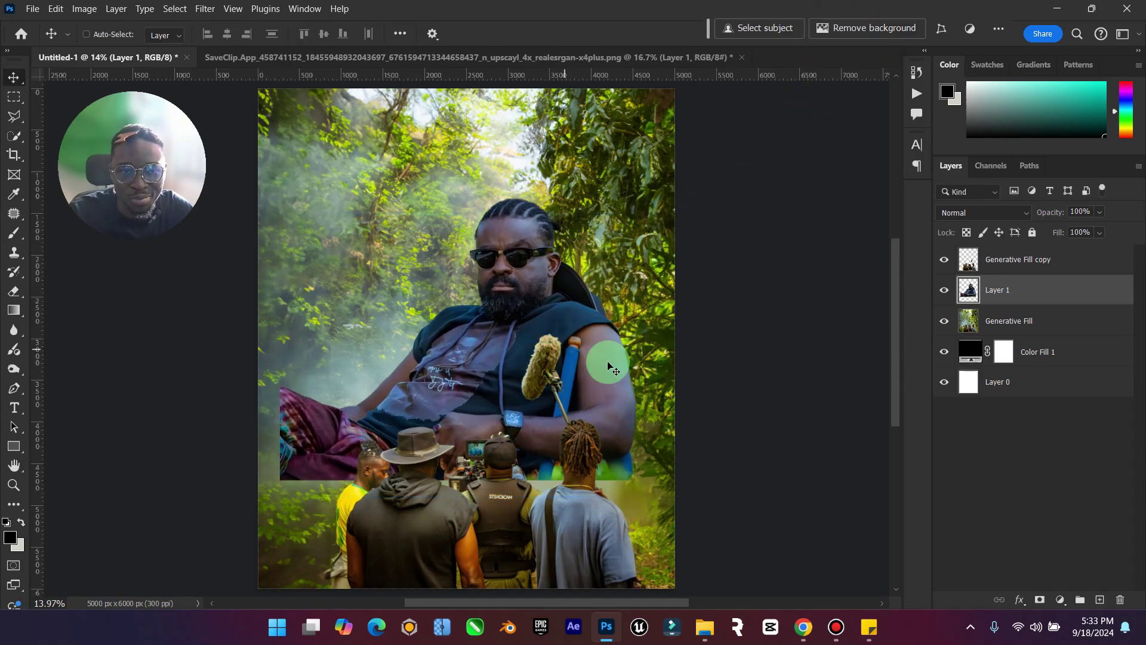
Add a layer mask to the seated man and fade his legs and lower edge with a large soft black brush.
click(1039, 599)
click(14, 232)
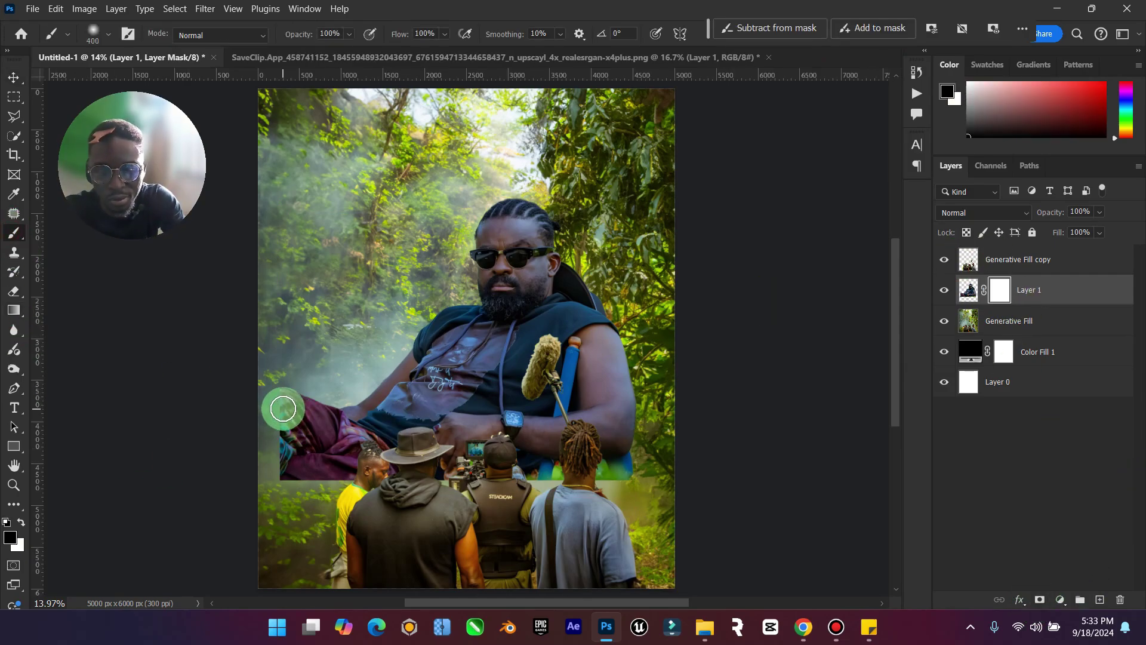
key(bracketright)
key(bracketright)
key(bracketright)
key(bracketright)
key(bracketright)
key(bracketright)
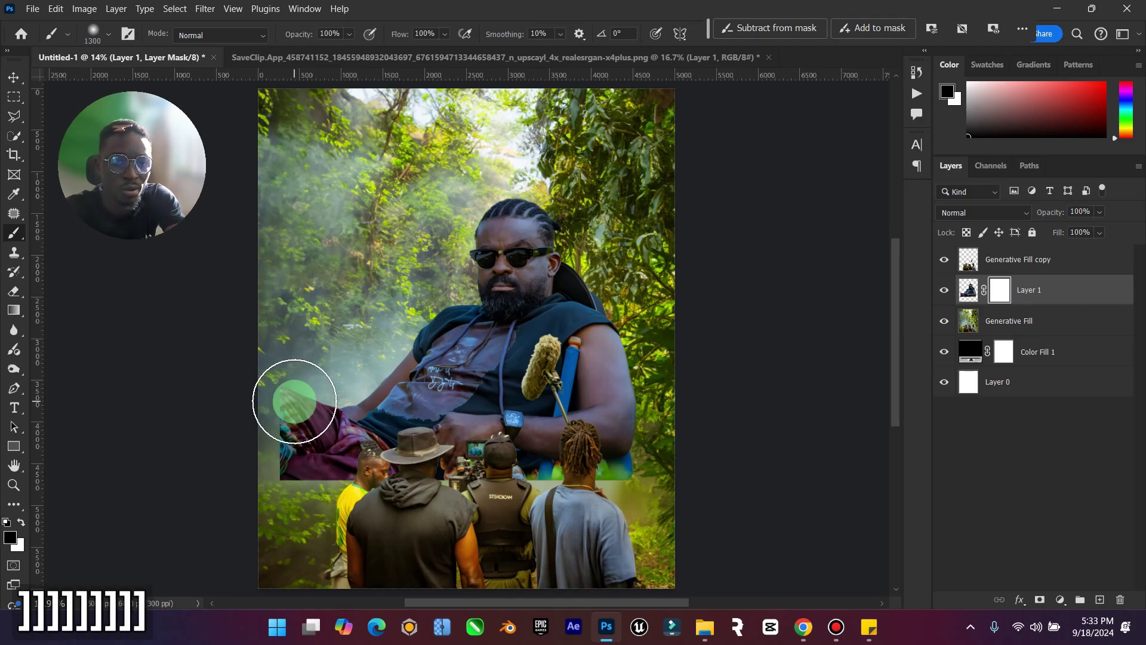
mouse_move(270, 415)
mouse_down()
mouse_move(247, 480)
mouse_move(269, 528)
mouse_move(264, 483)
mouse_move(308, 553)
mouse_move(295, 497)
mouse_move(347, 542)
mouse_move(350, 529)
mouse_move(360, 536)
mouse_move(407, 500)
mouse_move(433, 514)
mouse_move(472, 505)
mouse_move(489, 528)
mouse_move(455, 538)
mouse_move(428, 517)
mouse_move(537, 499)
mouse_move(569, 534)
mouse_move(607, 536)
mouse_move(643, 483)
mouse_move(679, 493)
mouse_move(656, 533)
mouse_move(643, 508)
mouse_move(634, 533)
mouse_move(627, 519)
mouse_move(524, 538)
mouse_move(474, 515)
mouse_move(489, 522)
mouse_move(491, 433)
mouse_move(482, 479)
mouse_move(457, 487)
mouse_move(458, 504)
mouse_move(498, 498)
mouse_up()
Undo the latest mask strokes over the seated man's wrist and watch.
key(ctrl)
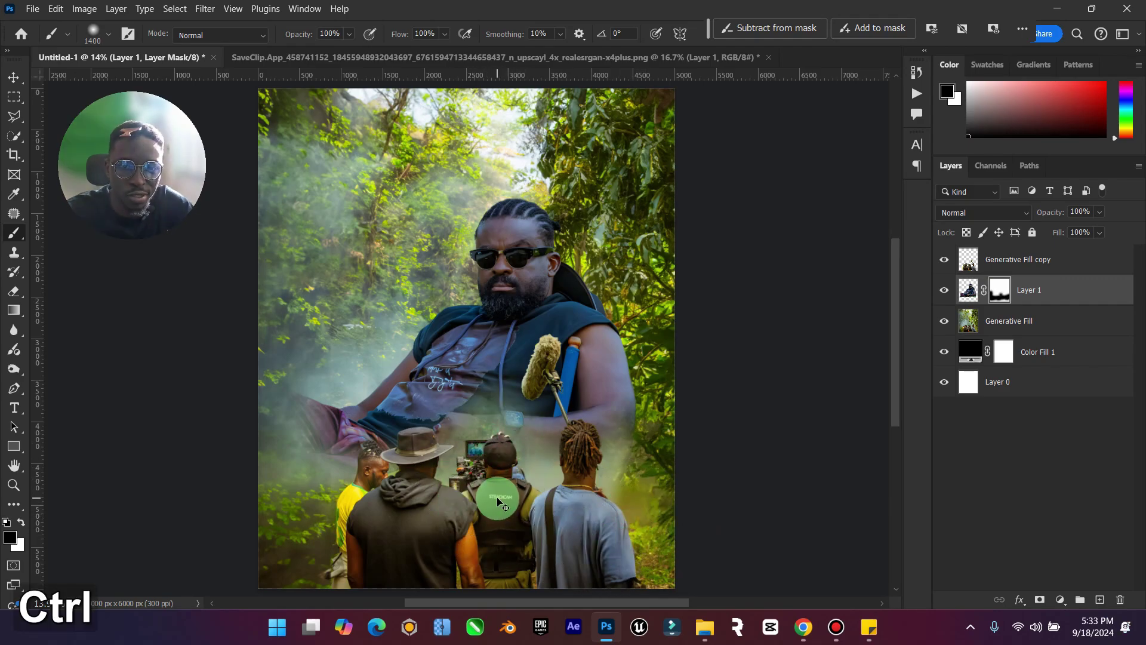
key(ctrl+z)
key(ctrl+z)
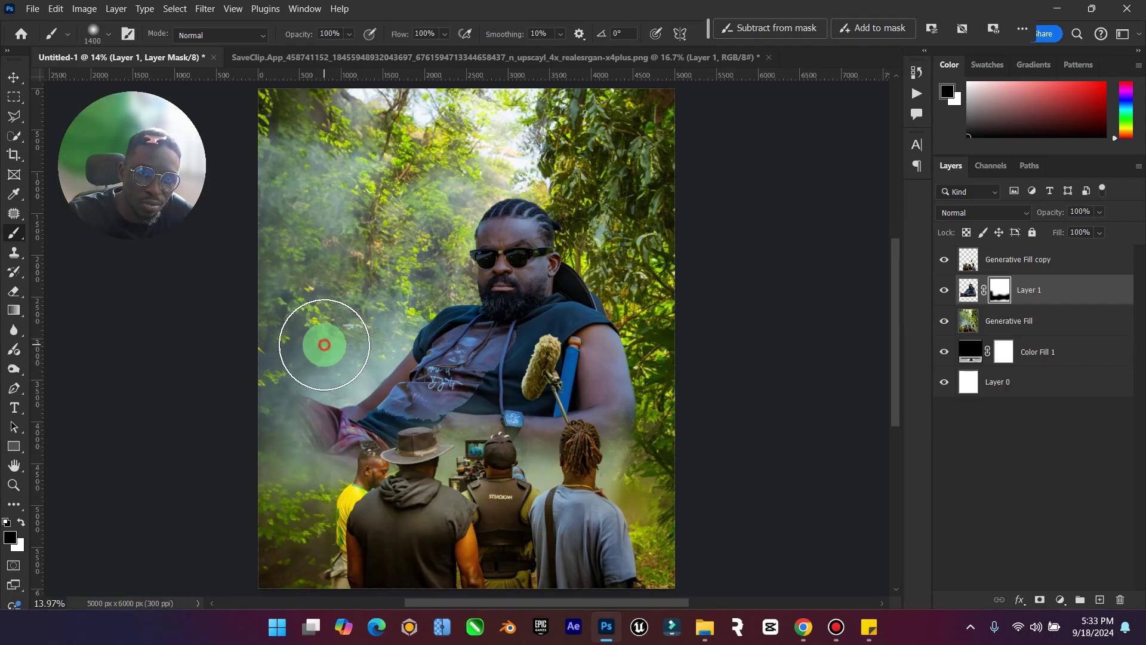
Hide the film crew copy and the seated man layers, and ready the Polygonal Lasso on the Generative Fill forest layer.
click(11, 78)
click(13, 484)
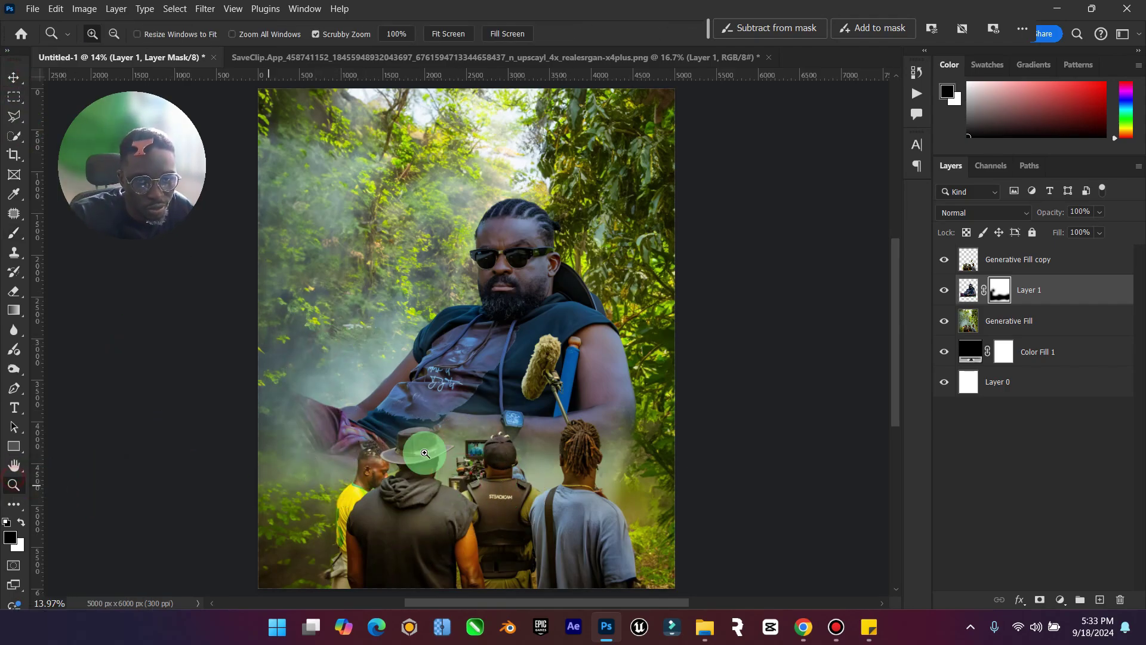
drag(472, 439, 453, 442)
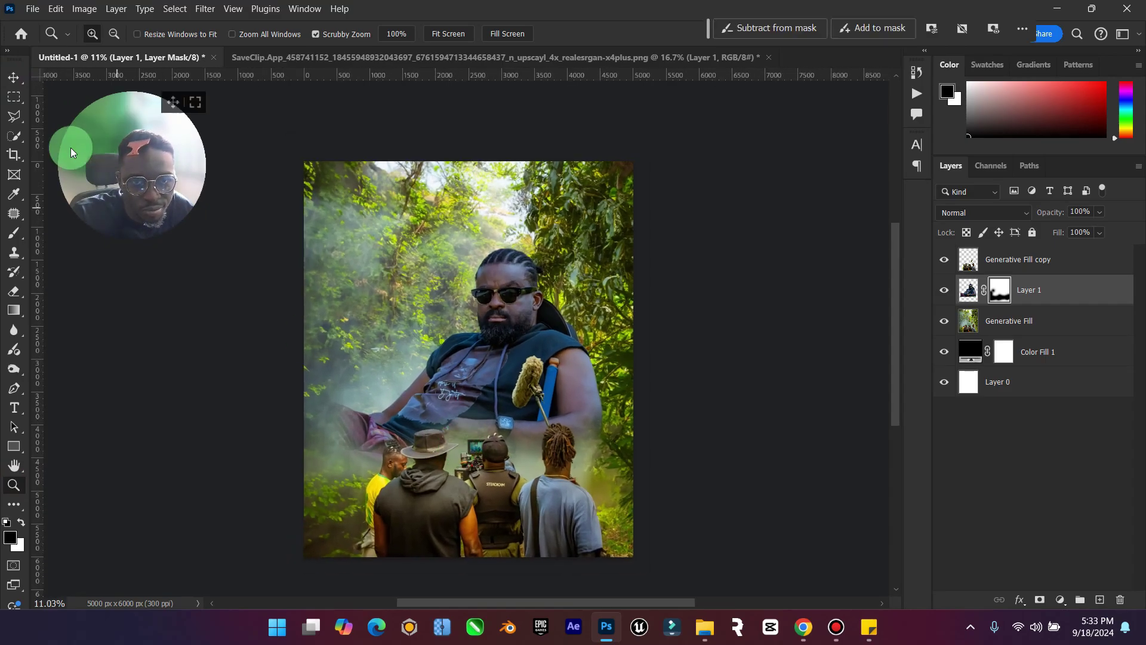
click(15, 87)
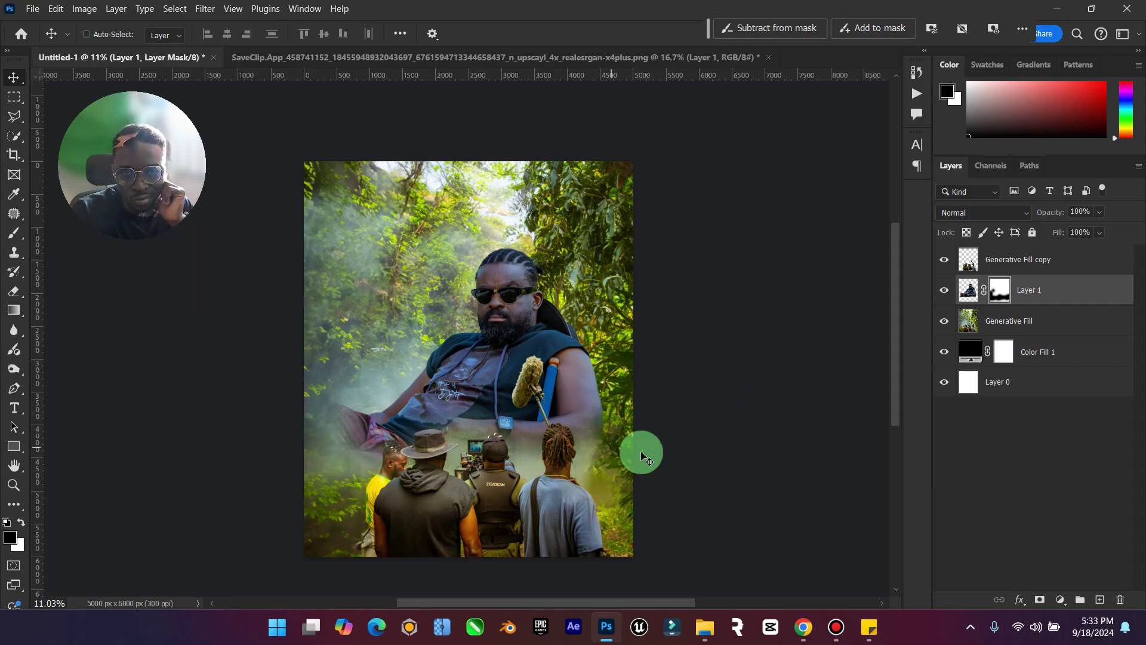
click(1026, 273)
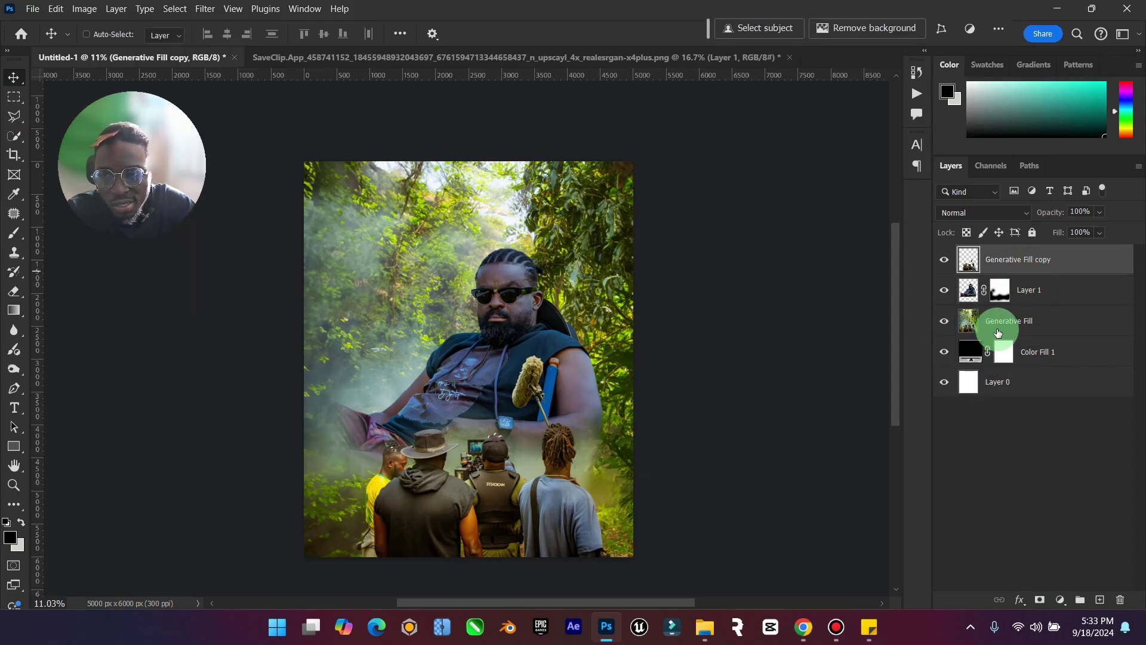
shift+click(998, 333)
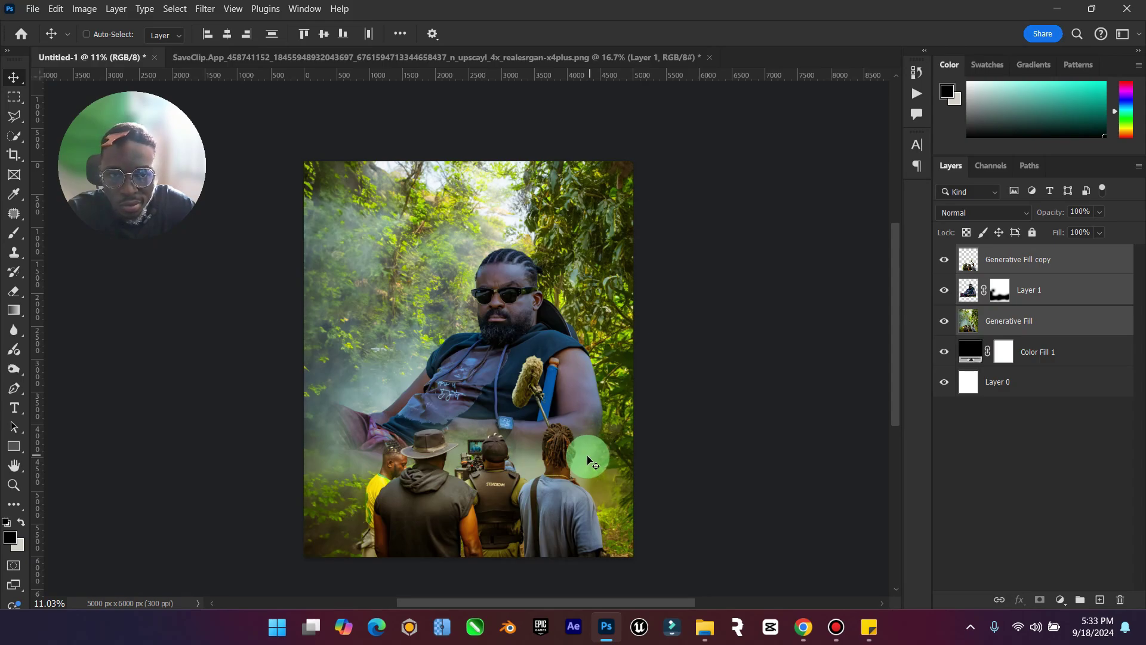
click(981, 263)
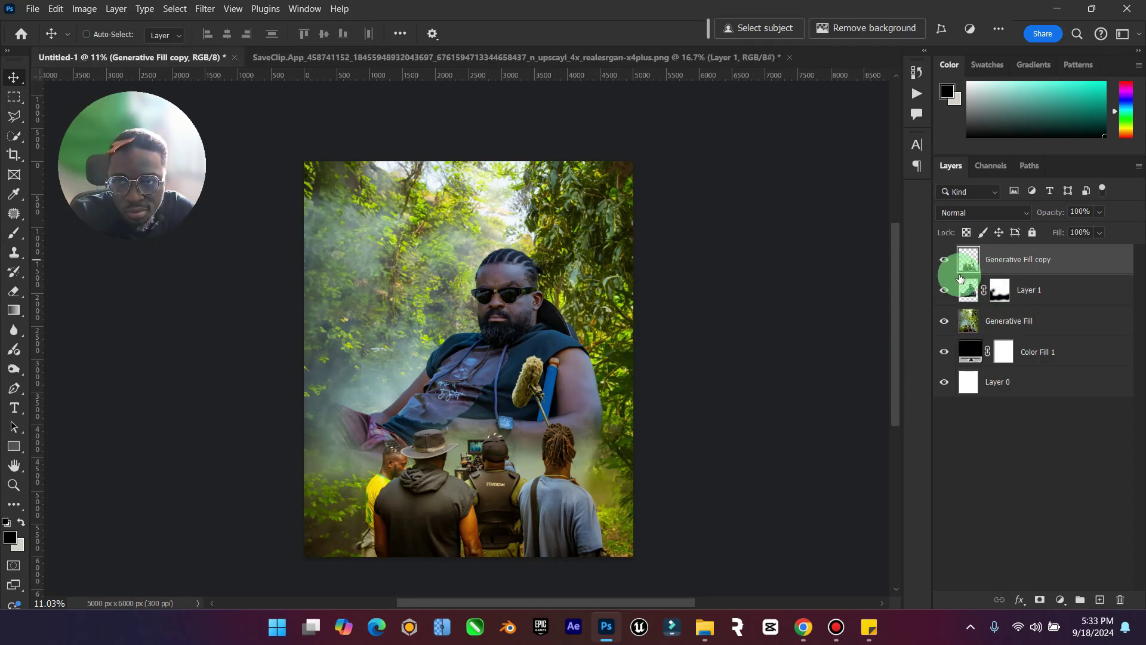
drag(943, 259, 944, 289)
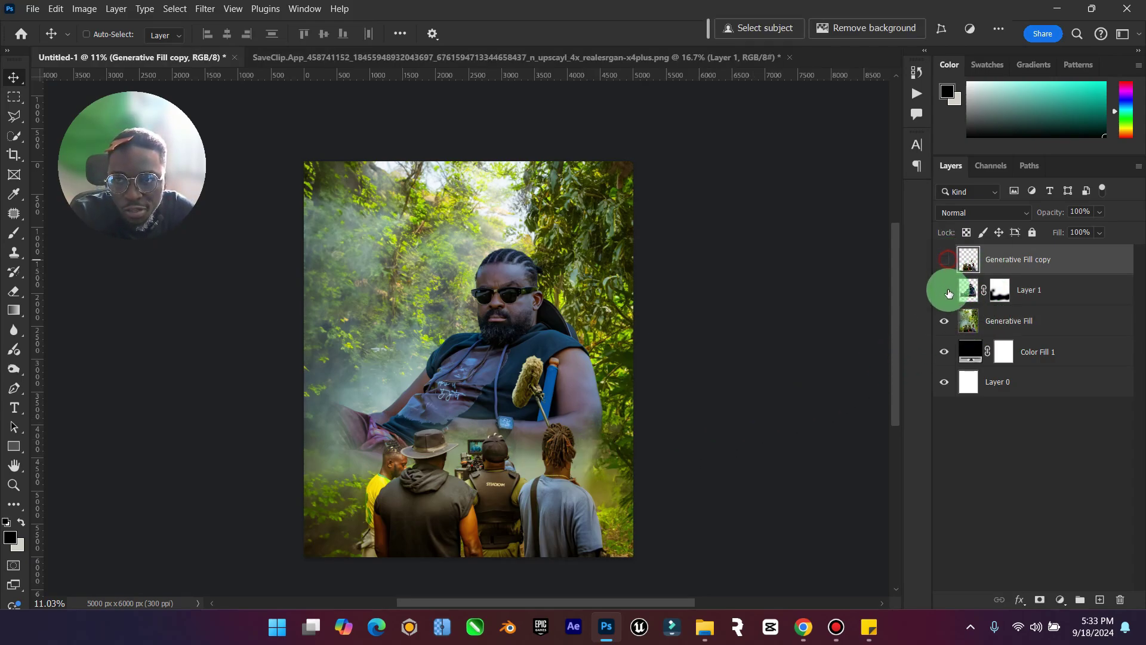
click(20, 114)
click(1000, 319)
click(354, 572)
click(351, 546)
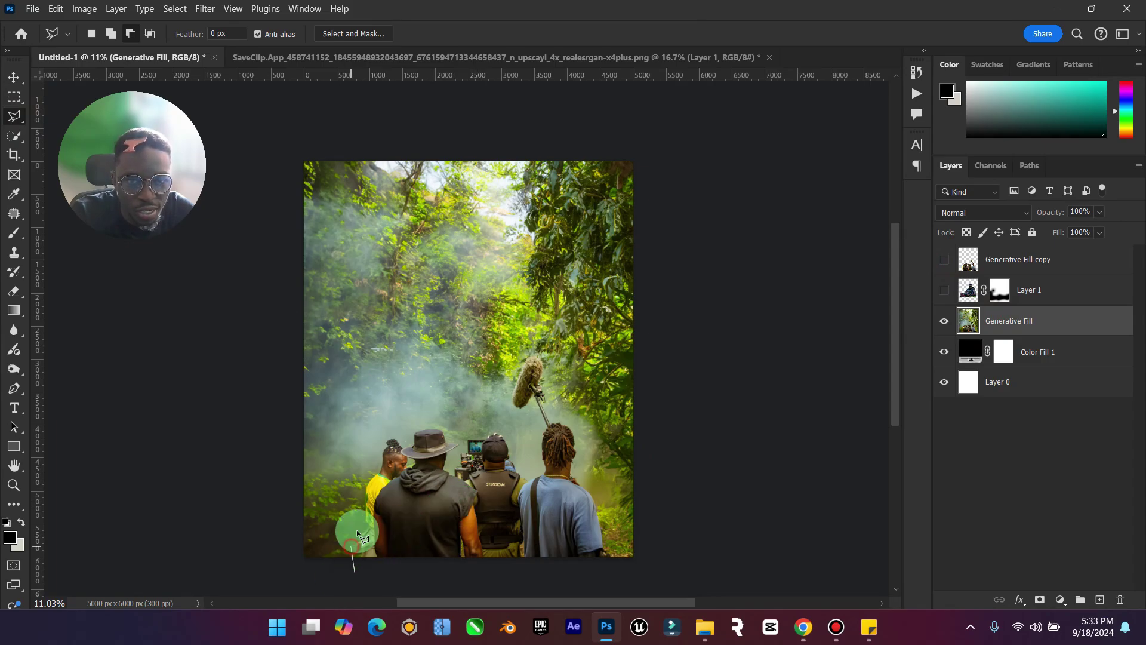
click(365, 476)
click(369, 454)
click(388, 423)
double_click(410, 422)
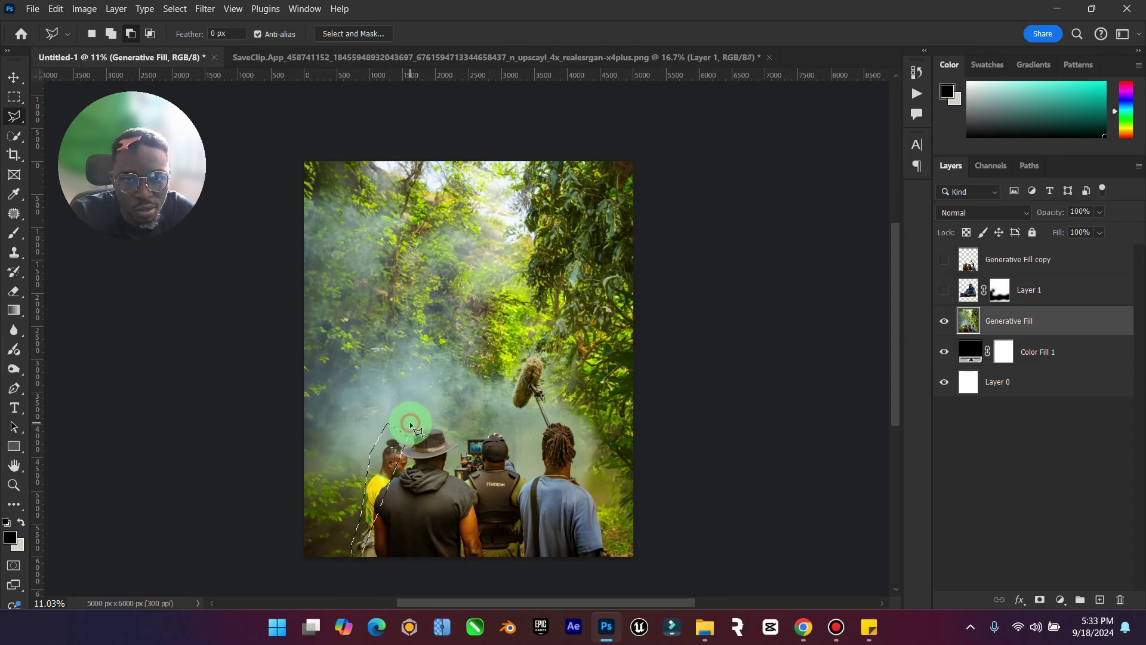
key(Escape)
key(ctrl+z)
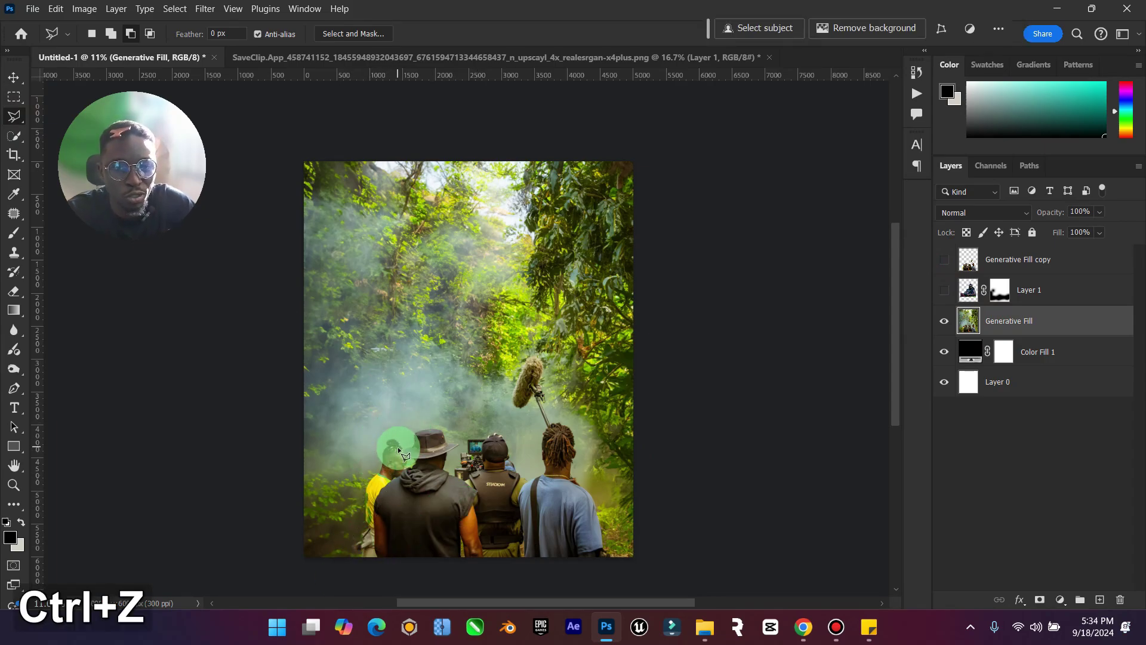
Outline the whole film crew and the raised boom microphone with a loose Polygonal Lasso selection extending past the poster's lower edge.
click(345, 562)
click(364, 511)
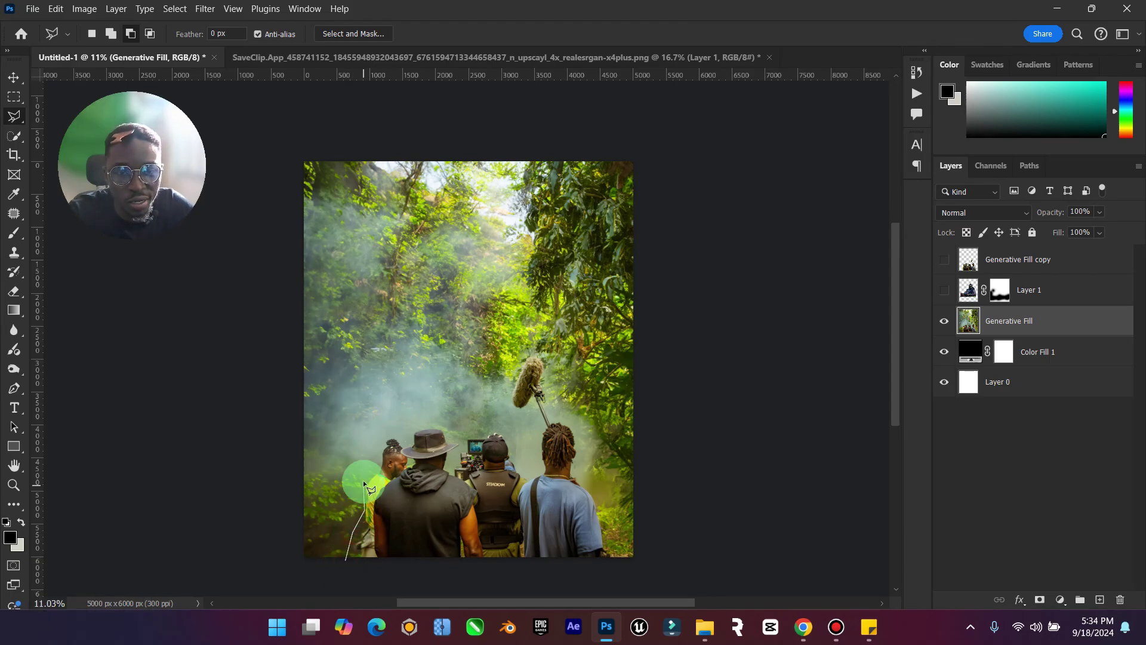
click(380, 432)
click(421, 416)
click(443, 416)
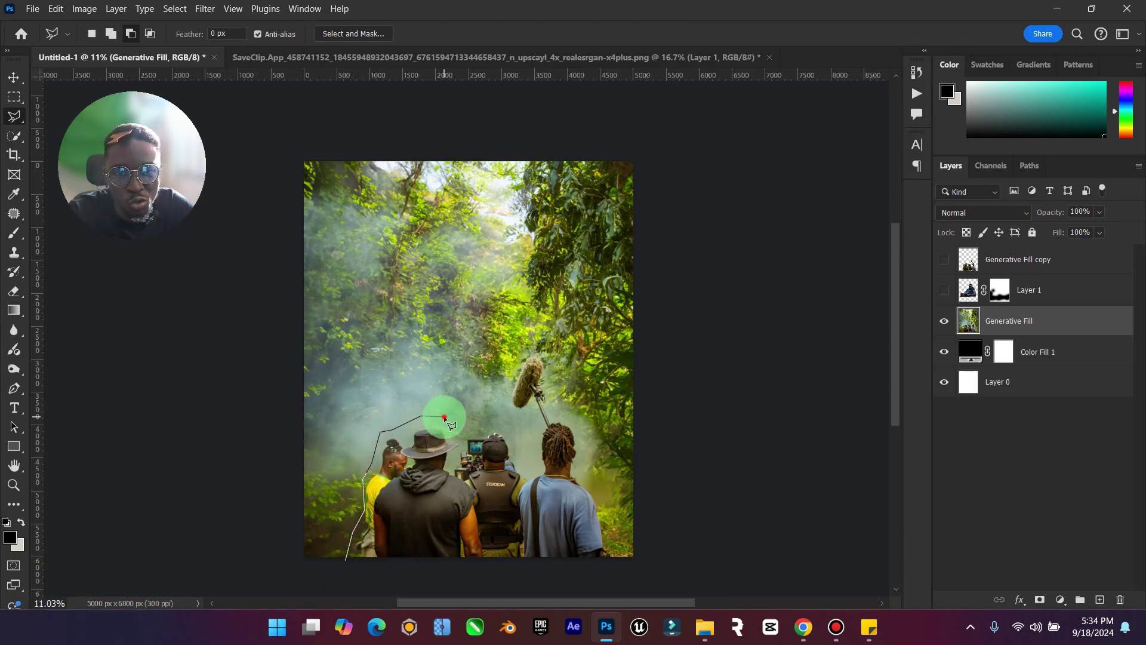
click(457, 422)
click(500, 424)
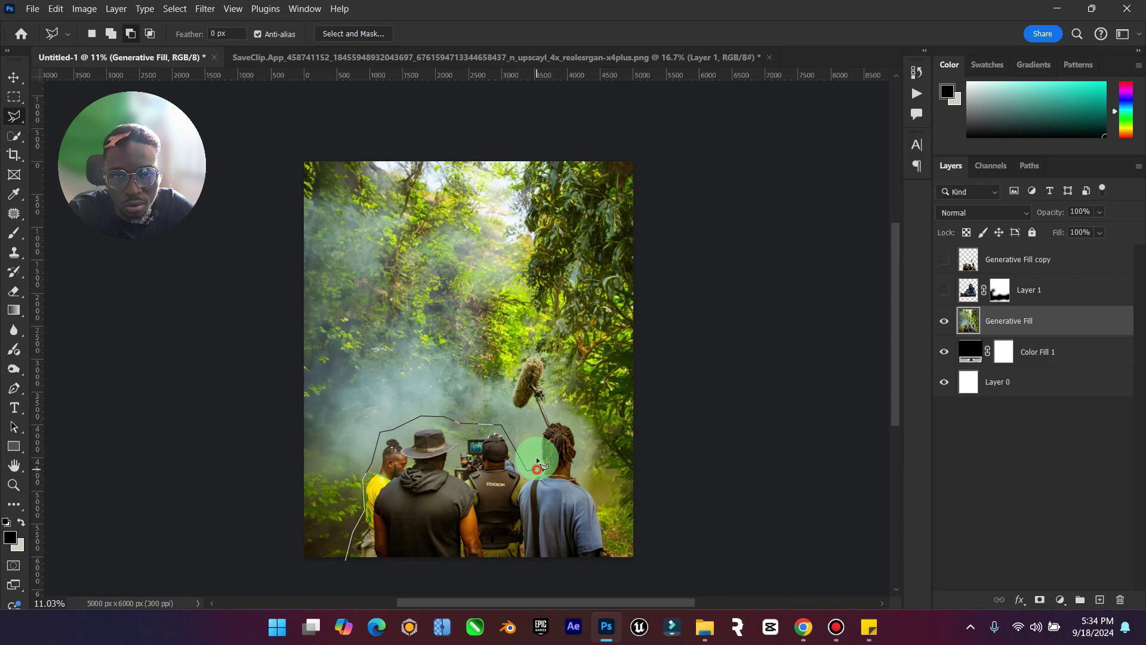
click(508, 409)
click(512, 363)
click(518, 348)
click(542, 342)
click(554, 381)
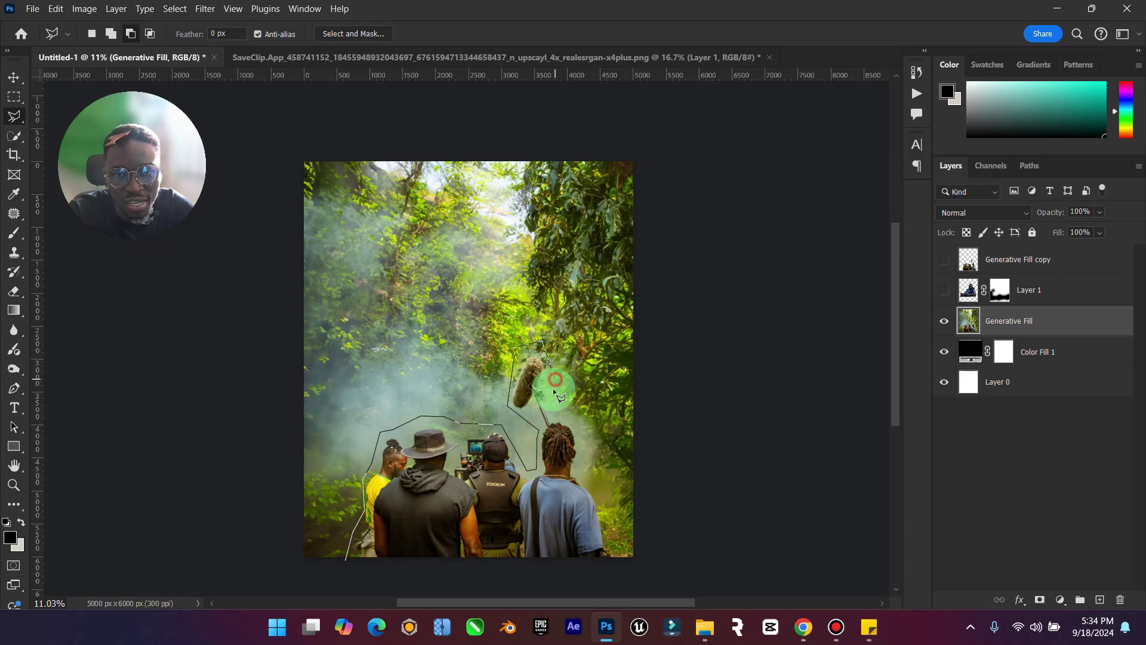
click(552, 399)
click(575, 416)
click(590, 464)
click(613, 512)
click(619, 571)
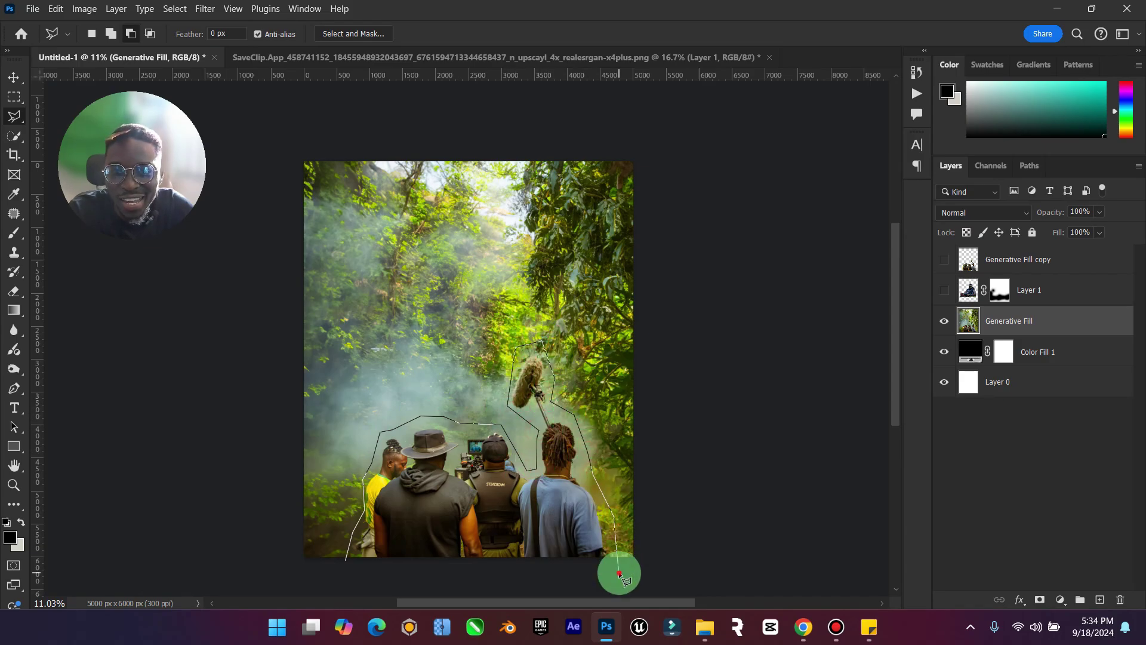
click(545, 577)
click(545, 578)
Run Generative Fill on the selected film crew area with the prompt "remove".
right_click(542, 527)
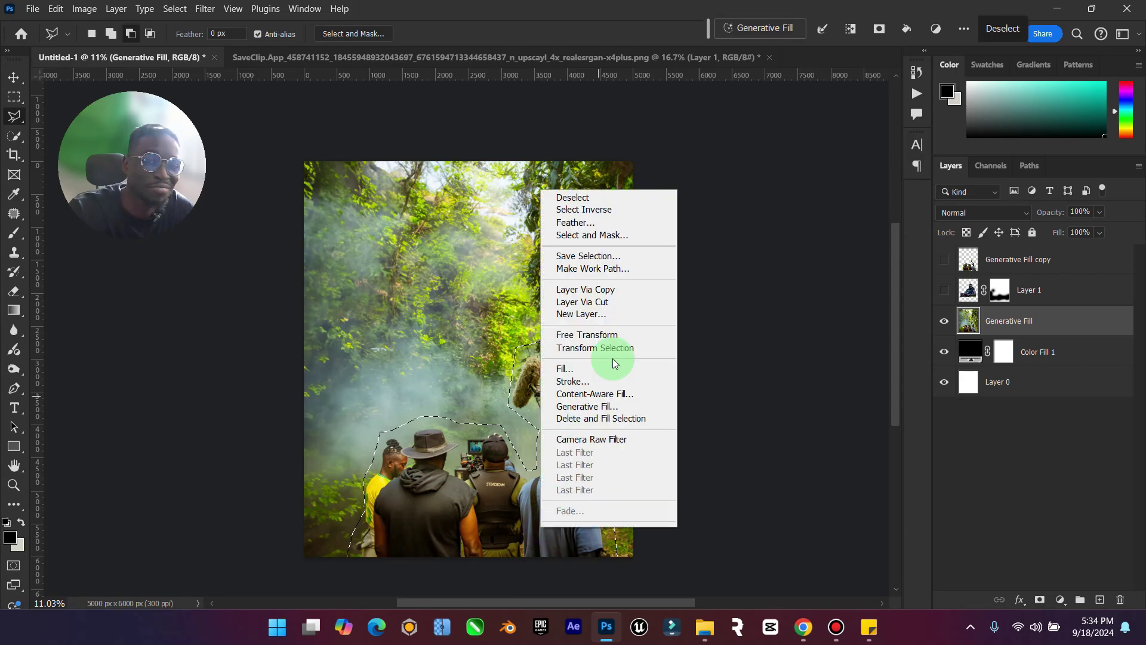
click(774, 31)
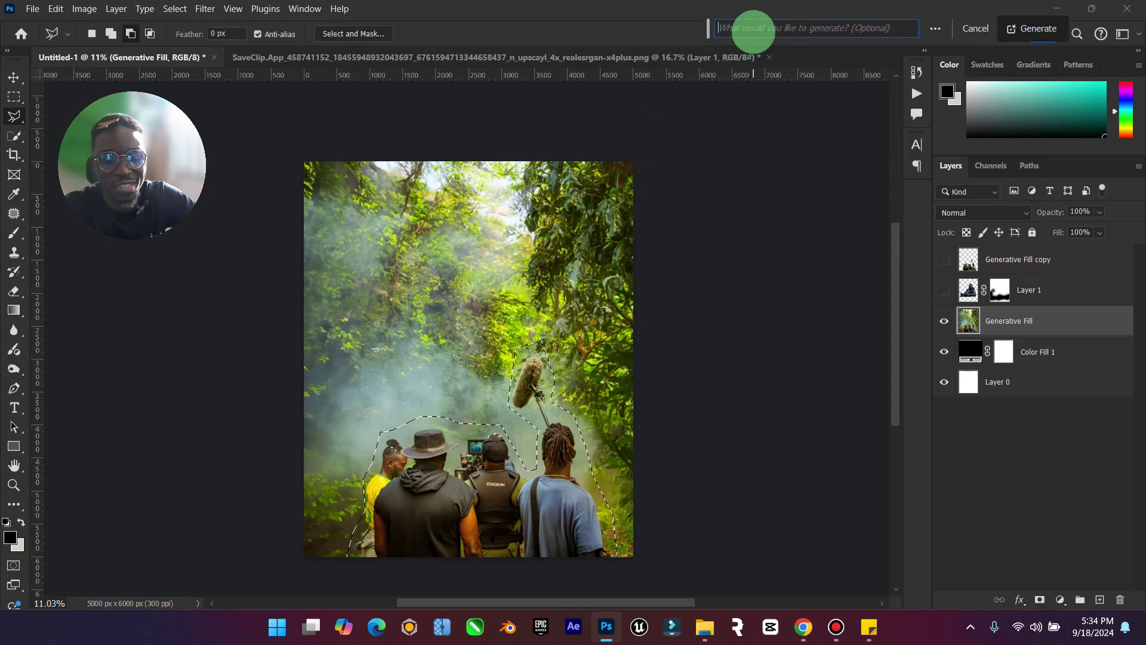
text(remove)
key(Return)
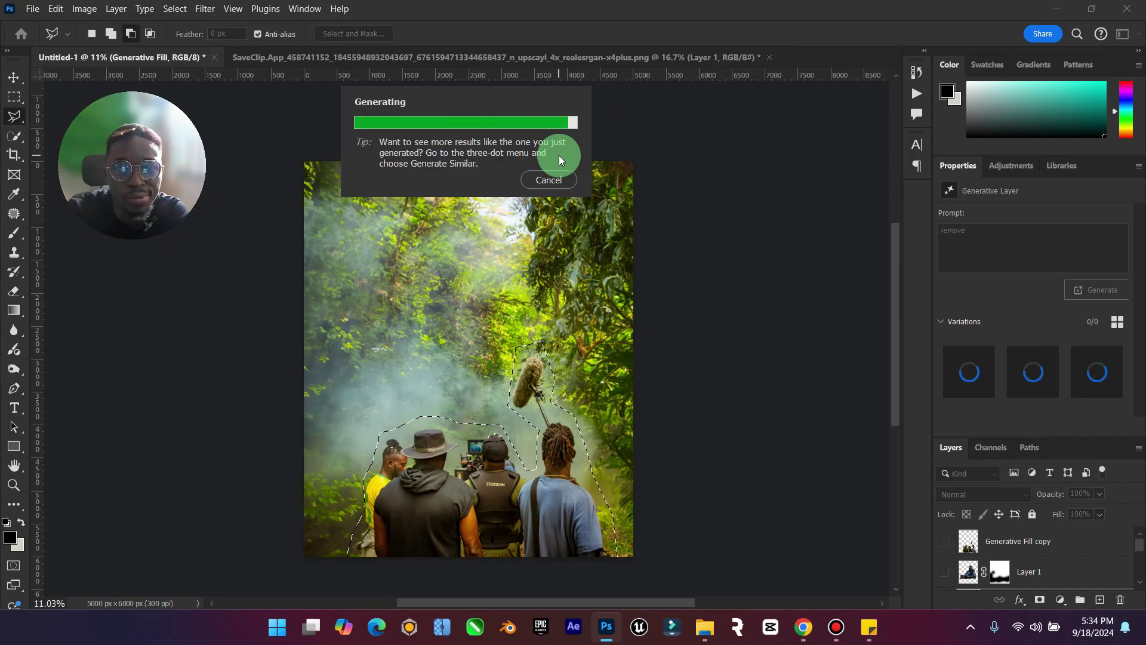
Switch to Chrome and open the Aníkúlápó: Rise of the Spectre poster image from the search results in its own tab.
click(794, 627)
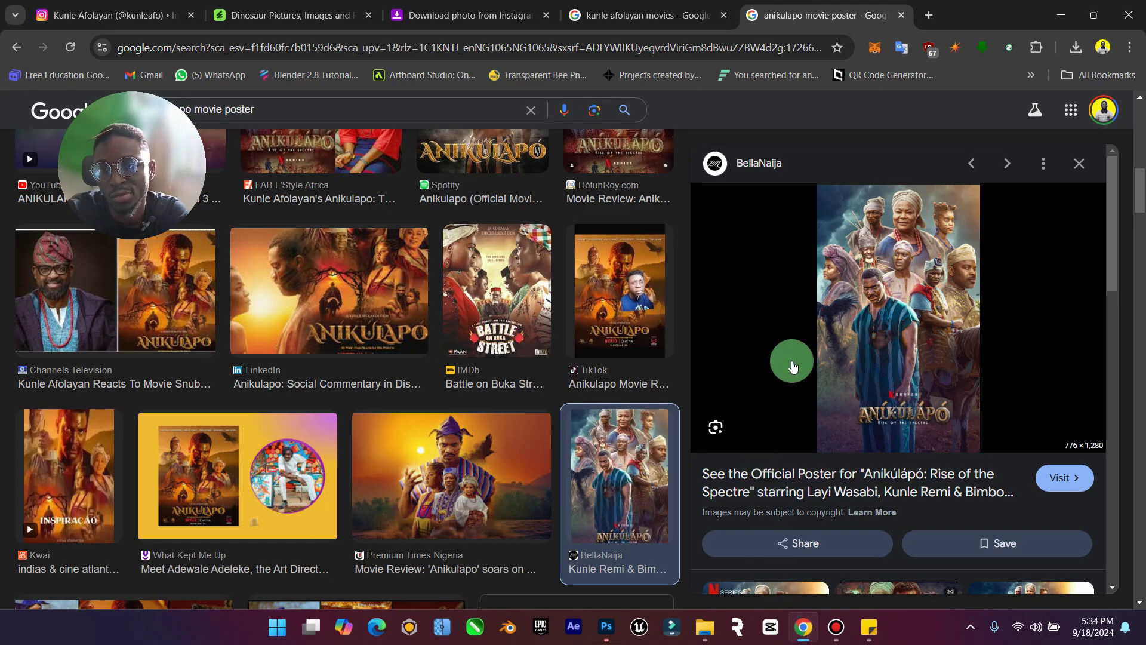
right_click(882, 305)
click(745, 485)
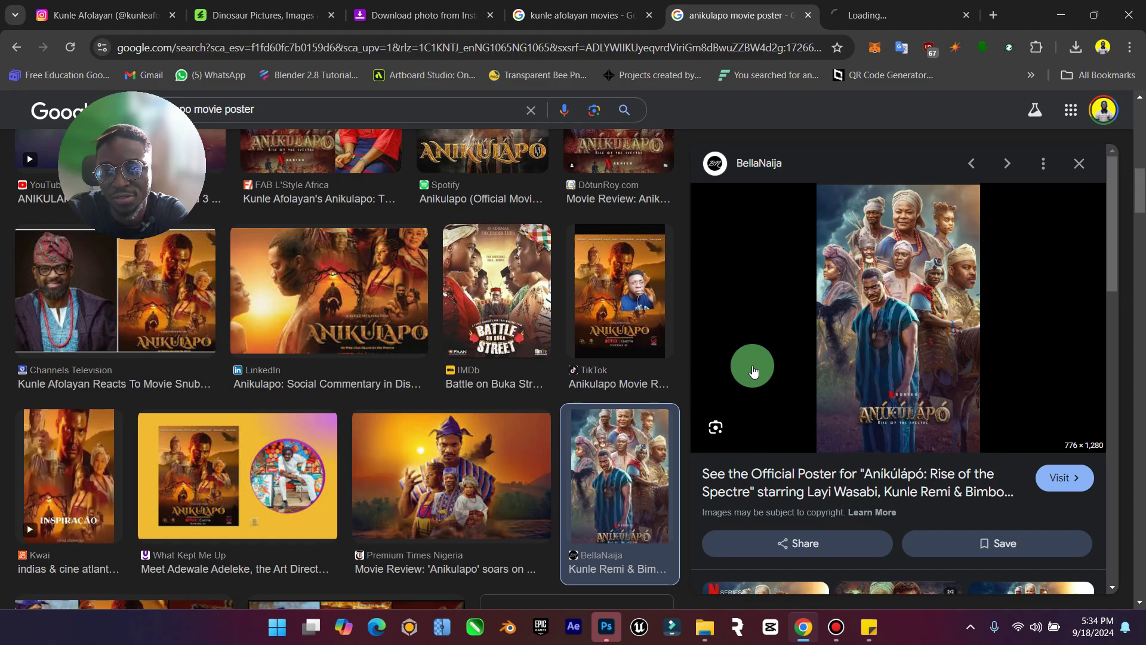
click(859, 15)
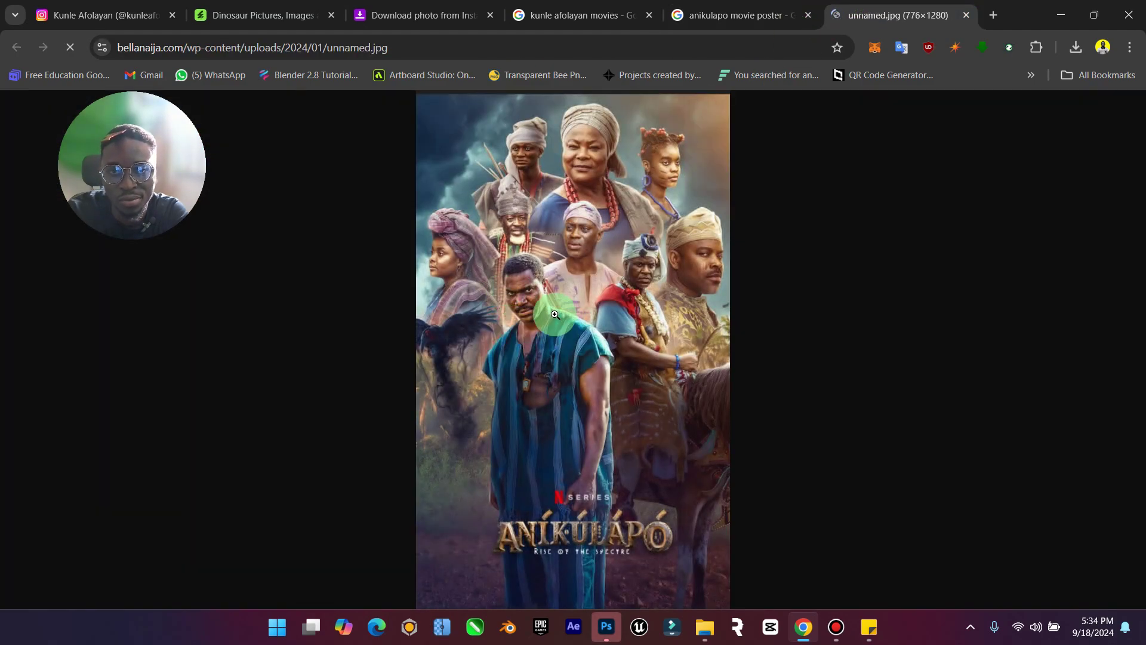
Save the poster to the Downloads folder as a JPEG named unnamed, close its tab and return to Photoshop.
right_click(558, 280)
click(595, 315)
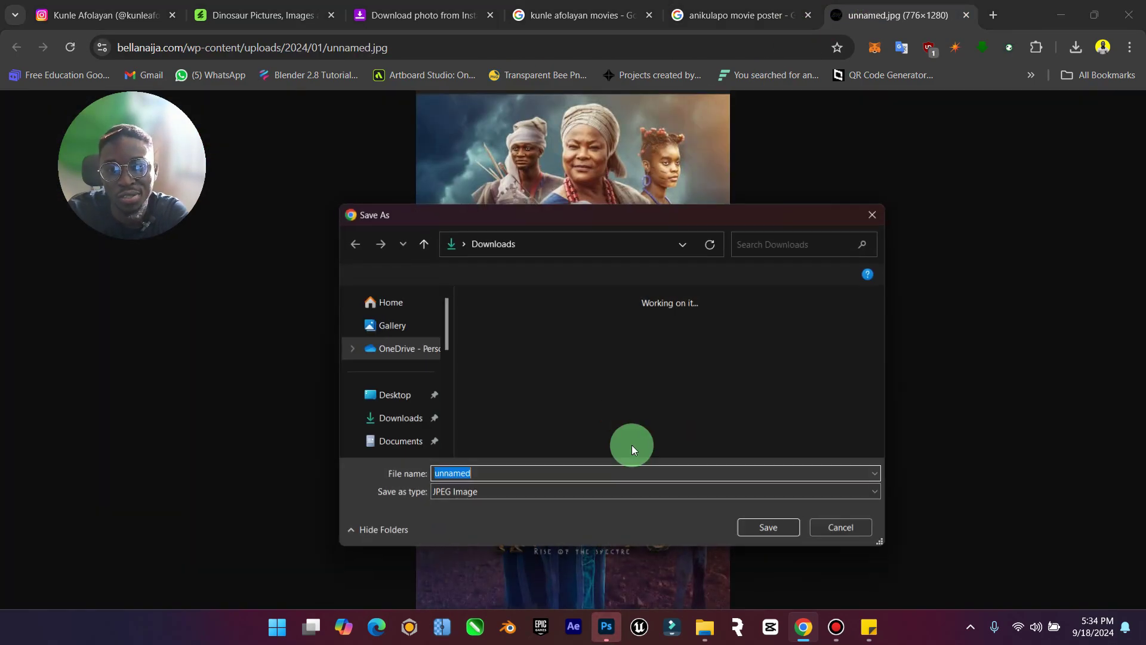
click(769, 531)
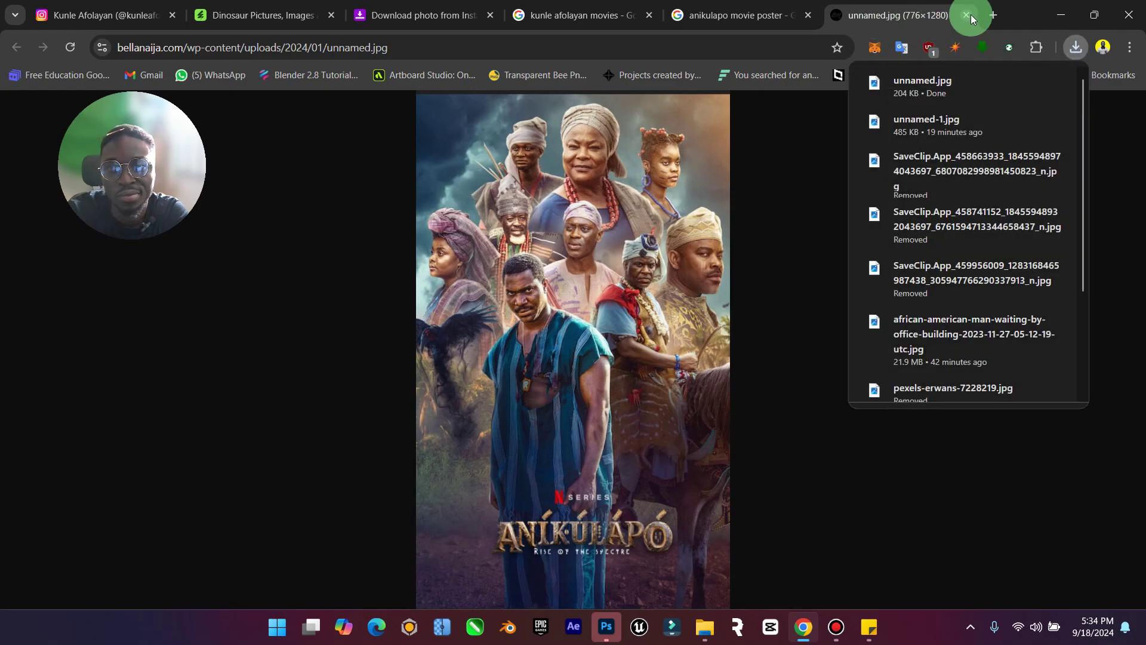
click(966, 15)
click(1056, 14)
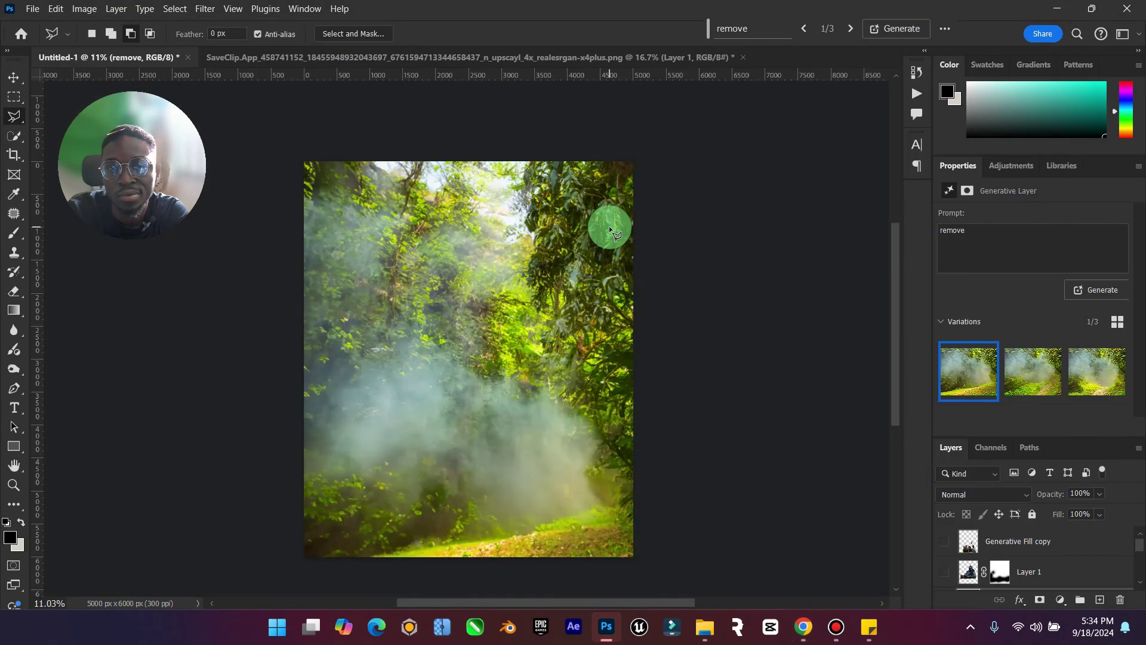
Compare the generated fill variations, keep the third one, and return to the full layer list.
click(1019, 361)
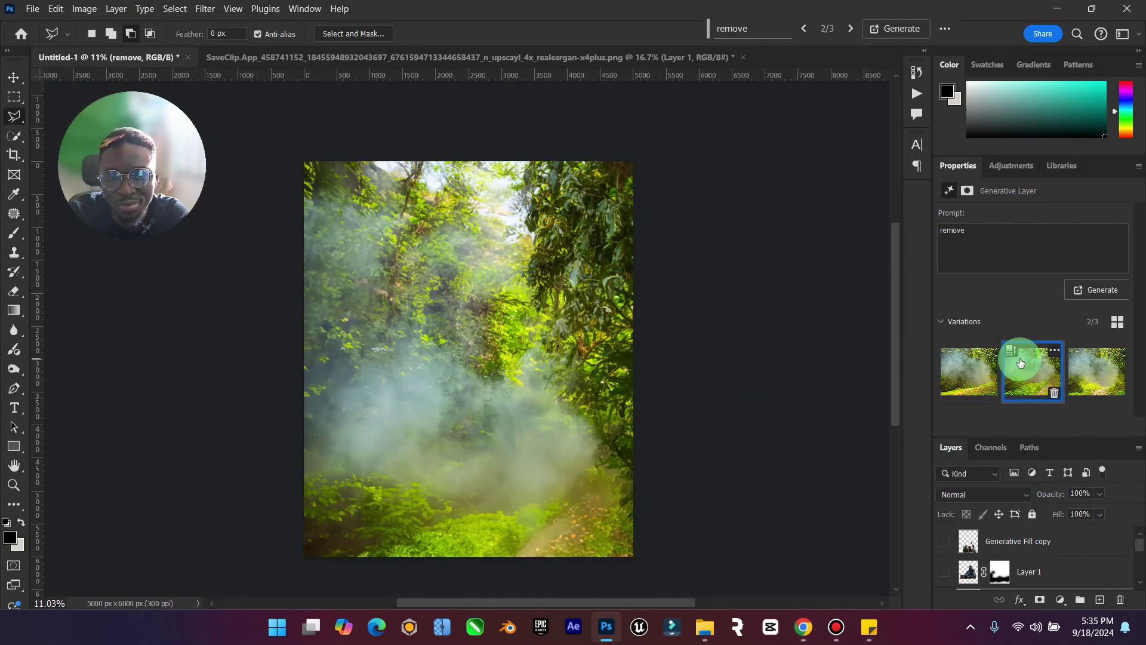
click(1075, 369)
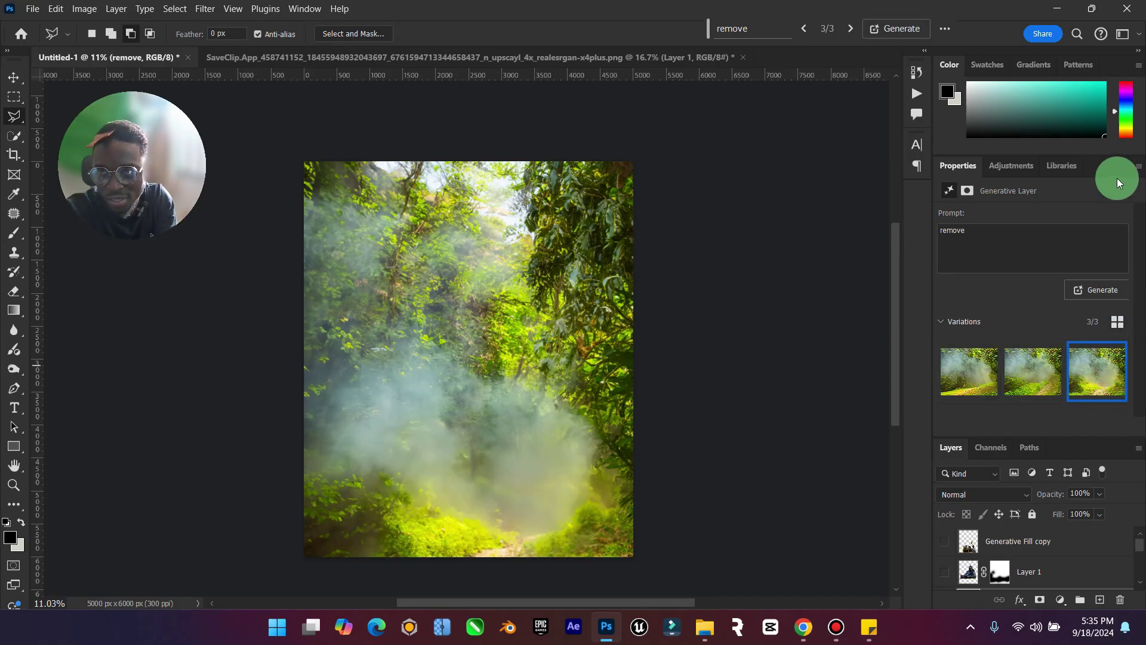
click(1138, 166)
click(1100, 229)
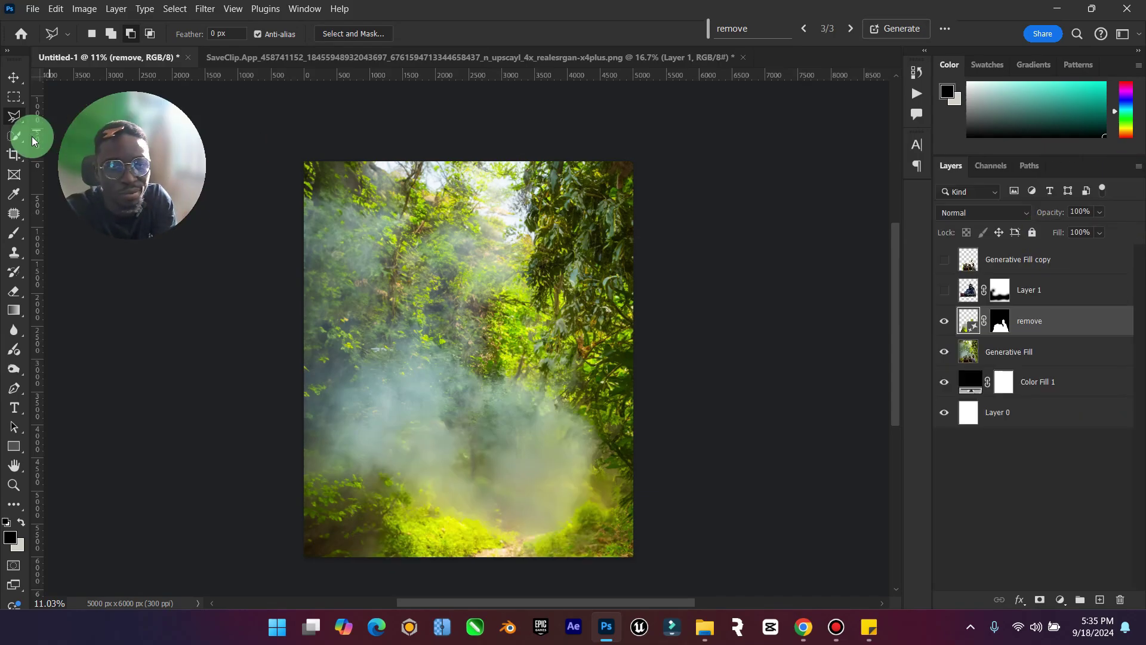
Show the seated man and film crew copy layers again, and move the film crew slightly to the left.
click(13, 77)
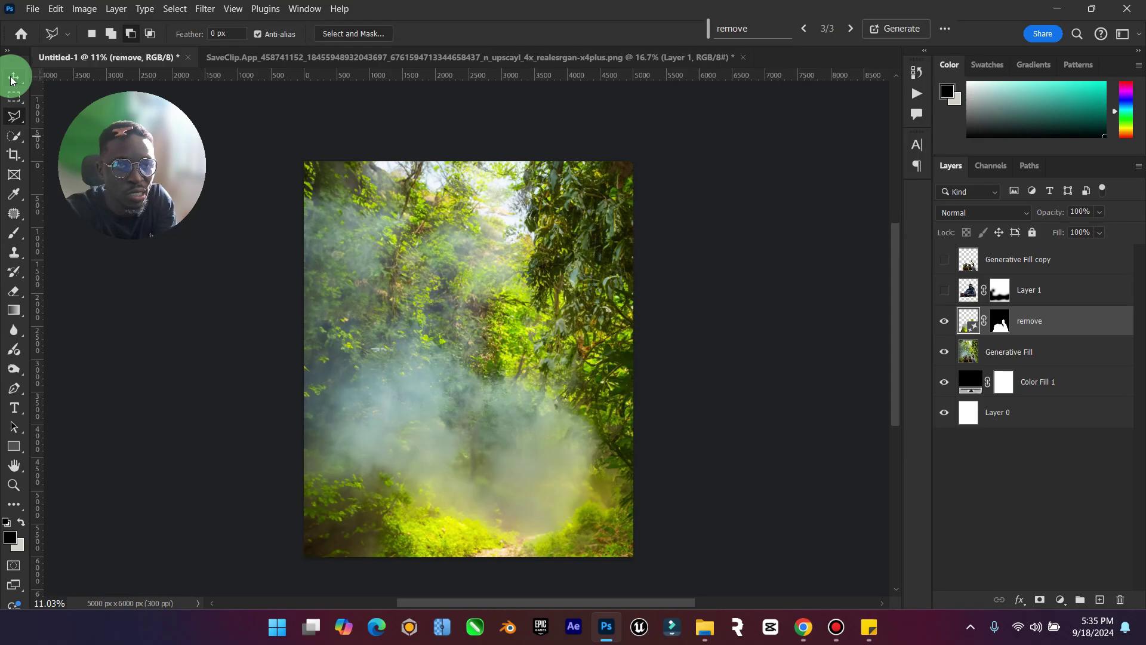
click(934, 323)
click(935, 323)
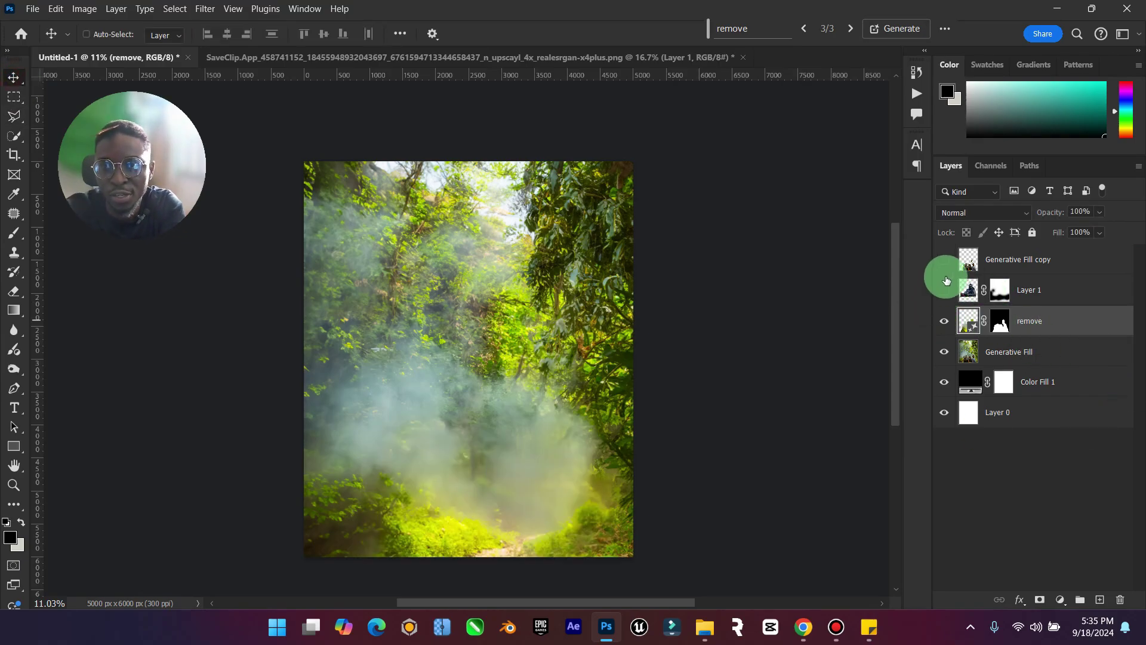
click(943, 293)
click(945, 259)
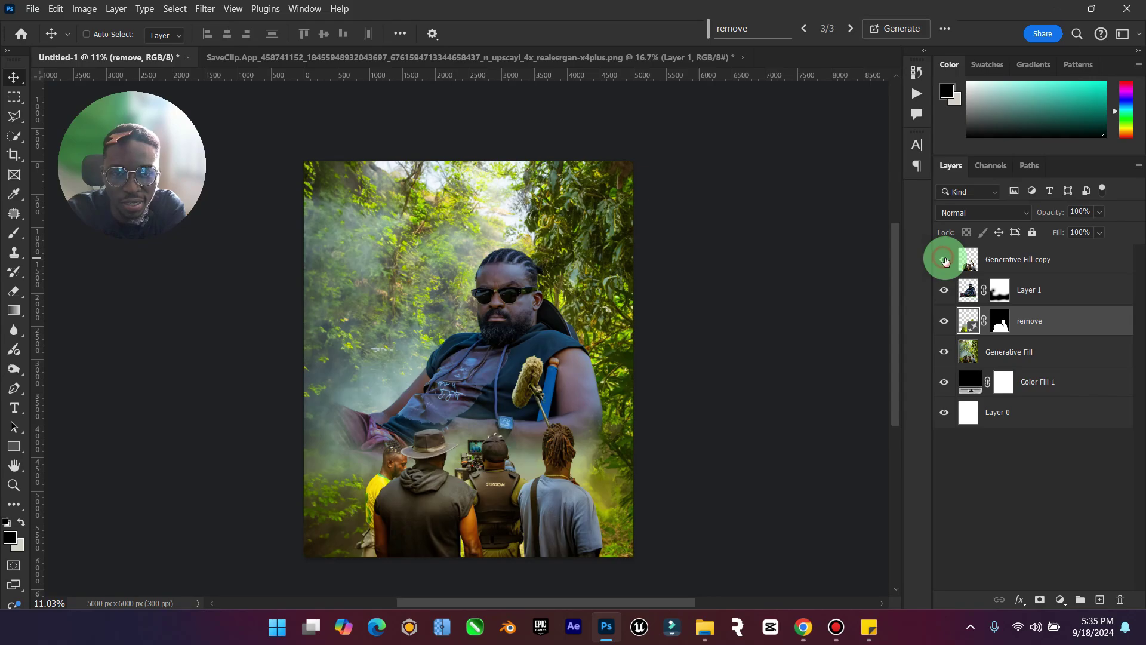
click(1023, 261)
drag(518, 460, 522, 474)
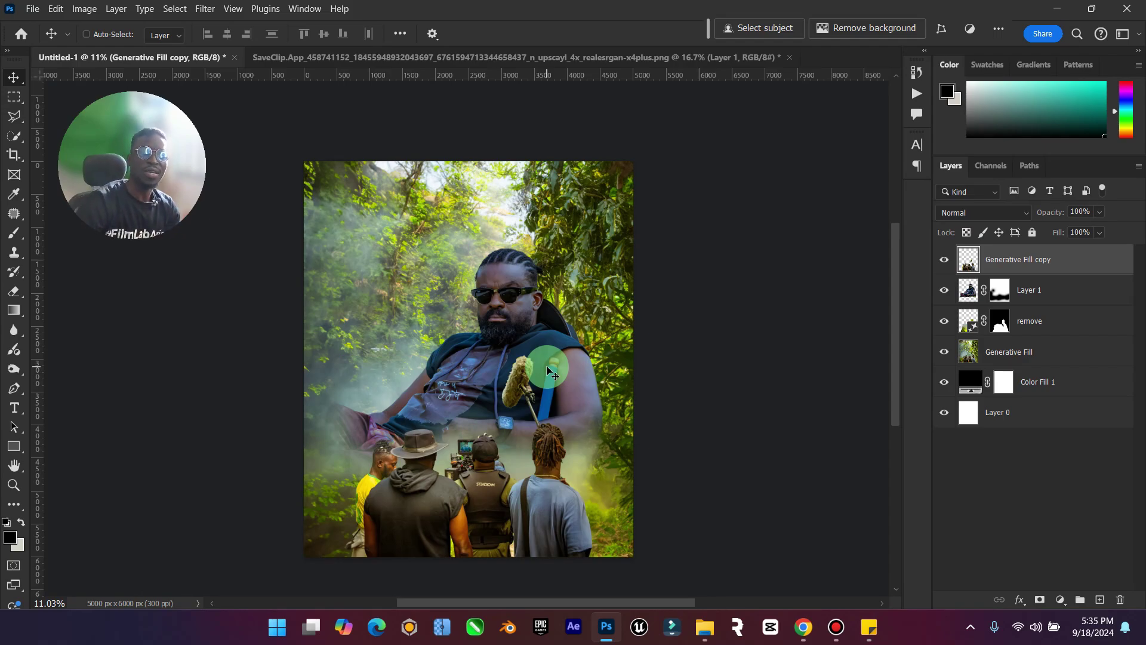
Scale the seated man layer to about 89% and adjust his height above the film crew.
click(1024, 303)
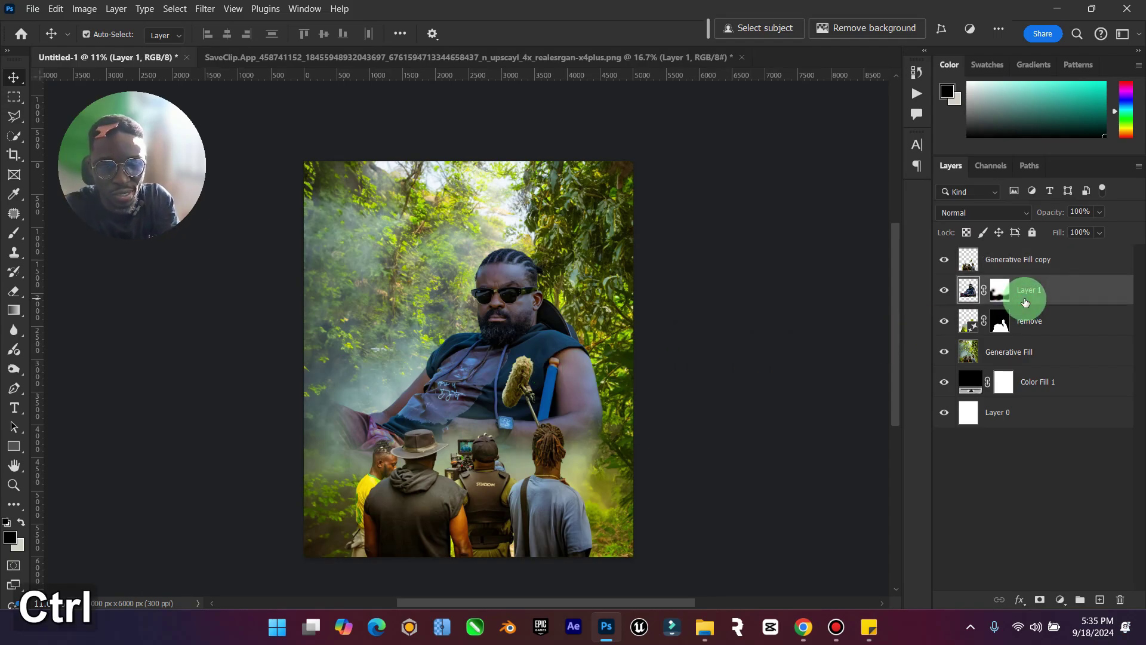
key(ctrl+t)
drag(603, 246, 592, 261)
drag(549, 325, 549, 321)
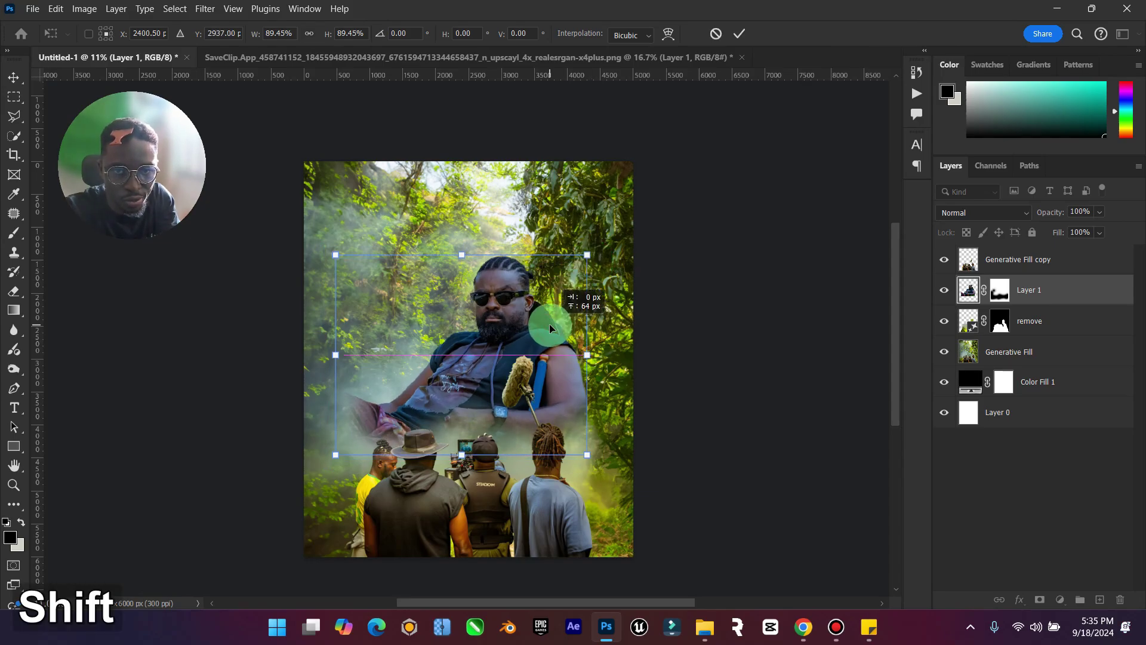
click(892, 28)
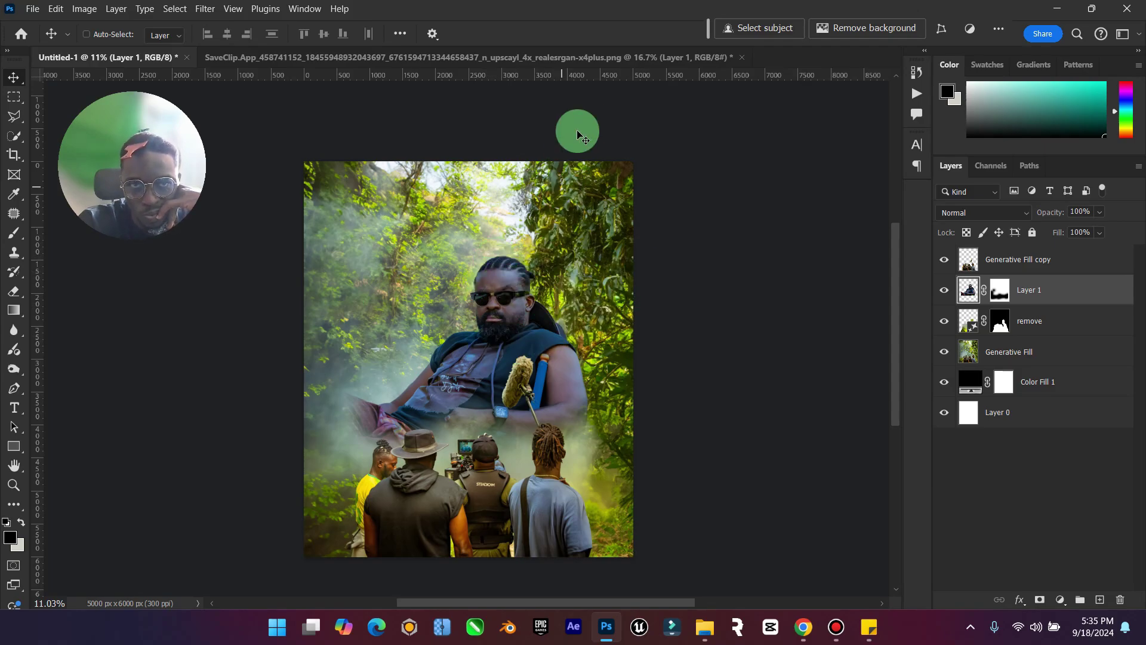
Close the SaveClip source image of the seated man without saving its changes.
click(635, 59)
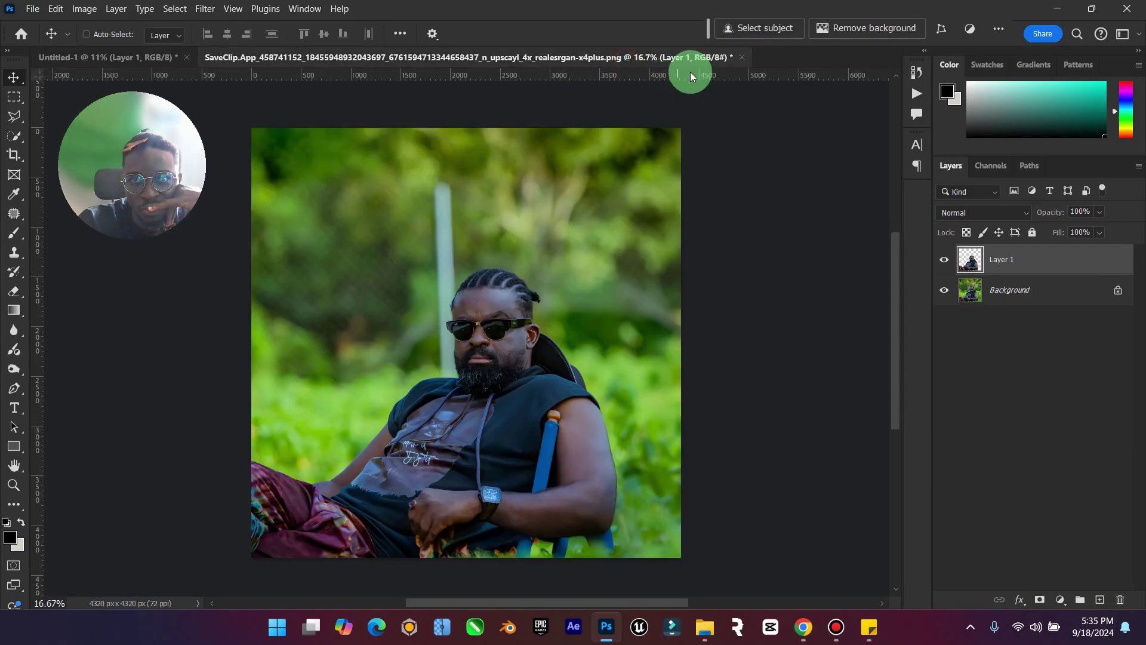
click(744, 57)
click(612, 253)
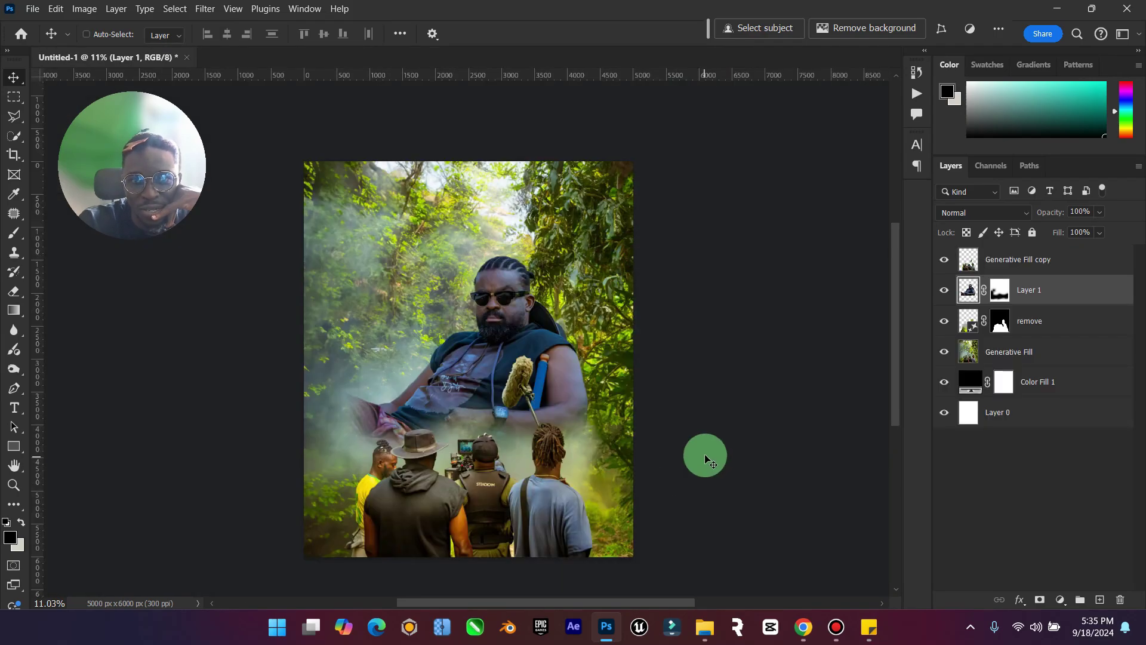
Place the unnamed-1 poster from the Downloads folder into the design and scale it to about 68.56%.
mouse_move(704, 627)
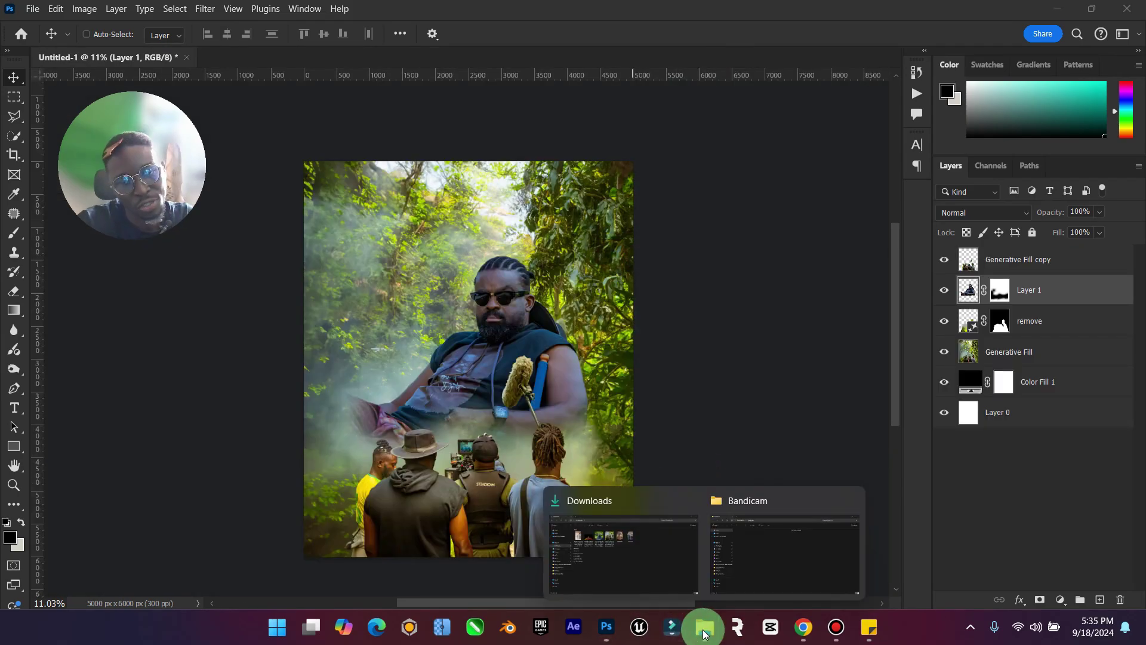
click(584, 546)
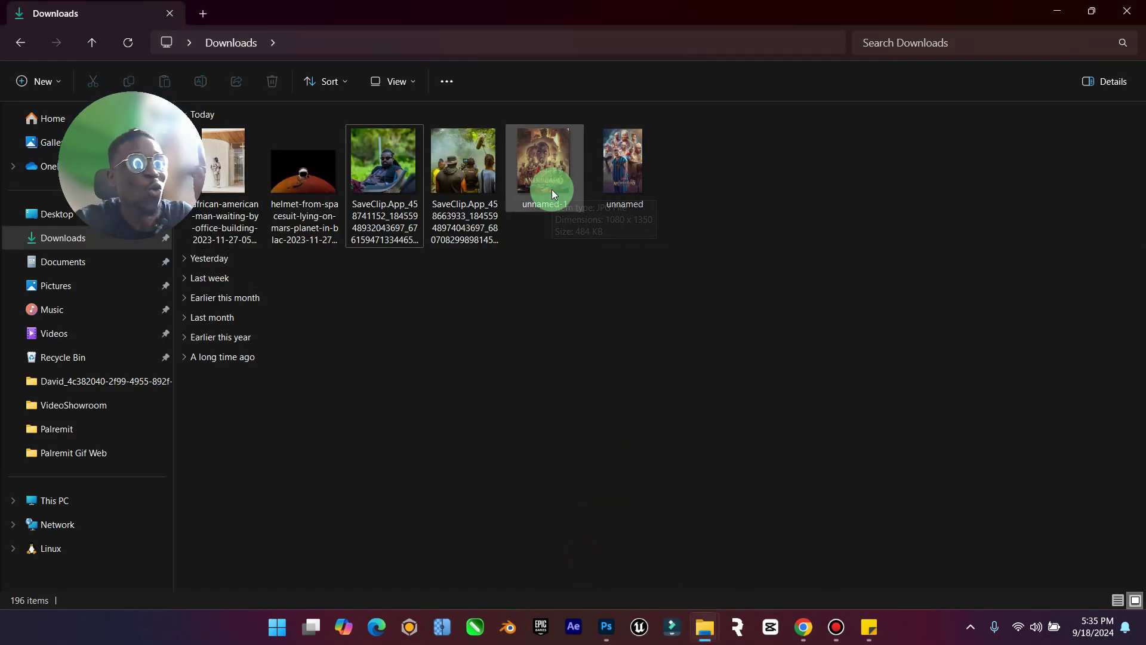
drag(552, 188, 519, 322)
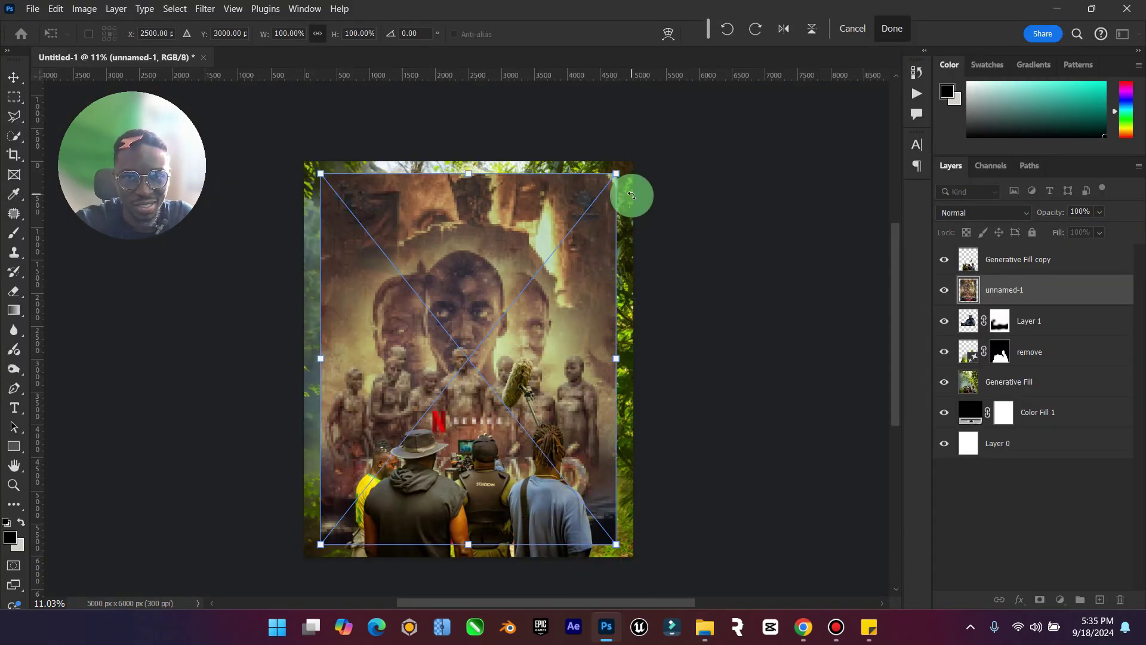
drag(614, 177, 536, 255)
click(904, 30)
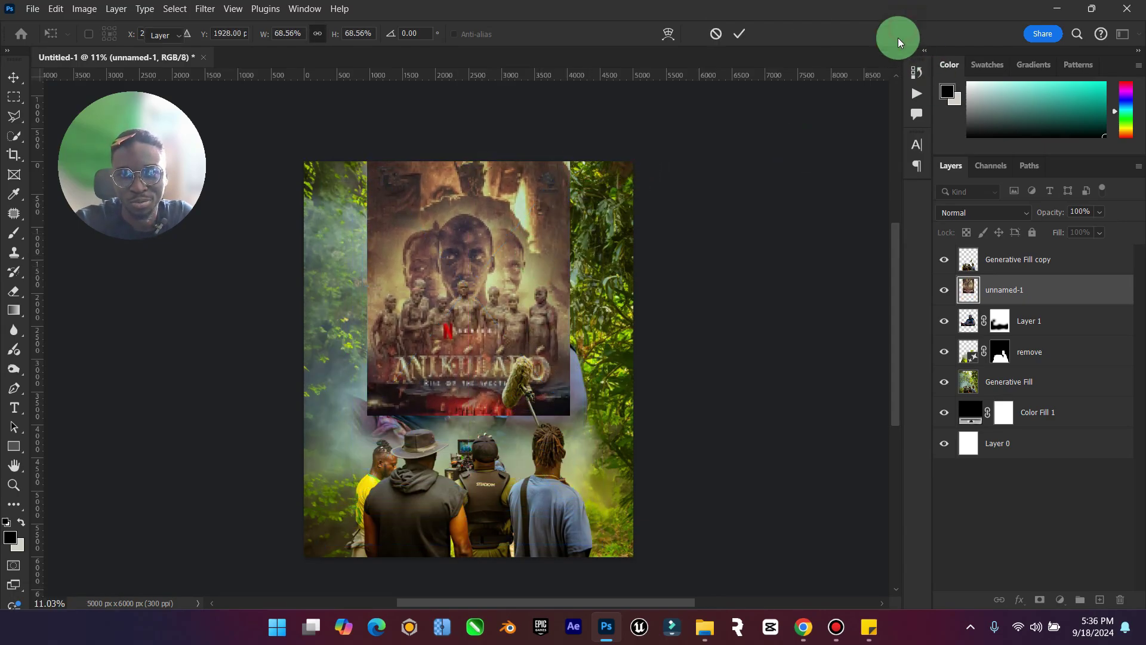
Rasterize the unnamed-1 poster layer and move it below Layer 1 so it sits behind the seated man.
right_click(1005, 289)
click(893, 560)
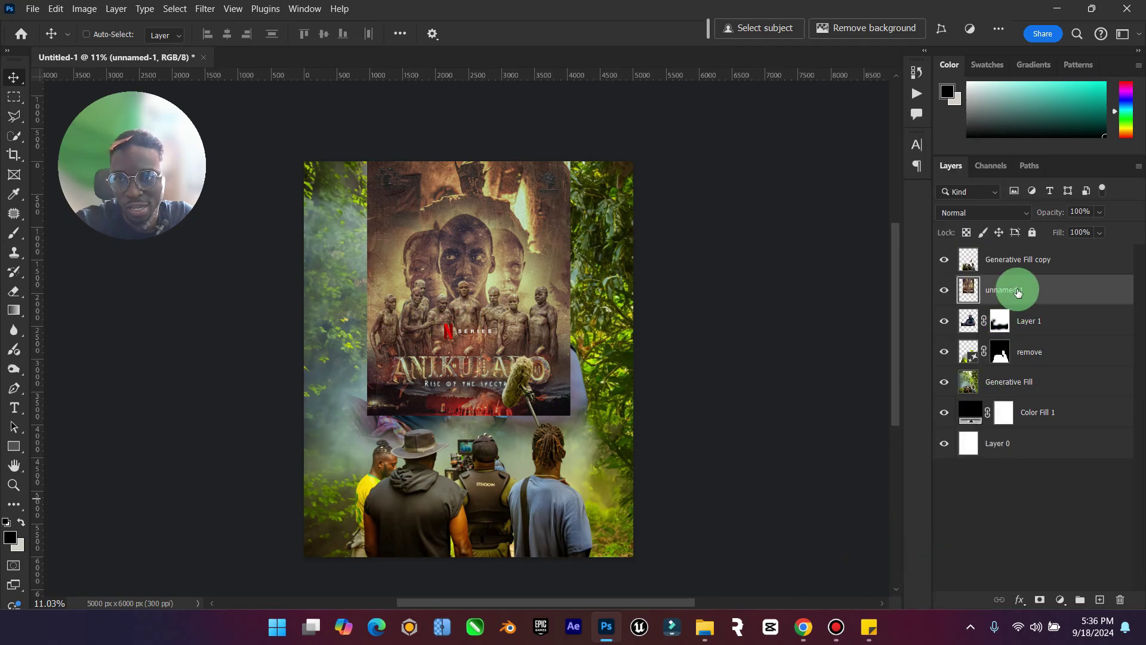
drag(1018, 294, 1034, 335)
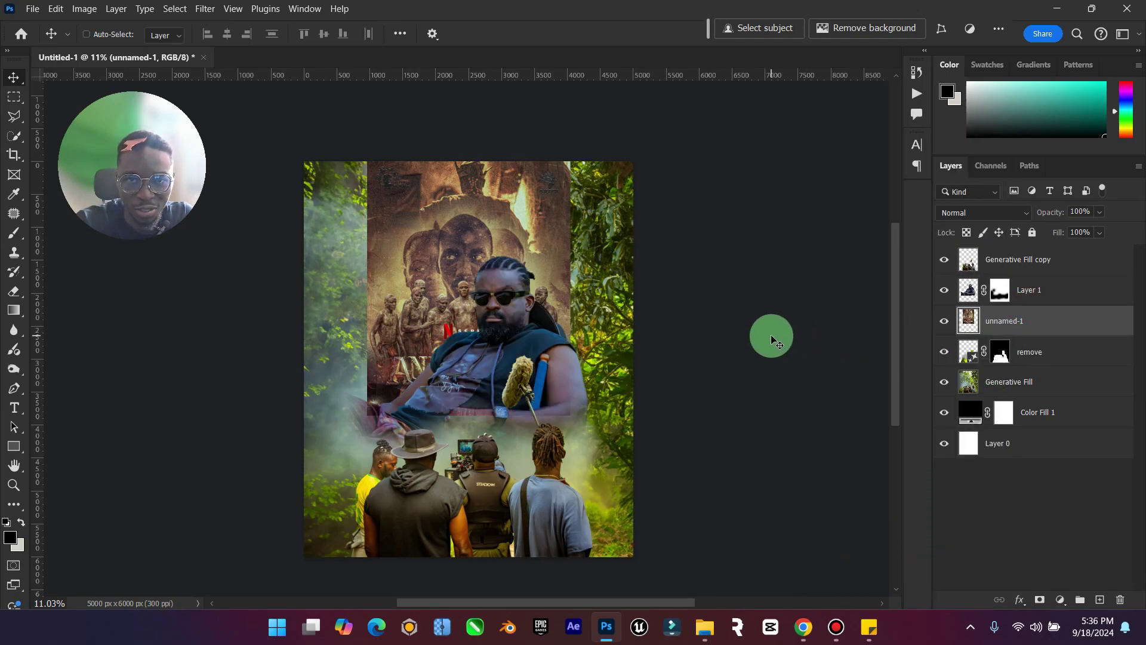
Add a layer mask to the unnamed-1 poster and brush black around its edges to blend them into the forest.
click(1039, 599)
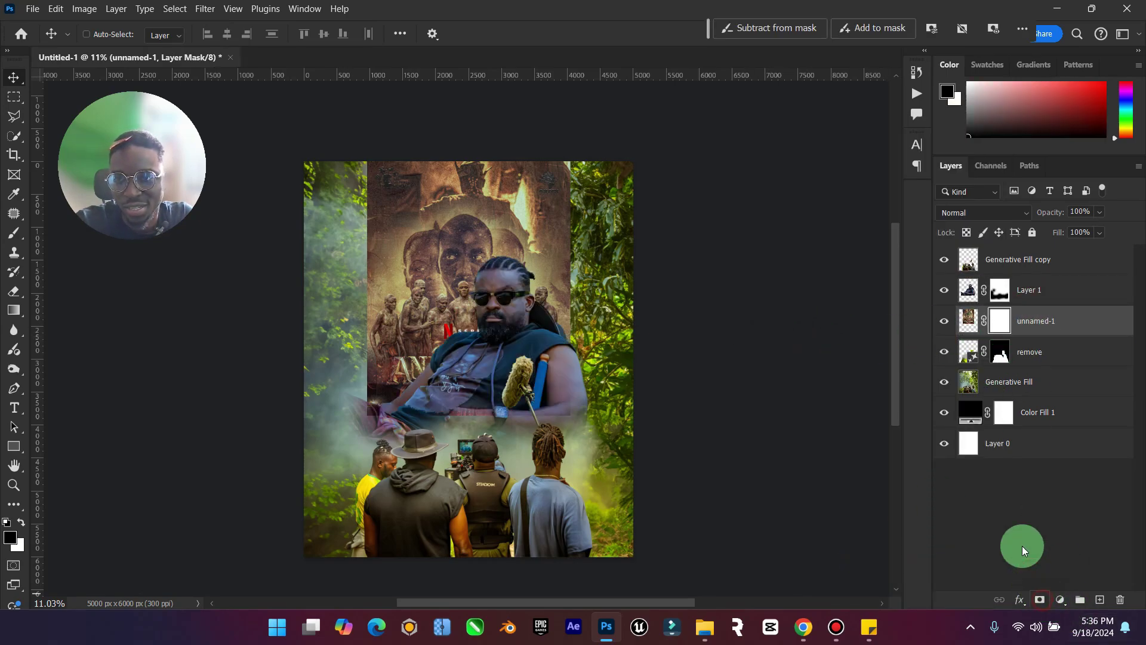
click(10, 234)
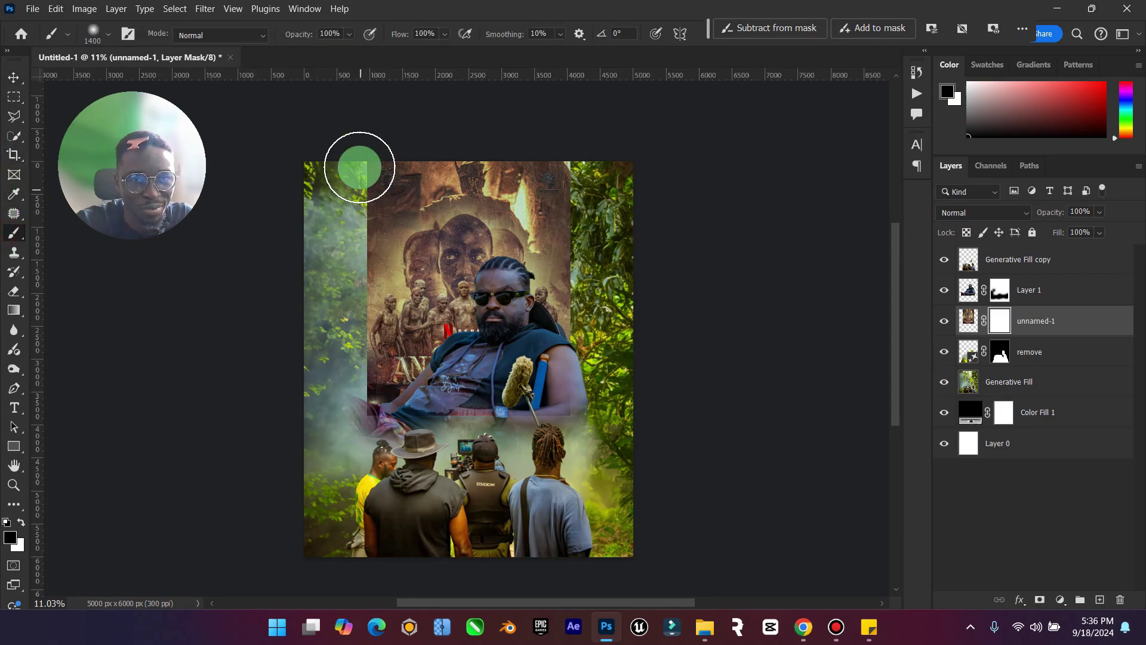
mouse_move(358, 169)
mouse_down()
mouse_move(357, 250)
mouse_move(314, 321)
mouse_move(312, 367)
mouse_move(328, 342)
mouse_move(330, 440)
mouse_move(344, 397)
mouse_move(335, 429)
mouse_move(341, 417)
mouse_move(387, 439)
mouse_move(474, 454)
mouse_move(598, 411)
mouse_move(604, 257)
mouse_move(593, 210)
mouse_move(568, 192)
mouse_move(572, 176)
mouse_move(611, 176)
mouse_move(616, 220)
mouse_up()
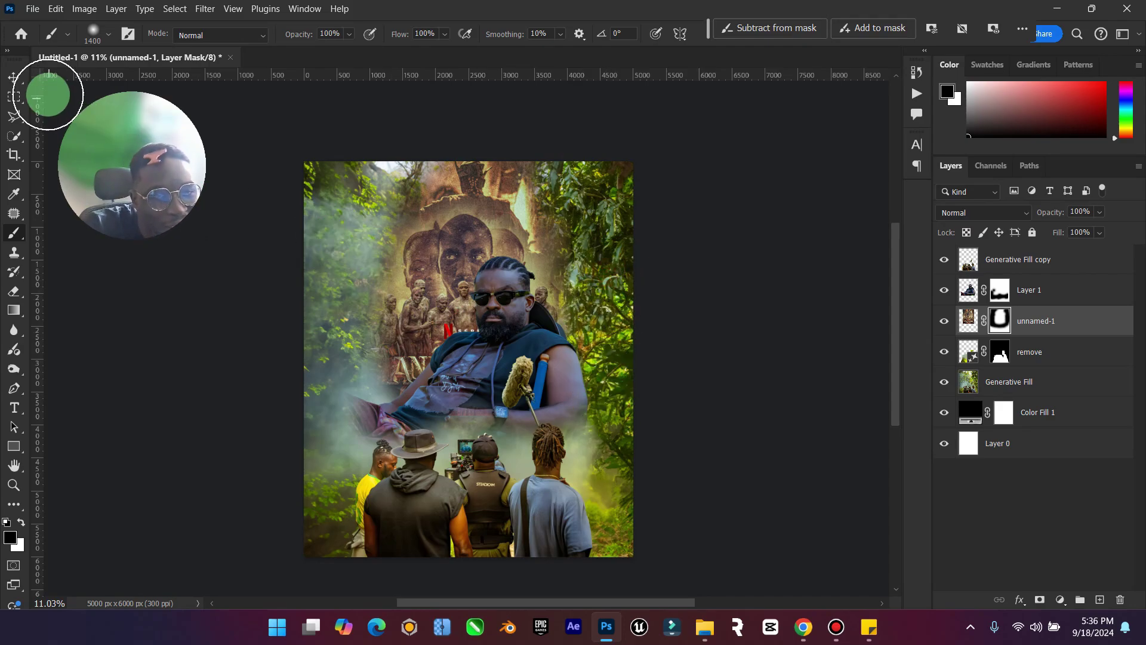
Adjust the masked poster's position and size behind the seated man, and toggle its visibility to check the blend.
click(14, 77)
click(1047, 320)
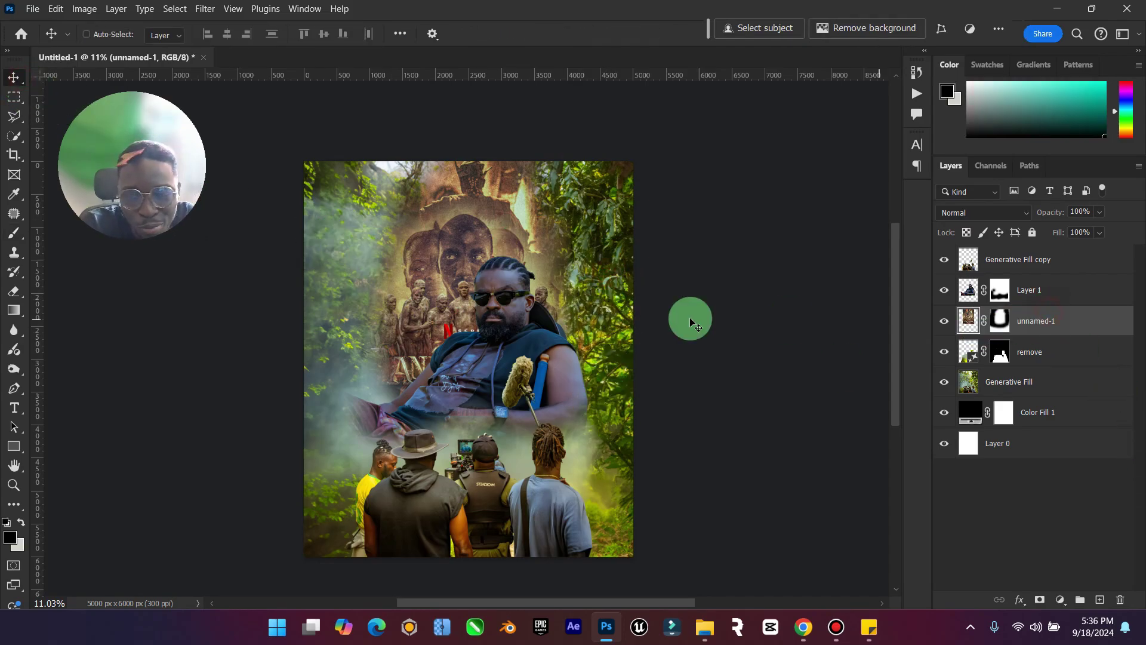
drag(578, 281, 578, 257)
key(ctrl+t)
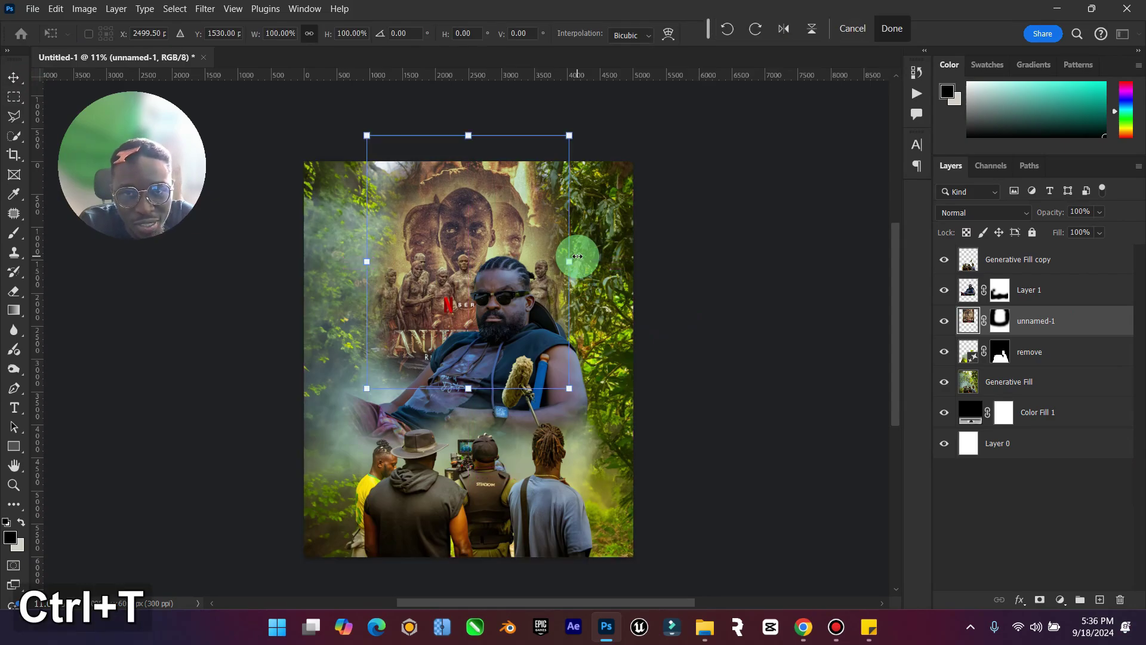
mouse_move(570, 136)
mouse_down()
mouse_move(557, 159)
mouse_move(583, 146)
mouse_up()
key(Return)
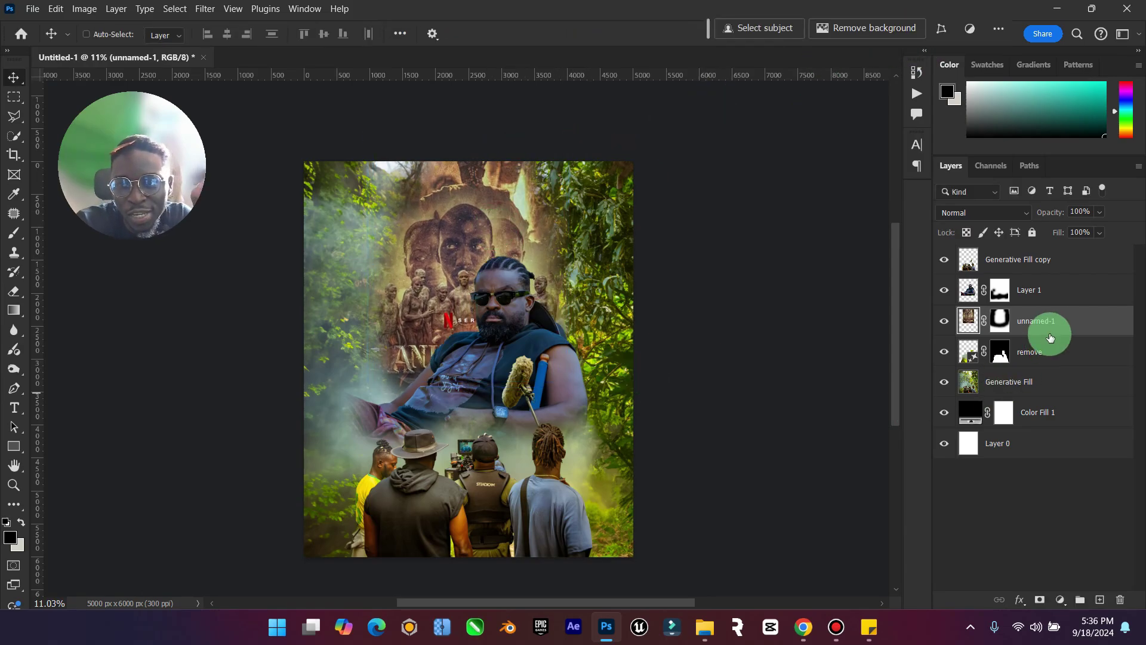
click(941, 322)
click(946, 324)
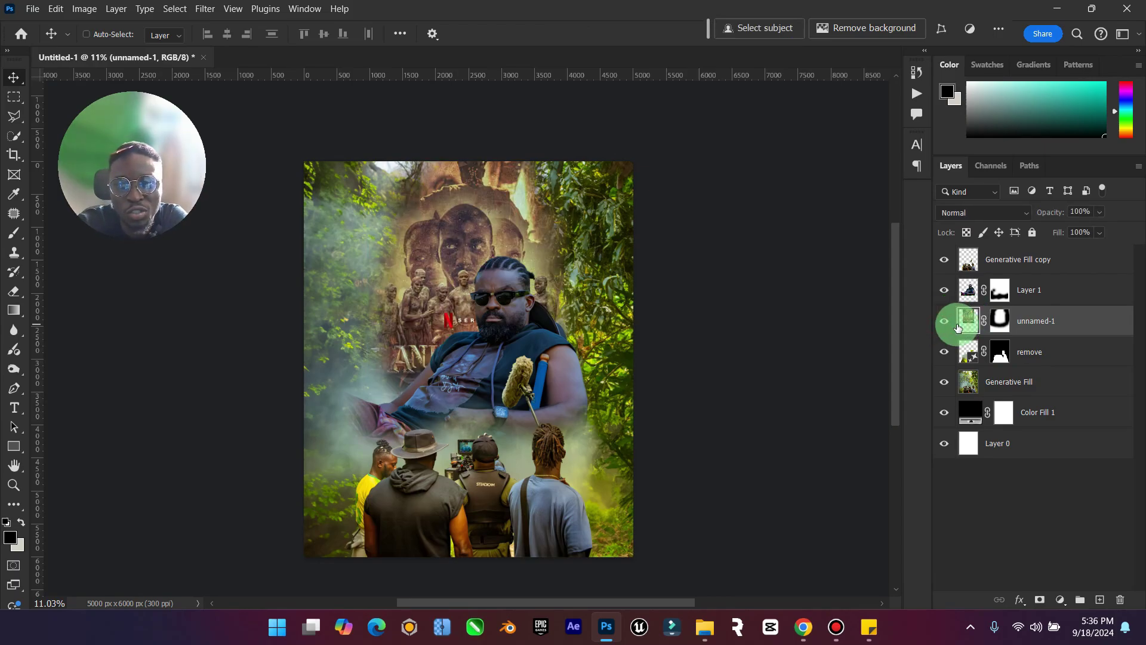
Open Match Color for the unnamed-1 layer with Untitled-1 as source and Generative Fill copy as source layer.
click(88, 9)
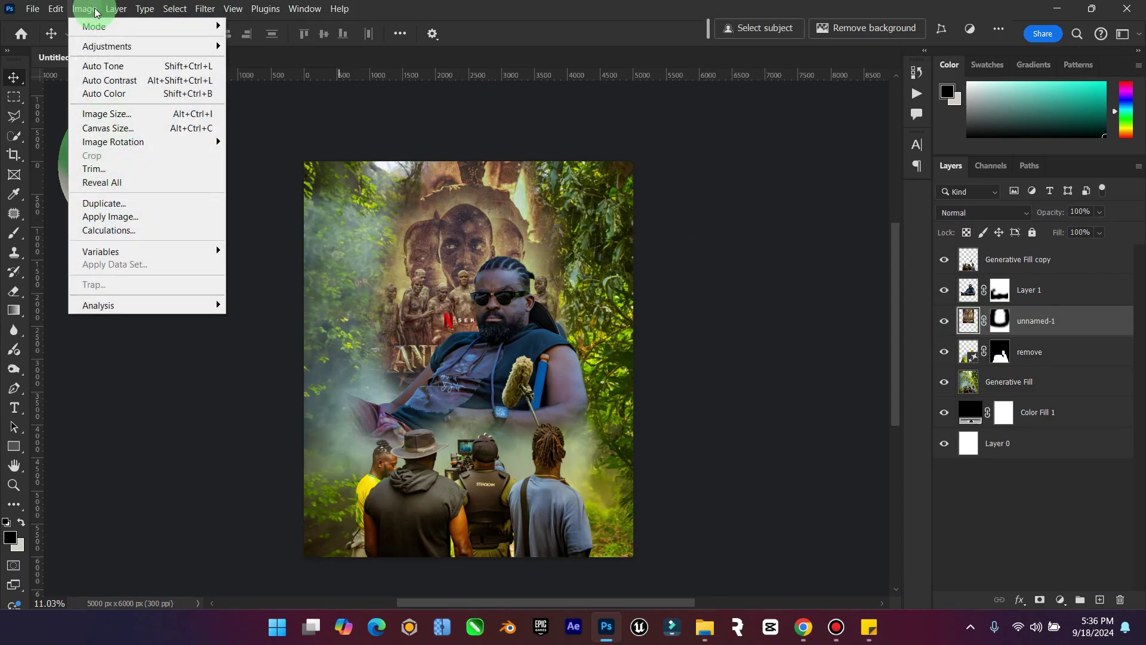
click(82, 11)
click(92, 13)
mouse_move(182, 48)
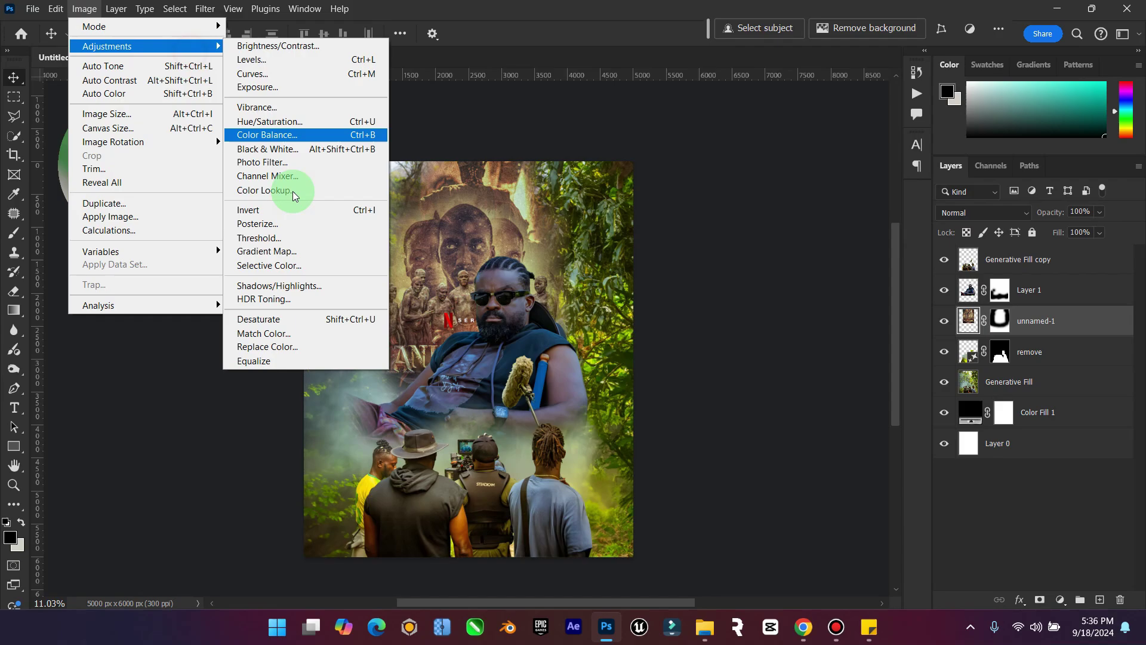
click(308, 332)
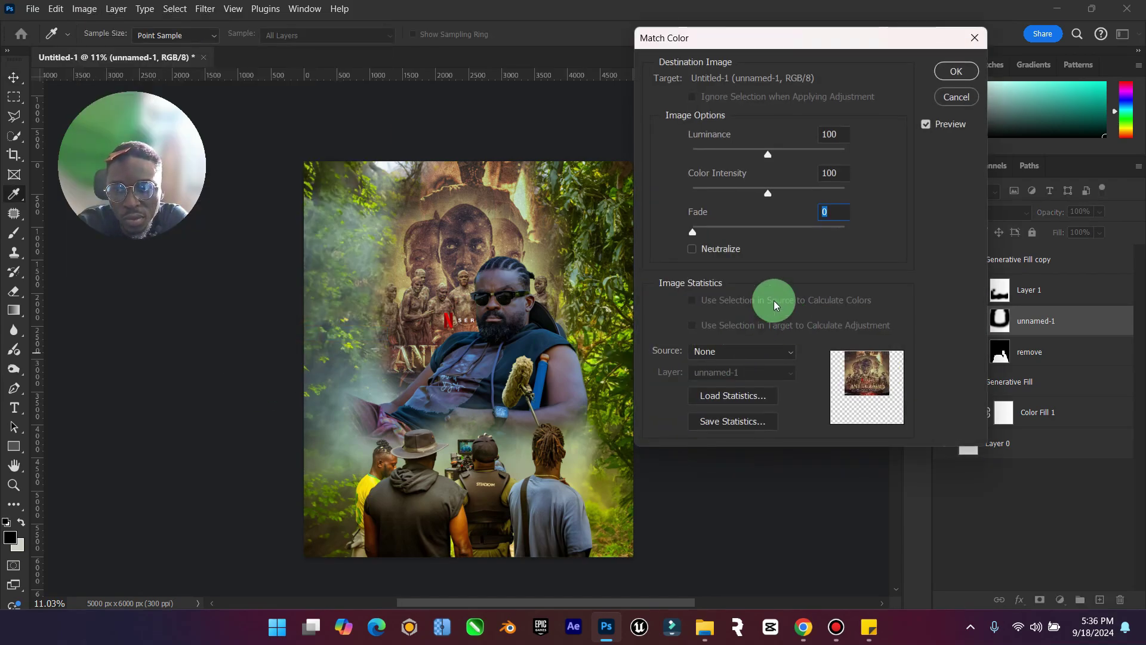
drag(830, 33, 650, 47)
click(593, 341)
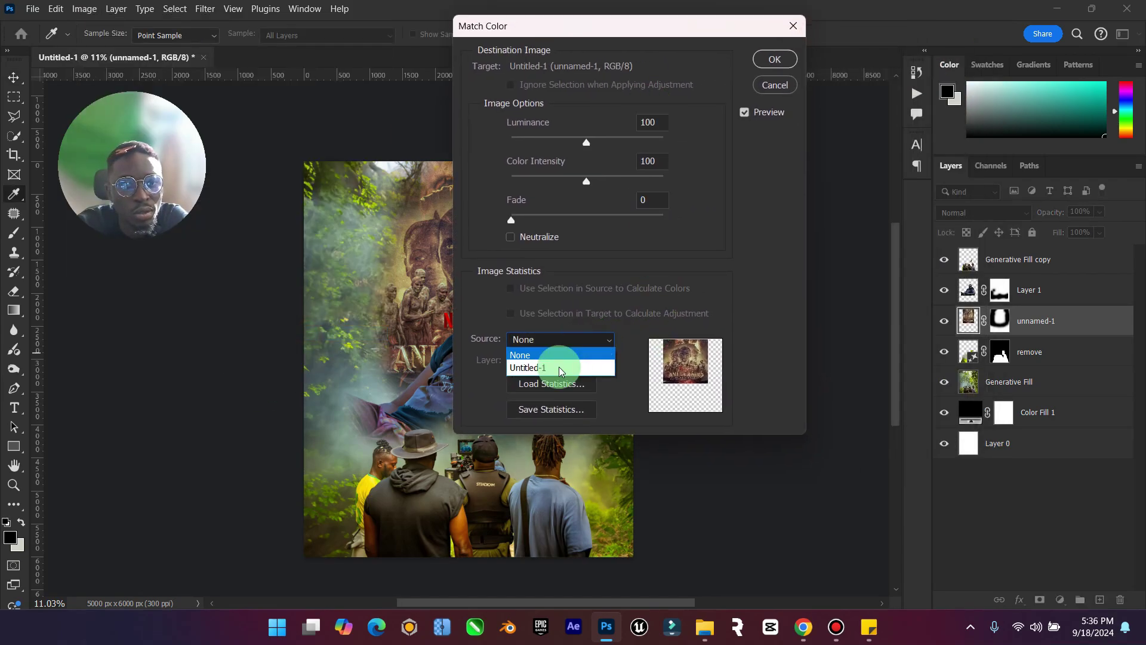
click(558, 370)
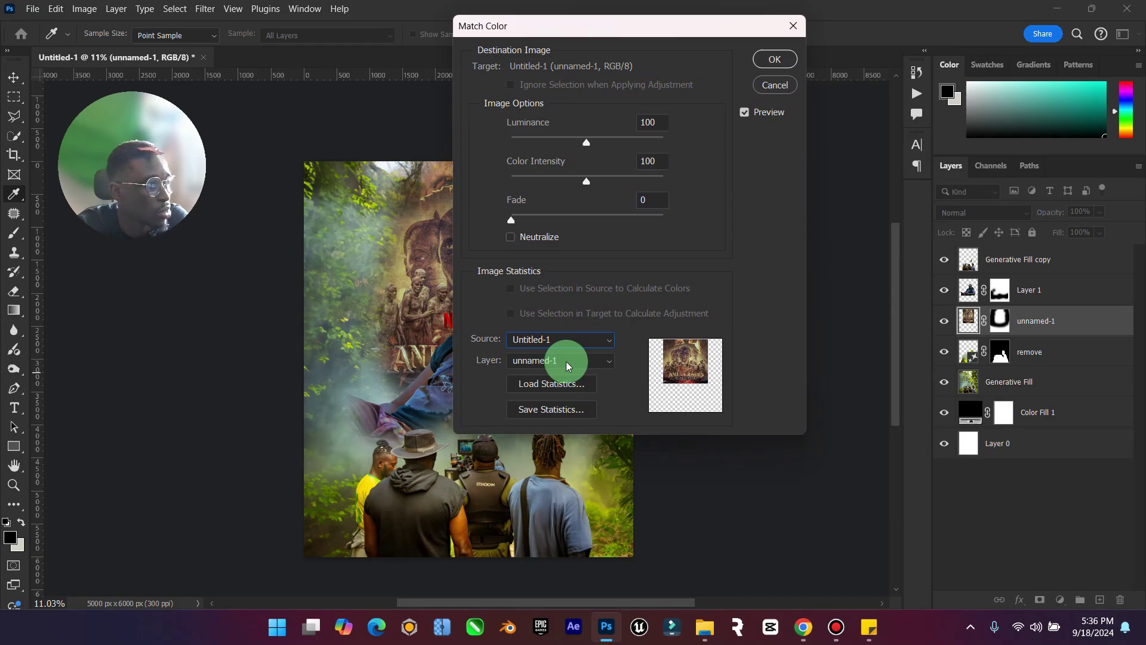
click(595, 361)
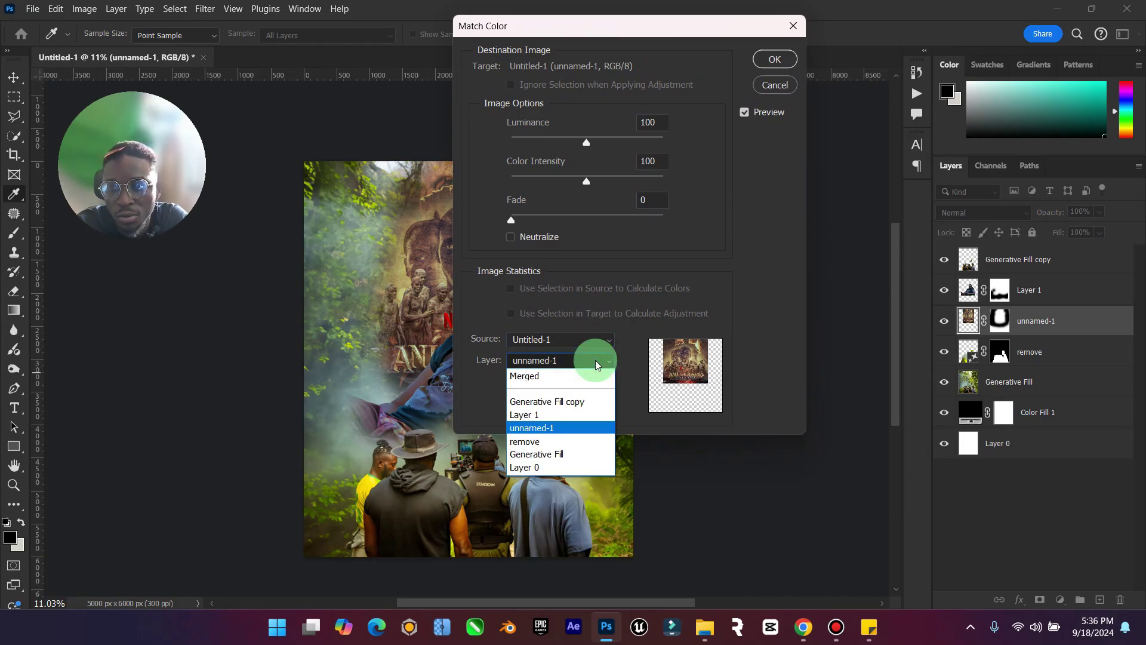
click(574, 401)
drag(652, 34, 857, 28)
Set the Match Color luminance to 189, color intensity to 136 and fade to 39, and apply it.
drag(792, 135, 857, 140)
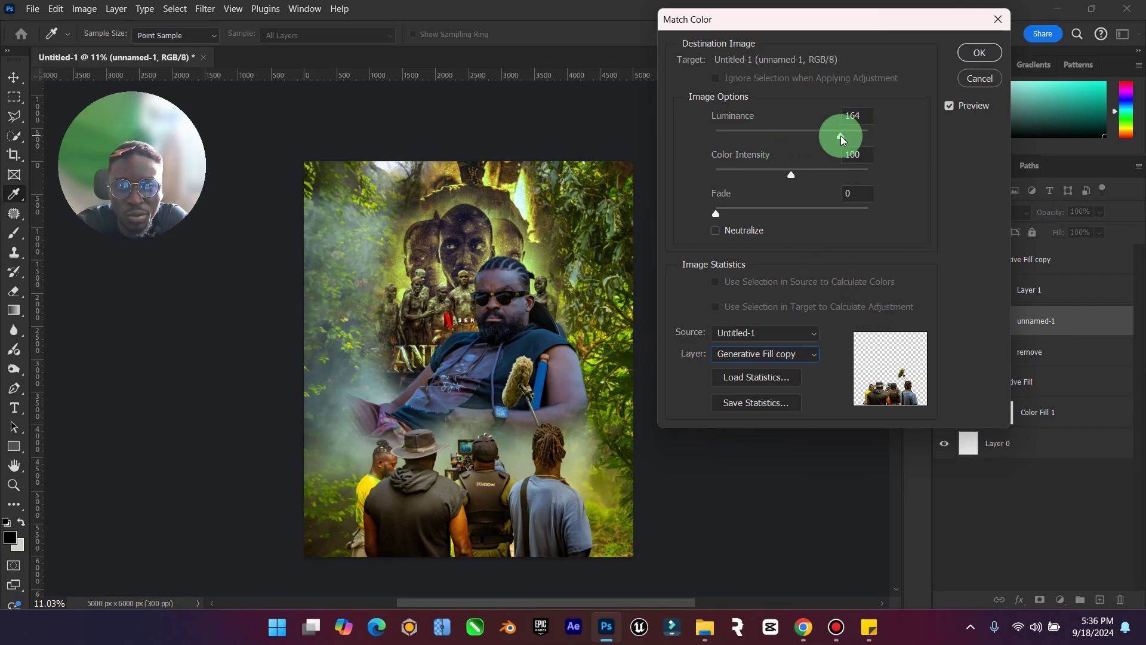
mouse_move(789, 177)
mouse_down()
mouse_move(743, 172)
mouse_move(776, 174)
mouse_up()
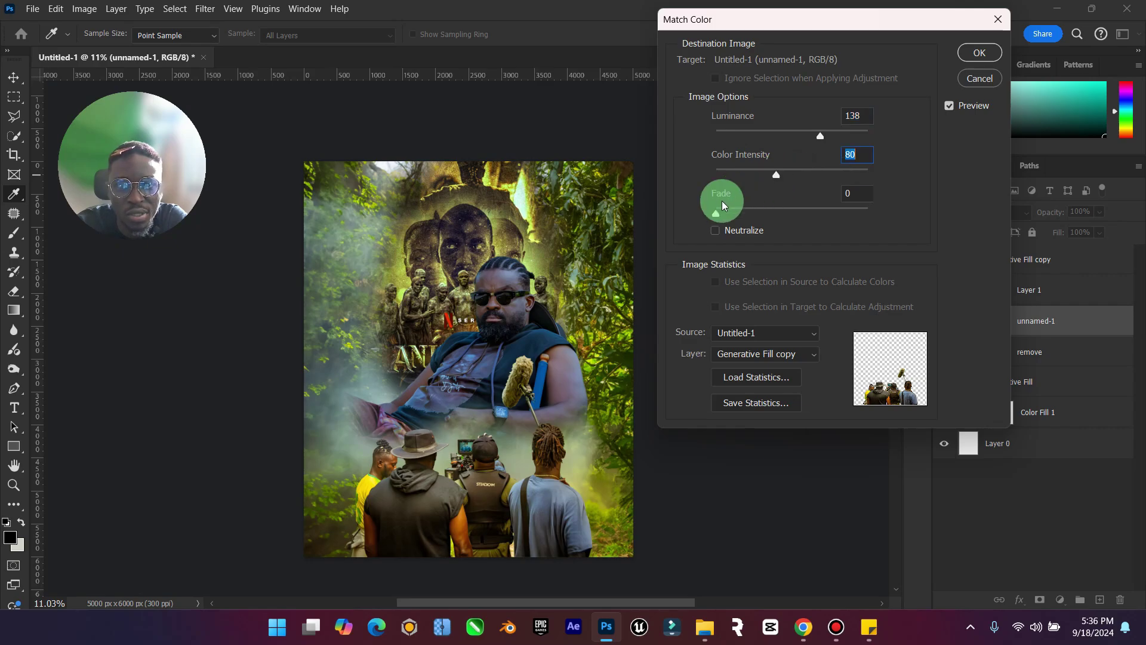
drag(717, 216, 800, 216)
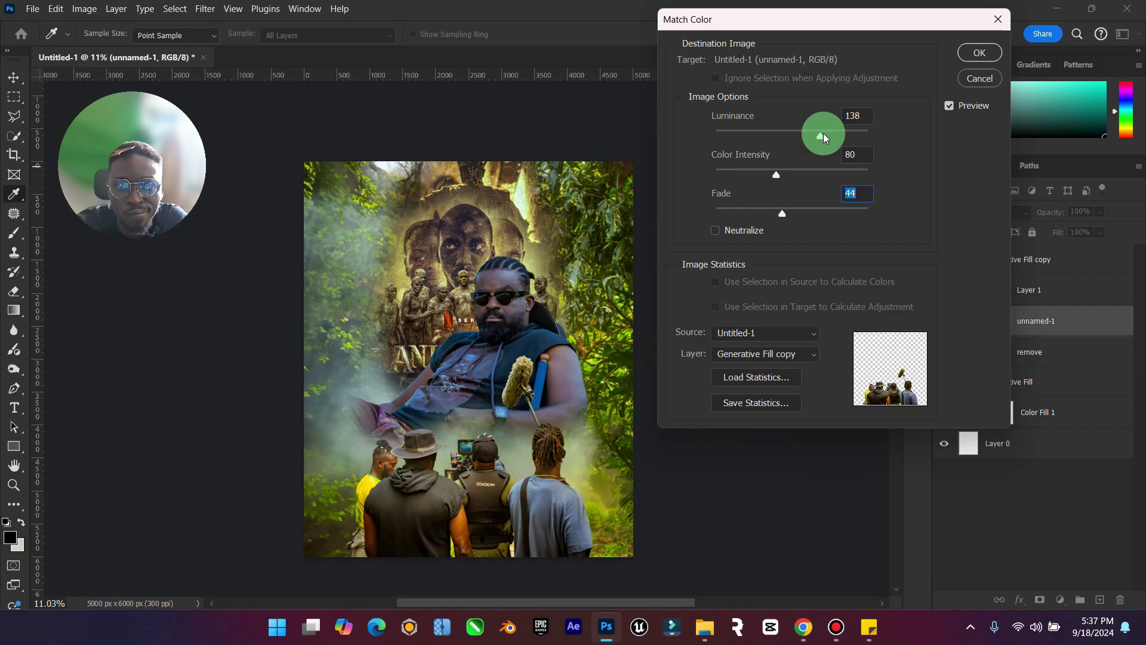
drag(824, 138, 865, 143)
drag(786, 187, 822, 176)
mouse_move(781, 213)
mouse_down()
mouse_move(827, 217)
mouse_move(776, 213)
mouse_up()
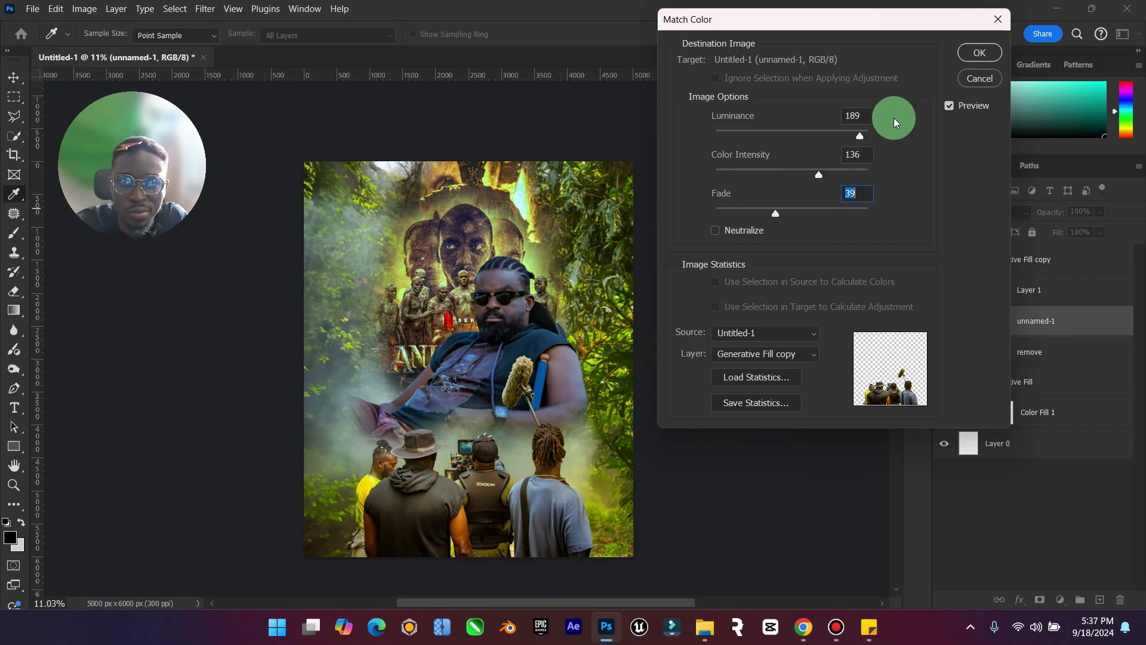
click(977, 55)
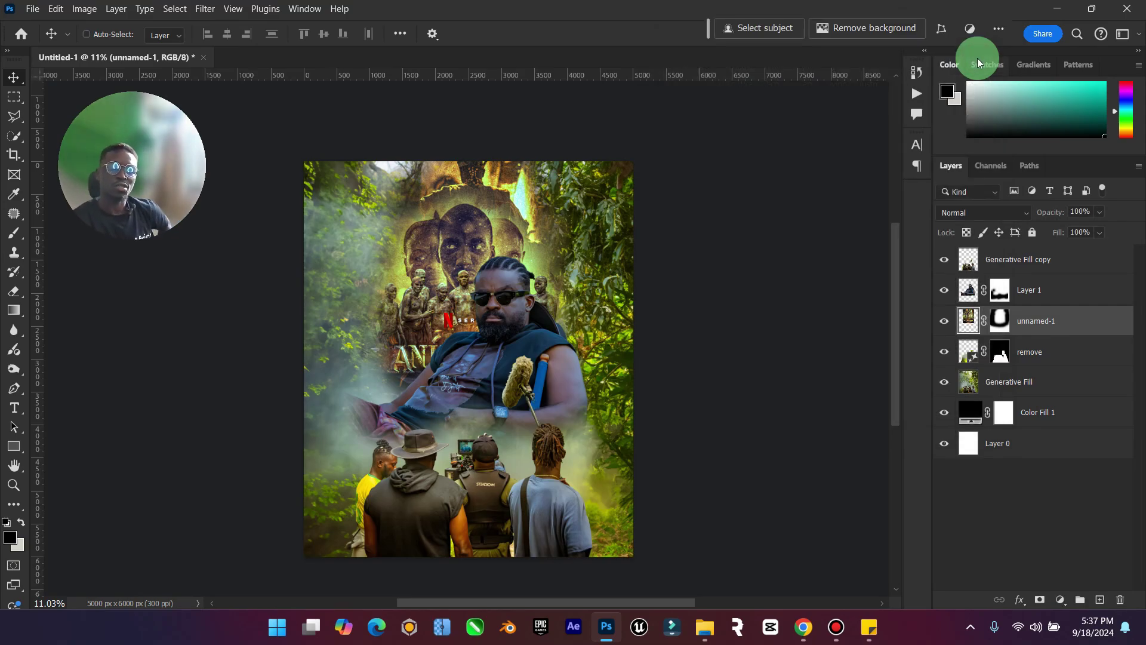
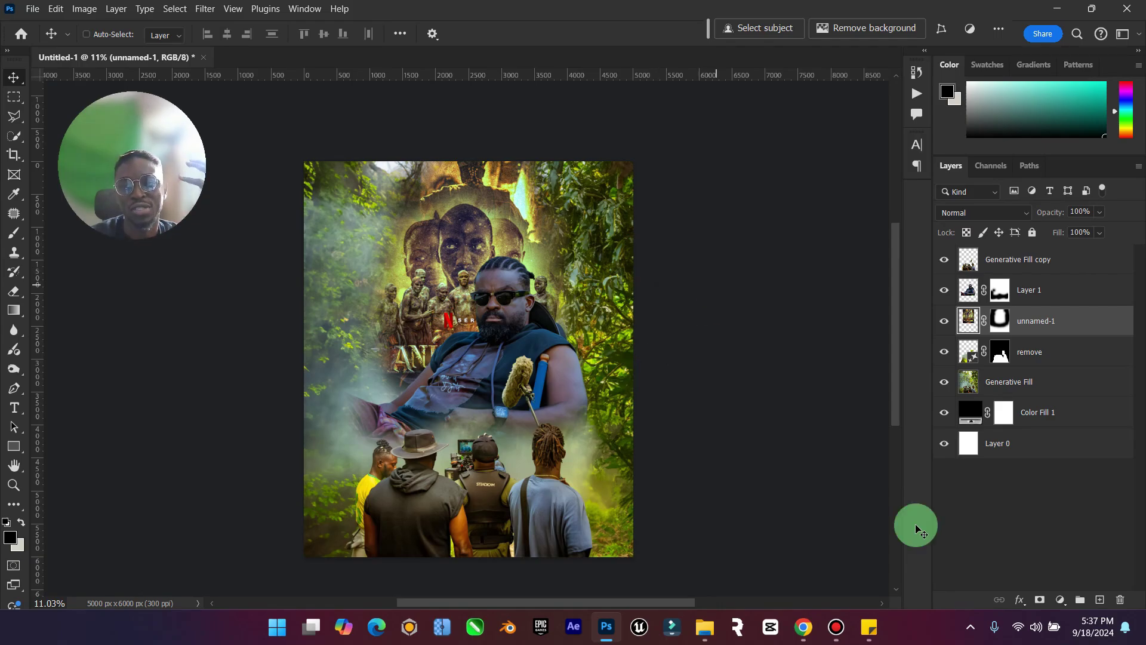
Duplicate the Generative Fill forest background layer.
click(1080, 385)
key(ctrl)
key(ctrl+j)
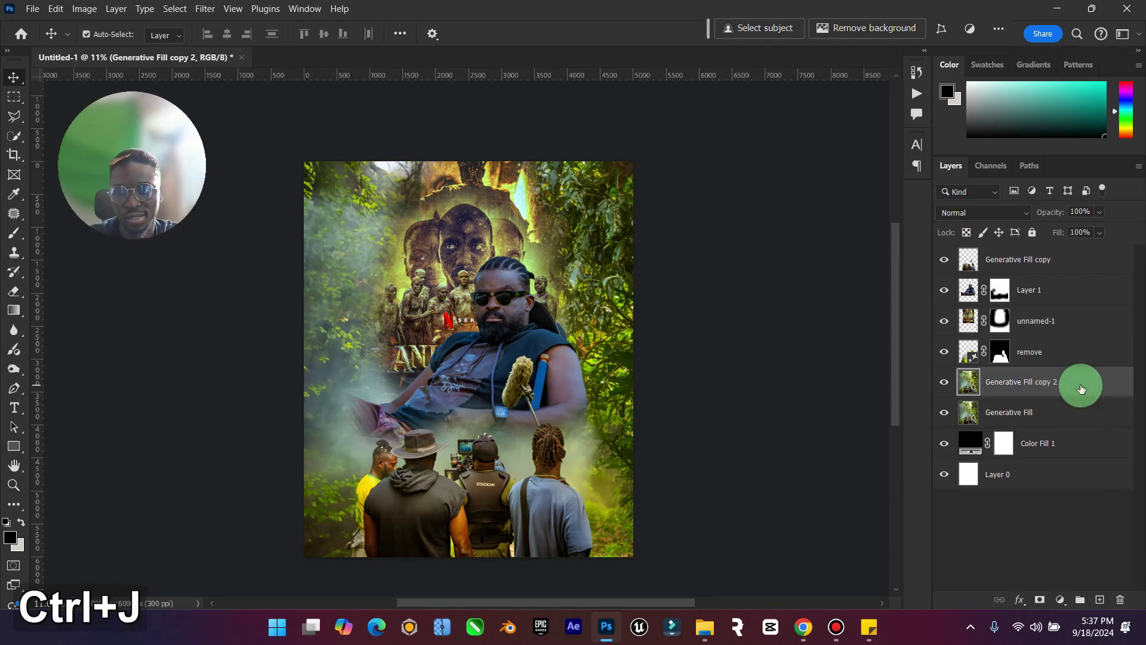
Apply a Gaussian Blur to the Generative Fill copy 2 layer to soften the forest background.
click(175, 9)
click(206, 7)
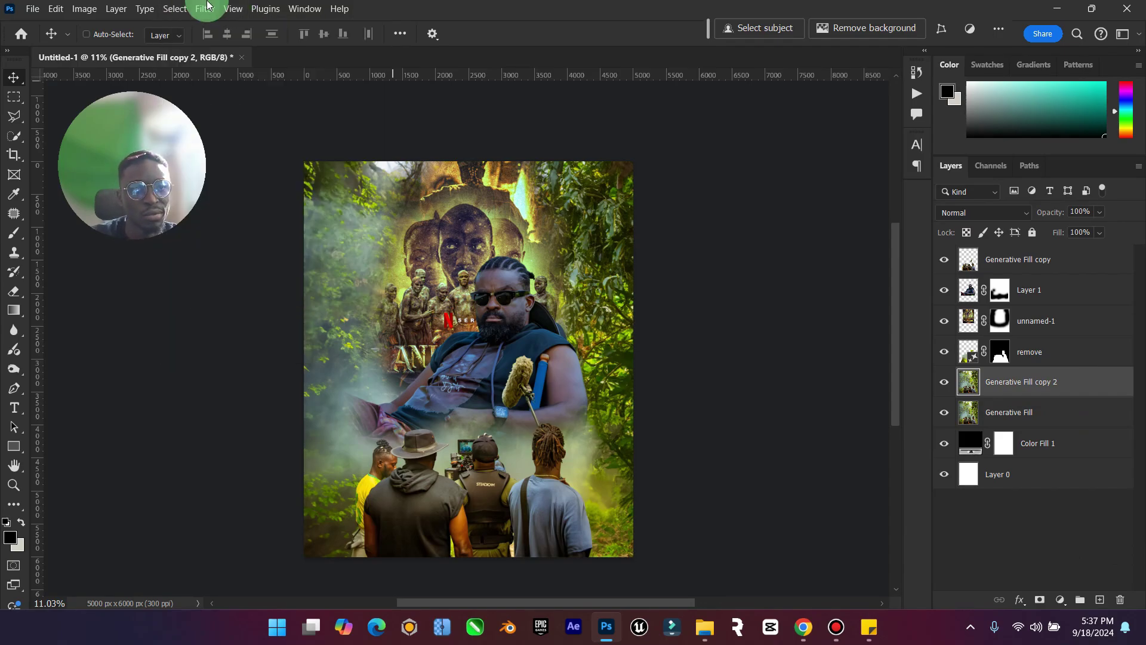
click(204, 7)
mouse_move(348, 189)
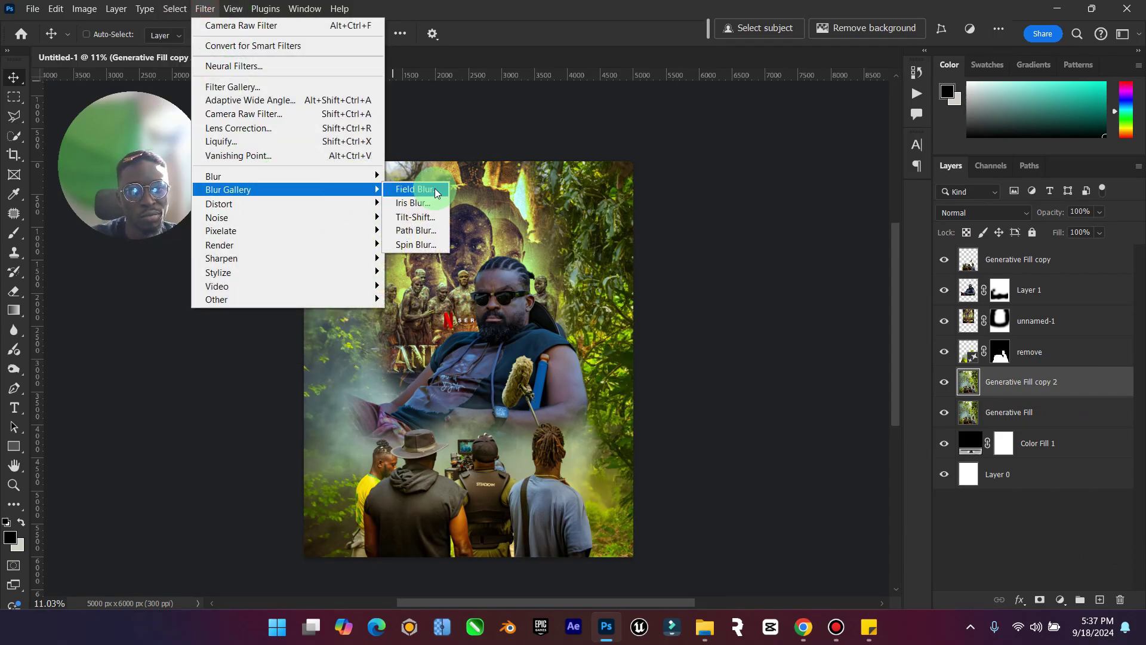
click(424, 228)
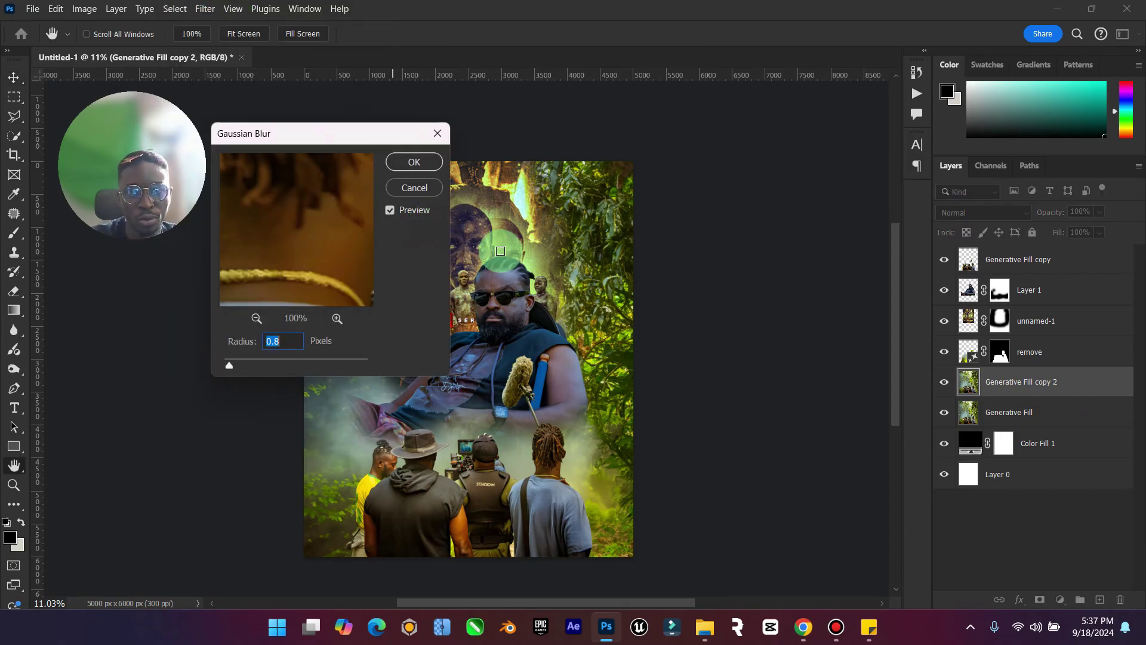
drag(346, 131, 878, 147)
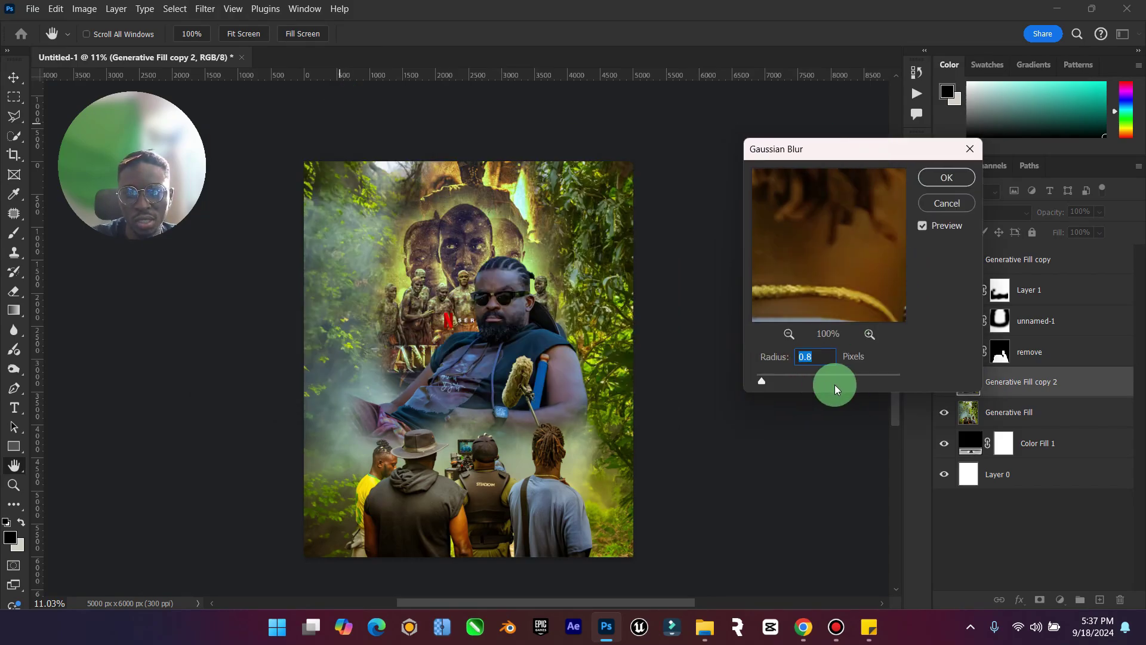
mouse_move(834, 384)
mouse_down()
mouse_move(858, 379)
mouse_move(782, 371)
mouse_move(816, 380)
mouse_up()
click(947, 178)
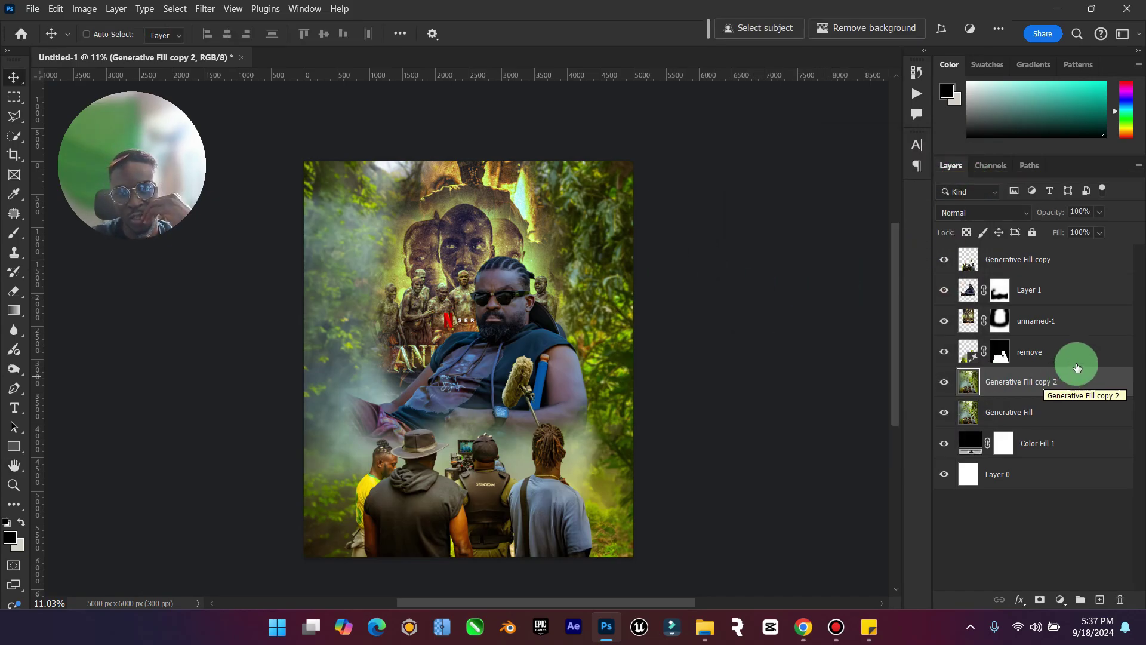
Open Match Color for Layer 1 with Untitled-1 as source and Generative Fill copy 2 as source layer.
click(934, 291)
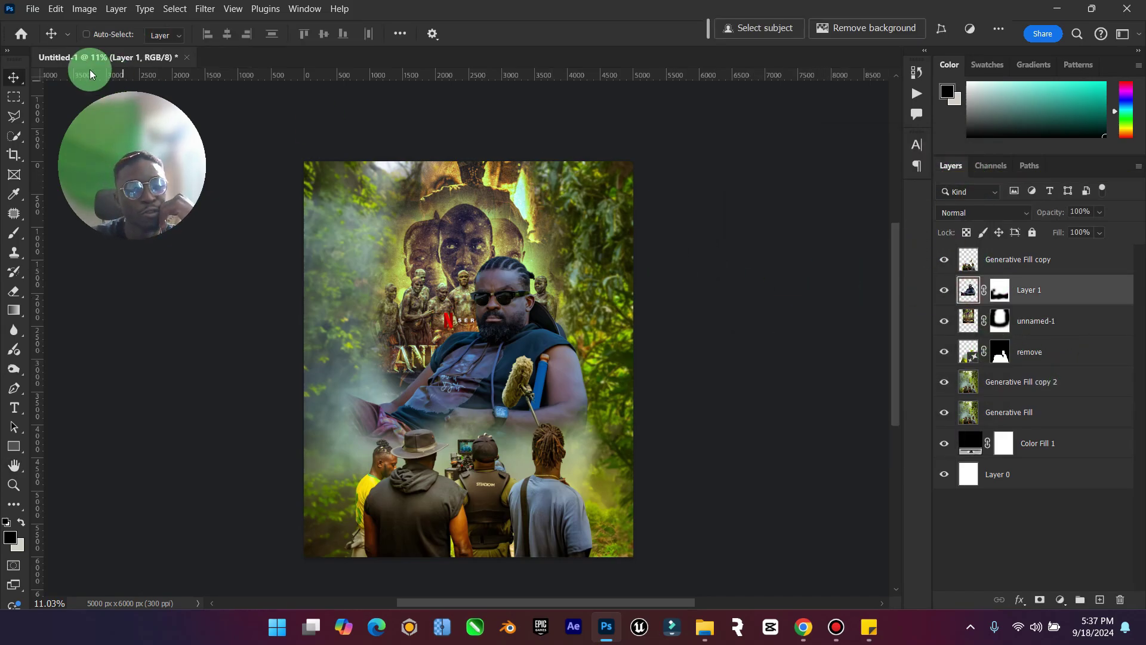
click(85, 9)
mouse_move(133, 46)
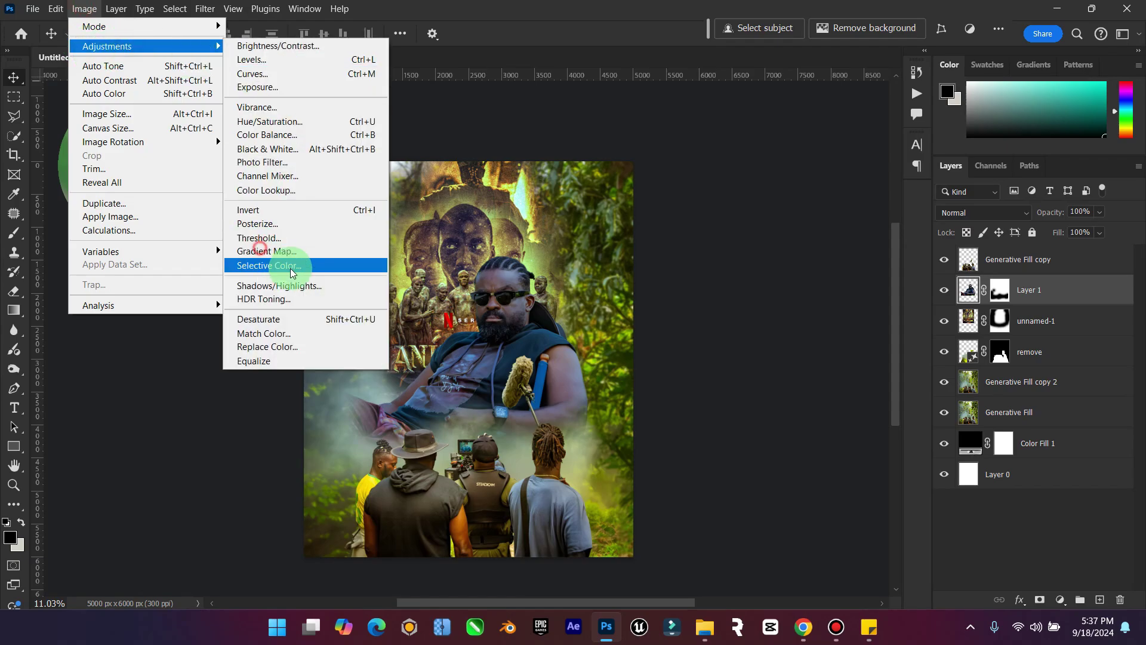
click(296, 332)
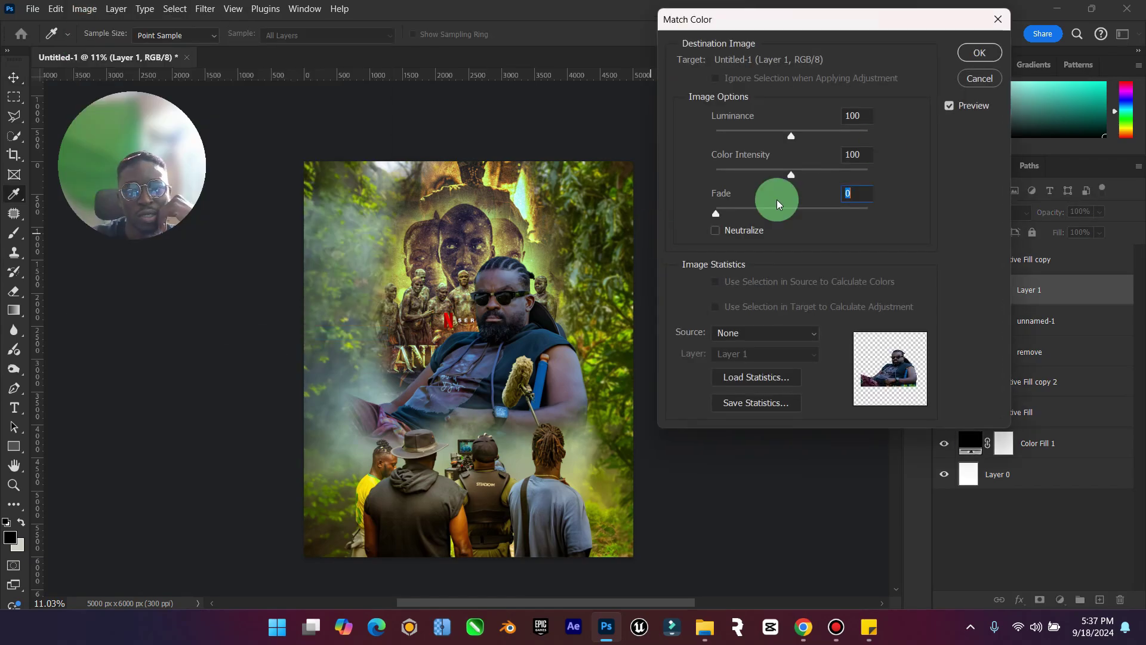
click(787, 333)
click(743, 361)
click(781, 354)
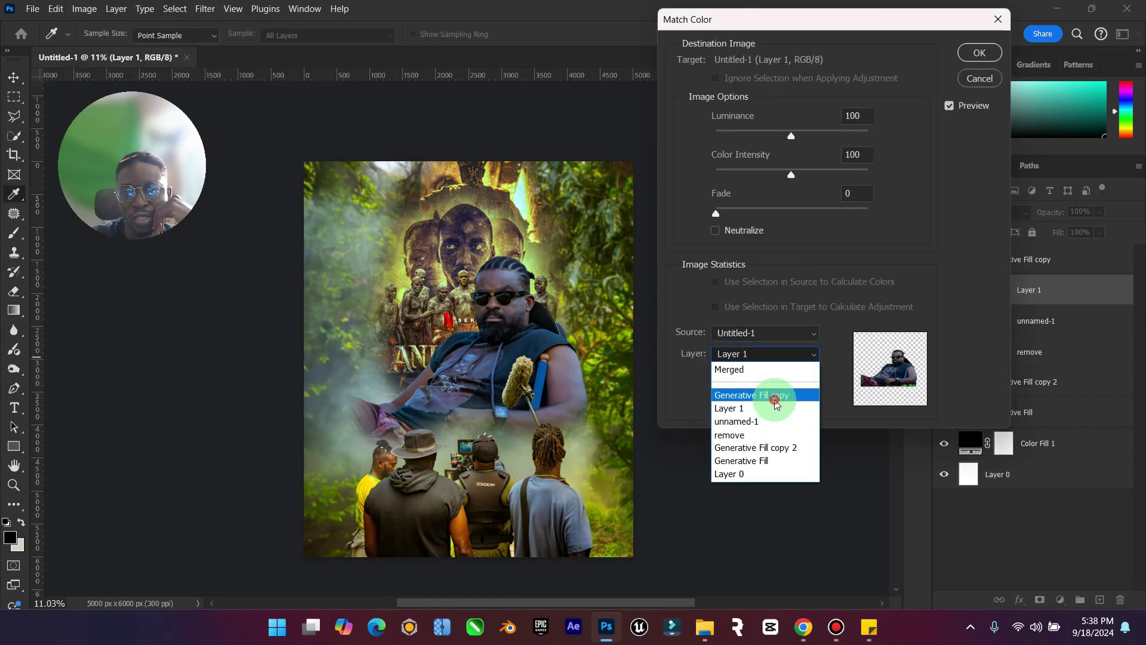
click(765, 448)
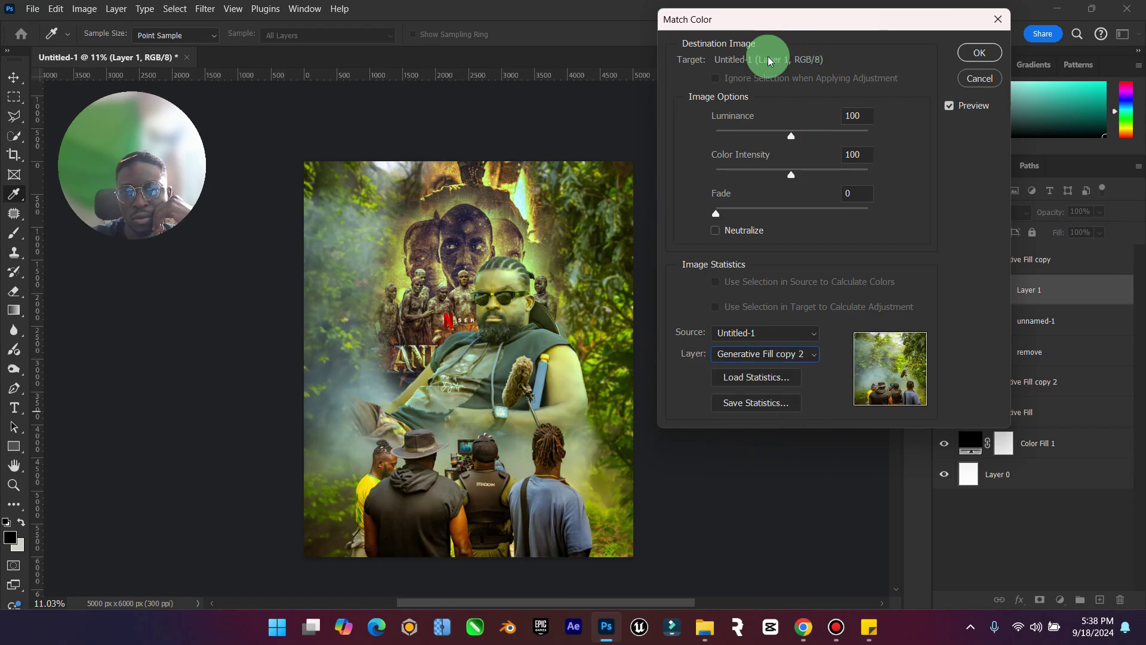
Set the Match Color luminance to 77, color intensity to 147 and fade to 35, and apply it.
drag(791, 136, 806, 174)
drag(716, 216, 785, 218)
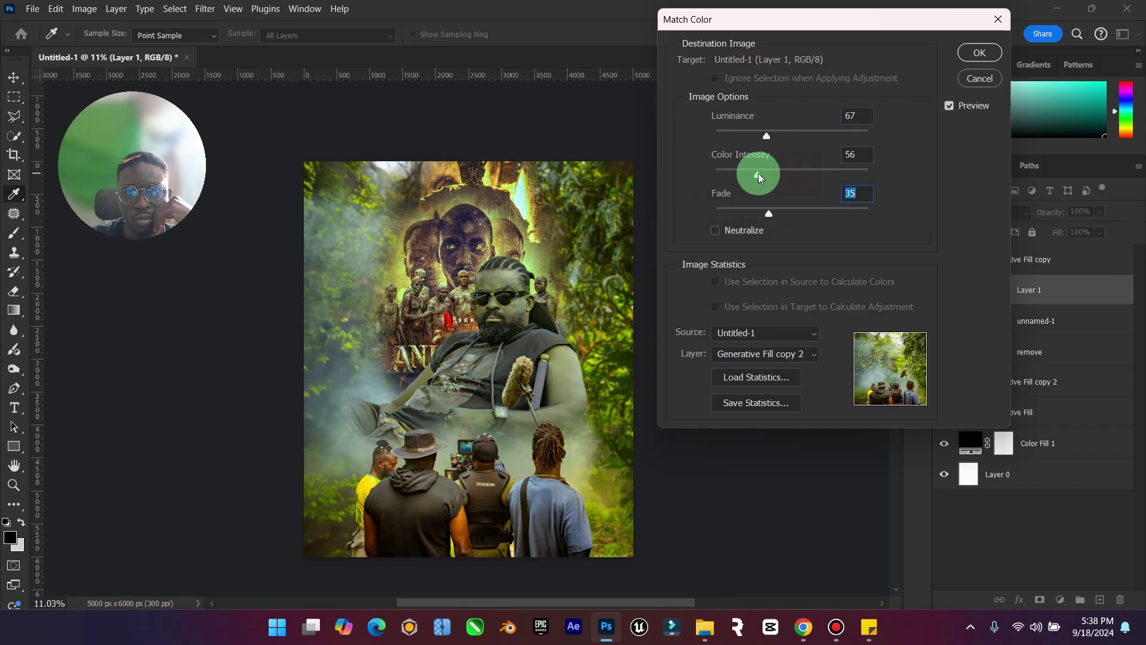
drag(758, 173, 828, 175)
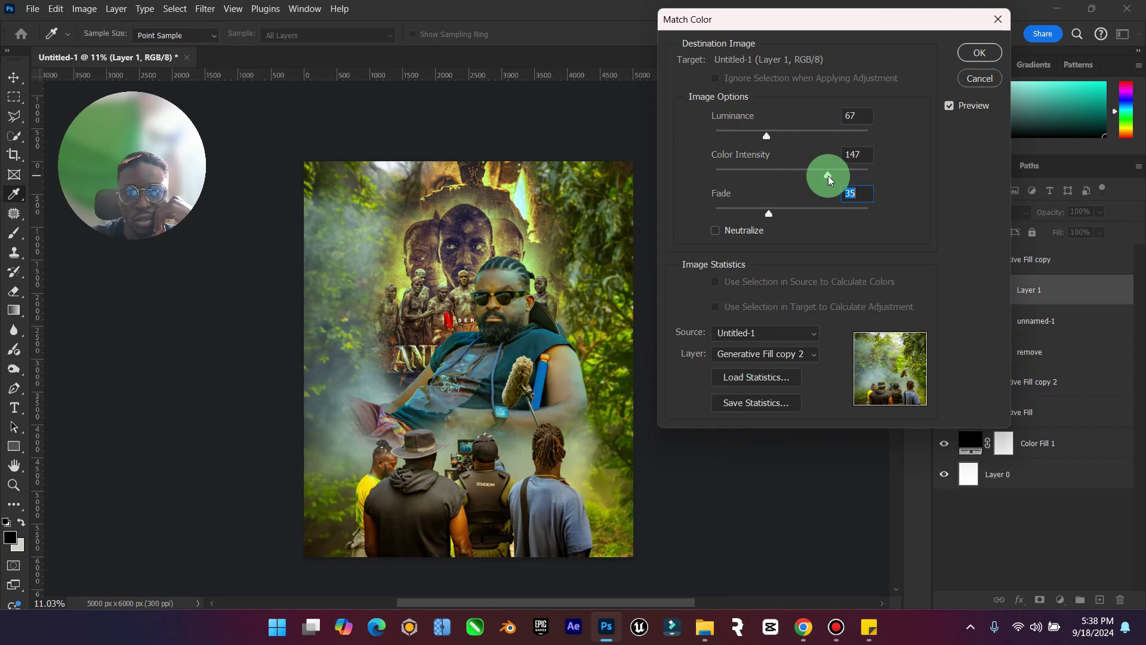
mouse_move(811, 135)
mouse_down()
mouse_move(752, 140)
mouse_move(928, 84)
mouse_move(806, 141)
mouse_move(770, 125)
mouse_move(800, 139)
mouse_move(773, 128)
mouse_move(826, 120)
mouse_up()
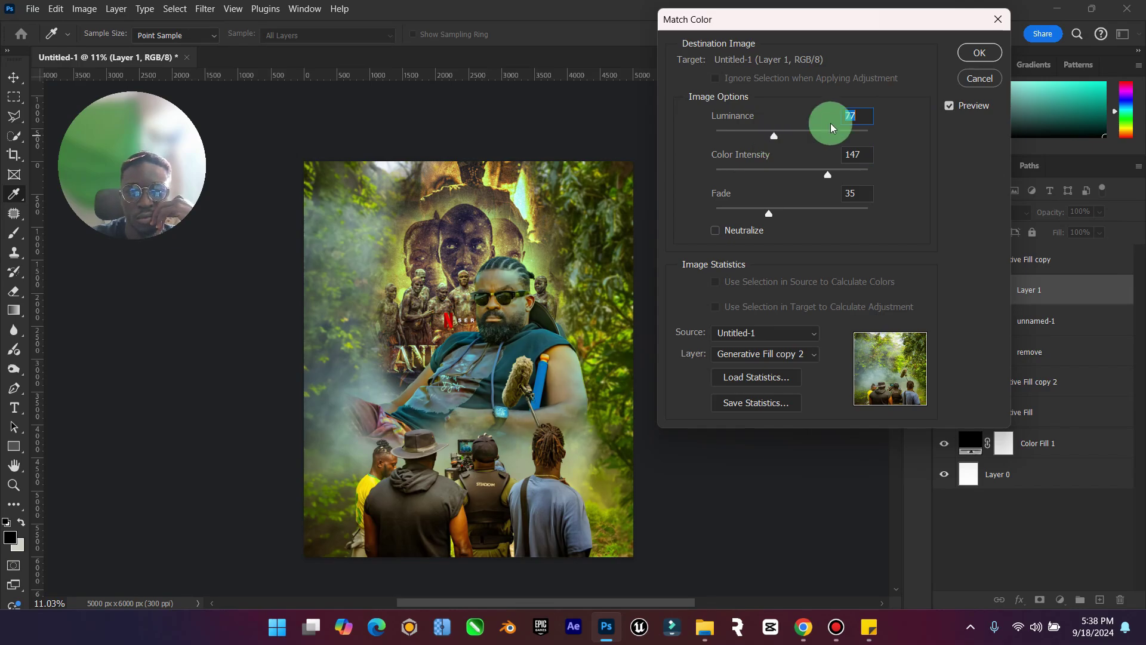
click(976, 50)
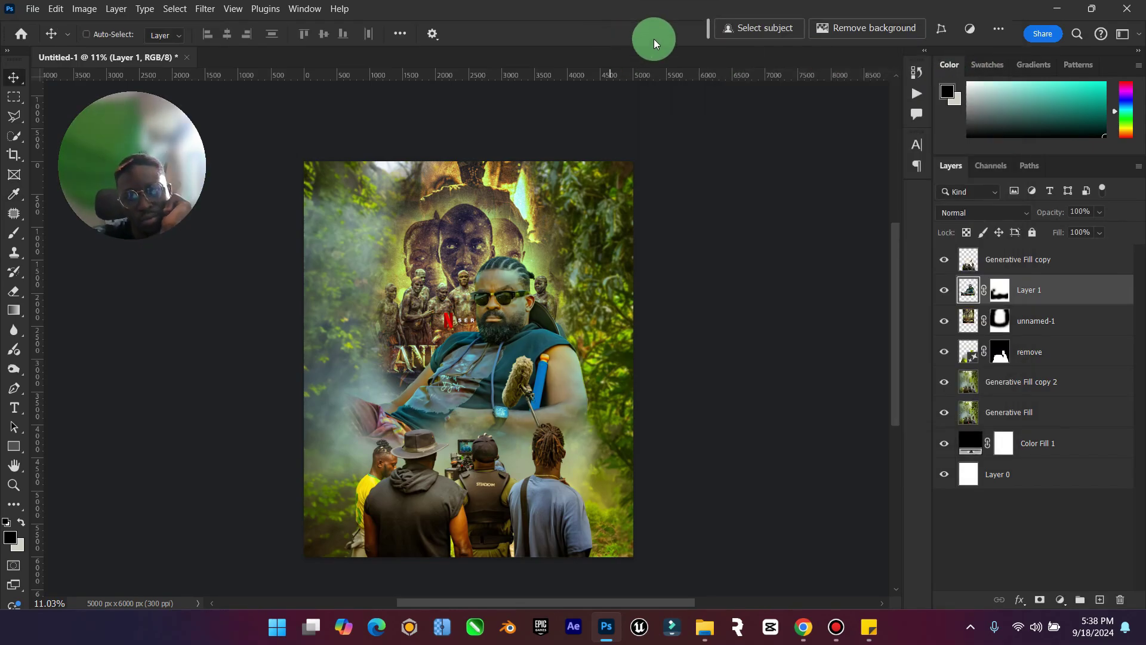
Open Greatest love Story.psd from the Elzenitho PSD folder inside Elzenitho Hub on the Desktop.
click(704, 626)
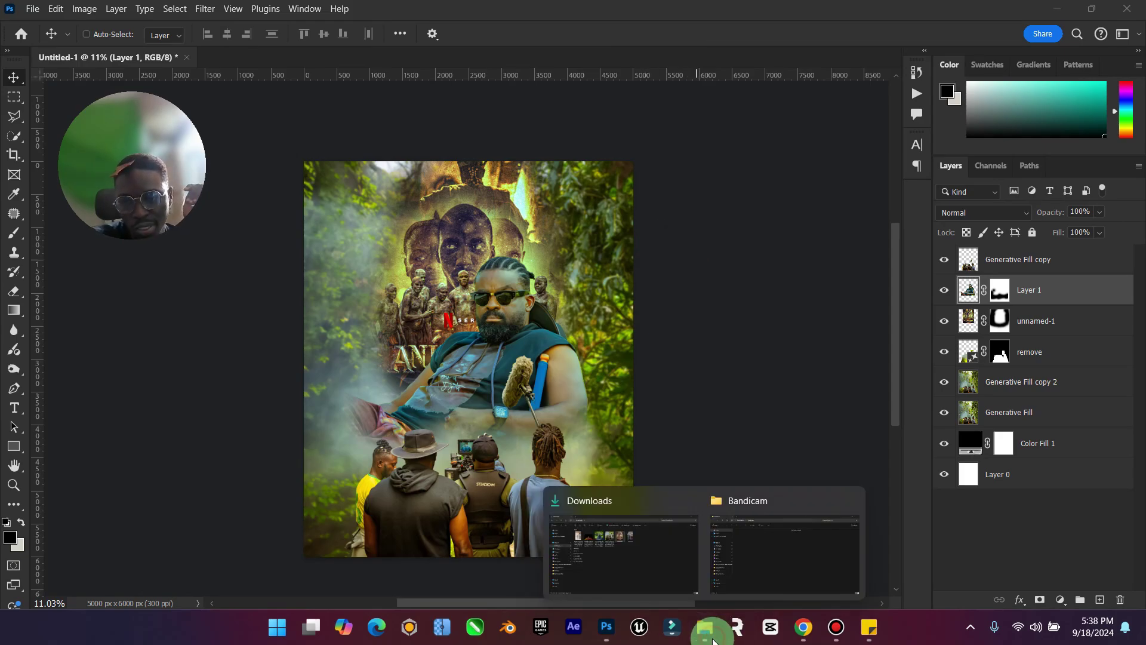
click(647, 543)
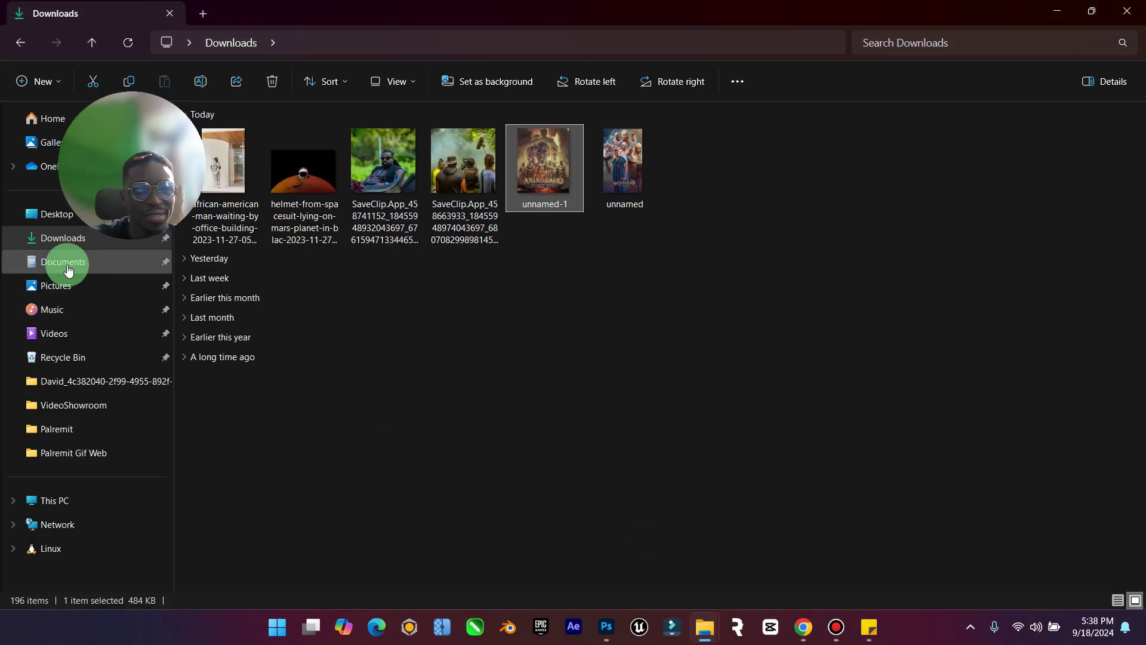
click(54, 213)
double_click(357, 161)
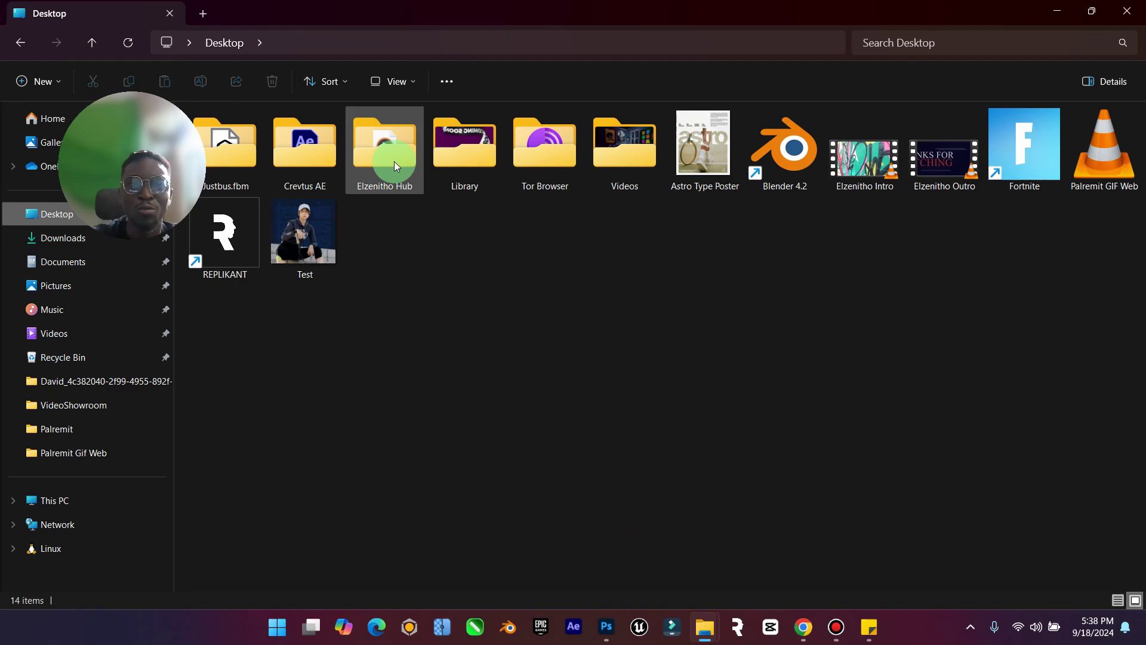
double_click(396, 172)
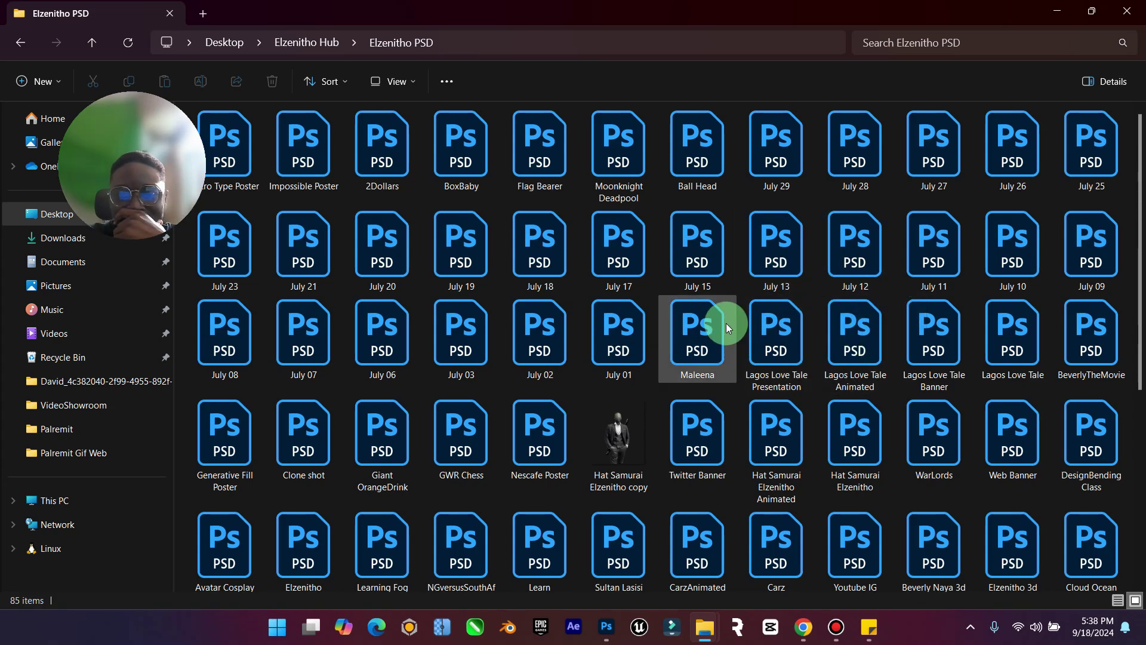
scroll(955, 387, down, 2)
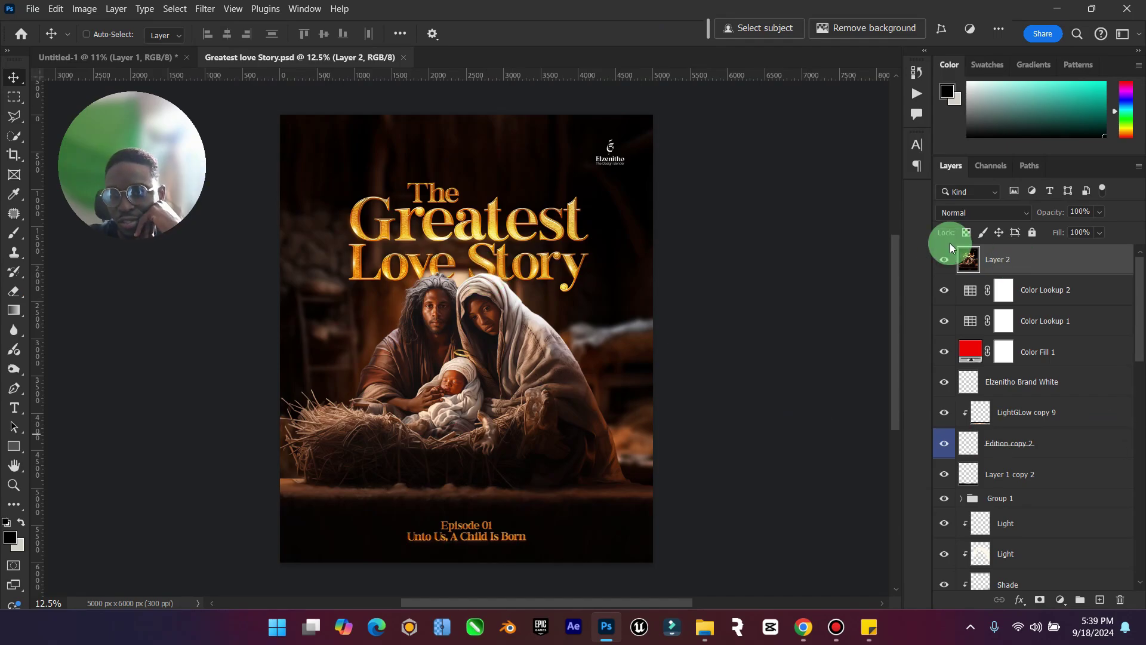
Hide Layer 2 in Greatest love Story.psd and bring its LightGLow layer into the Untitled-1 poster, stacked directly below Layer 1.
click(944, 259)
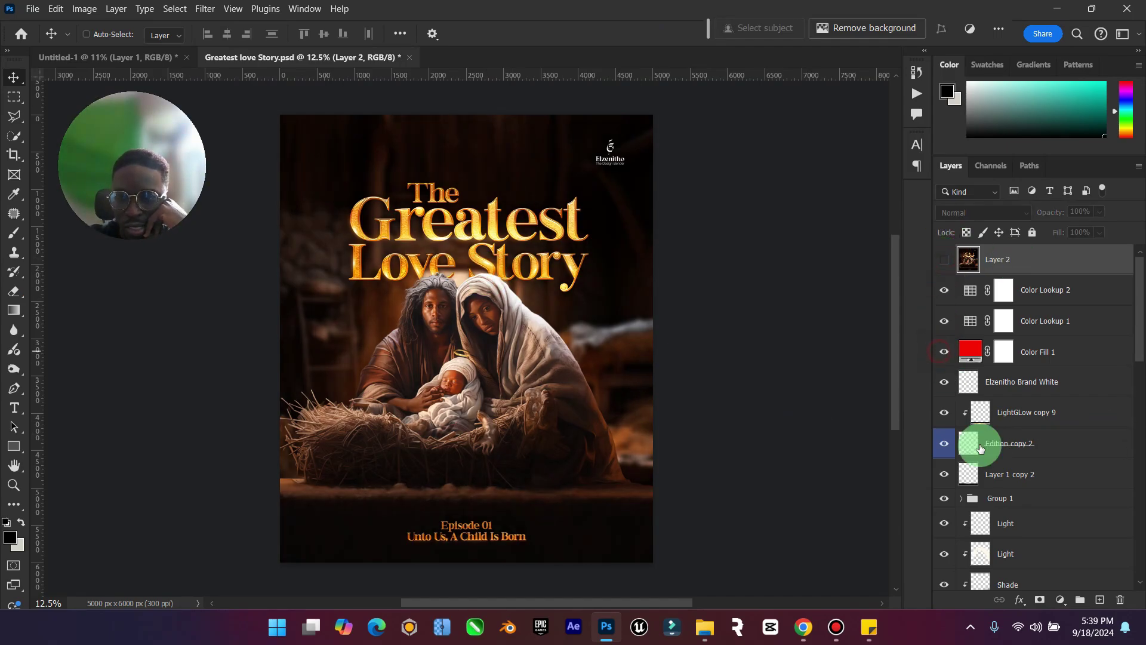
scroll(971, 439, down, 6)
click(997, 308)
drag(593, 284, 476, 317)
drag(1074, 320, 1071, 325)
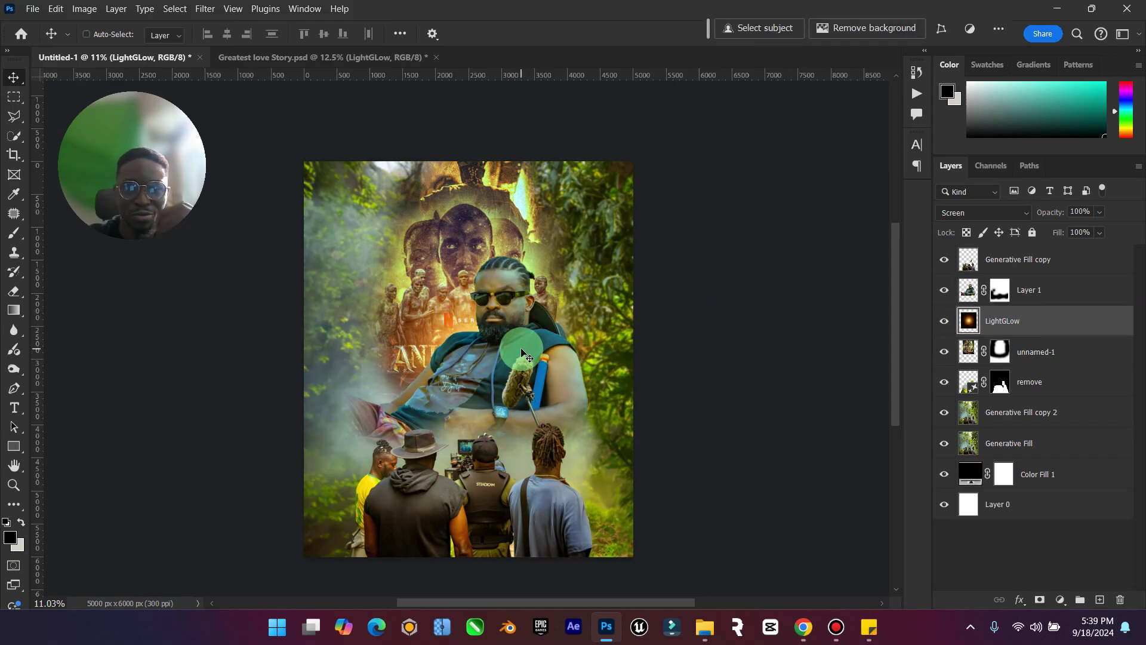
Duplicate the LightGLow layer, stack the copy above Layer 1 and place its glow behind the film crew.
key(ctrl+j)
drag(523, 353, 450, 423)
drag(1028, 323, 1028, 276)
drag(464, 433, 528, 413)
Scale the crew's LightGLow copy up to about 177% and apply the transform.
key(ctrl+t)
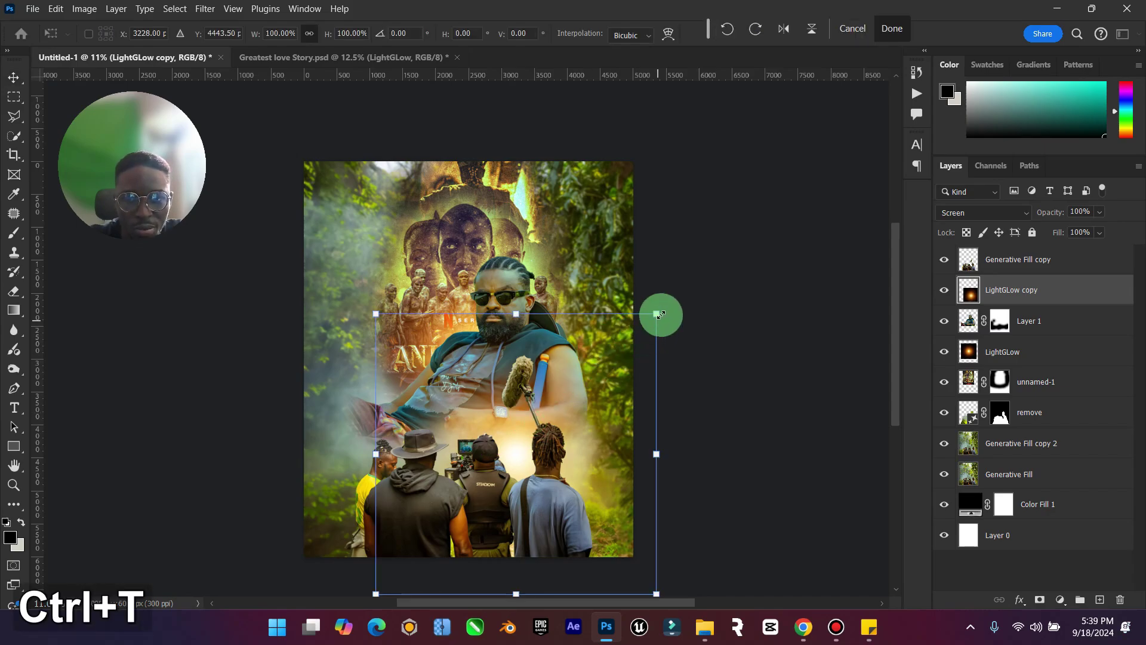
drag(659, 313, 666, 351)
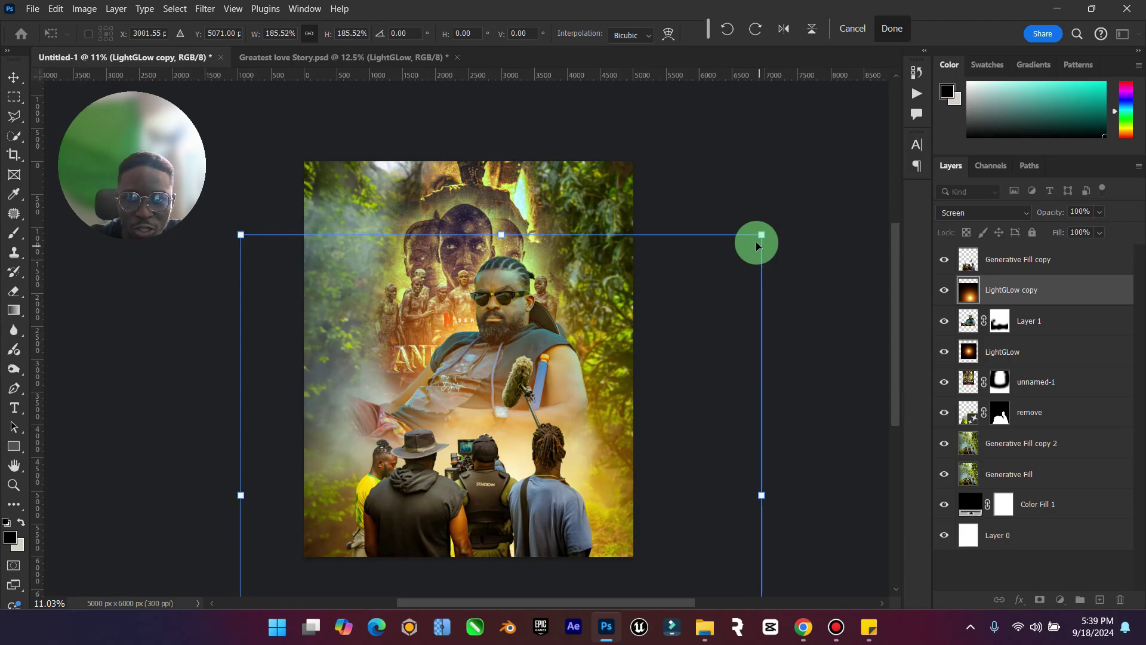
drag(759, 236, 750, 246)
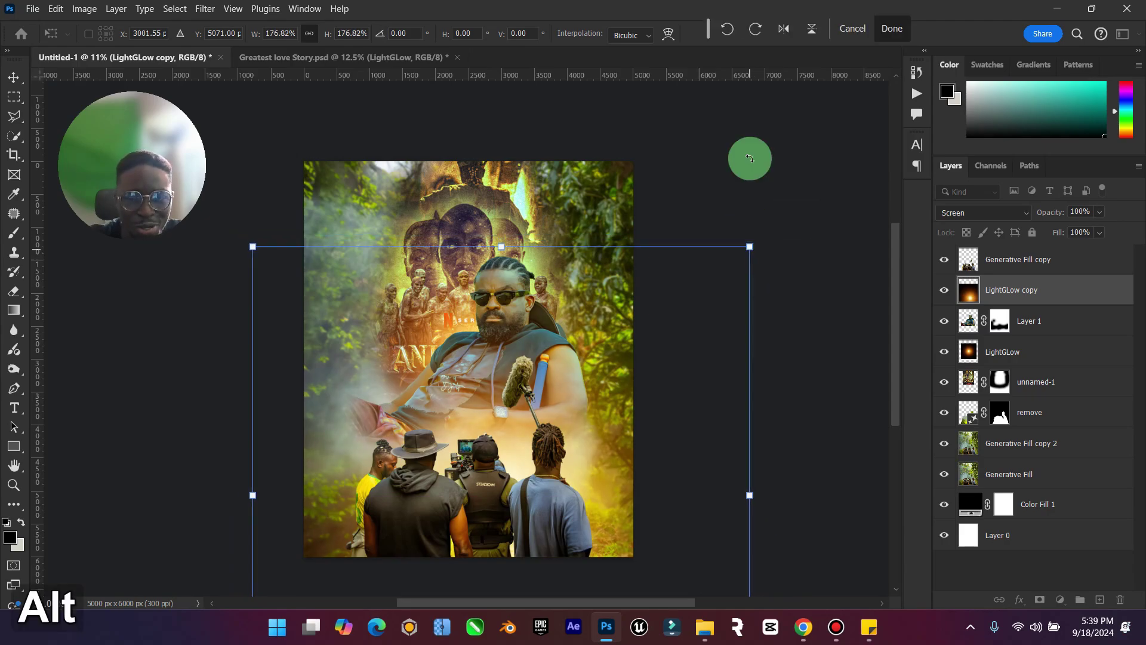
click(885, 28)
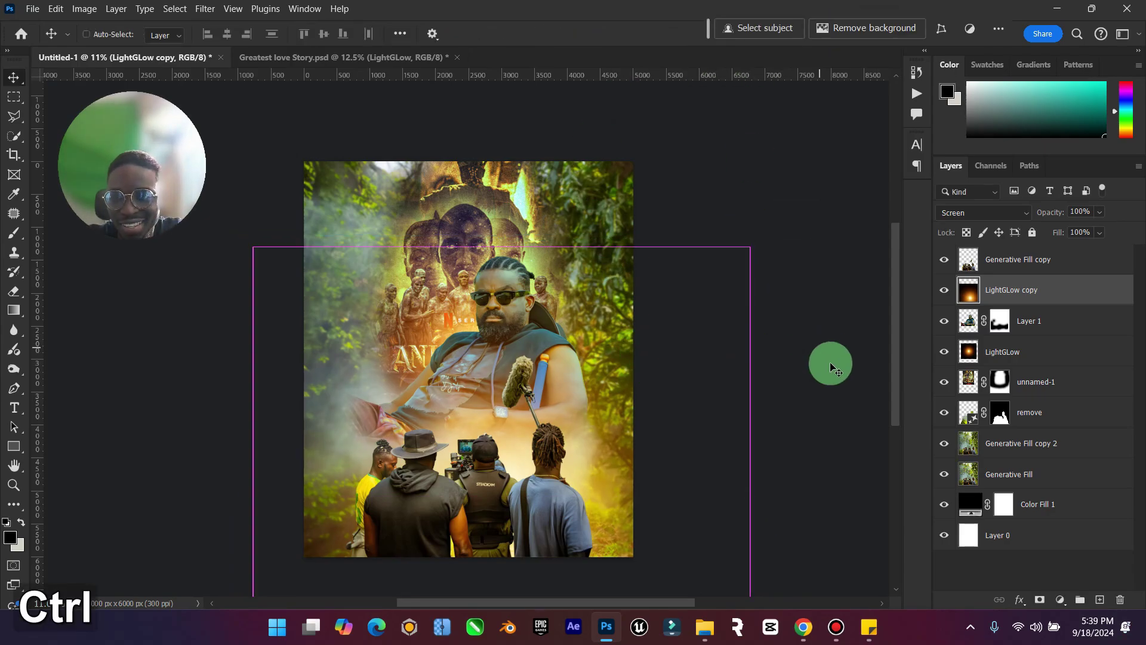
Duplicate the original LightGLow layer, place the copy beside the seated man's head and scale it to about 72%.
click(996, 346)
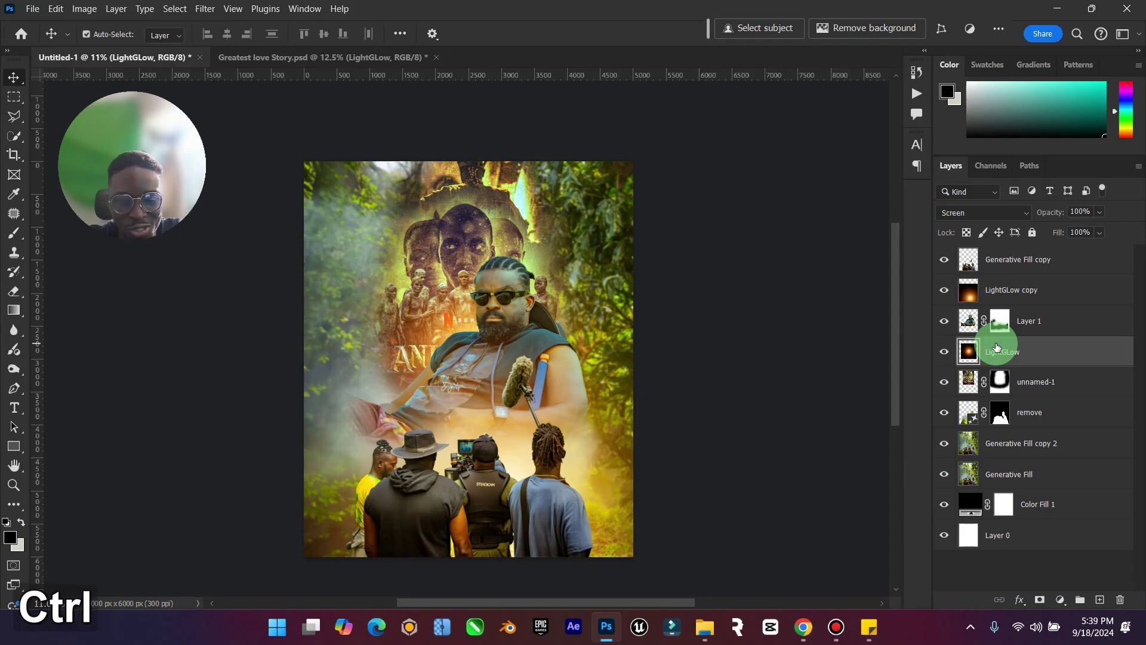
key(ctrl+j)
drag(508, 271, 564, 253)
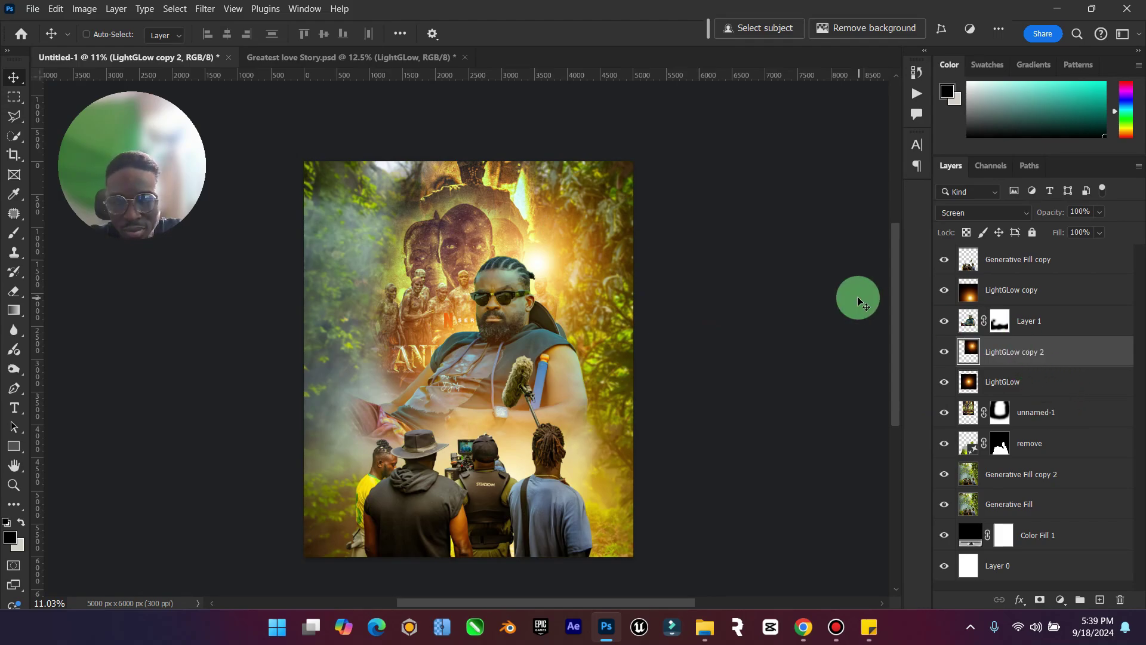
key(ctrl+t)
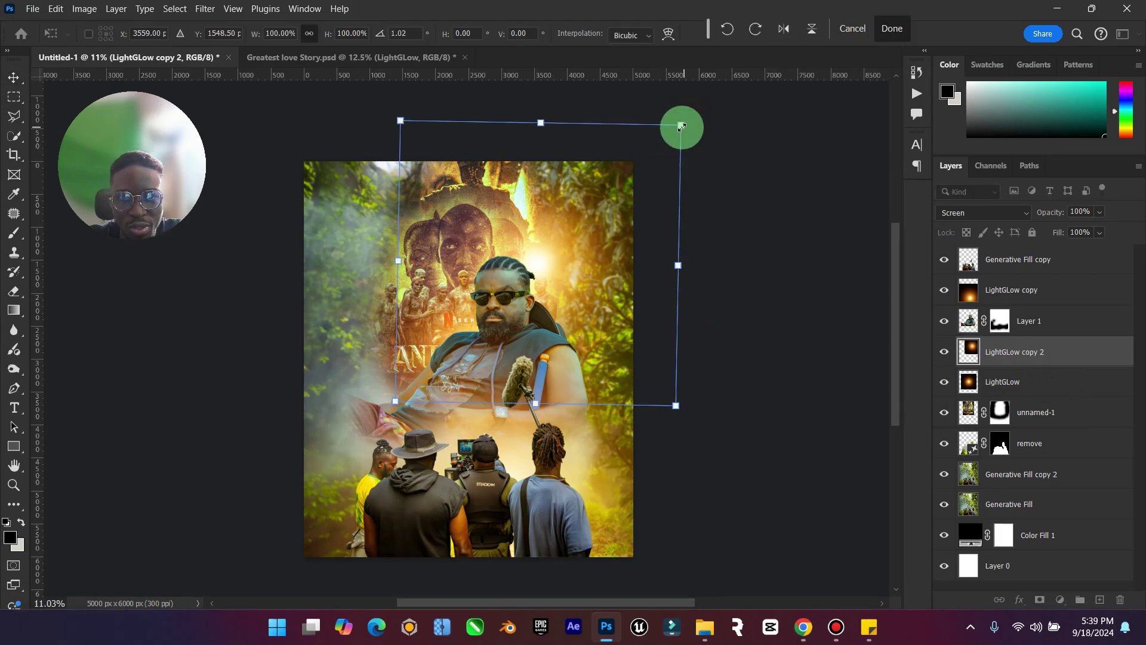
drag(681, 127, 626, 163)
drag(553, 245, 612, 233)
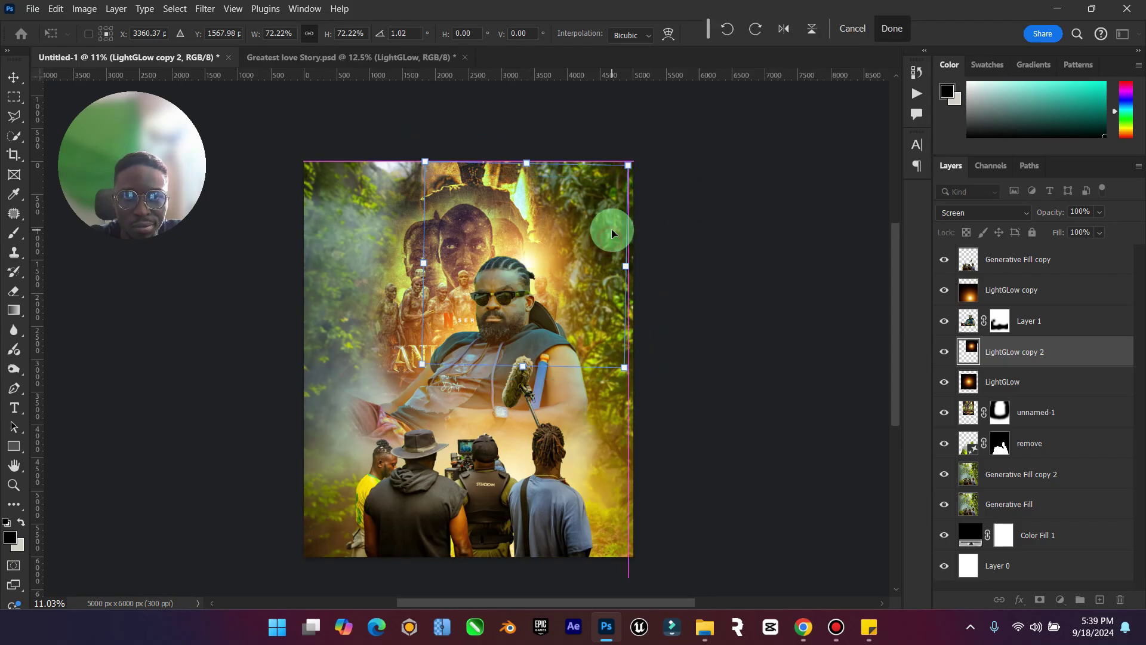
click(891, 30)
Duplicate LightGLow copy 2, bring the duplicate to the top of the layer stack and place its glow at the seated man's shoulder.
key(ctrl+j)
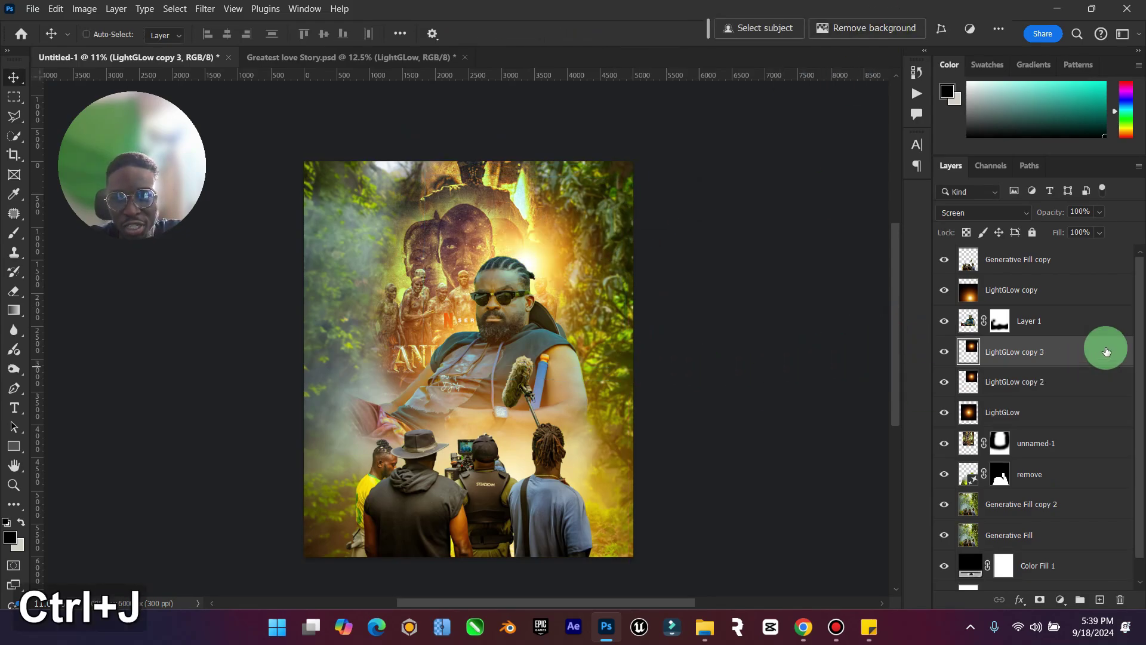
drag(1106, 352, 1042, 262)
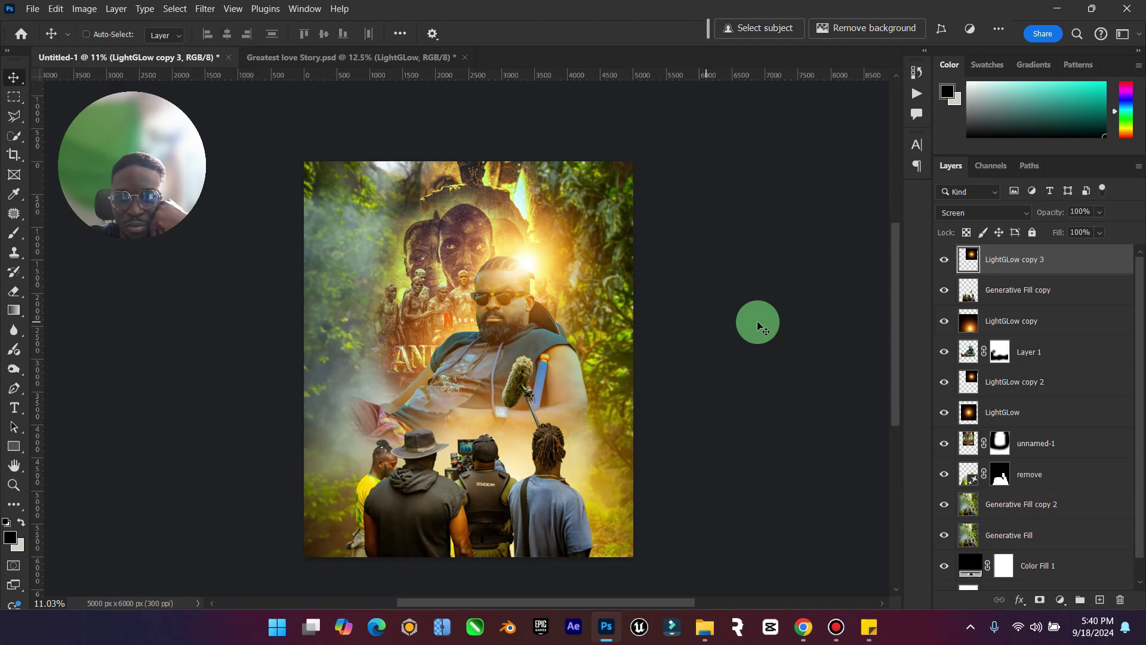
drag(555, 311, 461, 336)
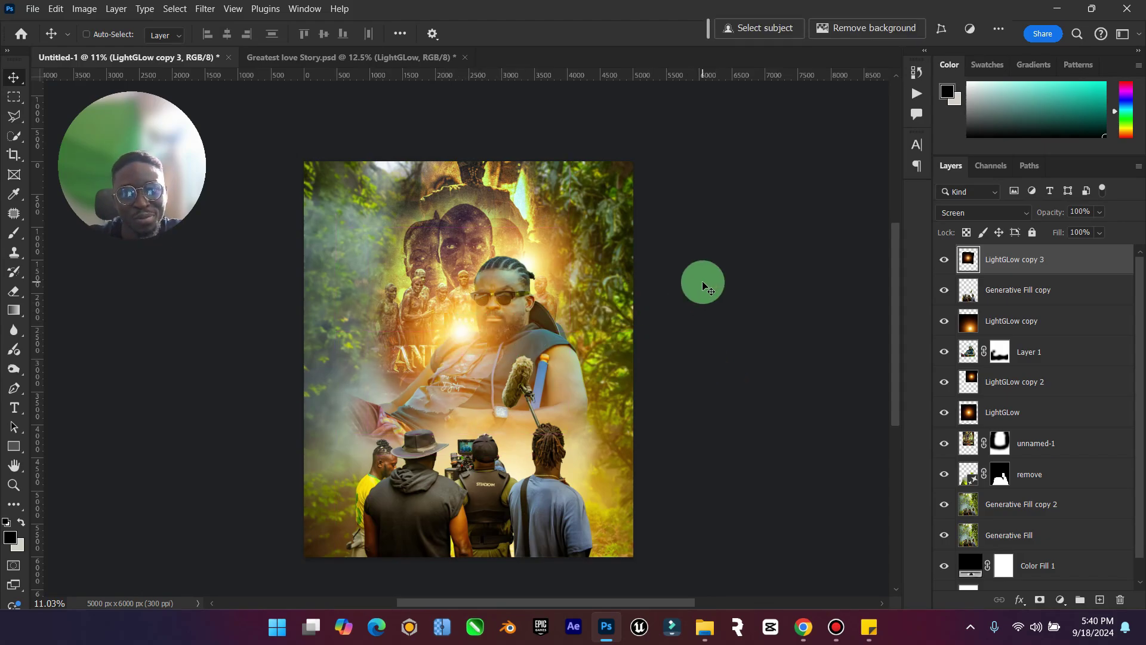
key(ctrl+u)
click(940, 161)
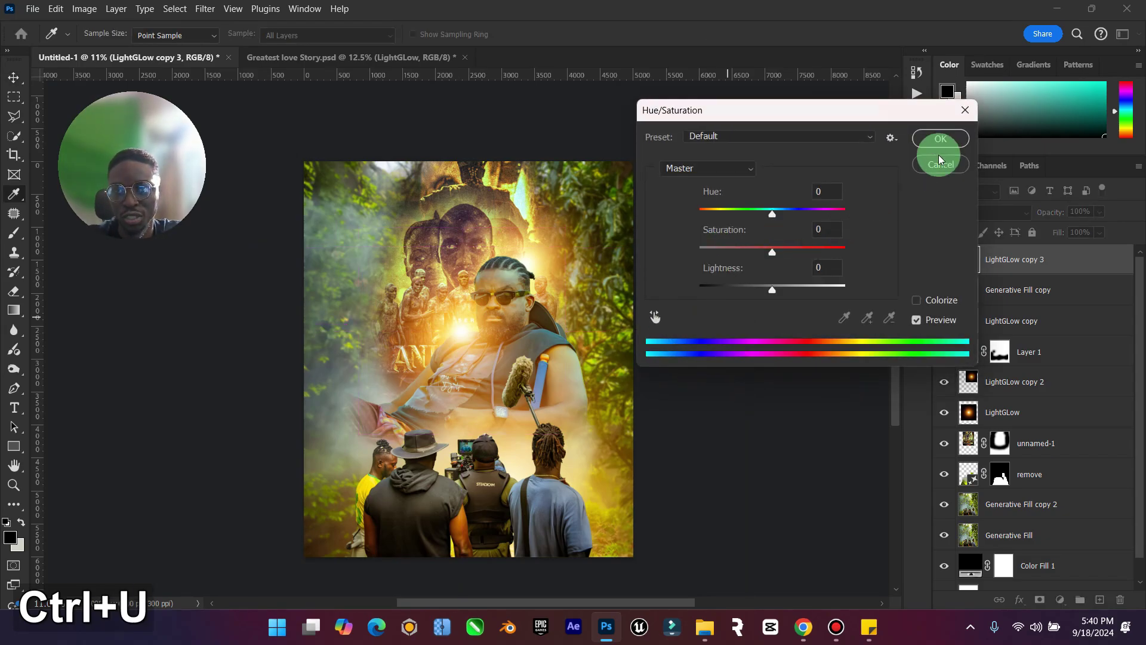
Duplicate the original LightGLow layer, bring the copy to the top of the stack and place it over the poster's lower edge.
click(1029, 416)
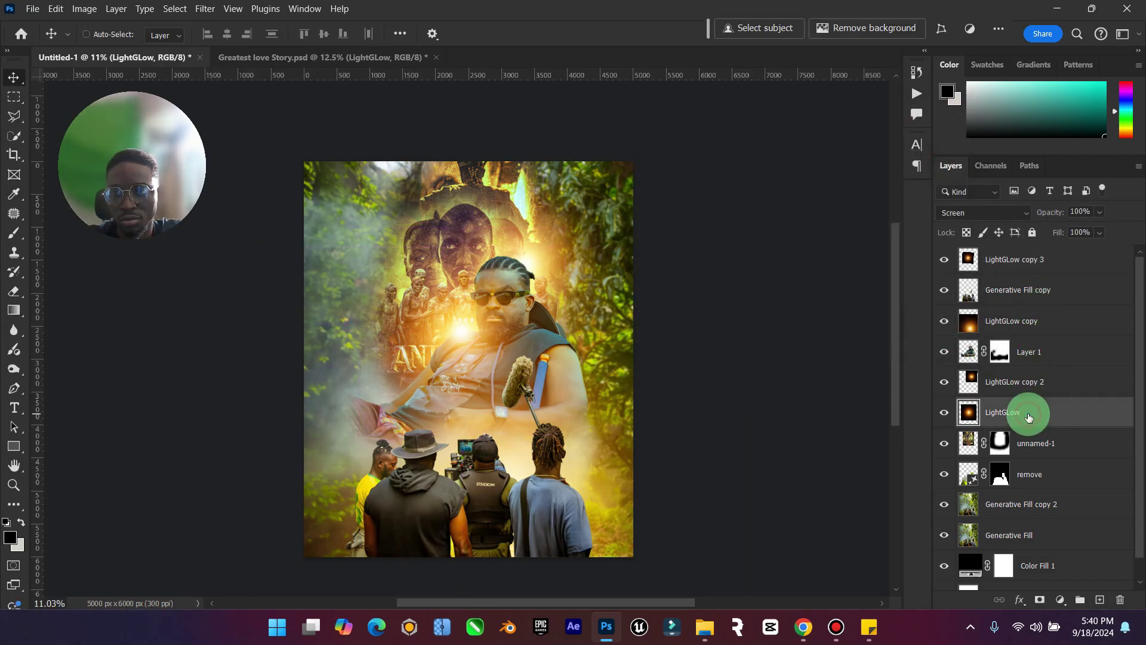
key(ctrl+j)
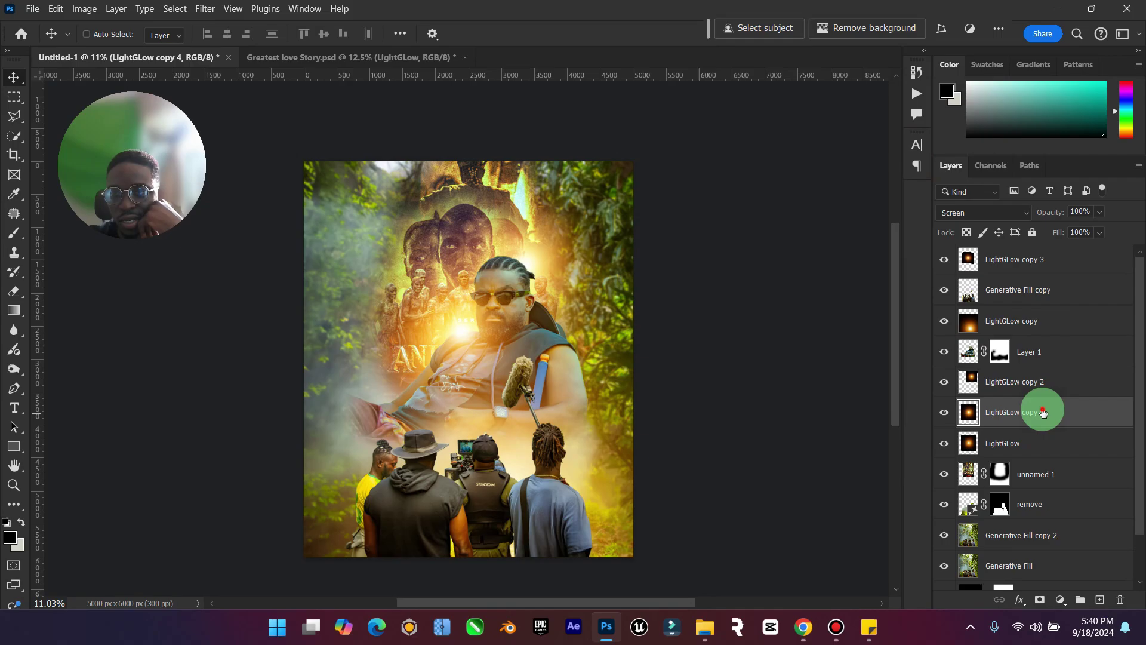
drag(1044, 411, 1039, 234)
drag(442, 406, 505, 524)
Scale LightGLow copy 4 to about 240% width and 212% height, keeping its glow along the poster's lower edge, and apply it.
key(ctrl+t)
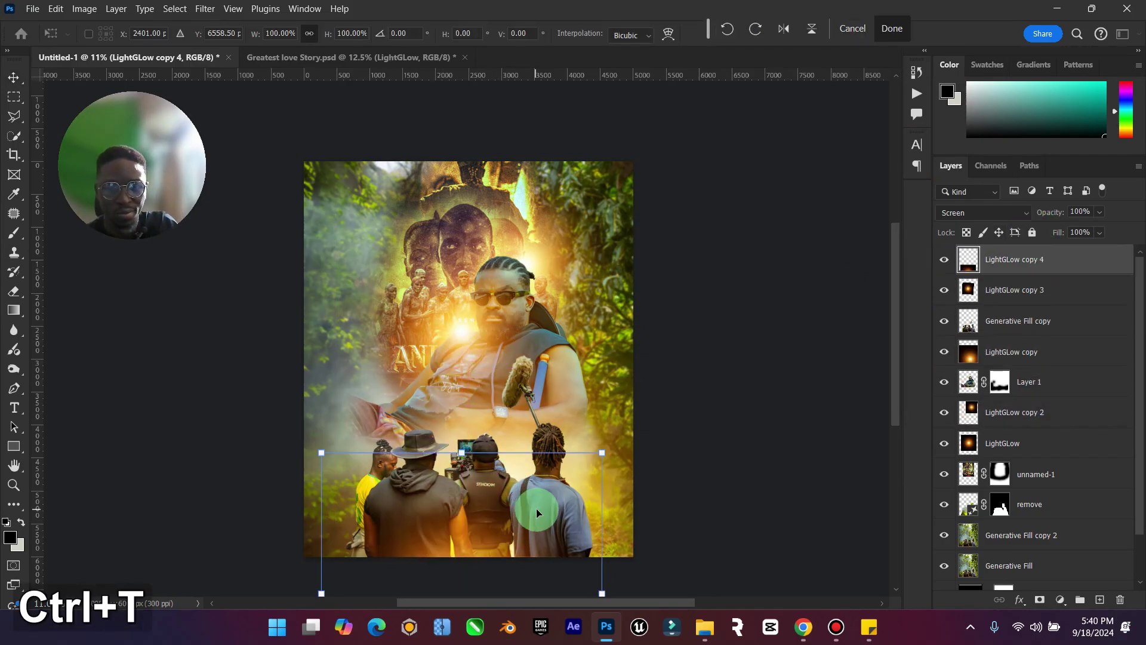
drag(601, 453, 701, 450)
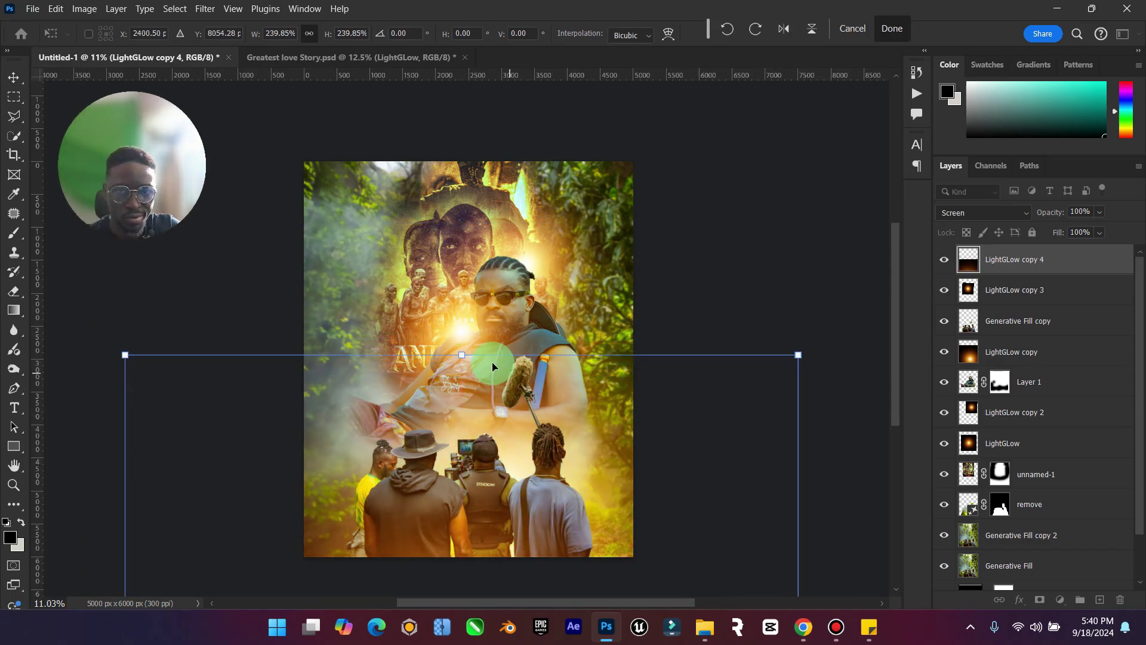
drag(463, 351, 548, 485)
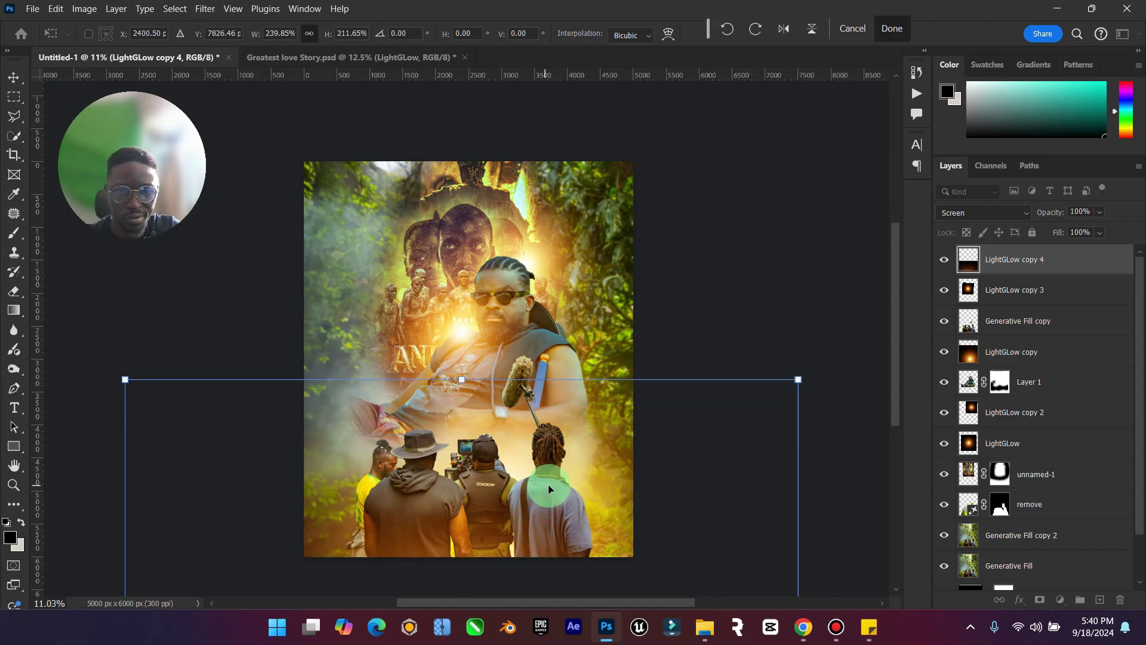
click(14, 76)
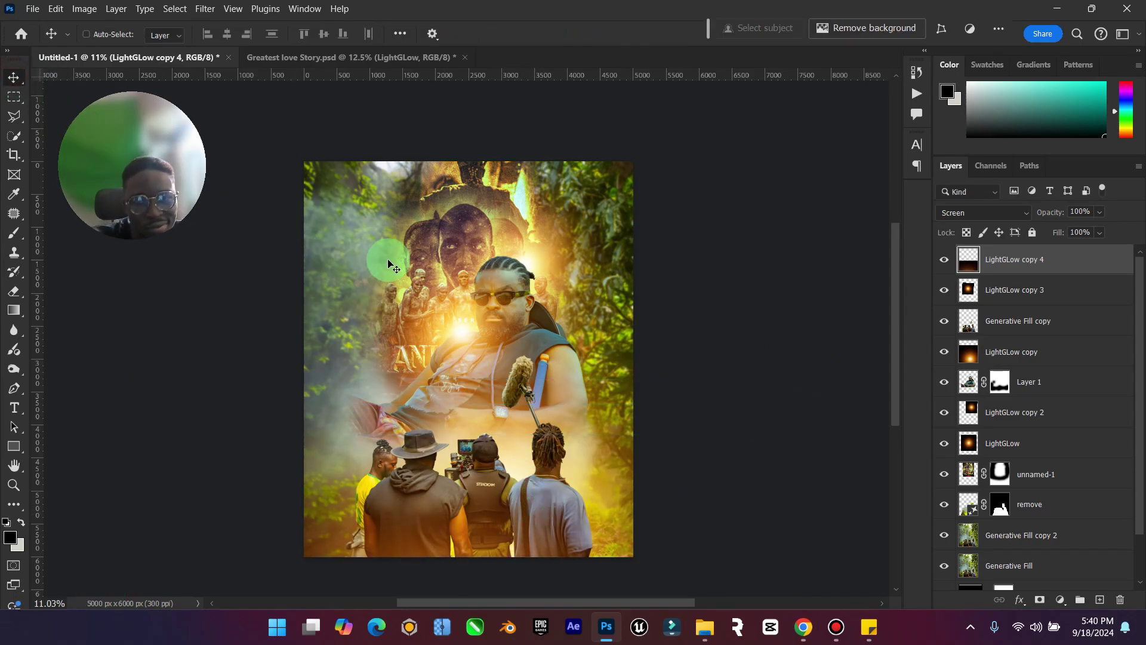
Hide the LightGLow copy 3 layer.
click(1050, 302)
click(943, 290)
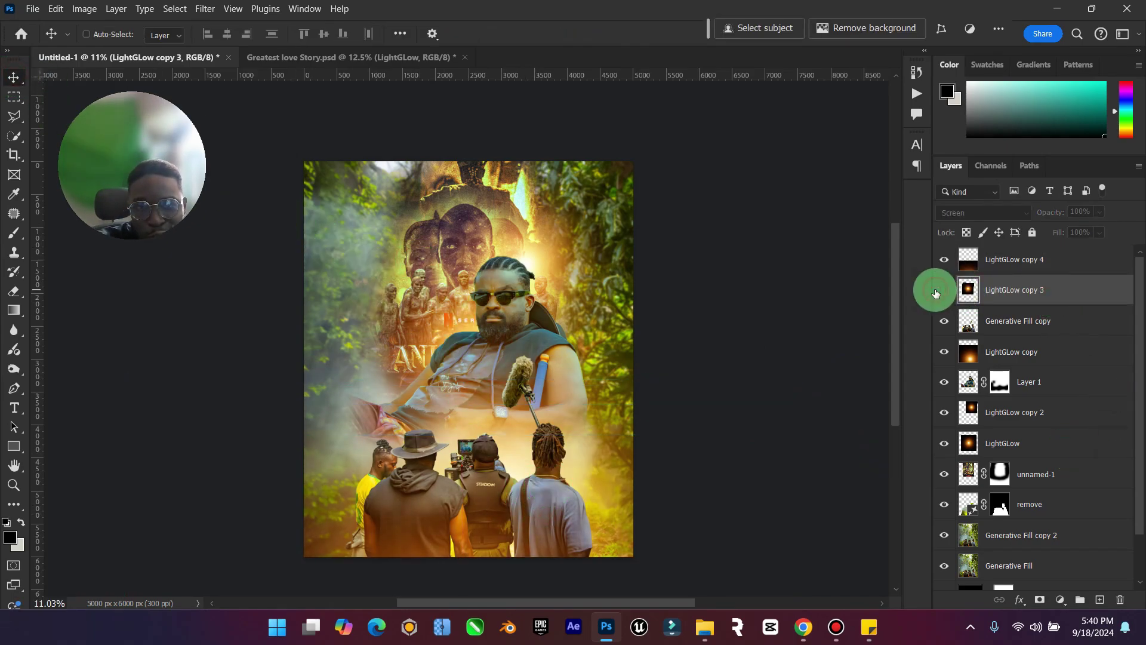
Show the LightGLow copy 3 layer and apply a Gaussian Blur with a 133 pixel radius to it.
click(943, 290)
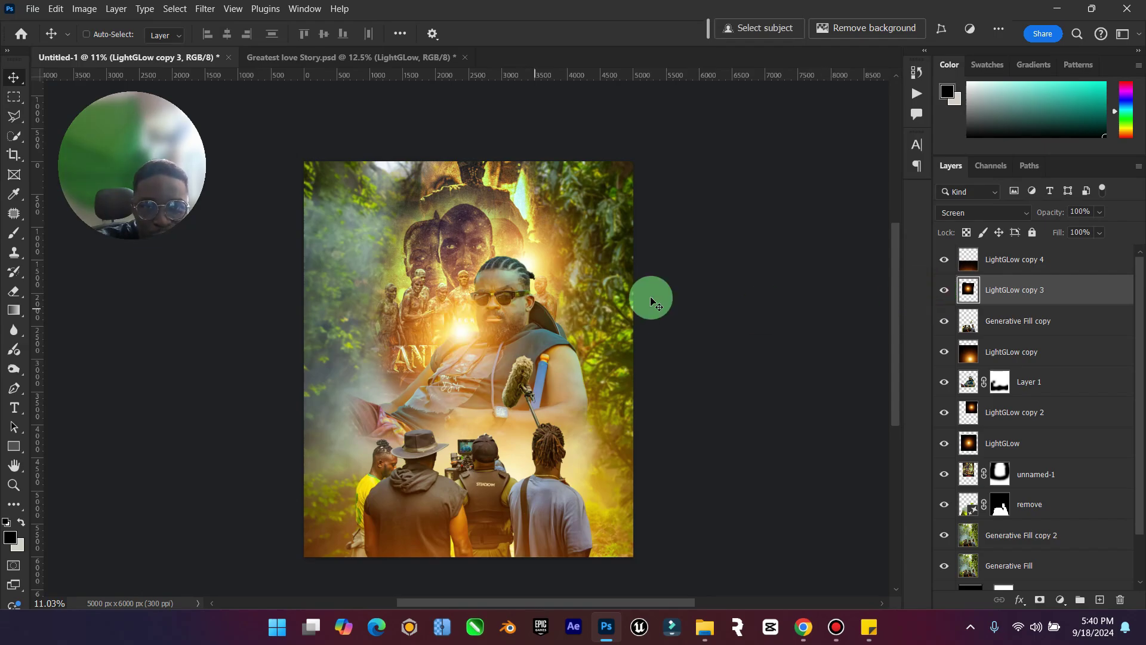
click(175, 8)
click(204, 8)
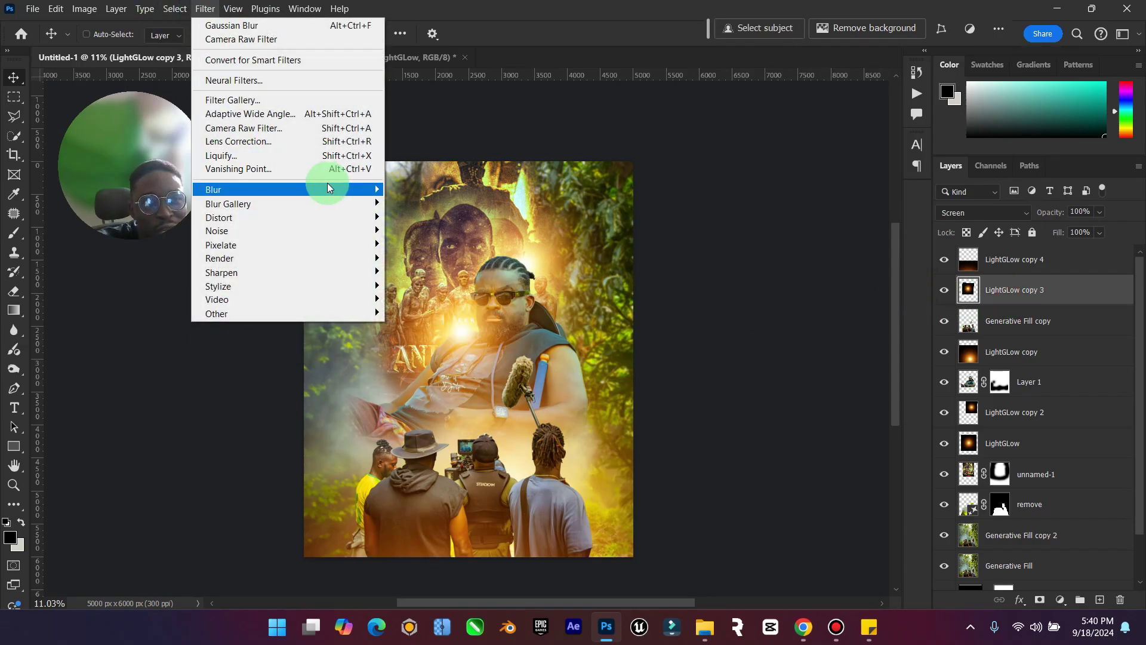
mouse_move(332, 187)
click(423, 244)
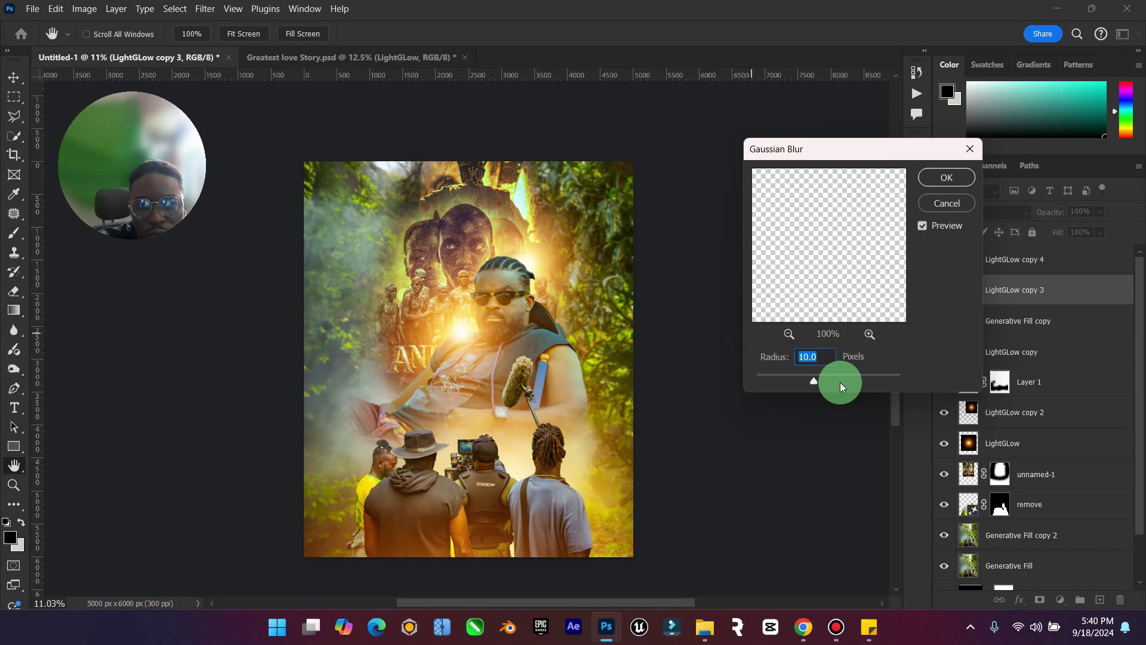
drag(843, 381, 857, 380)
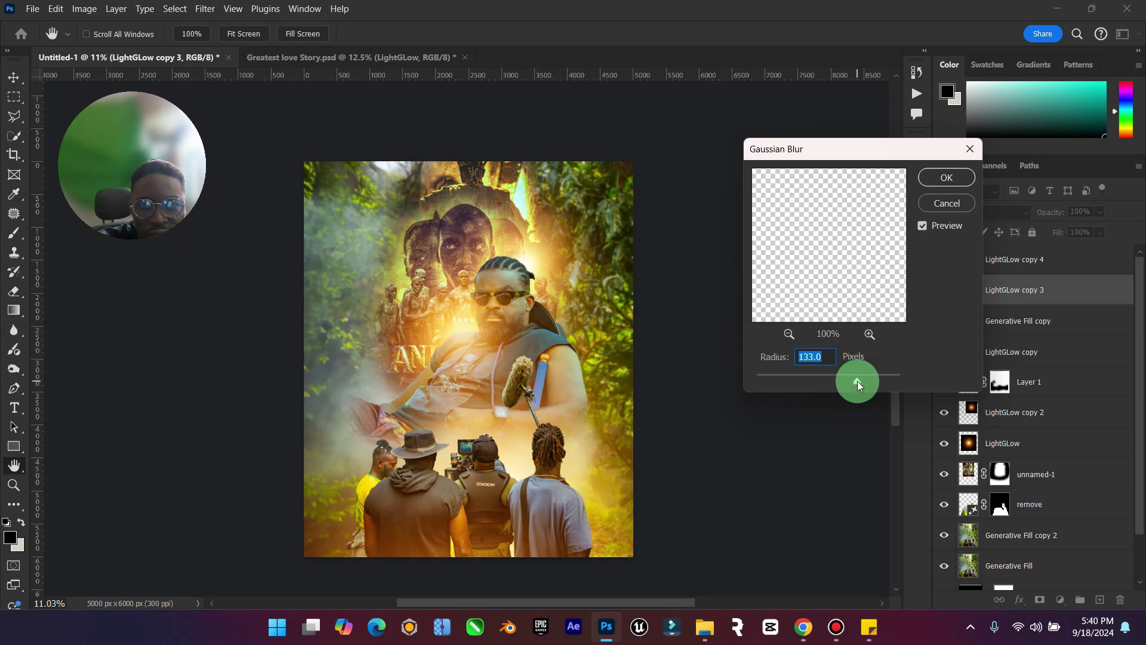
click(946, 177)
Scale the LightGLow copy 3 glow to about 67%, rotate it and place it at the seated man's shoulder, applying the transform.
drag(403, 310, 512, 299)
key(ctrl+t)
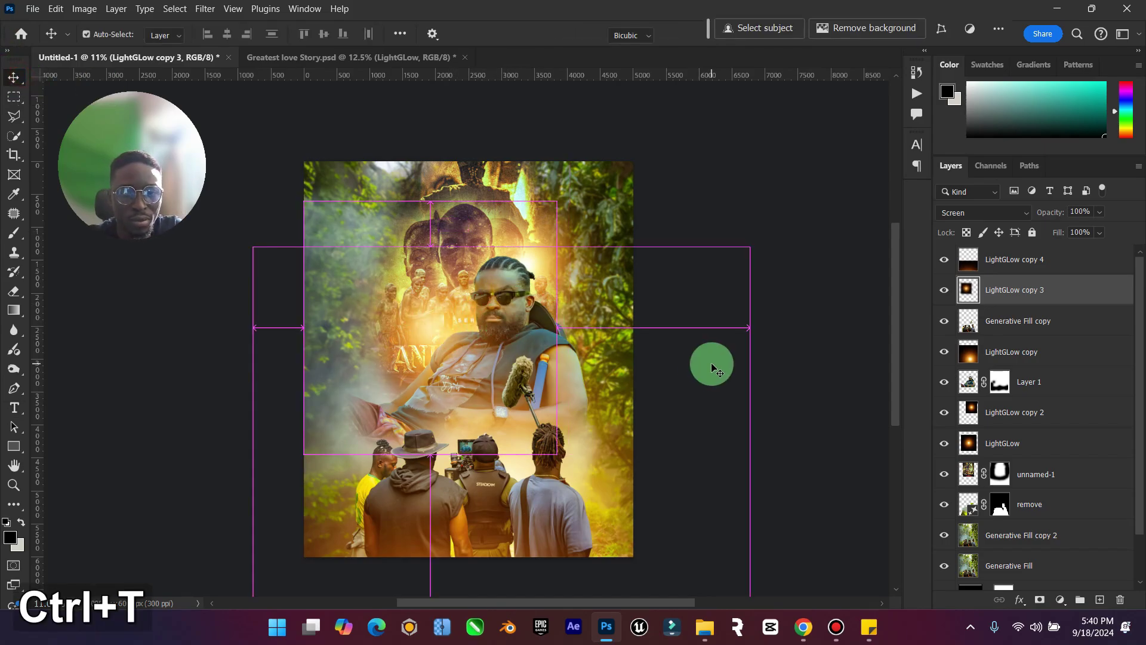
drag(563, 199, 460, 192)
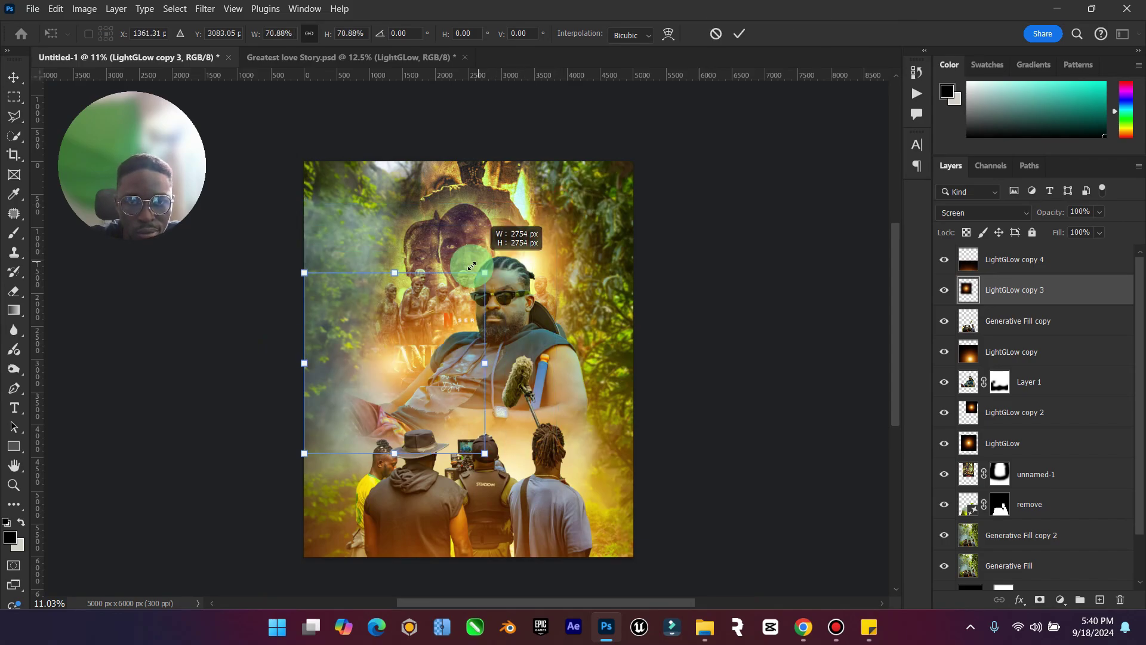
drag(384, 333, 474, 334)
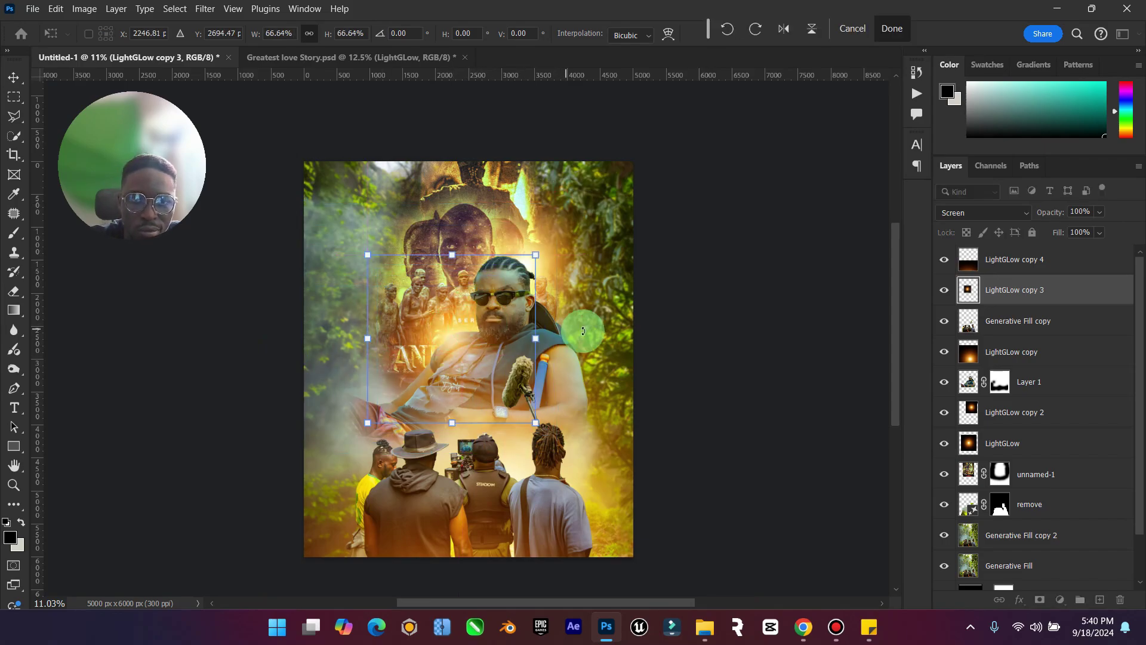
drag(583, 331, 583, 393)
mouse_move(415, 225)
mouse_down()
mouse_move(453, 209)
mouse_move(422, 247)
mouse_up()
click(12, 81)
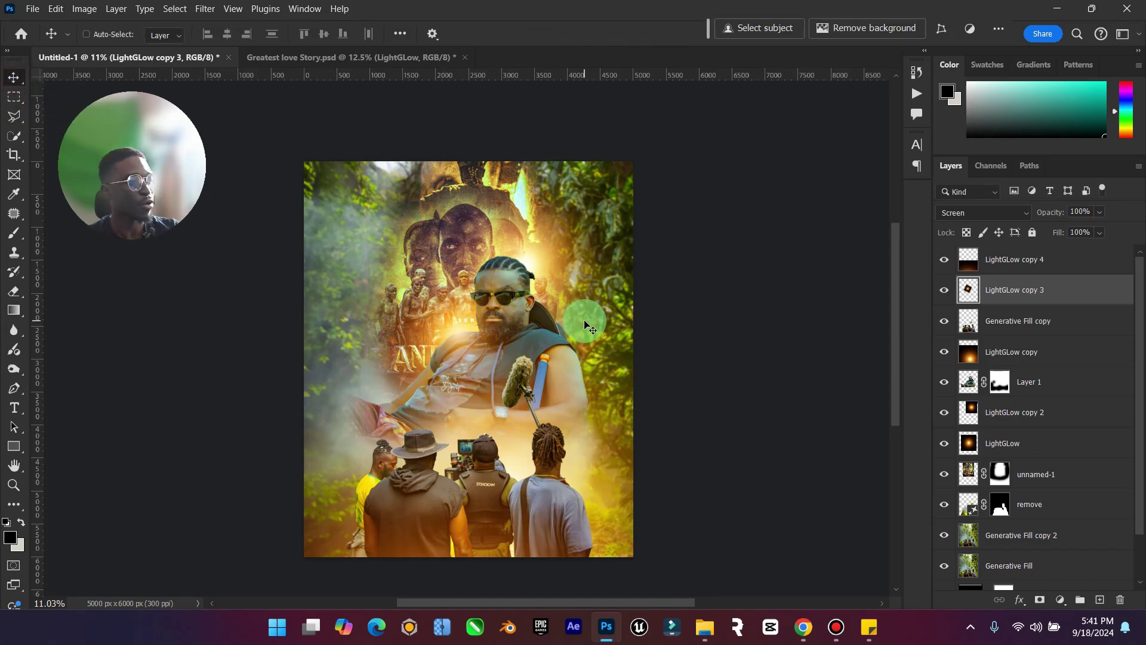
Save the poster as The Special One in Photoshop format in the Elzenitho PSD folder, with Maximize Compatibility on.
key(ctrl+s)
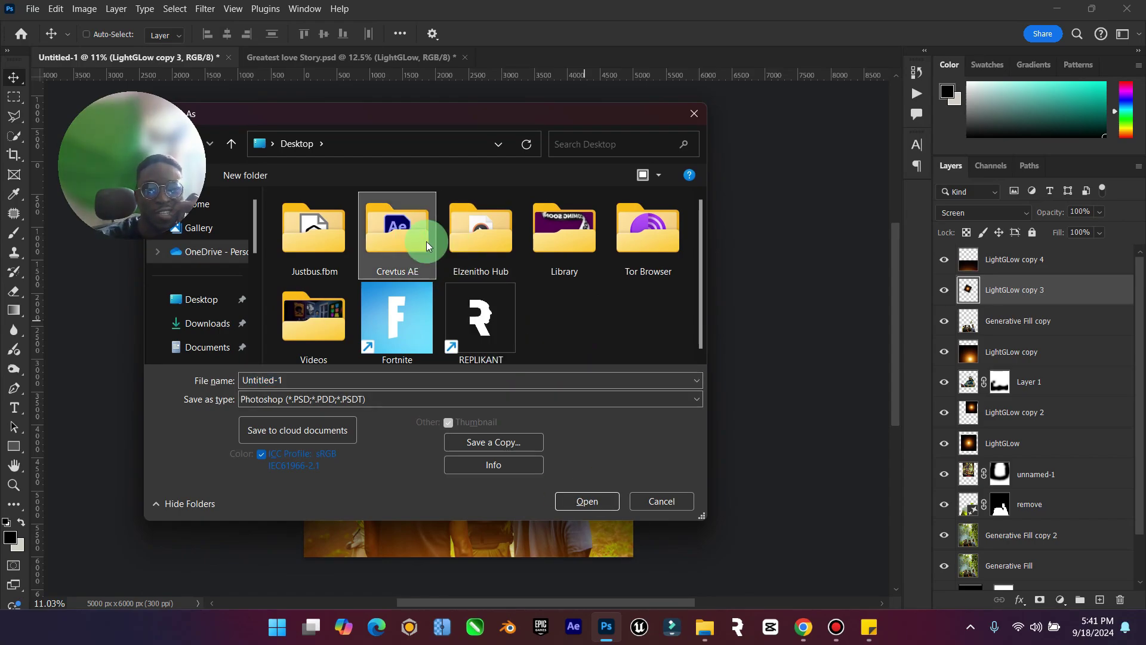
double_click(499, 236)
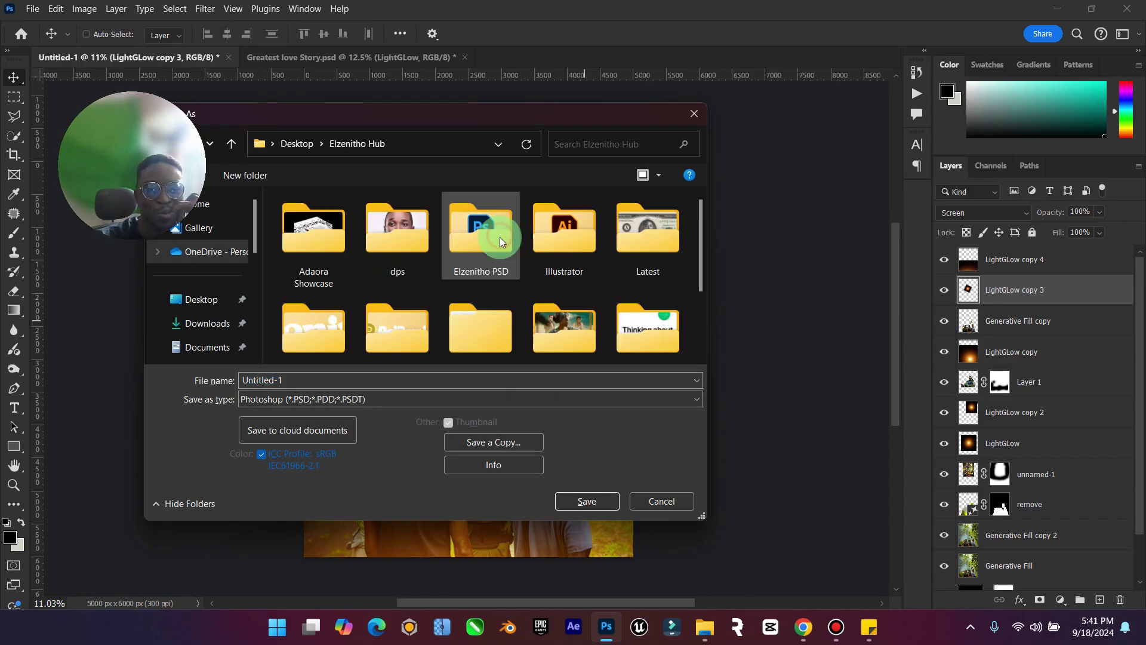
double_click(468, 250)
double_click(358, 380)
text(T)
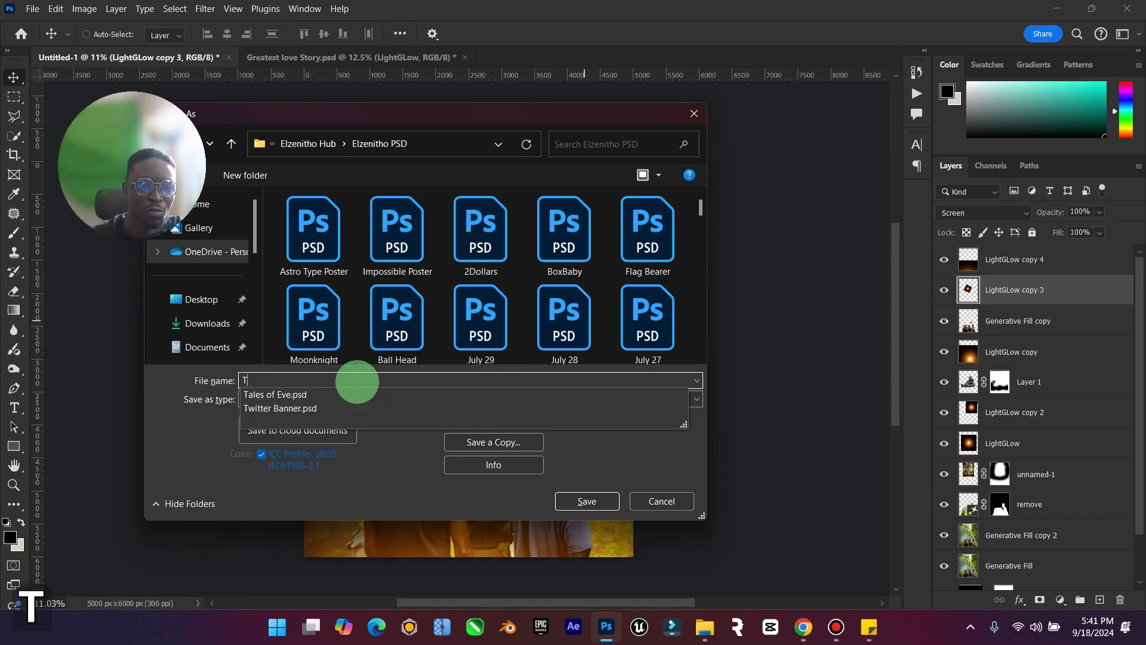
text(he Special One)
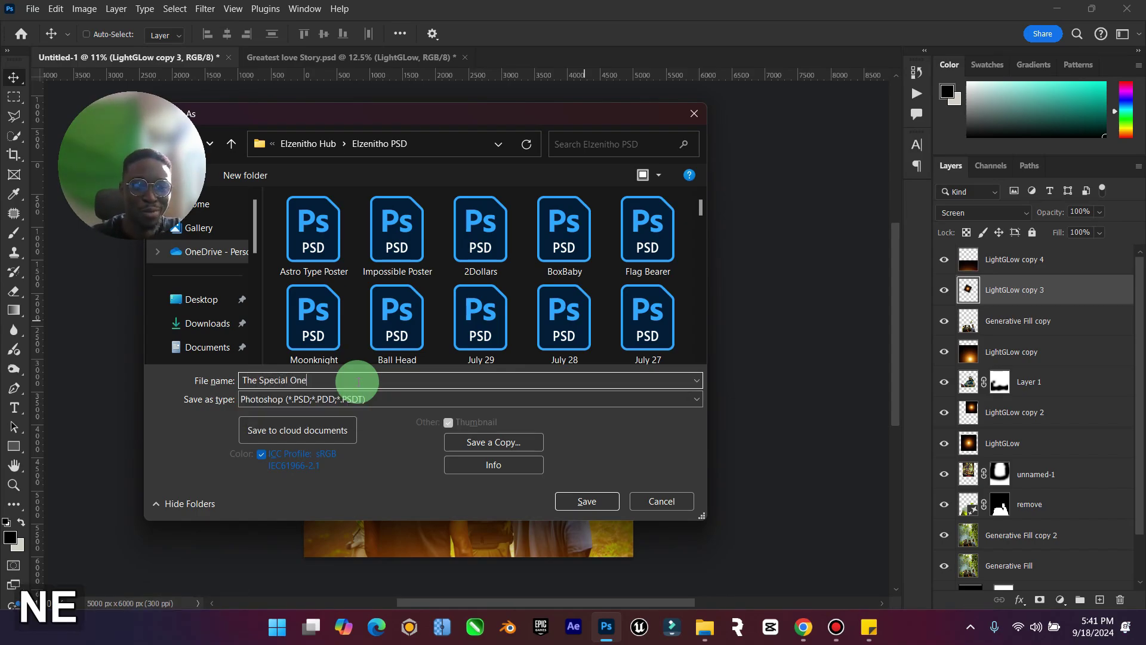
key(Return)
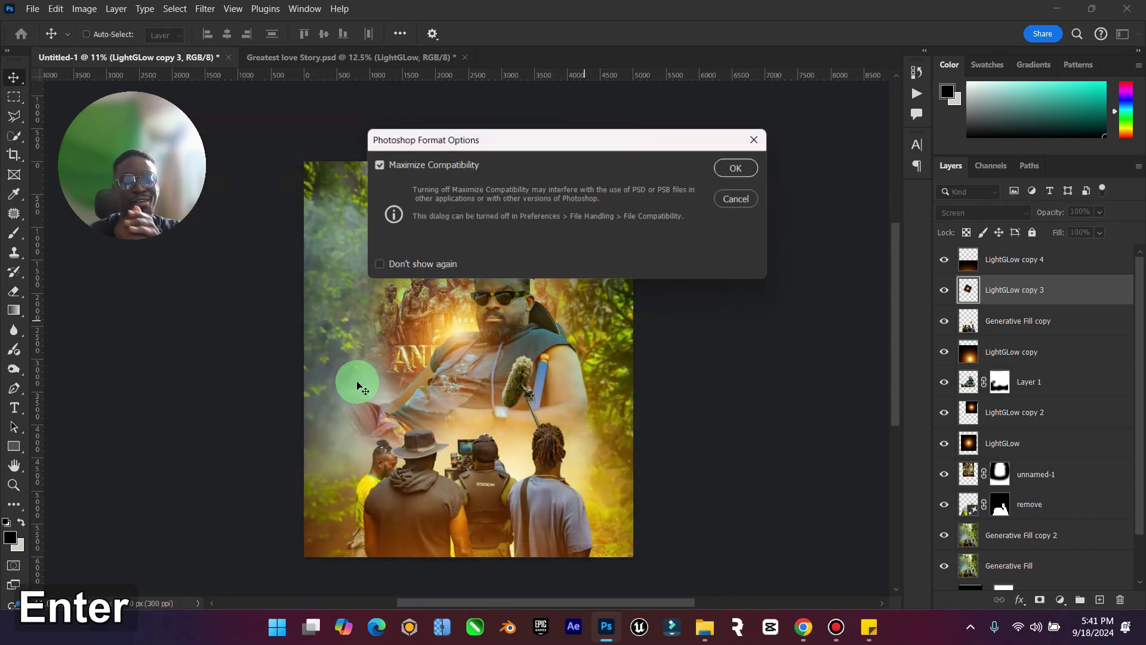
key(Return)
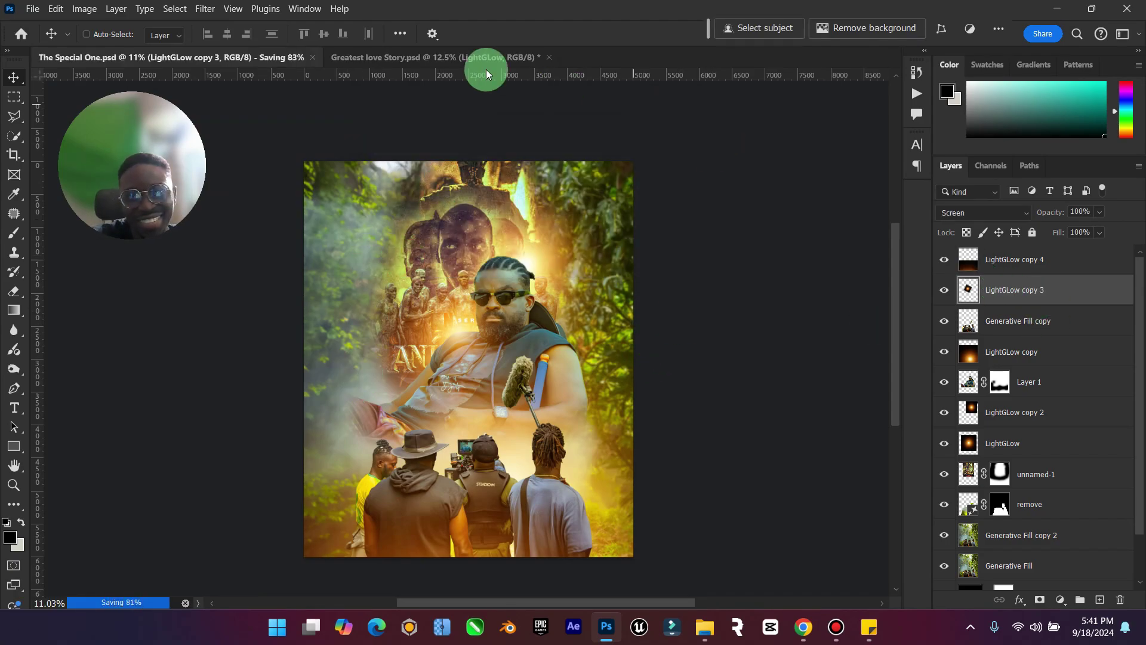
In Greatest love Story.psd, hide the layers from Color Lookup 2 down to Edition copy 2, and hide Group 1.
click(452, 57)
click(1035, 367)
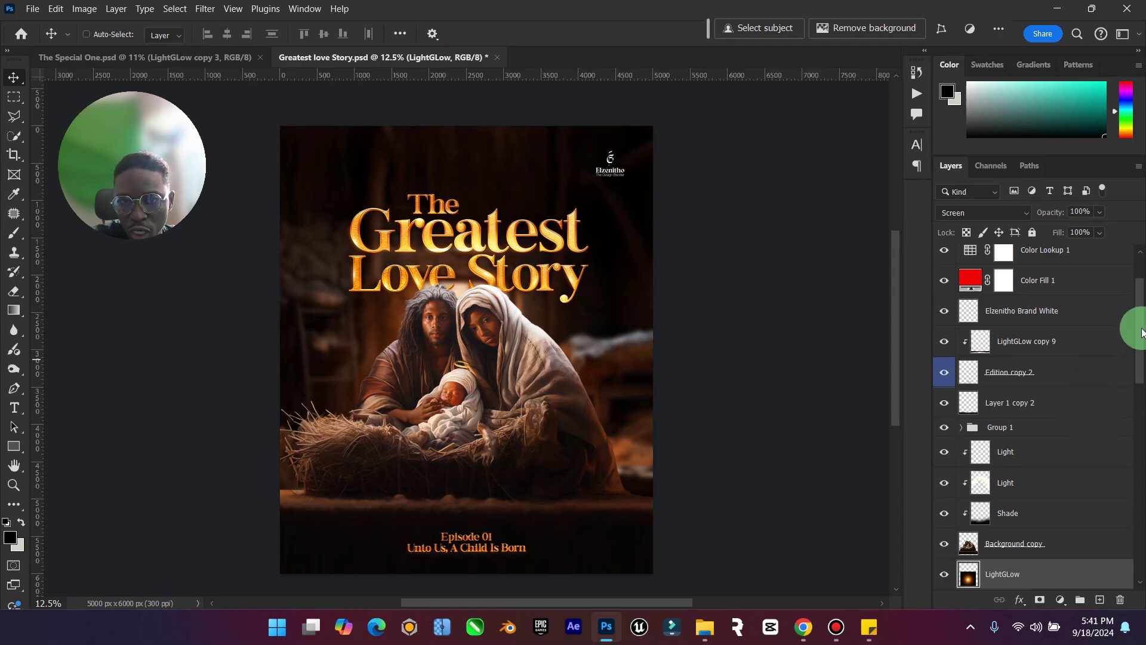
drag(1141, 332, 1141, 266)
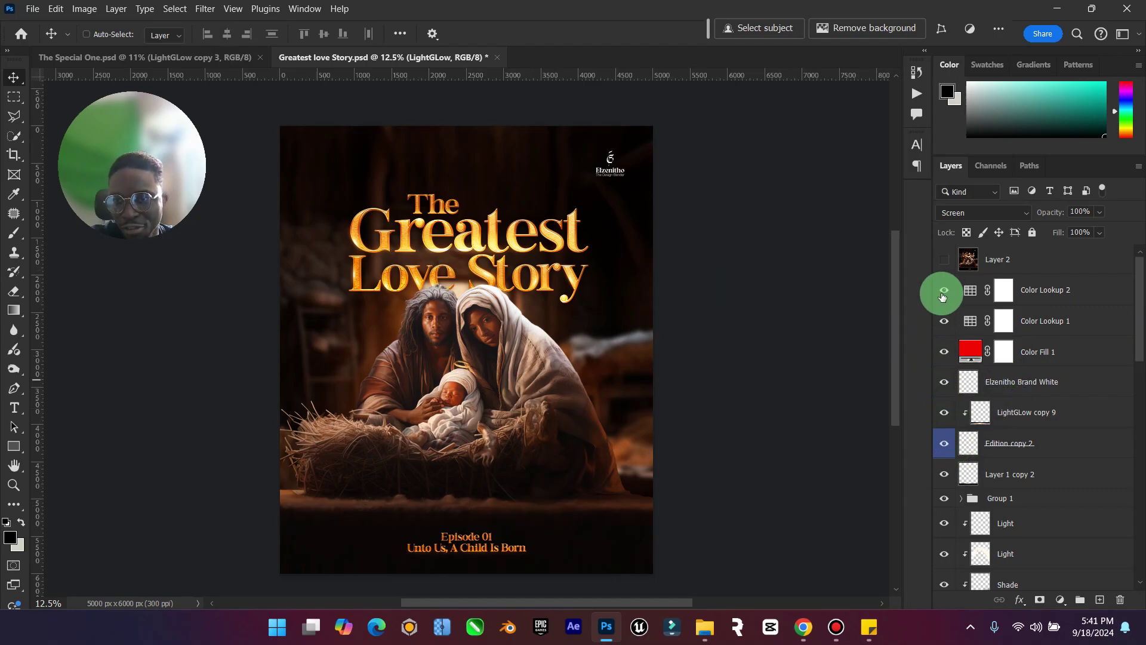
drag(943, 293, 943, 506)
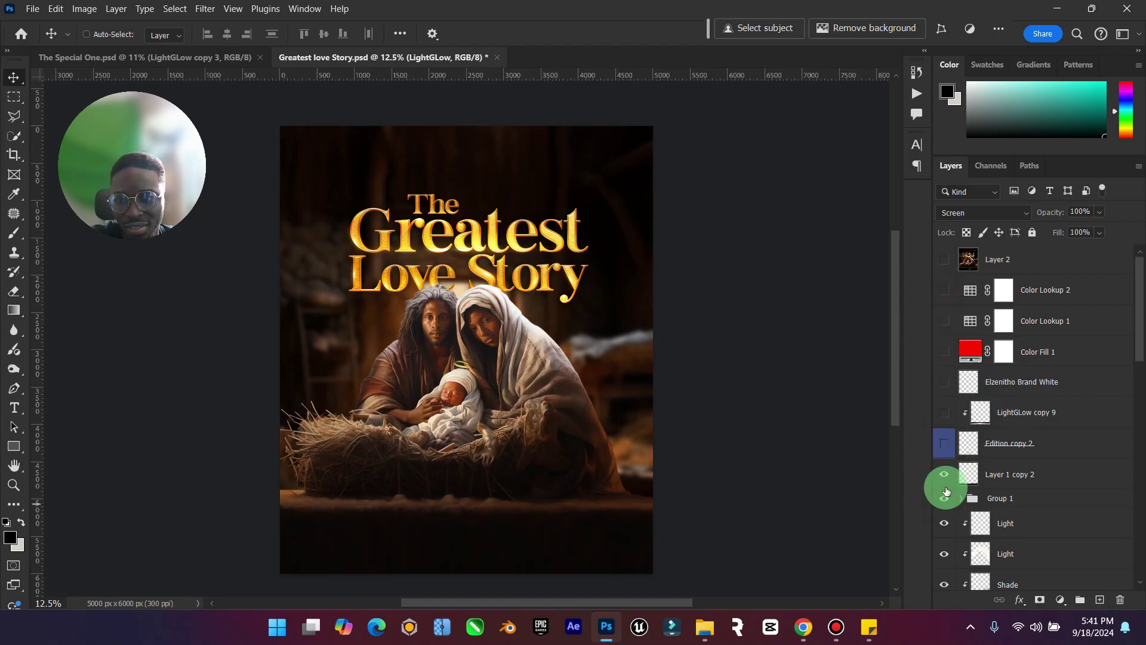
scroll(943, 477, down, 5)
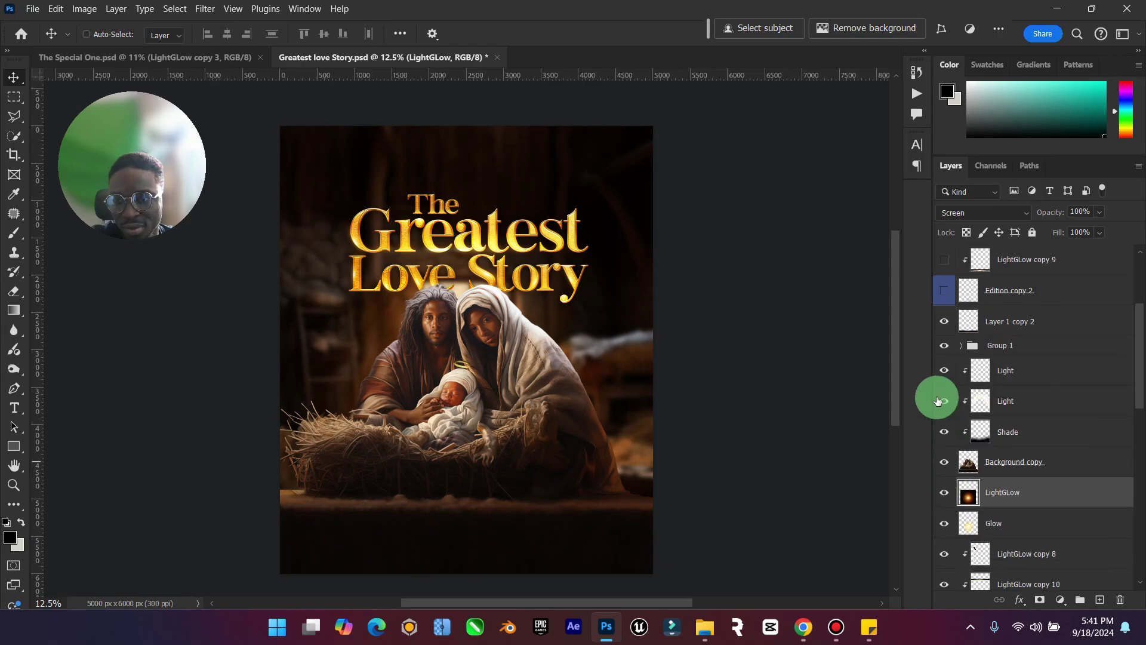
click(940, 346)
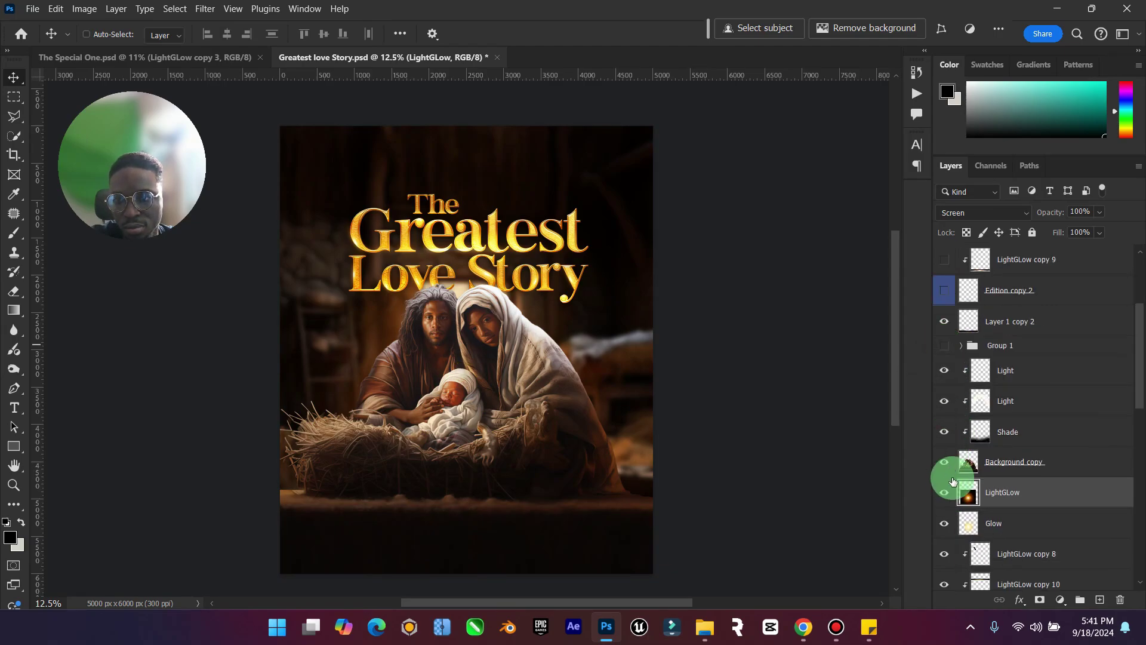
Show the Edition copy group, bring it to the top of the layer stack and place its episode text across the poster's lower part.
scroll(952, 481, down, 5)
click(943, 403)
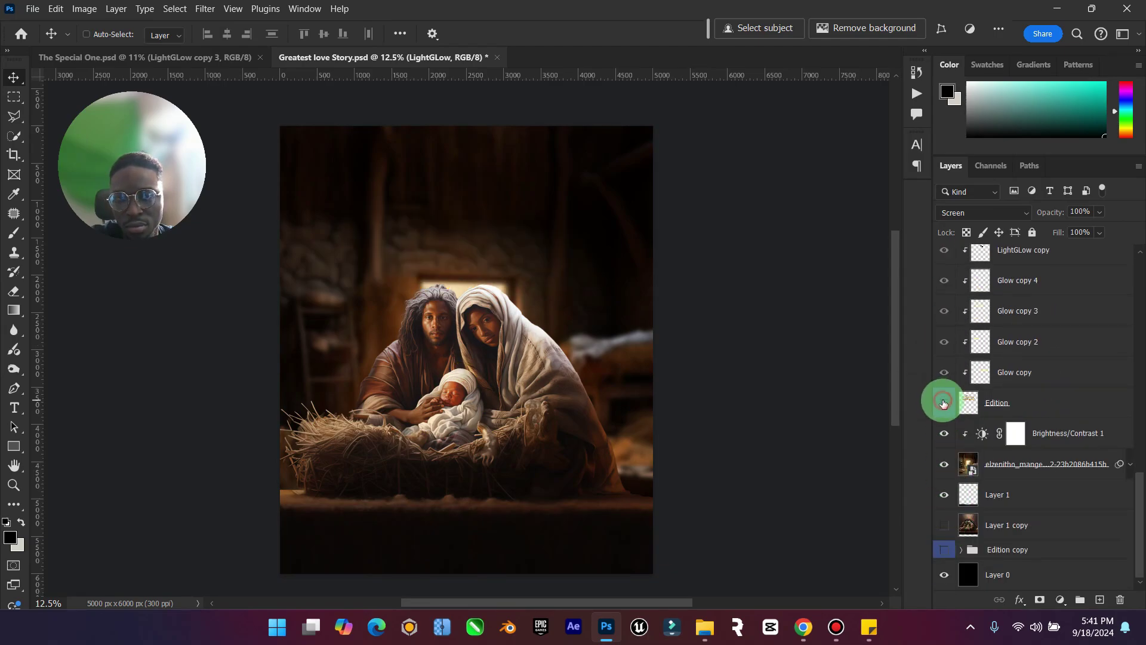
click(943, 407)
click(943, 548)
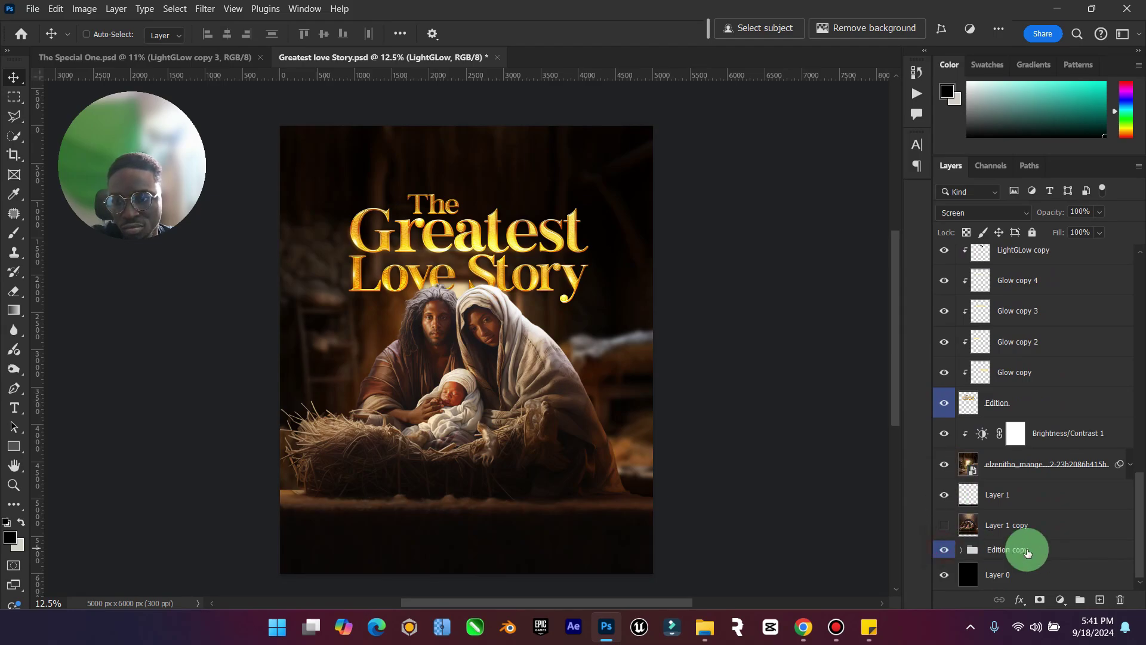
click(1008, 549)
drag(961, 555, 1079, 236)
drag(744, 266, 486, 505)
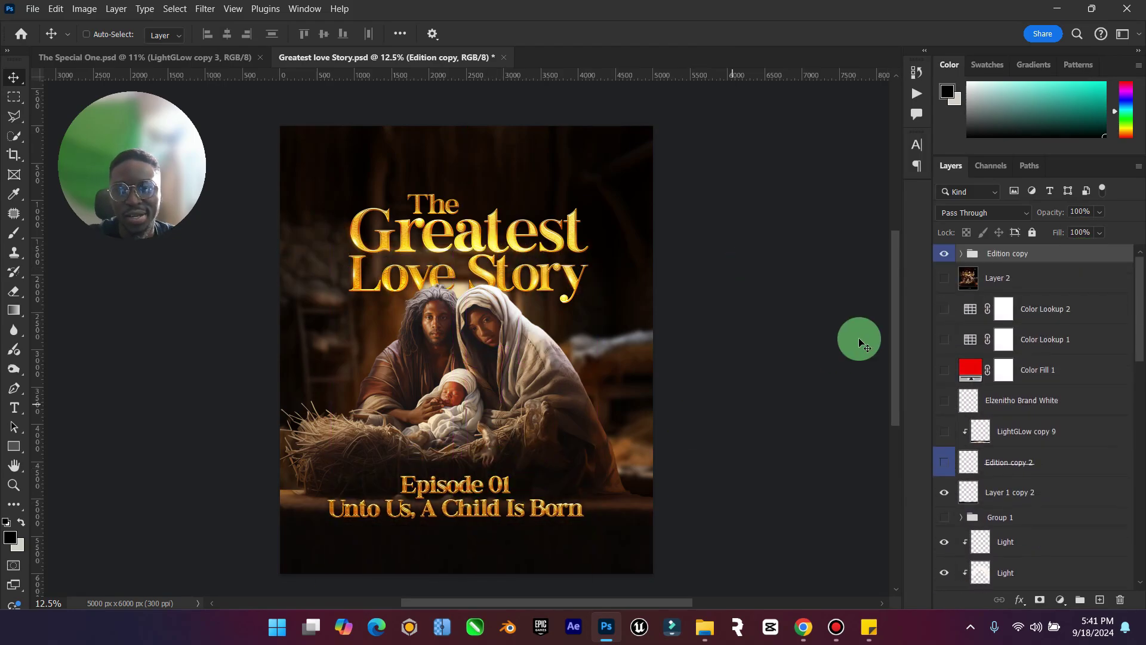
Open the Fx 01 smart object from the Edition copy group's Top Surface subgroup, declining the text layer update.
click(962, 258)
click(979, 292)
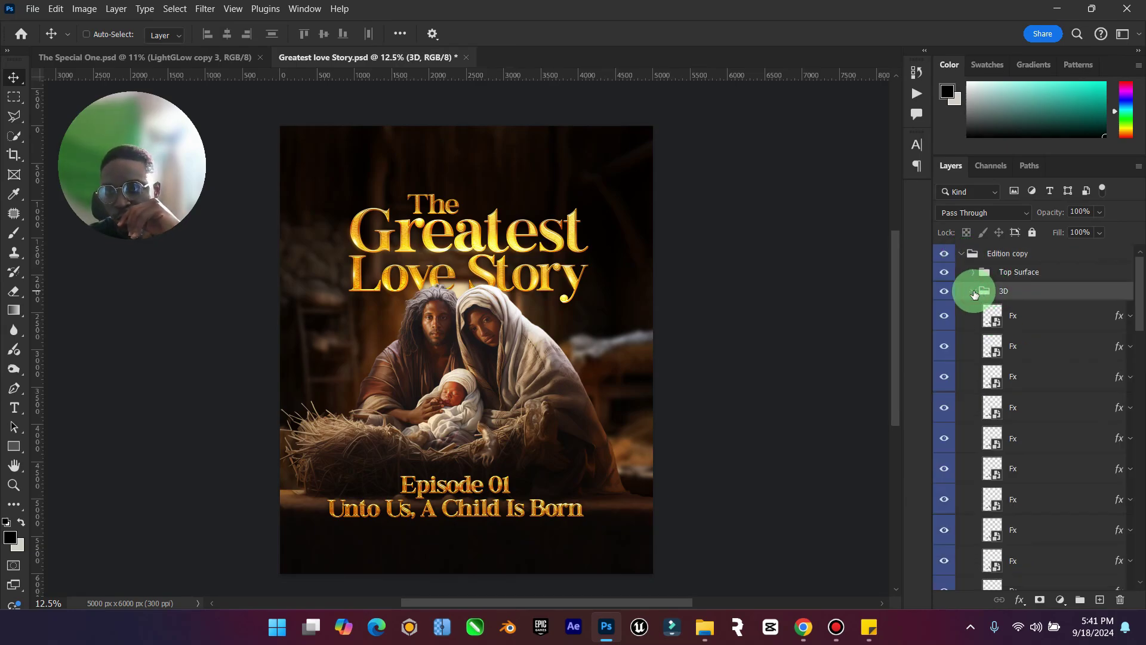
click(976, 291)
click(973, 273)
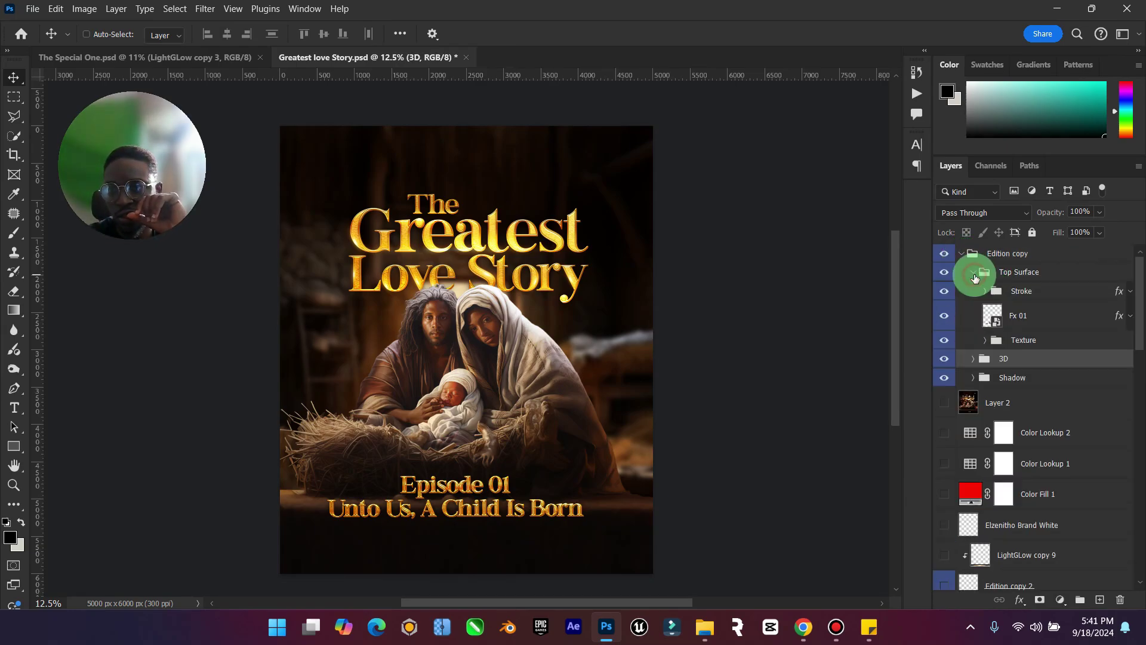
double_click(991, 315)
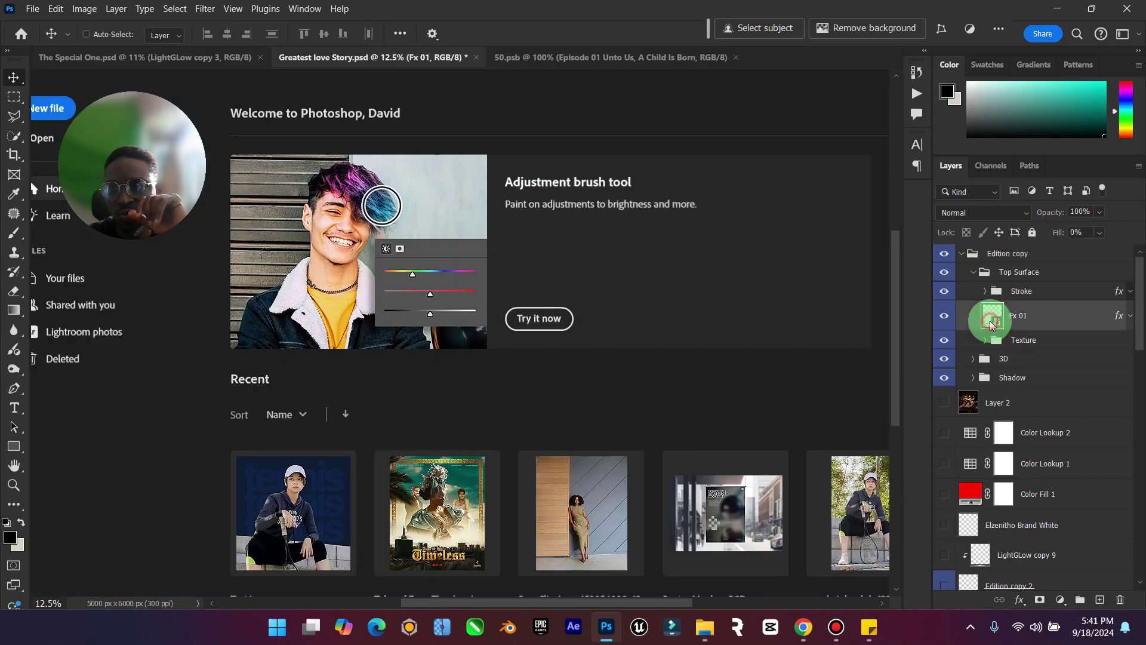
click(558, 258)
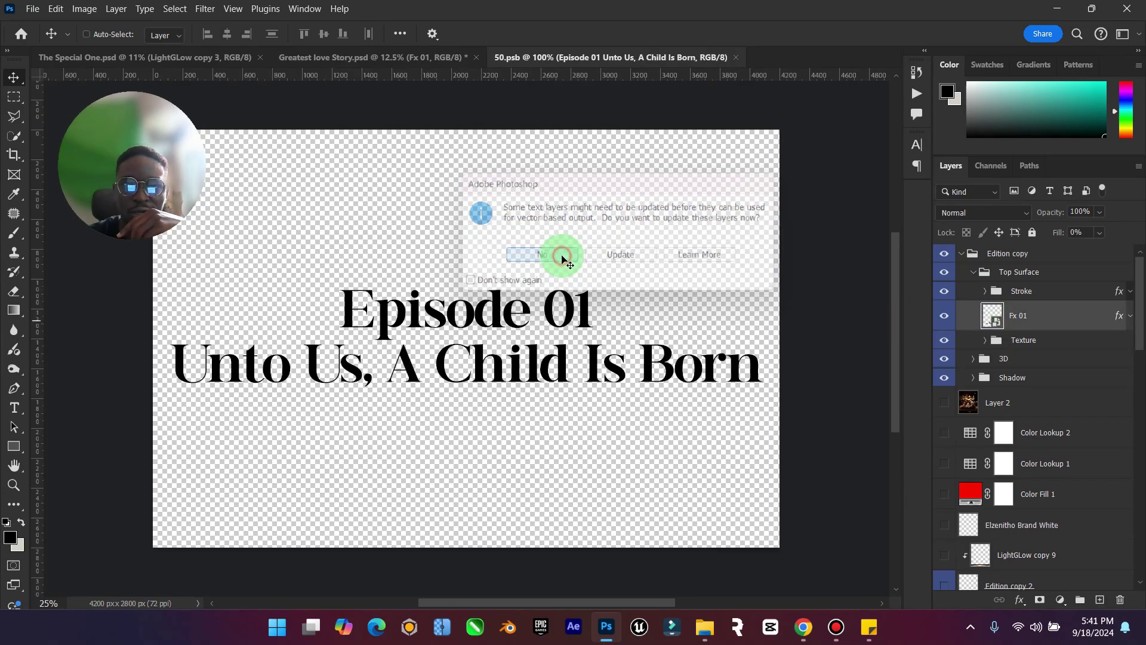
Replace the smart object's episode text with "The Special".
double_click(977, 257)
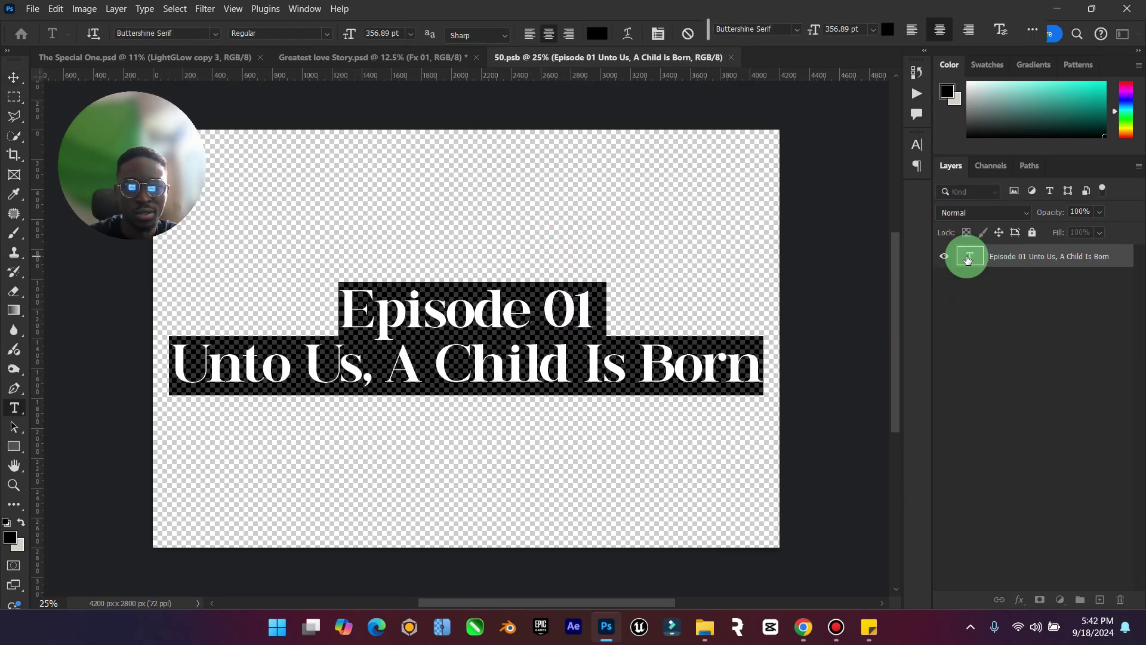
key(Caps_Lock)
text(The)
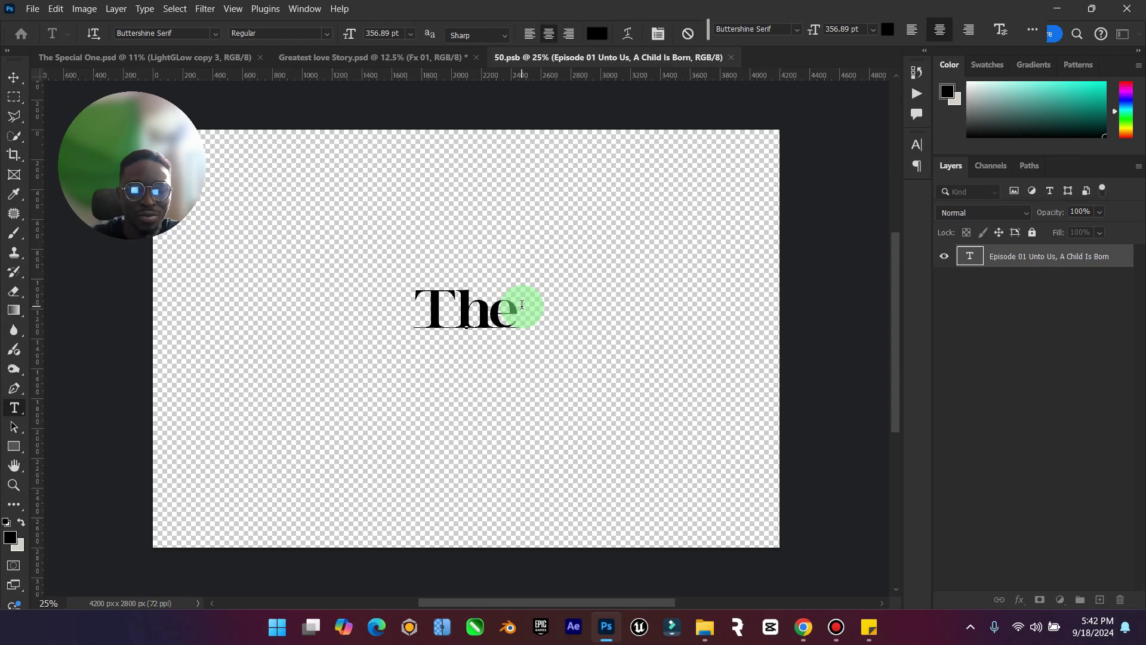
key(Caps_Lock)
text(Spe)
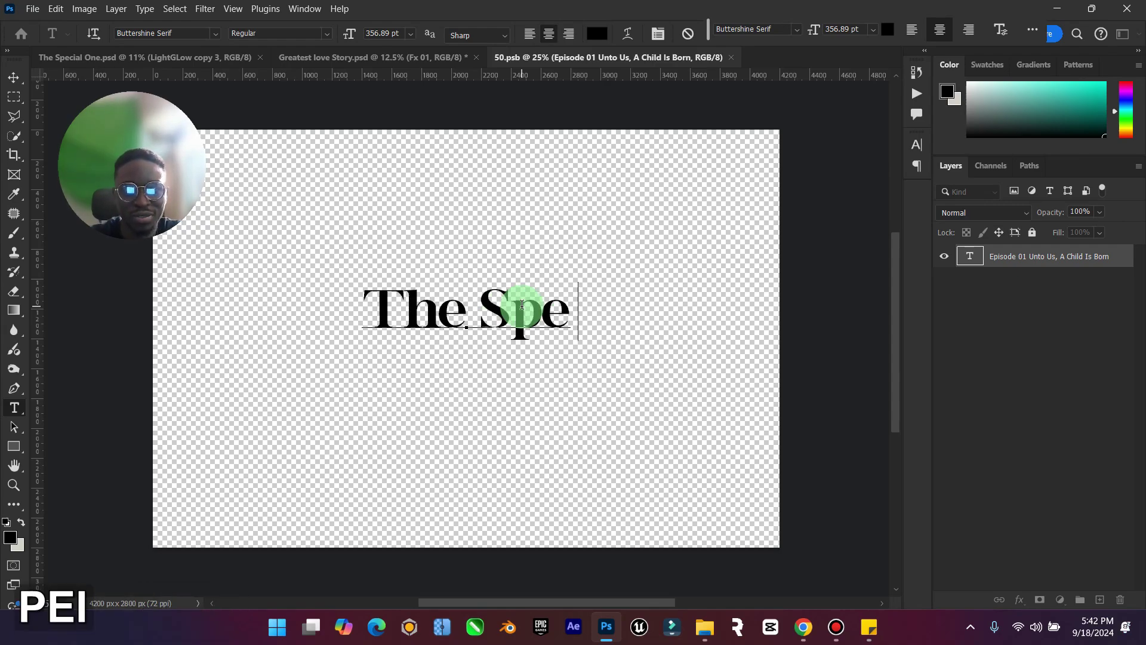
text(i)
key(BackSpace)
text(ca)
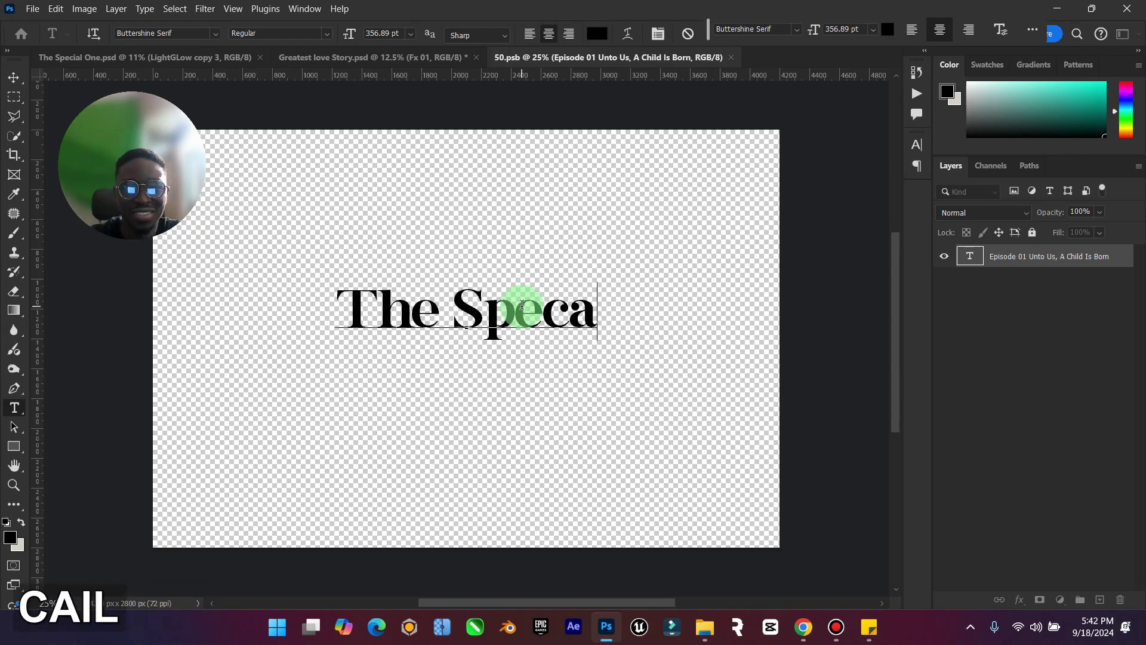
text(il)
key(BackSpace)
key(BackSpace)
key(BackSpace)
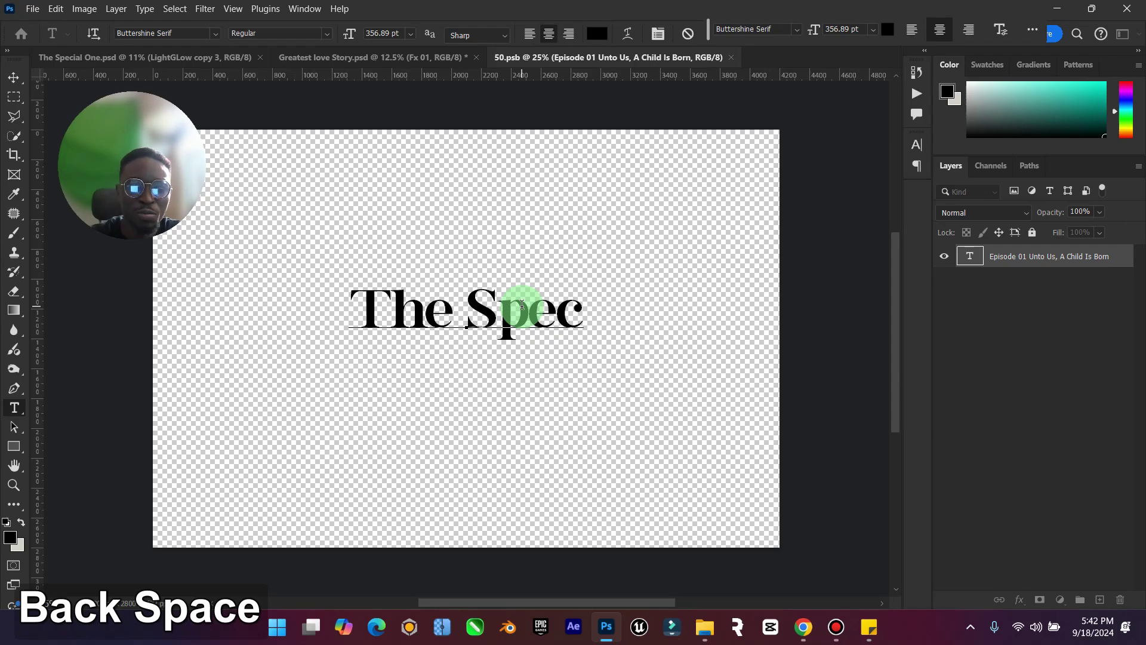
text(isl)
key(BackSpace)
key(BackSpace)
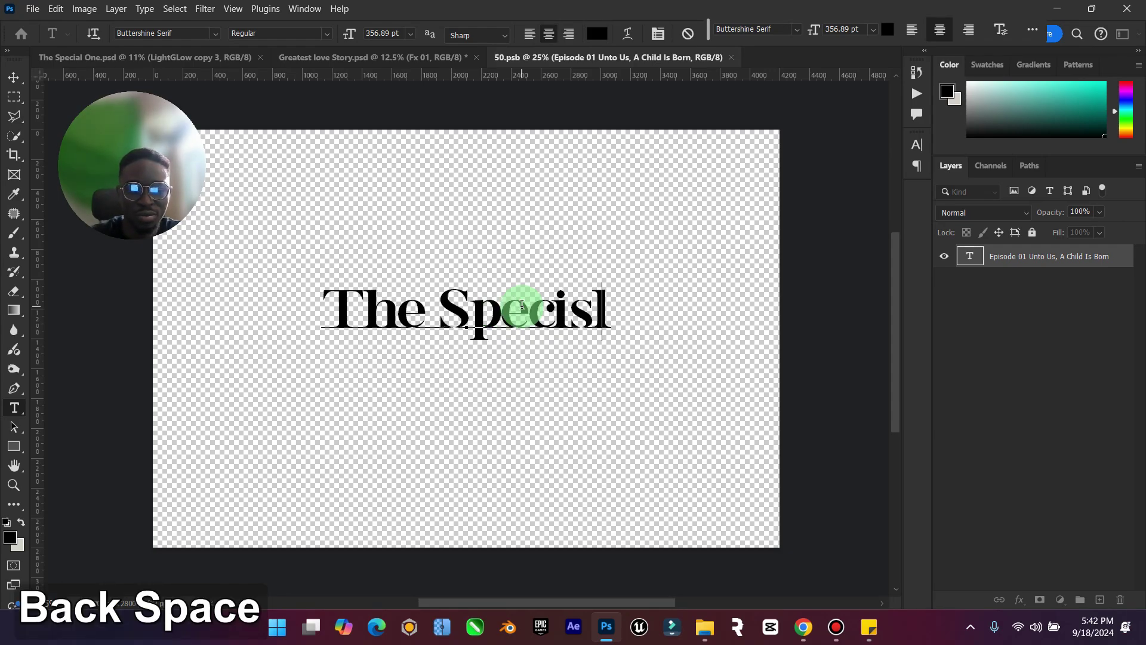
text(al)
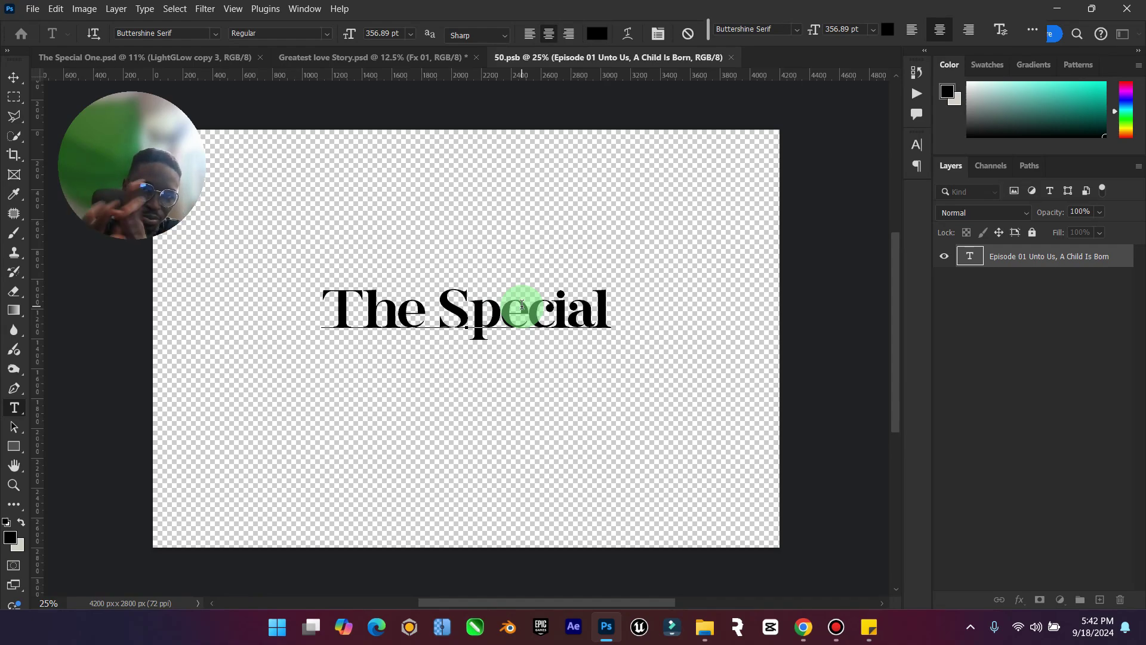
text(One)
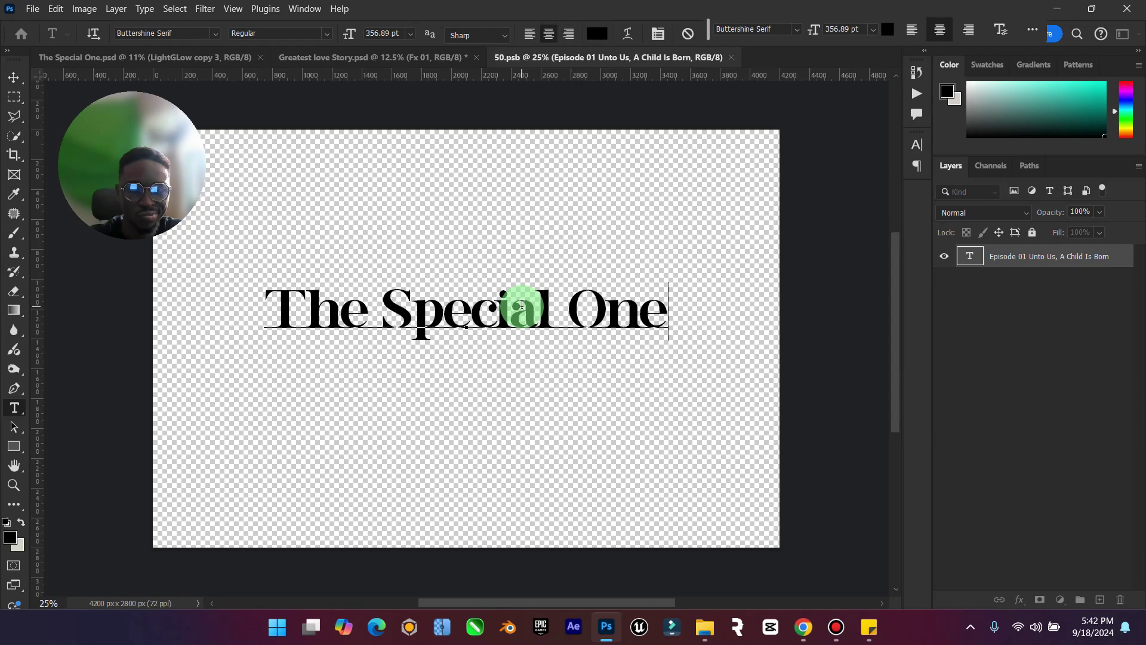
key(BackSpace)
key(BackSpace)
key(BackSpace)
key(BackSpace)
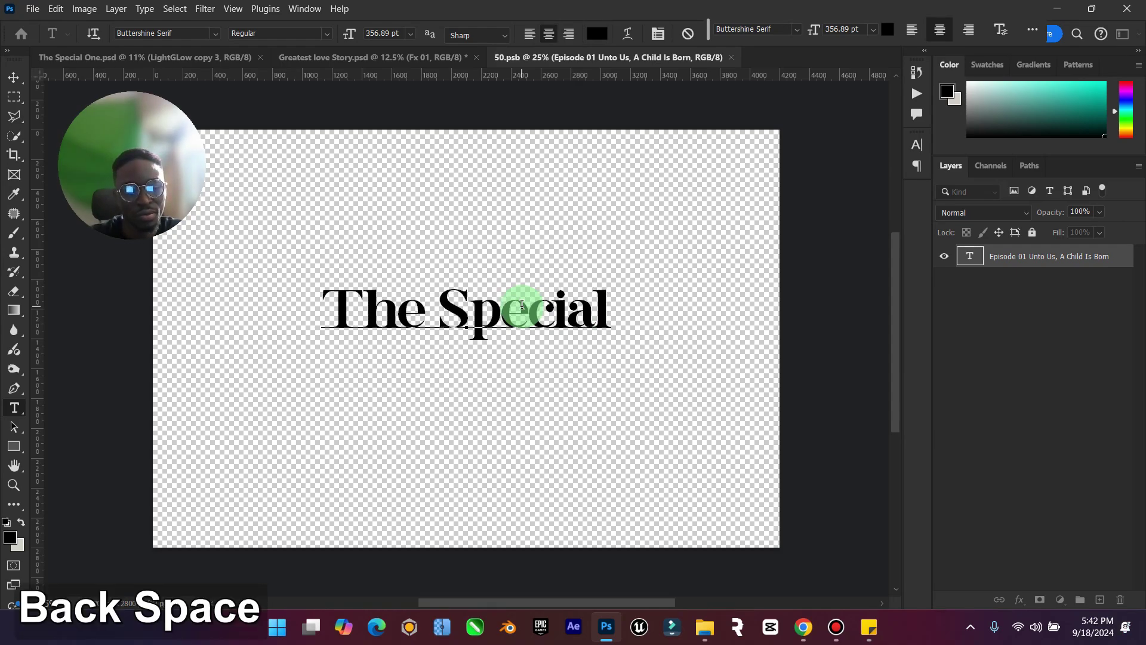
Replace the smart object's text with "The" on one line and "Direct" on a second line.
key(ctrl+a)
key(Caps_Lock)
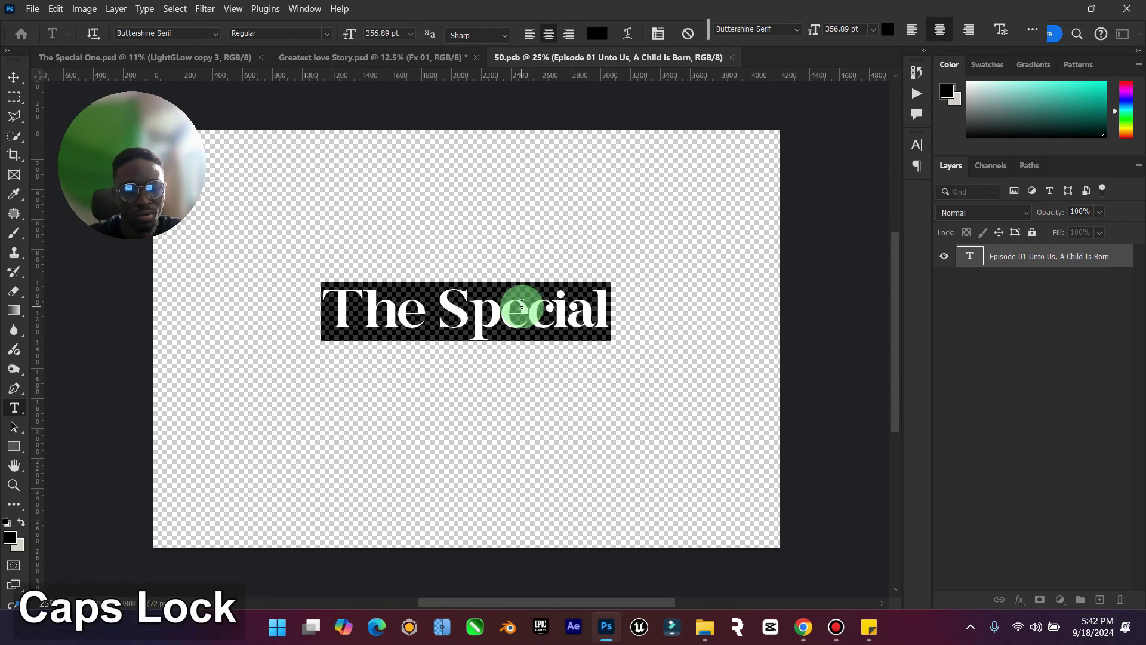
text(The)
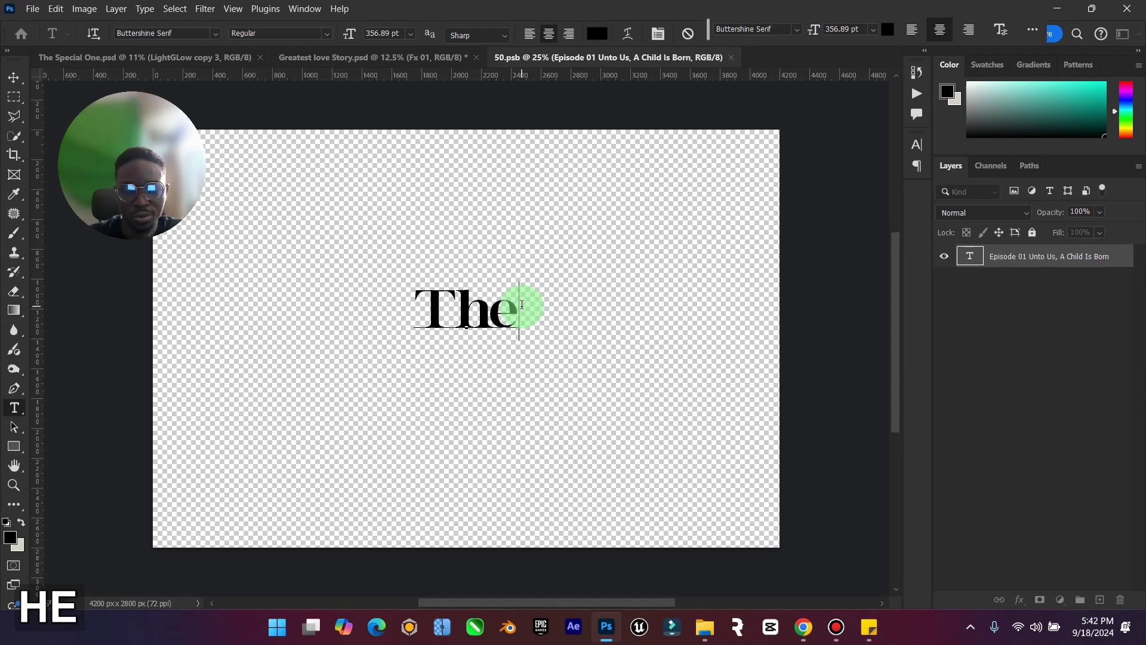
key(Return)
key(Caps_Lock)
text(Dir)
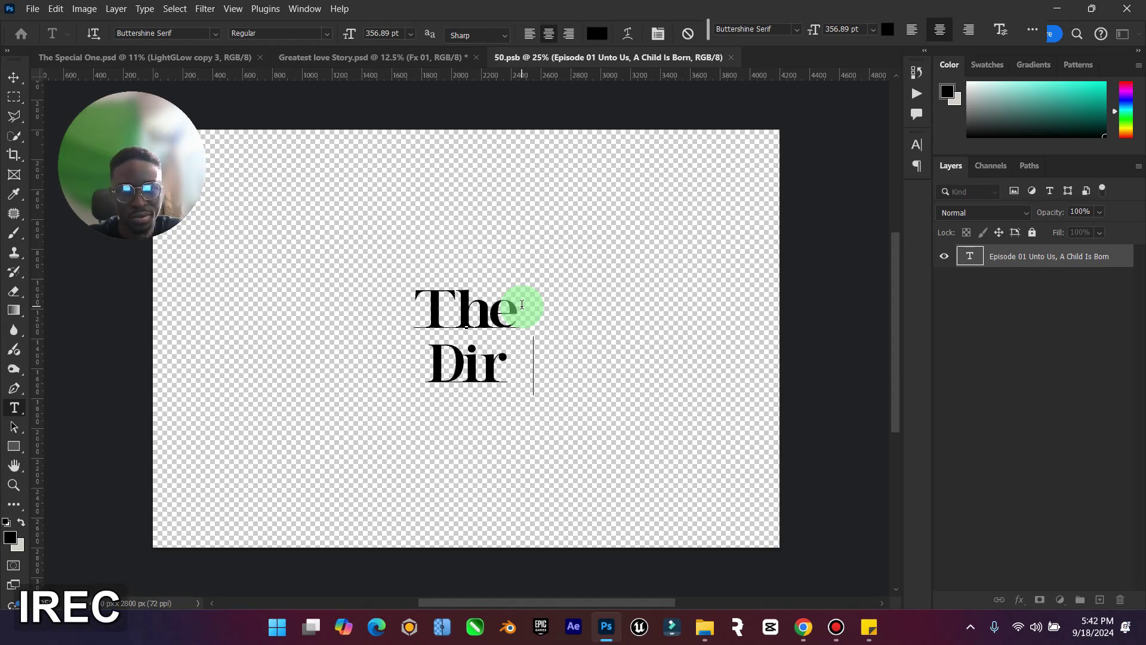
text(ect)
Delete the second line of the text so the layer reads only "The", and commit the edit.
key(ctrl+a)
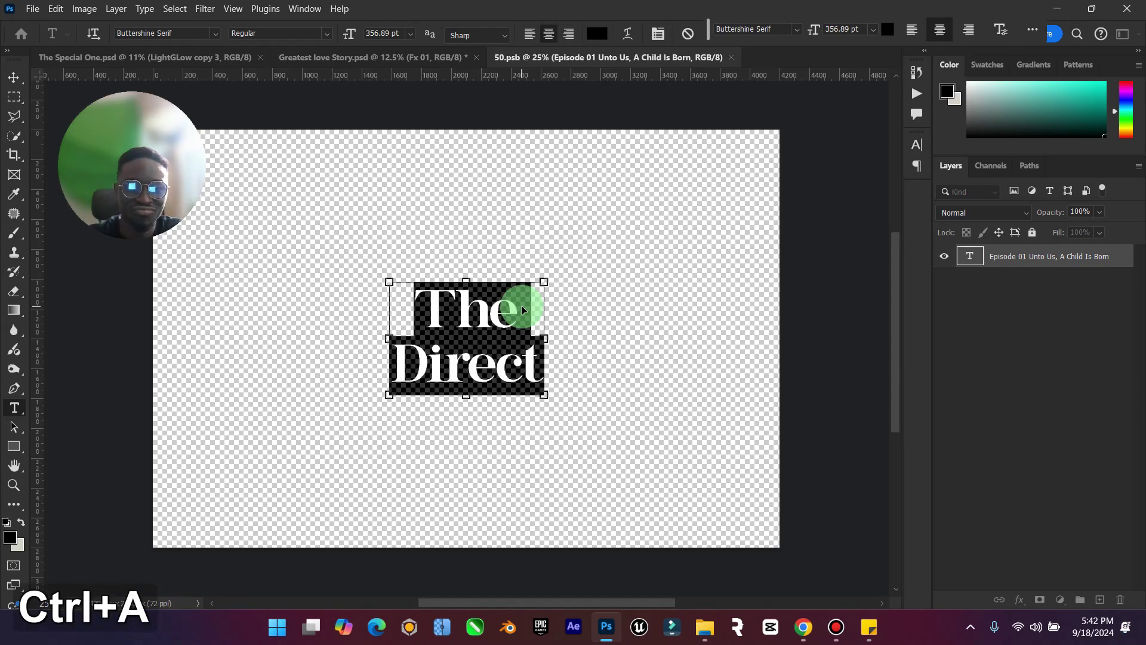
key(ctrl+equal)
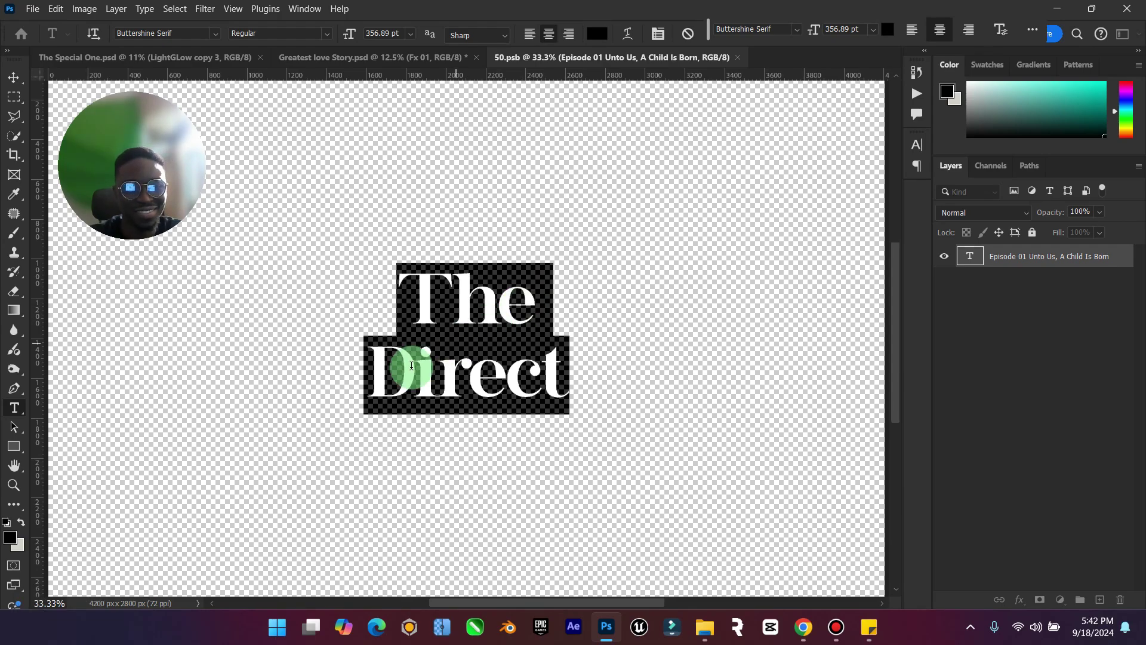
drag(372, 395, 653, 390)
key(BackSpace)
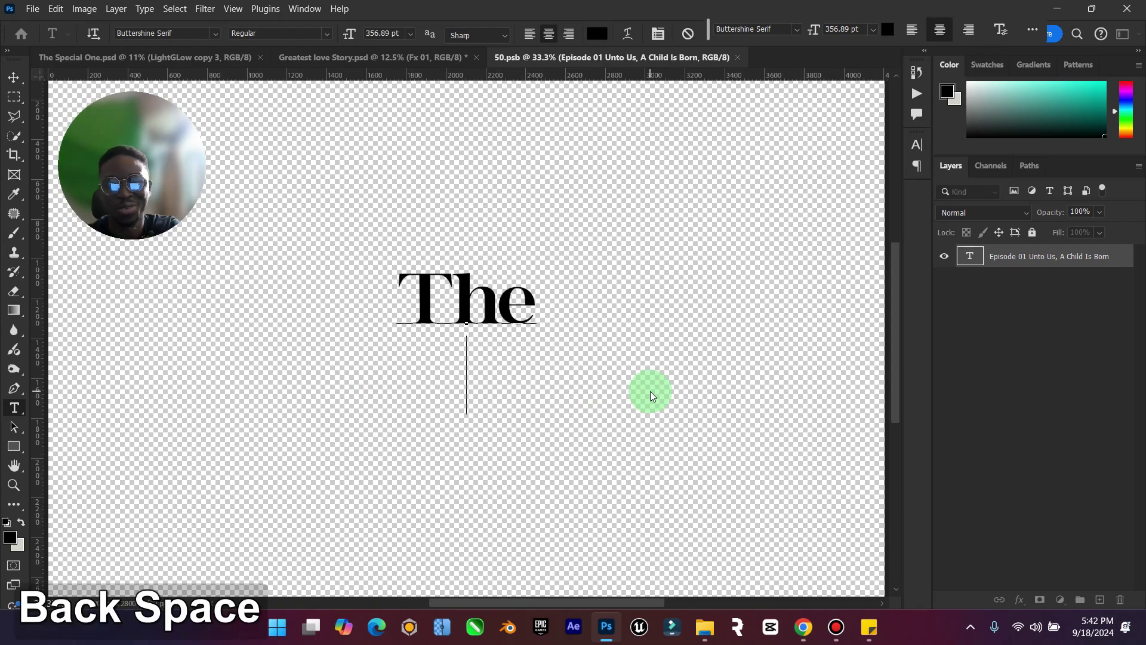
click(13, 78)
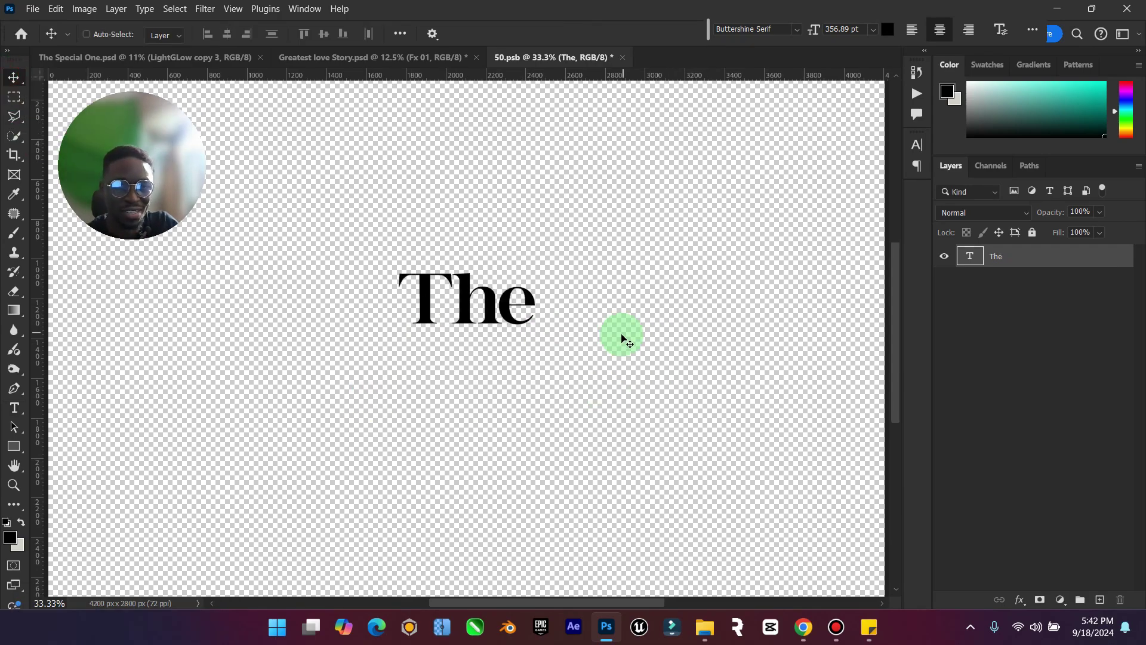
Duplicate the "The" text layer and place the copy directly below the original word.
alt+scroll(621, 337, down, 3)
key(ctrl+t)
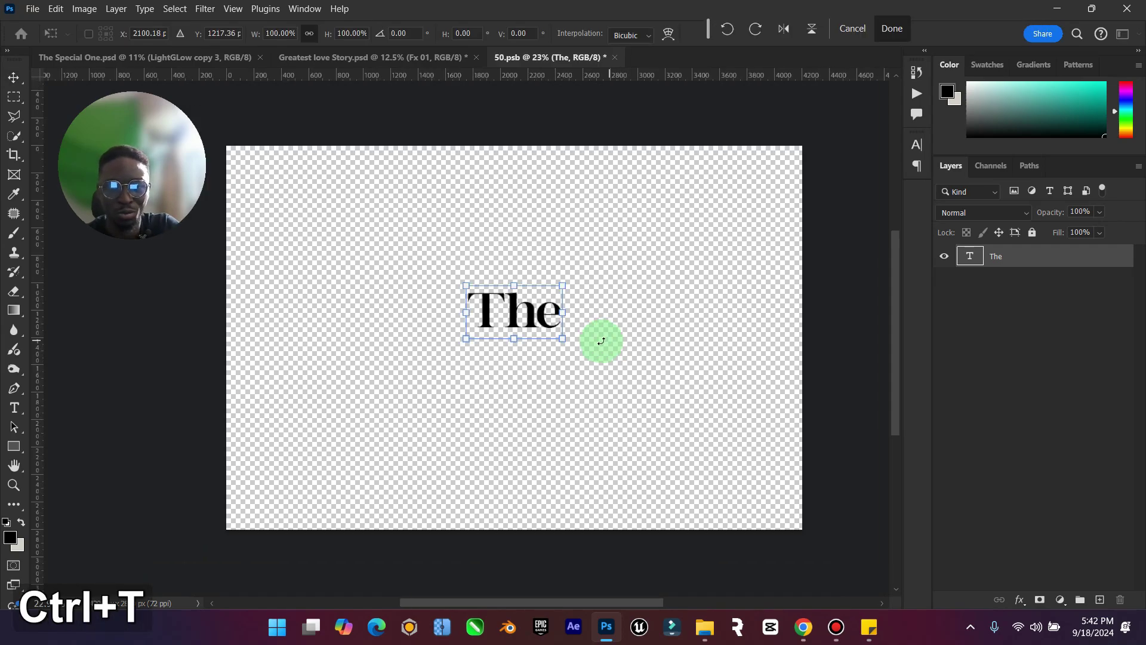
click(18, 80)
key(ctrl+j)
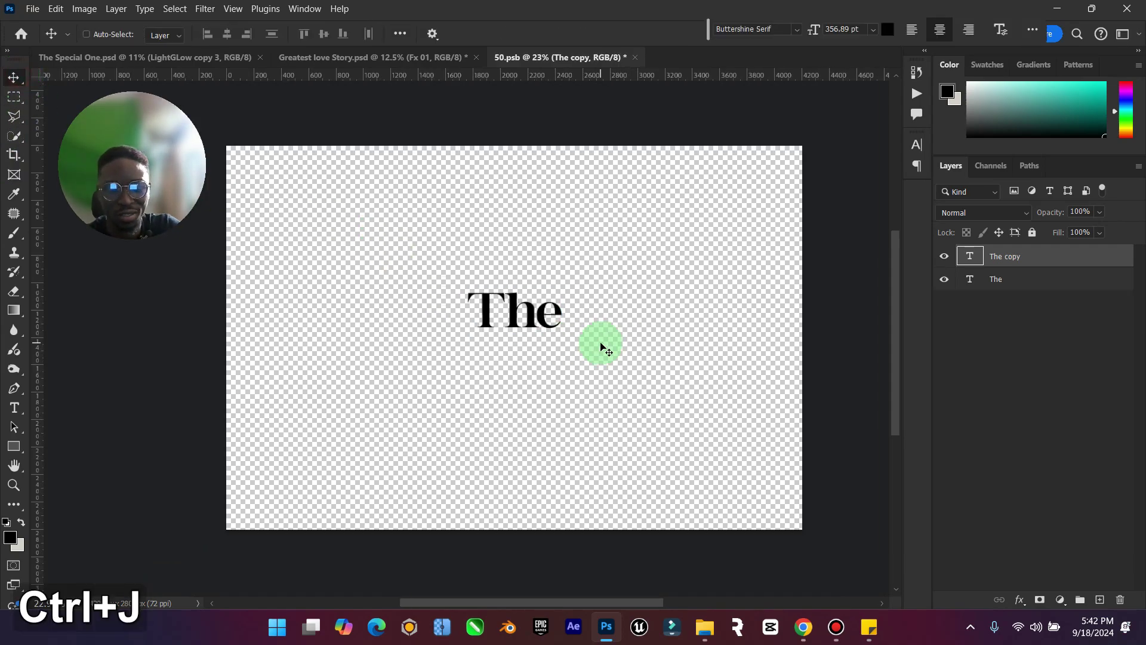
drag(603, 346, 583, 365)
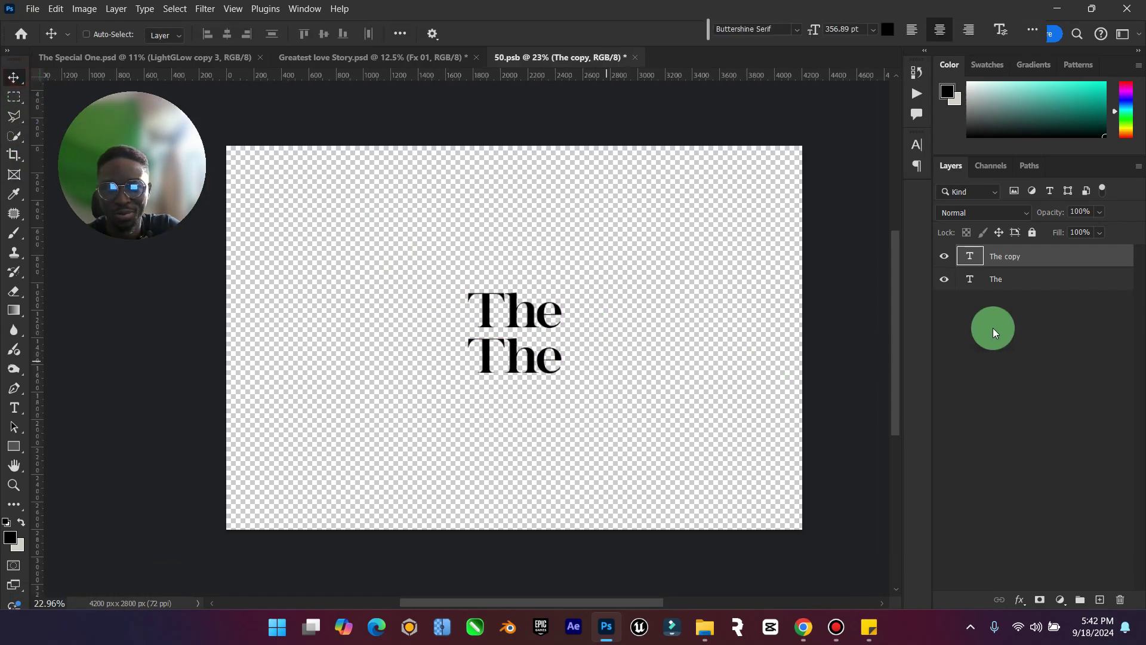
Change the duplicated layer's text to "Director".
double_click(969, 258)
key(Caps_Lock)
text(D)
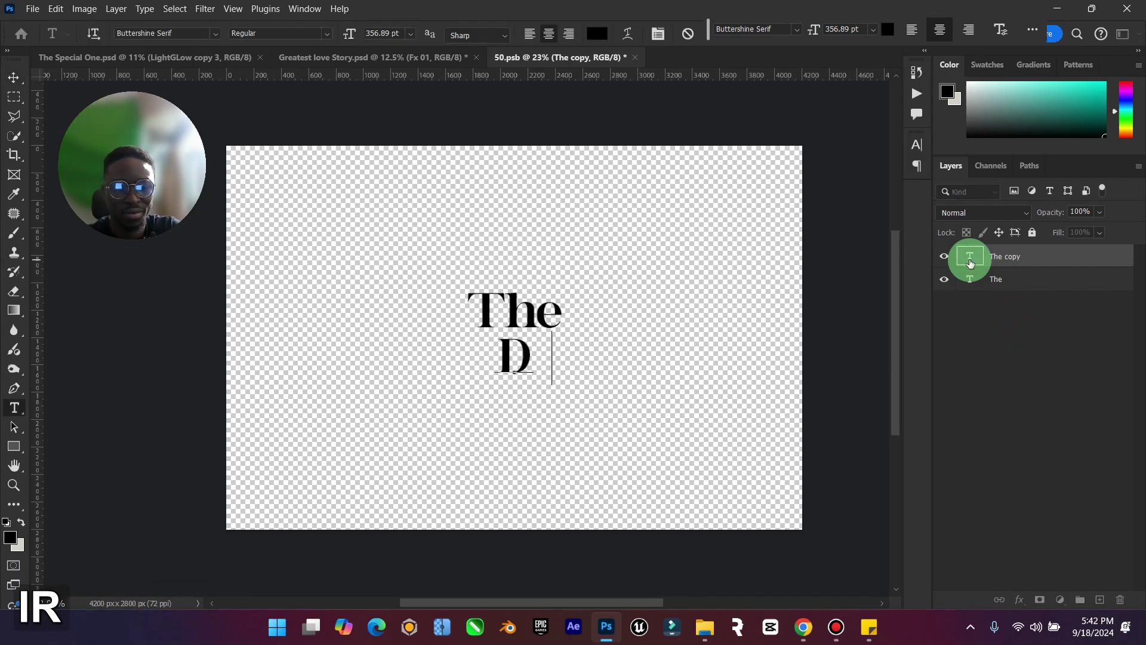
text(irector)
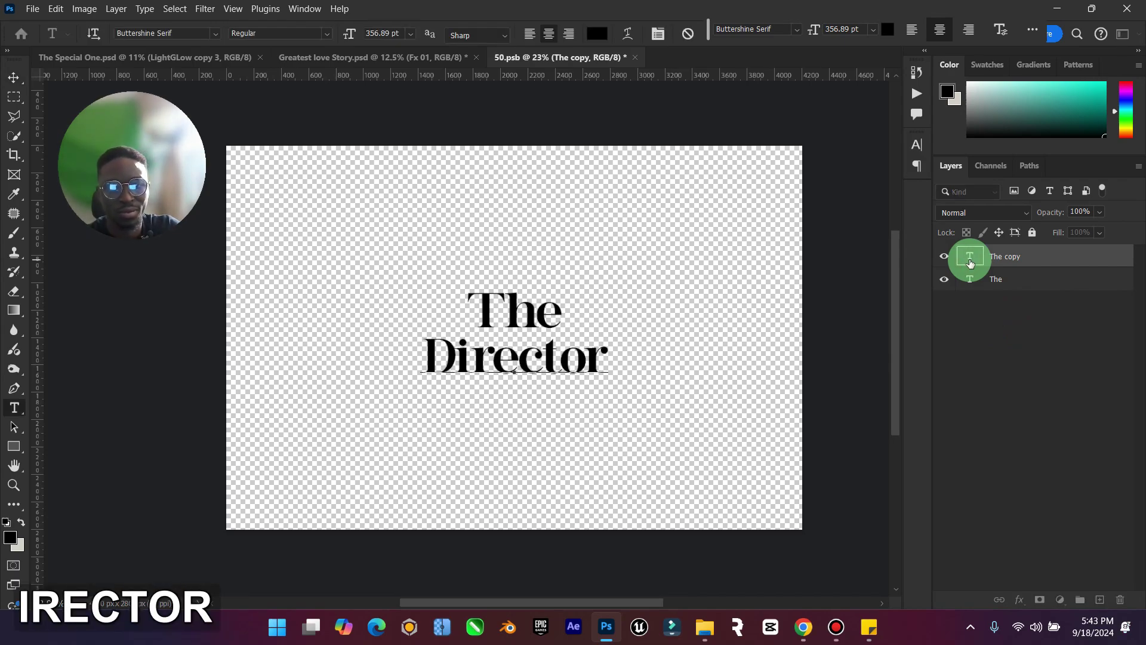
click(14, 78)
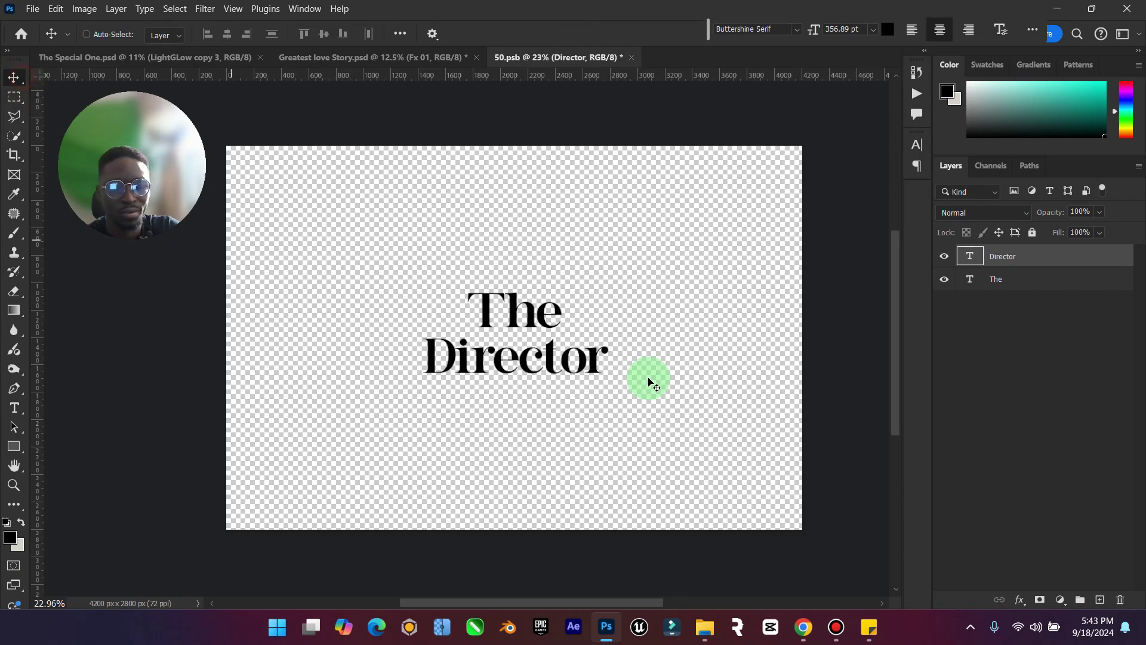
Scale the word "Director" proportionally from its centre to about 246%.
key(ctrl+t)
drag(609, 332, 713, 265)
key(ctrl+z)
drag(605, 329, 691, 282)
key(ctrl+z)
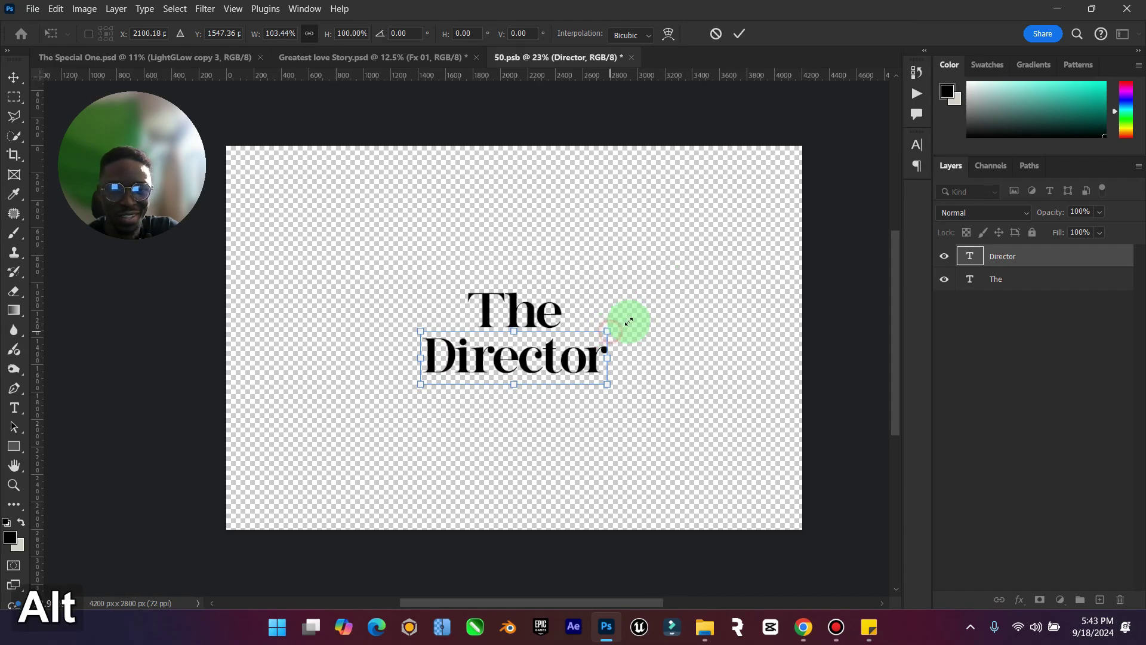
drag(625, 320, 746, 289)
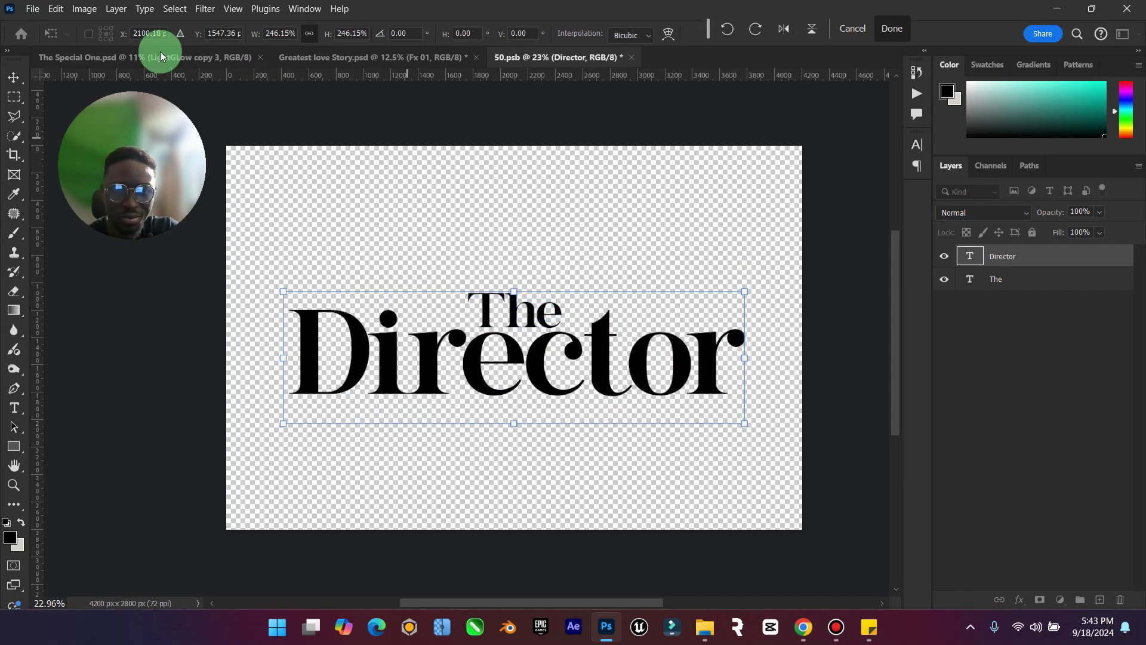
click(16, 80)
Select the "The" text layer, leaving its text as it is.
click(1013, 288)
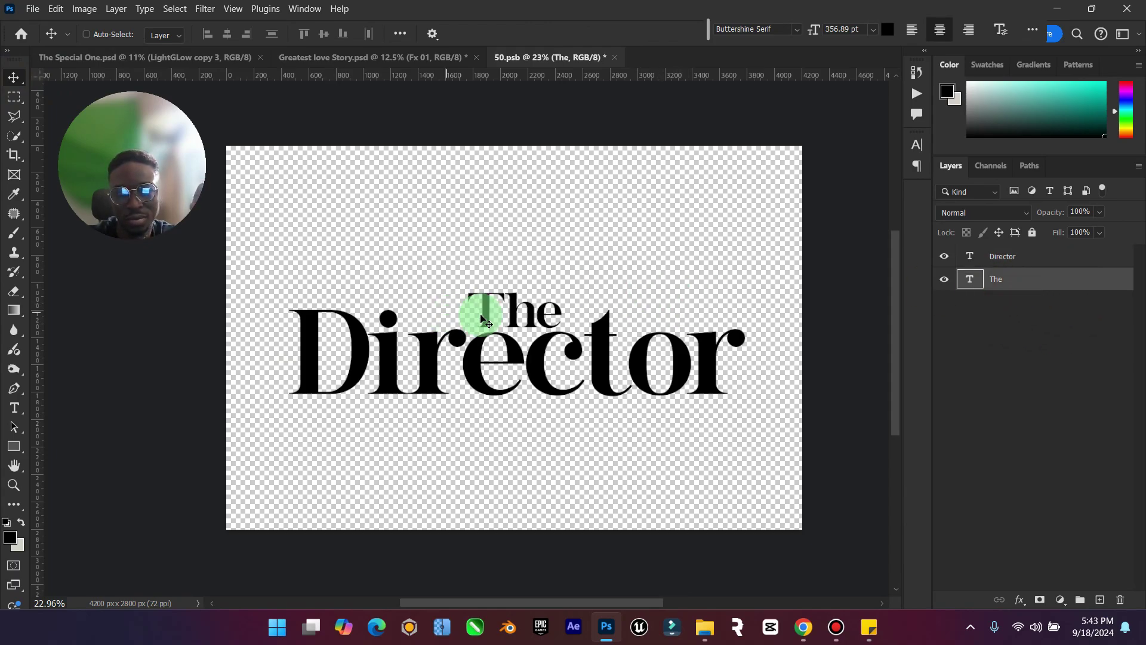
double_click(969, 280)
click(13, 76)
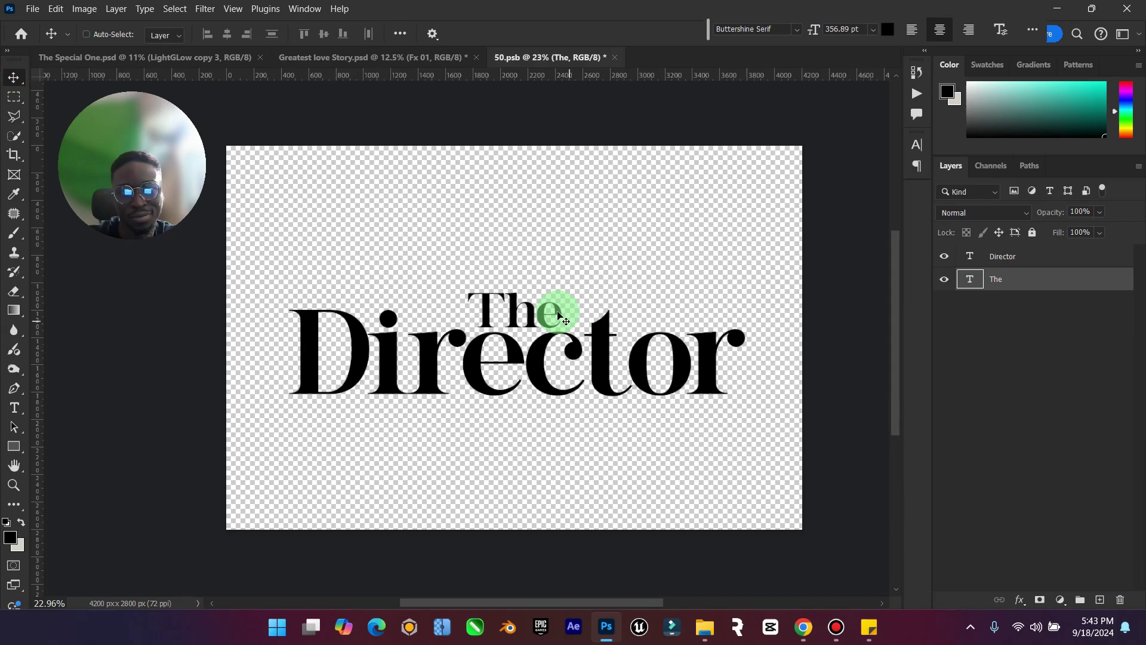
Shift the word "The" slightly left above "Director", and close 50.psb with its changes saved.
mouse_move(559, 316)
mouse_down()
mouse_move(534, 307)
mouse_move(555, 312)
mouse_up()
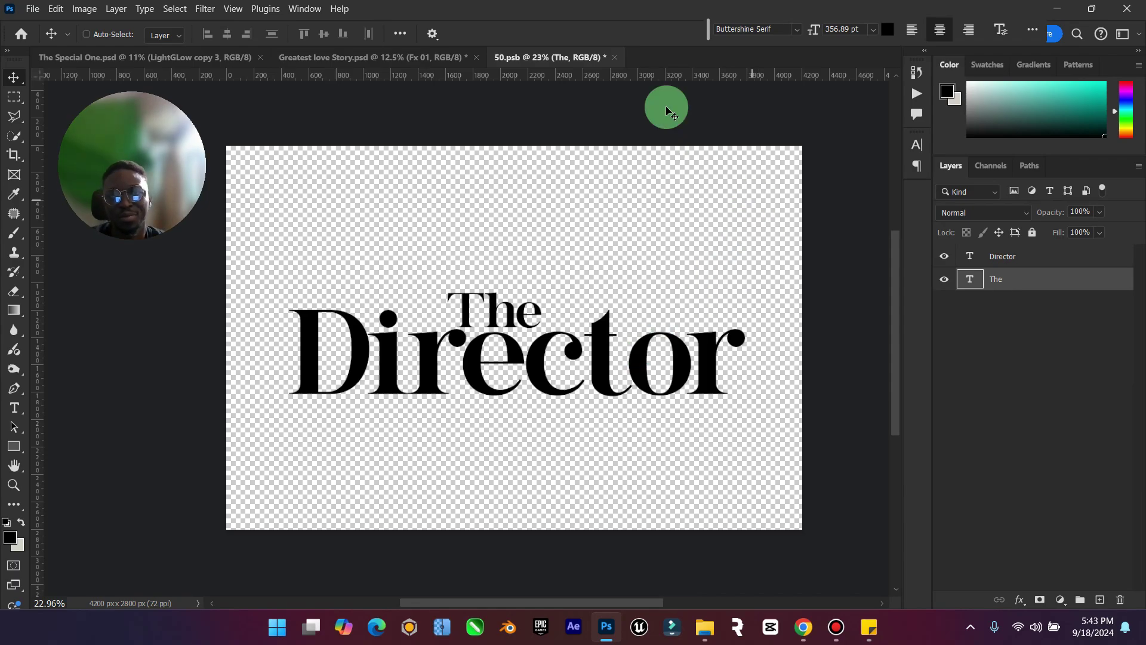
click(614, 57)
click(535, 243)
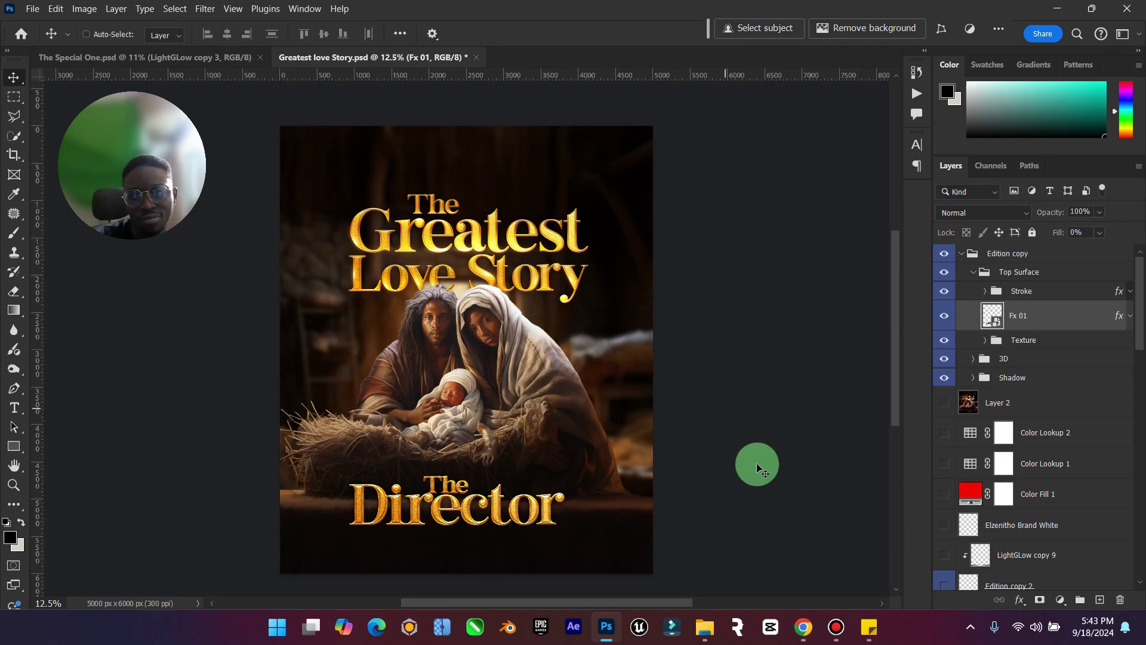
Duplicate the Edition copy group, merge the duplicate into a single layer, and hide the original group.
click(963, 258)
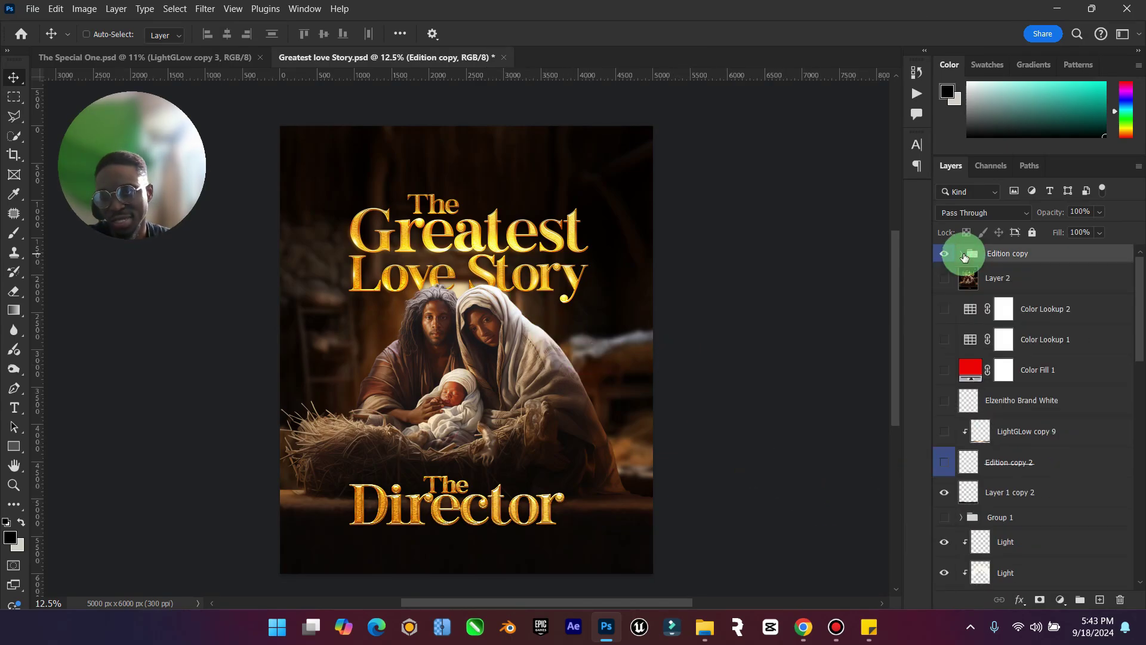
click(1011, 253)
key(ctrl+j)
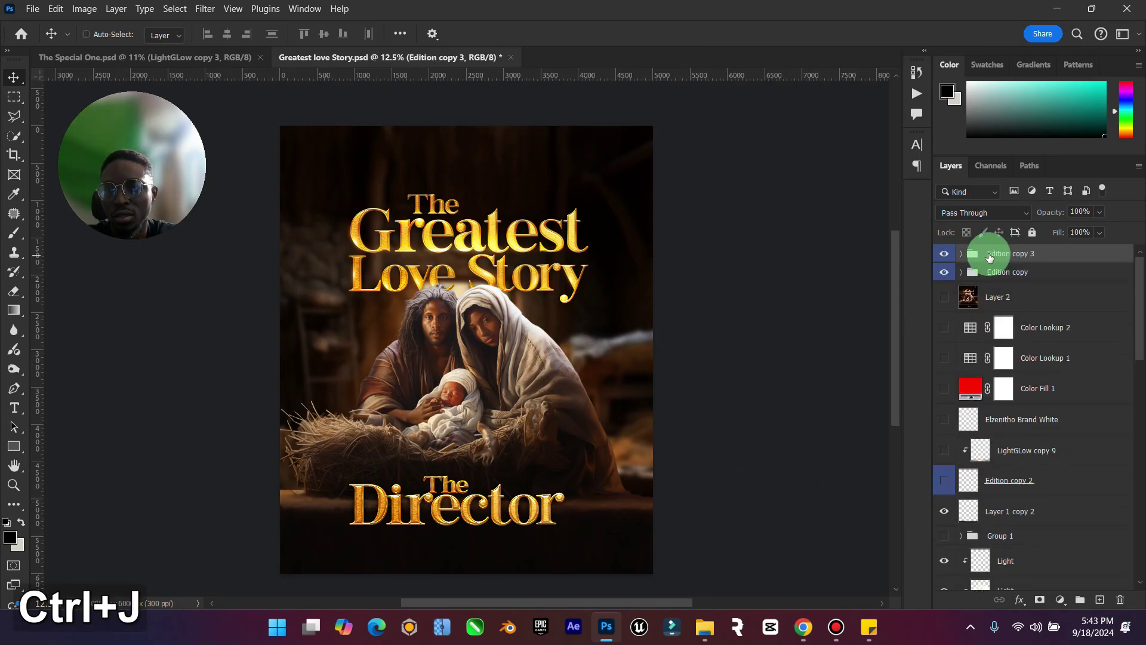
right_click(989, 255)
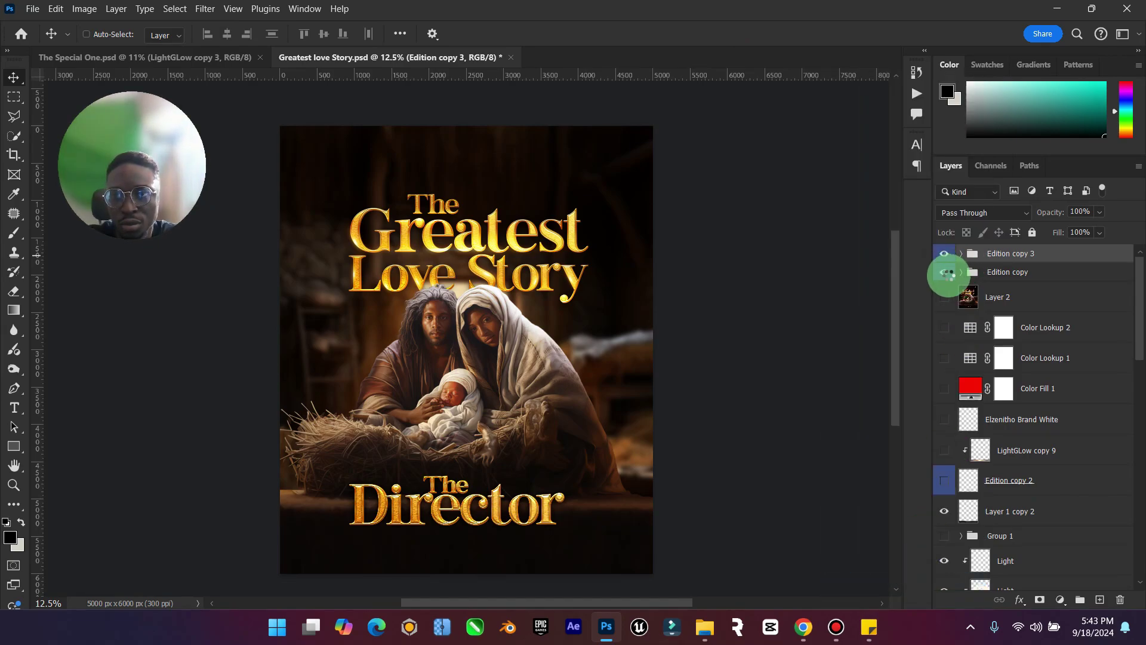
key(ctrl+e)
click(950, 289)
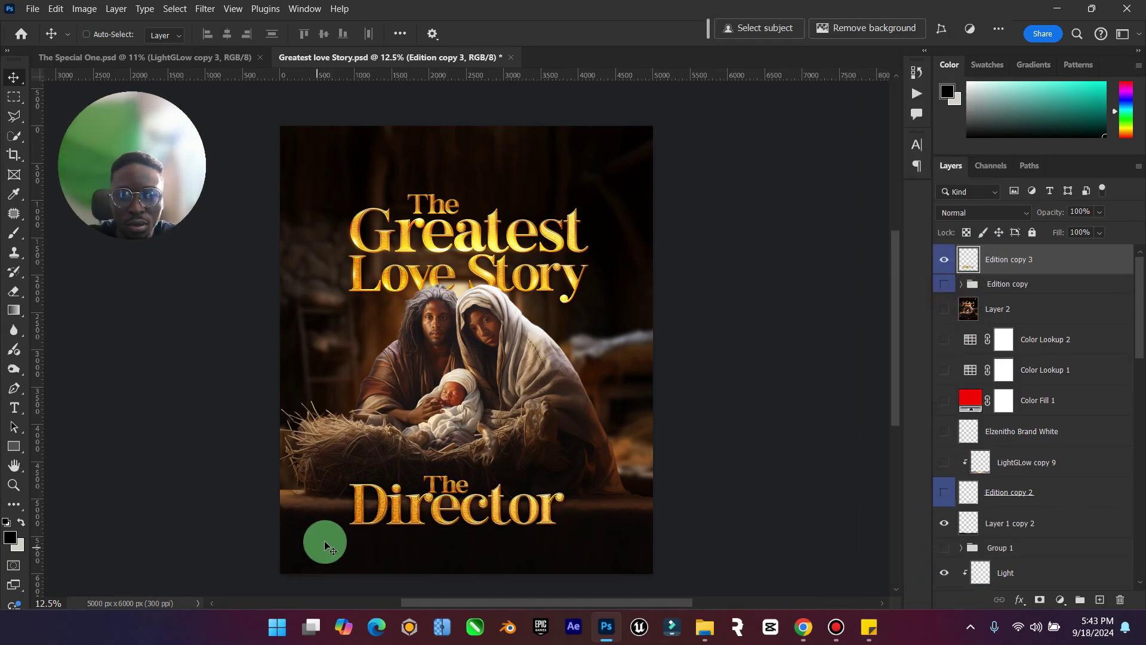
Bring the merged "The Director" title into The Special One.psd and move it to the lower part of the poster.
drag(425, 463, 501, 288)
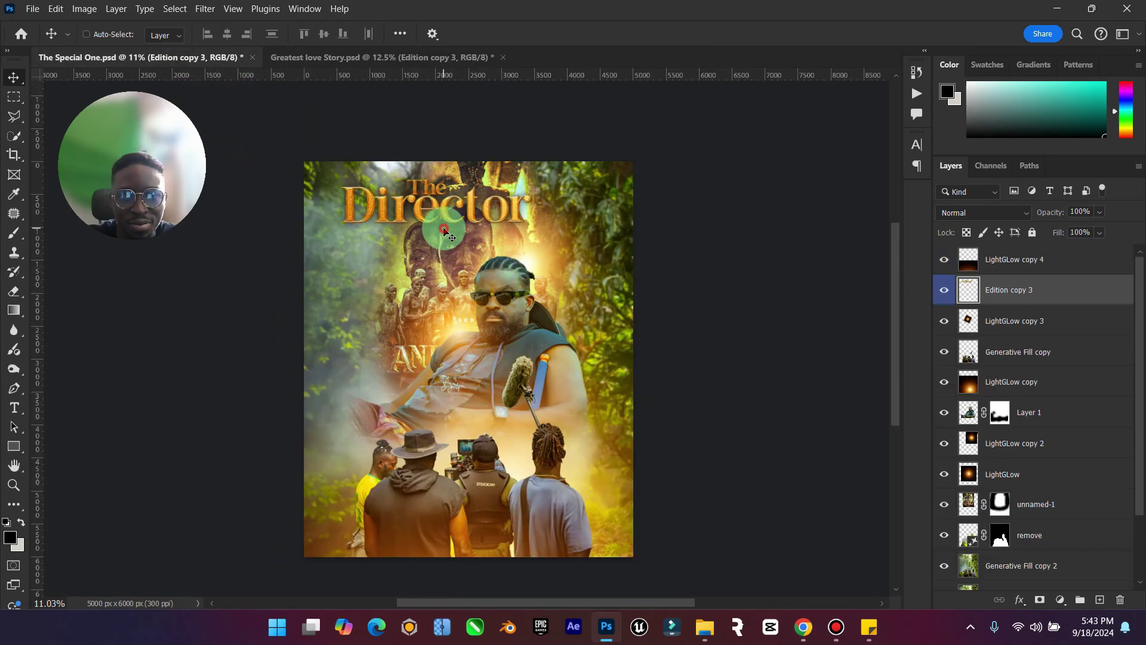
drag(443, 234, 490, 546)
click(1082, 308)
drag(1073, 314, 1036, 291)
Scale "The Director" title to 67.02% at the bottom of the poster and hide its layer.
mouse_move(502, 522)
mouse_down()
mouse_move(496, 530)
mouse_move(512, 233)
mouse_move(517, 504)
mouse_move(577, 490)
mouse_move(545, 503)
mouse_up()
key(ctrl+t)
click(900, 36)
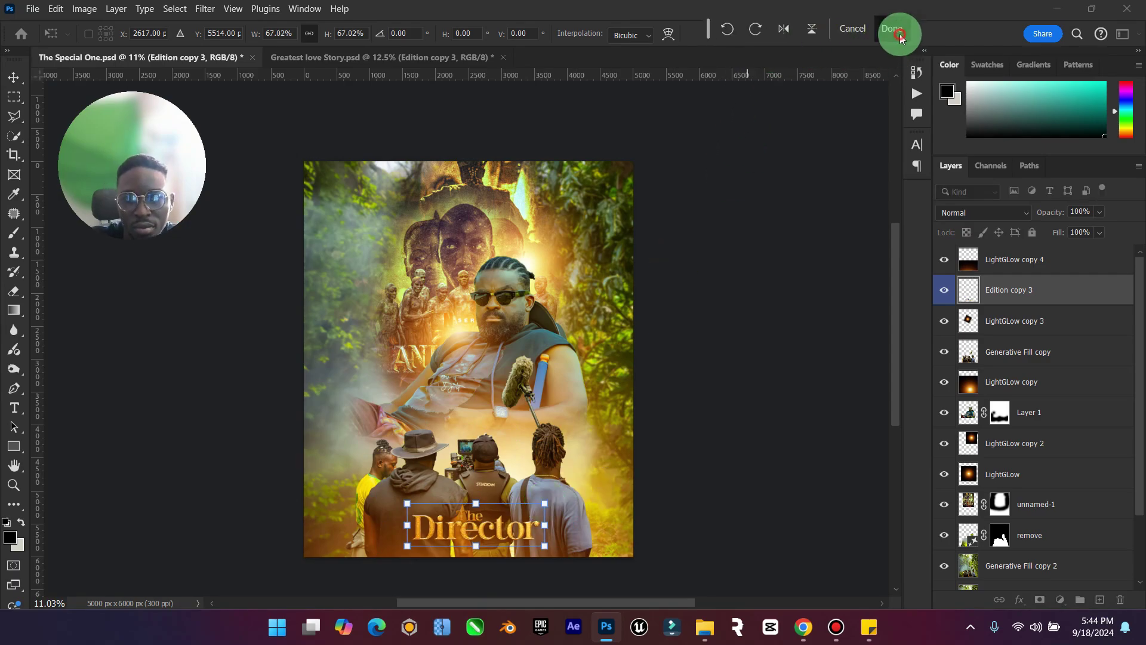
click(944, 290)
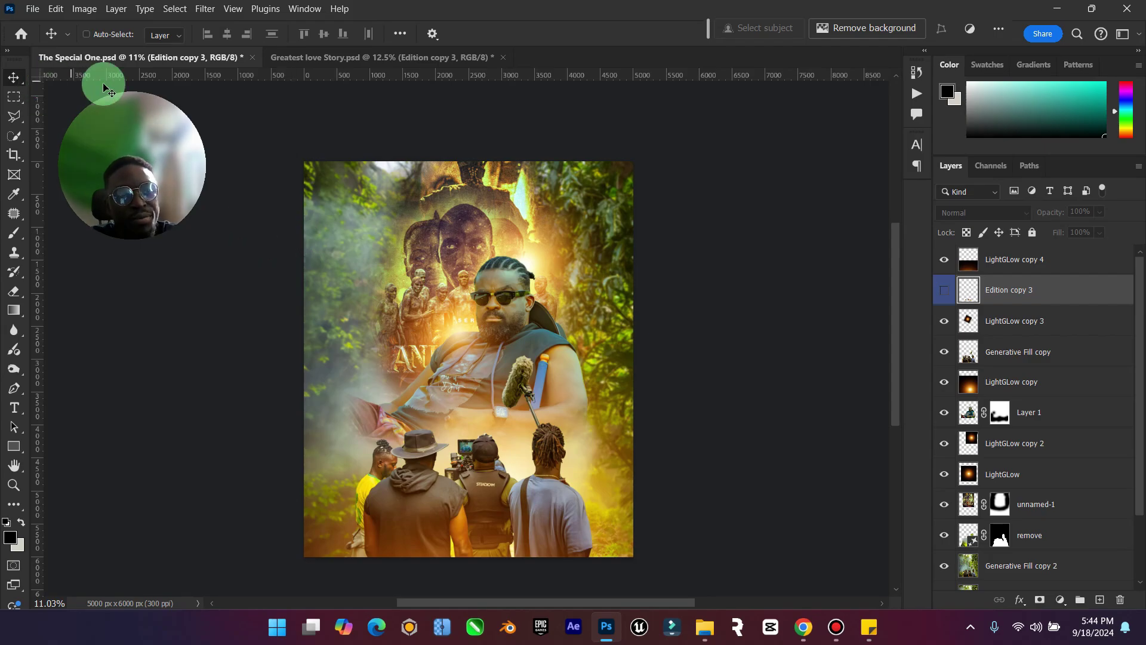
Close Greatest love Story.psd without saving its changes.
scroll(418, 179, up, 1)
scroll(613, 202, down, 1)
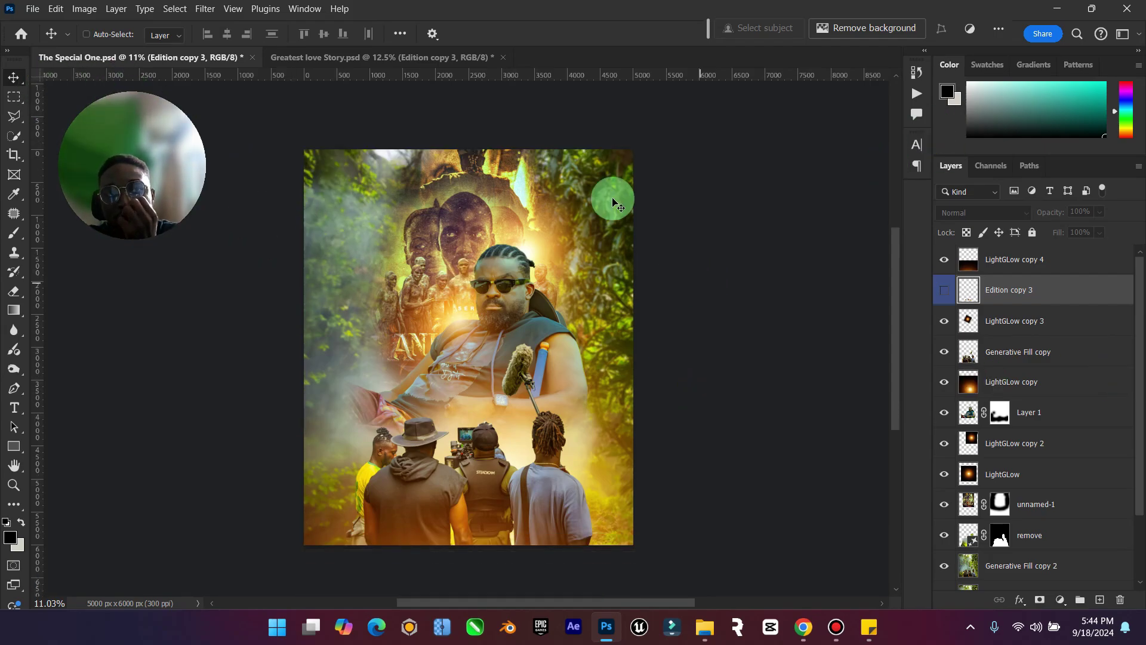
click(496, 58)
click(501, 58)
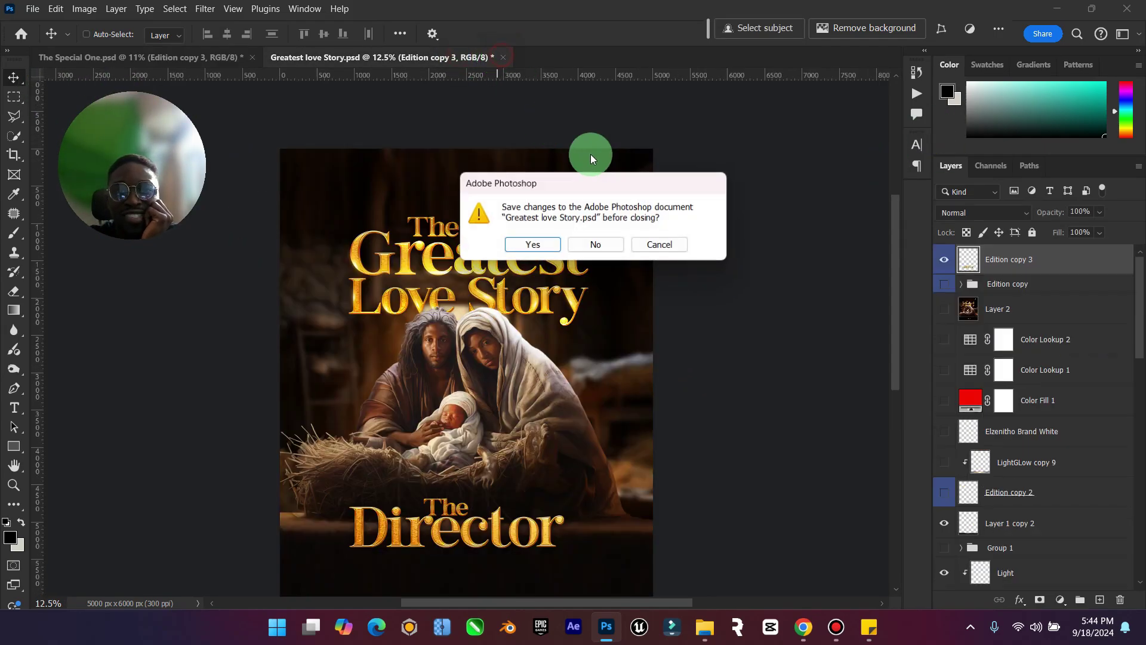
click(596, 244)
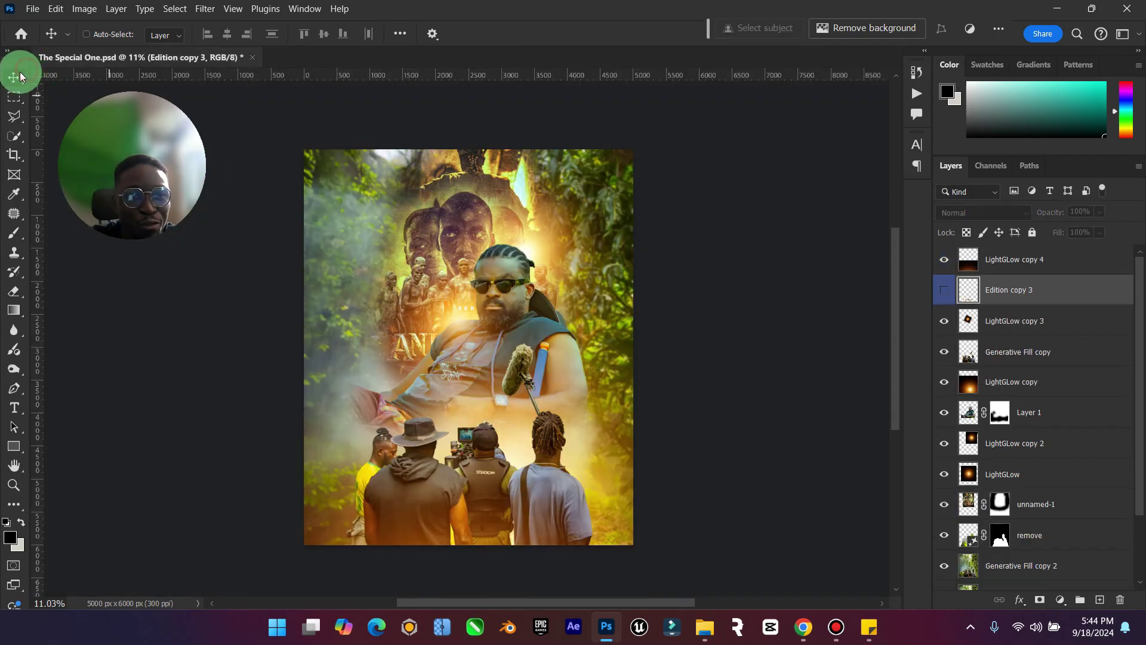
Add a Color Lookup adjustment above LightGLow copy 4, using an "_Orange and Blue by editor belal" 3DLUT file.
click(1042, 258)
click(1054, 601)
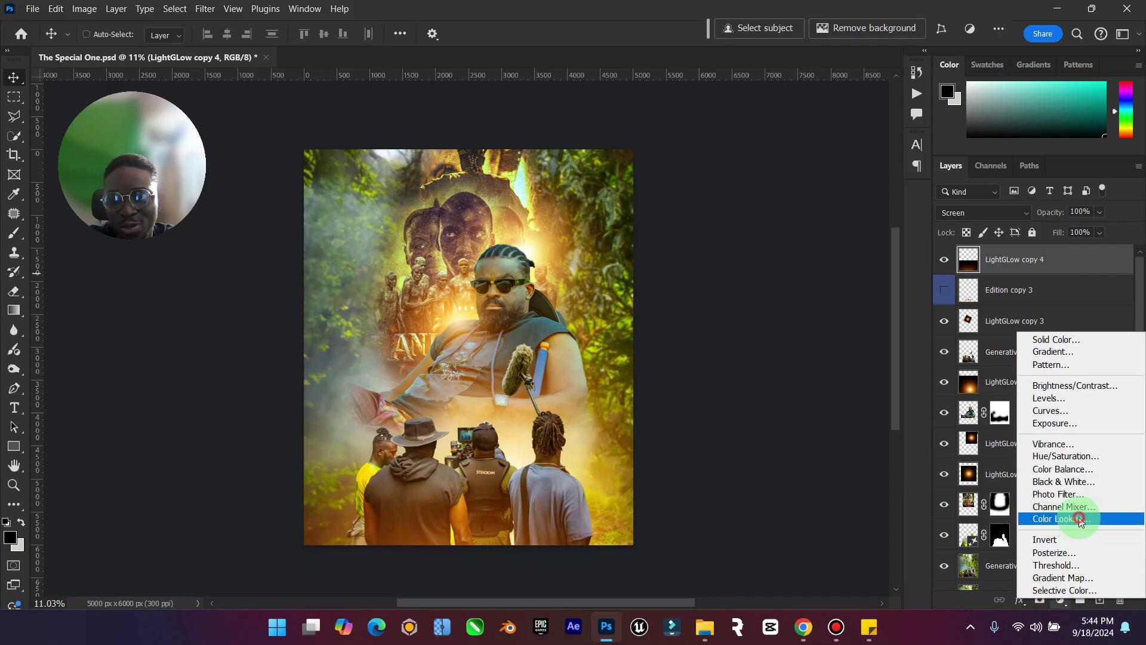
click(1076, 516)
click(1069, 213)
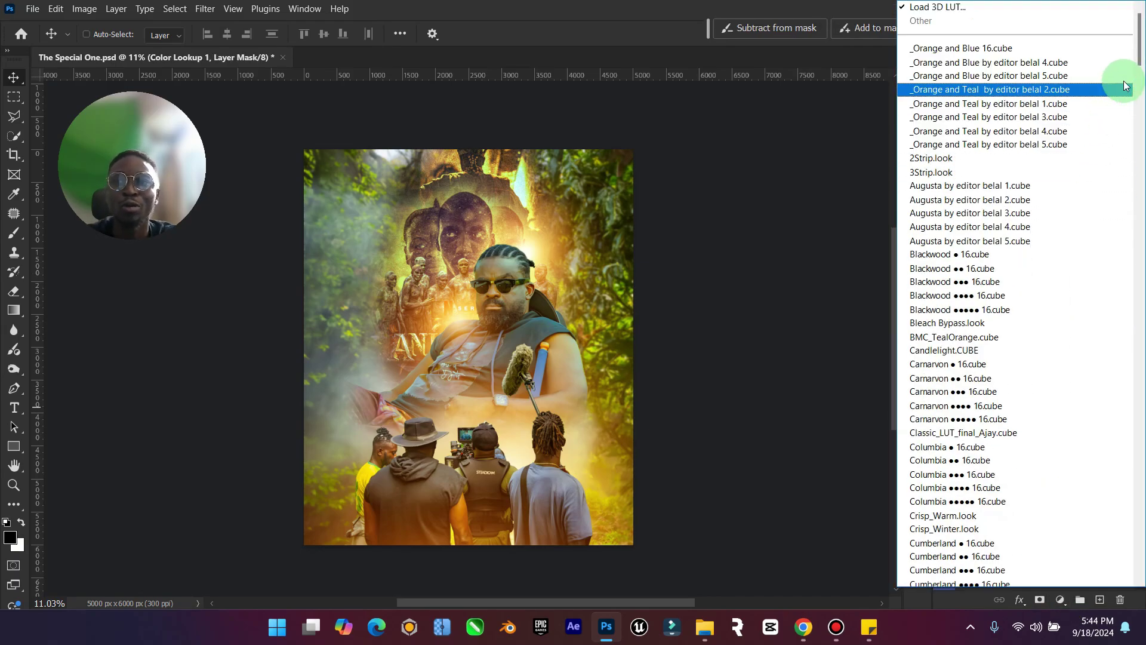
click(1078, 45)
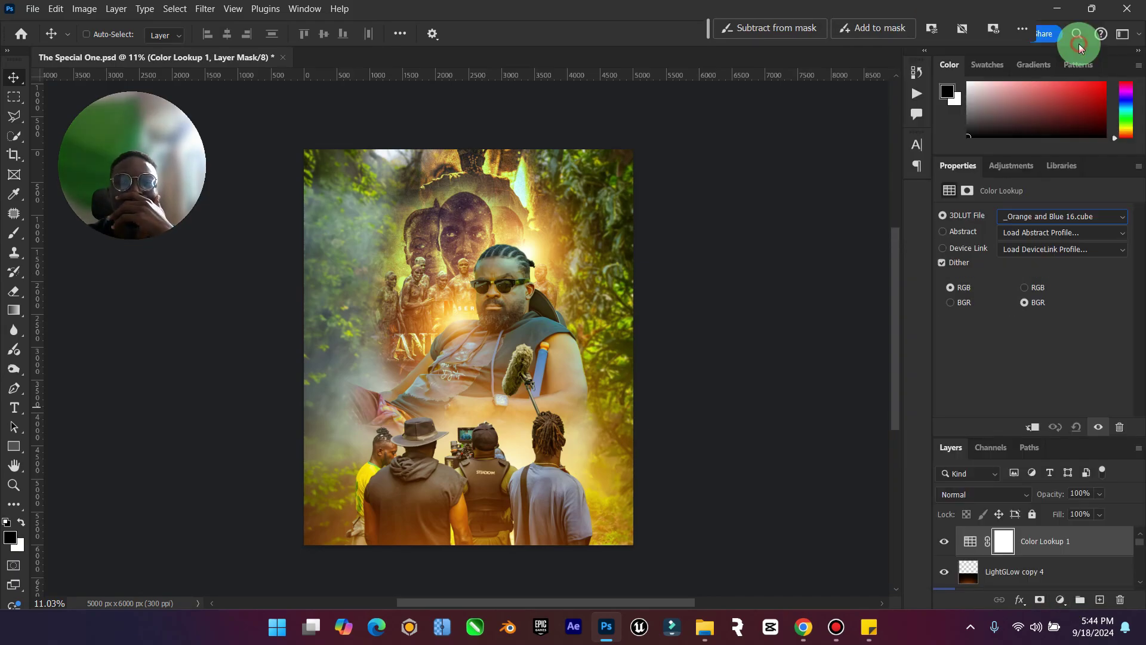
click(1049, 214)
click(968, 23)
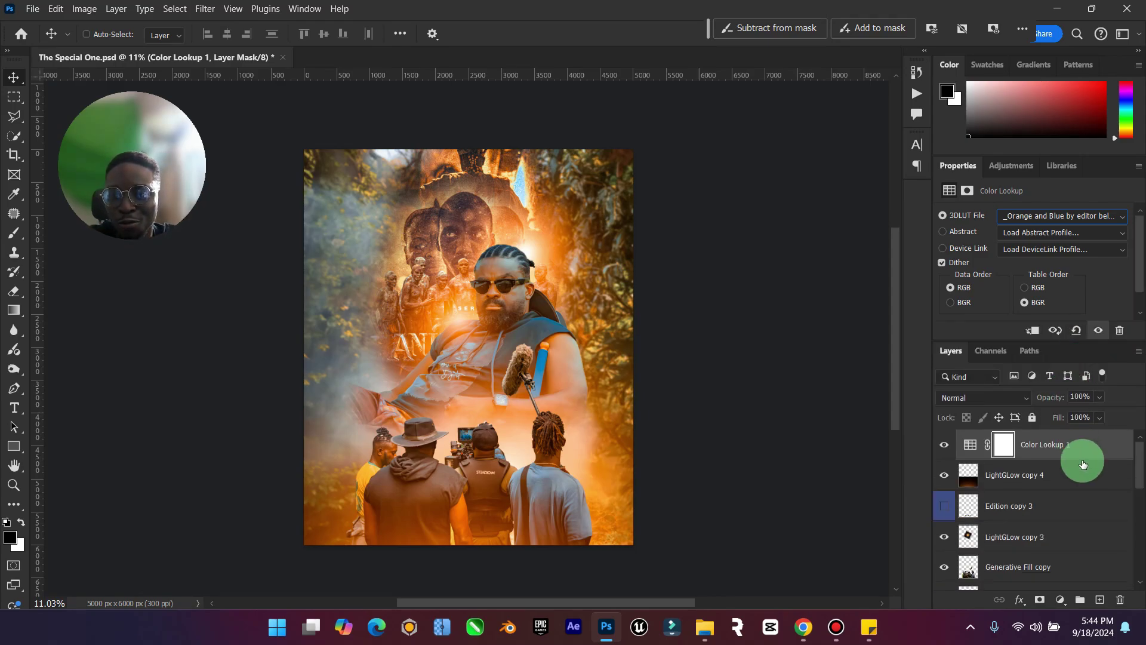
Add a second Color Lookup adjustment above the first, using the FoggyNight.3DL 3DLUT file.
click(1062, 609)
click(803, 524)
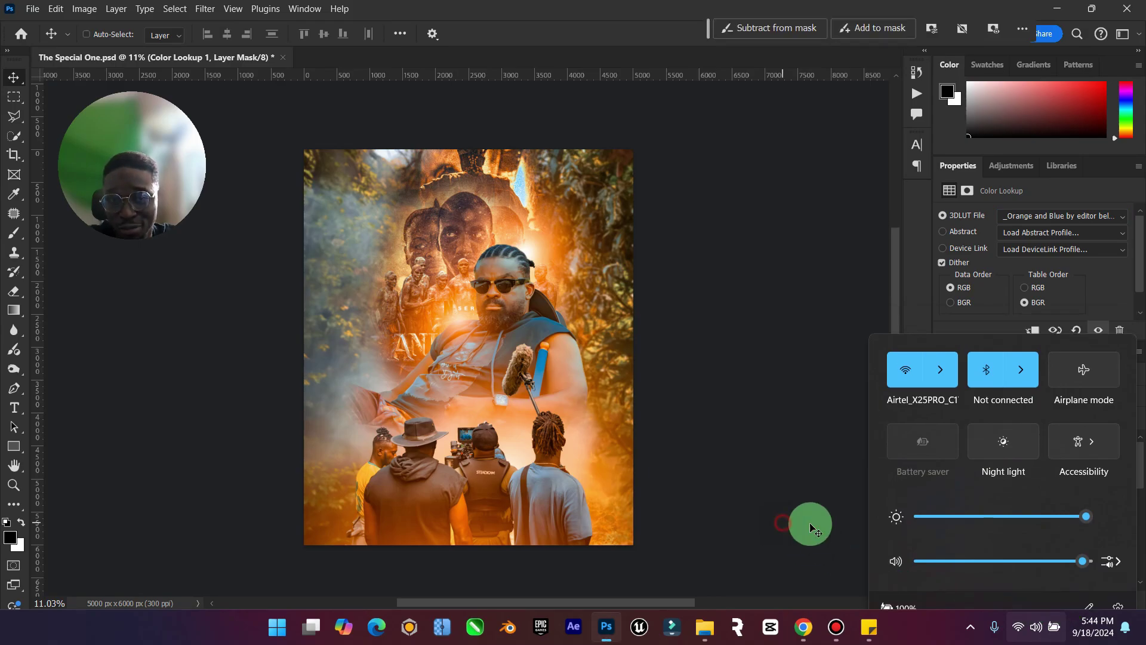
click(1060, 600)
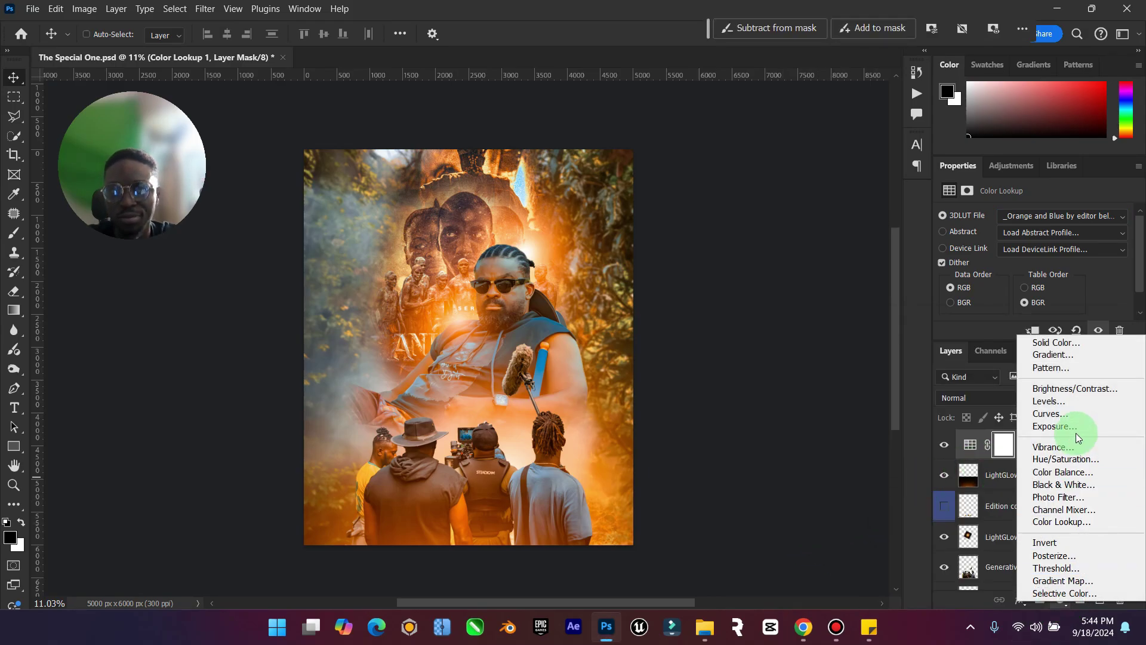
click(1061, 521)
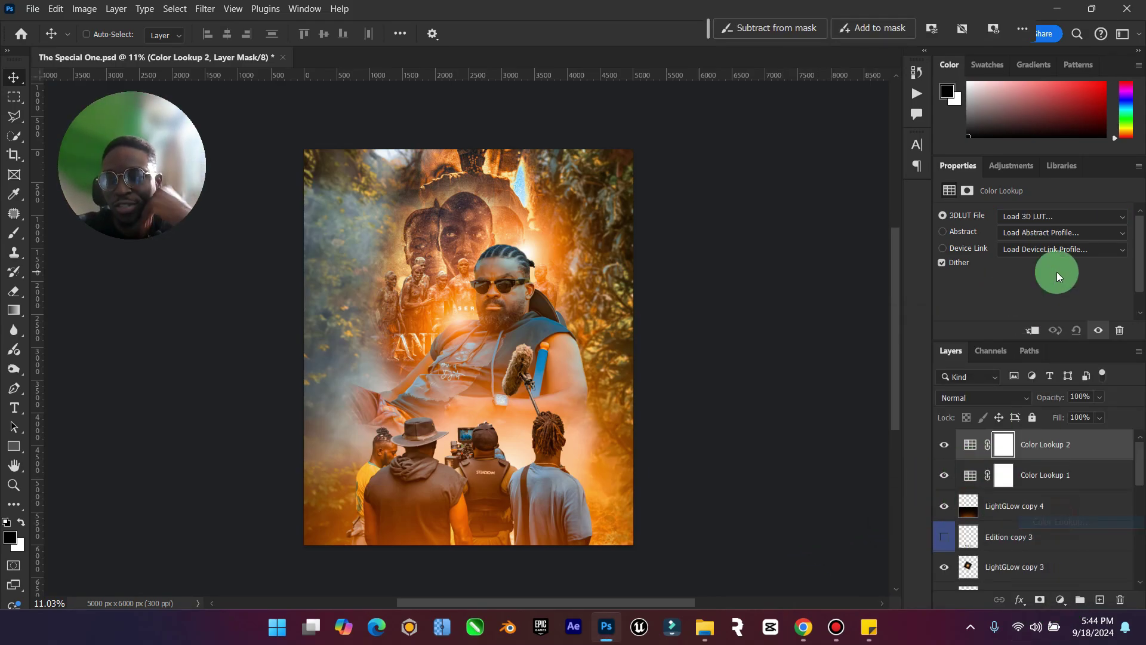
click(1053, 218)
scroll(1051, 220, down, 11)
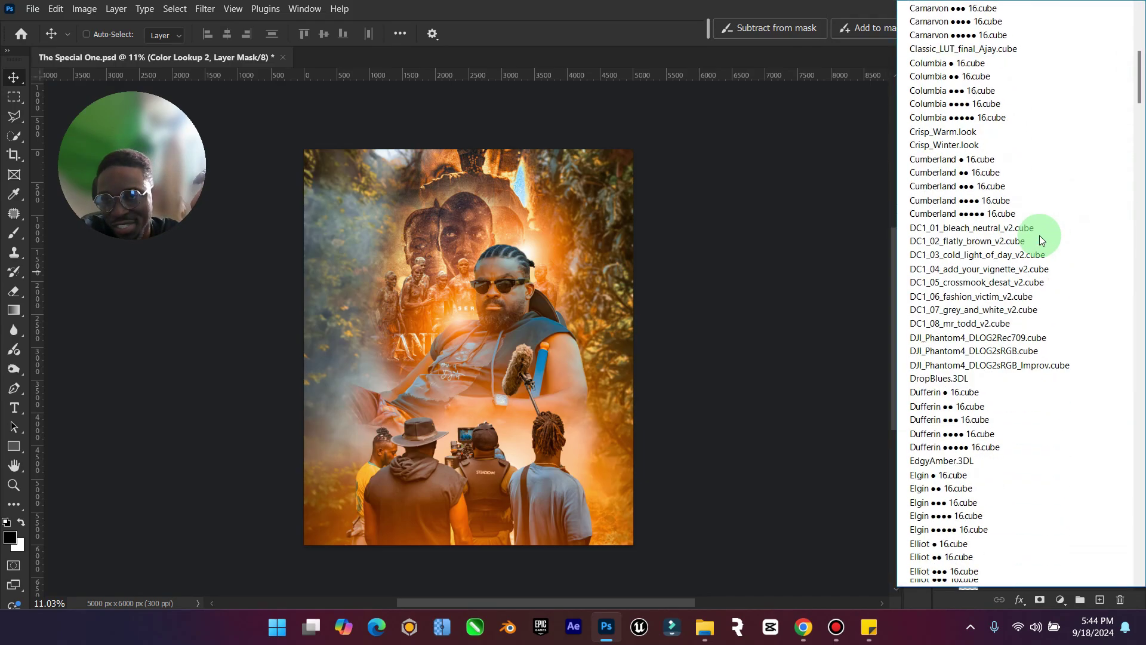
scroll(1014, 308, down, 4)
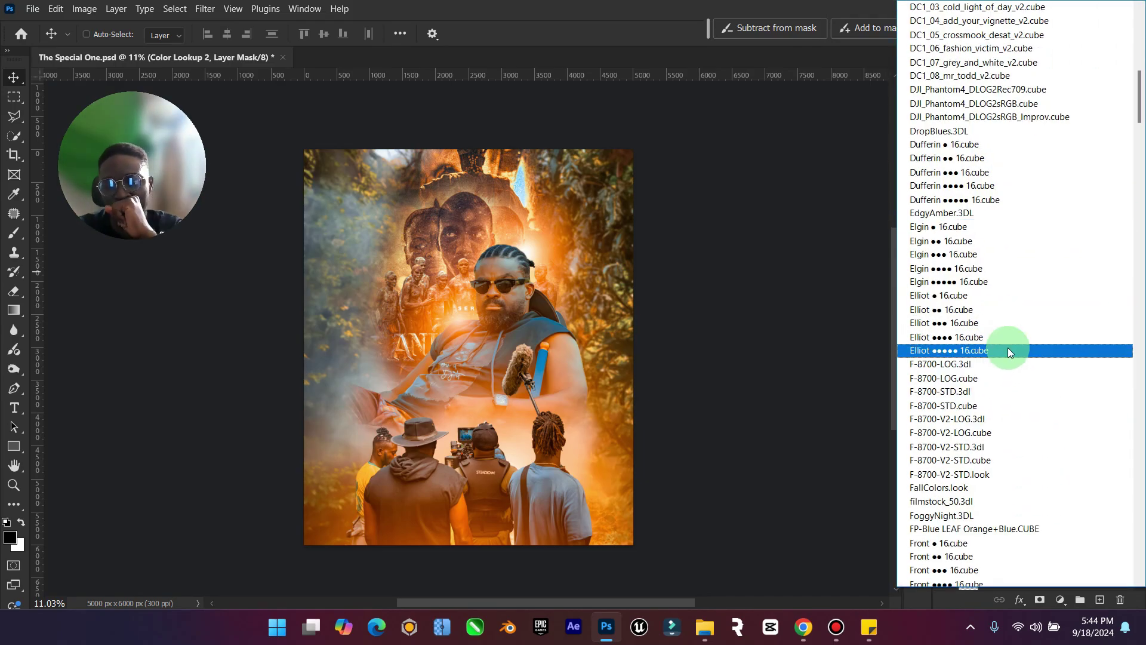
click(975, 516)
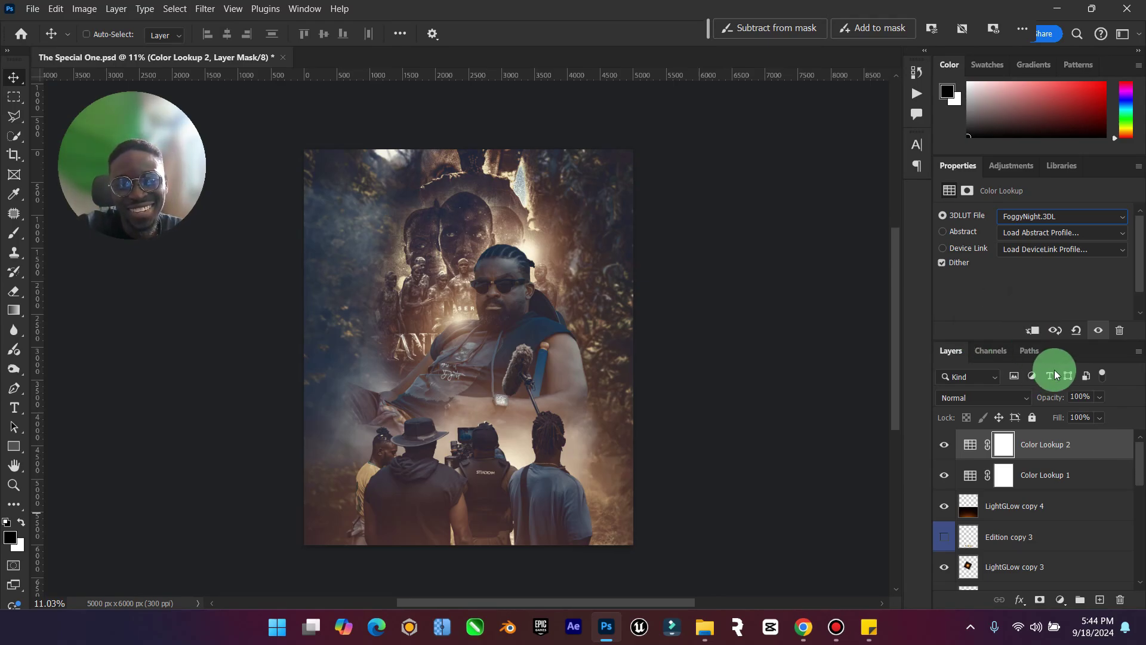
Preview blend modes for Color Lookup 2 while keeping Normal, and compare the poster with Color Lookup 1 off and on.
click(991, 397)
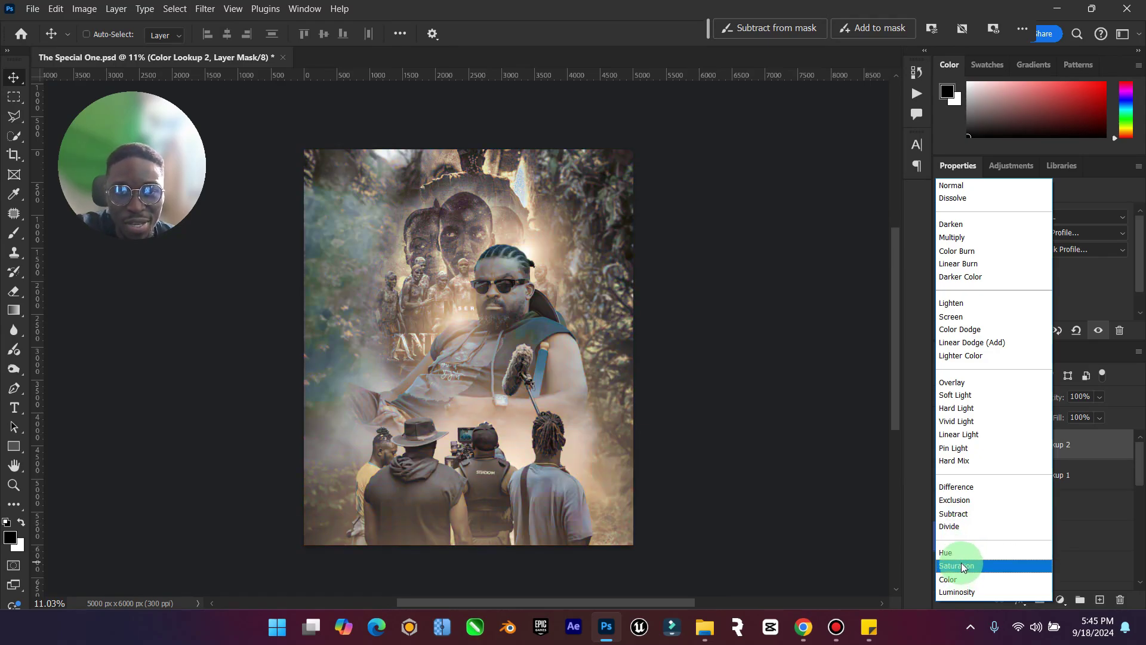
click(984, 186)
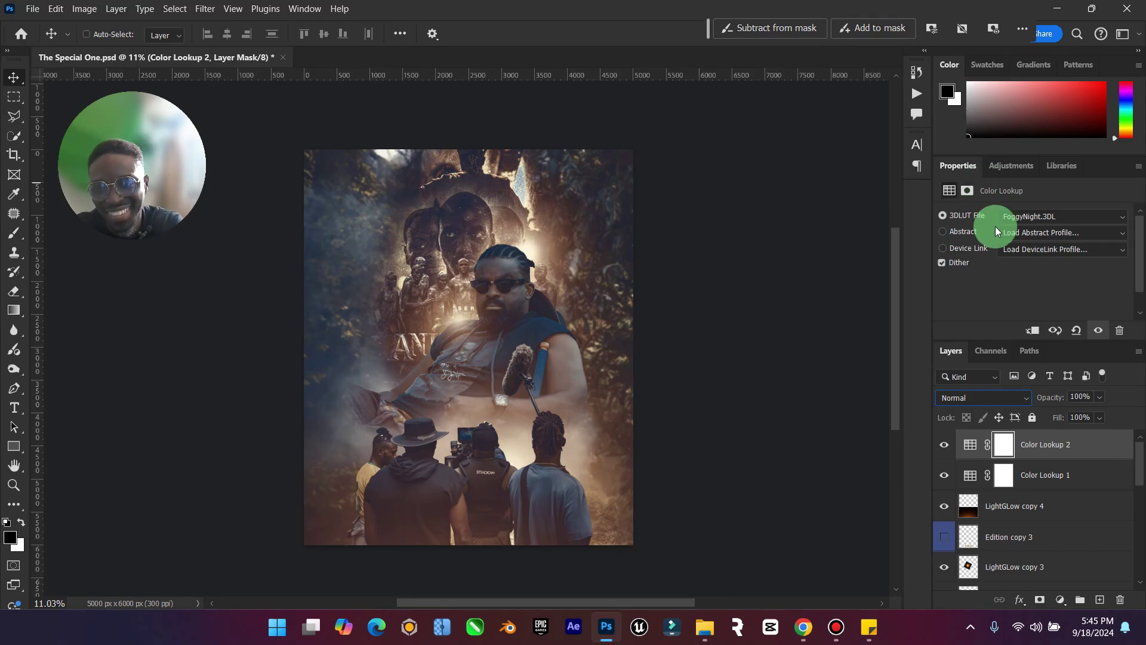
click(1037, 466)
click(945, 474)
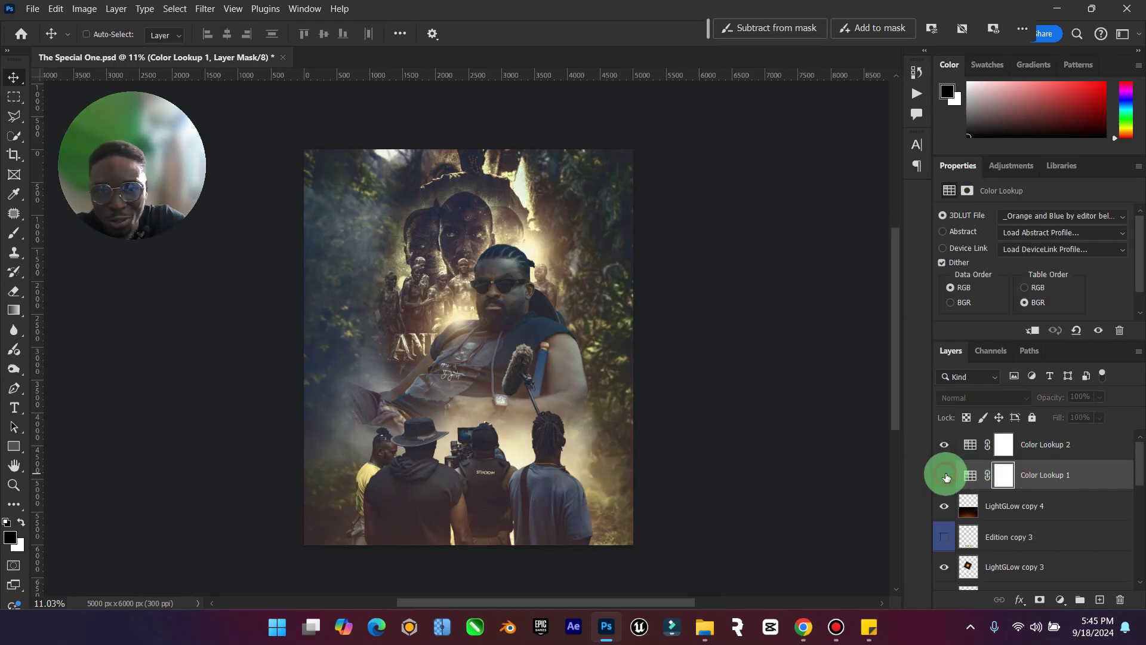
click(945, 475)
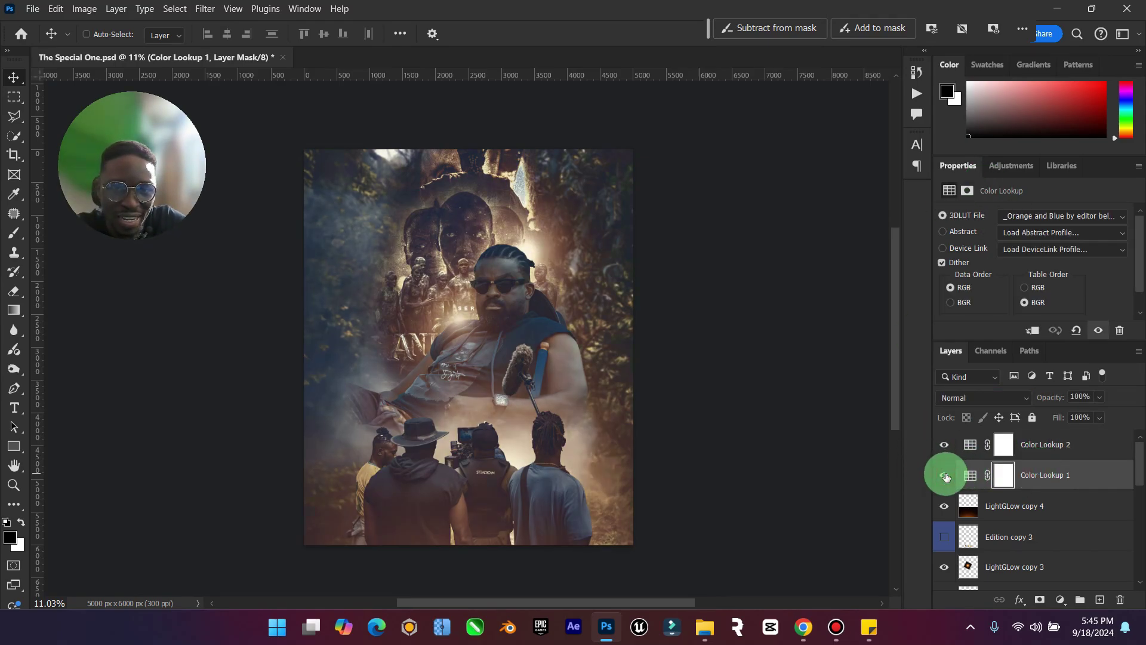
click(944, 475)
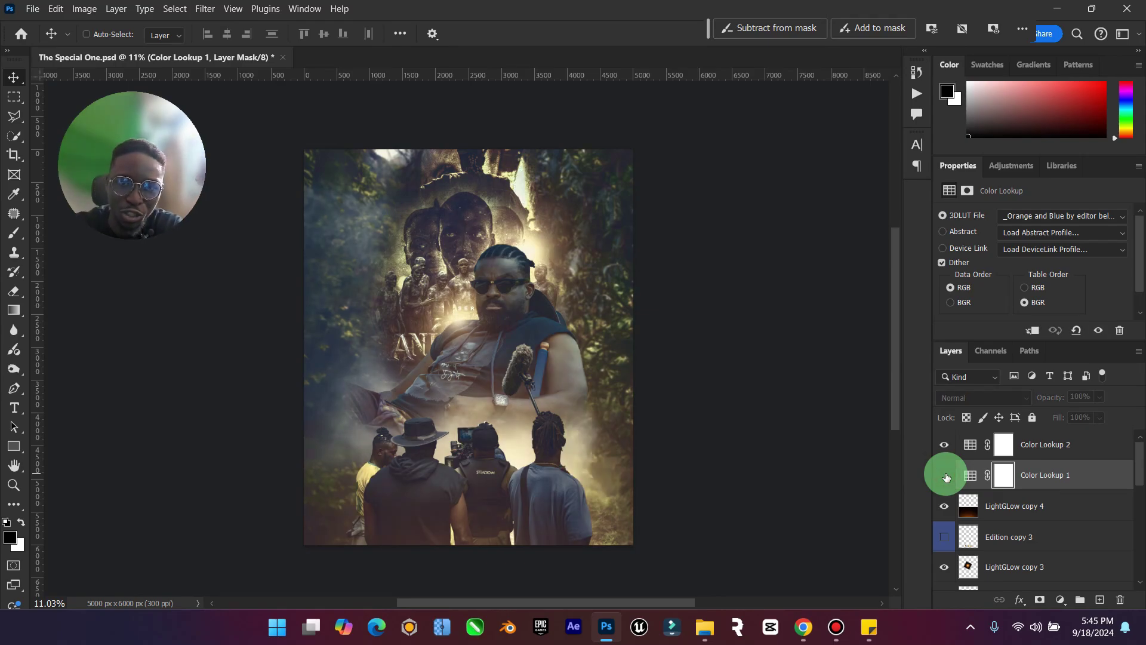
click(945, 476)
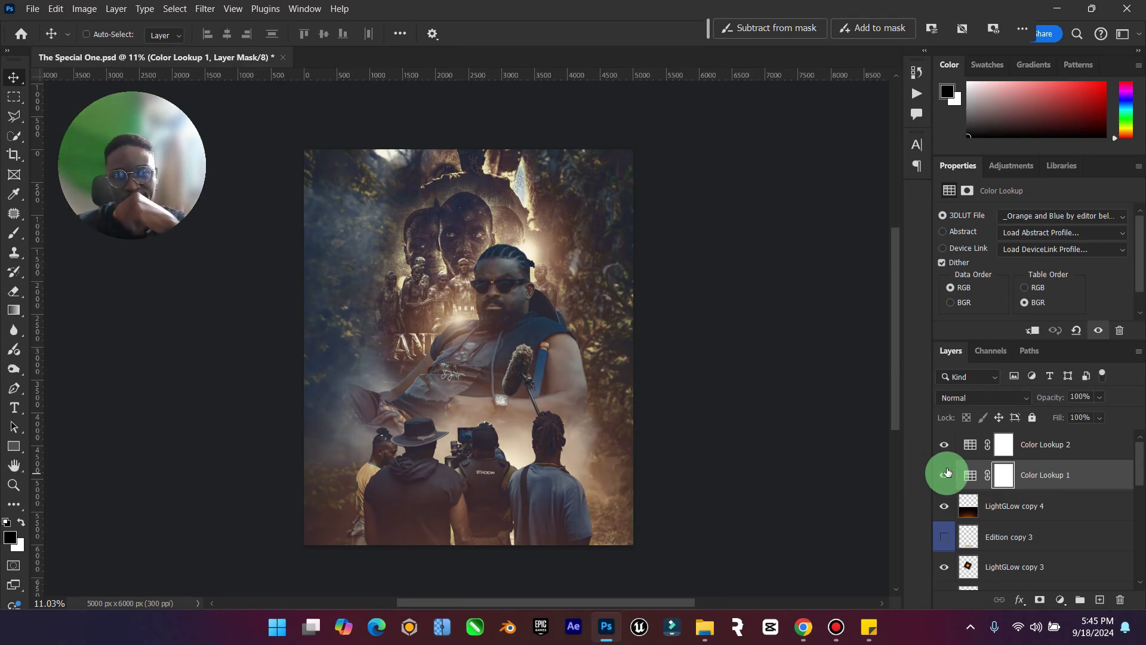
click(836, 229)
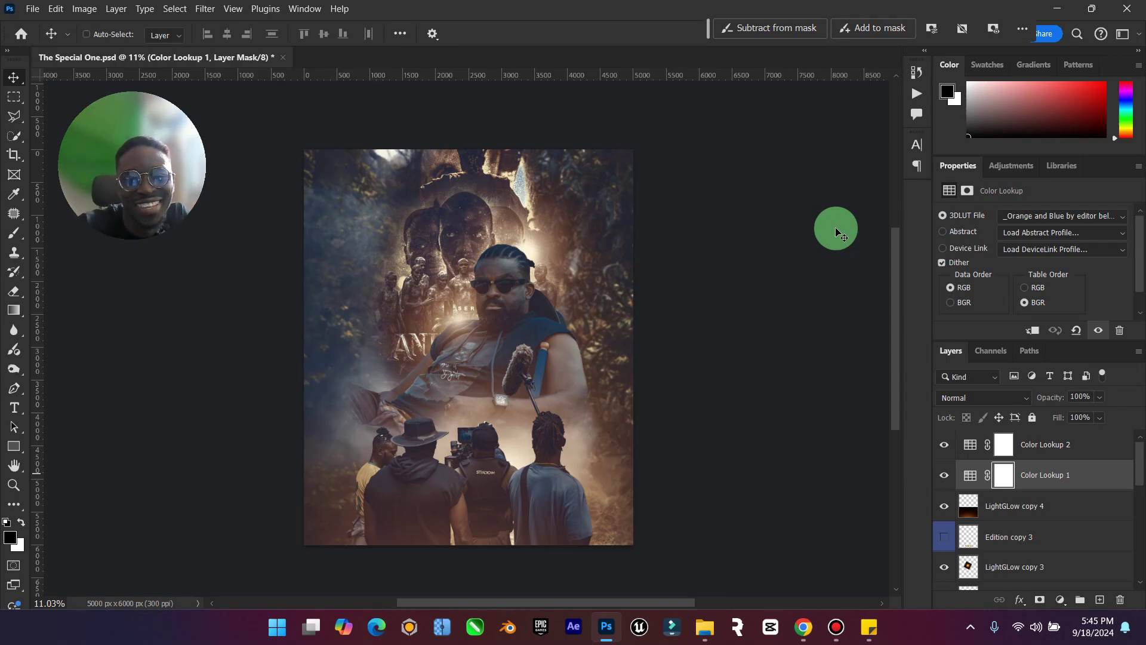
Move the Edition copy 3 title layer above both Color Lookup adjustments and leave it hidden.
scroll(967, 549, down, 1)
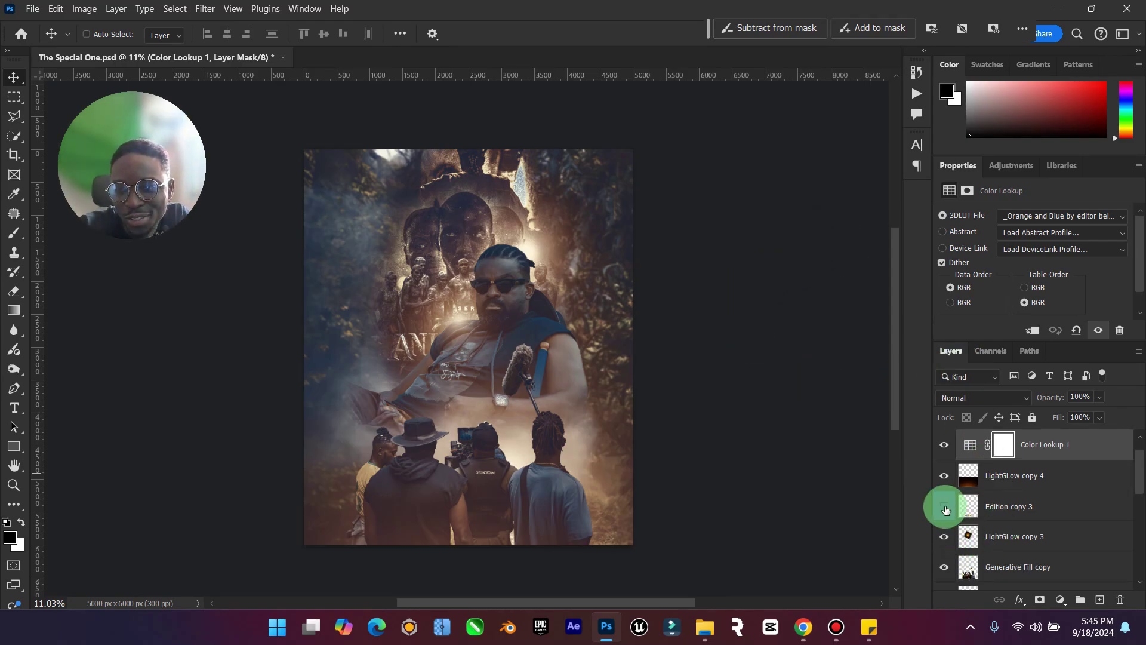
click(1039, 506)
scroll(1038, 525, up, 1)
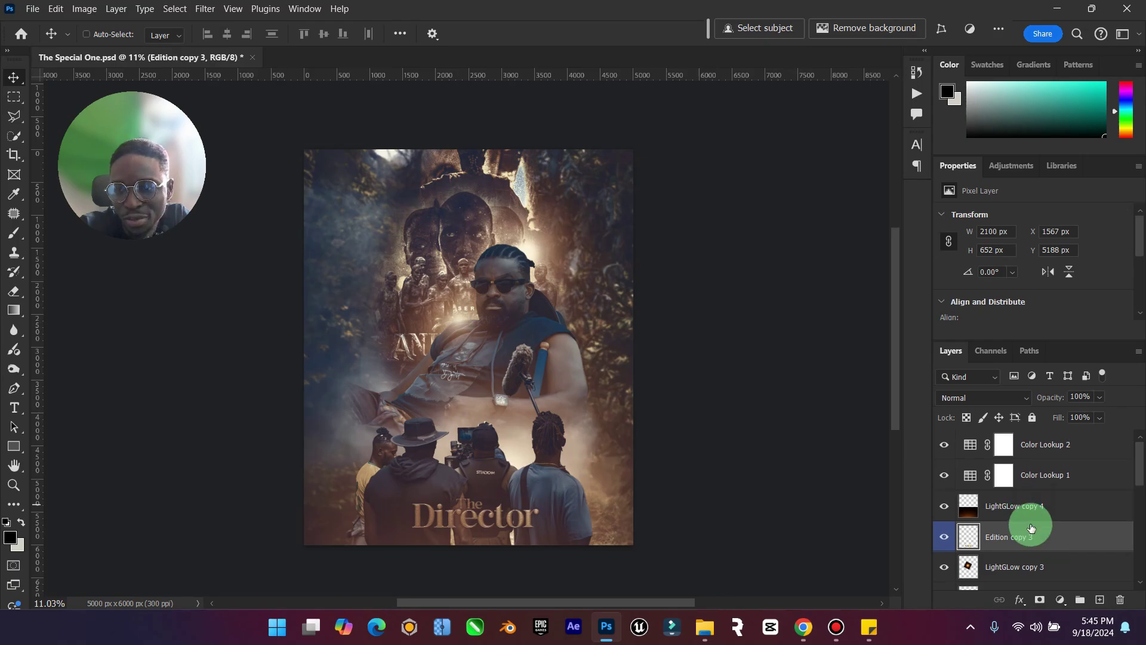
drag(1037, 525, 976, 439)
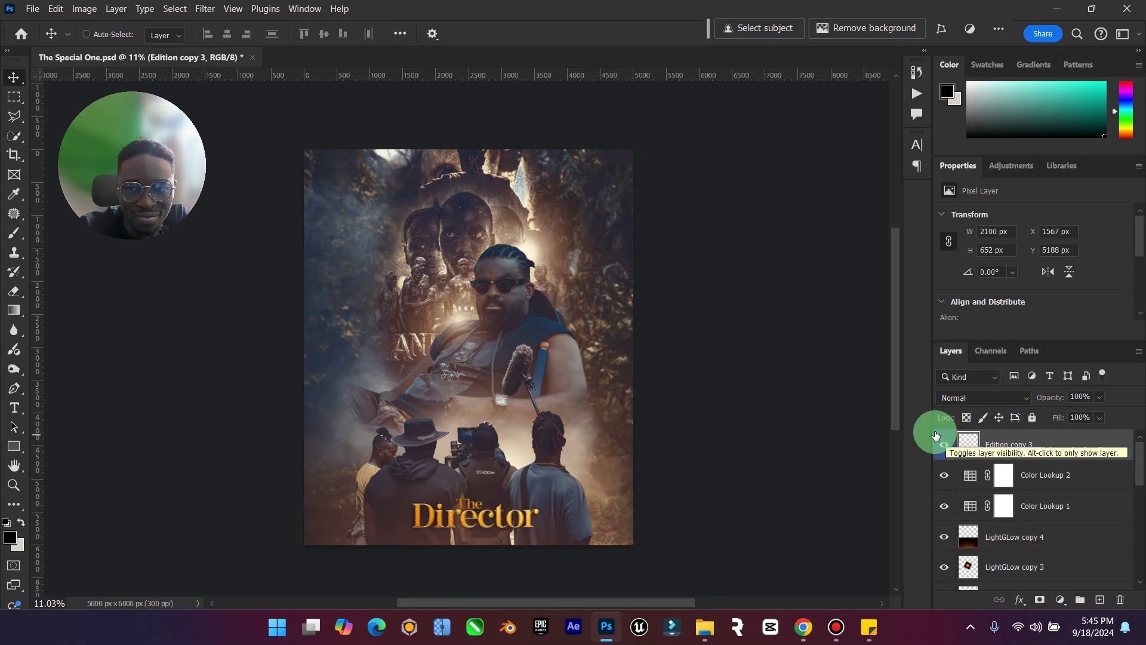
click(946, 446)
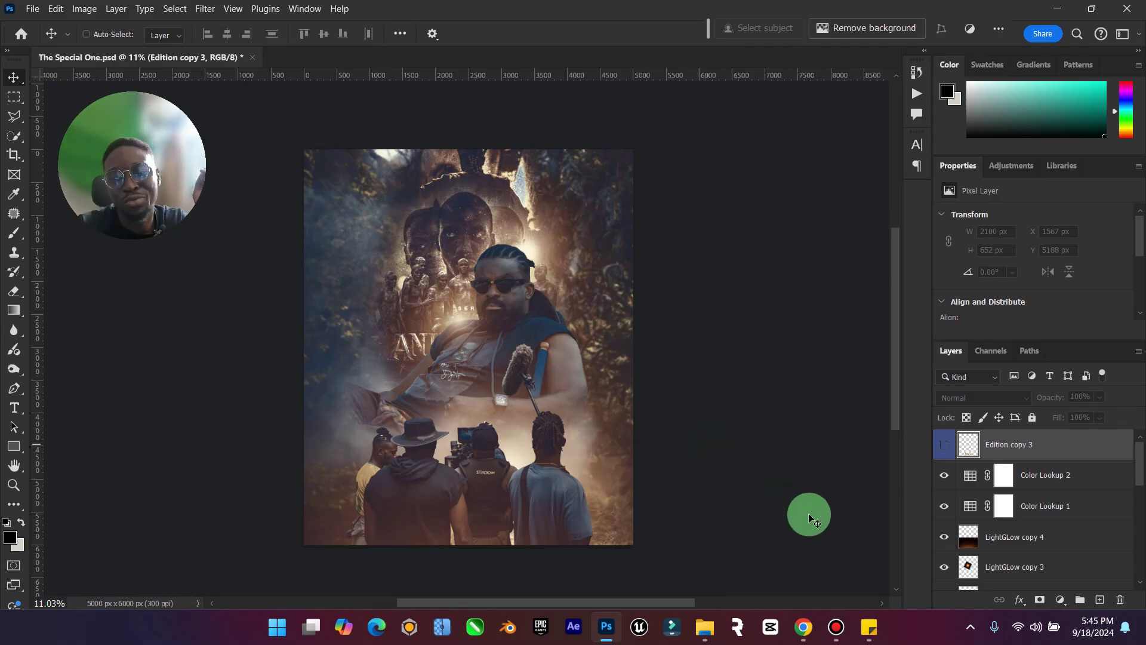
Switch to Chrome, search PNGWing for "fiery" images and look through the results for fire effects.
mouse_move(802, 623)
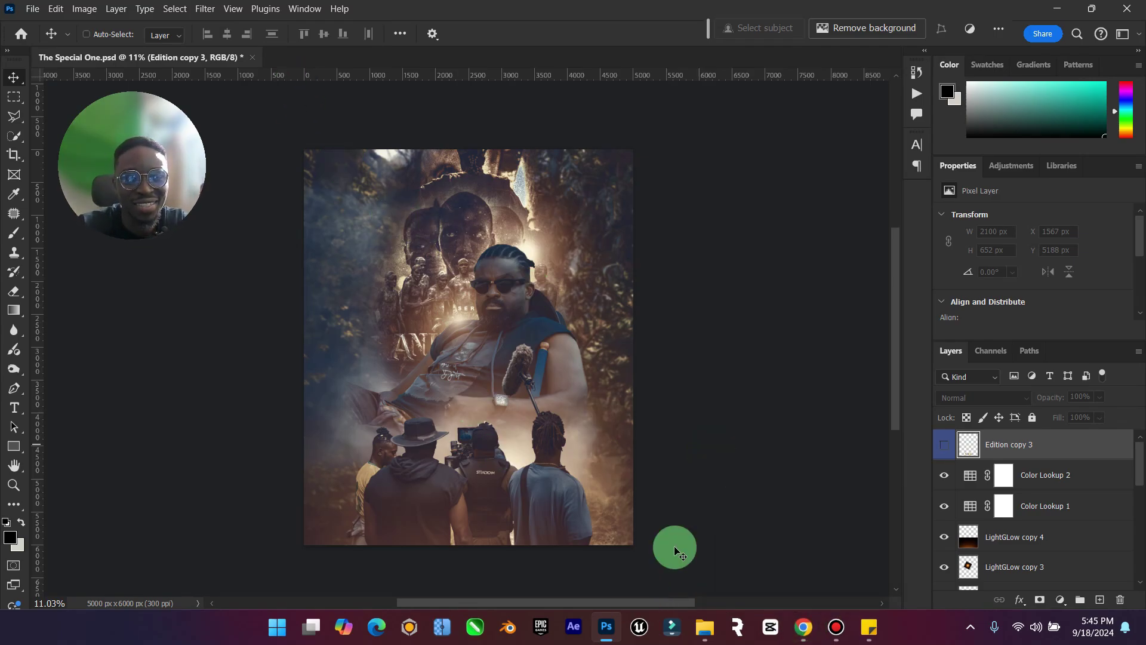
click(801, 622)
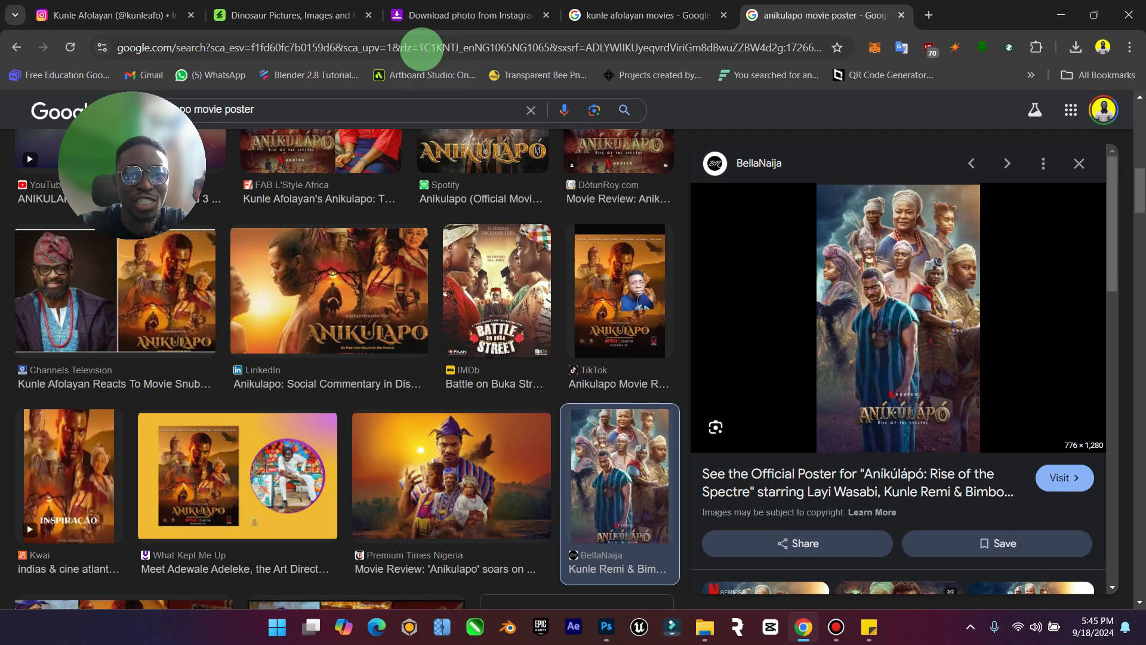
click(554, 48)
text(png)
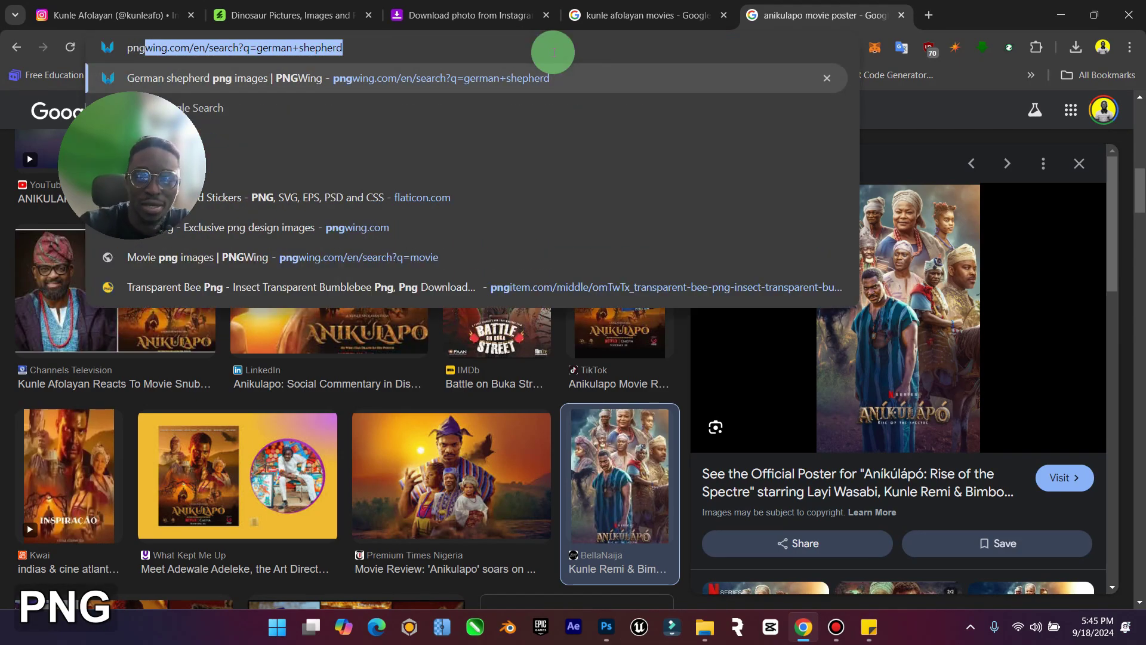
key(Return)
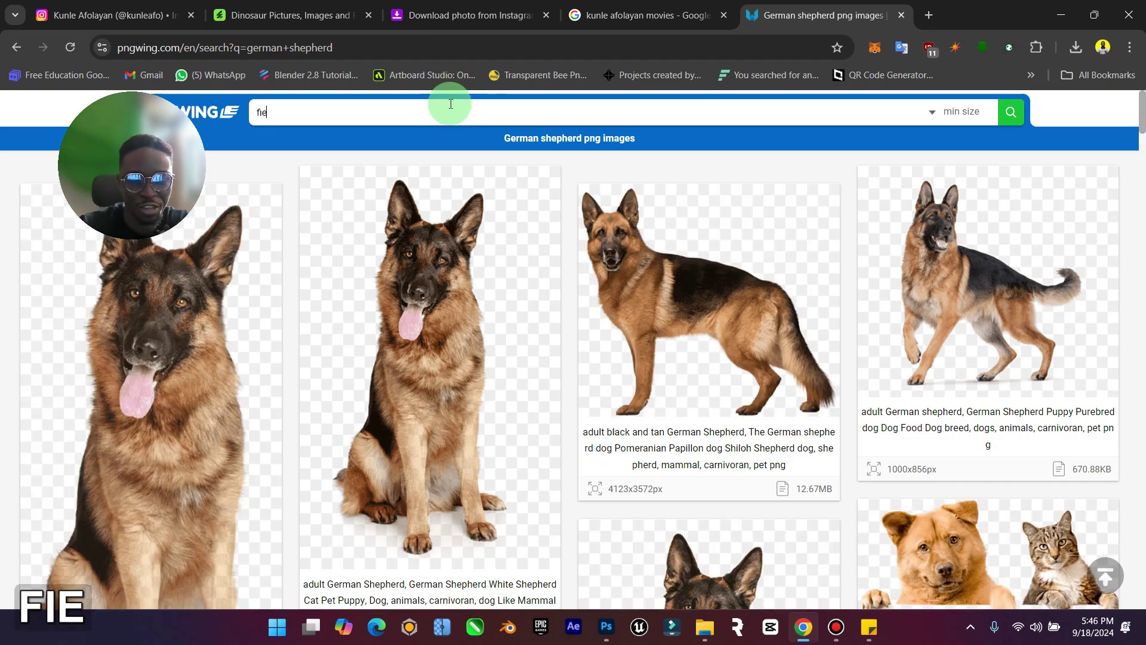
key(Return)
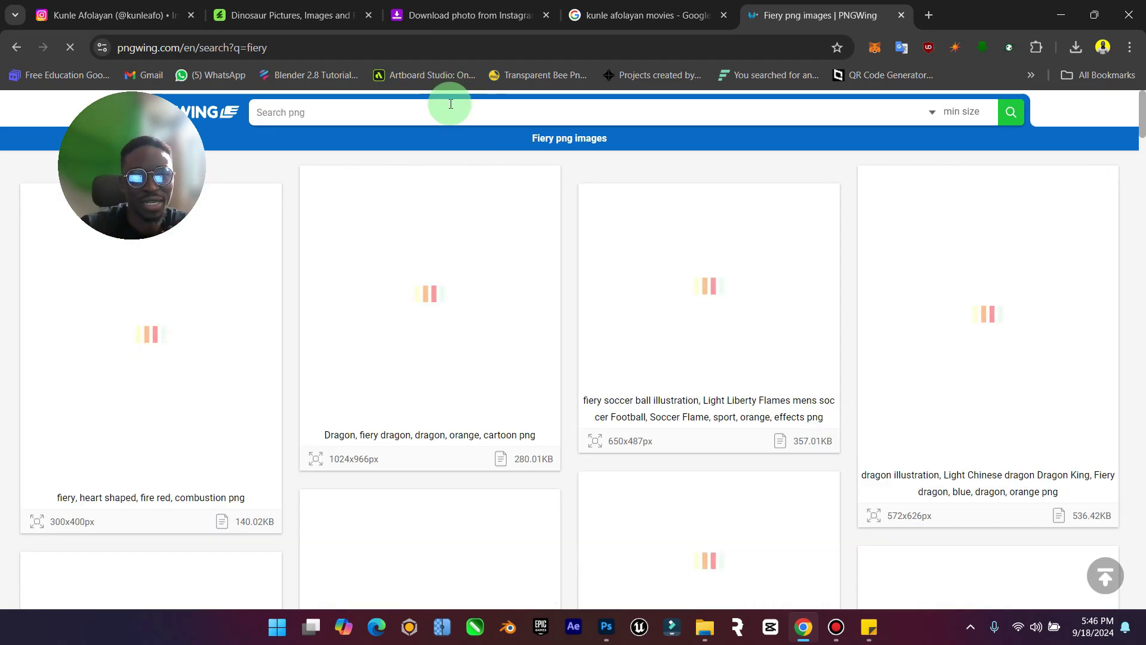
scroll(570, 152, down, 4)
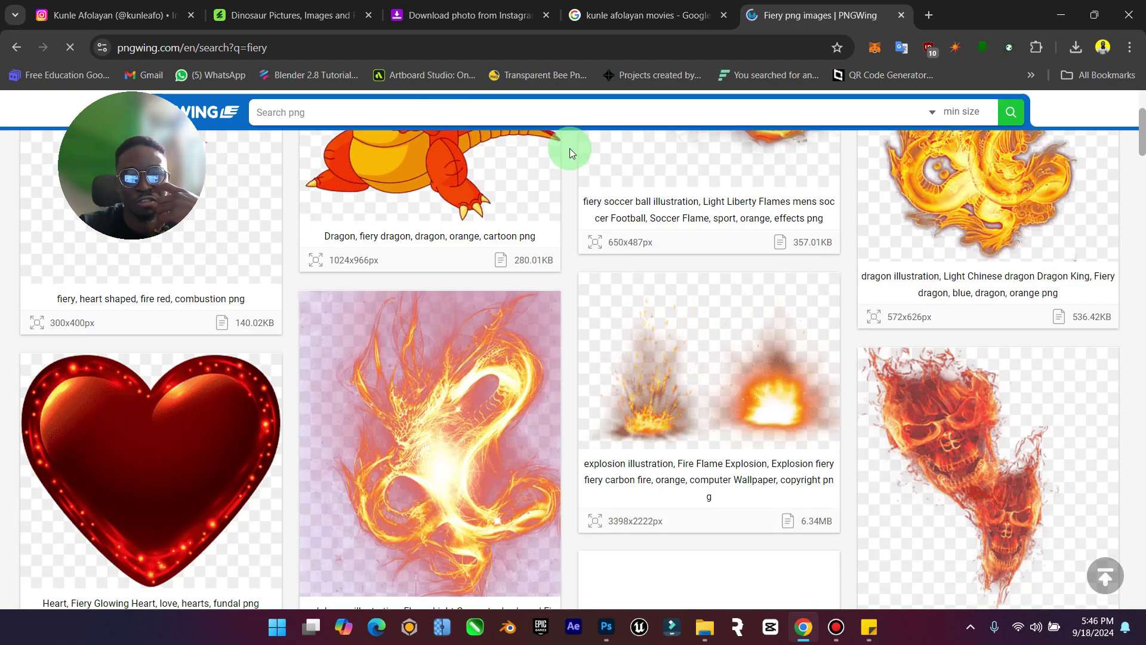
scroll(569, 152, down, 8)
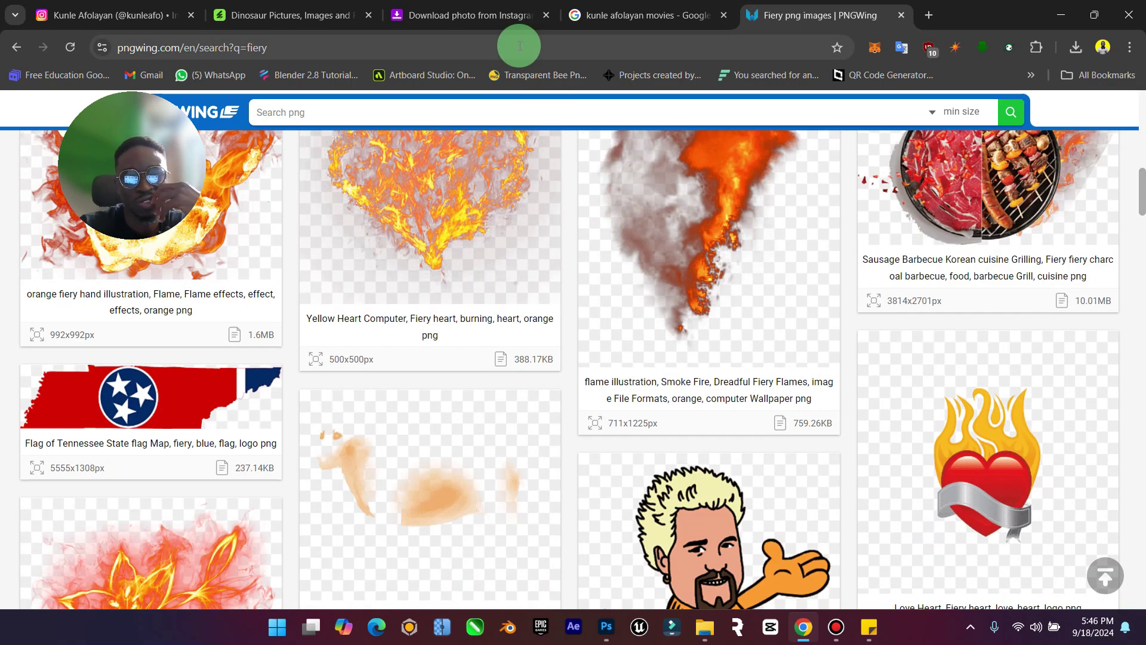
scroll(642, 233, down, 20)
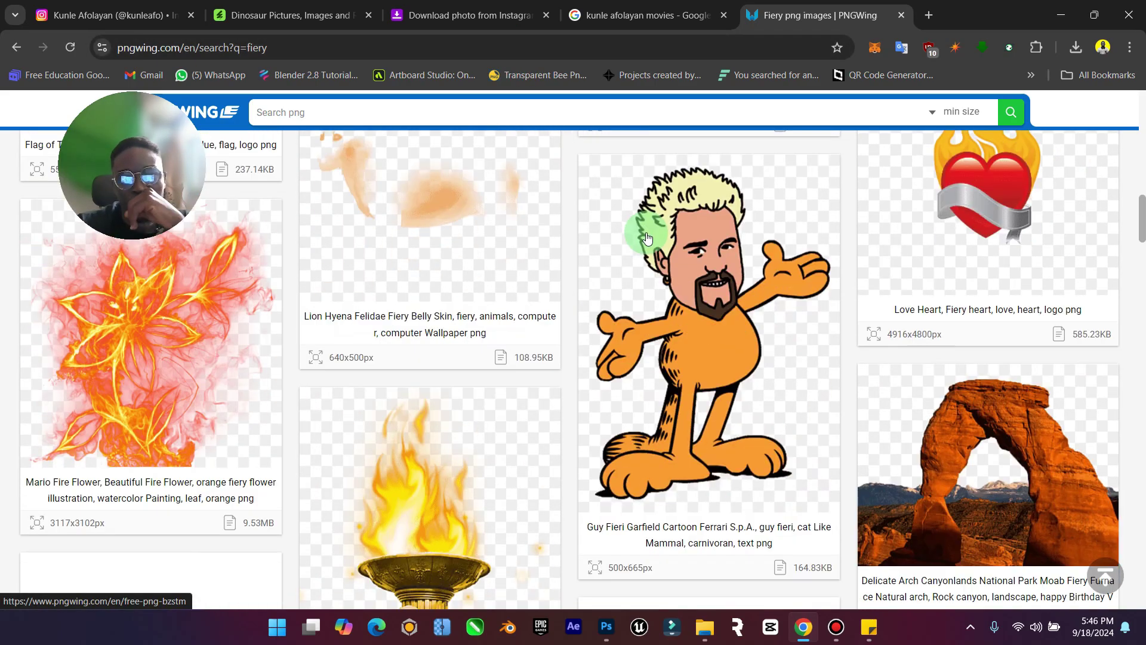
scroll(647, 238, down, 20)
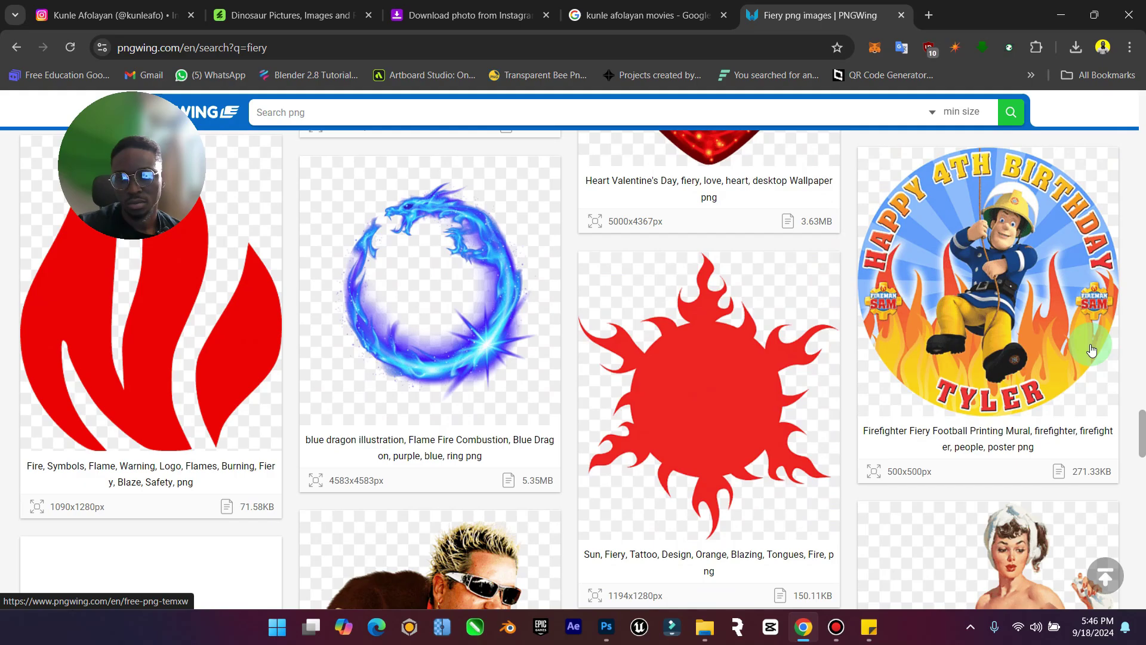
drag(1141, 434, 1141, 102)
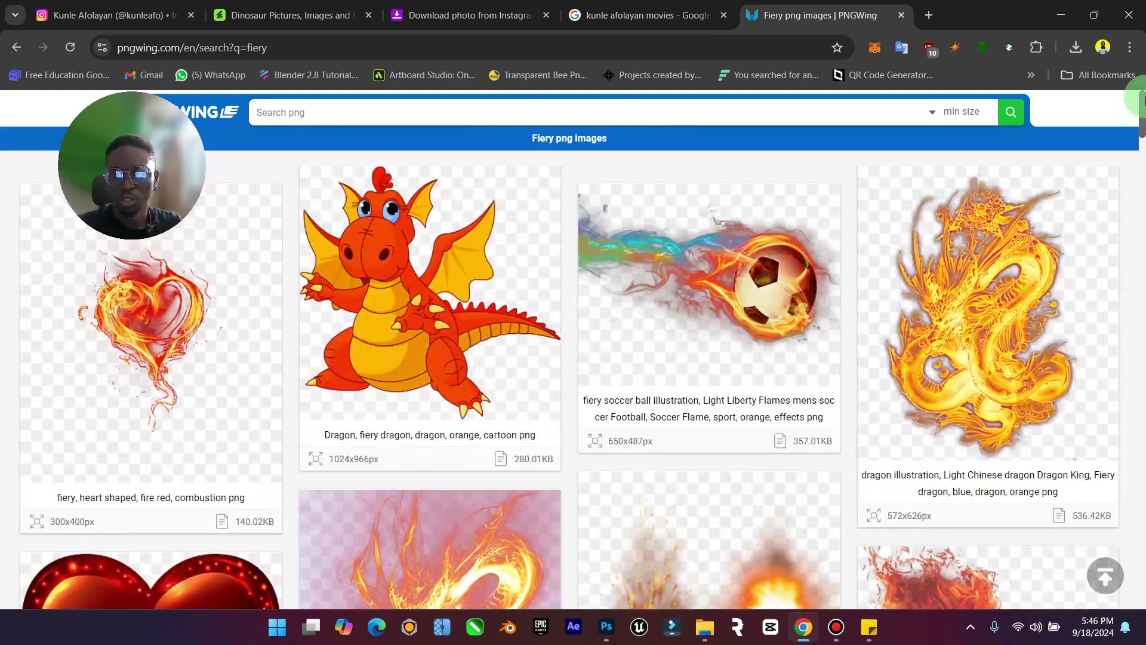
Search freepik.com for "fiery", filter the assets to Photos and look through the fire images.
click(595, 49)
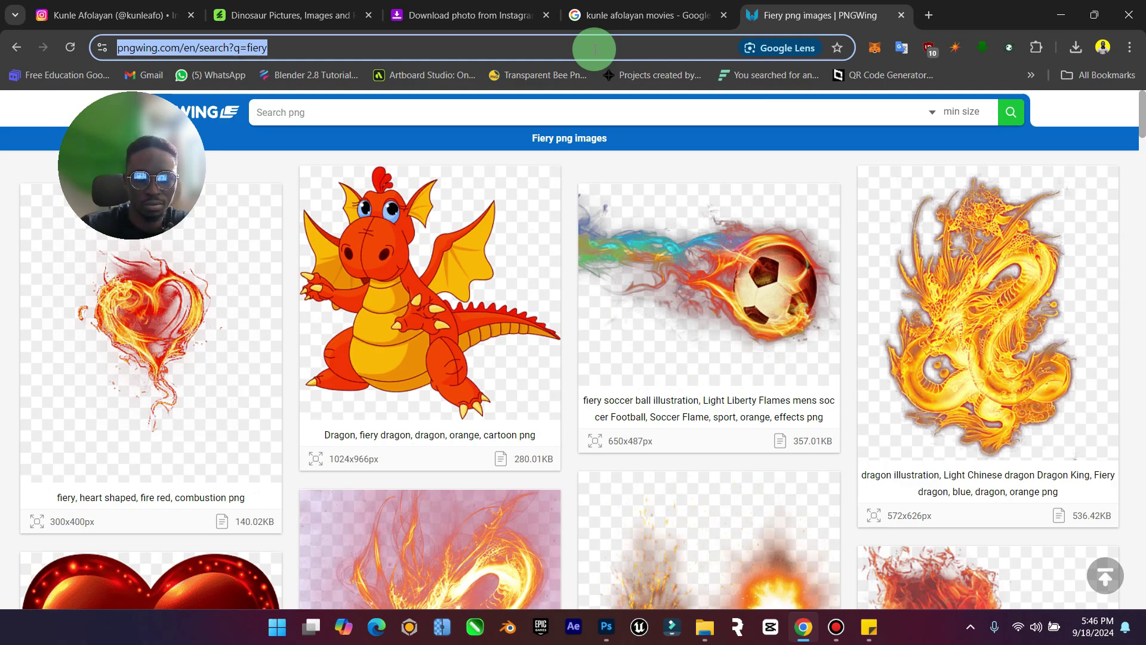
text(freepik.com)
key(Return)
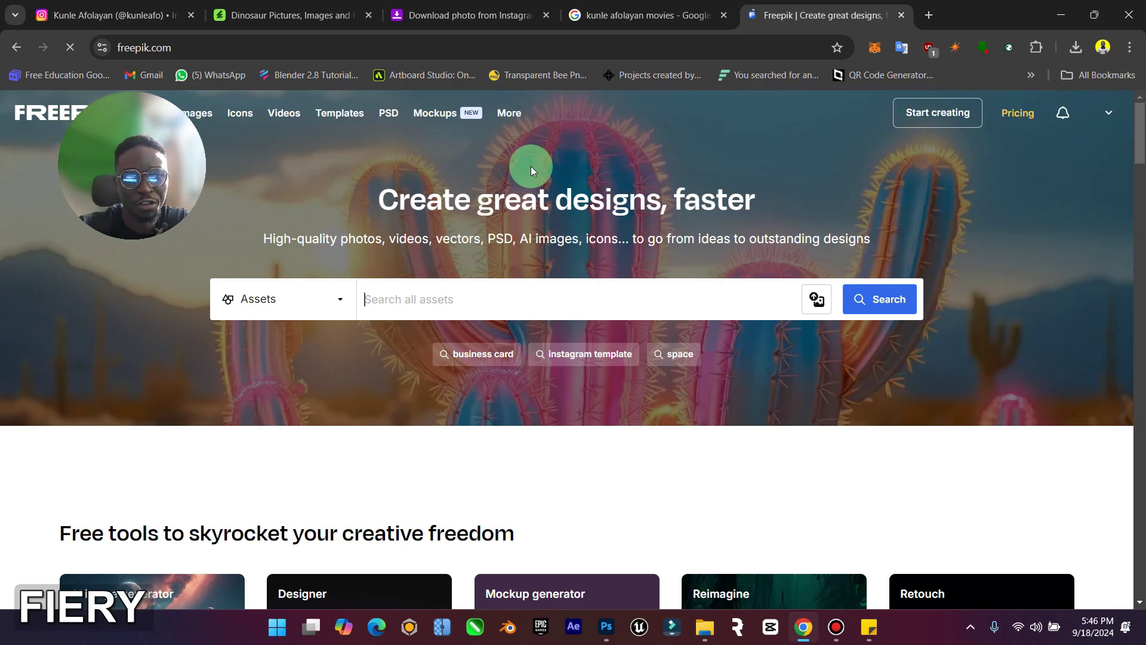
text(fiery)
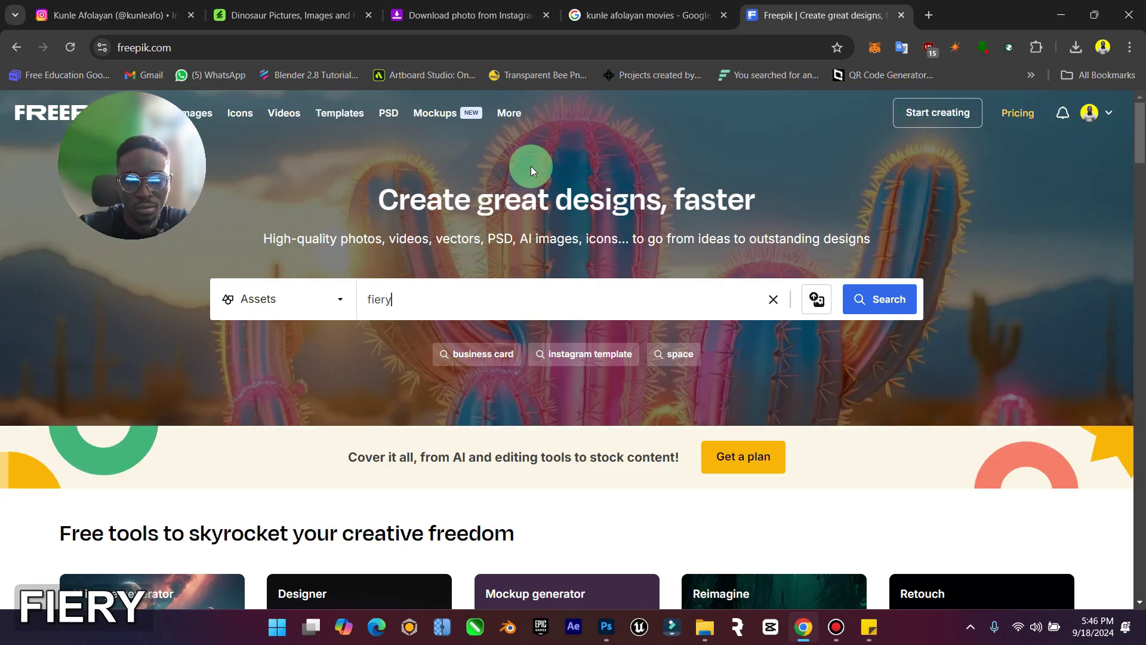
key(Return)
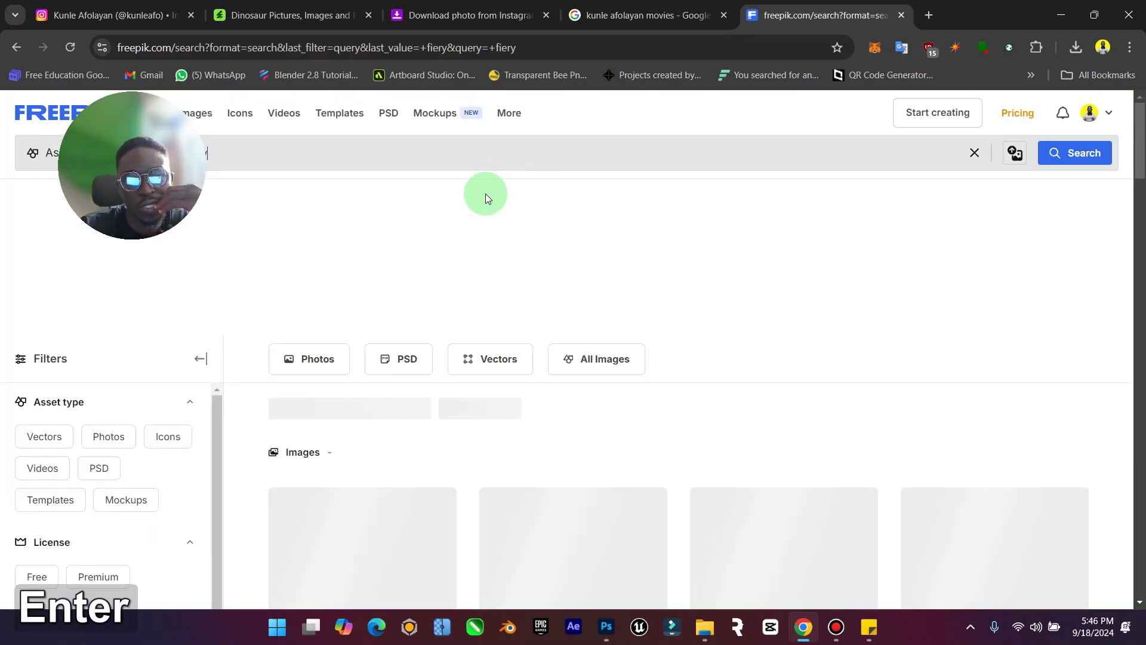
click(128, 452)
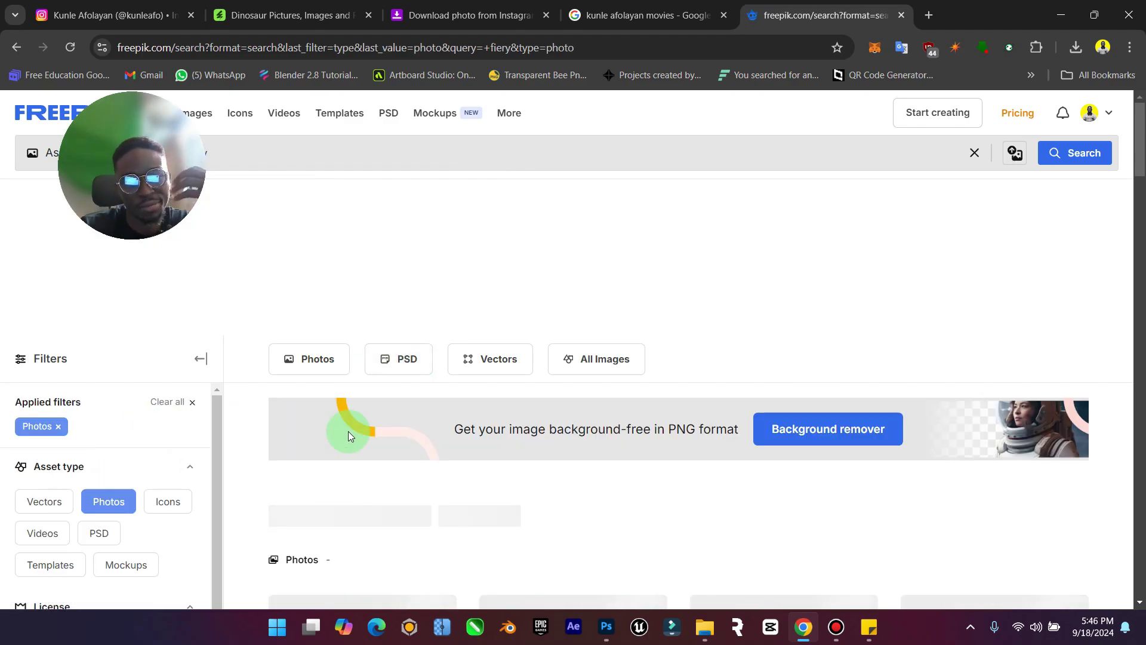
scroll(644, 437, down, 6)
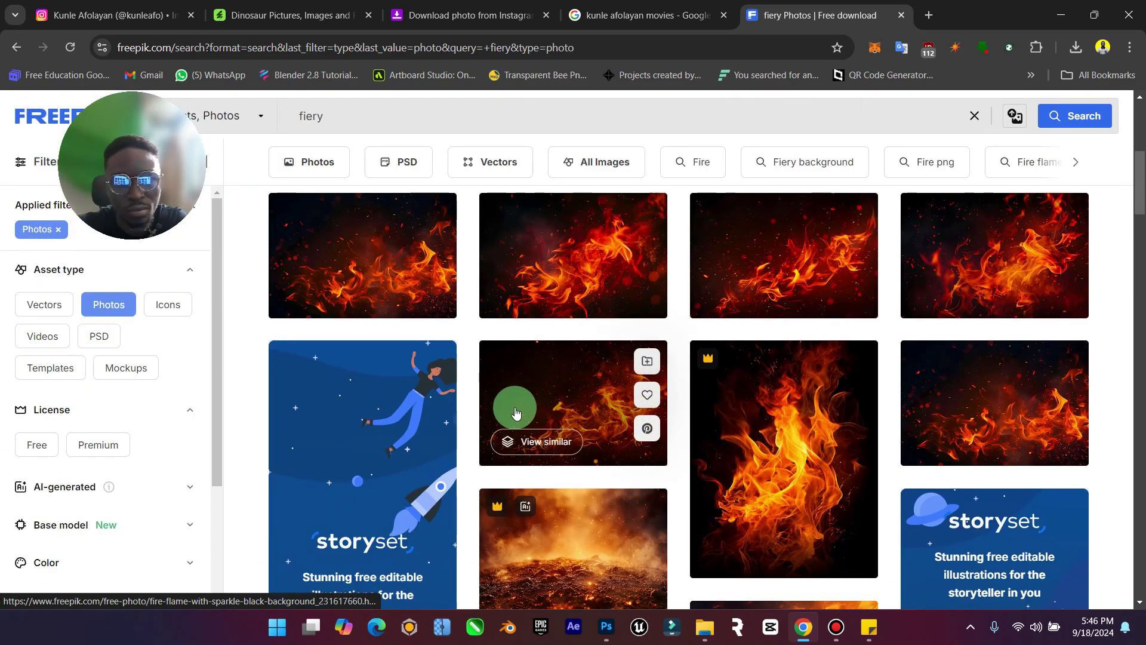
scroll(668, 433, down, 2)
scroll(719, 444, down, 3)
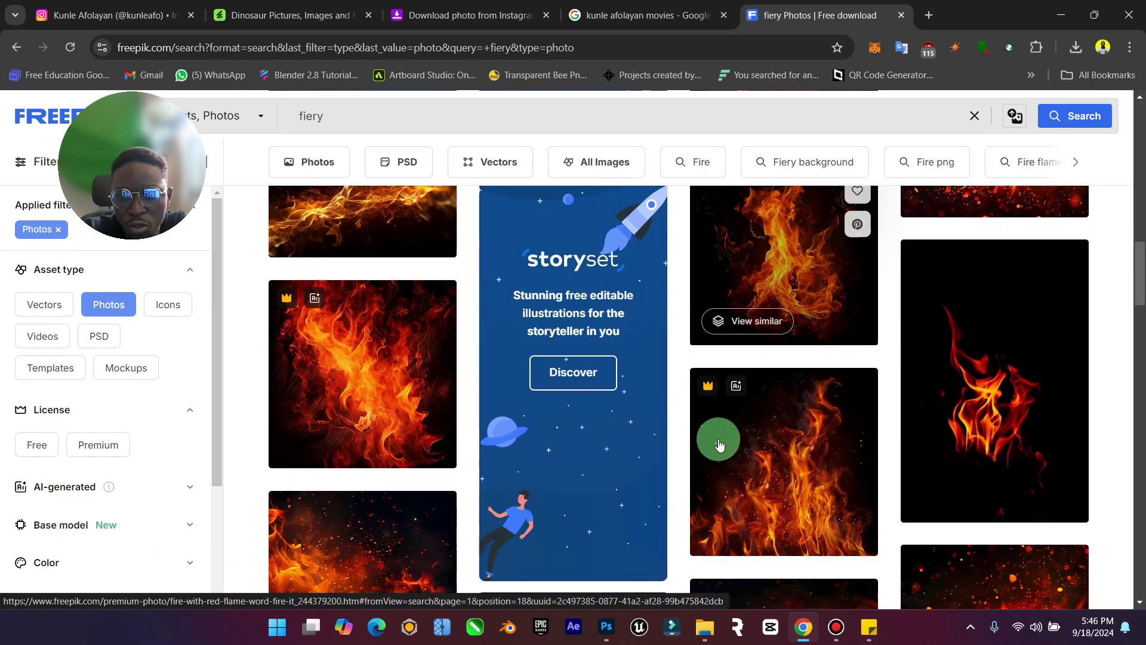
scroll(719, 445, down, 2)
Try refining the photo search to "fiery crackle", and return the query to "fiery".
click(375, 116)
text(cra)
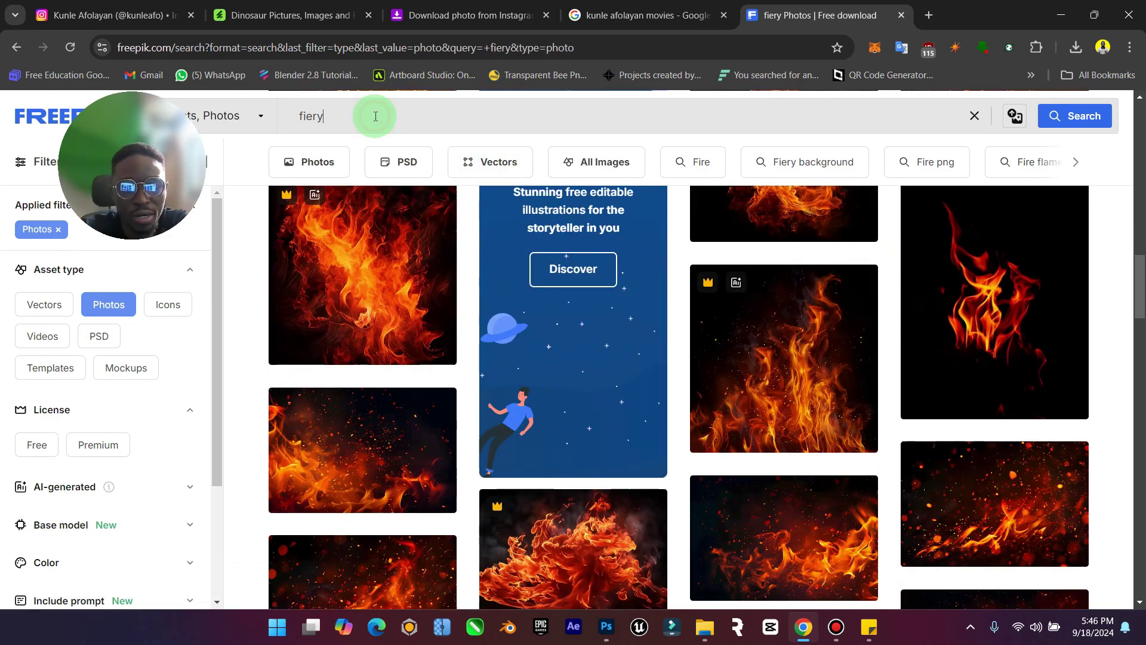
text(ckle)
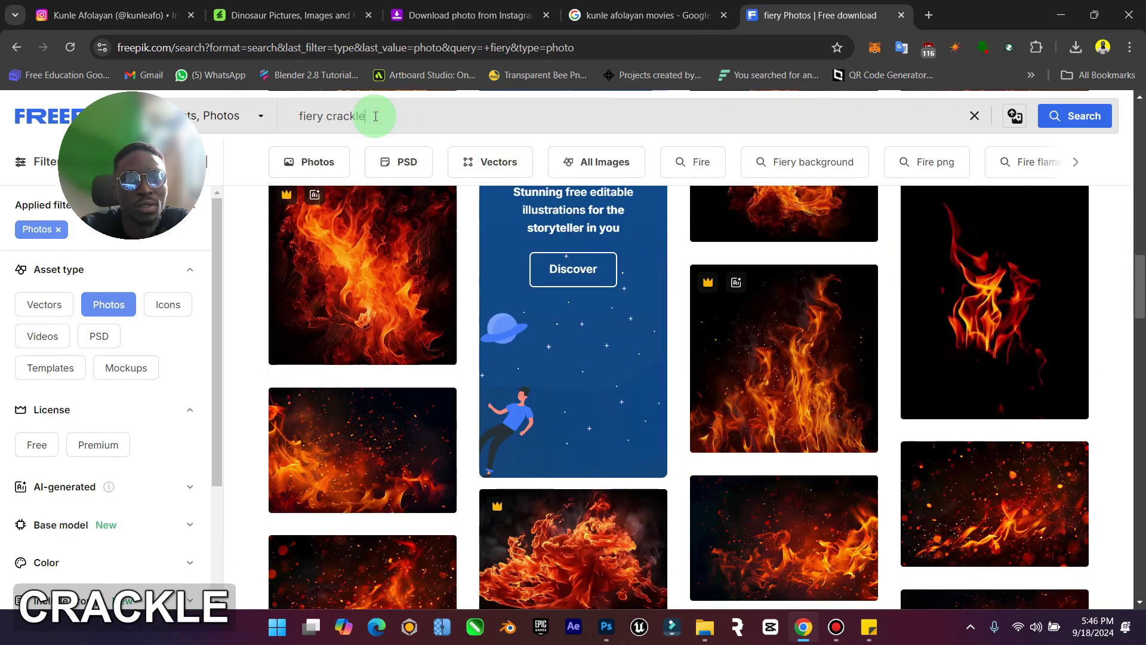
key(Return)
scroll(448, 325, down, 10)
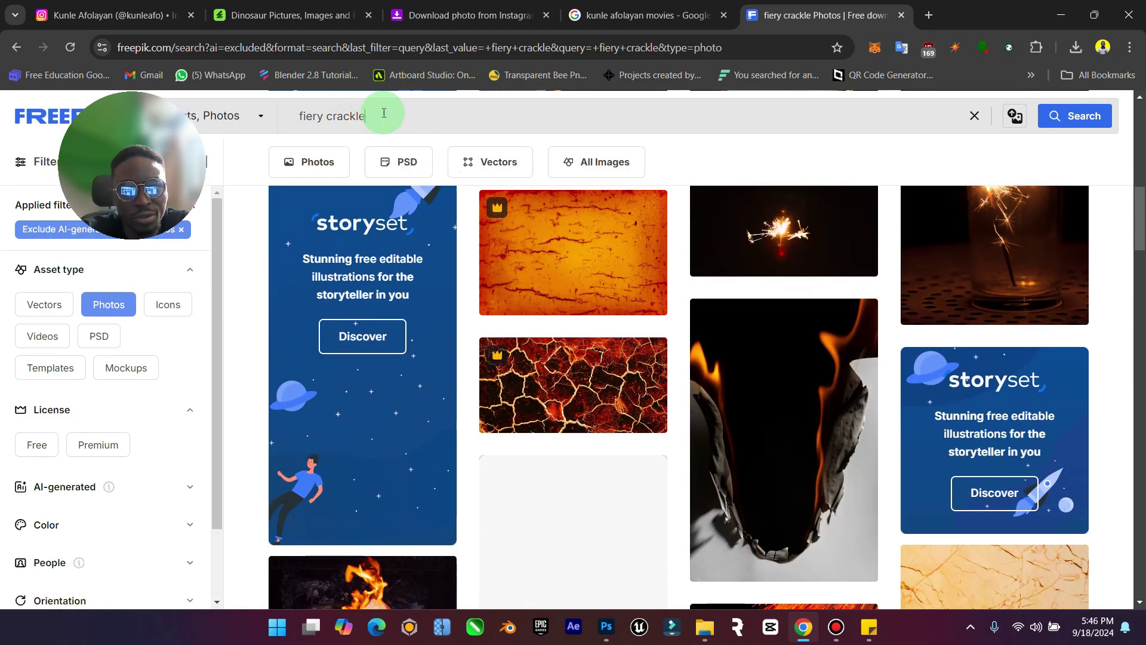
drag(384, 115, 328, 116)
key(BackSpace)
key(Return)
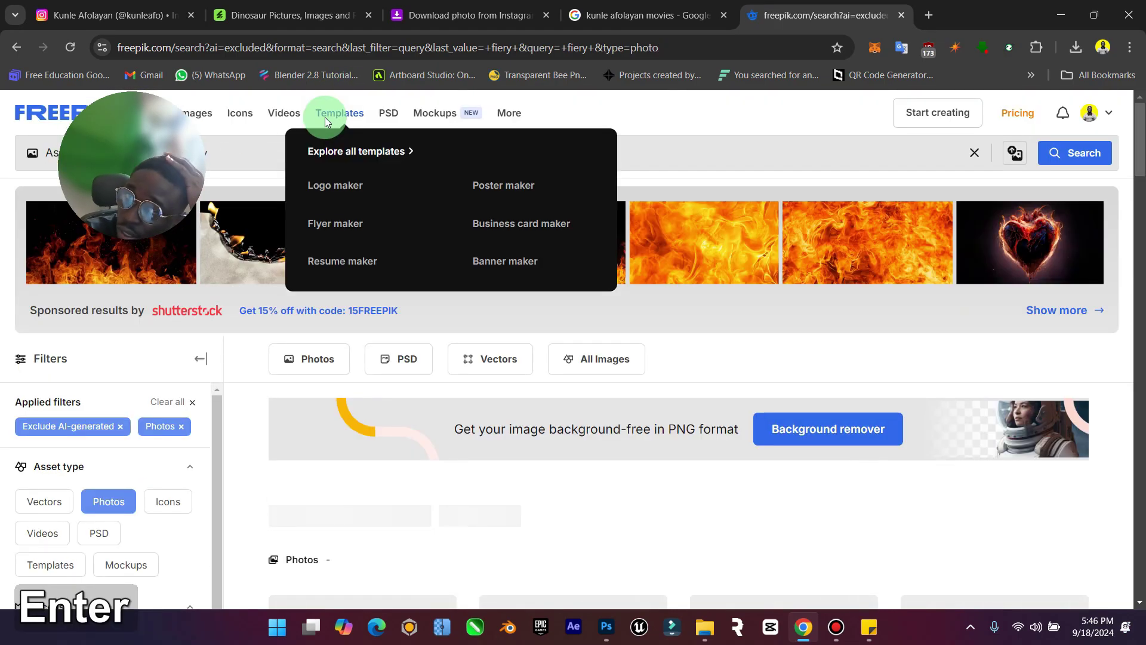
Restrict the fiery photos to the Free license and look through the results for floating sparks on black.
scroll(422, 306, down, 5)
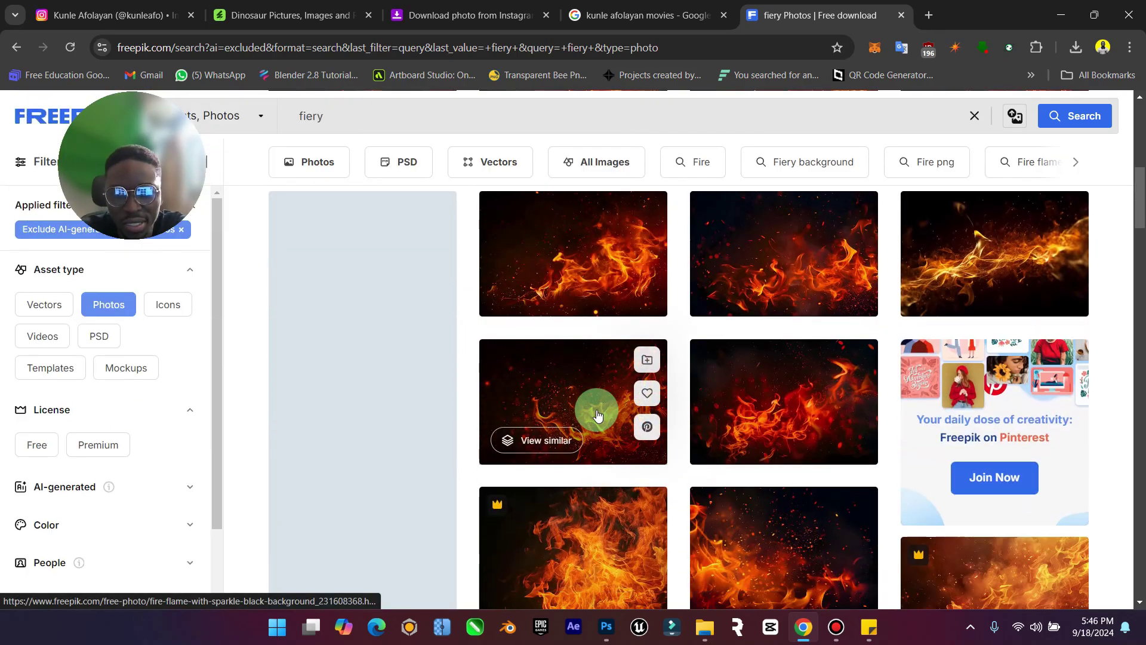
scroll(596, 412, down, 5)
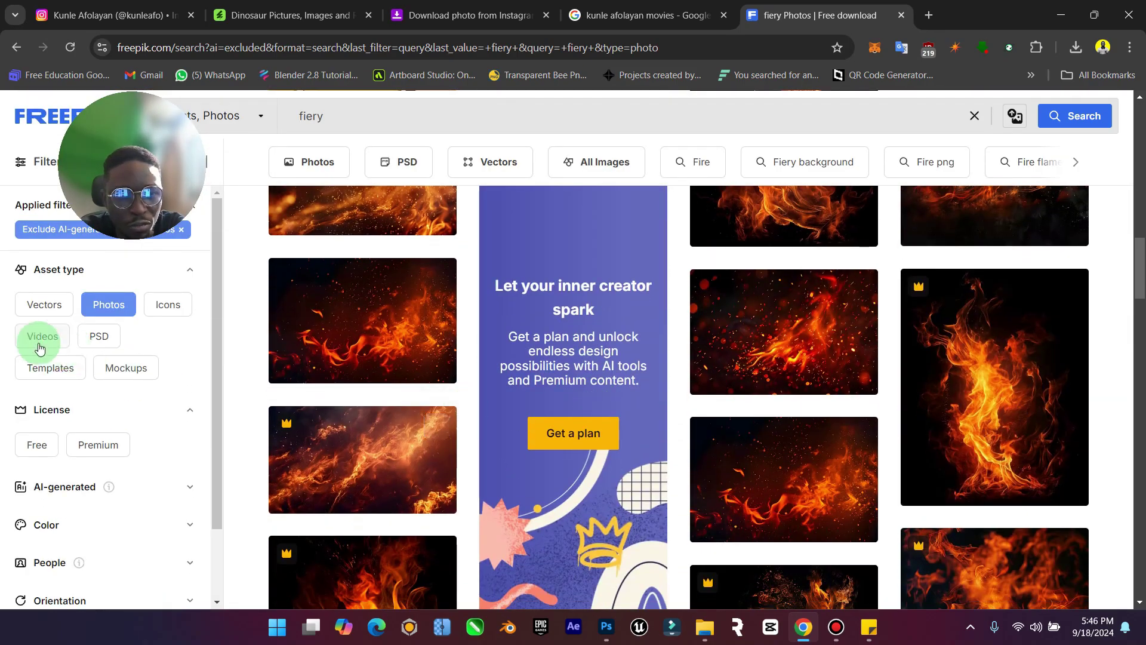
click(26, 445)
scroll(696, 511, down, 10)
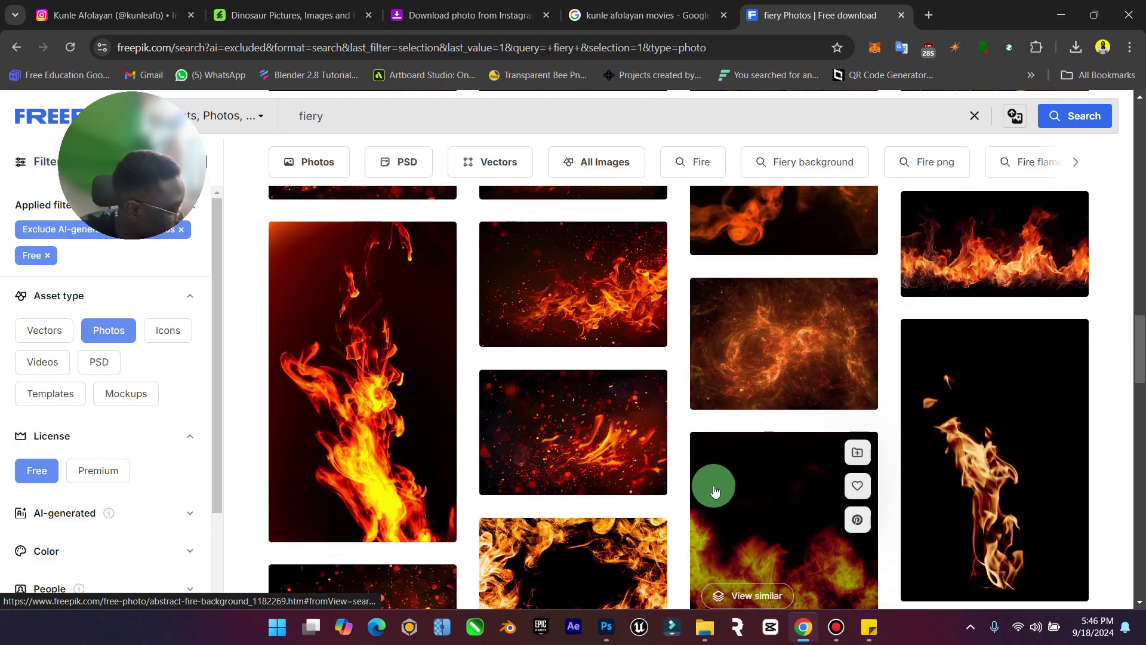
scroll(715, 490, down, 2)
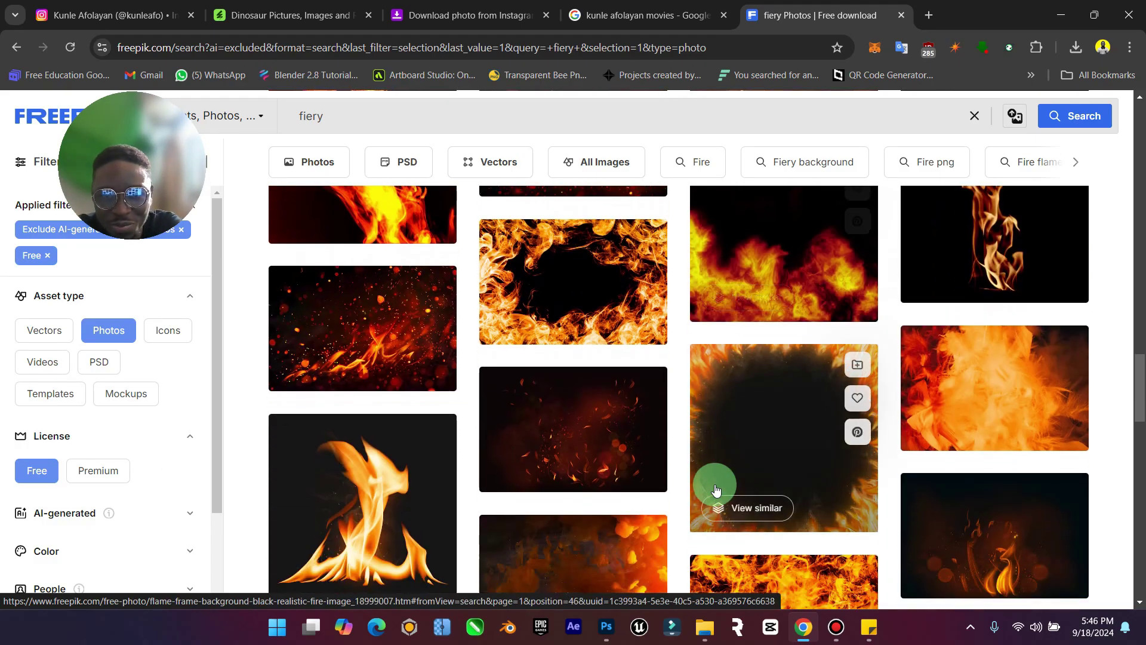
scroll(716, 489, down, 8)
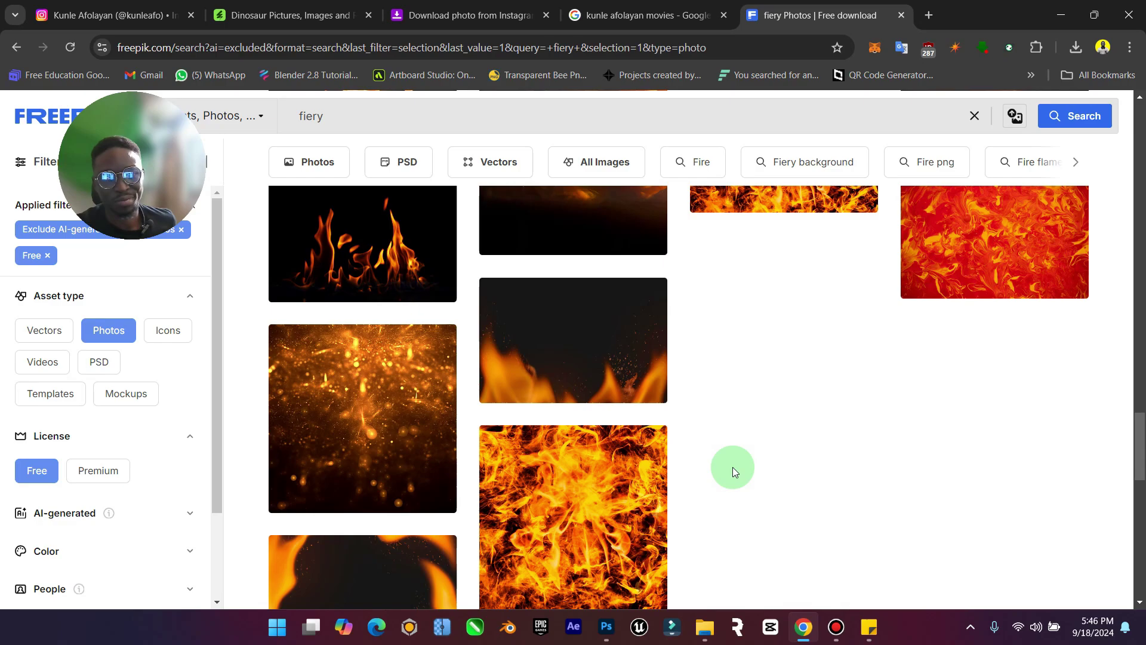
scroll(733, 468, down, 5)
scroll(732, 467, up, 8)
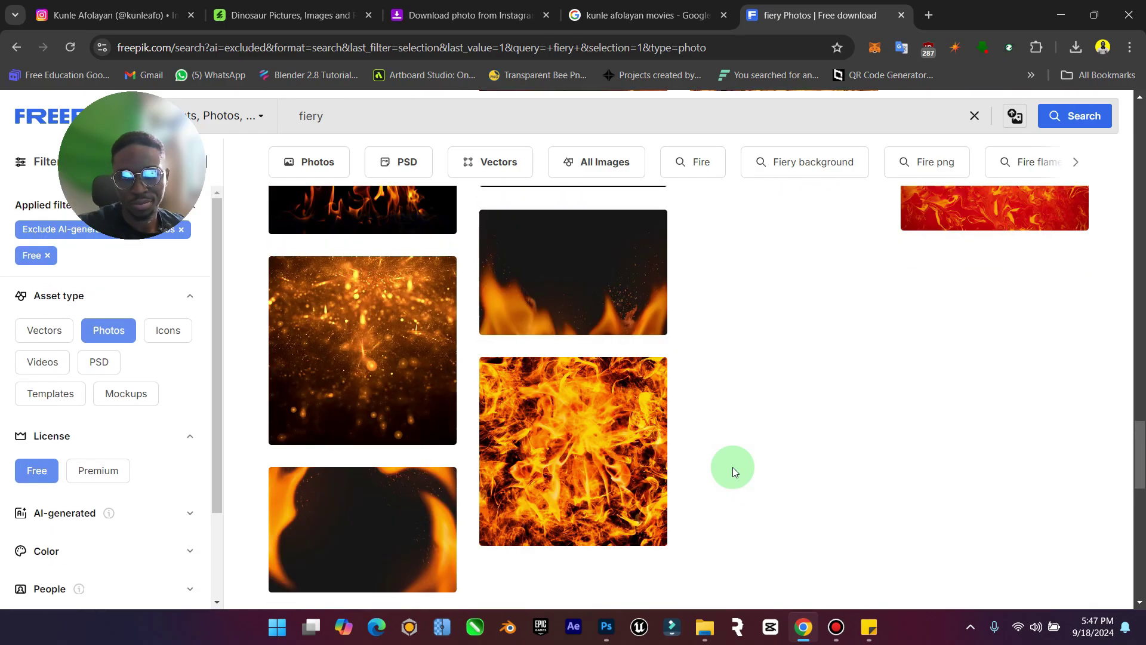
scroll(732, 466, up, 3)
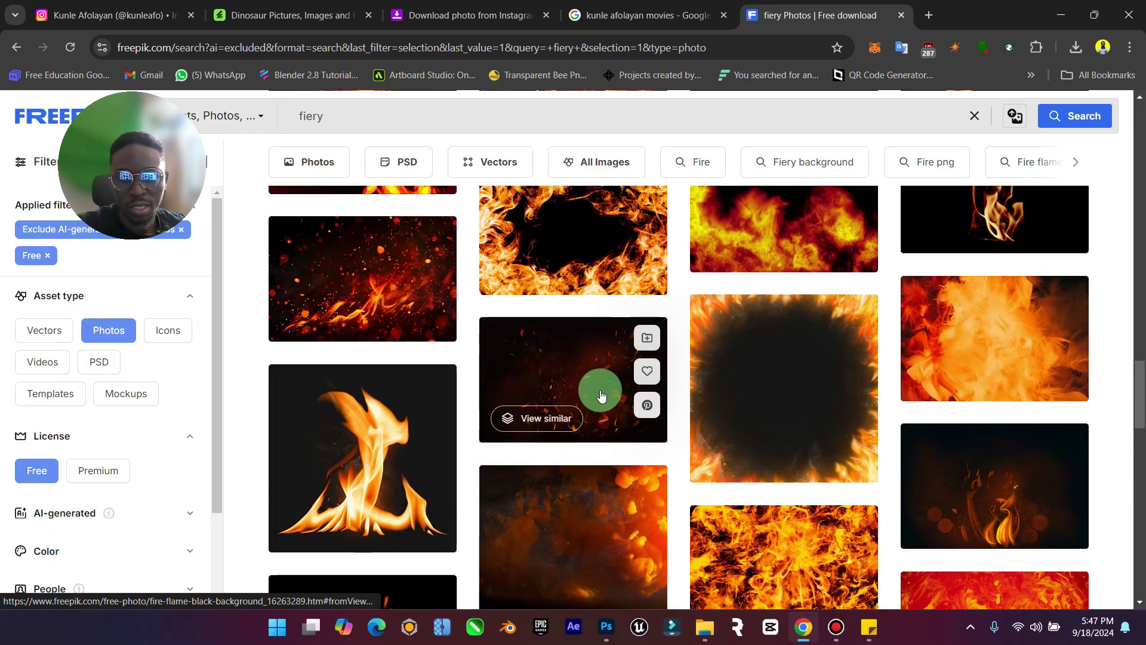
Download the free "fire-flame-black-background" photo of scattered sparks and close its detail view.
click(601, 395)
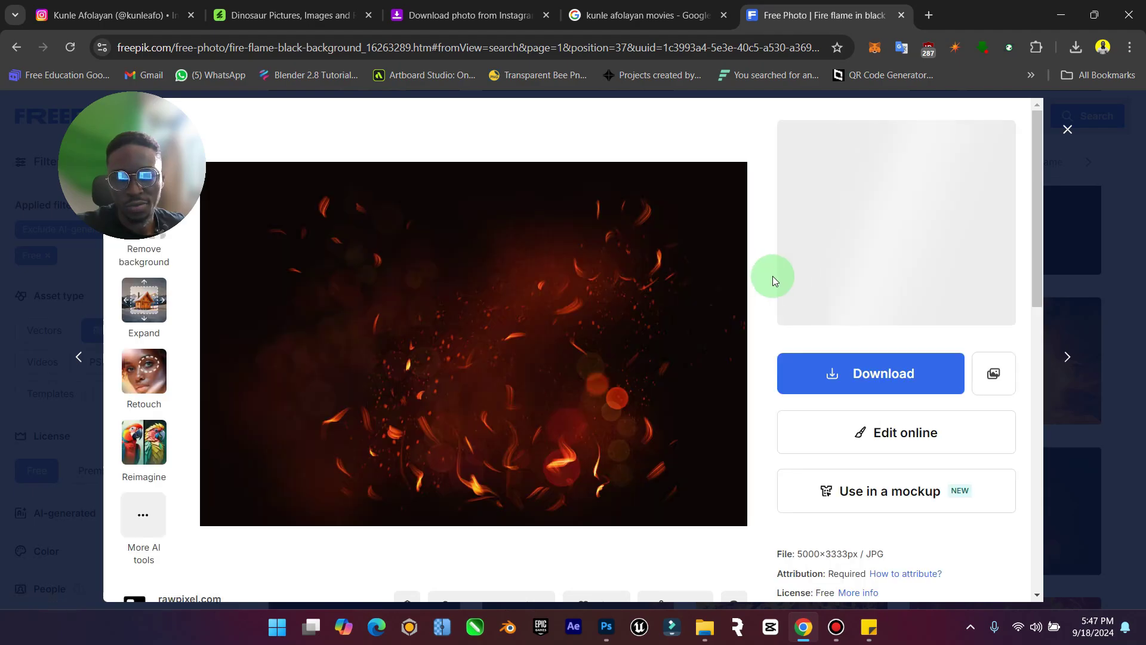
click(854, 387)
click(842, 529)
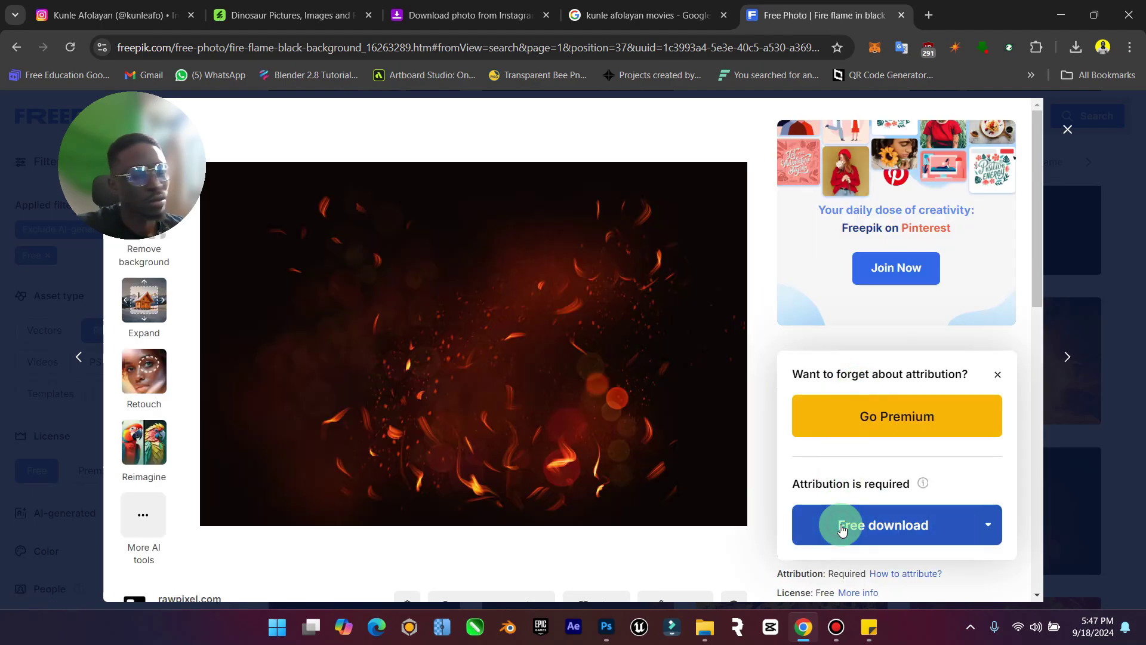
click(1067, 128)
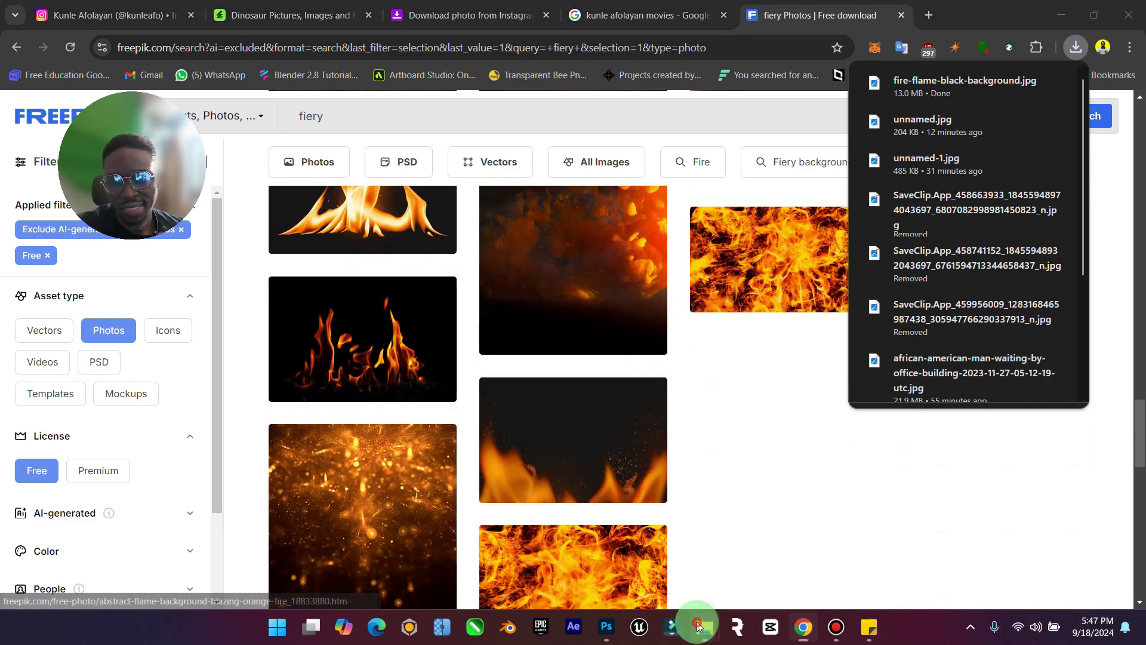
Open BoxBaby.psd from the PSD folder in Photoshop, and return to the The Special One.psd document.
mouse_move(699, 623)
click(660, 576)
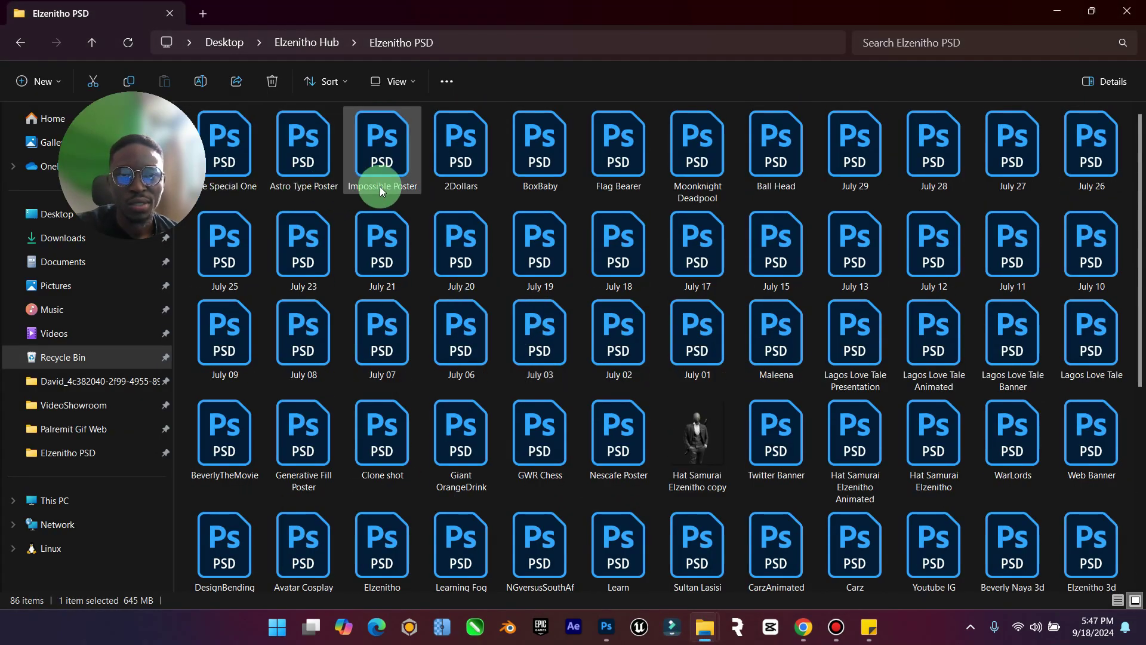
click(476, 173)
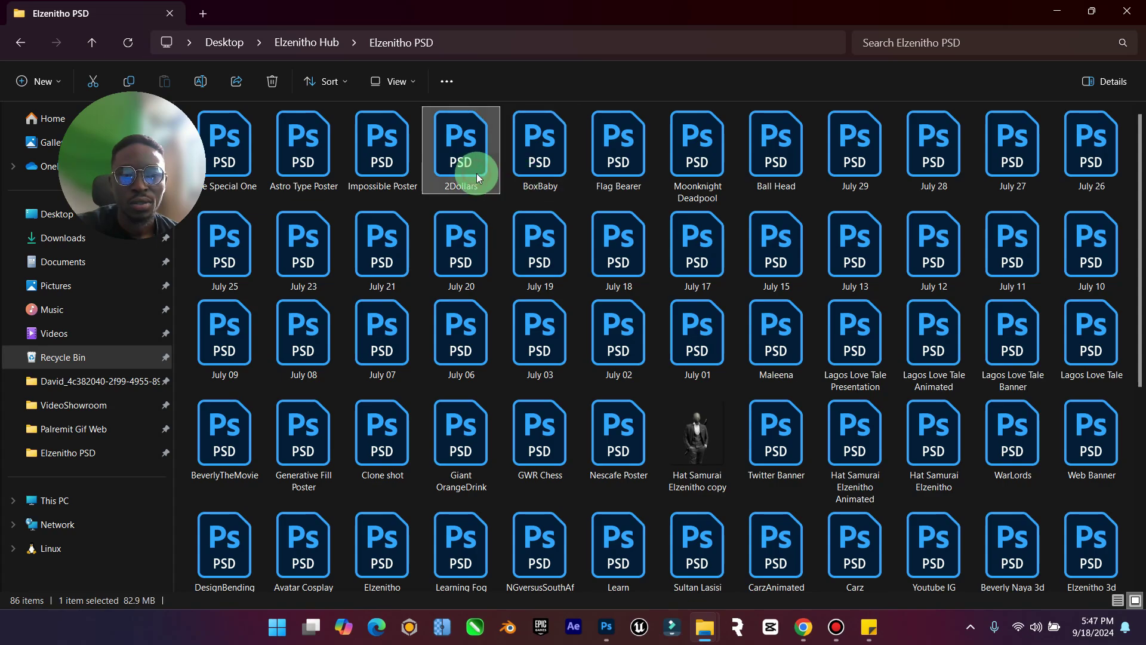
click(550, 176)
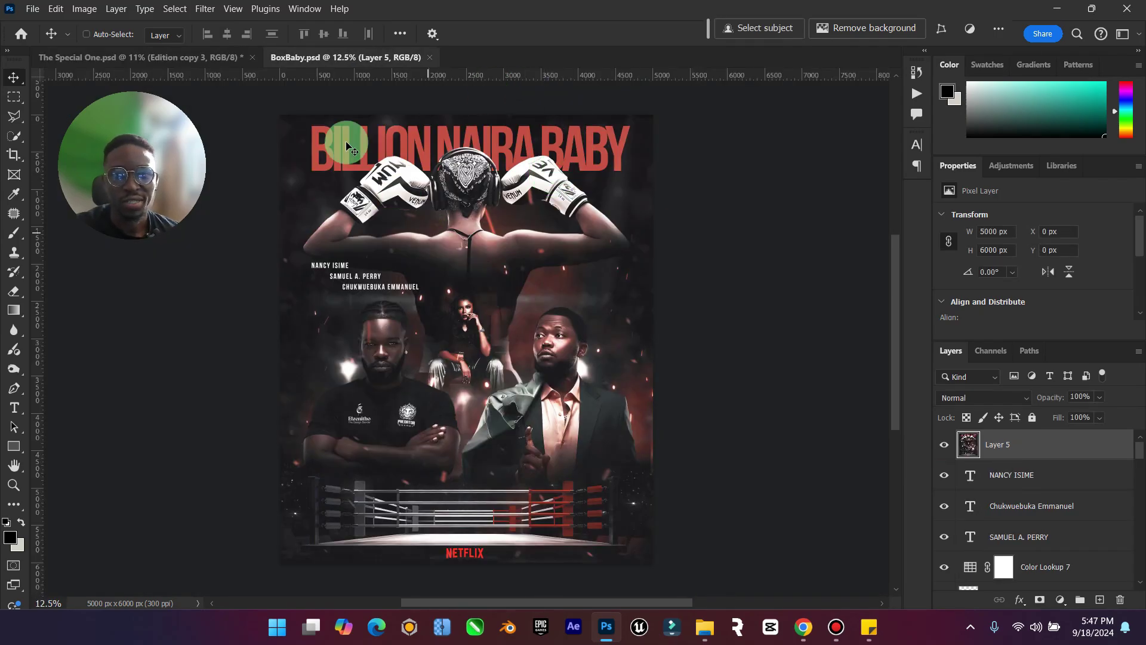
click(224, 63)
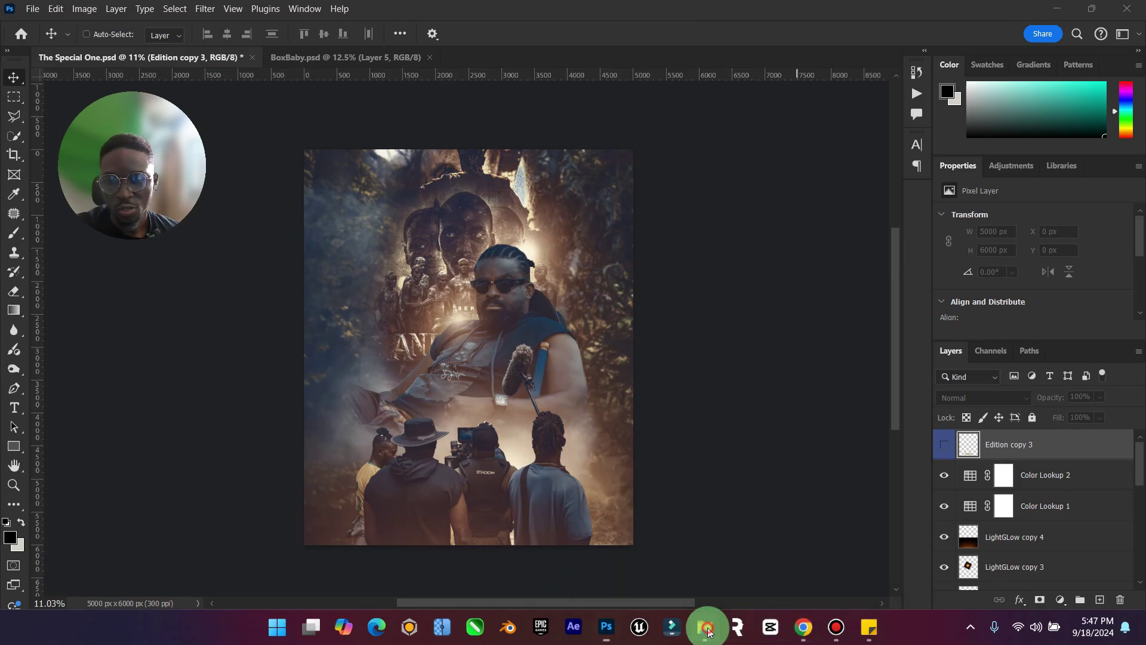
Place the downloaded fire-flame-black-background image from Downloads over the poster's lower half, scaled to about 106%.
mouse_move(704, 624)
click(635, 549)
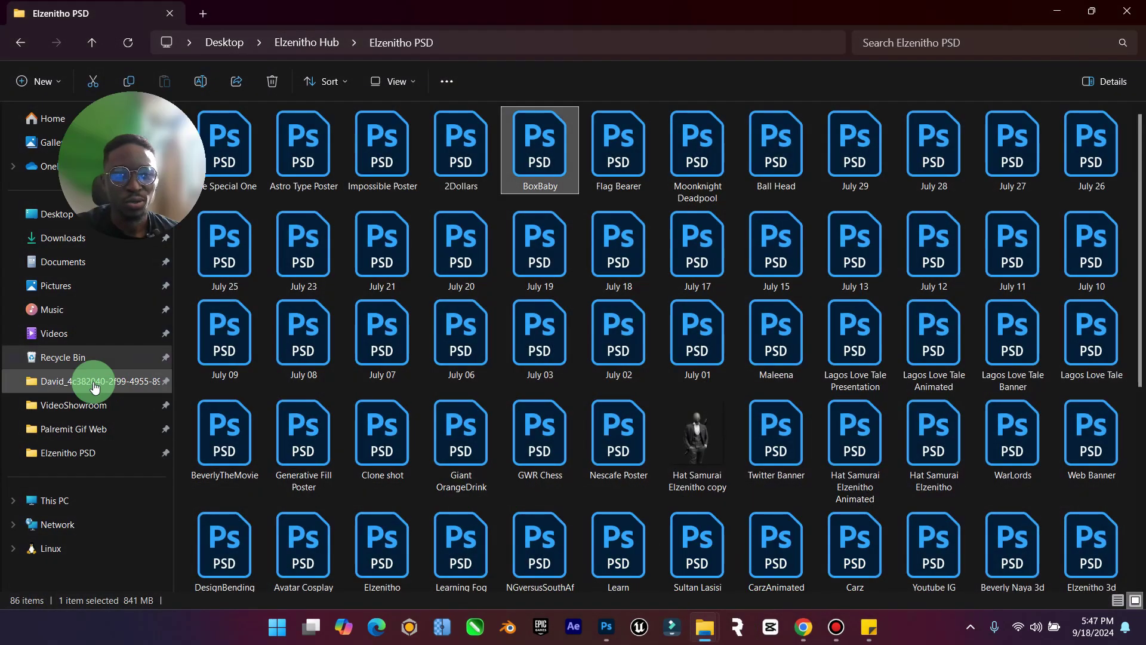
click(63, 237)
drag(227, 174, 605, 458)
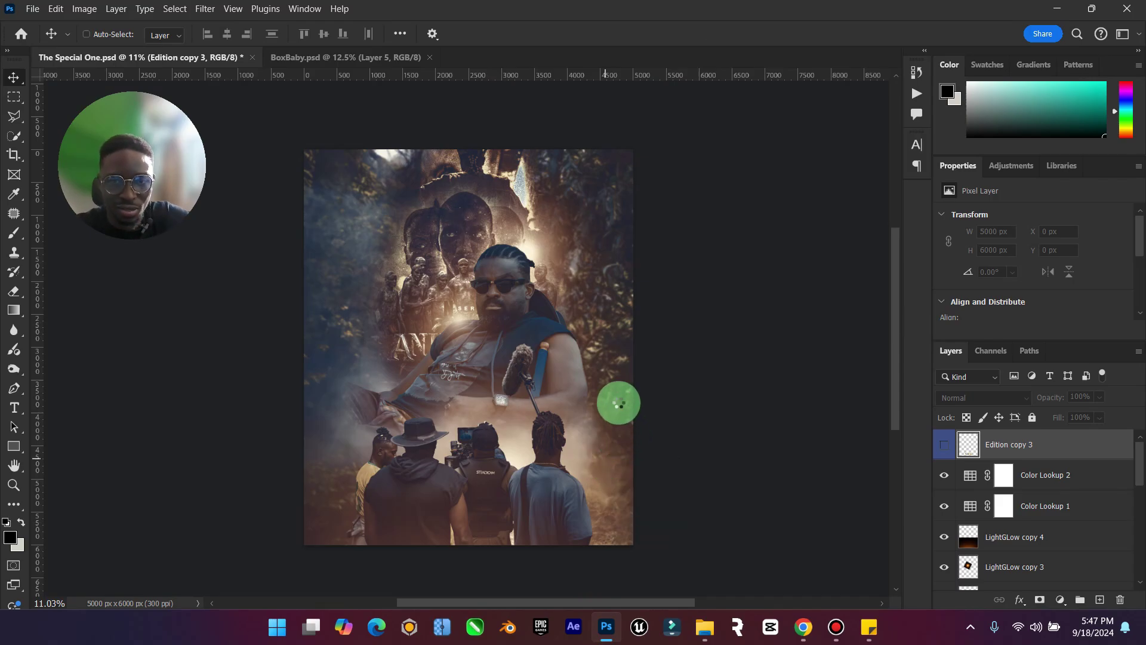
drag(550, 330, 563, 435)
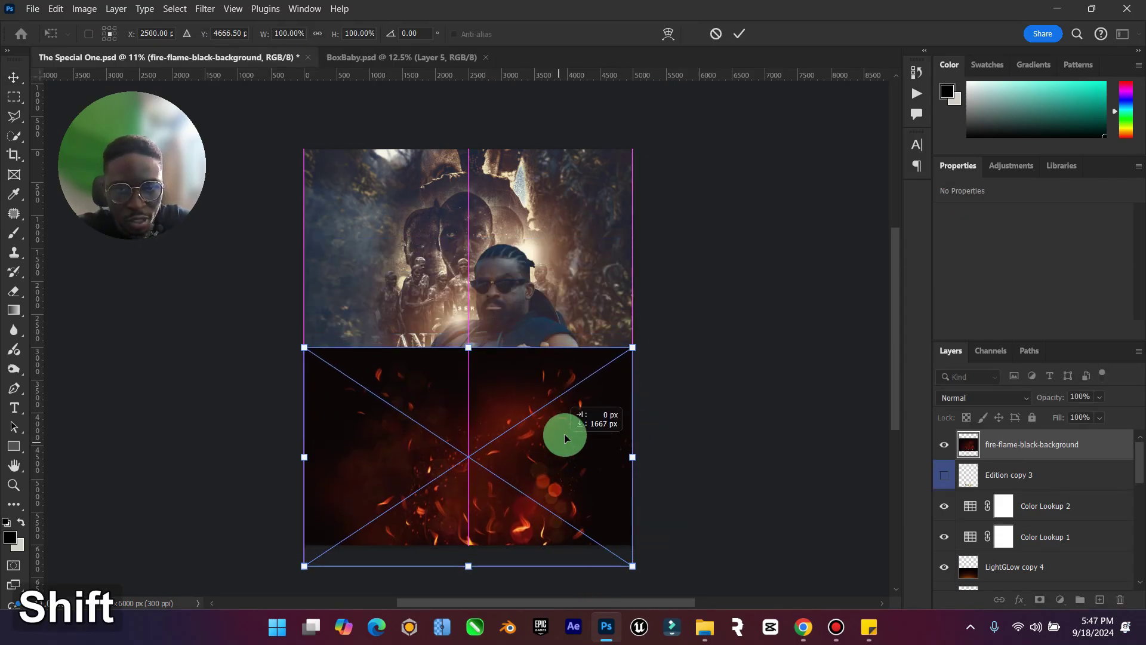
drag(626, 351, 643, 340)
click(13, 77)
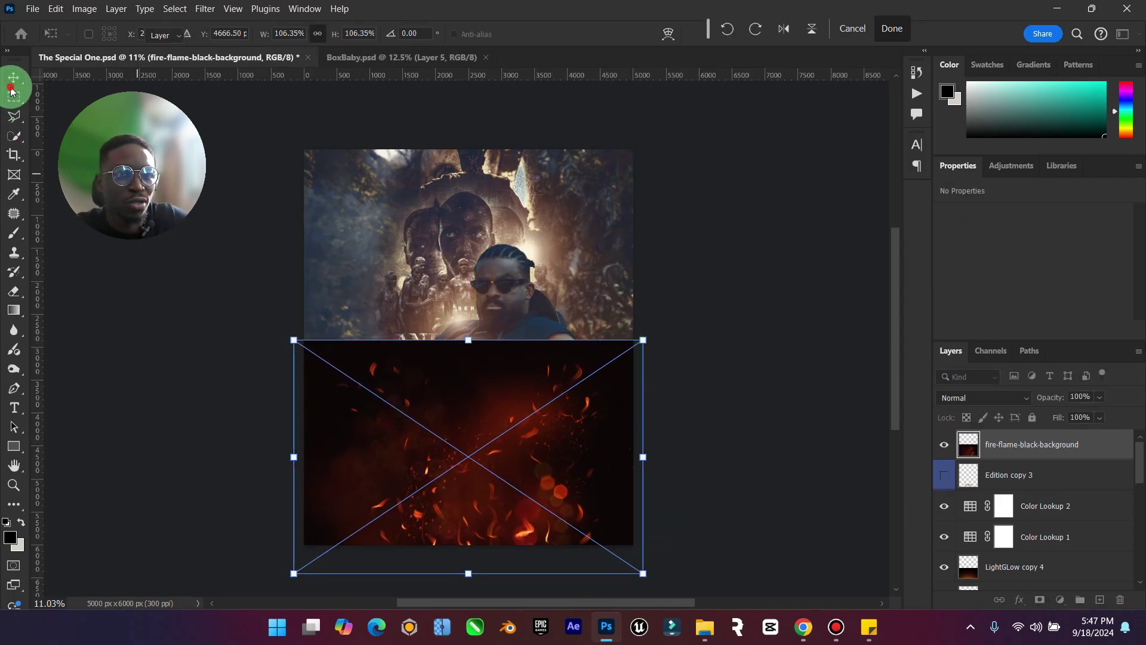
click(784, 456)
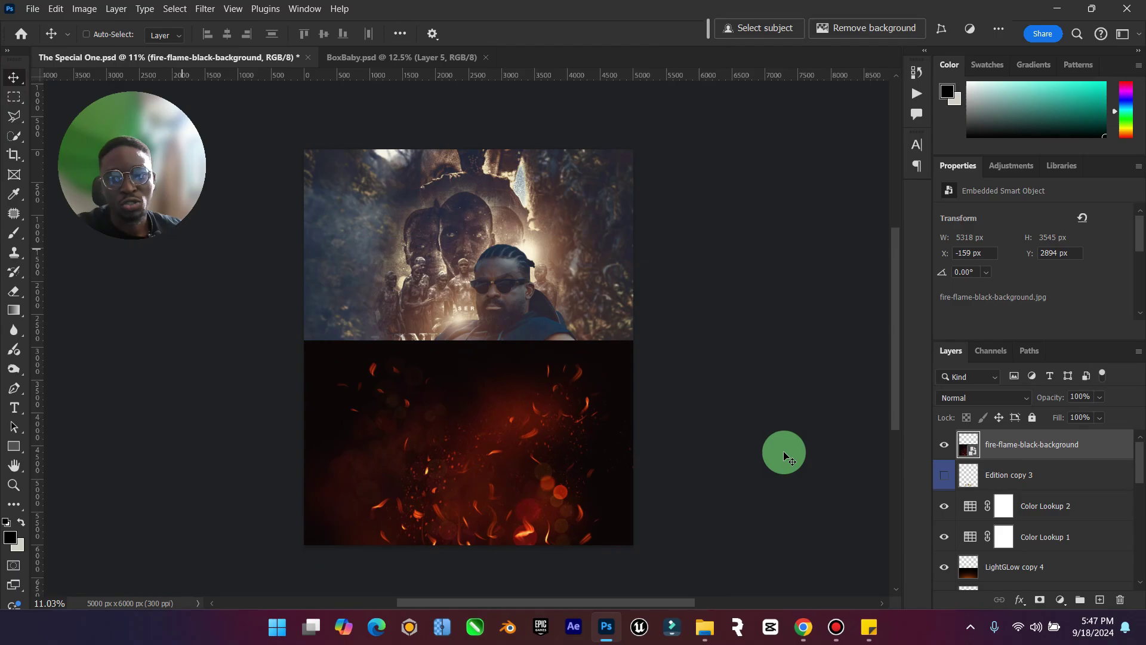
Set the fire-flame-black-background layer's blend mode to Screen and rasterize the layer.
click(994, 403)
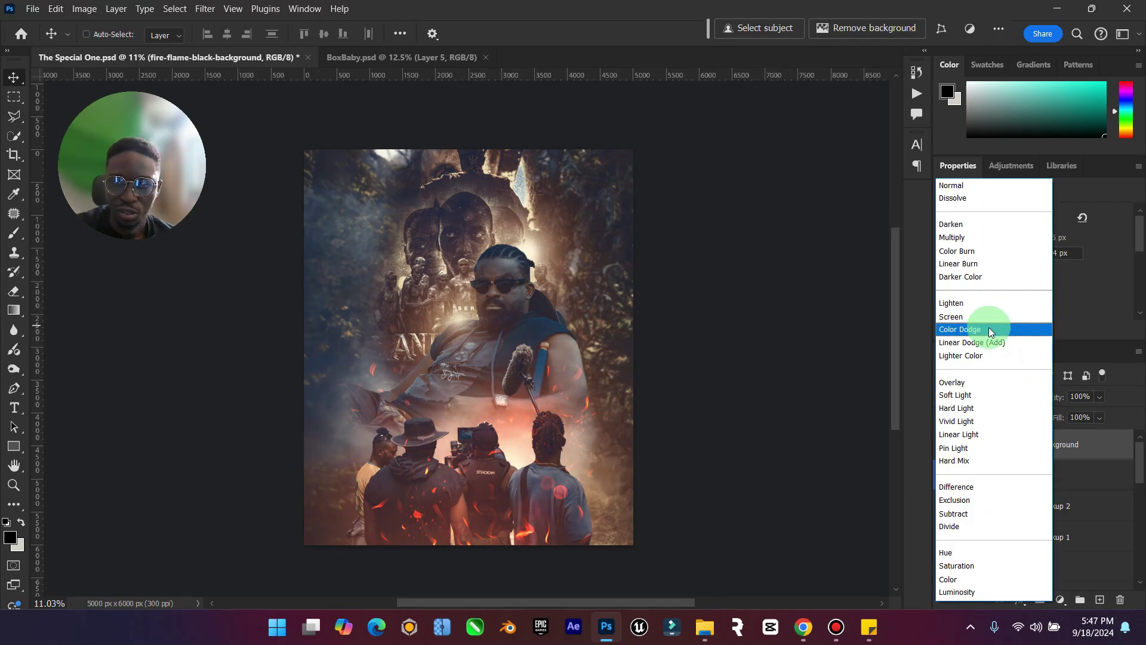
click(991, 318)
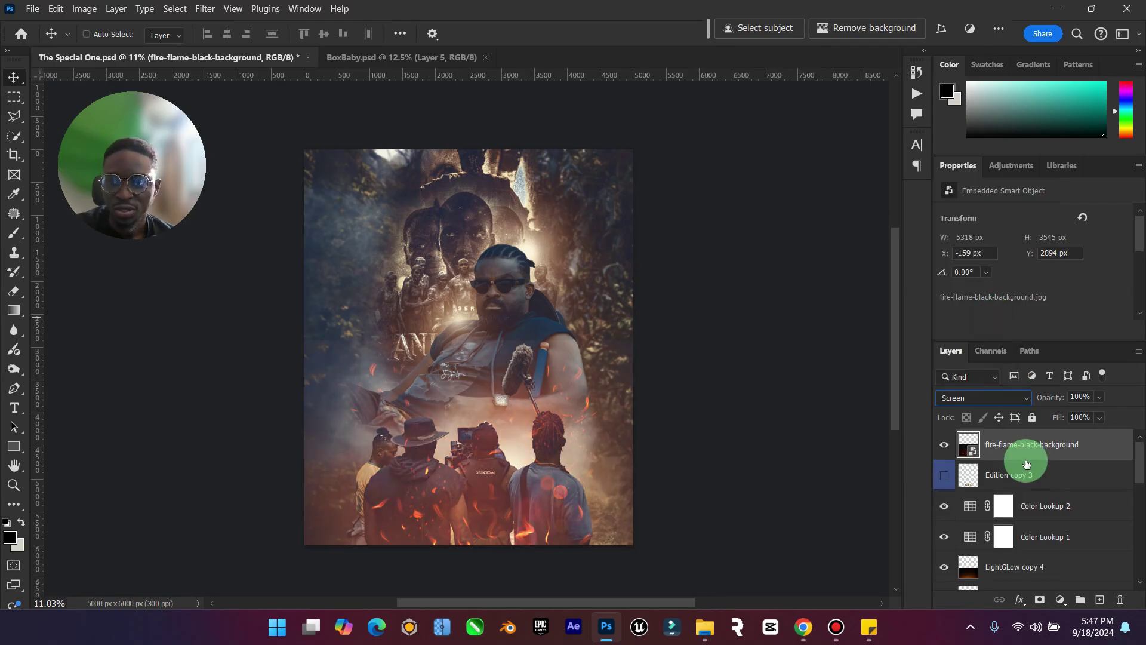
right_click(1024, 444)
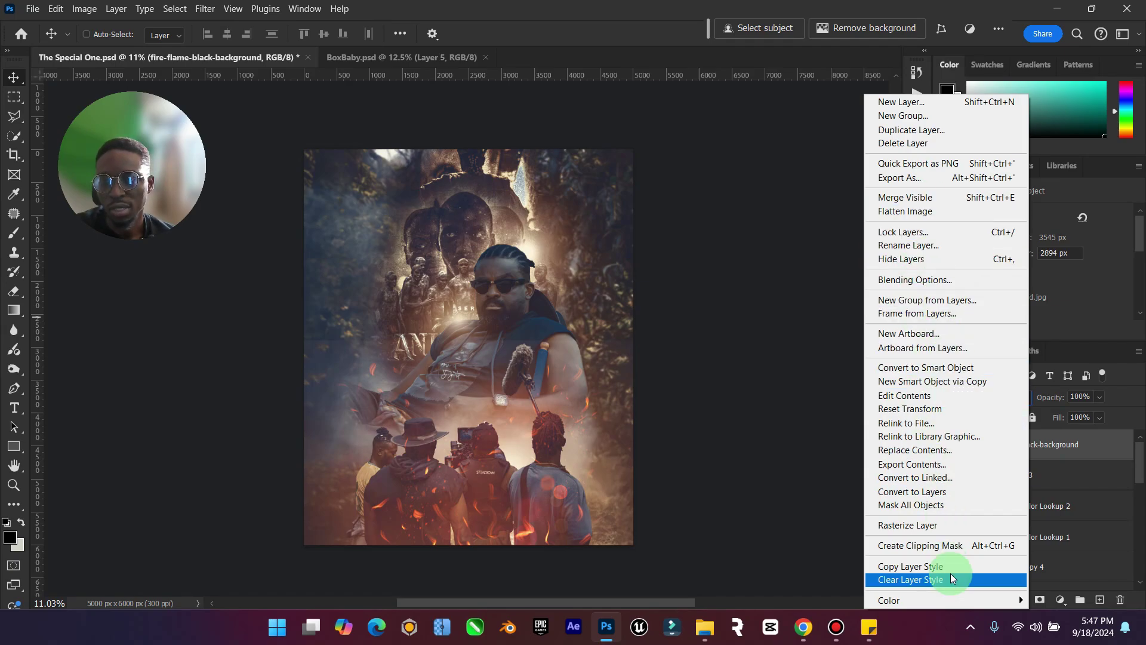
click(907, 525)
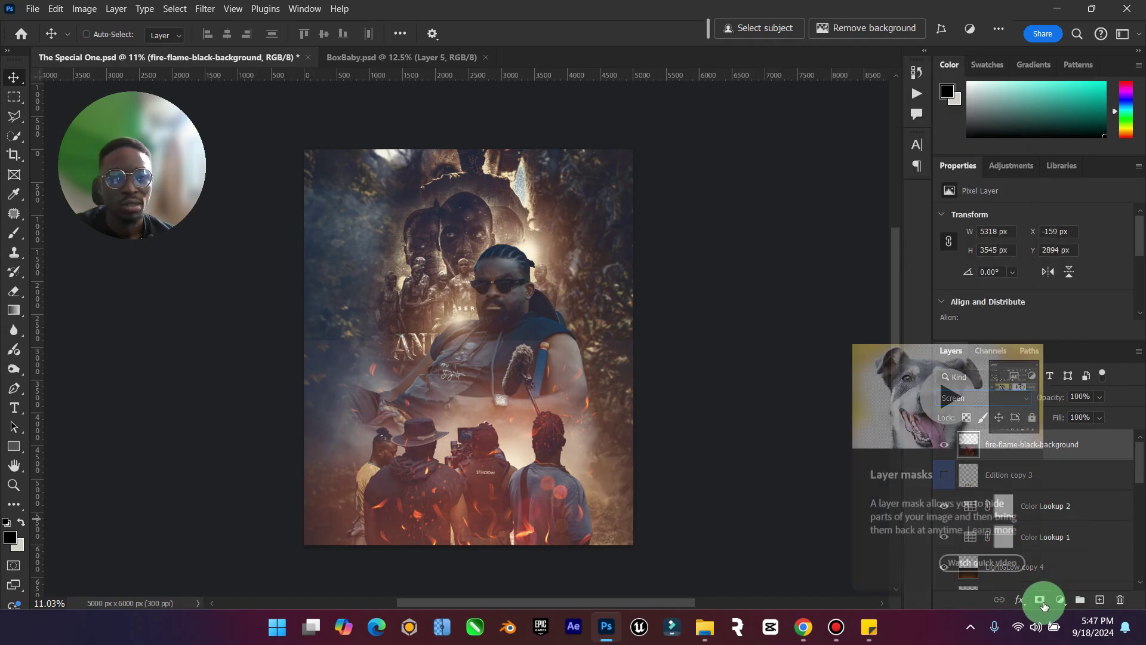
Add a layer mask to the sparks layer and paint it black along the image's upper edge to fade it out.
click(1041, 600)
click(10, 230)
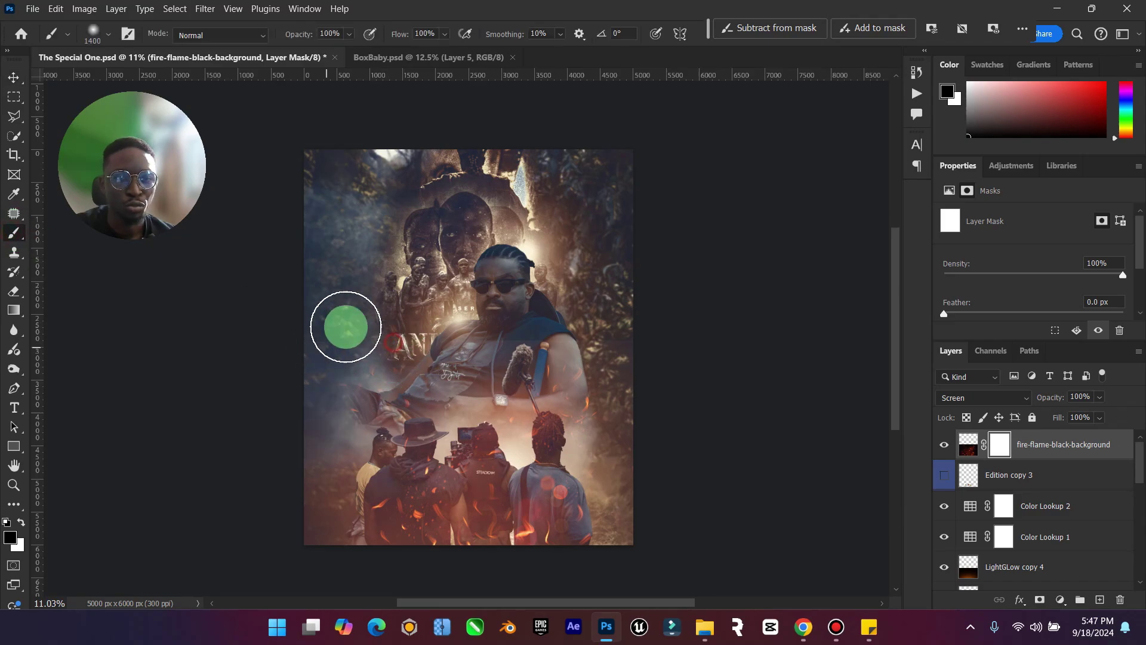
mouse_move(354, 326)
mouse_down()
mouse_move(555, 320)
mouse_move(642, 383)
mouse_move(634, 338)
mouse_up()
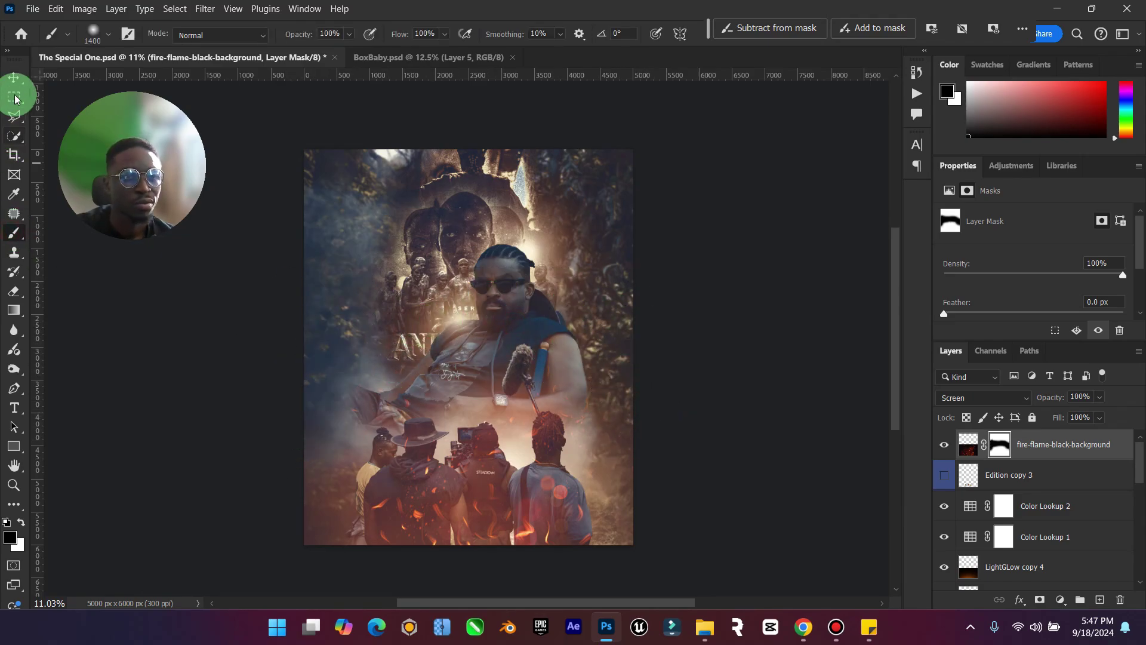
Move the sparks layer down over the film crew at the poster's bottom and enlarge it to about 146%.
click(13, 77)
drag(463, 416, 545, 511)
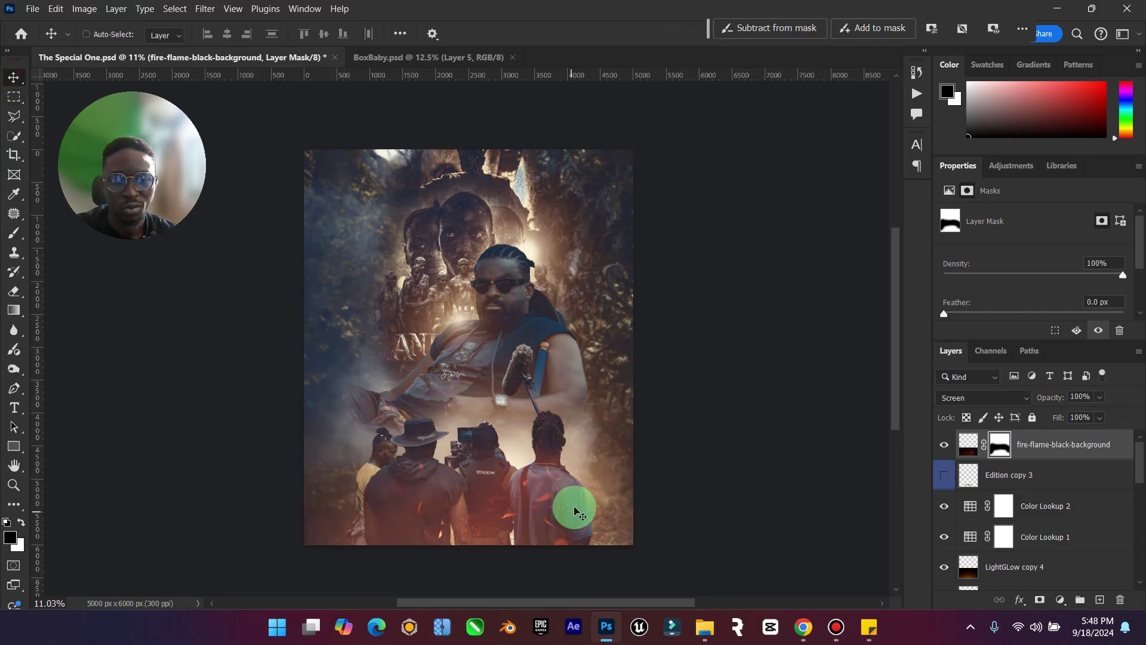
key(ctrl+t)
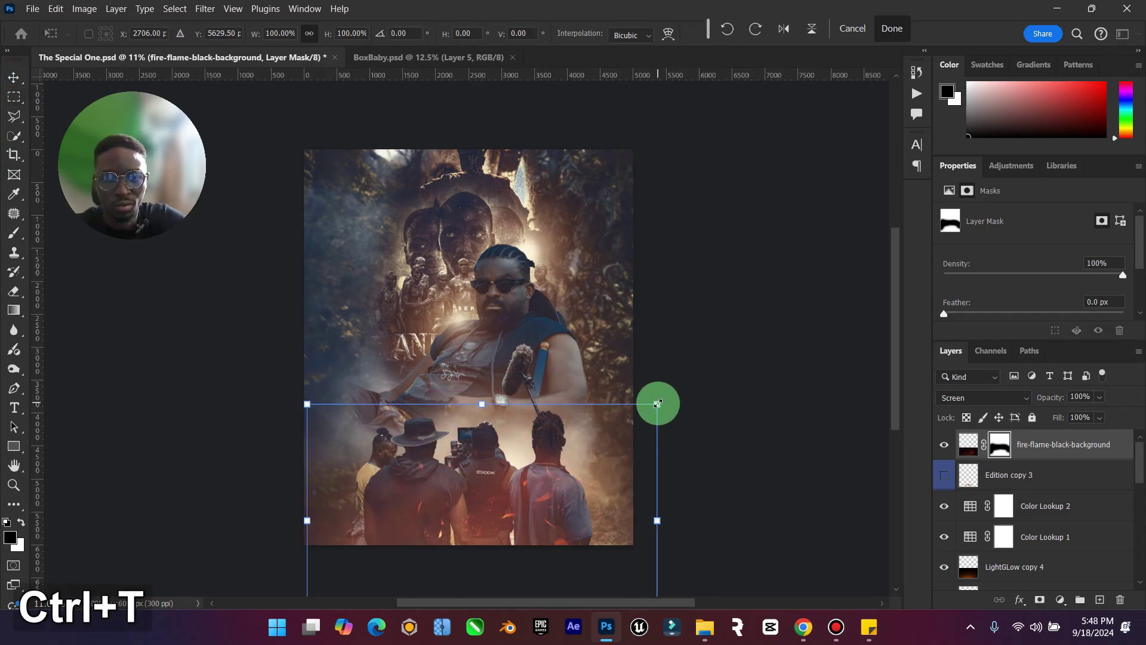
drag(657, 403, 718, 410)
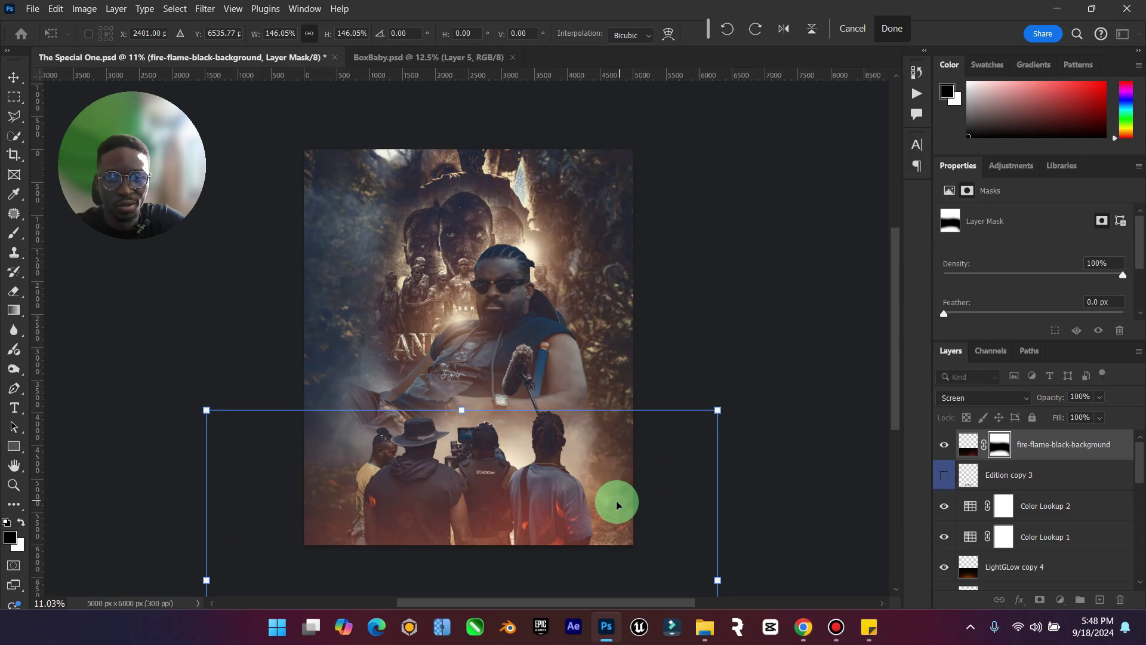
drag(510, 576, 511, 568)
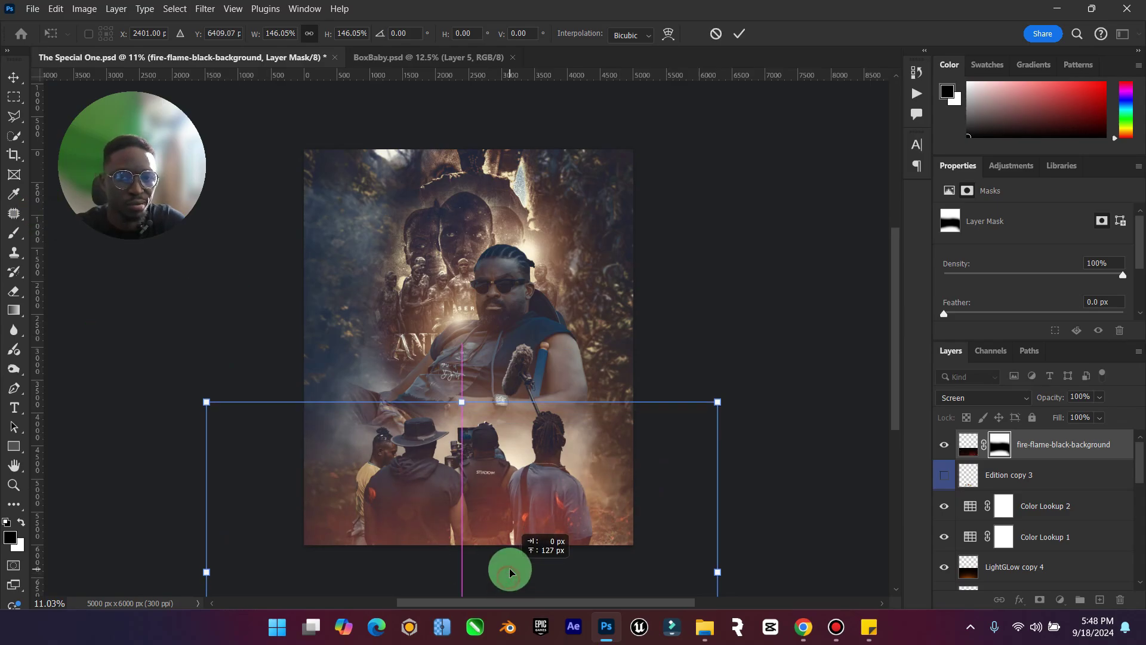
click(12, 78)
Close the Properties panel and duplicate the sparks layer, placing the copy directly below the Generative Fill copy layer.
click(1139, 168)
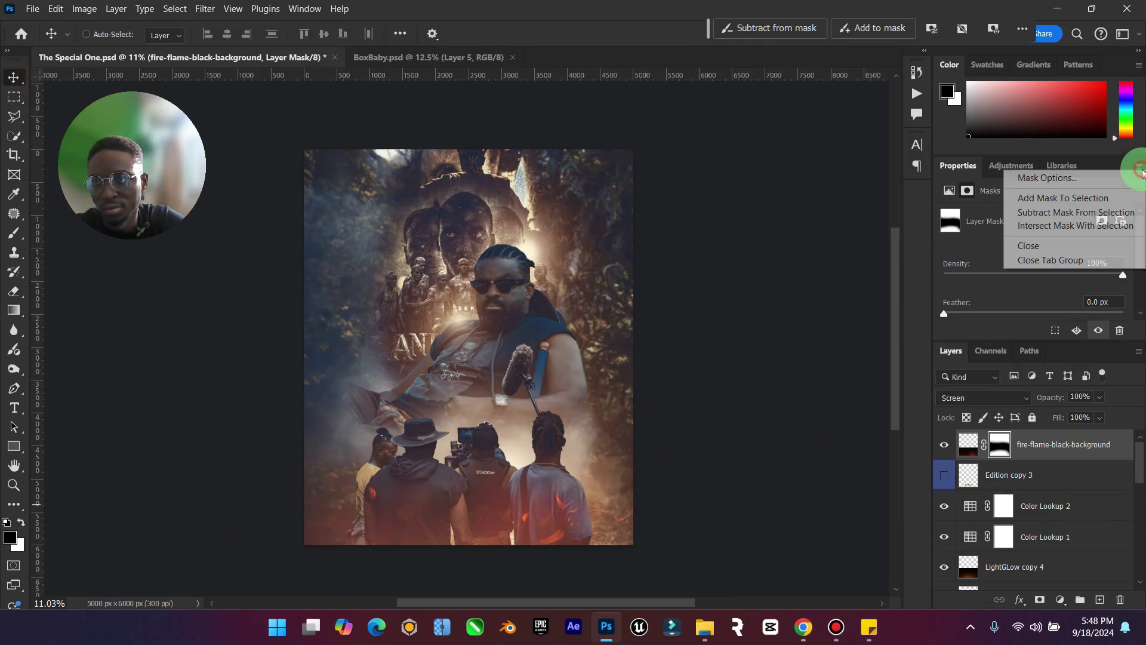
click(1050, 245)
key(ctrl)
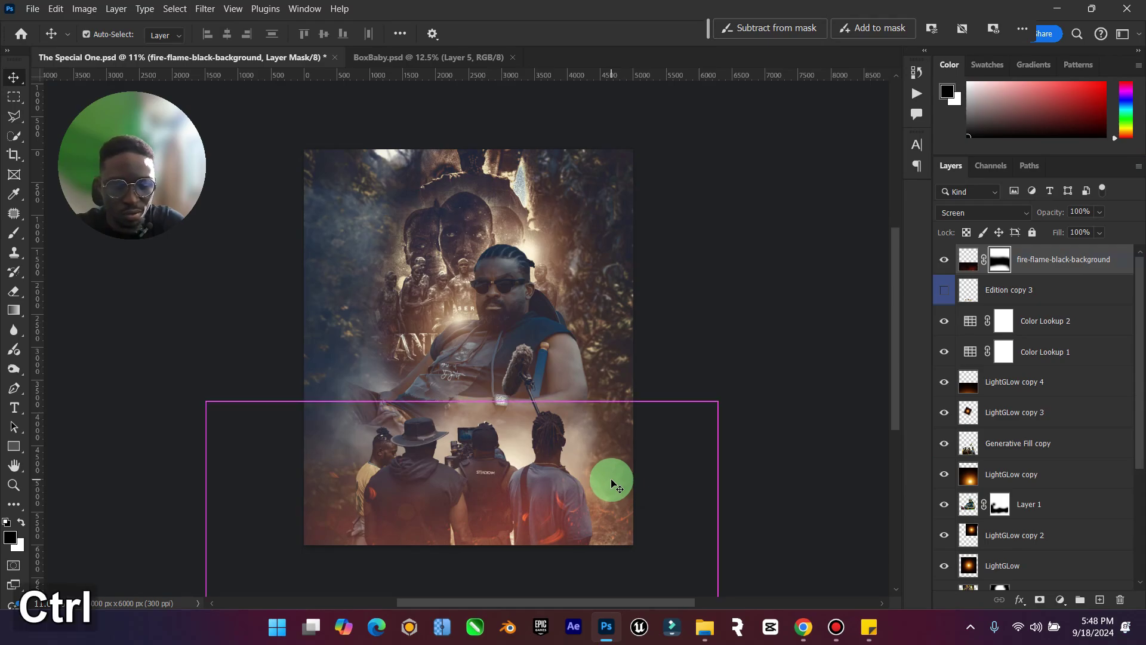
key(ctrl+j)
drag(1031, 264, 1038, 476)
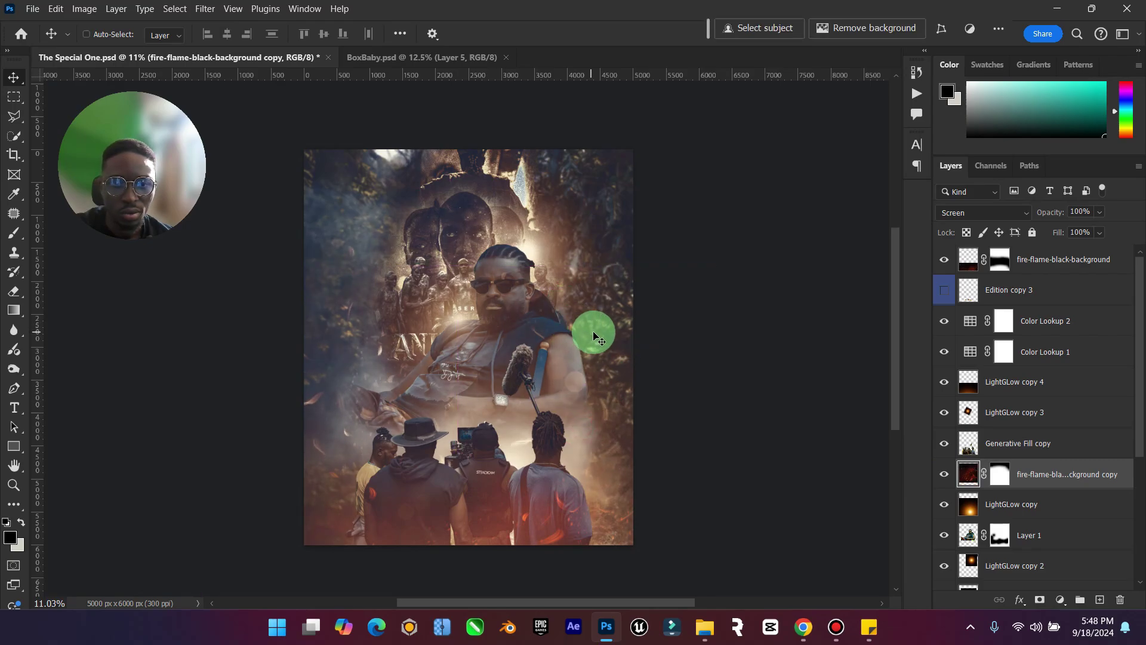
Reposition the sparks copy around the seated man and scale it down to about 85%.
drag(618, 384, 637, 387)
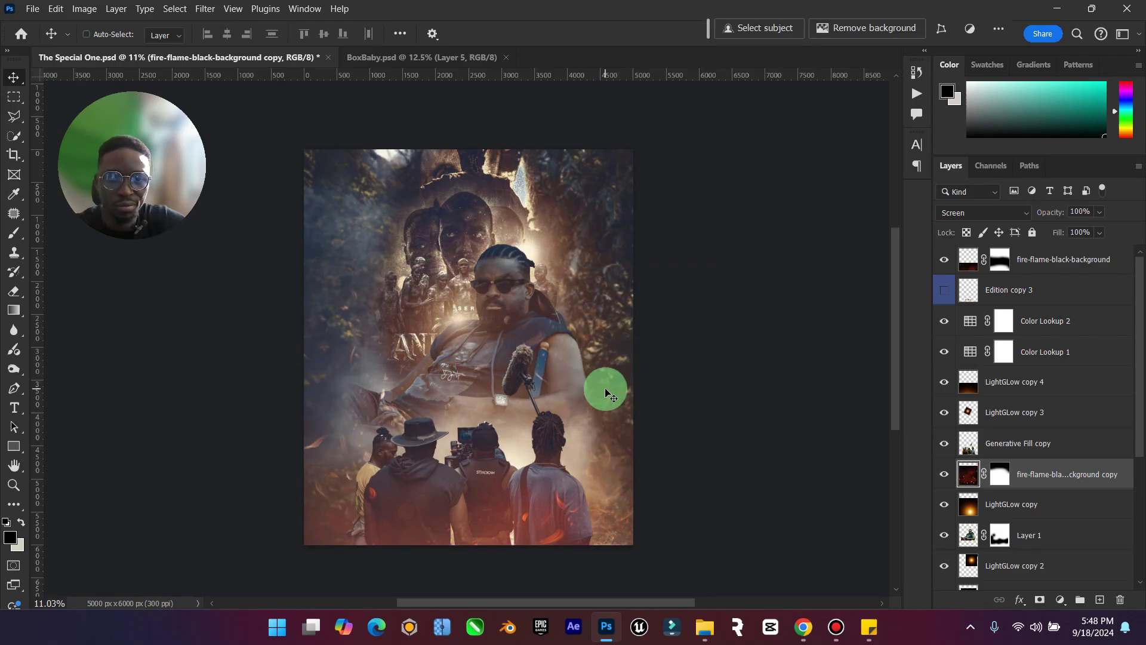
key(ctrl+t)
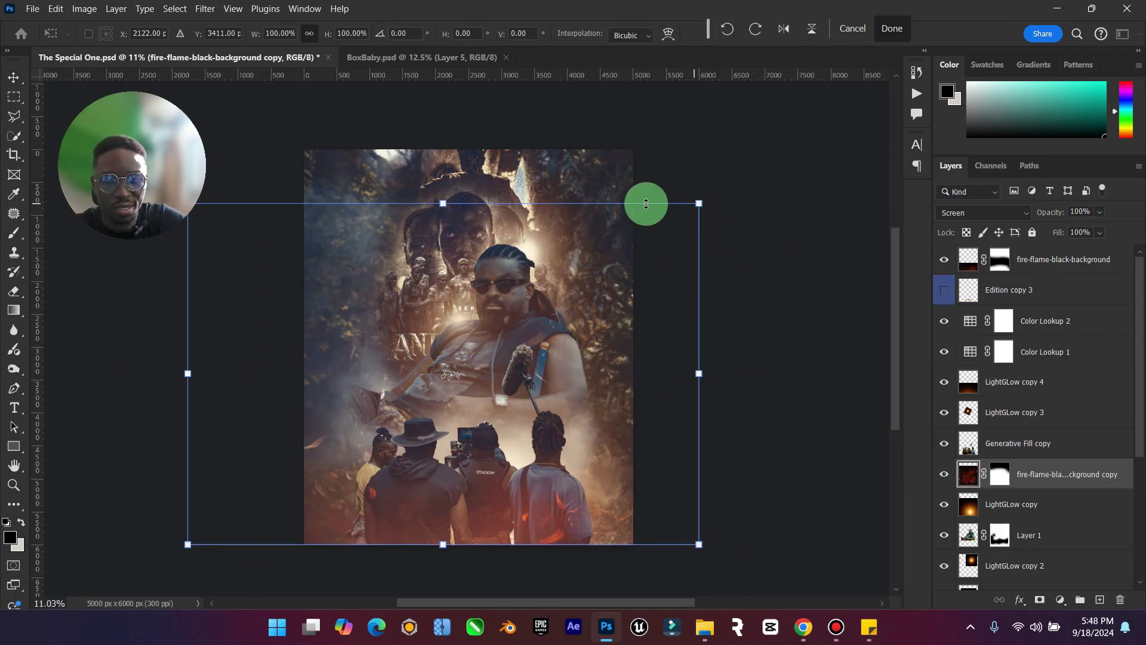
drag(244, 198, 341, 267)
drag(710, 264, 599, 367)
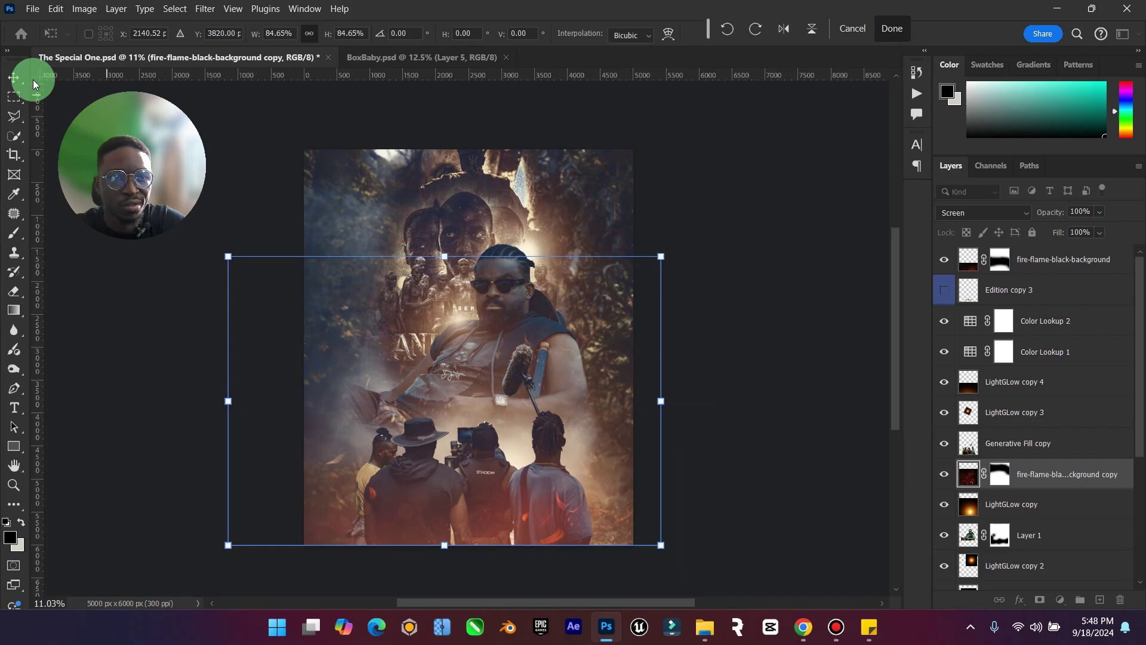
click(13, 77)
Duplicate the scaled sparks copy twice, then stack the newest copy directly above unnamed-1 and shift it up over the forest background.
key(ctrl+j)
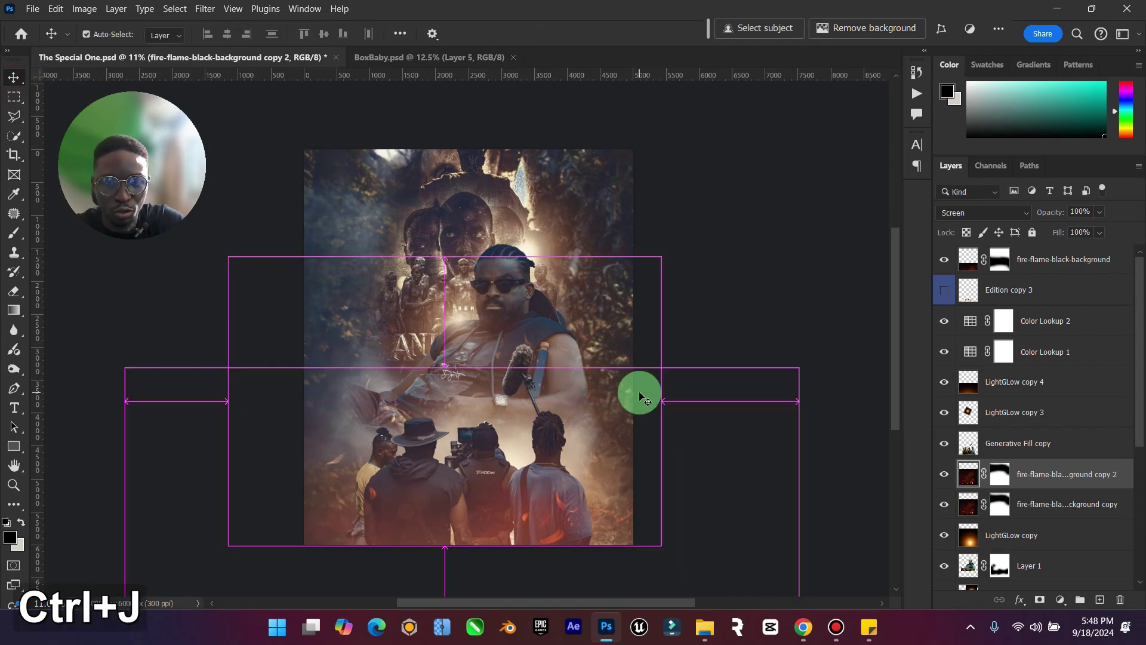
key(ctrl+j)
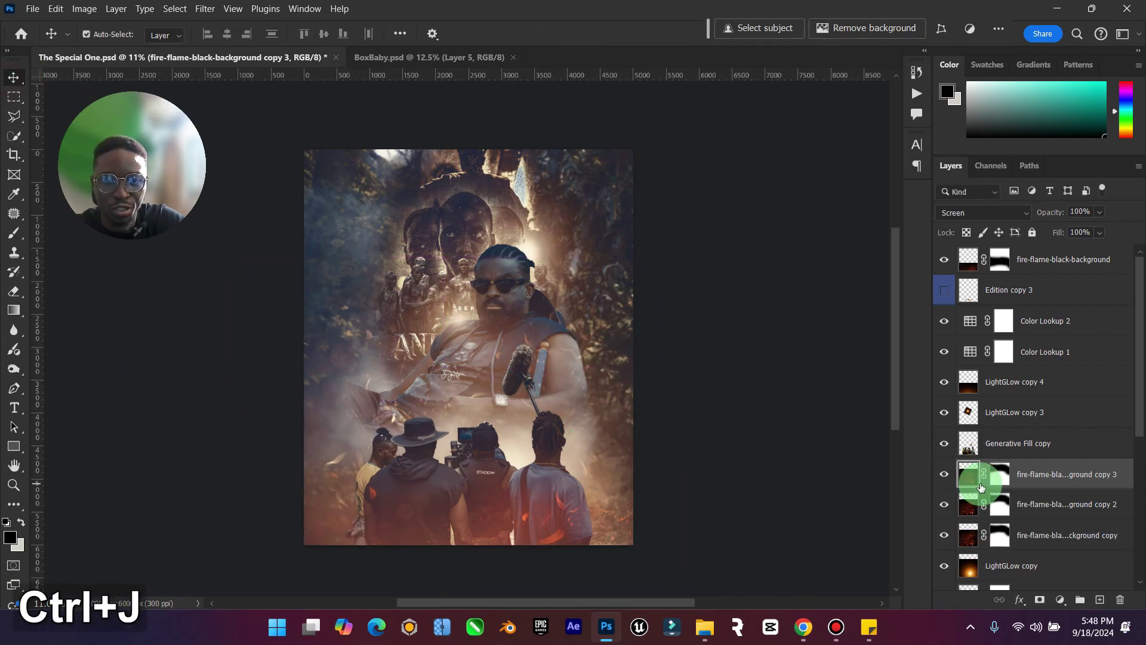
drag(978, 472, 1067, 495)
drag(550, 274, 545, 217)
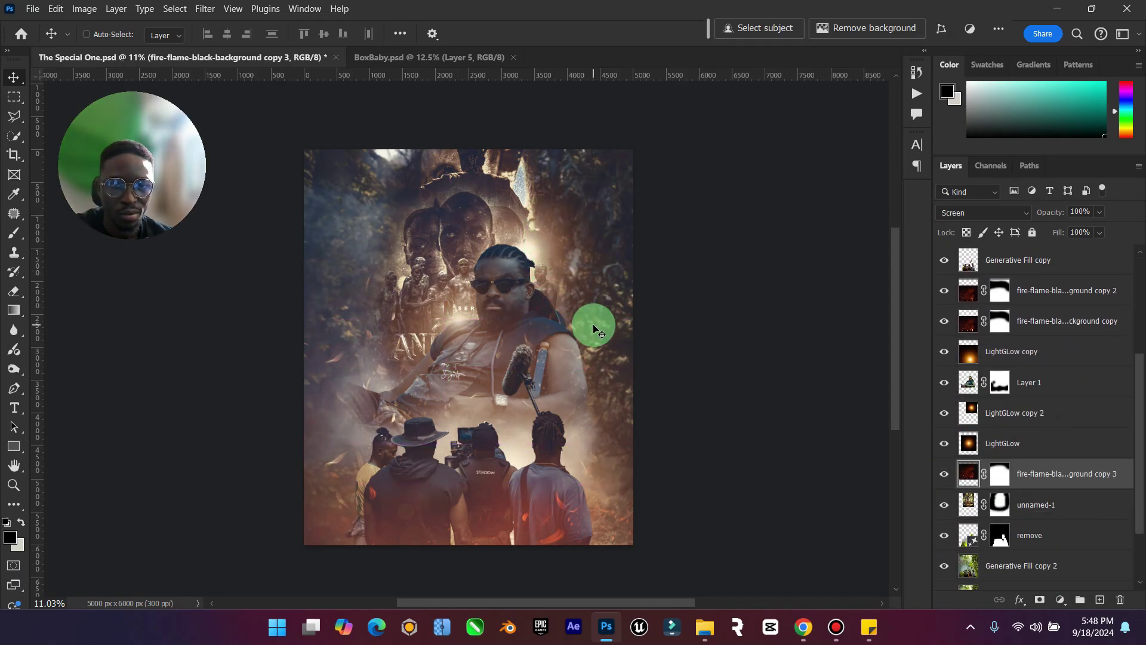
drag(593, 326, 607, 296)
Apply a Motion Blur with a -35° angle and 138-pixel distance to the sparks copy above unnamed-1.
click(272, 8)
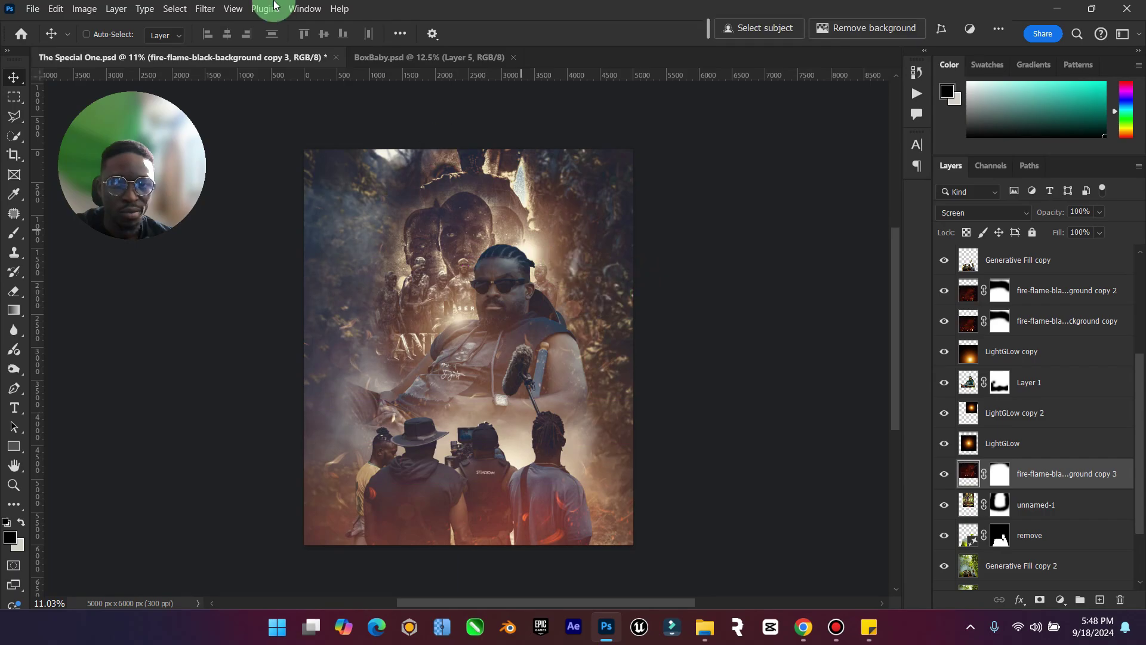
click(191, 9)
mouse_move(322, 189)
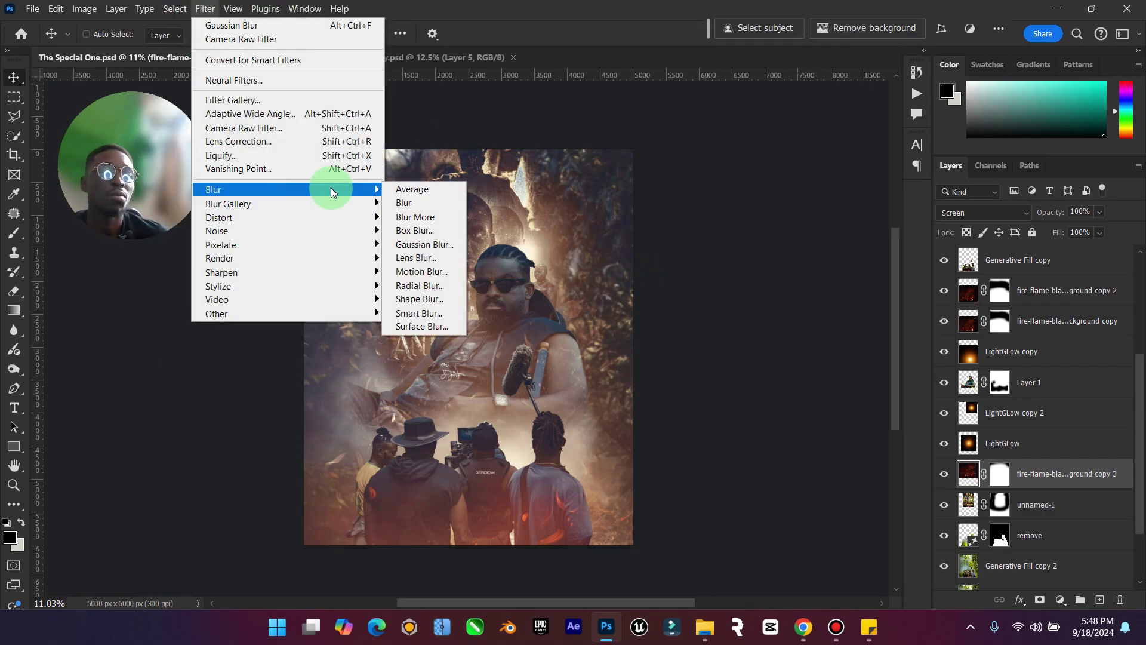
click(436, 280)
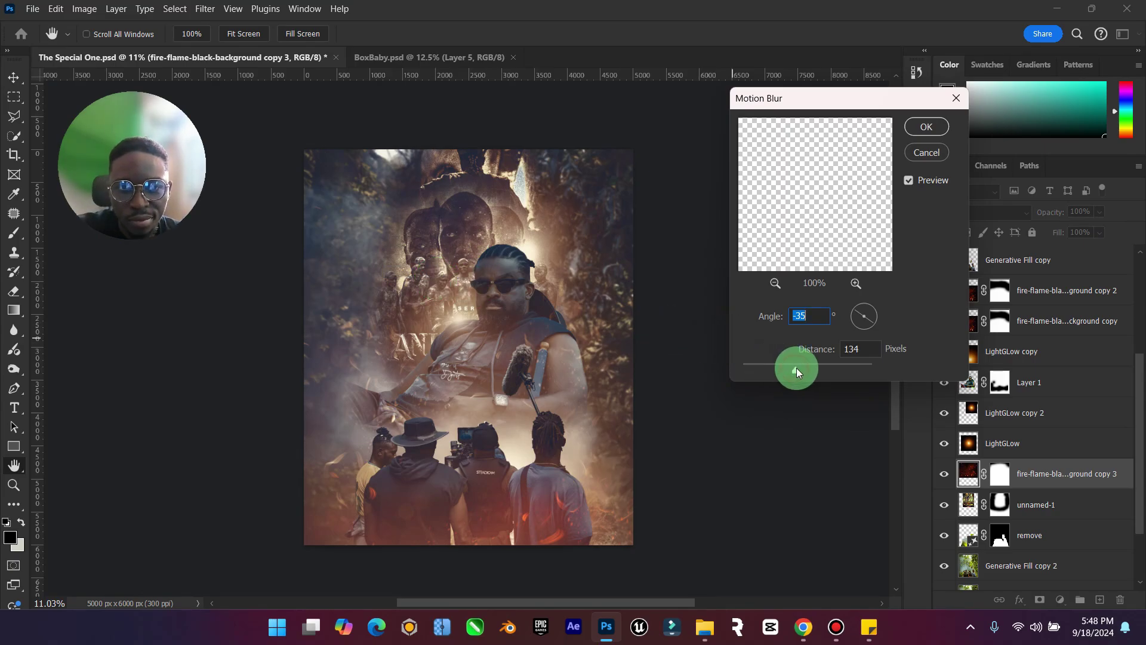
drag(796, 367, 797, 369)
click(923, 136)
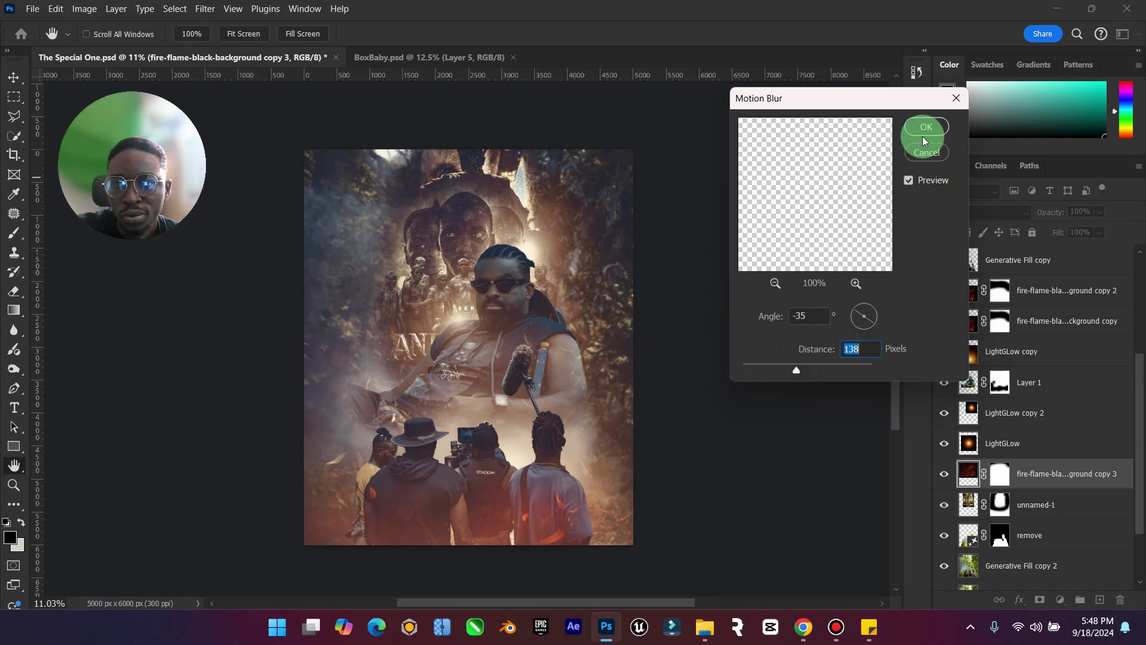
Toggle the blurred sparks layer's visibility to compare its effect, then duplicate the layer and save the document.
click(945, 474)
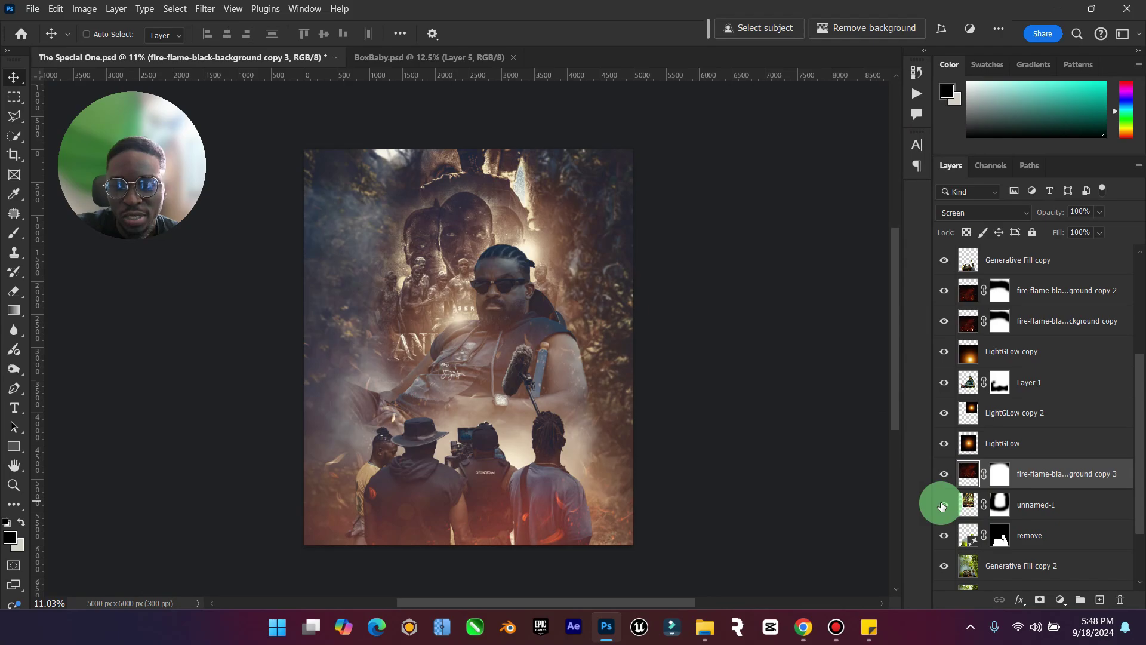
click(945, 475)
click(945, 476)
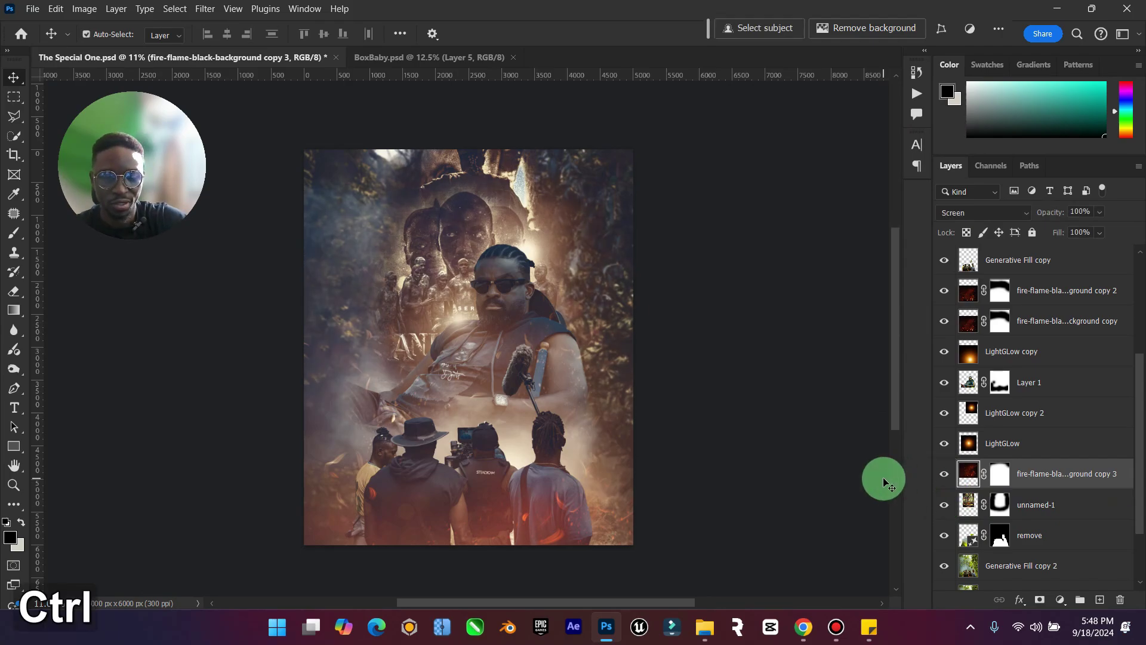
key(ctrl+j)
key(ctrl+s)
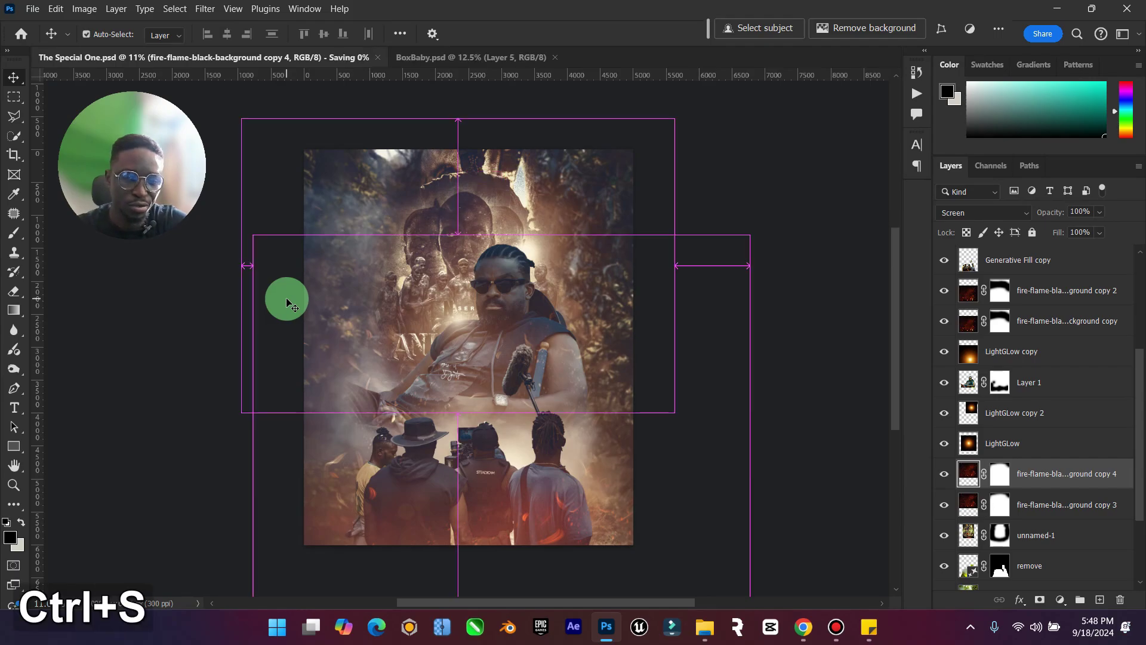
Move the original fire-flame-black-background layer from the top of the stack to directly below LightGLow copy 4, and save the document.
scroll(972, 376, up, 3)
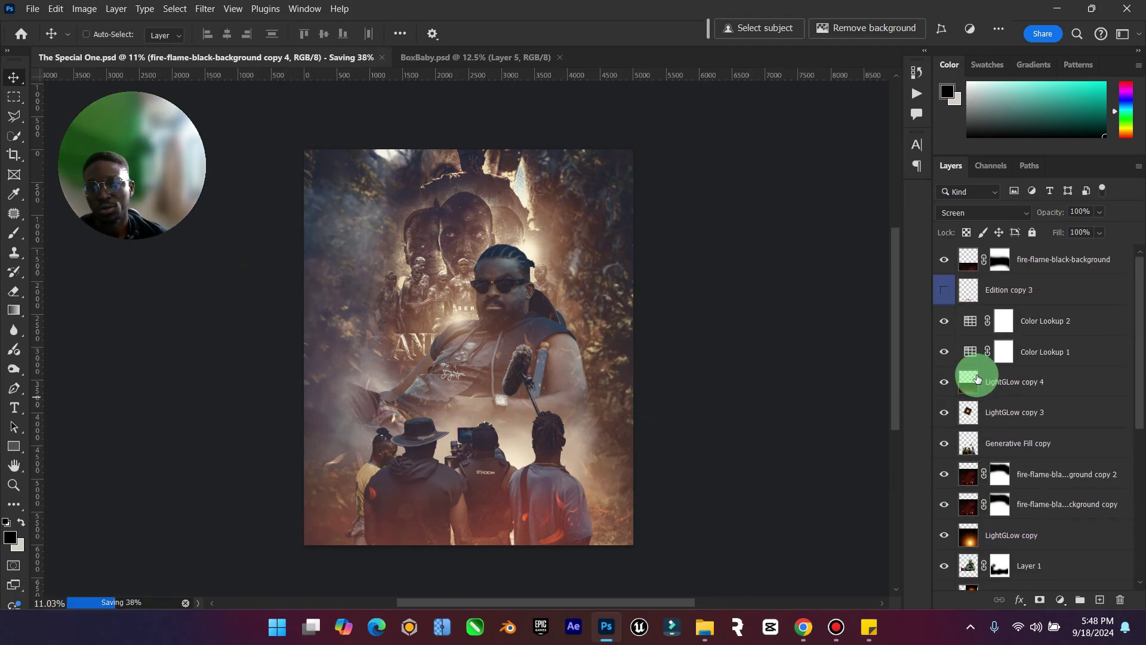
drag(1058, 260, 1062, 373)
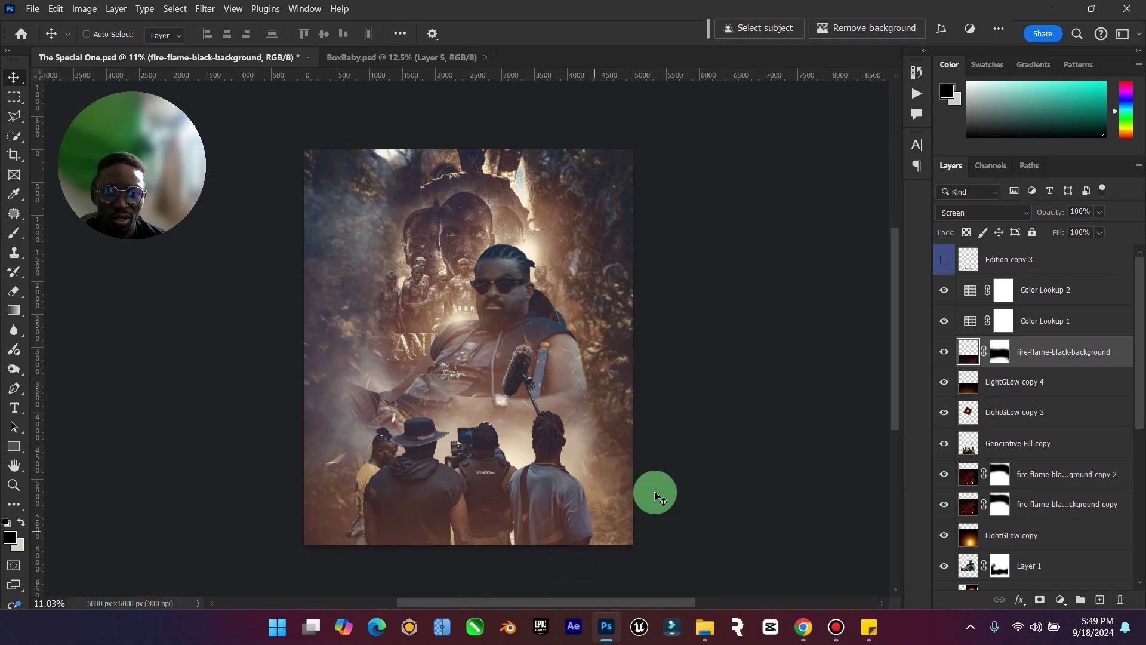
click(946, 352)
click(945, 352)
drag(1042, 358, 1067, 393)
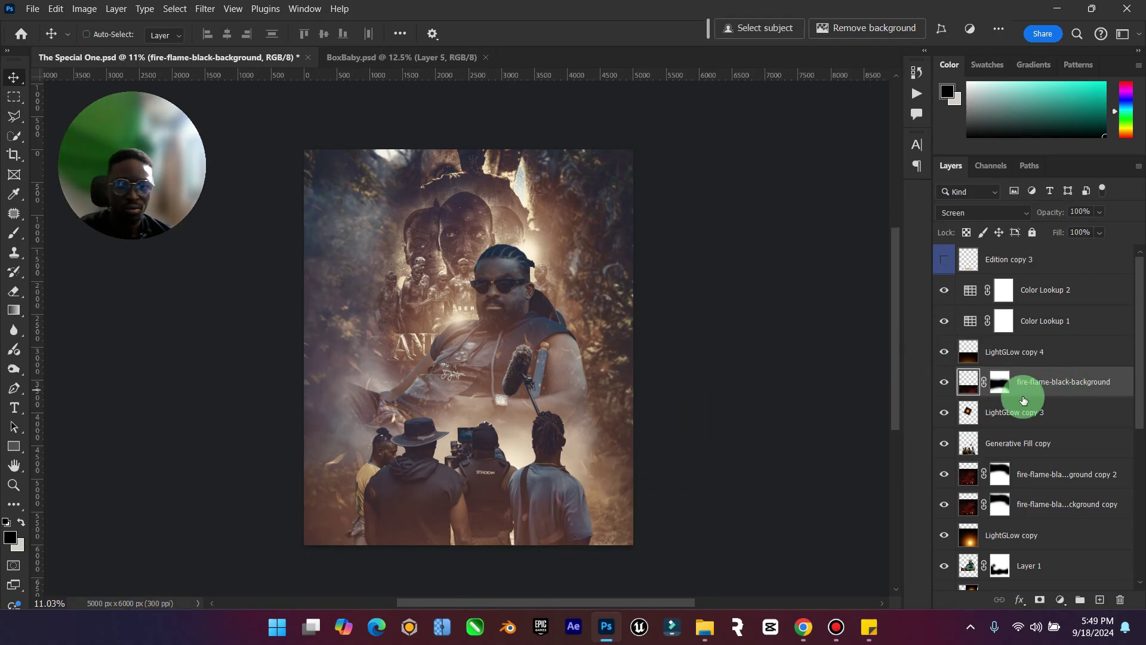
key(ctrl+s)
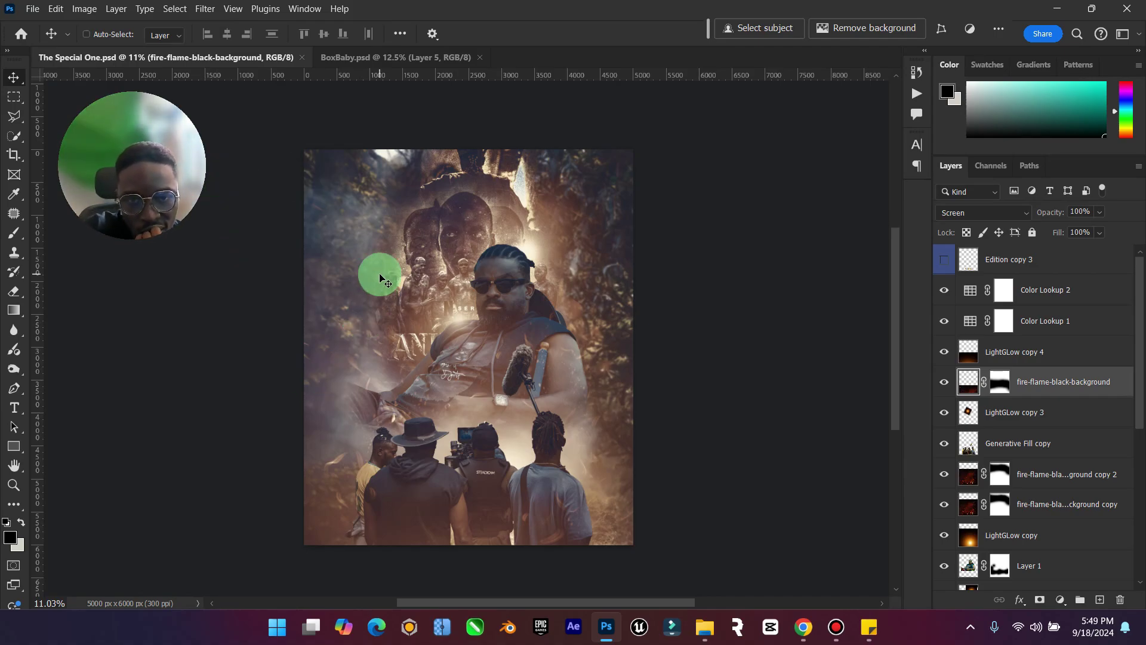
Show the Edition copy 3 title layer, move it directly below fire-flame-black-background, and set its blend mode to Linear Dodge (Add).
scroll(1024, 438, down, 3)
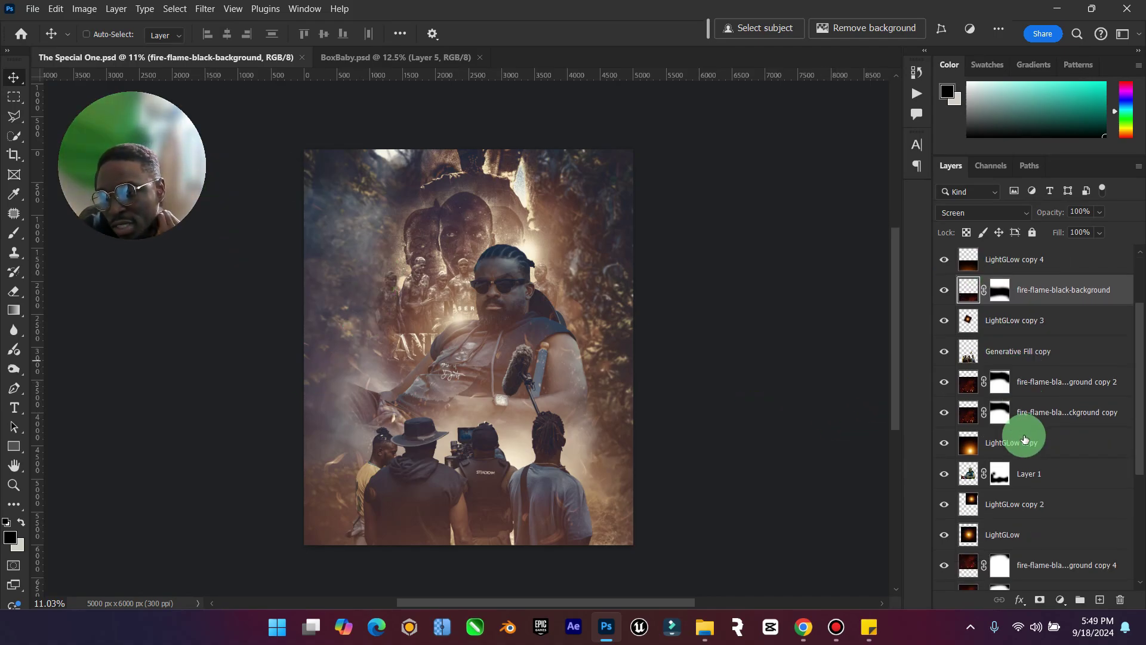
scroll(967, 501, up, 3)
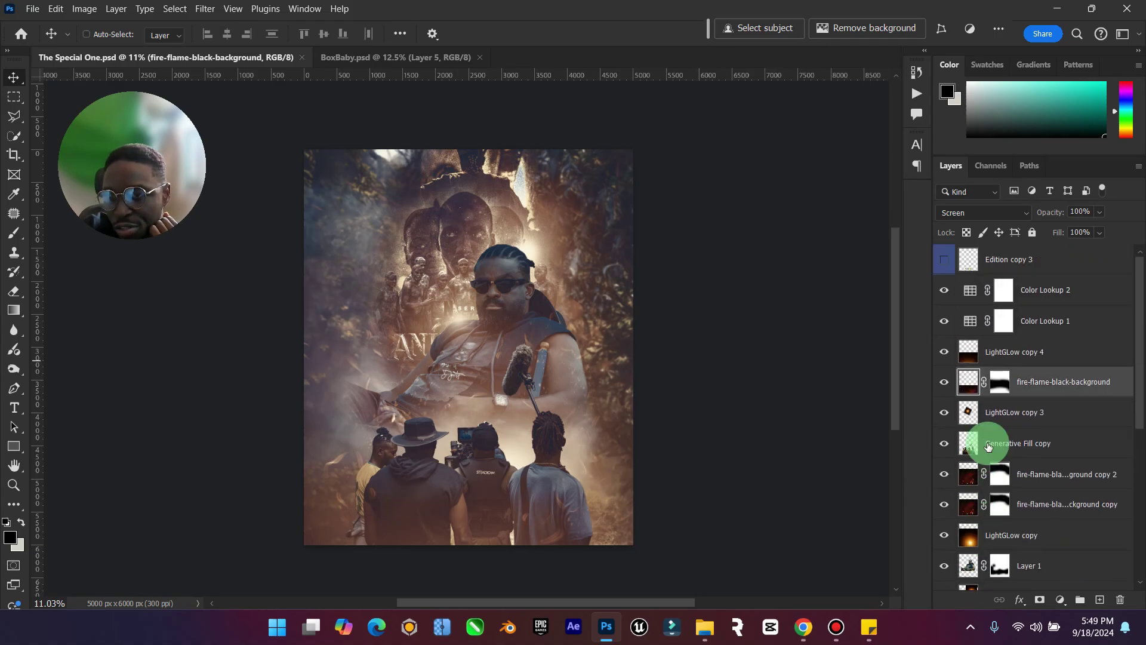
click(943, 261)
drag(1032, 261, 1021, 378)
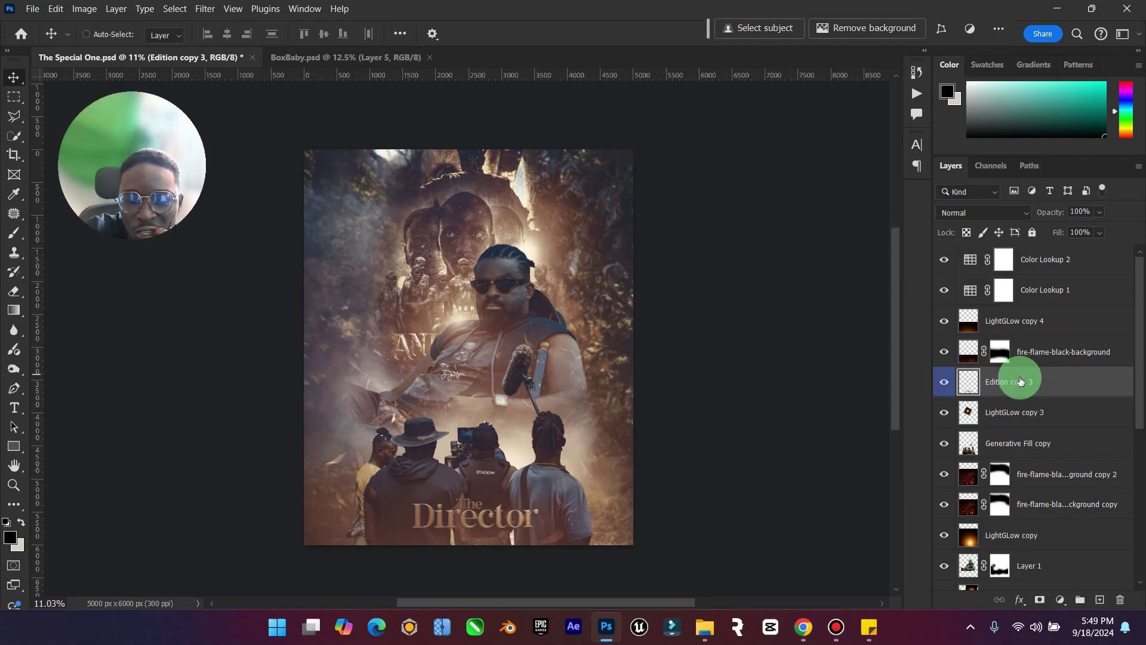
click(982, 214)
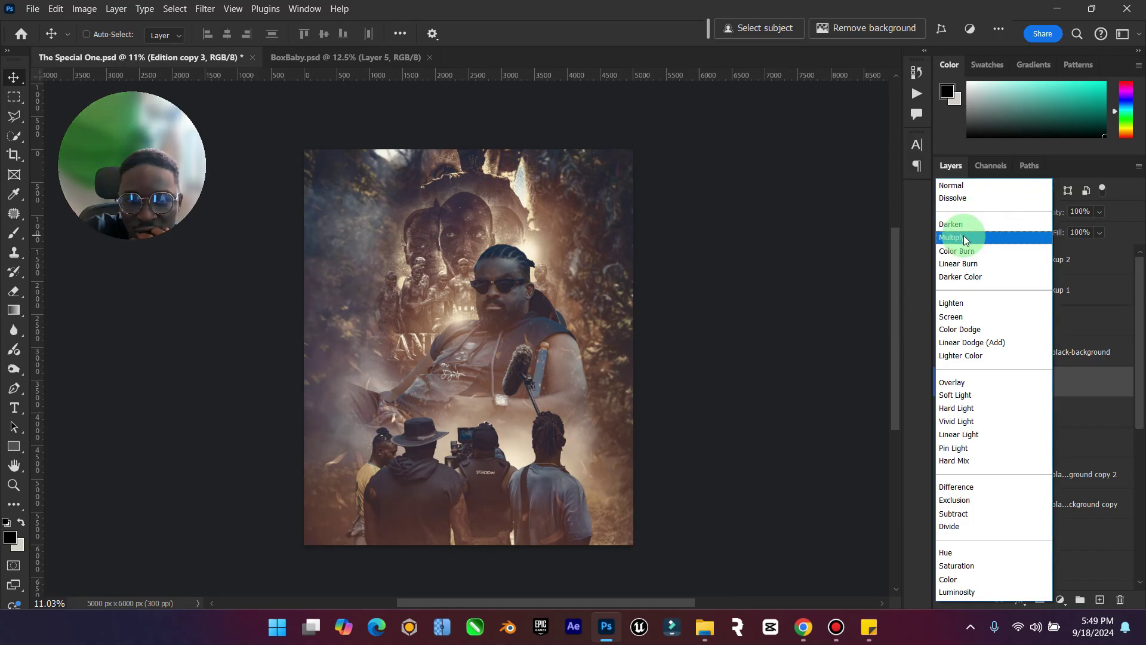
click(971, 343)
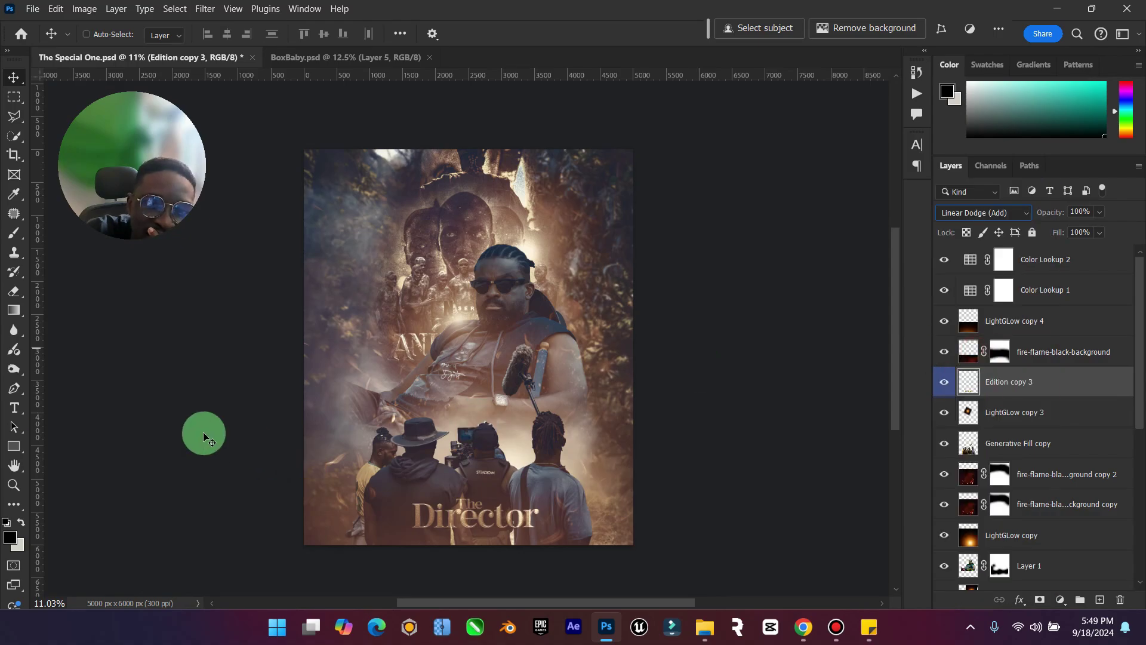
Add white text reading "THE BIOGRAPHY OF KUNLE AFOLAYAN" across the middle of the poster, on a layer directly above Color Lookup 2.
click(13, 485)
drag(473, 532, 560, 409)
drag(572, 490, 545, 495)
click(8, 78)
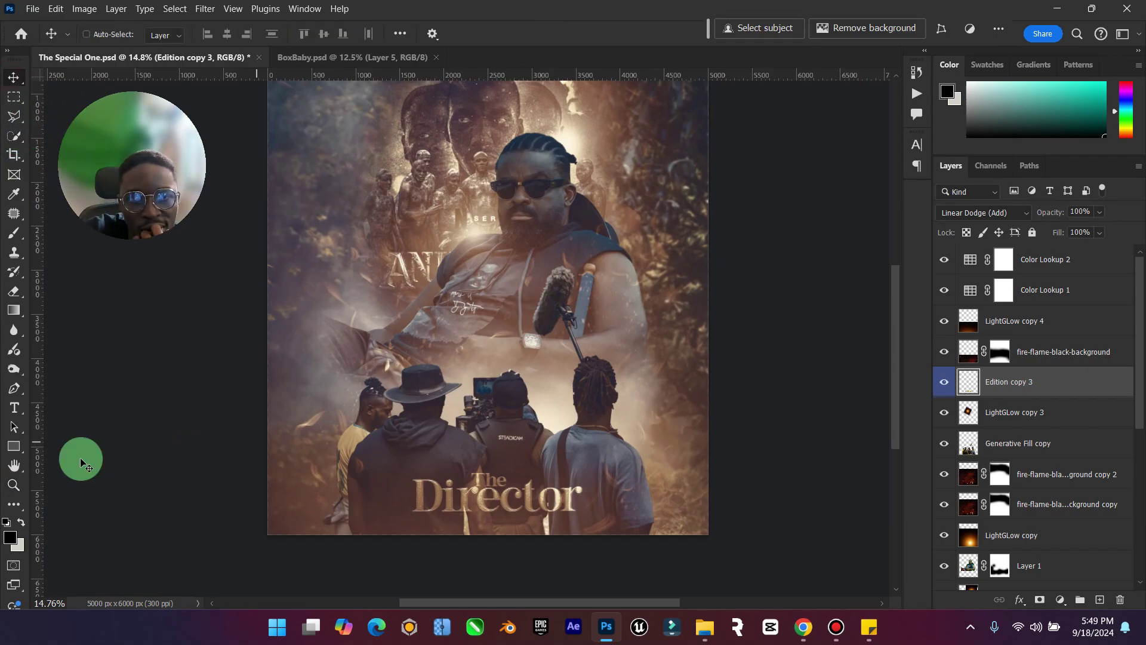
double_click(12, 465)
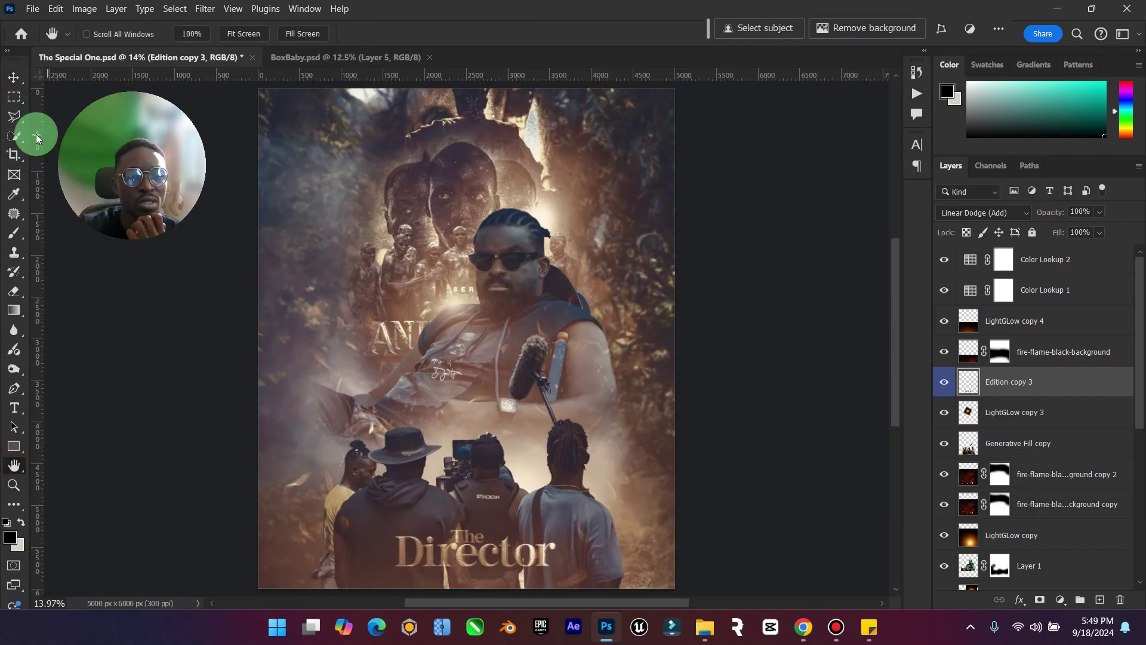
click(1097, 255)
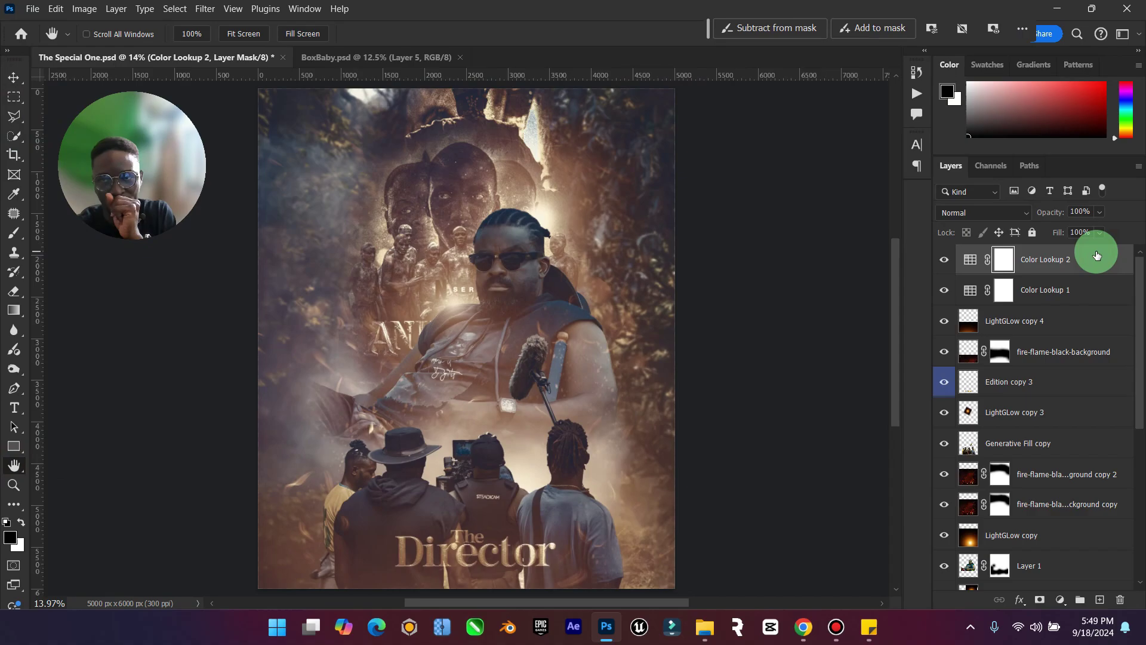
click(15, 293)
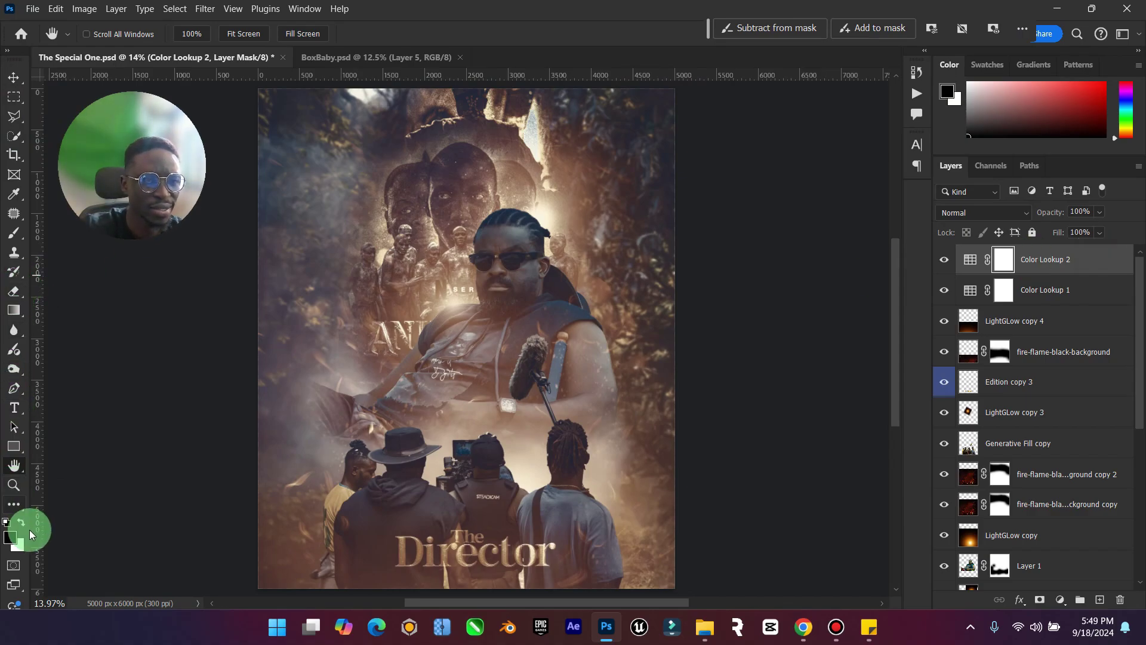
click(24, 525)
click(15, 407)
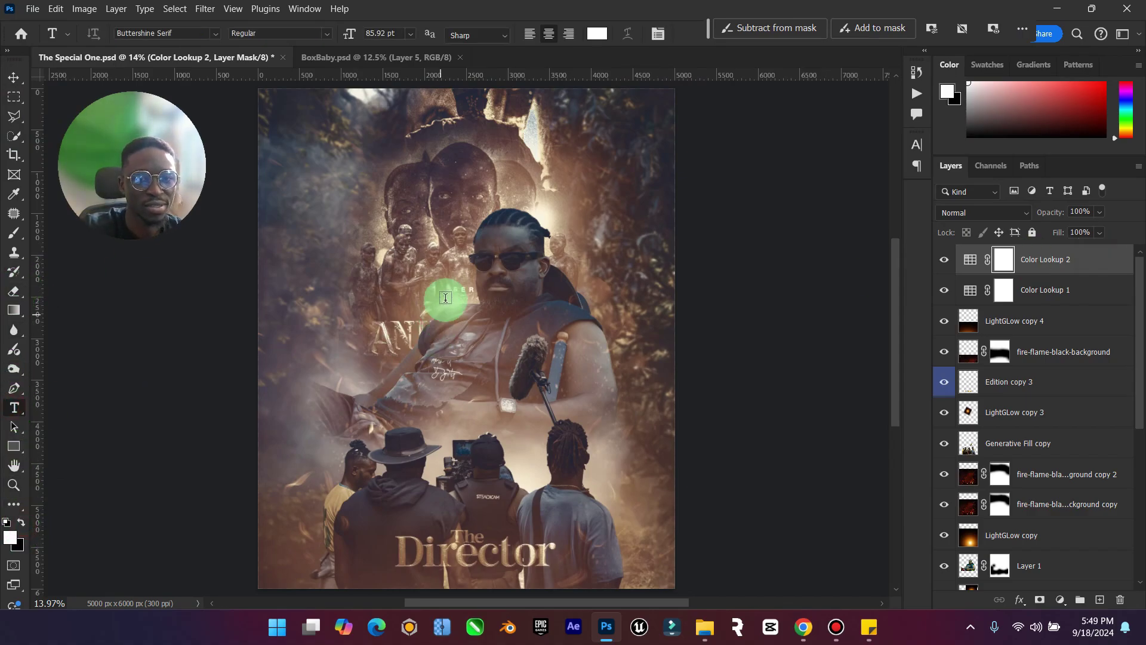
click(416, 257)
key(Caps_Lock)
text(THE)
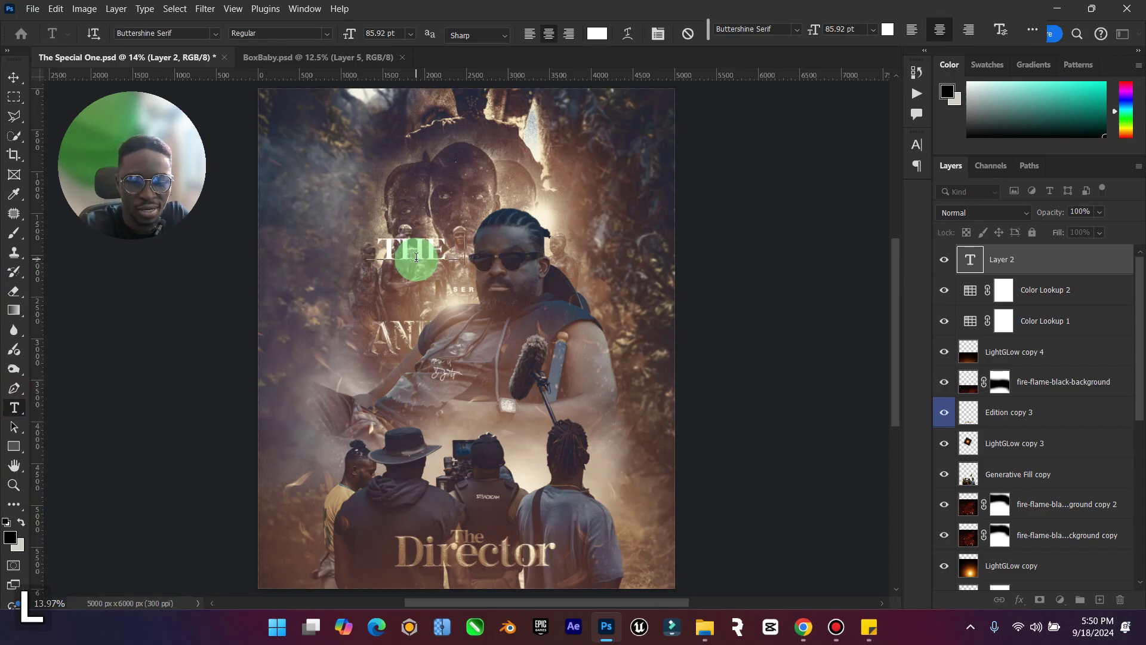
key(BackSpace)
key(BackSpace)
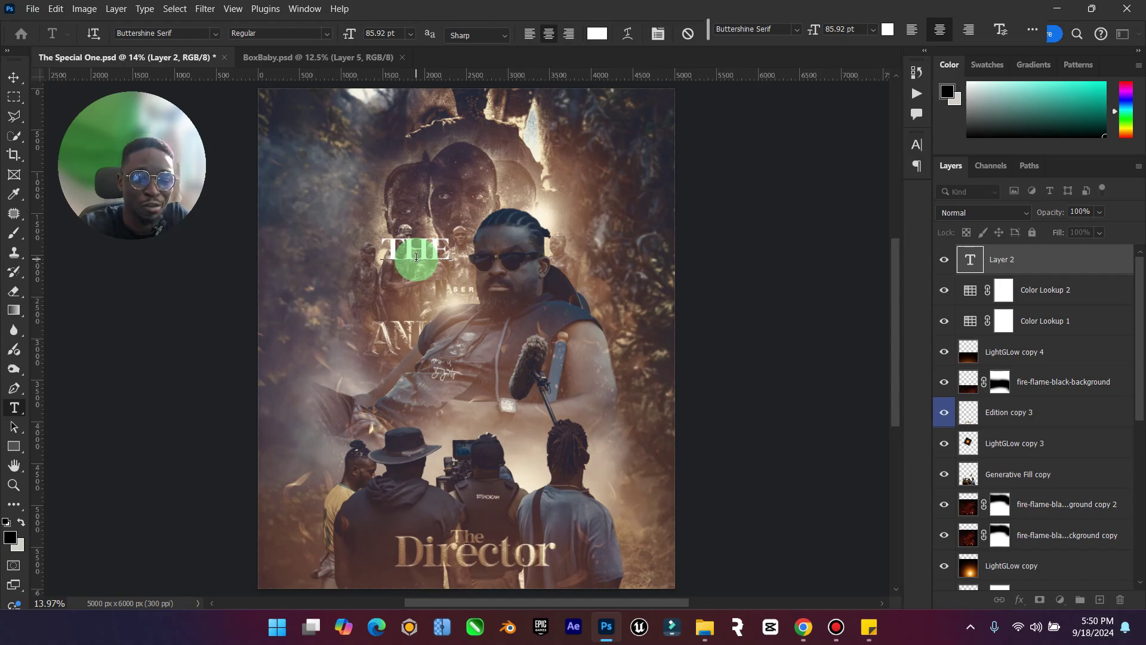
text(BIOGR)
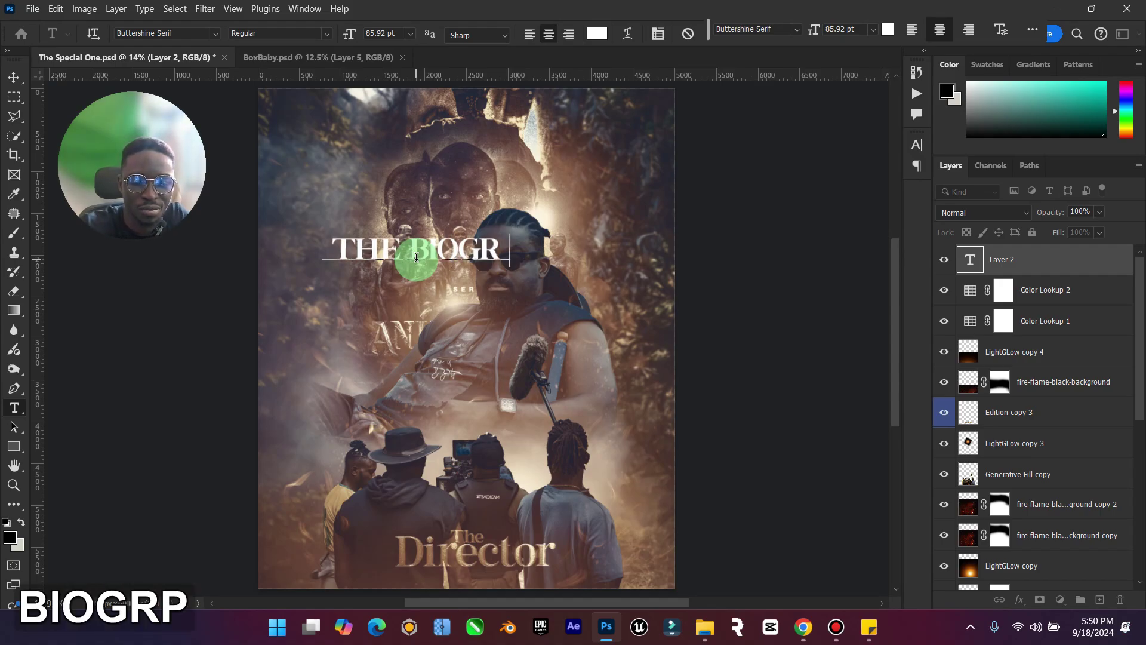
text(A)
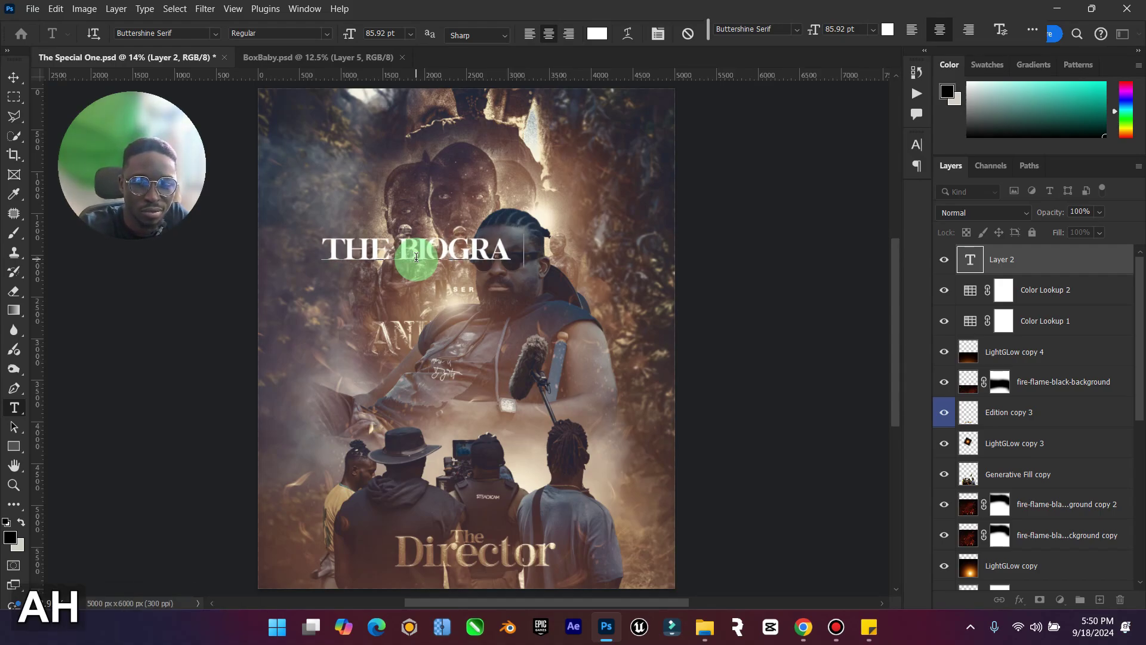
text(HY)
key(BackSpace)
key(BackSpace)
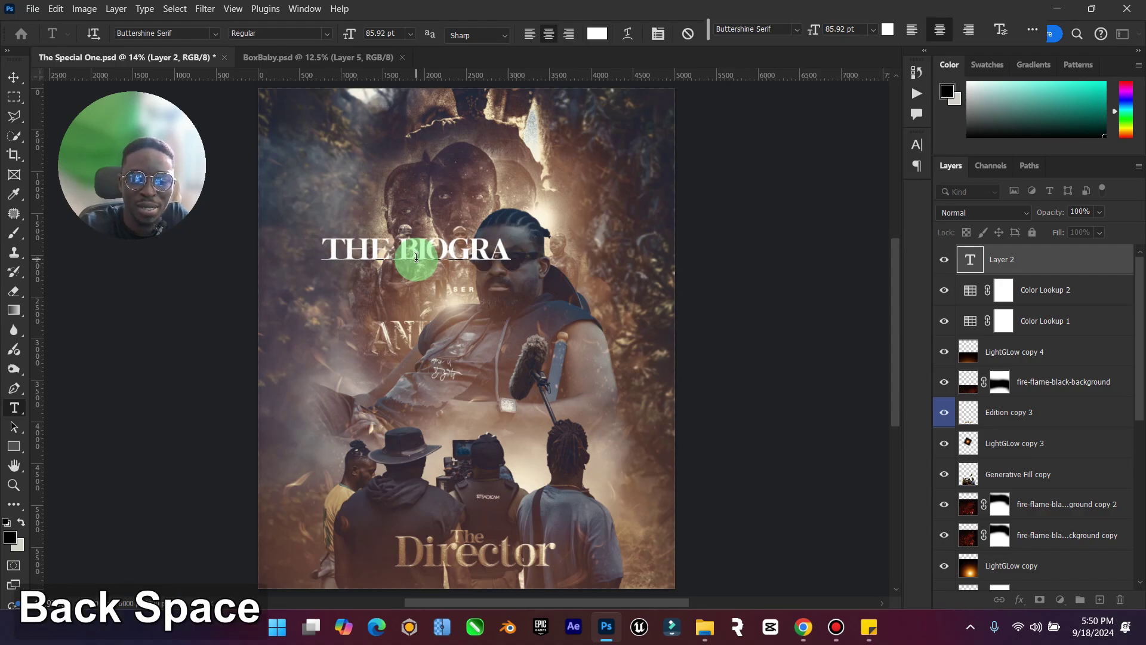
text(PHY O)
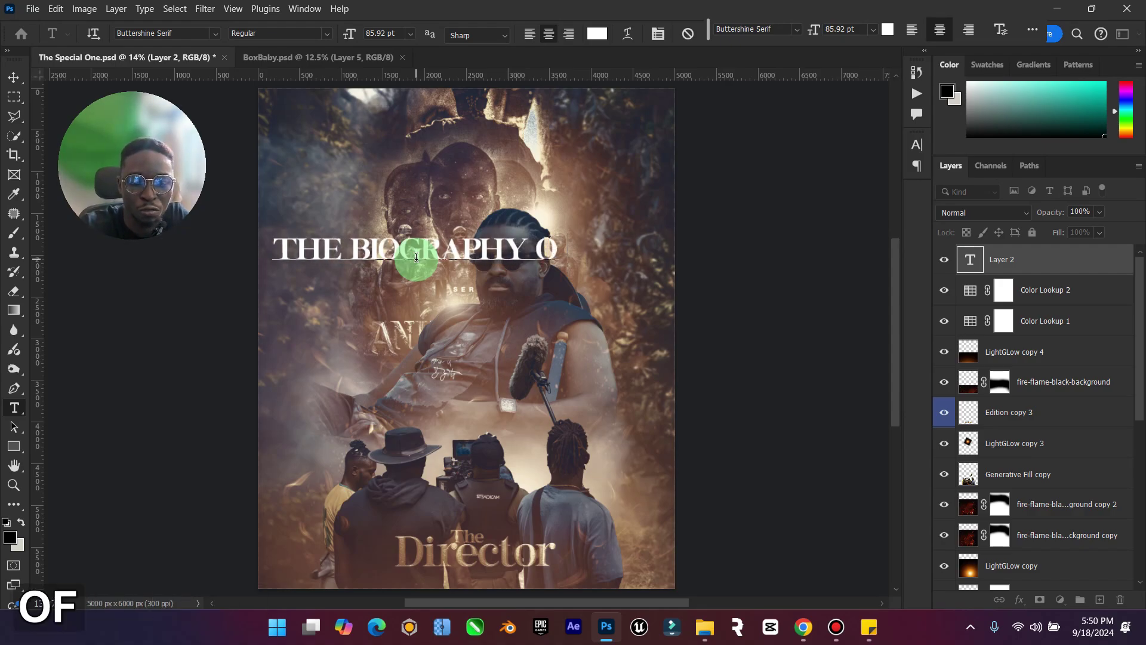
text(F KU)
key(BackSpace)
text(NLE AF)
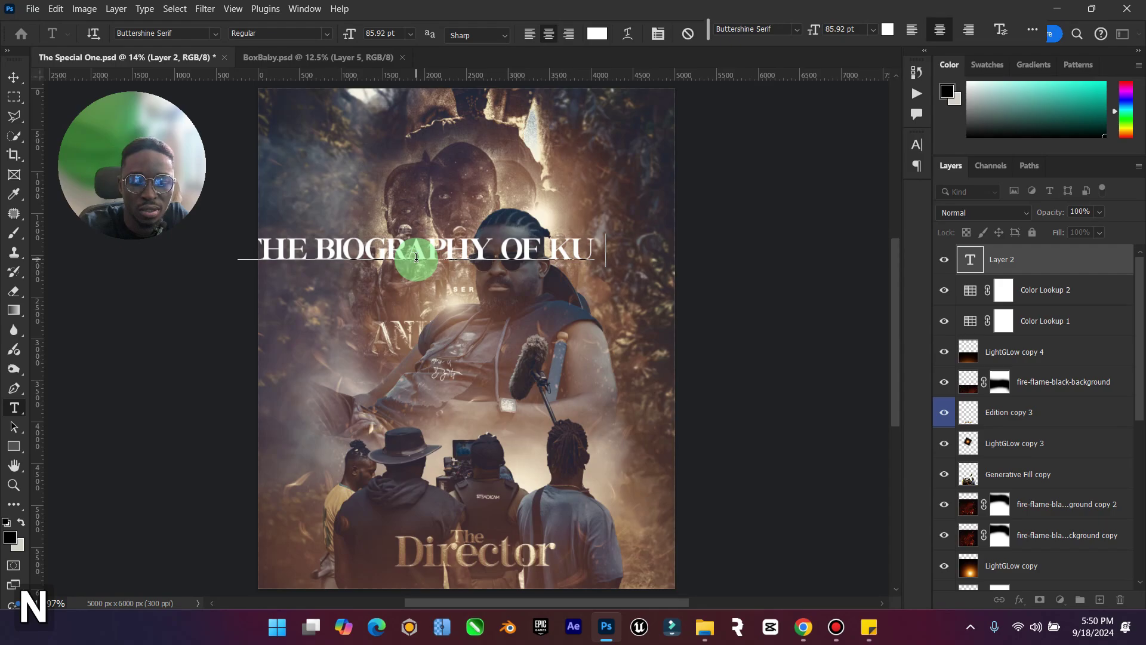
text(OLAYAN)
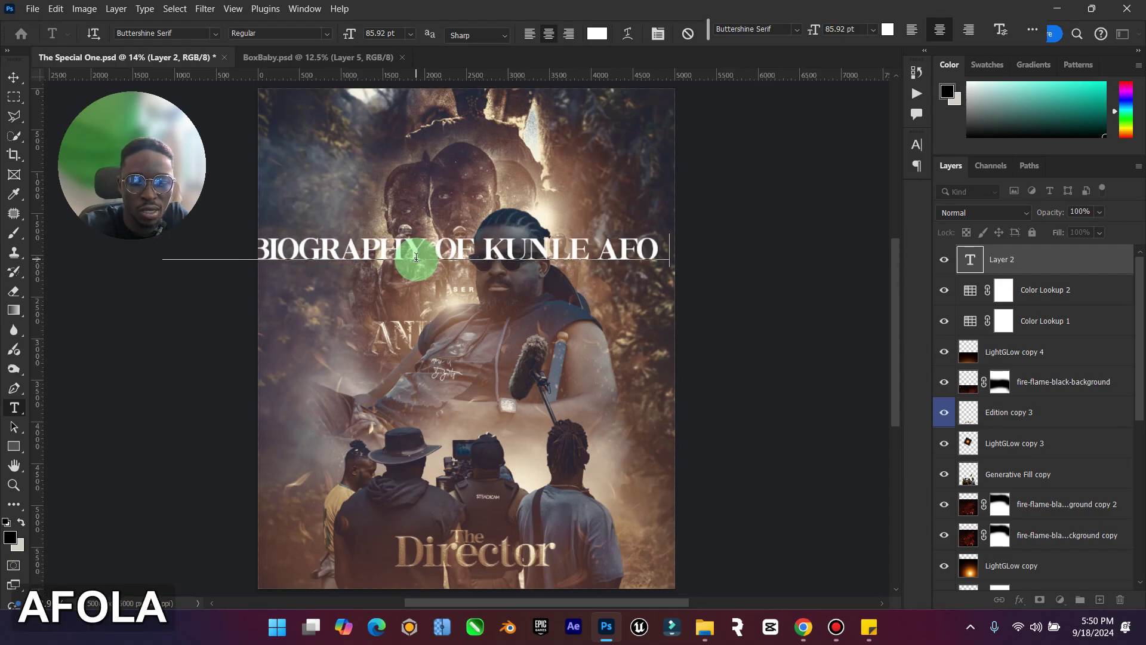
Switch to Chrome, search Google for "biography", and show all results to read its definition.
click(803, 626)
click(657, 8)
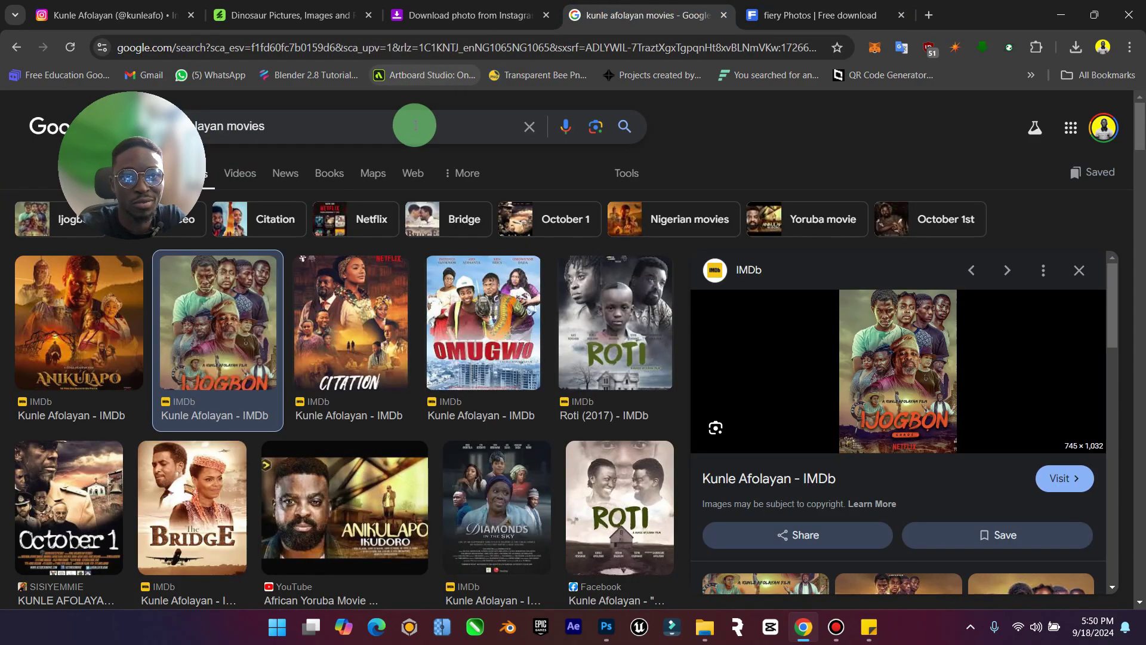
click(189, 130)
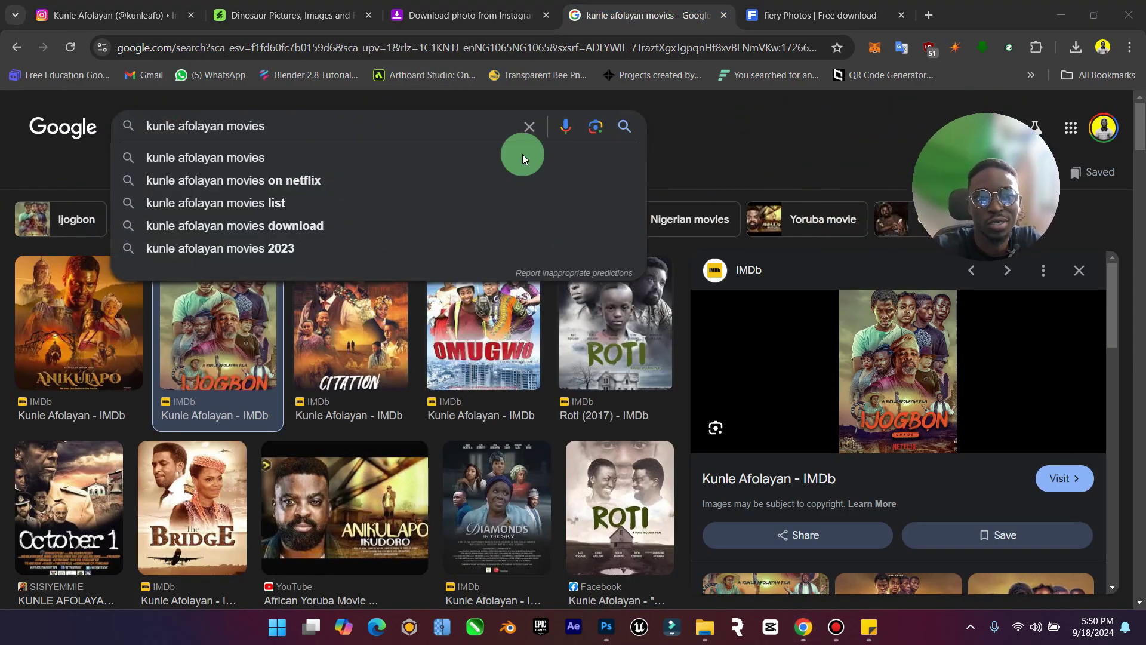
text(BIOL)
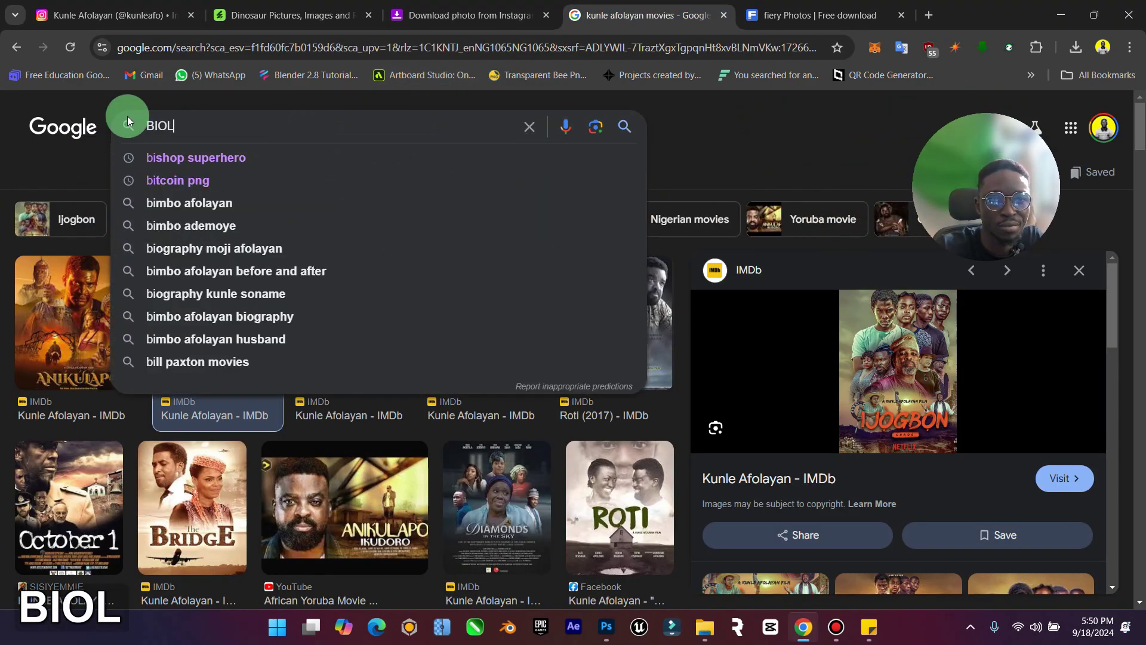
key(BackSpace)
text(GR)
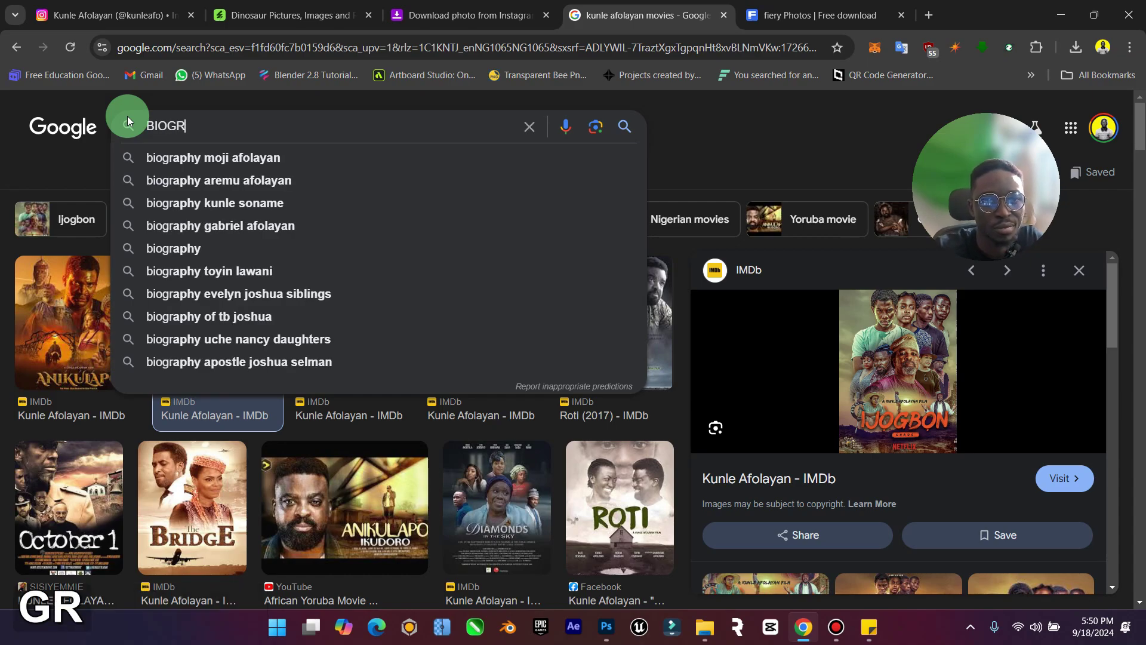
click(157, 247)
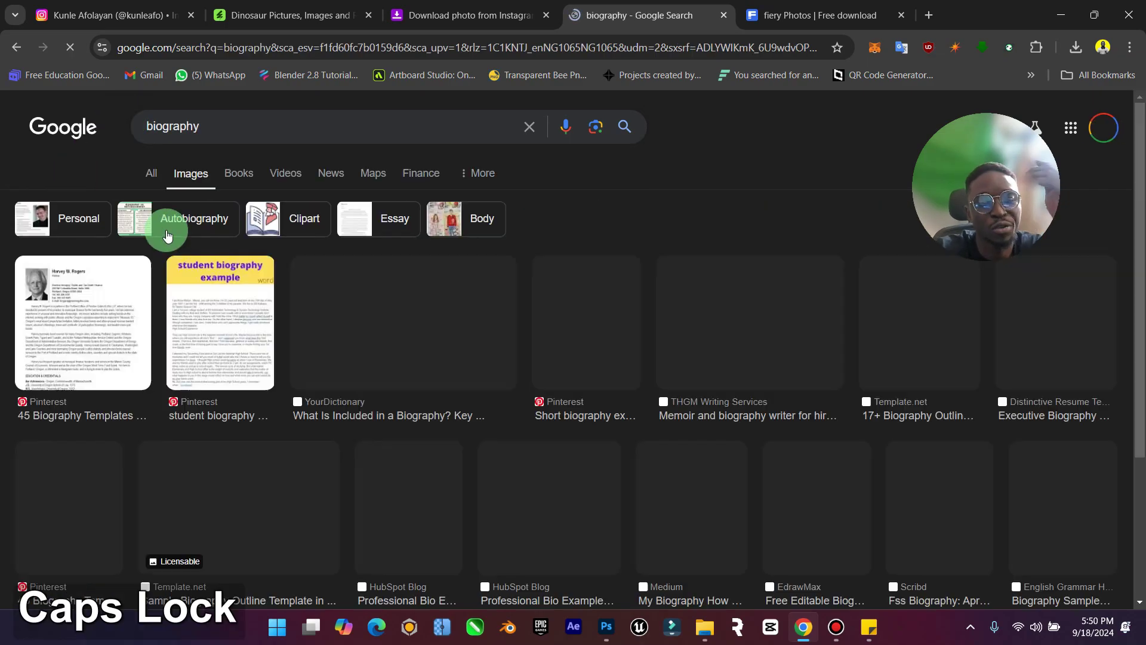
click(144, 175)
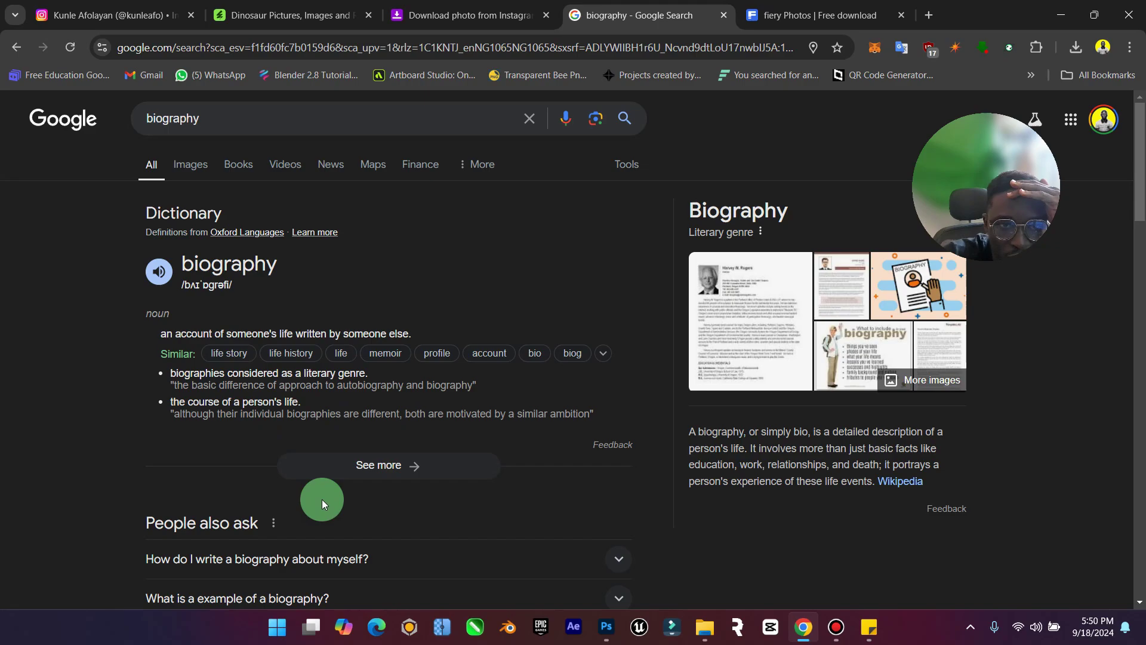
Change the Google query to "autobiography" and run the search.
click(145, 118)
text(aut)
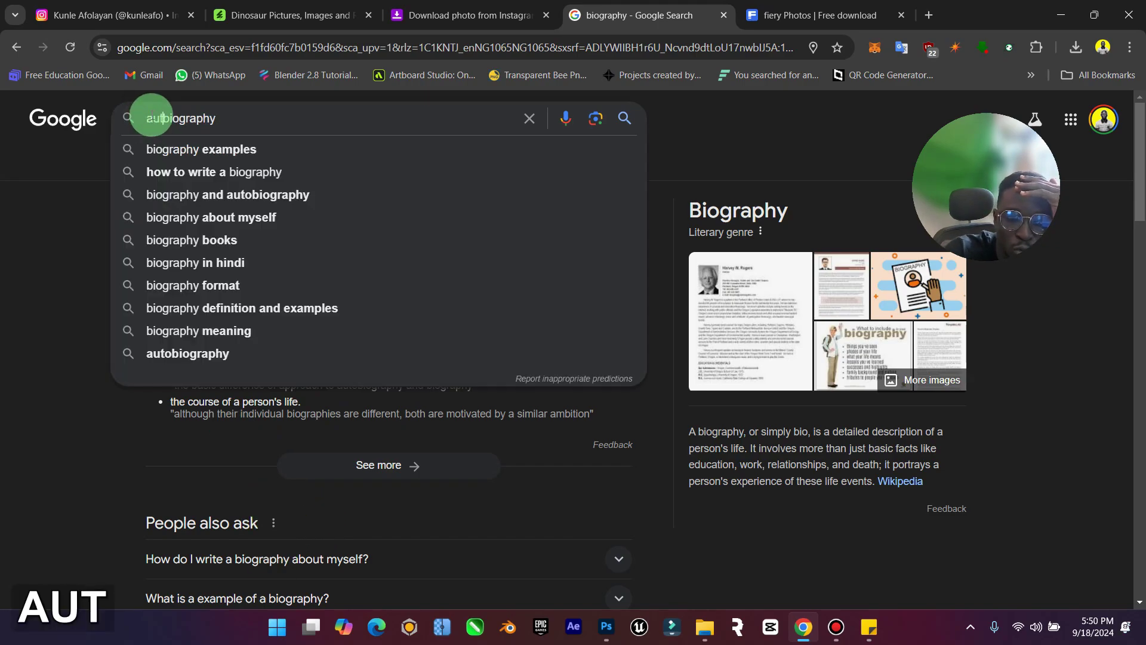
text(o)
key(Return)
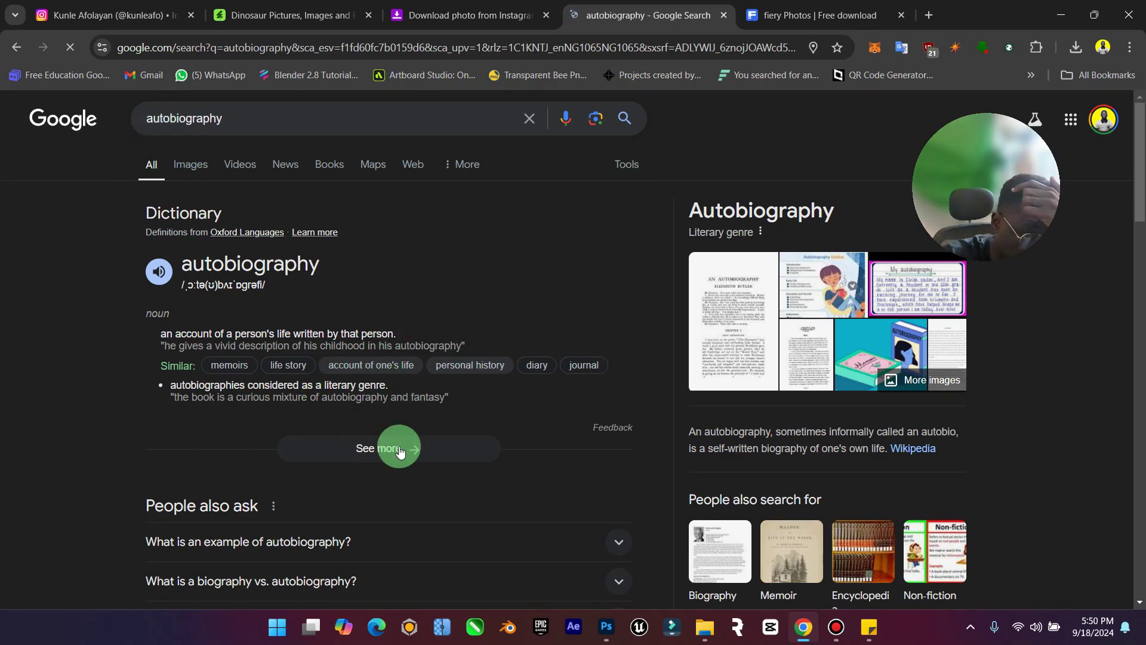
Expand the related questions on an example of autobiography and on biography vs. autobiography to read their answers.
scroll(341, 345, down, 2)
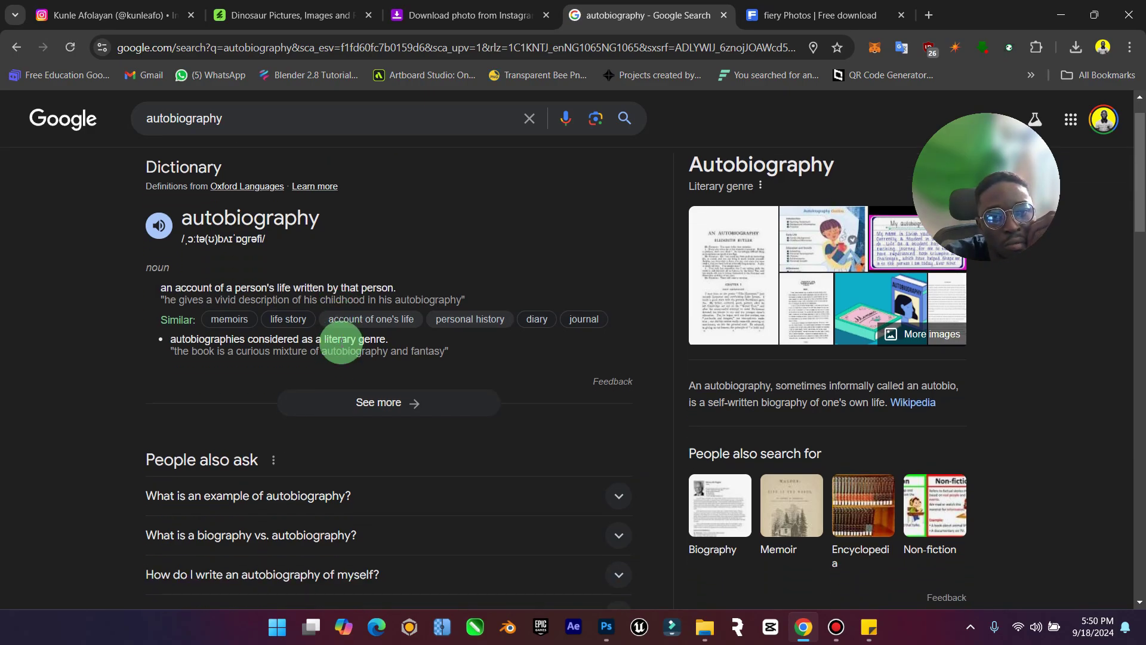
click(358, 442)
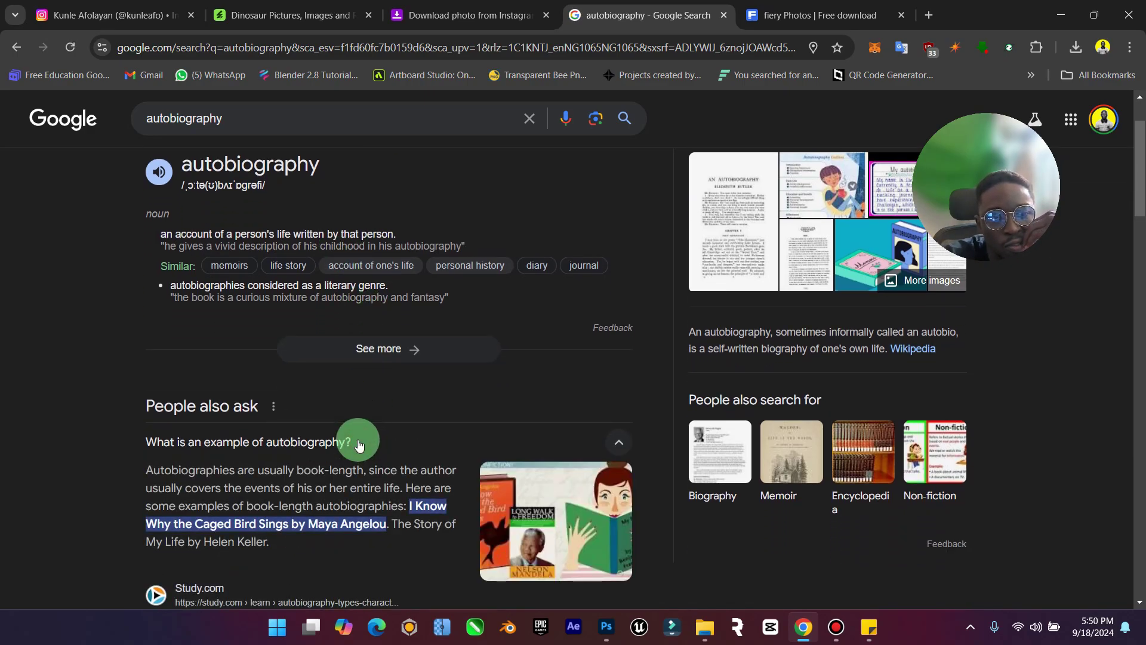
scroll(358, 445, down, 5)
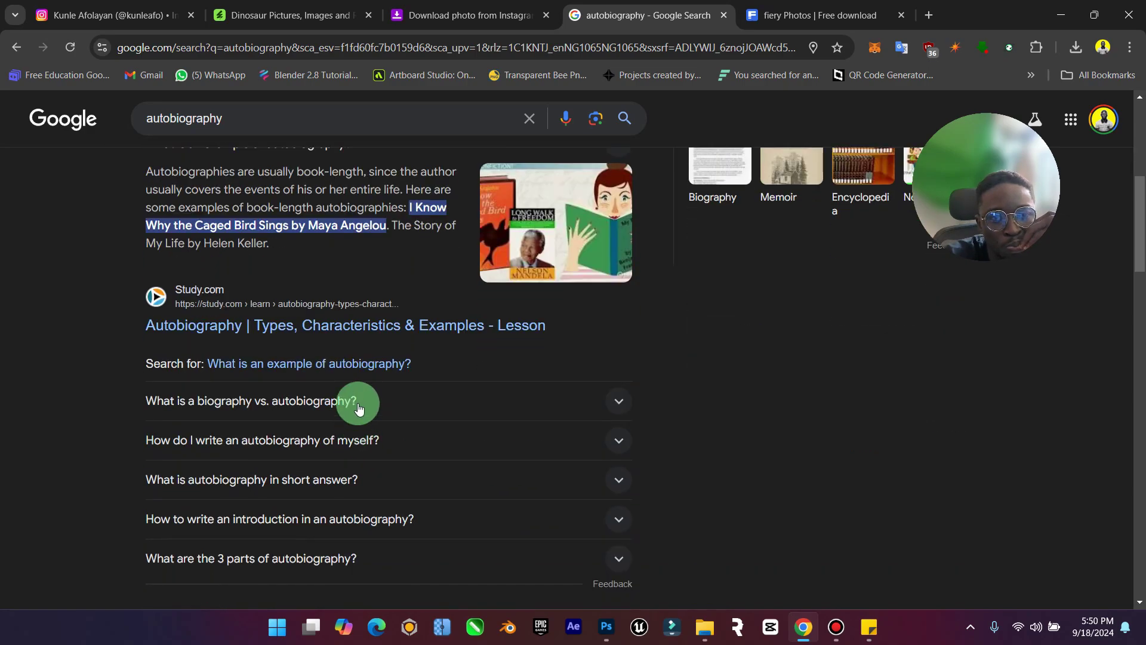
click(388, 402)
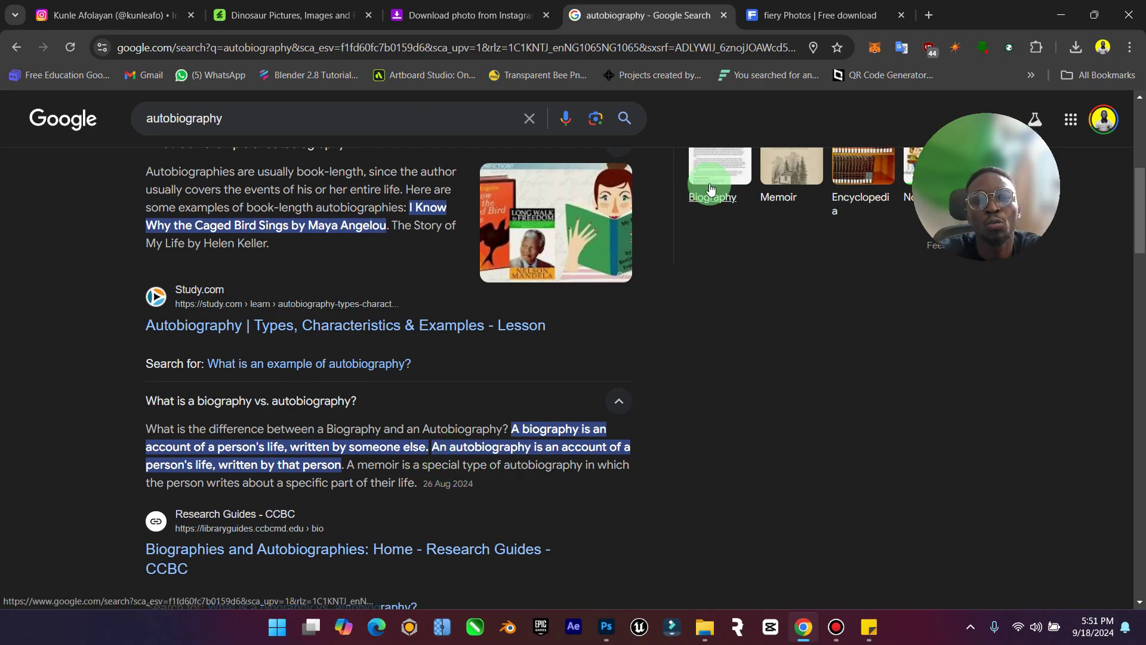
Return to Photoshop, set the whole biography text line to 16 pt, and place the text cursor near its beginning.
click(1061, 15)
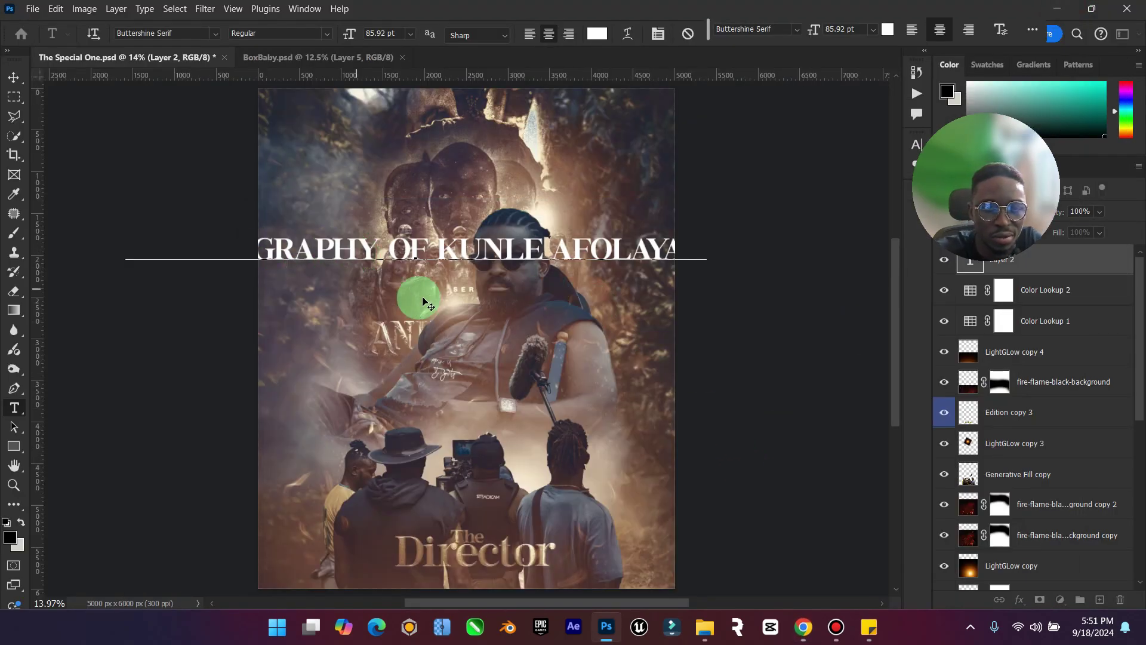
key(ctrl)
key(ctrl+a)
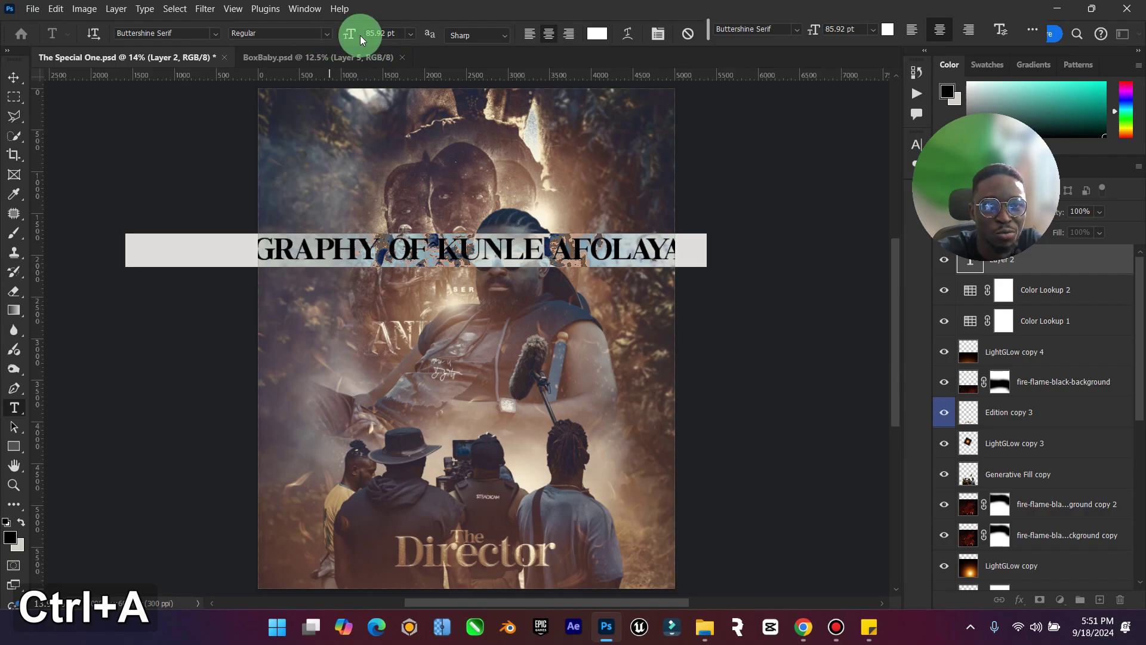
click(410, 33)
click(389, 155)
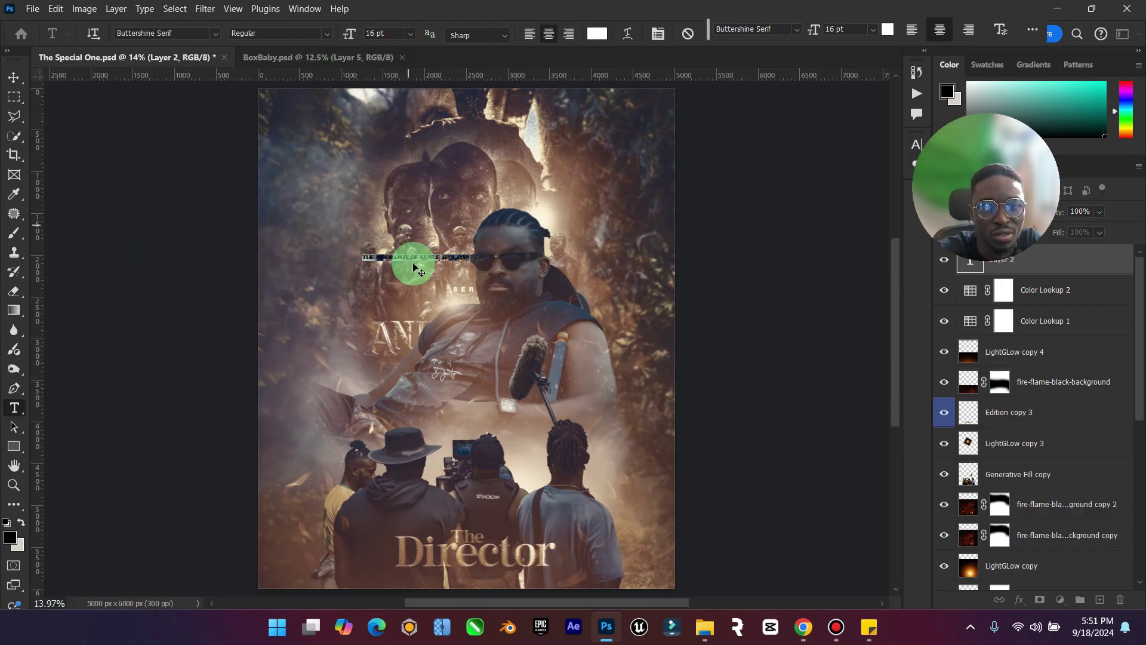
click(382, 265)
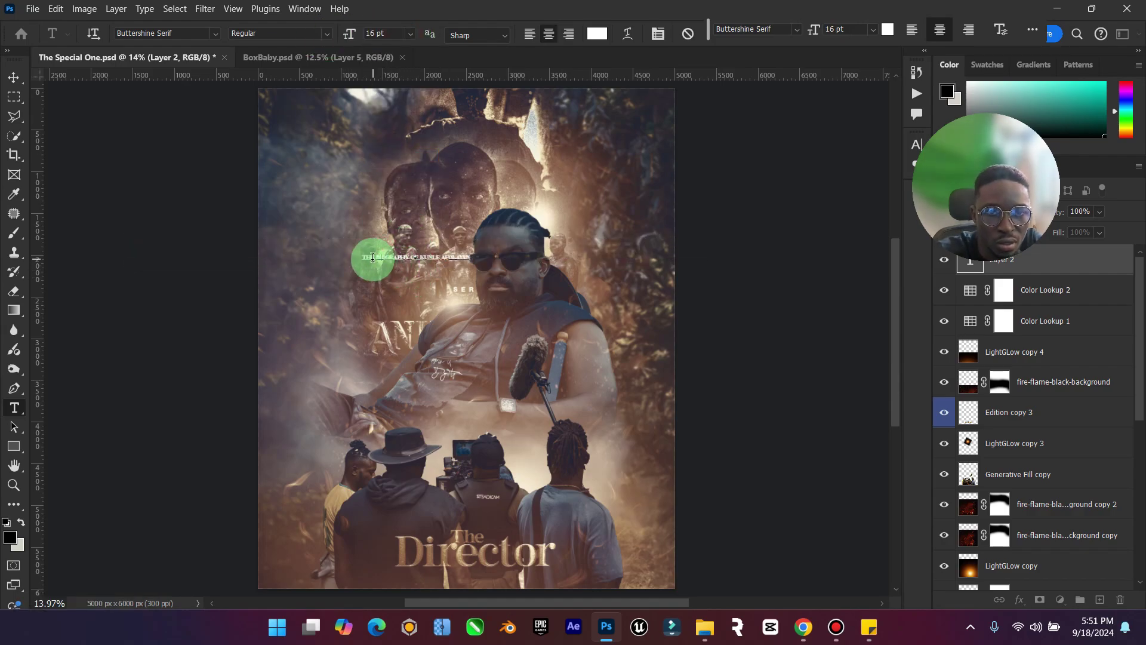
key(Caps_Lock)
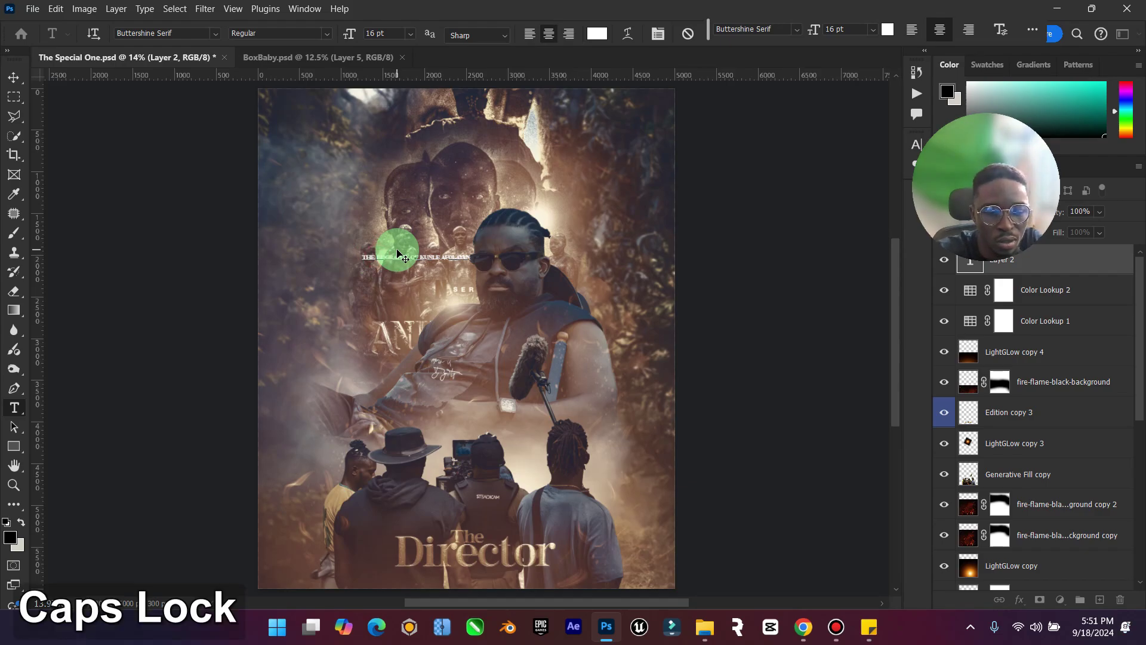
Insert AUTO so the biography line reads THE AUTOBIOGRAPHY OF, and place the line centred just below The Director title.
text(AUTO)
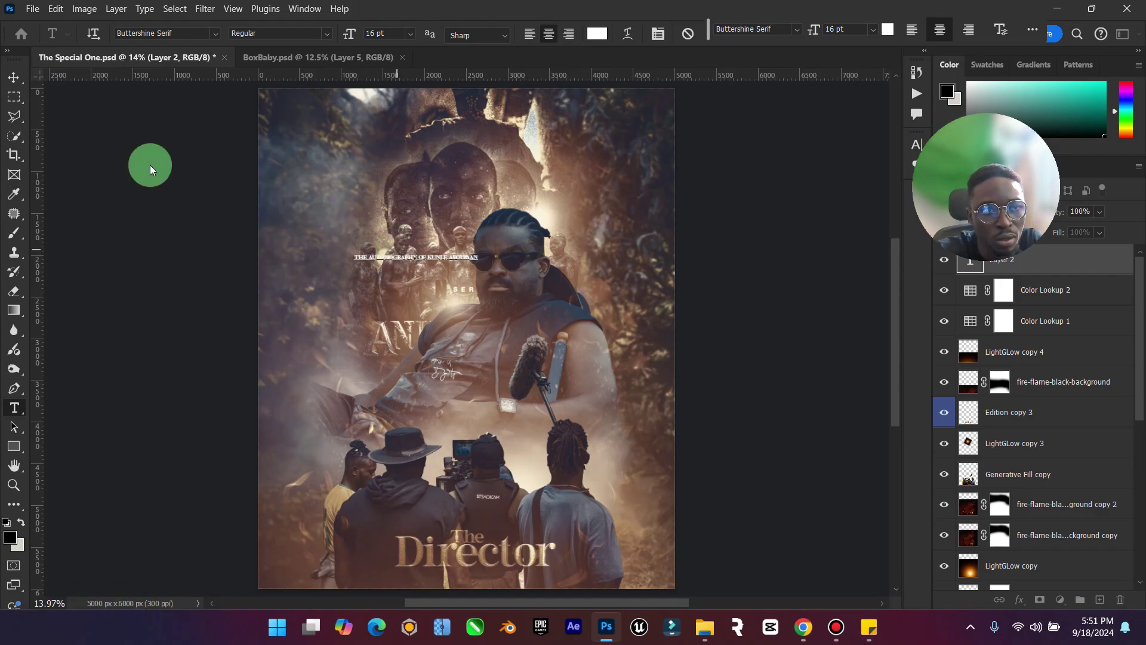
click(13, 78)
drag(409, 263, 489, 554)
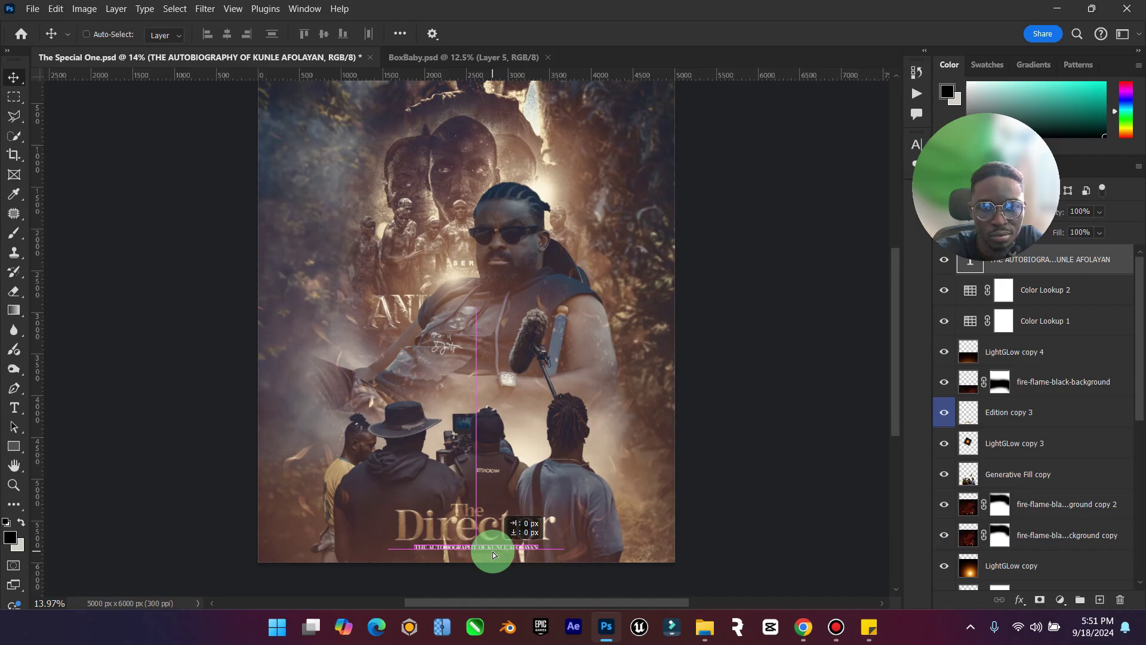
scroll(504, 557, up, 1)
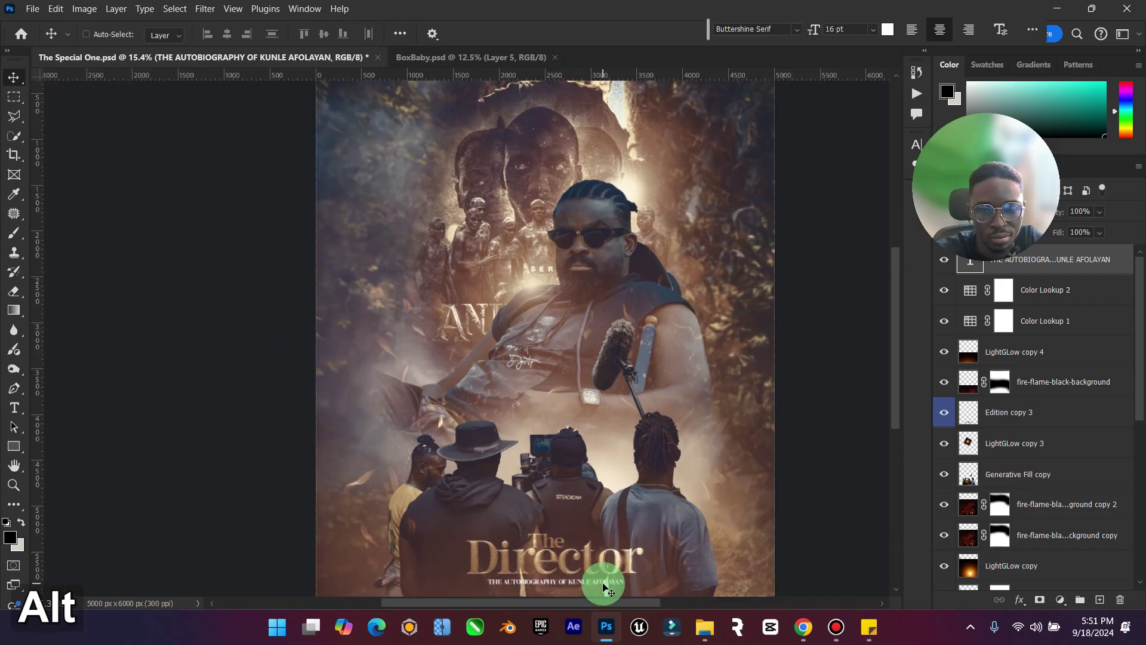
scroll(604, 588, up, 8)
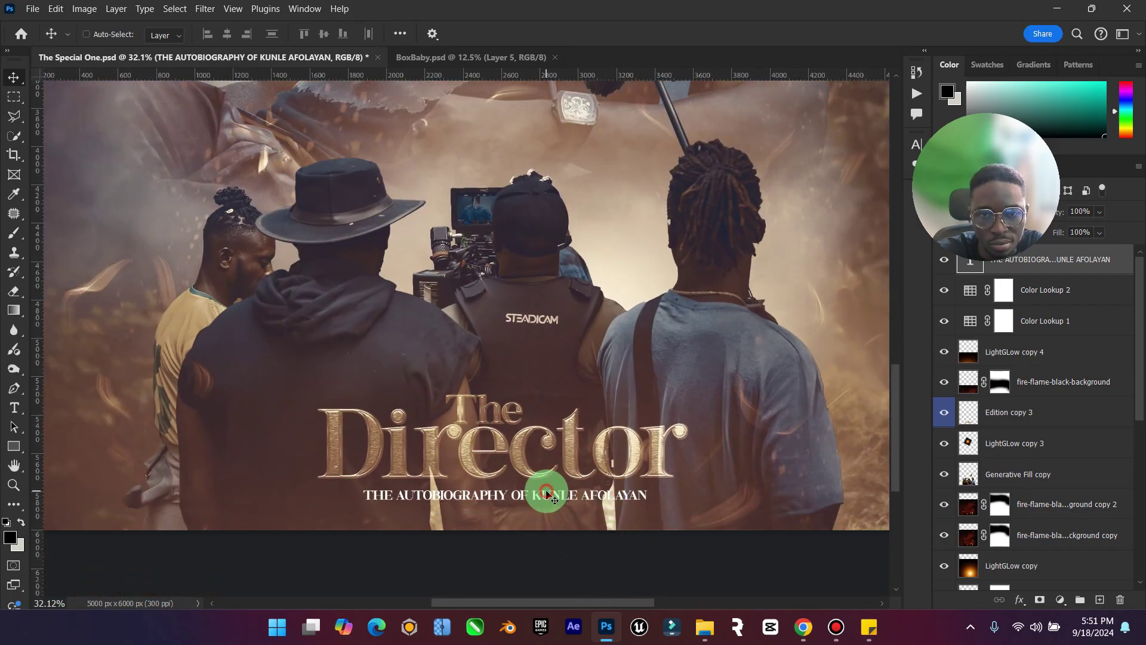
drag(546, 494, 541, 494)
Add a black Multiply drop shadow to the autobiography text layer with 100% opacity and 8 px size.
right_click(1069, 258)
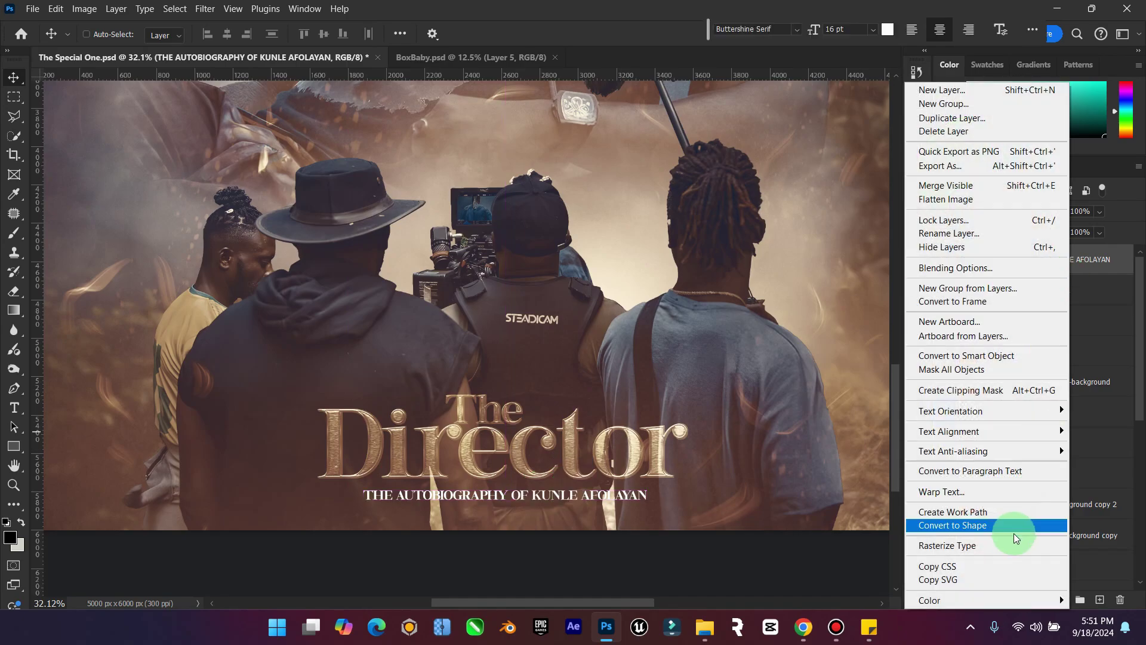
click(1099, 266)
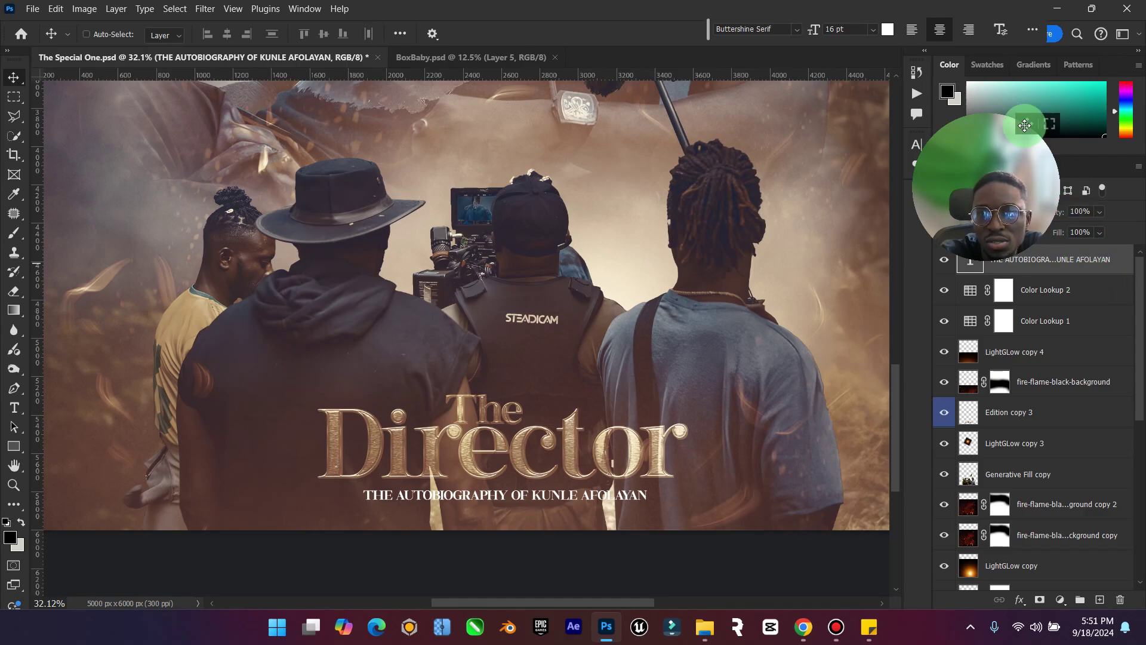
click(1016, 216)
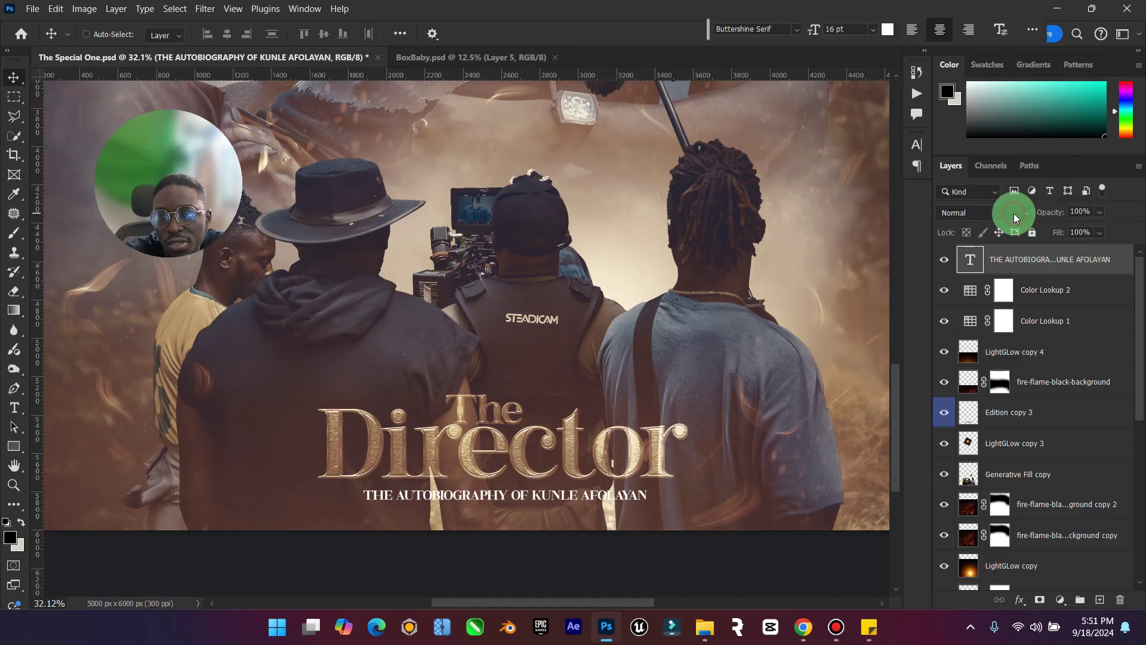
right_click(1111, 255)
key(Escape)
right_click(1092, 255)
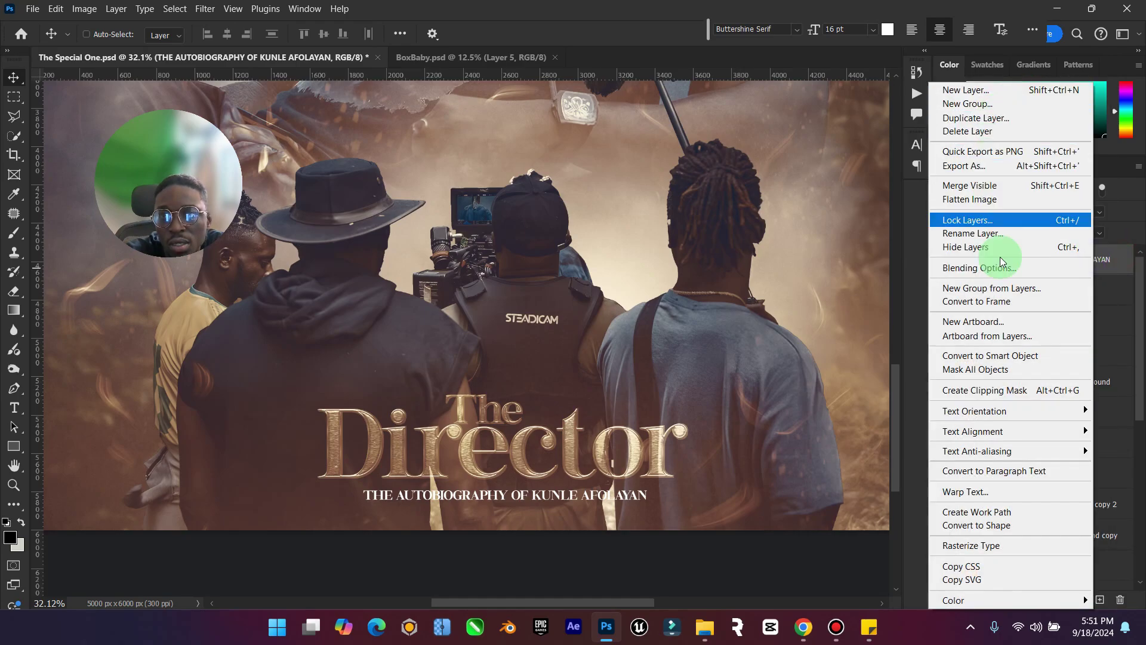
key(Escape)
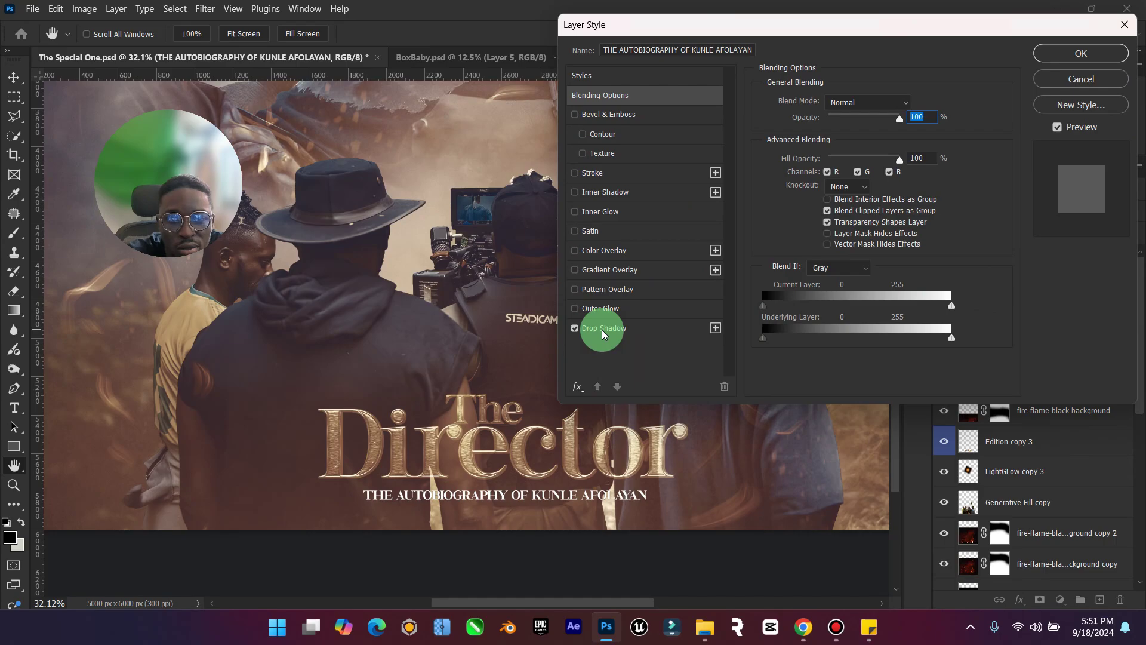
click(572, 329)
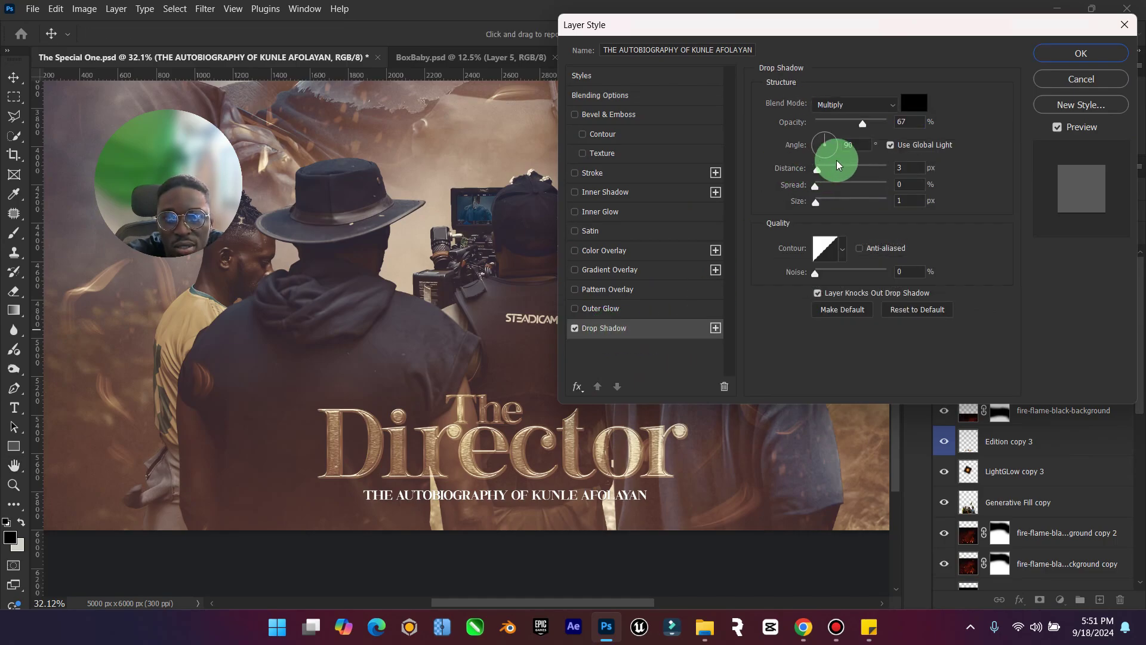
drag(862, 123, 913, 123)
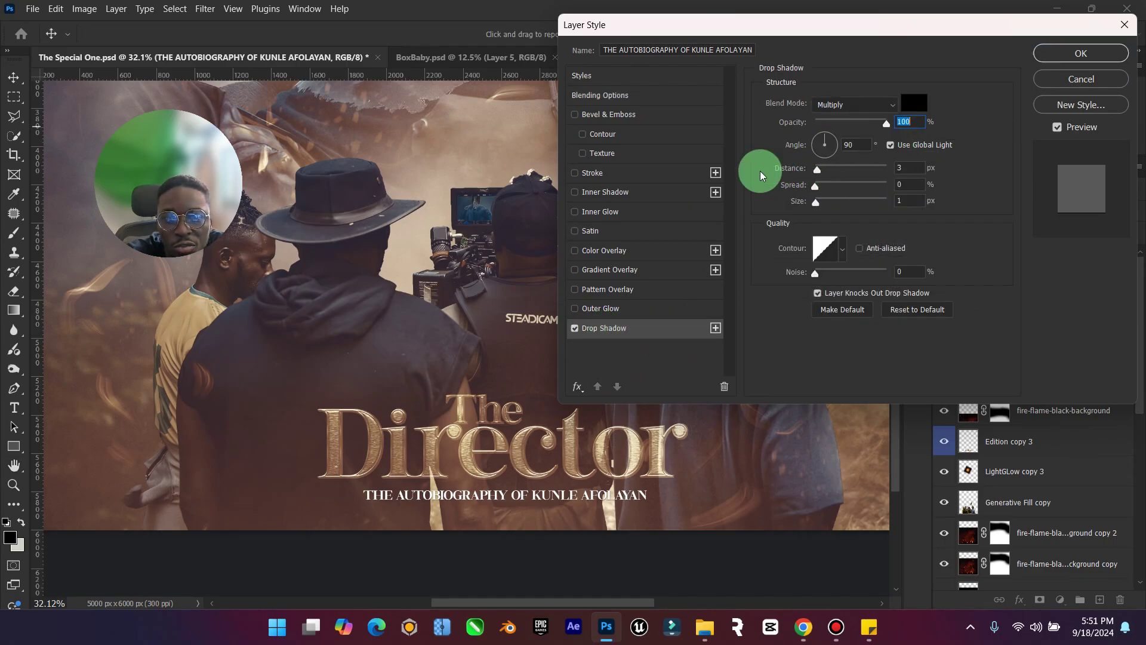
mouse_move(816, 202)
mouse_down()
mouse_move(839, 203)
mouse_move(821, 203)
mouse_up()
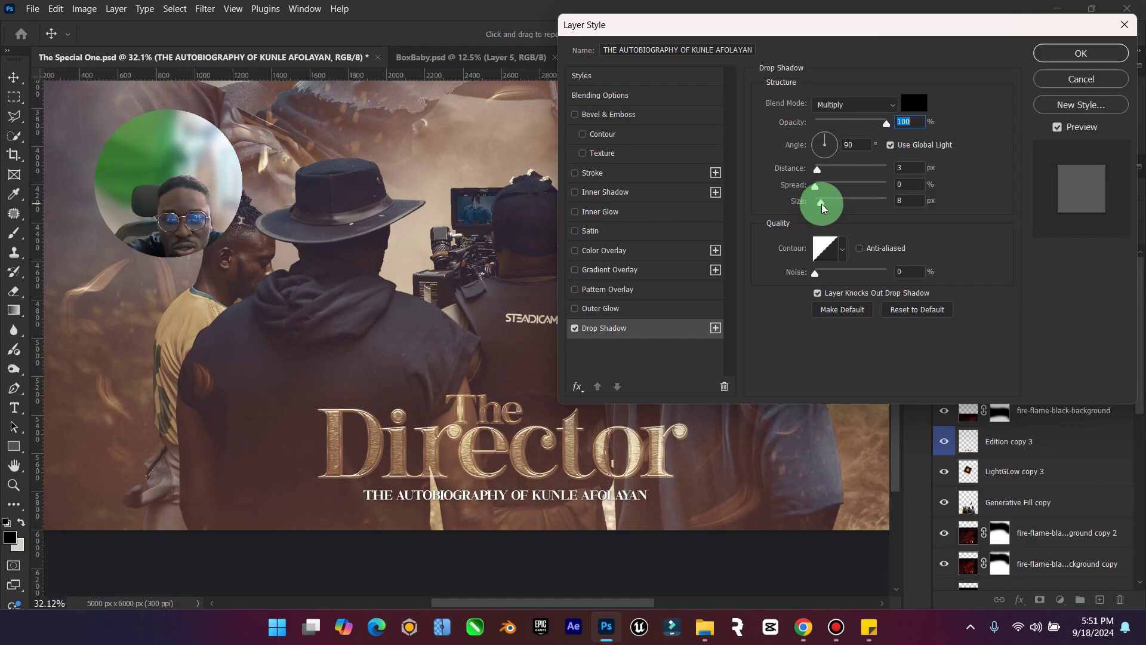
click(1077, 55)
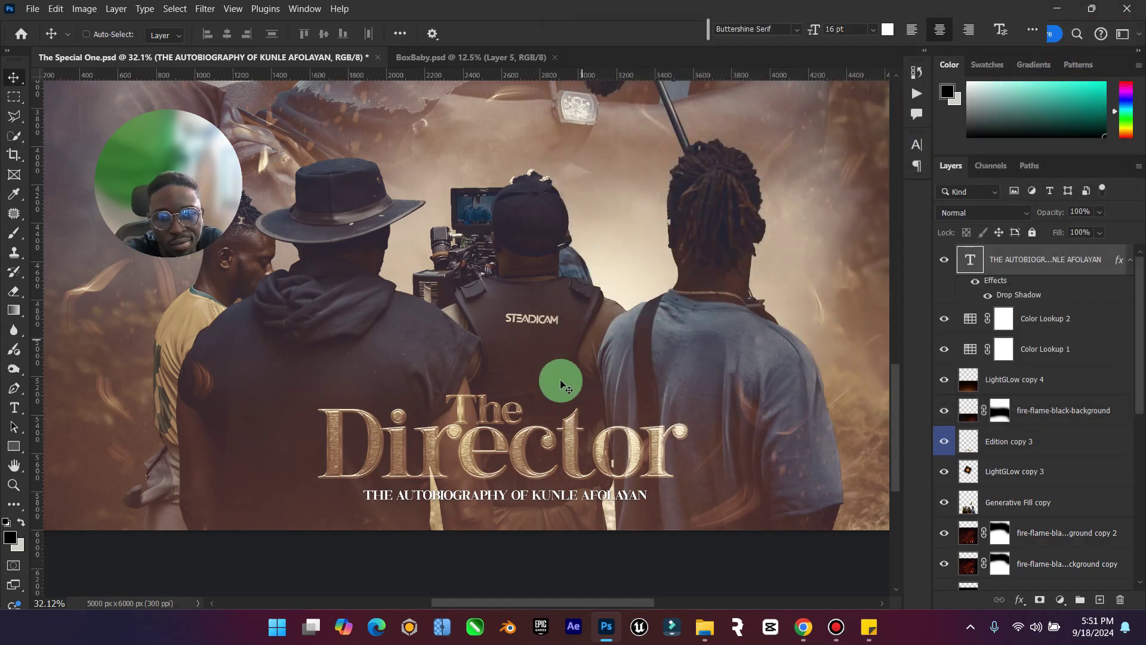
Scale the autobiography line to about 127% to match the width of the Director title, and nudge it slightly left.
key(ctrl+t)
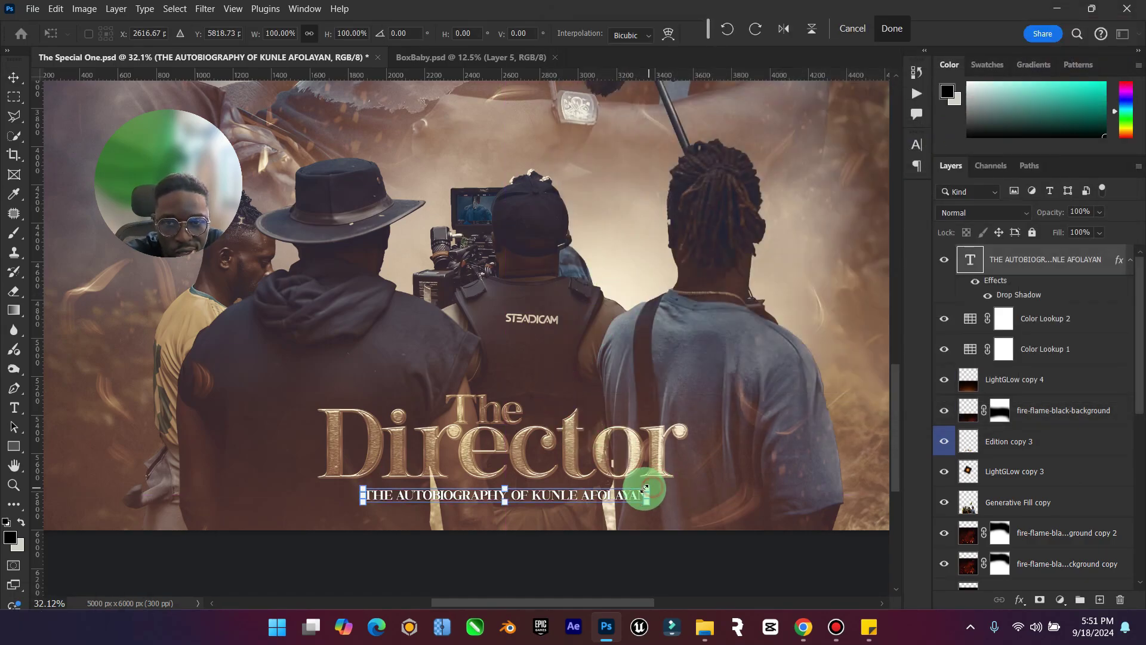
drag(645, 489, 682, 474)
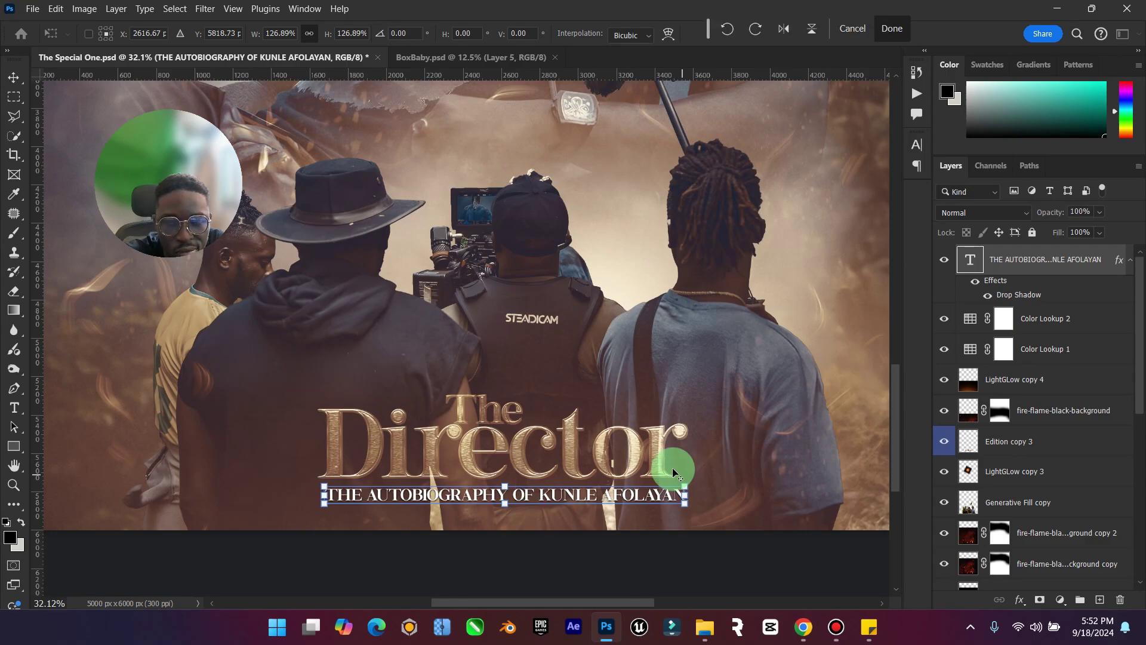
click(15, 80)
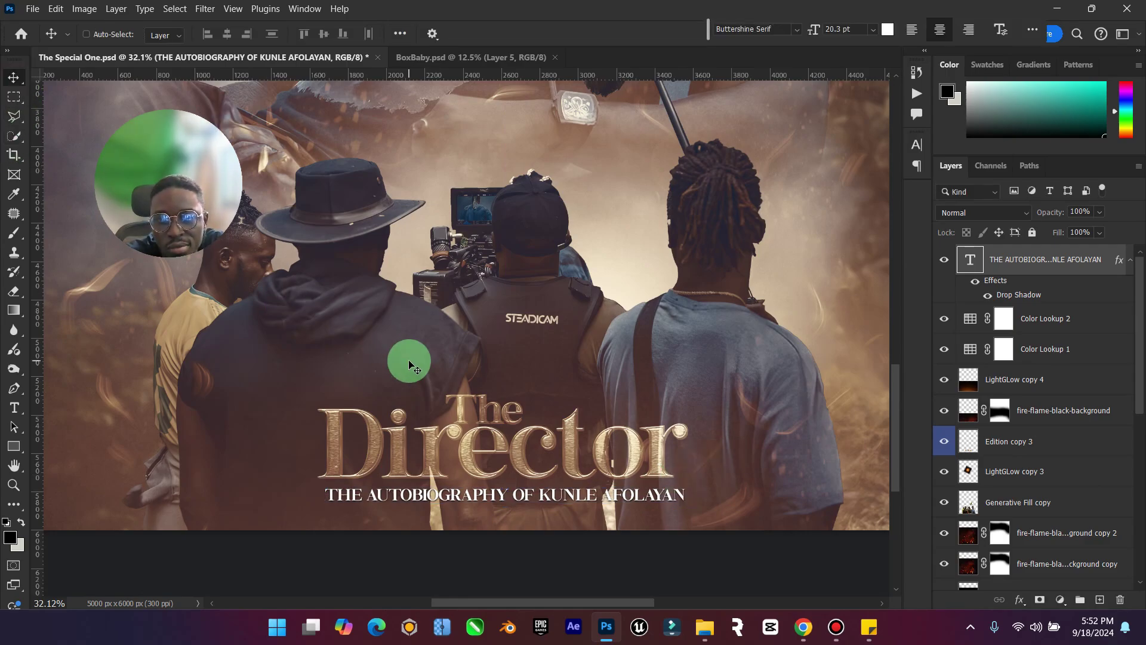
key(Left)
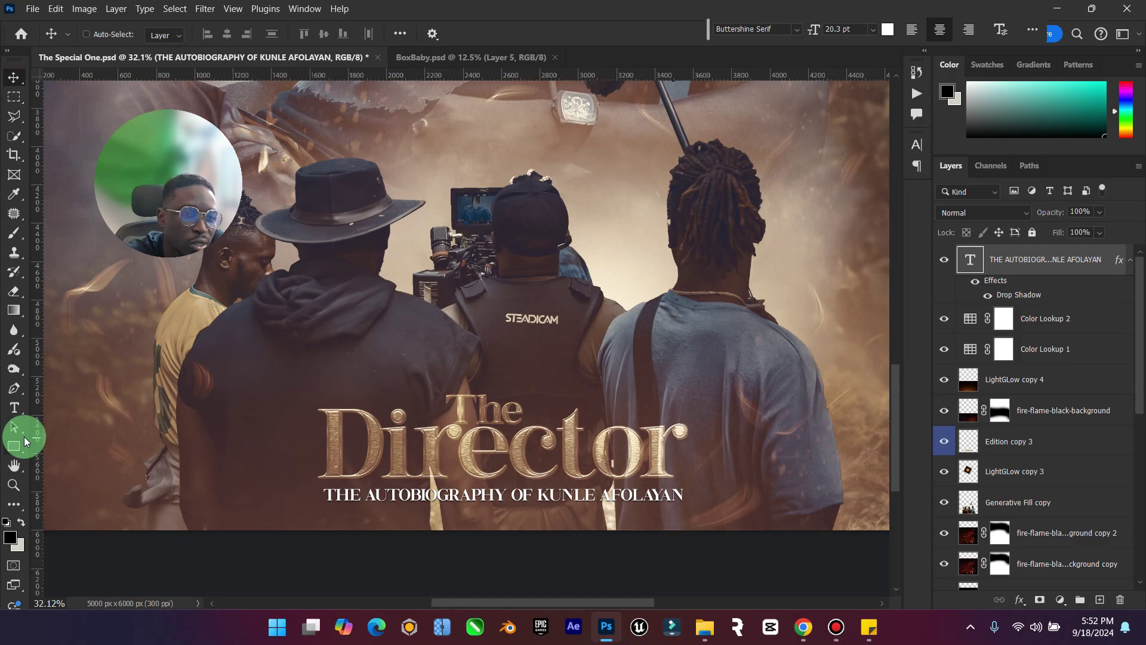
View the whole poster and save The Special One.psd.
double_click(14, 465)
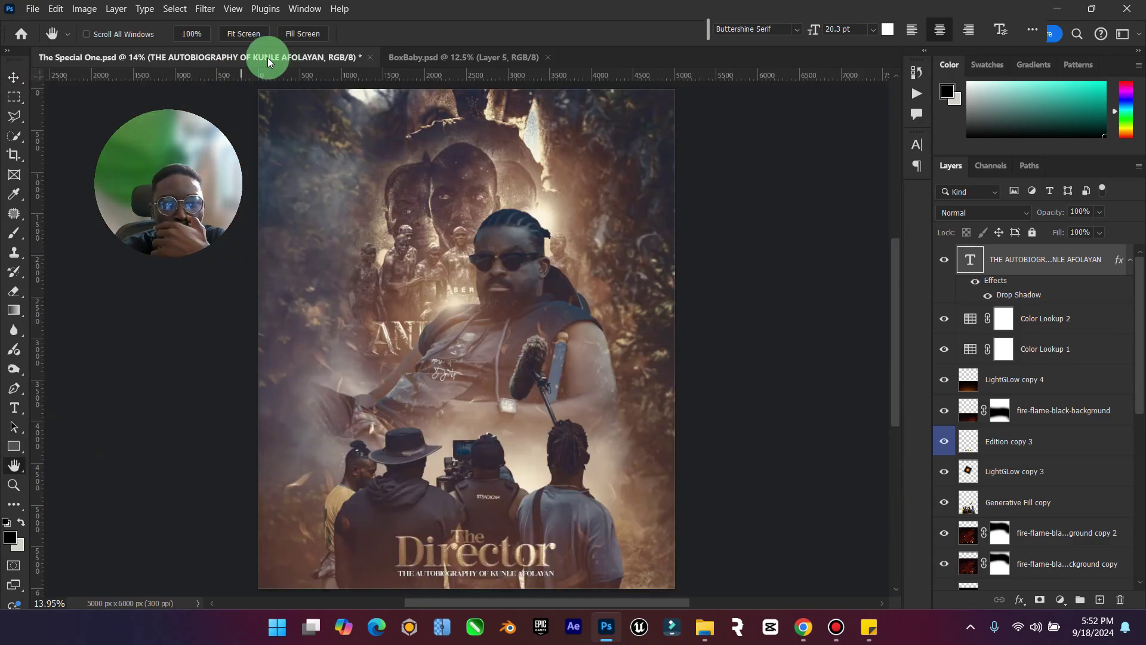
click(15, 485)
drag(655, 338, 138, 134)
click(18, 83)
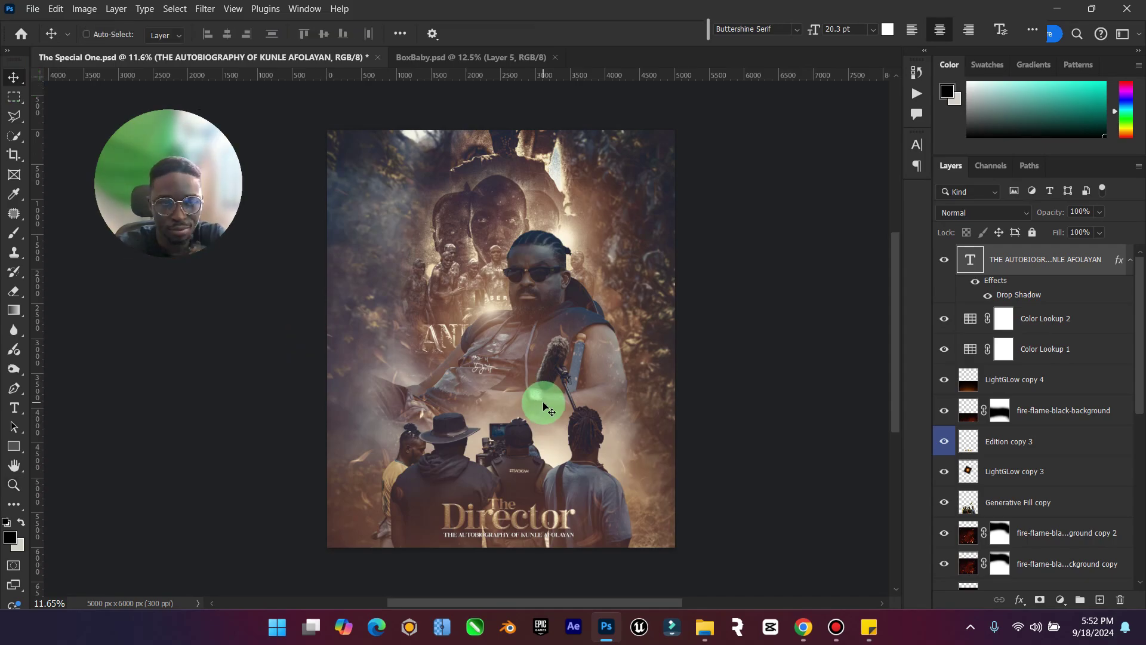
key(ctrl+s)
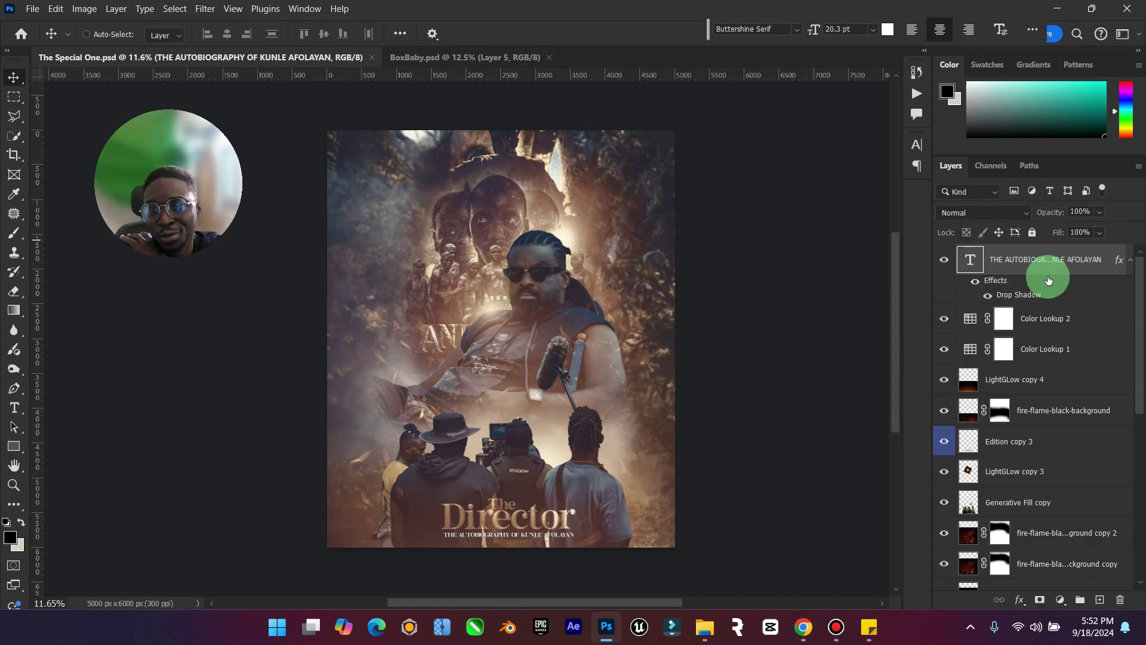
Add a Color Lookup adjustment layer above the autobiography text using the _Orange and Blue by editor belal 4.cube 3DLUT.
click(1060, 599)
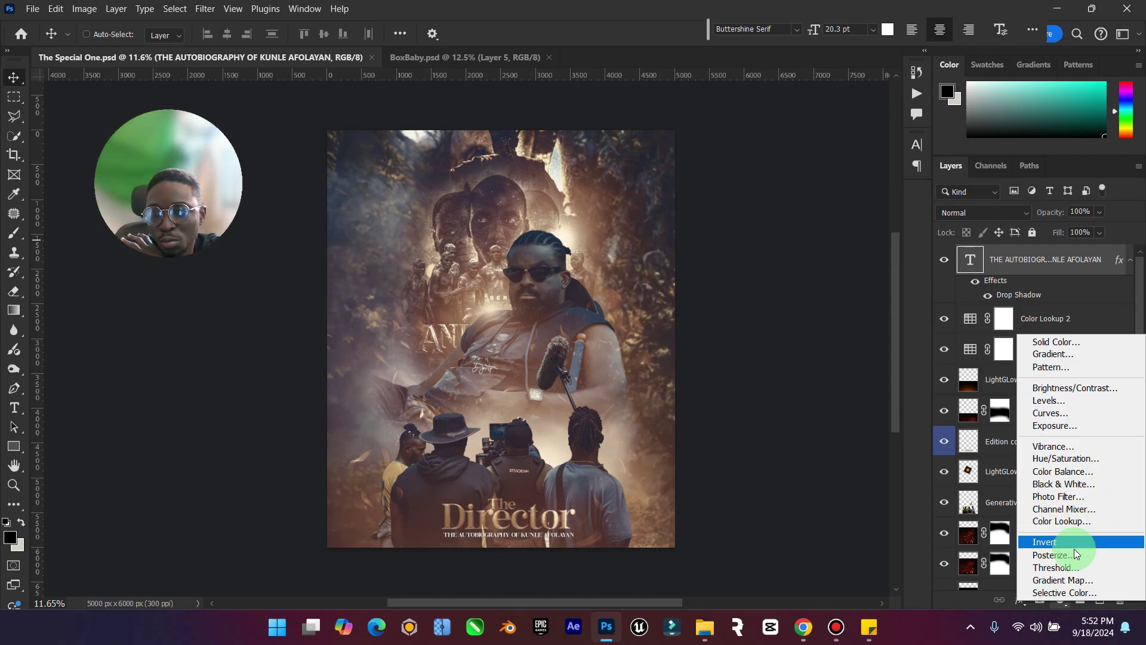
click(1083, 520)
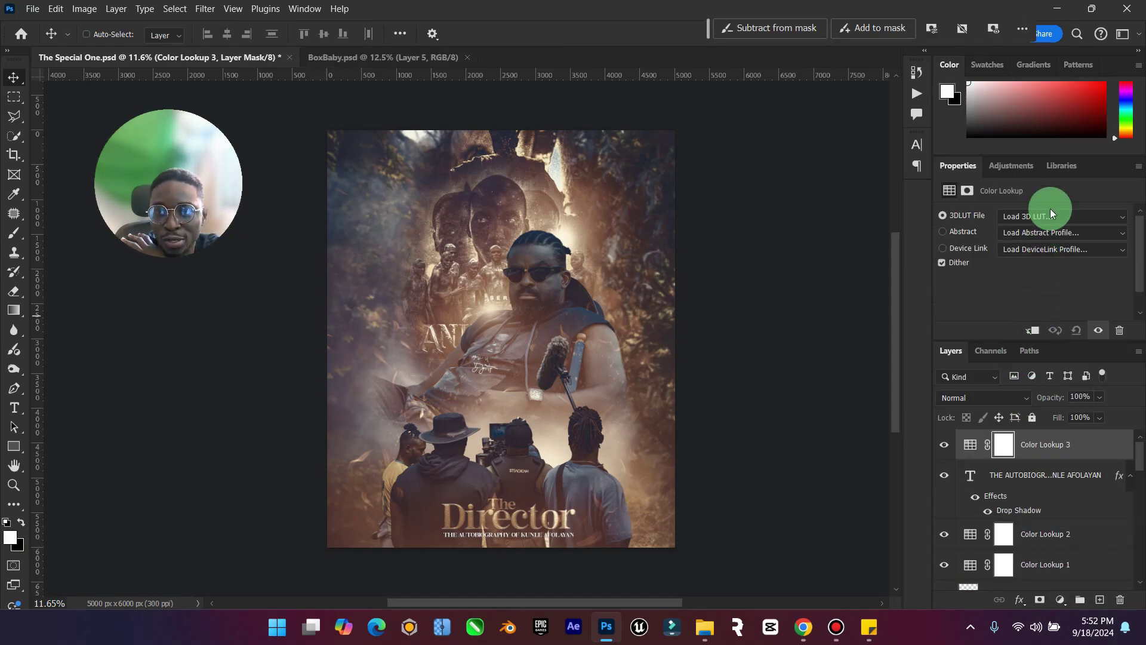
click(1047, 219)
click(976, 84)
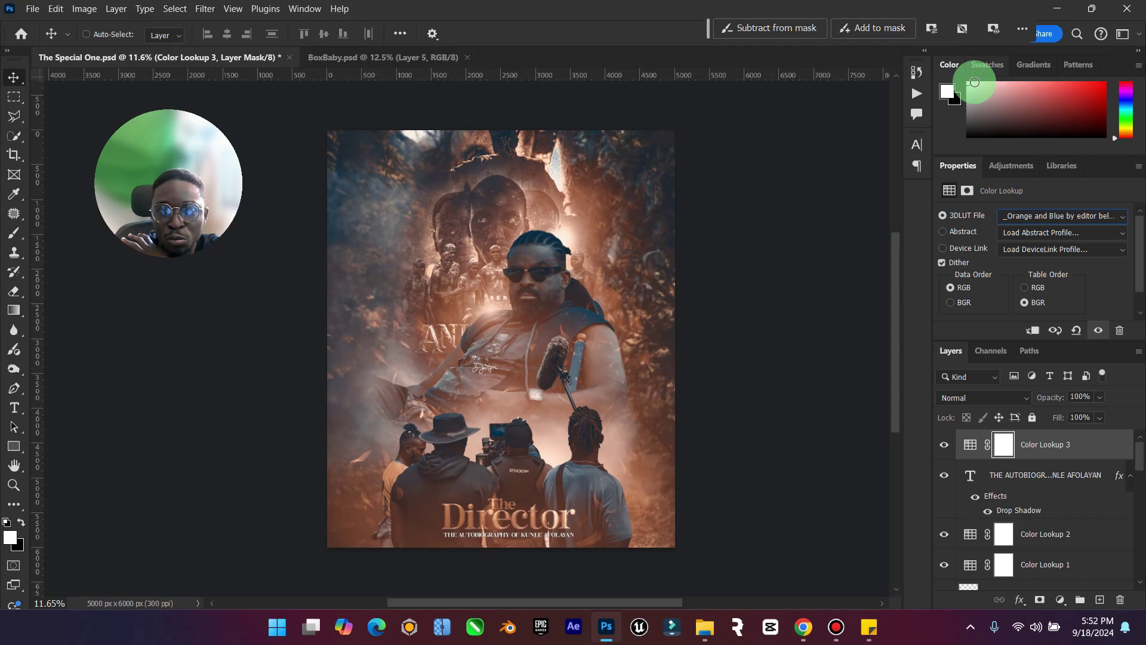
Try the _Orange and Teal by editor belal 2.cube and 3Strip.look 3DLUTs on Color Lookup 3.
click(1033, 214)
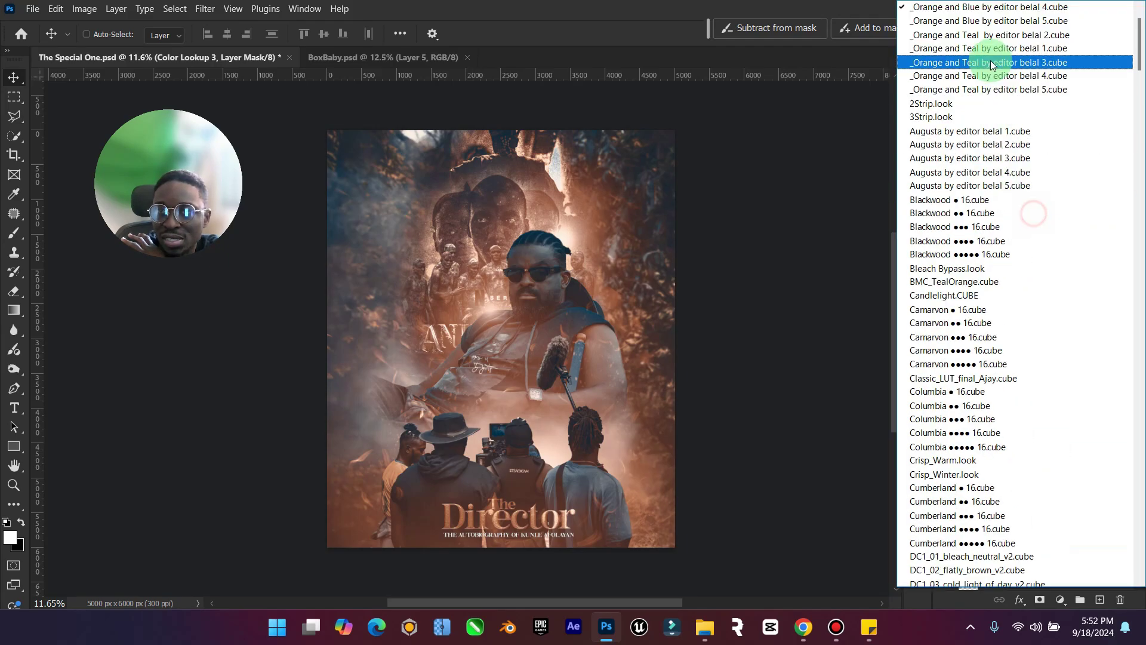
click(980, 33)
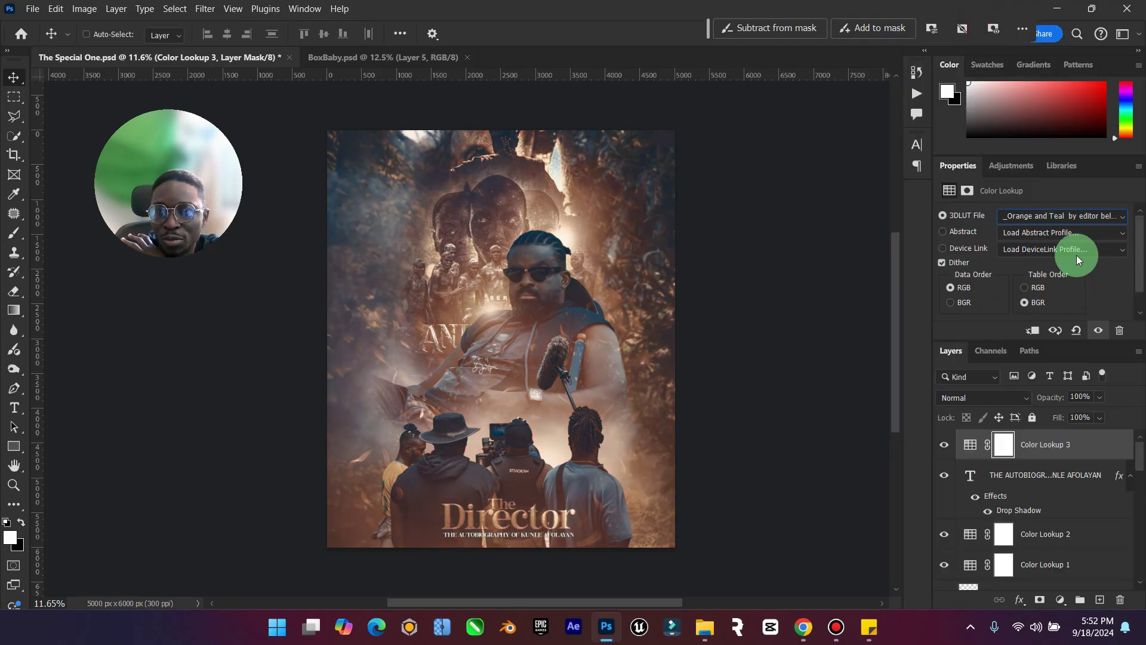
click(1068, 216)
click(1008, 93)
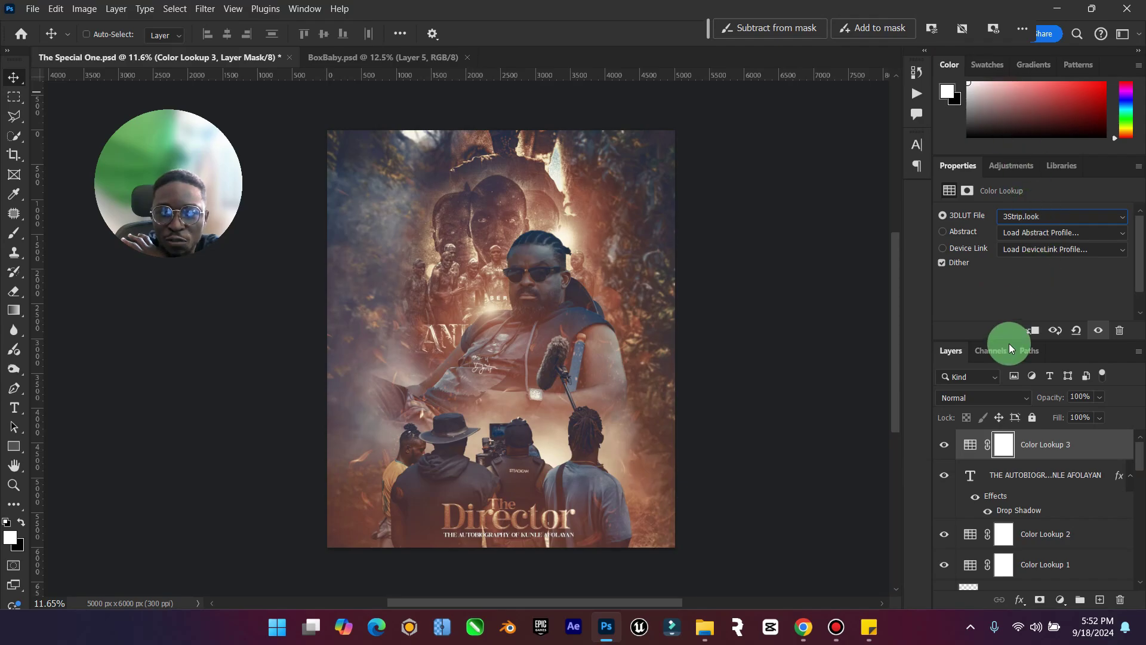
Set the 3DLUT of Color Lookup 3 to Augusta by editor belal 3.cube and compare the poster with and without it.
click(1042, 217)
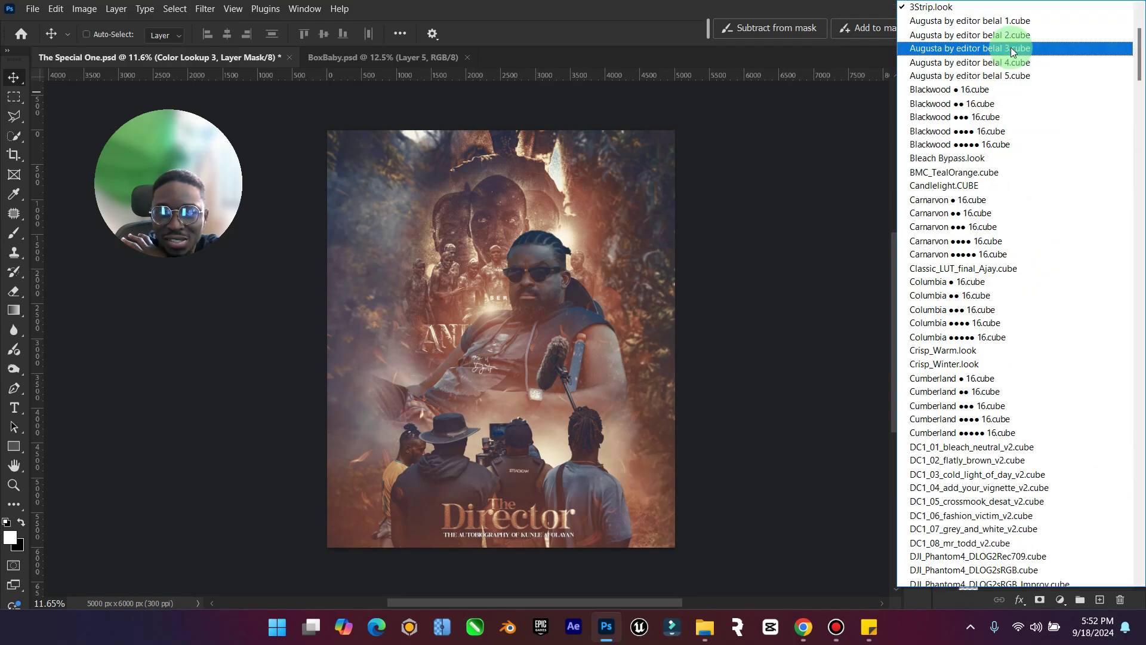
click(987, 48)
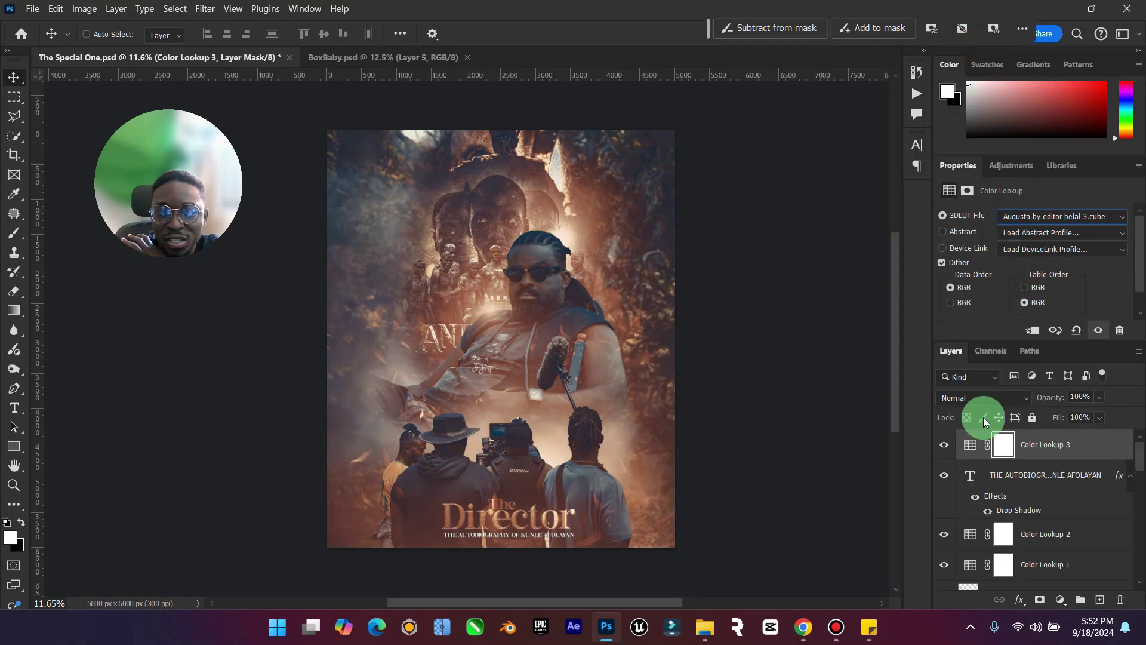
click(943, 447)
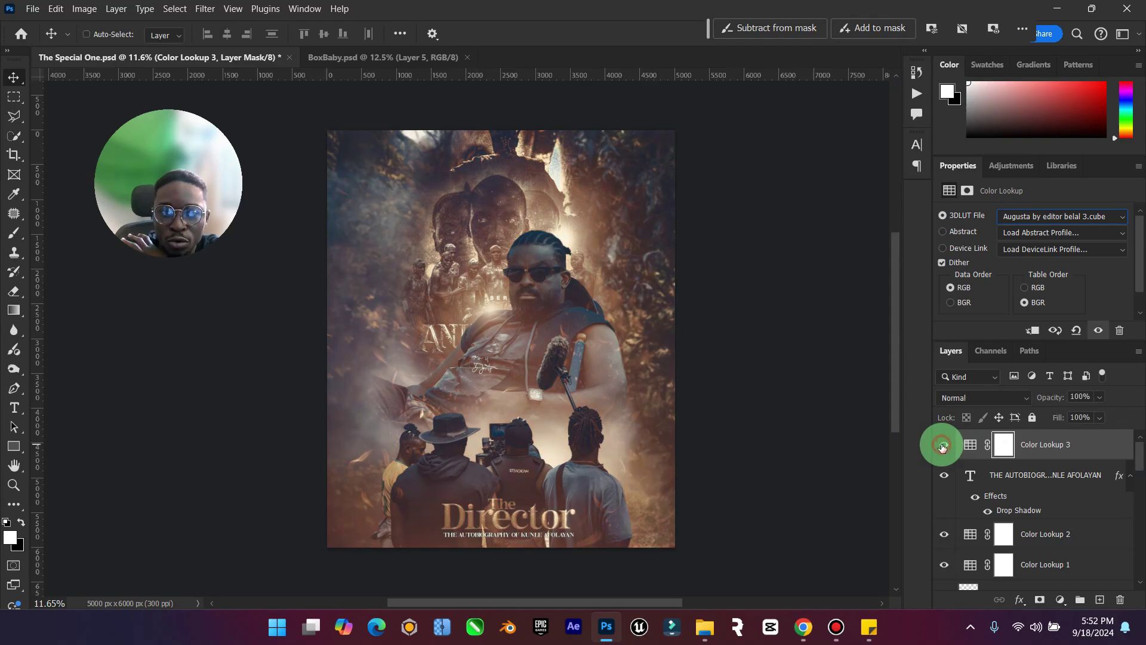
click(942, 447)
Set Color Lookup 3 to Darker Color blending with 61% opacity and 61% fill, and compare the grading on and off.
click(1018, 401)
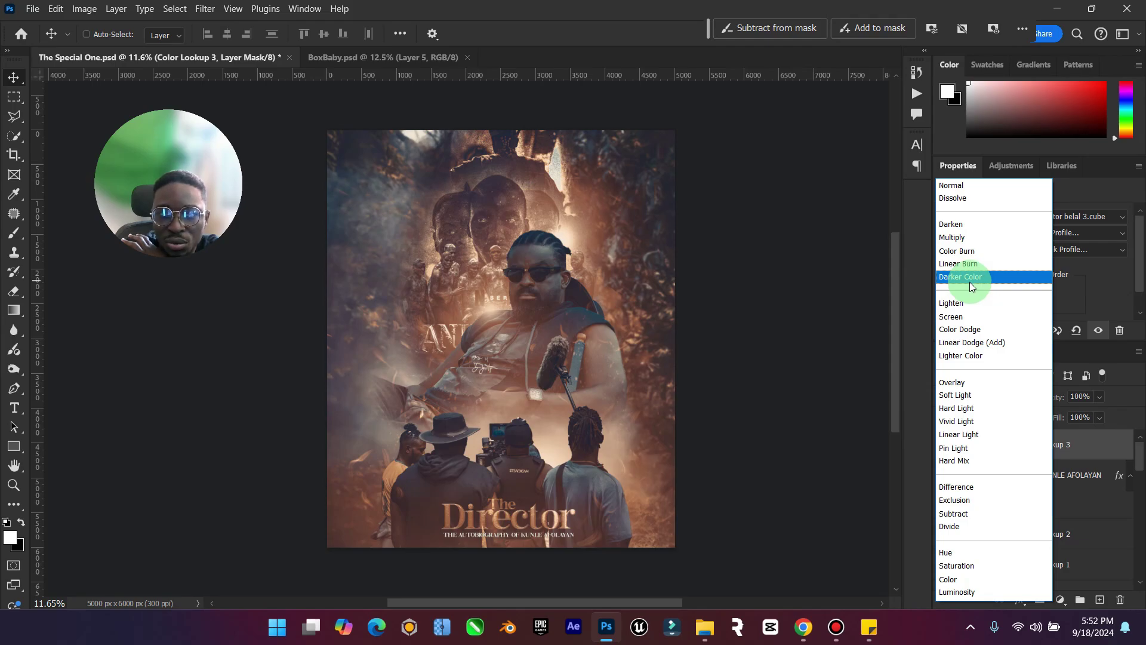
click(970, 278)
click(946, 445)
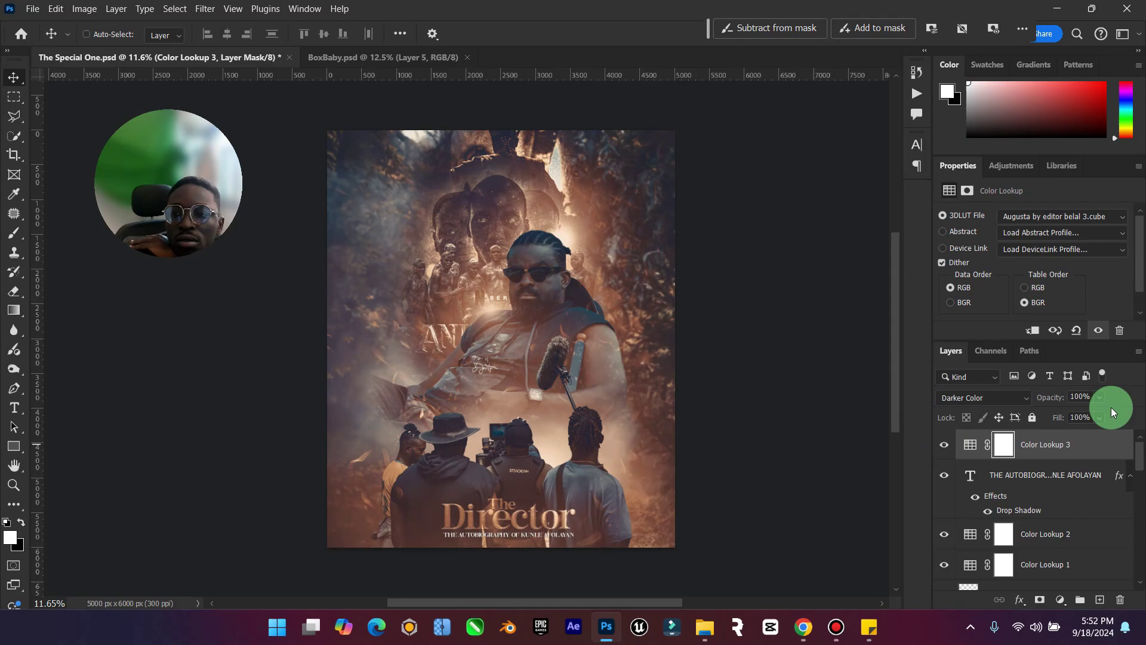
drag(1095, 413, 1087, 432)
click(943, 445)
click(942, 444)
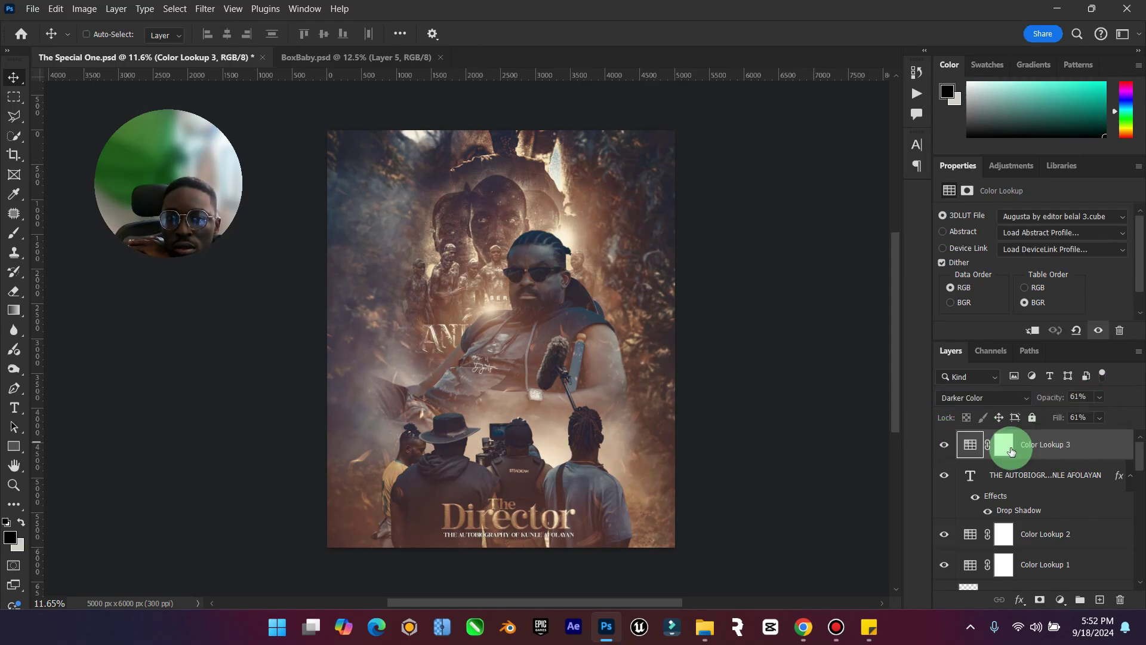
Select Layer 1 and activate the Blur tool at the man's outstretched arm and draped fabric.
scroll(1016, 533, down, 5)
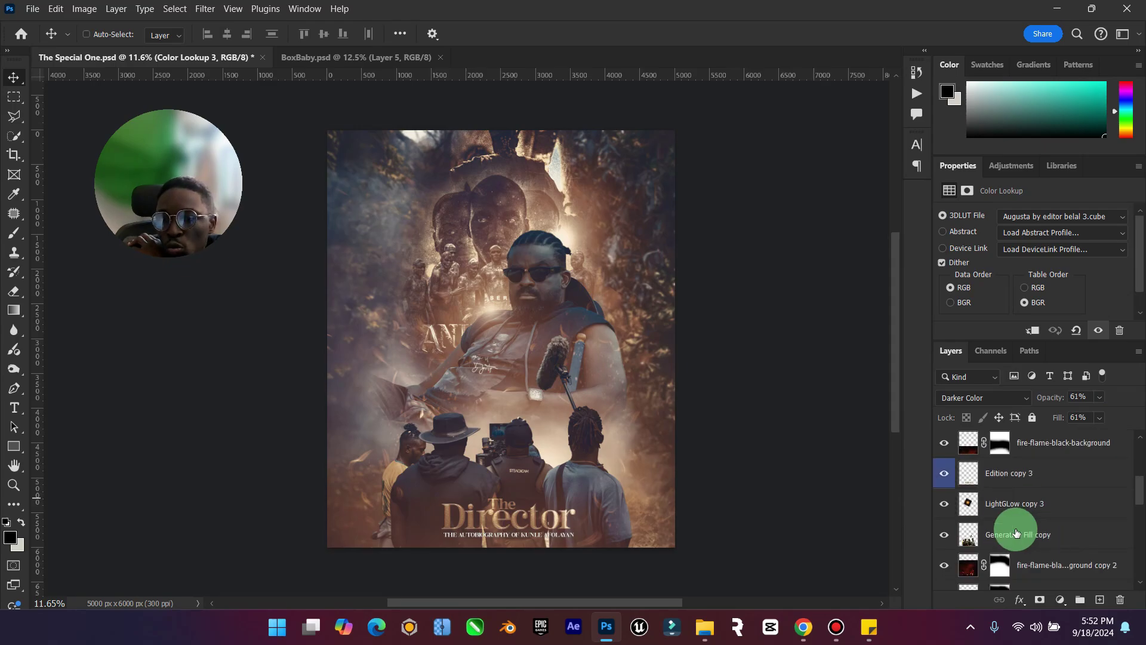
click(1028, 545)
click(13, 485)
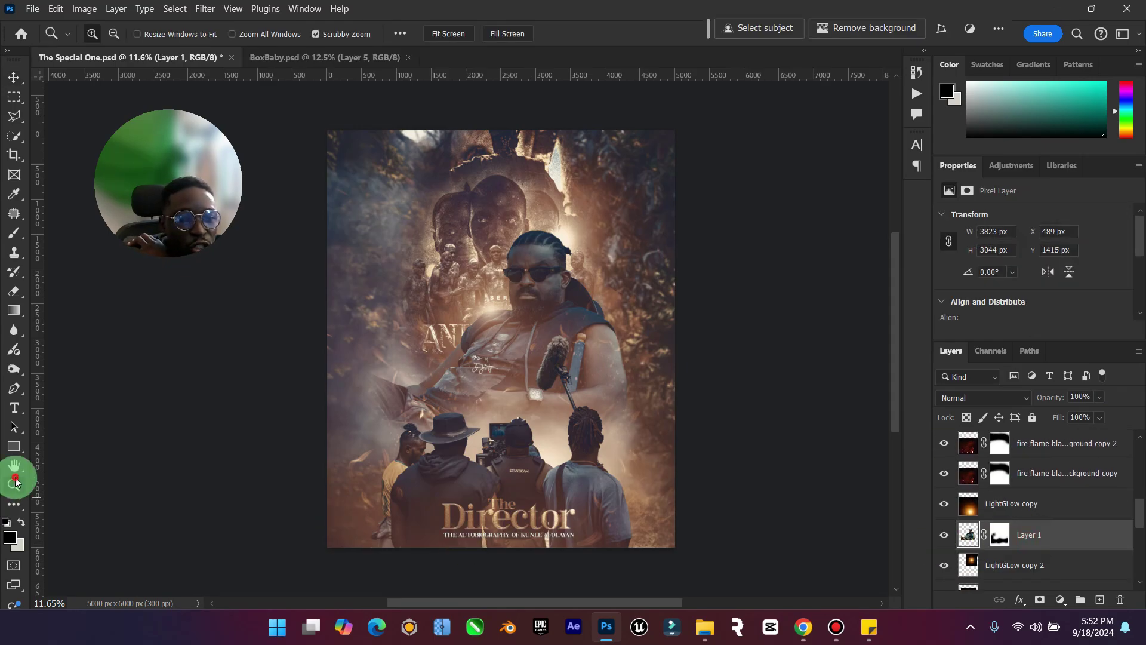
drag(377, 381, 505, 371)
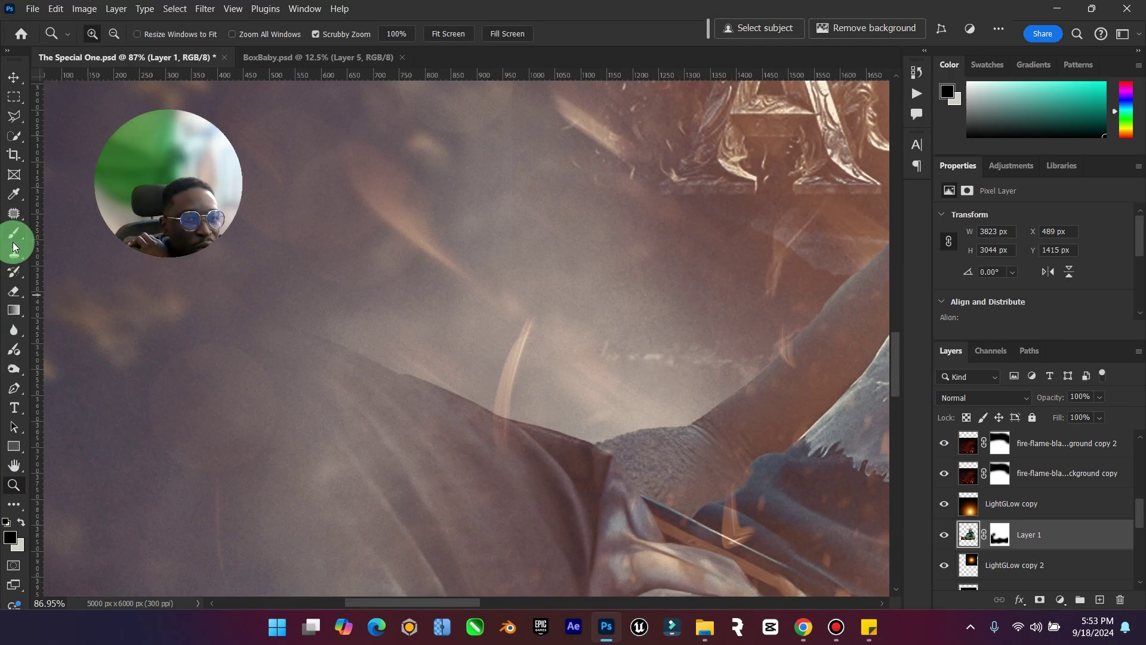
click(13, 330)
drag(14, 329, 42, 329)
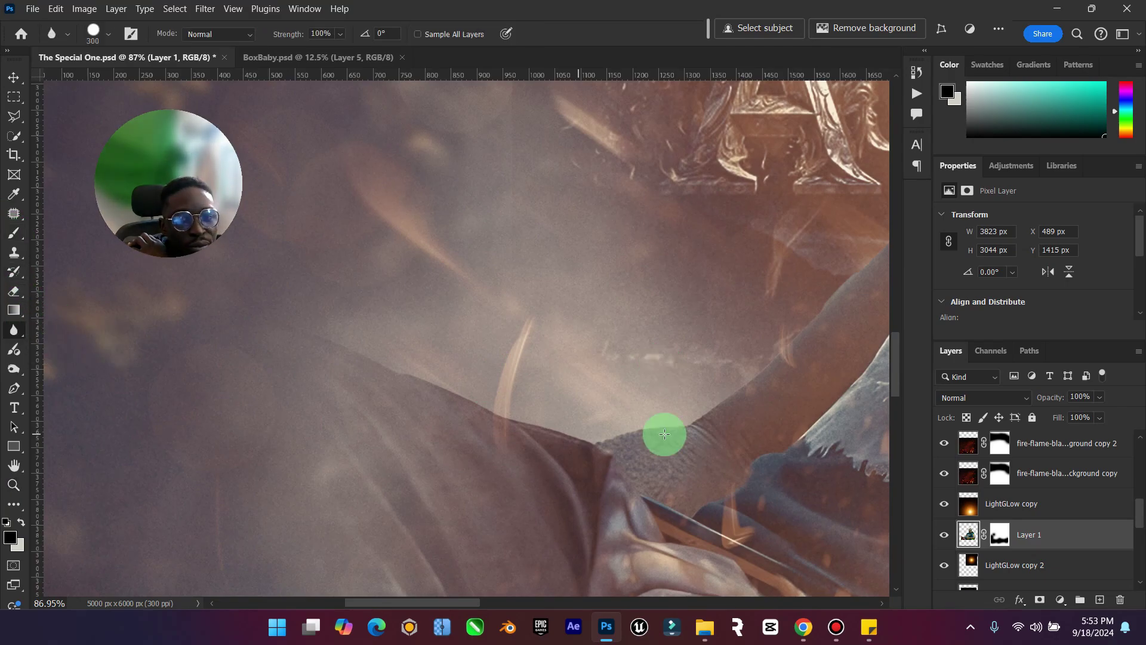
Set the Blur brush size to 125 and soften the edges of the draped fabric and hand on Layer 1.
key(bracketleft)
key(bracketleft)
key(bracketleft)
key(bracketleft)
key(bracketleft)
key(bracketleft)
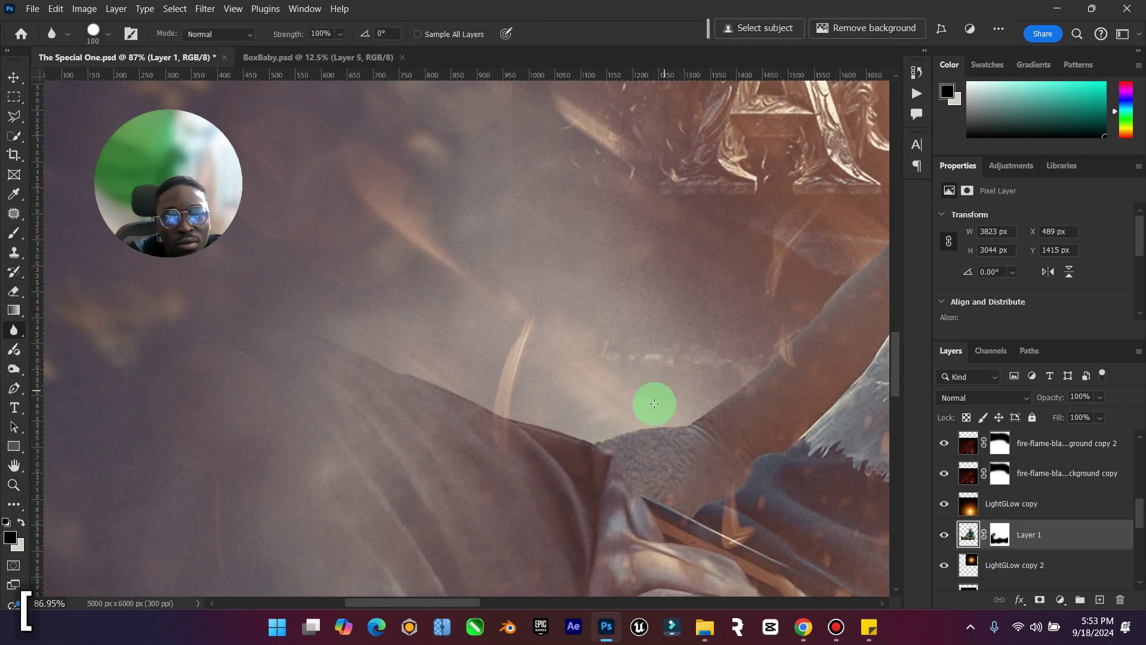
key(bracketright)
key(bracketright)
key(bracketright)
key(bracketright)
key(bracketright)
key(bracketright)
key(bracketright)
key(bracketright)
key(bracketright)
key(bracketright)
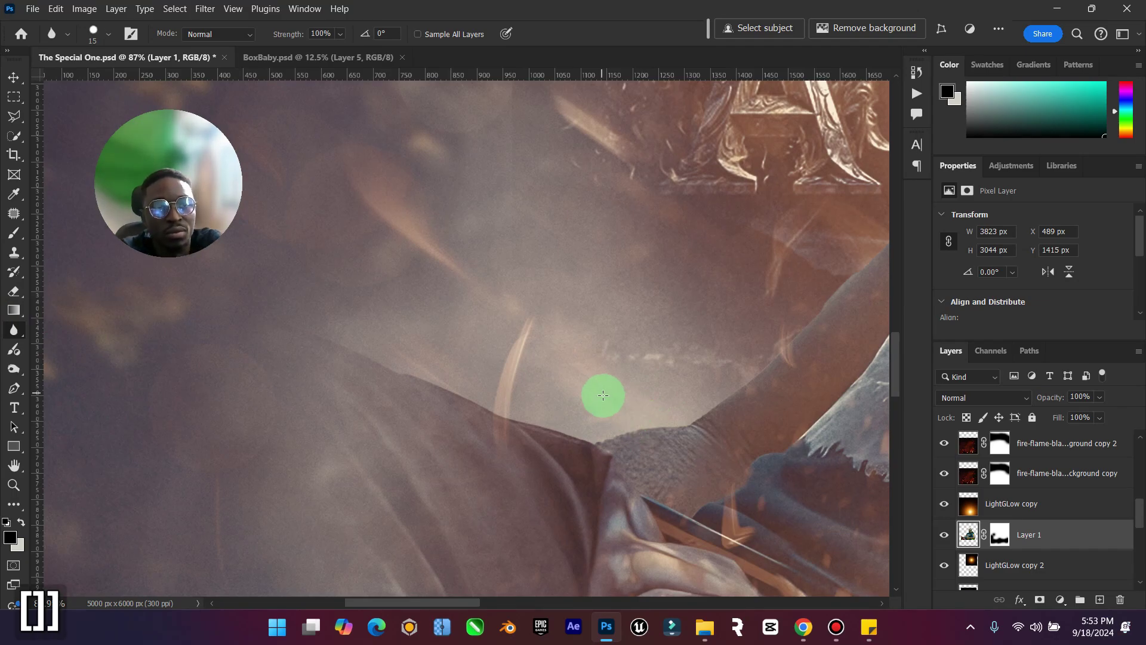
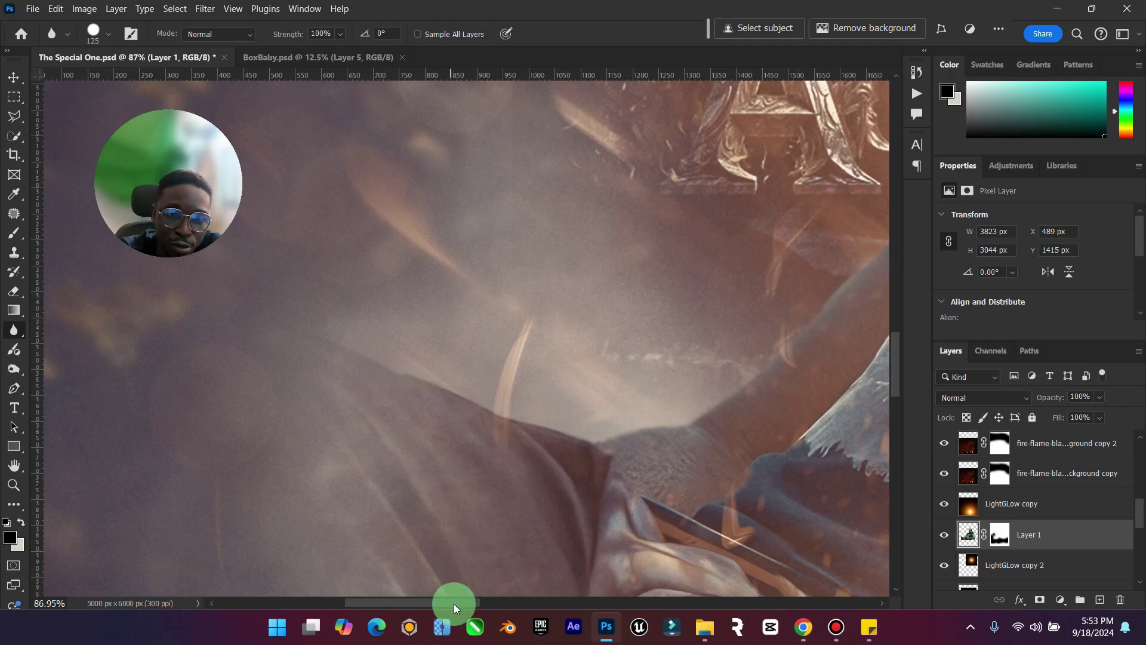
Blur the edge of the man's forearm and sleeve beside the gold title lettering.
drag(455, 602, 546, 599)
scroll(582, 310, up, 3)
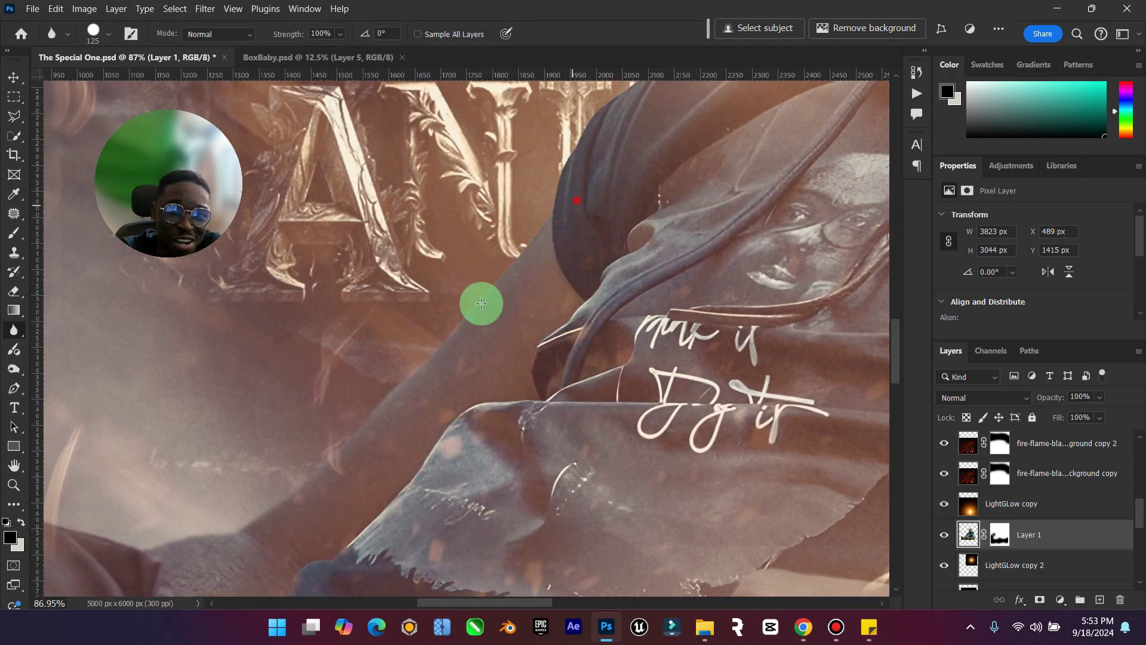
scroll(657, 227, up, 4)
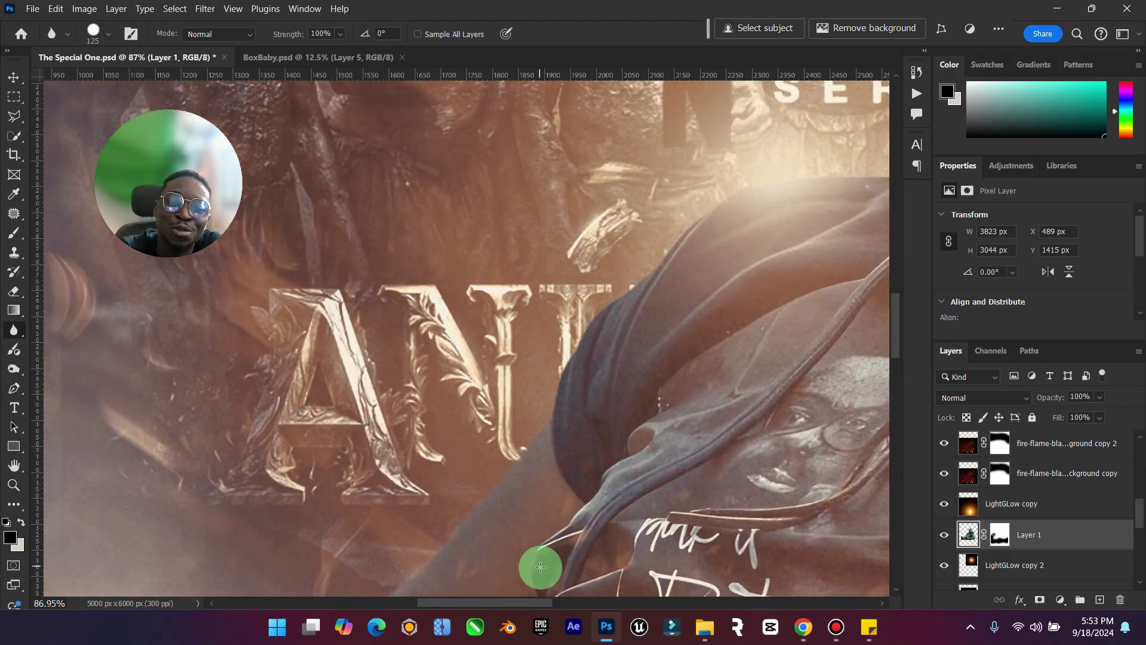
Blur the outline of the man's hood, beard, sunglasses and braided hairline against the statue background.
scroll(490, 418, right, 8)
scroll(441, 197, up, 3)
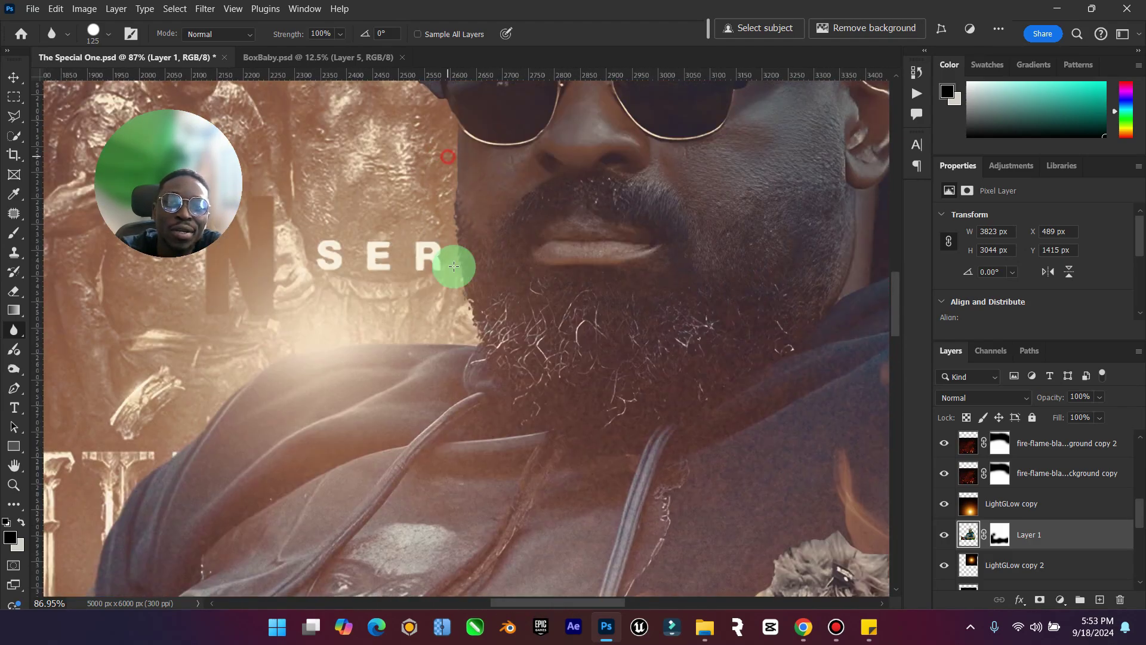
scroll(464, 173, up, 4)
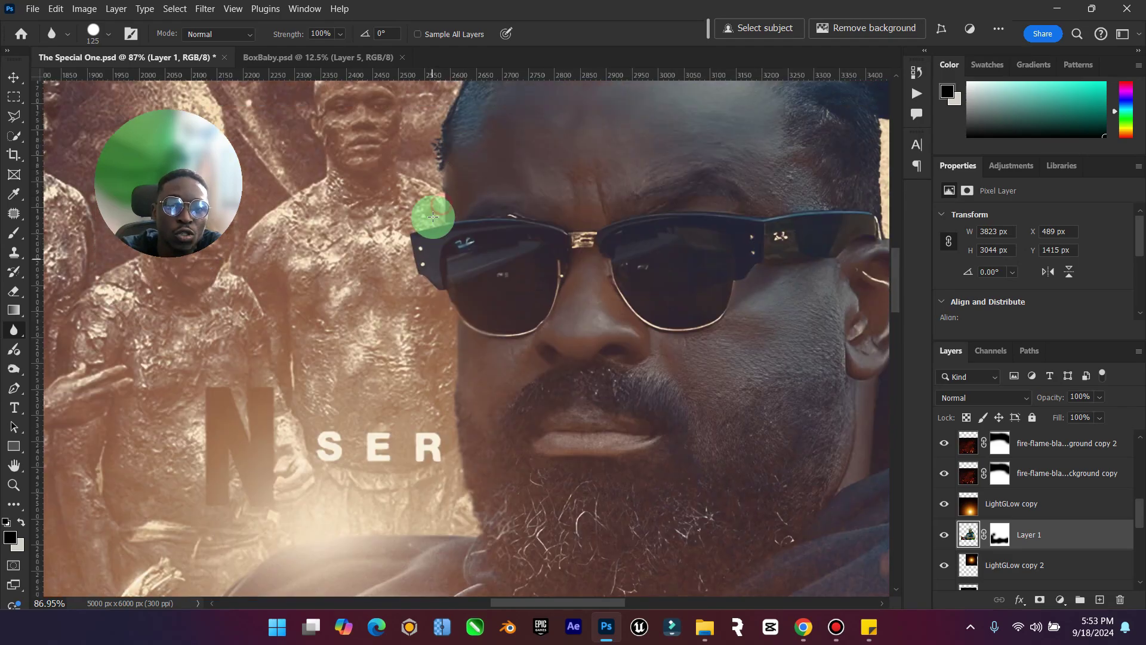
scroll(443, 332, up, 4)
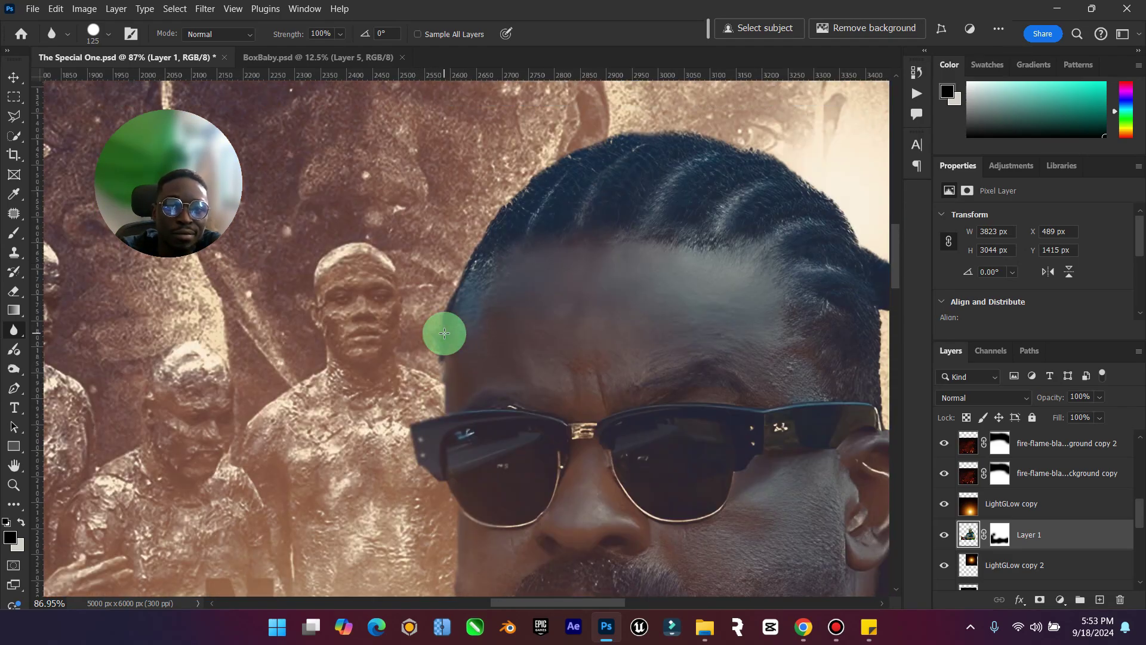
mouse_move(444, 333)
mouse_down()
mouse_move(457, 293)
mouse_move(592, 145)
mouse_move(562, 158)
mouse_move(703, 122)
mouse_move(771, 156)
mouse_up()
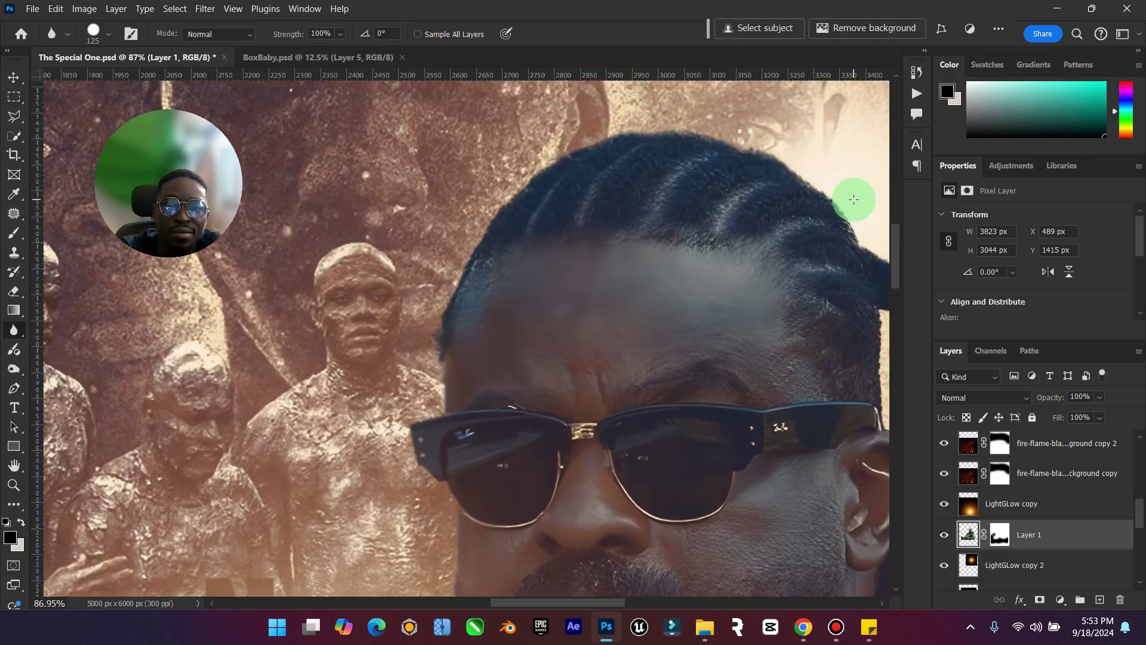
Blur the edges of the man's braided ponytail, neck, ear and the dark chair back behind him.
drag(606, 602, 659, 601)
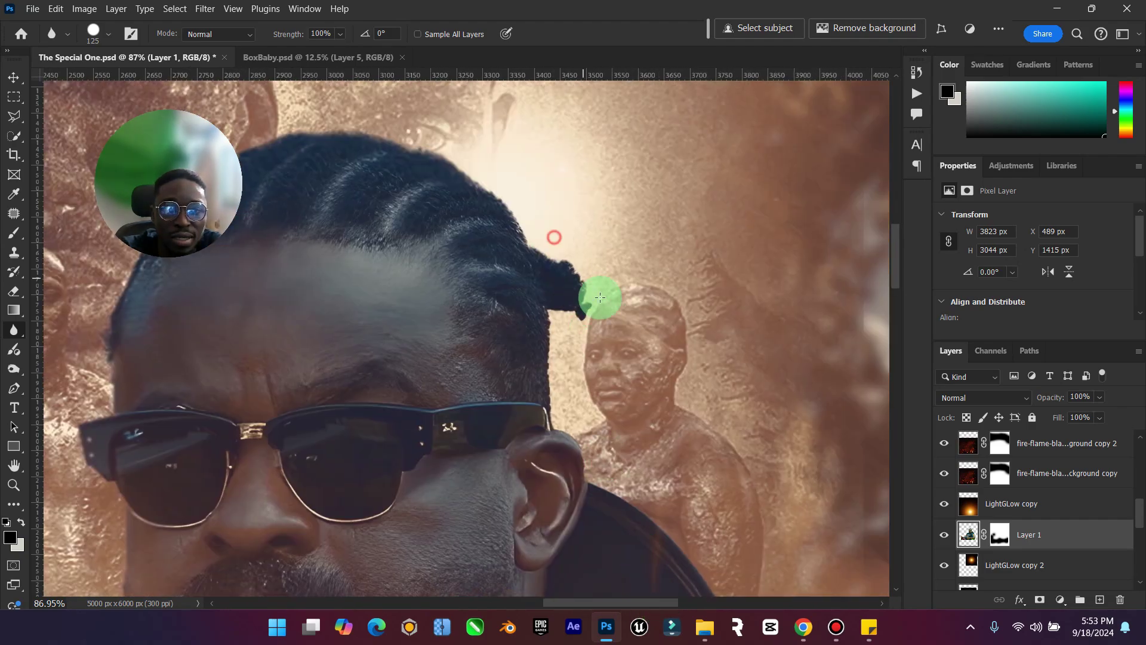
mouse_move(570, 361)
mouse_down()
mouse_move(567, 418)
mouse_move(547, 439)
mouse_move(598, 463)
mouse_up()
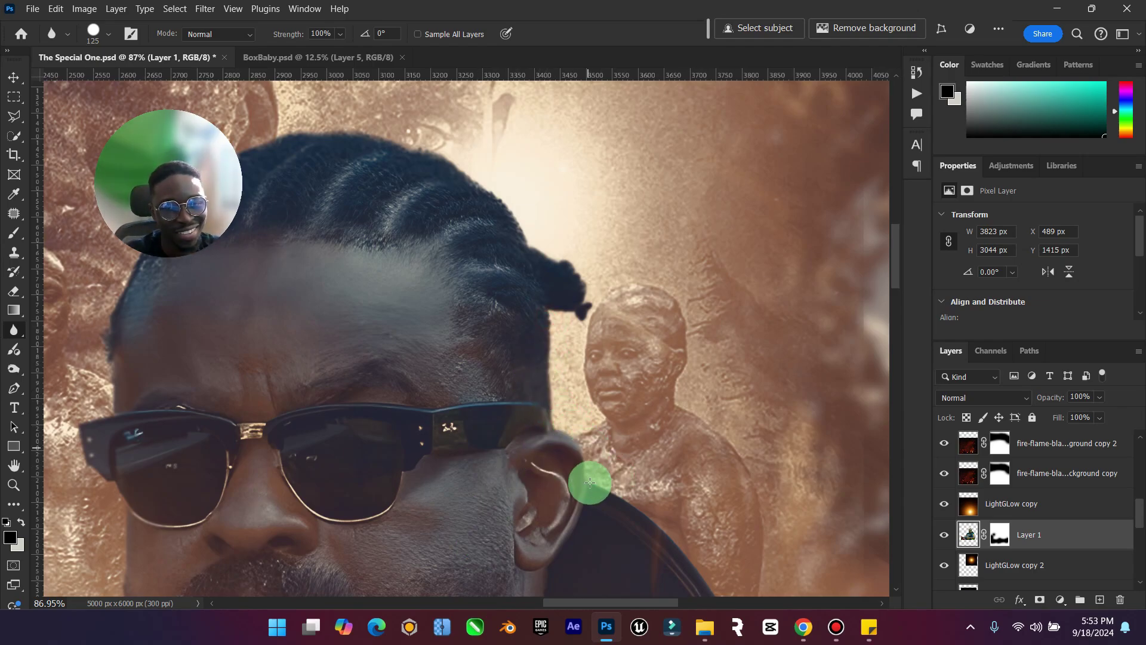
scroll(590, 457, down, 3)
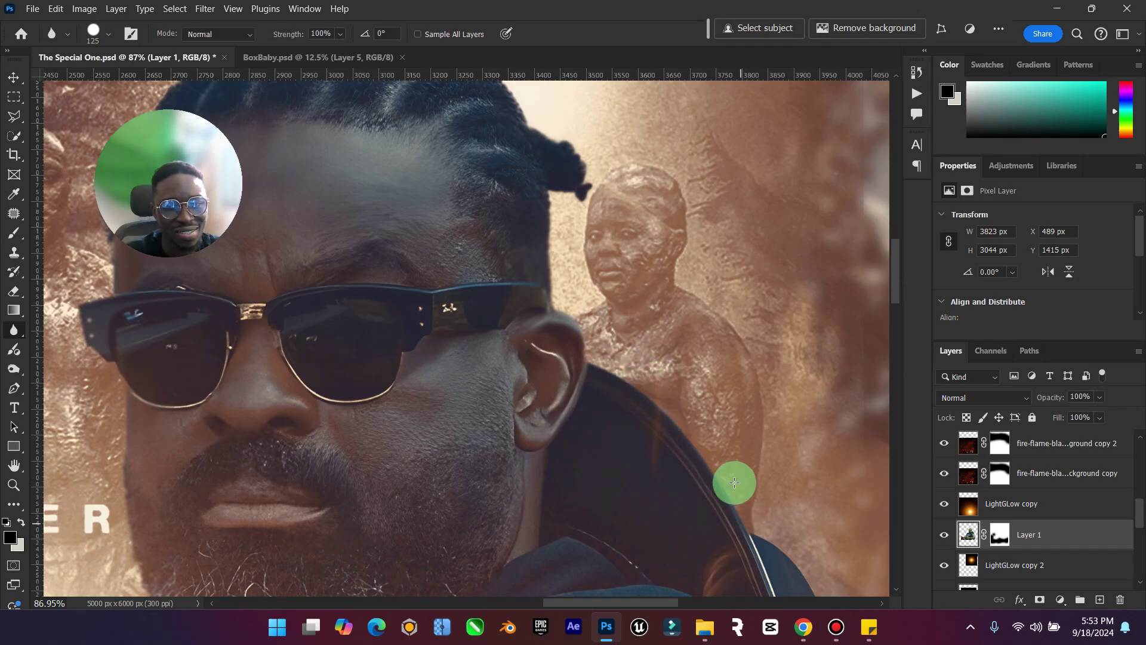
scroll(762, 548, down, 5)
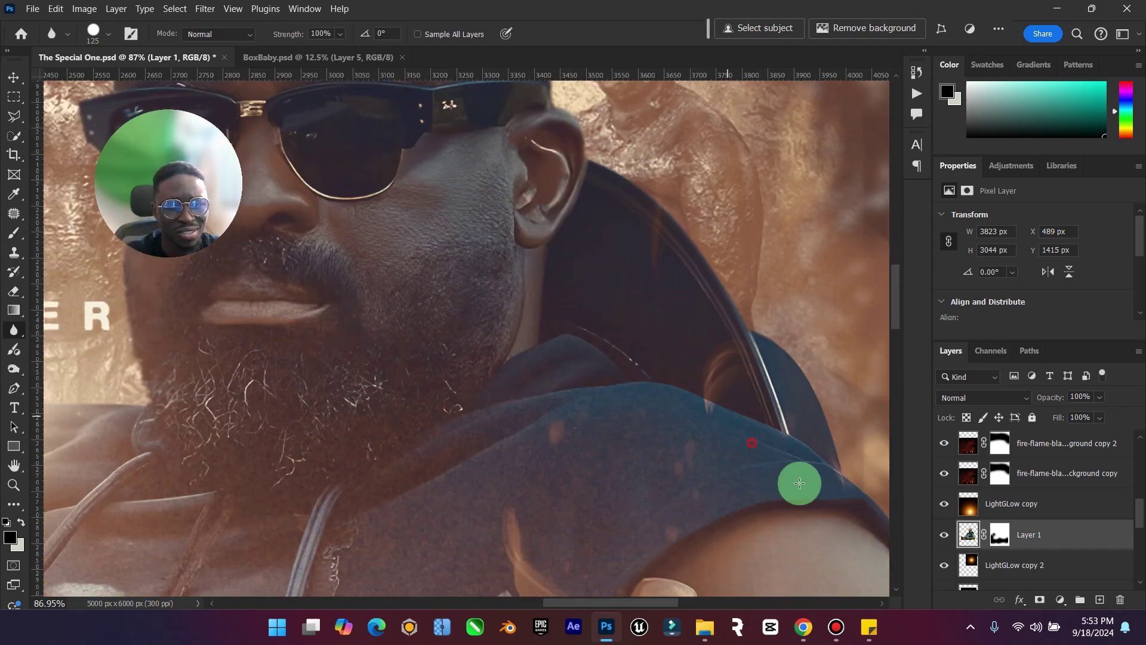
Blur the outer edge of the man's shoulder and bare arm down to the elbow.
drag(618, 603, 690, 586)
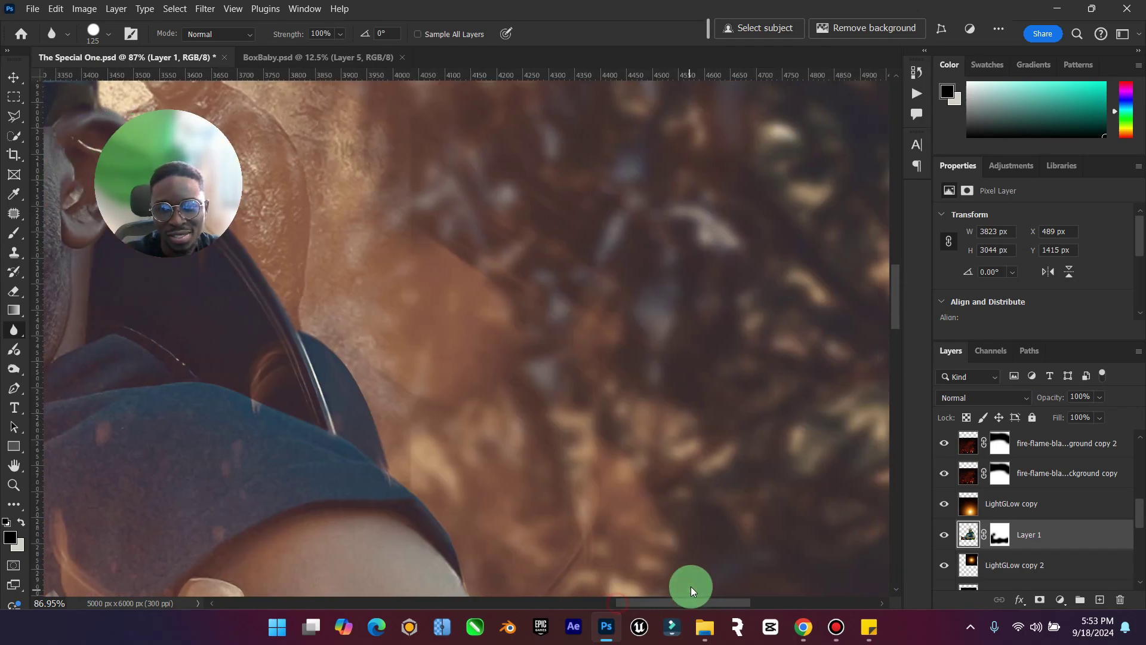
scroll(599, 384, down, 3)
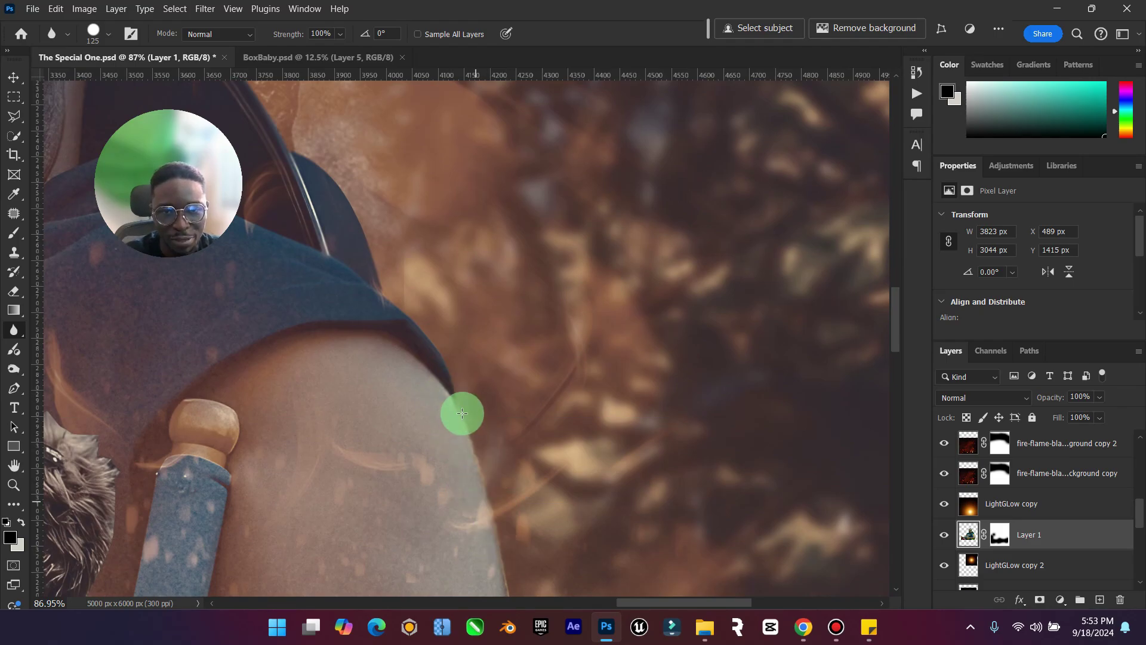
scroll(460, 418, down, 5)
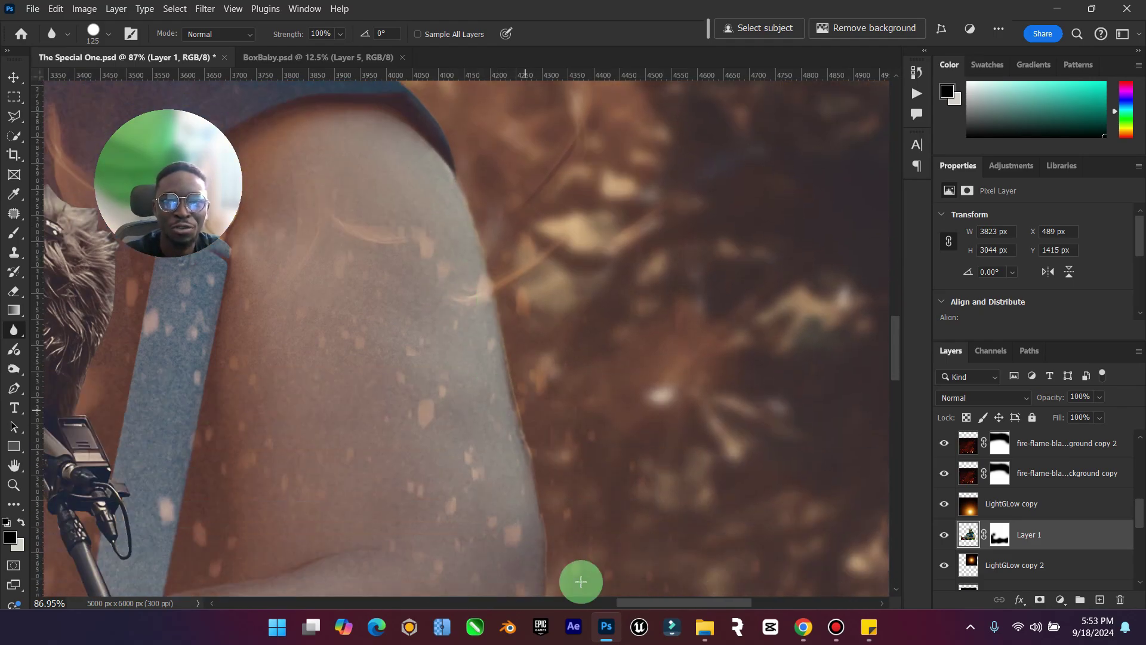
scroll(547, 425, down, 2)
scroll(538, 418, down, 4)
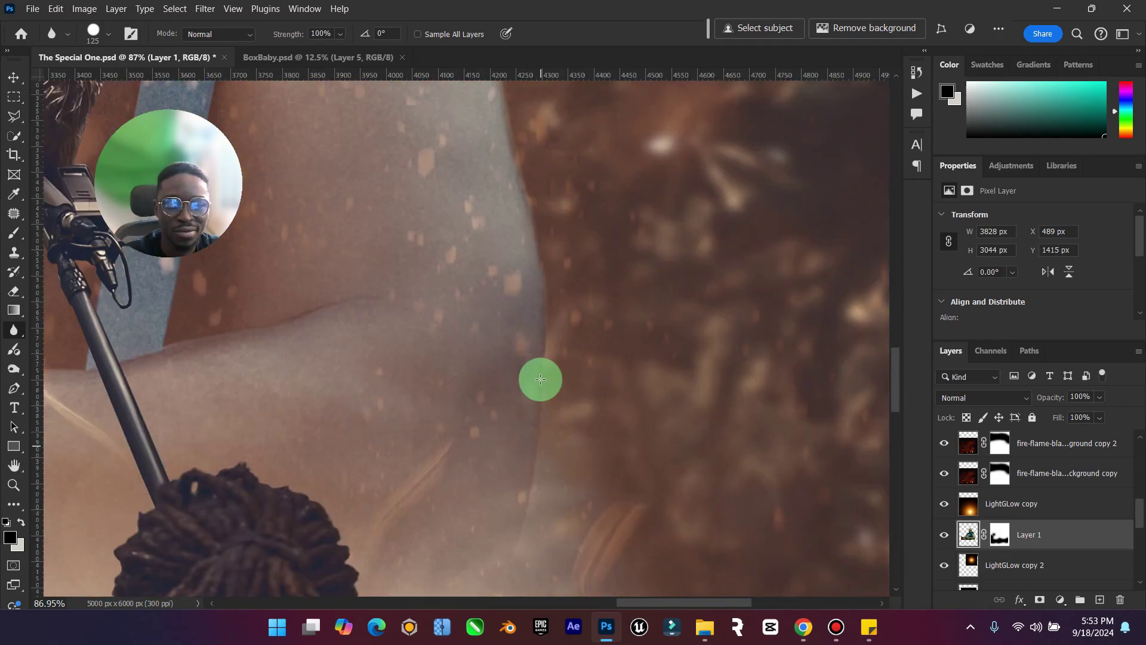
scroll(97, 503, down, 3)
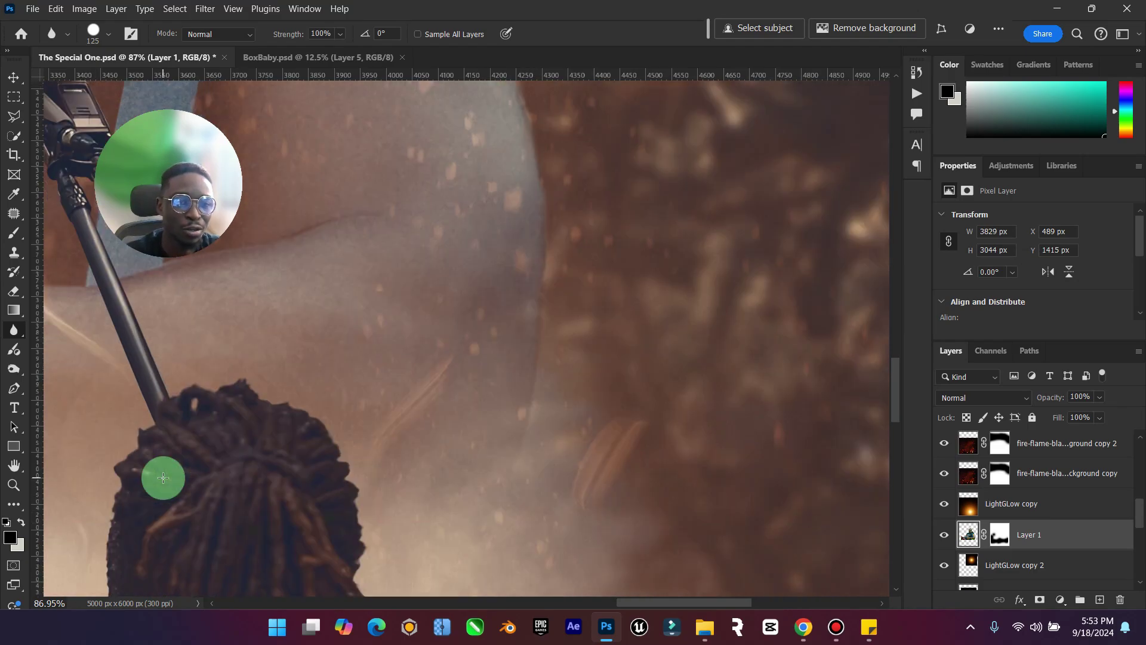
Select the Generative Fill copy layer and blur the edges of the dreadlocked crew member's hair.
scroll(1015, 537, up, 3)
scroll(1015, 539, up, 2)
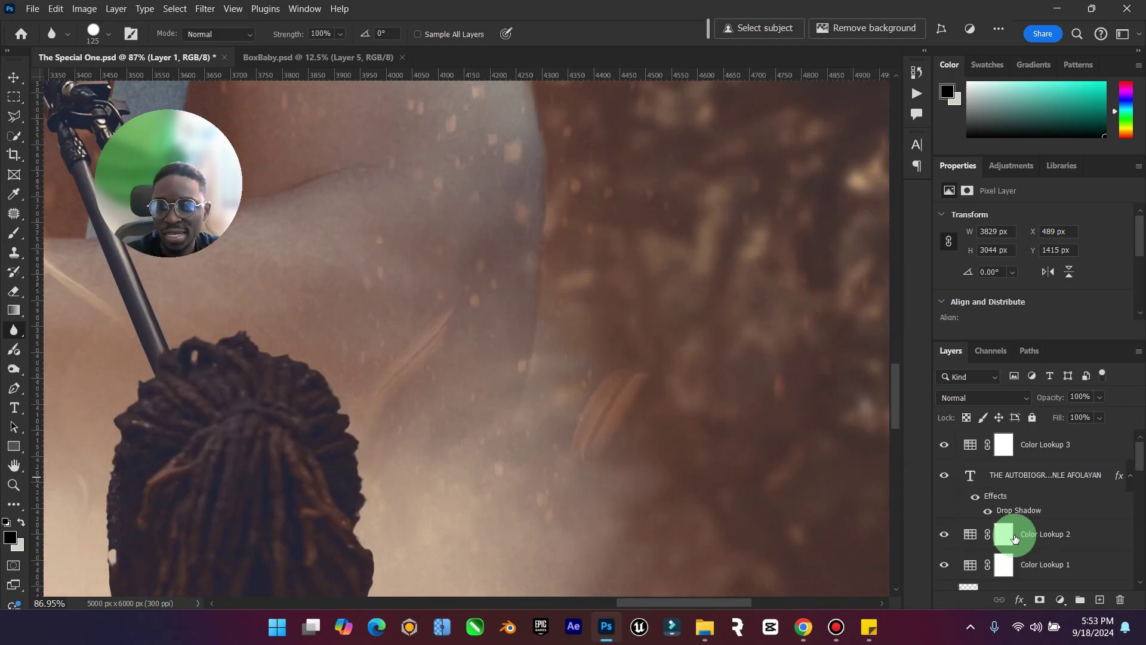
scroll(1017, 531, down, 5)
click(1017, 473)
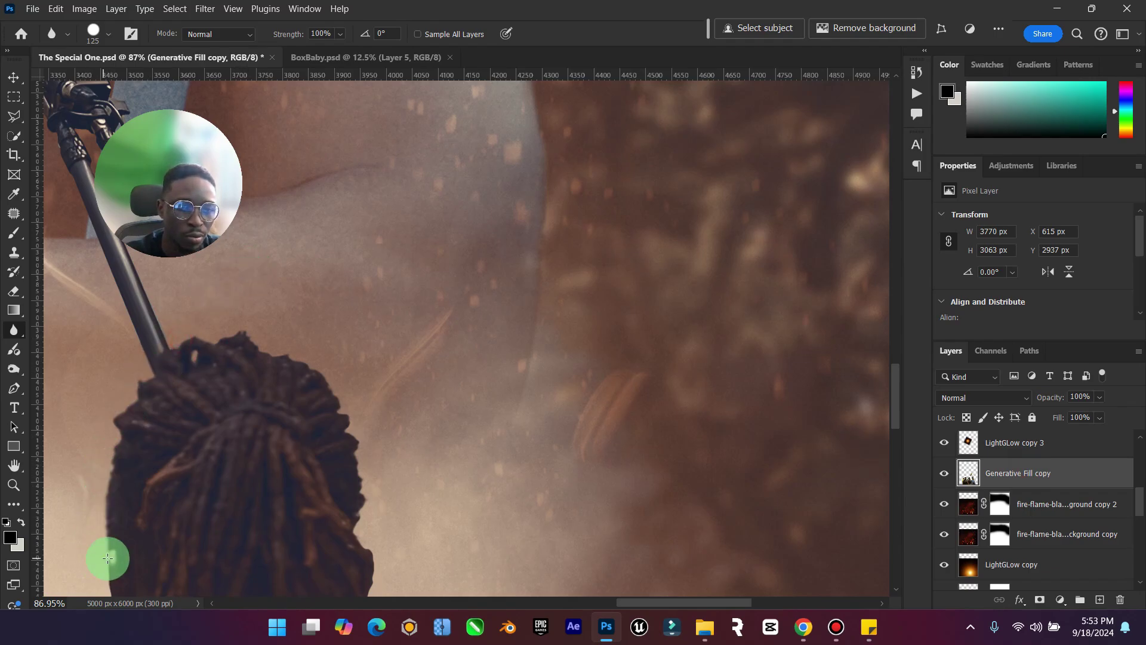
scroll(241, 340, up, 1)
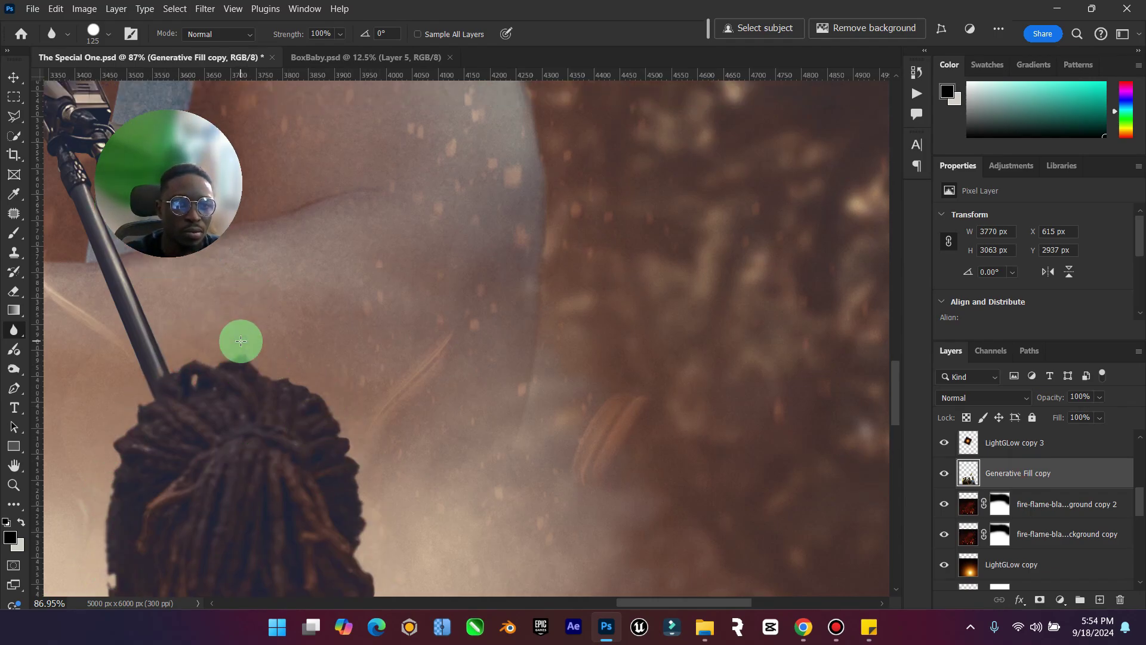
scroll(179, 370, up, 3)
Blur the edges of the furry boom microphone and its pole on the Generative Fill copy layer.
scroll(138, 383, up, 3)
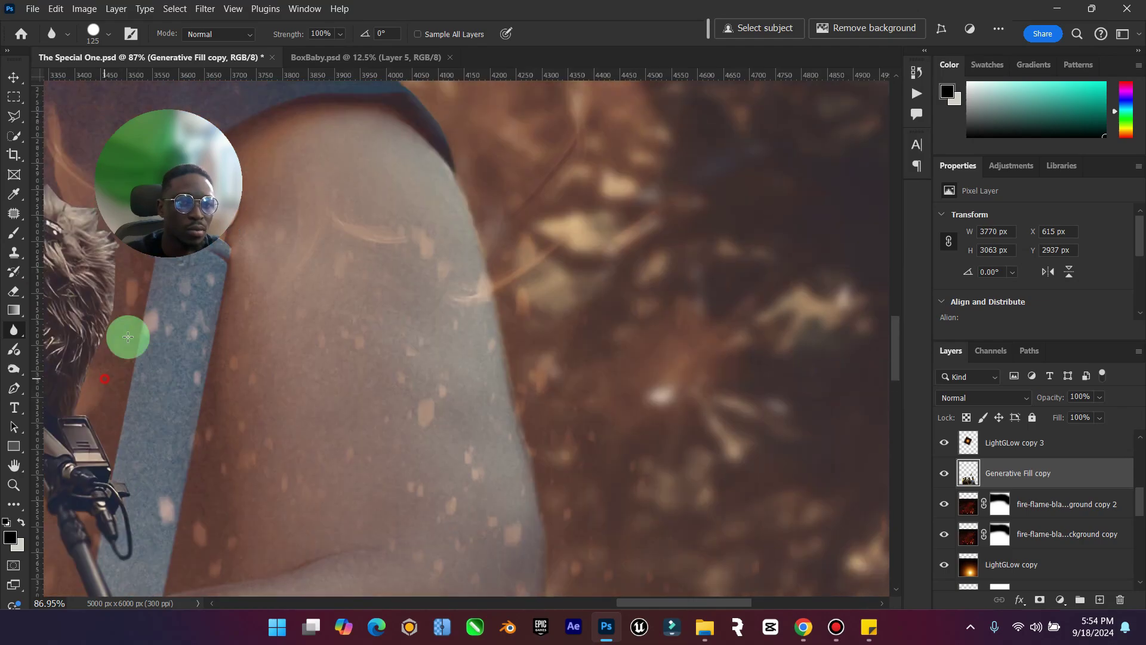
drag(210, 120, 917, 28)
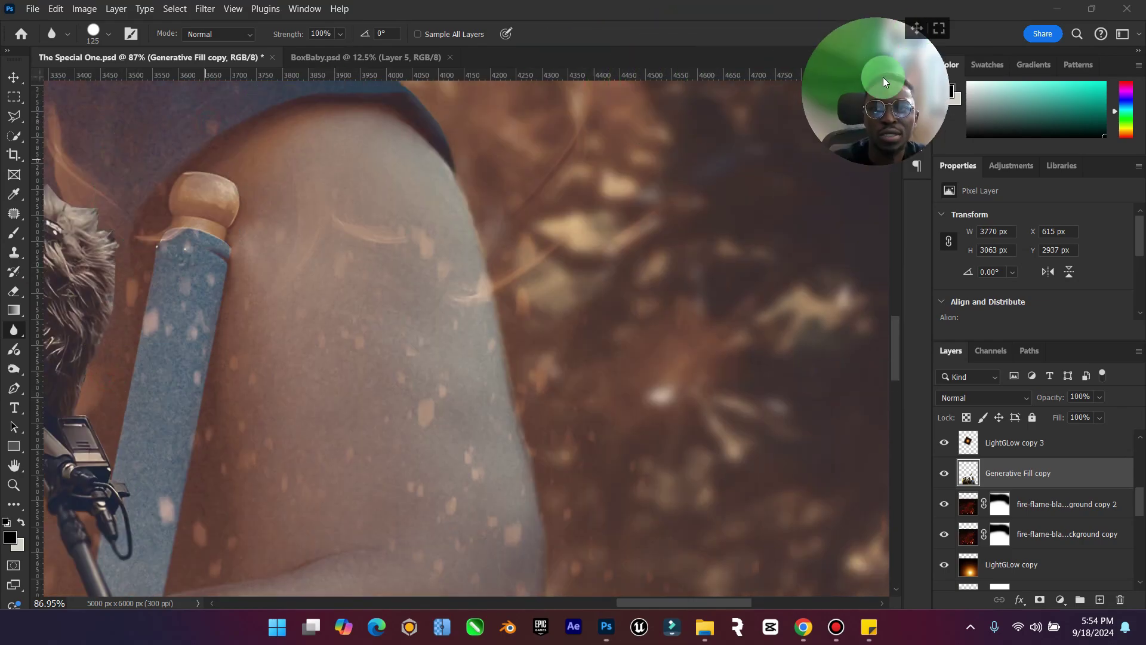
click(606, 627)
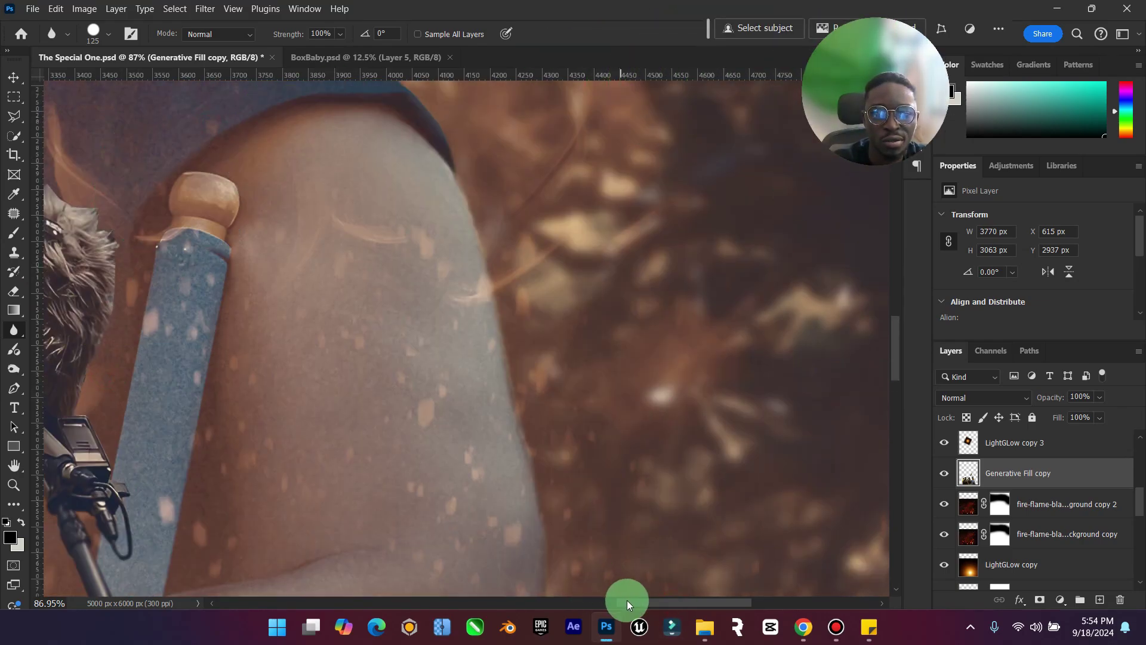
drag(627, 600, 562, 598)
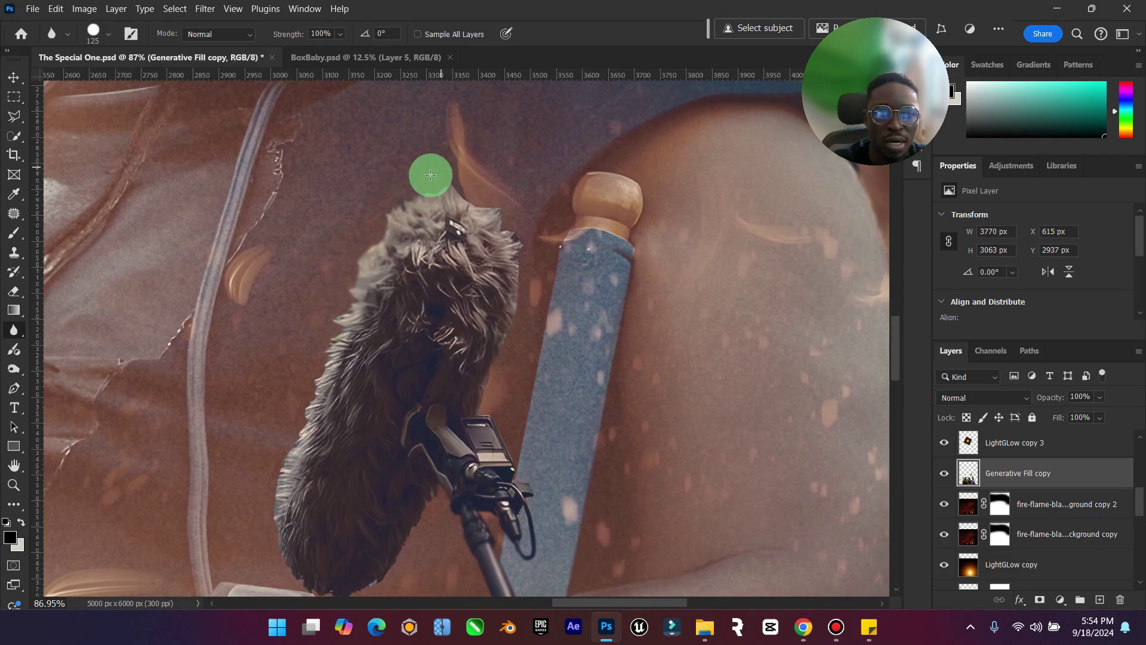
scroll(368, 279, down, 5)
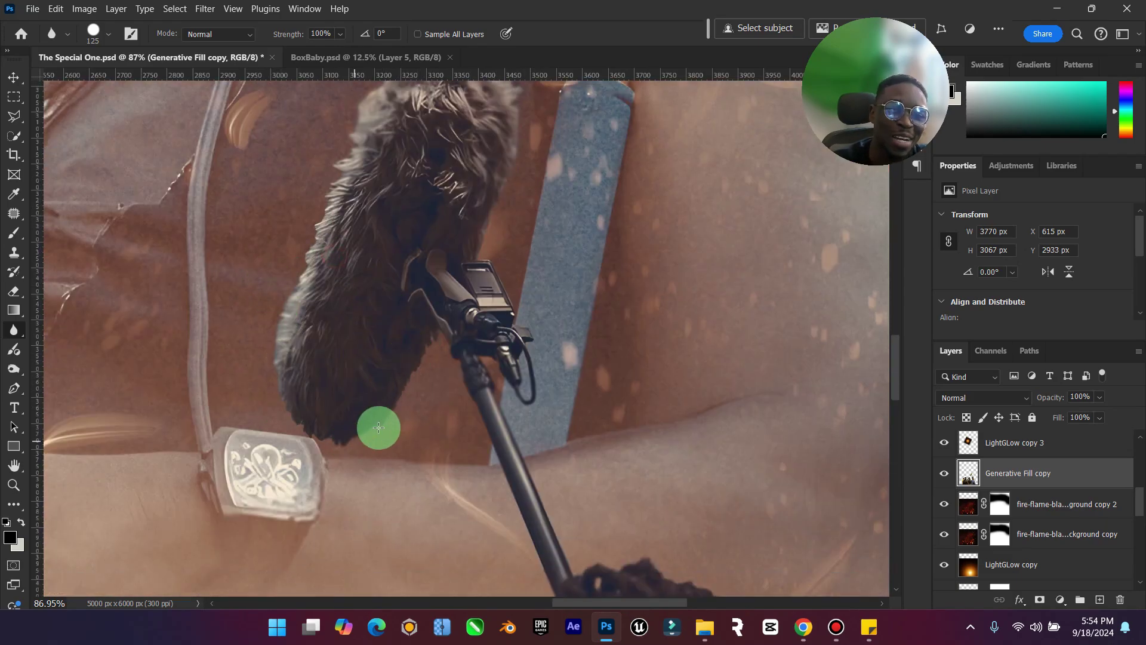
scroll(378, 426, down, 4)
scroll(558, 516, down, 5)
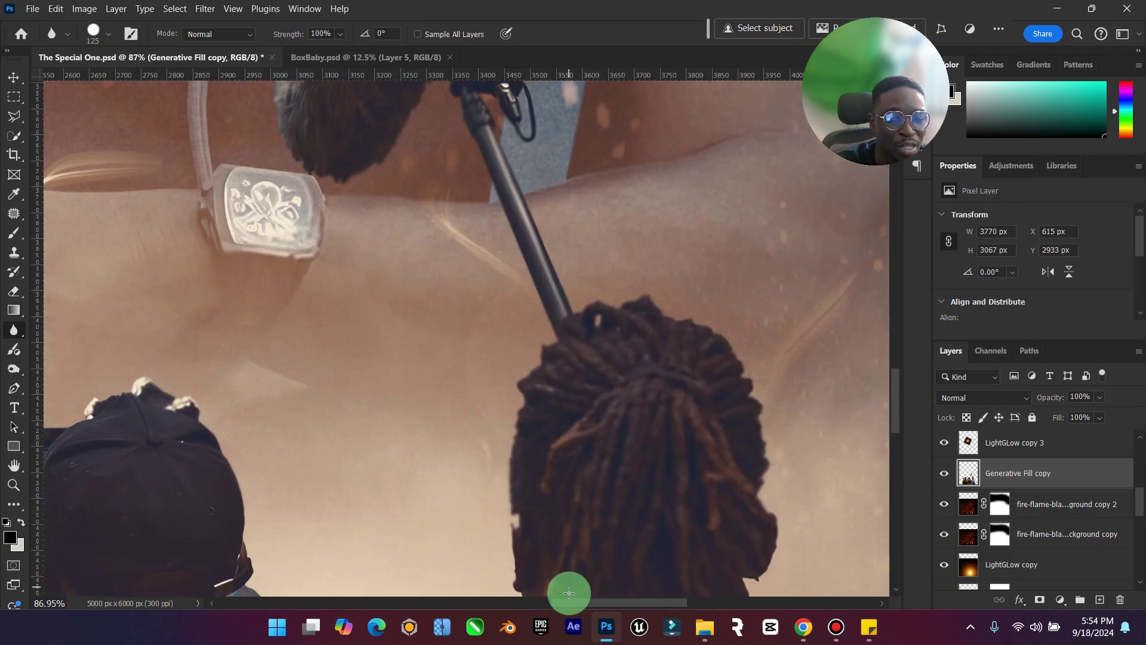
Blur the edges of the capped camera operator, the camera monitor and the camera on the Generative Fill copy layer.
scroll(519, 567, left, 10)
scroll(489, 454, down, 3)
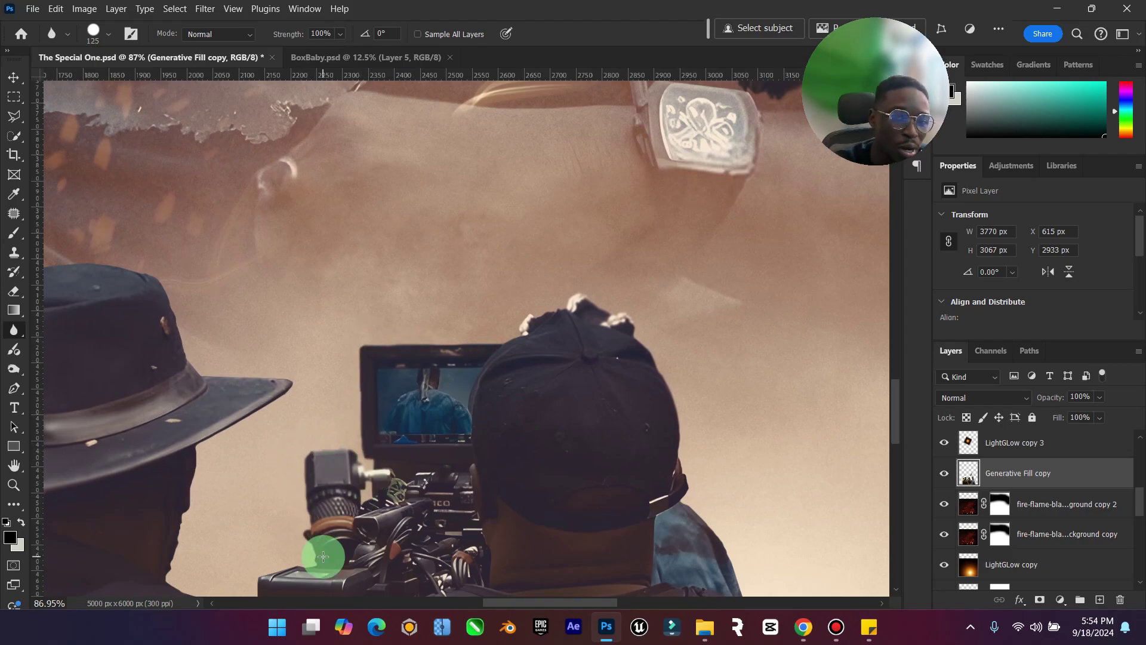
scroll(236, 584, down, 2)
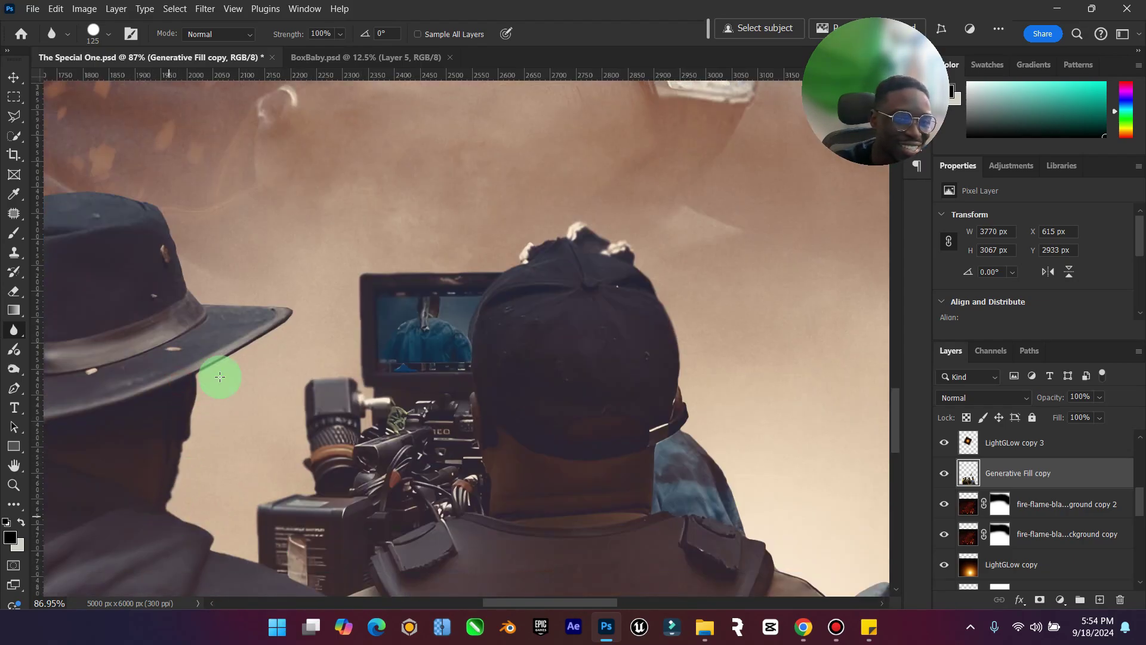
scroll(629, 460, down, 2)
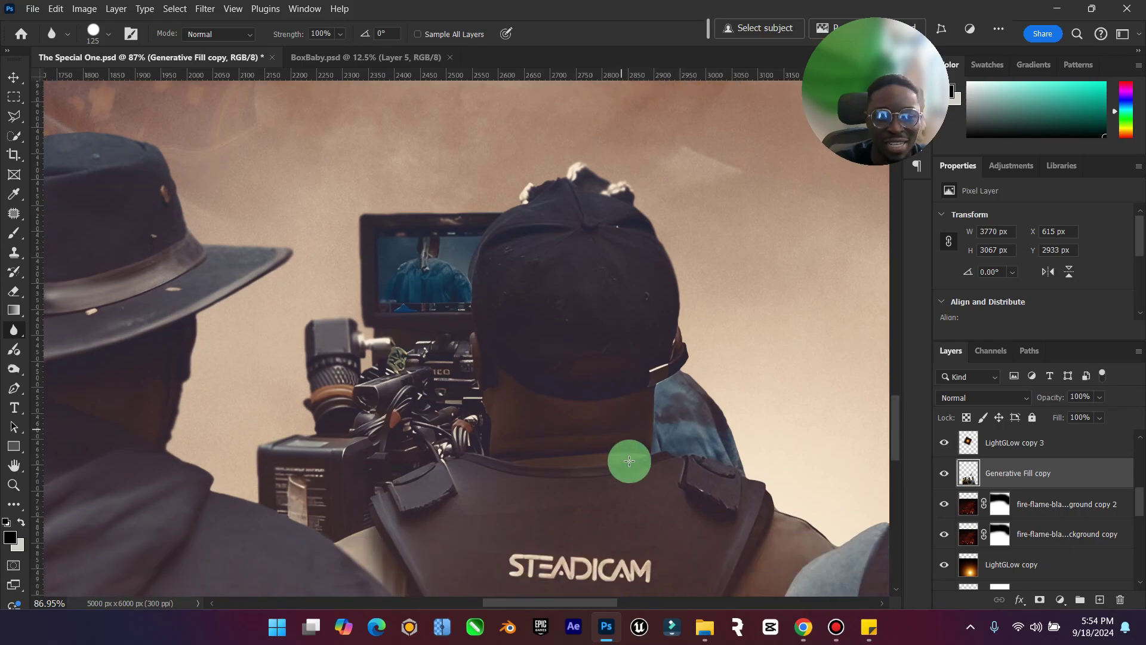
Blur the edges of the wide-brimmed hat and the head of the crew member with the hair bun.
drag(582, 602, 512, 602)
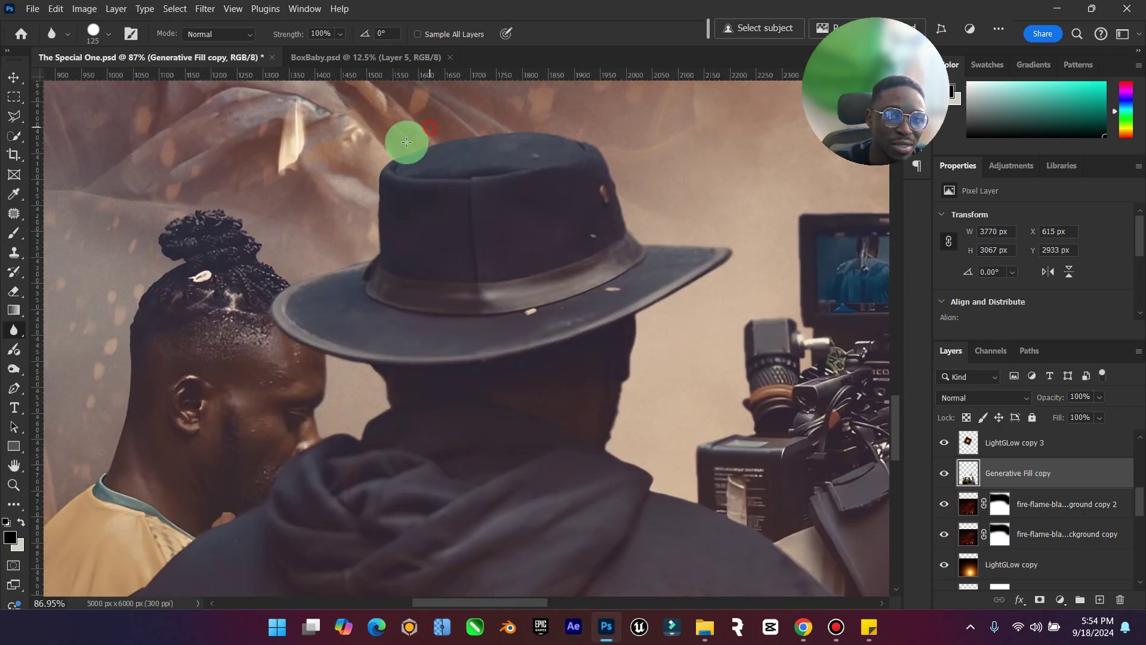
click(261, 222)
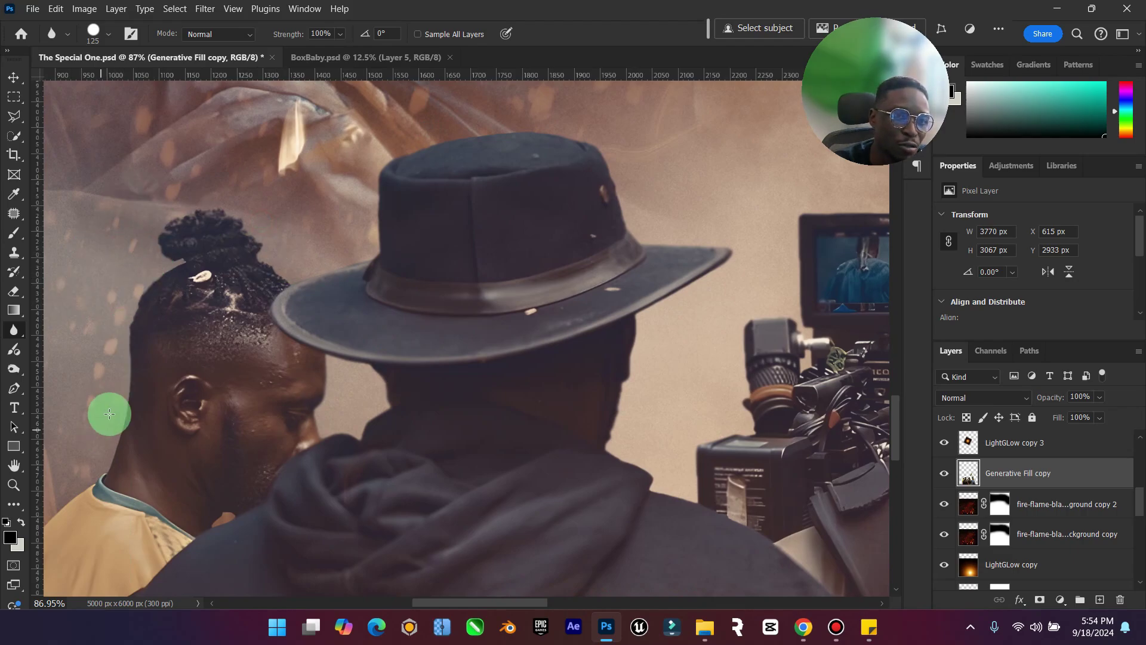
scroll(250, 429, down, 3)
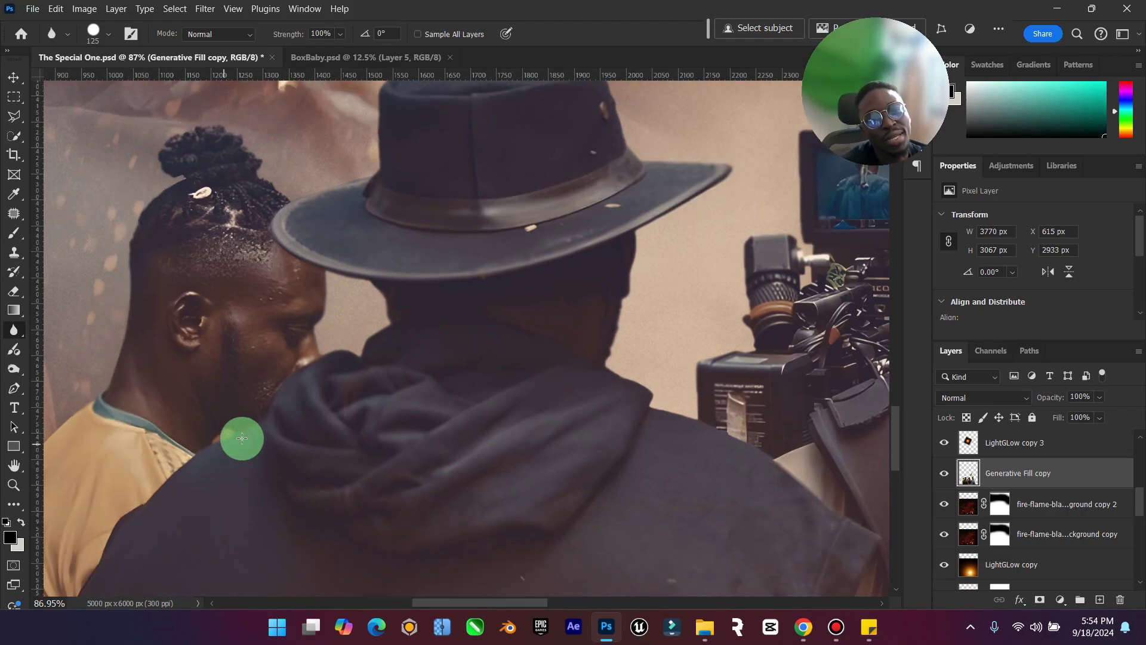
Blur the outer edge of the yellow-shirted crew member from the shoulder down to the trousers.
drag(490, 603, 407, 602)
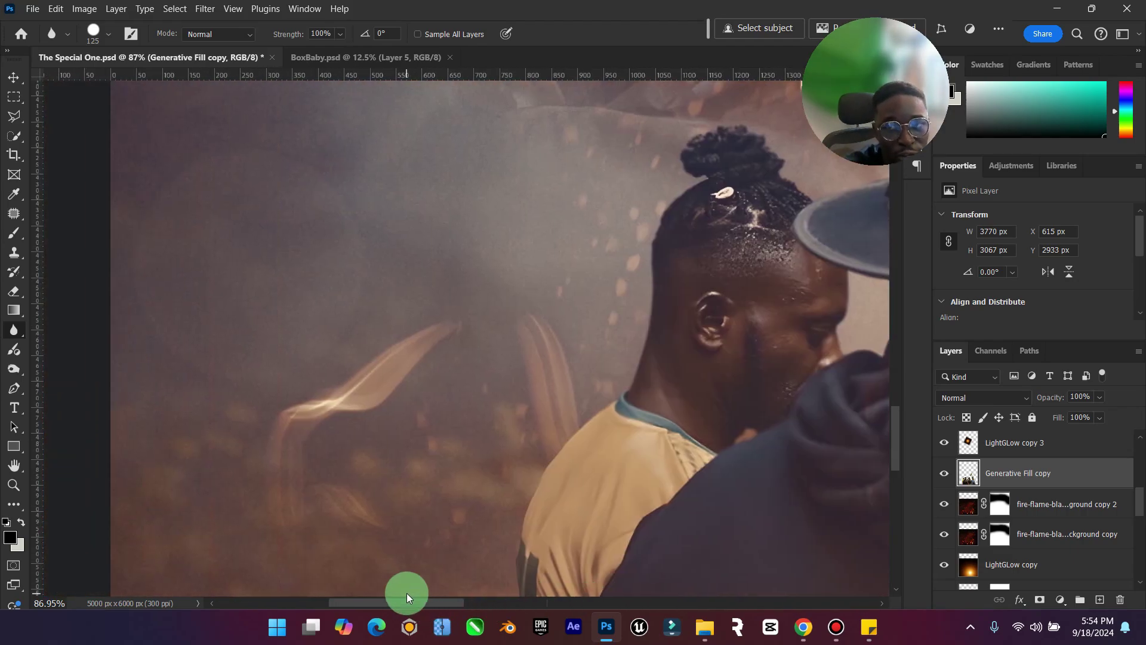
scroll(494, 477, down, 5)
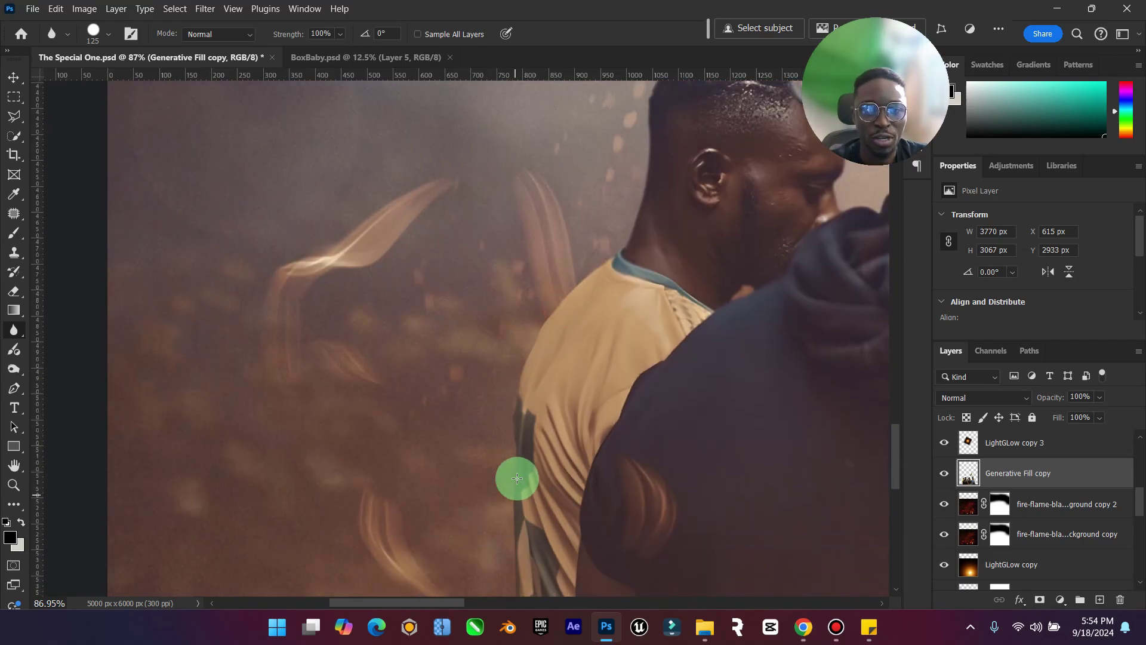
scroll(514, 476, down, 5)
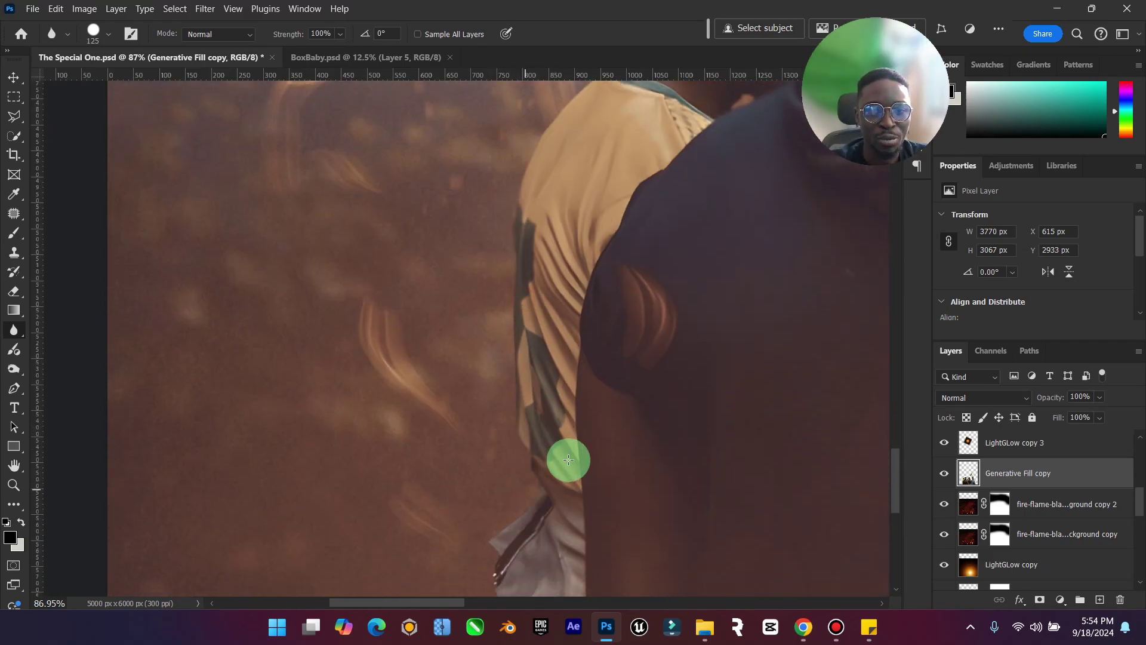
scroll(535, 506, down, 5)
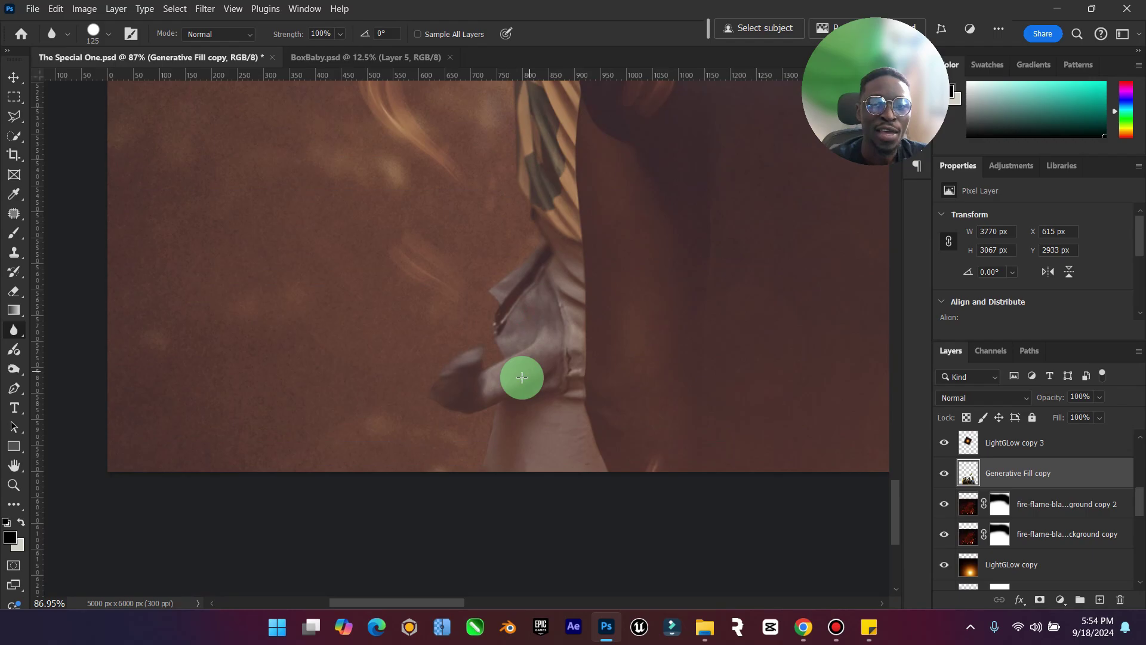
Blur the edges of the blue-shirted crew member's sleeve, shoulders and neck, and the camera operator's adjacent shoulder.
drag(448, 602, 697, 565)
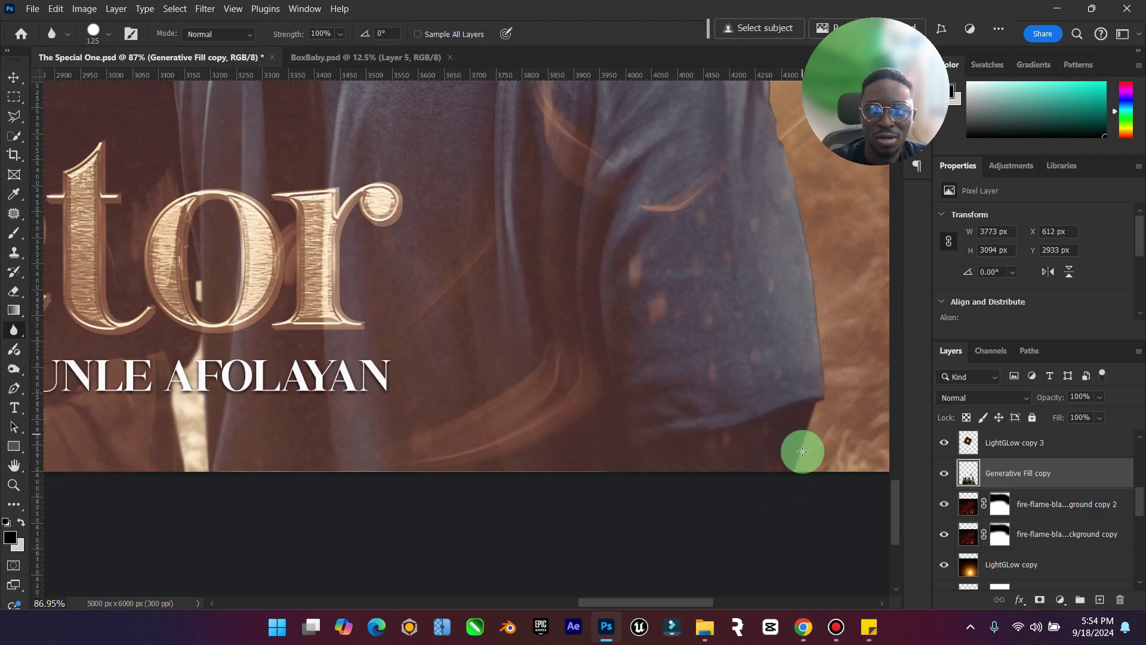
scroll(802, 451, up, 2)
scroll(806, 445, up, 1)
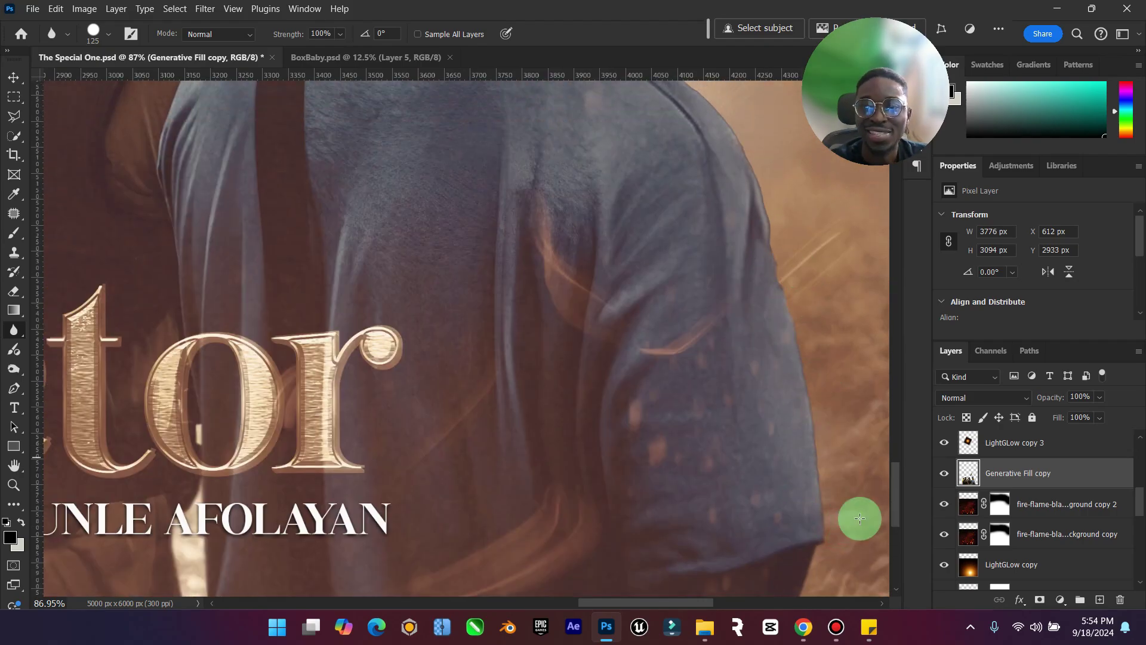
scroll(793, 299, up, 4)
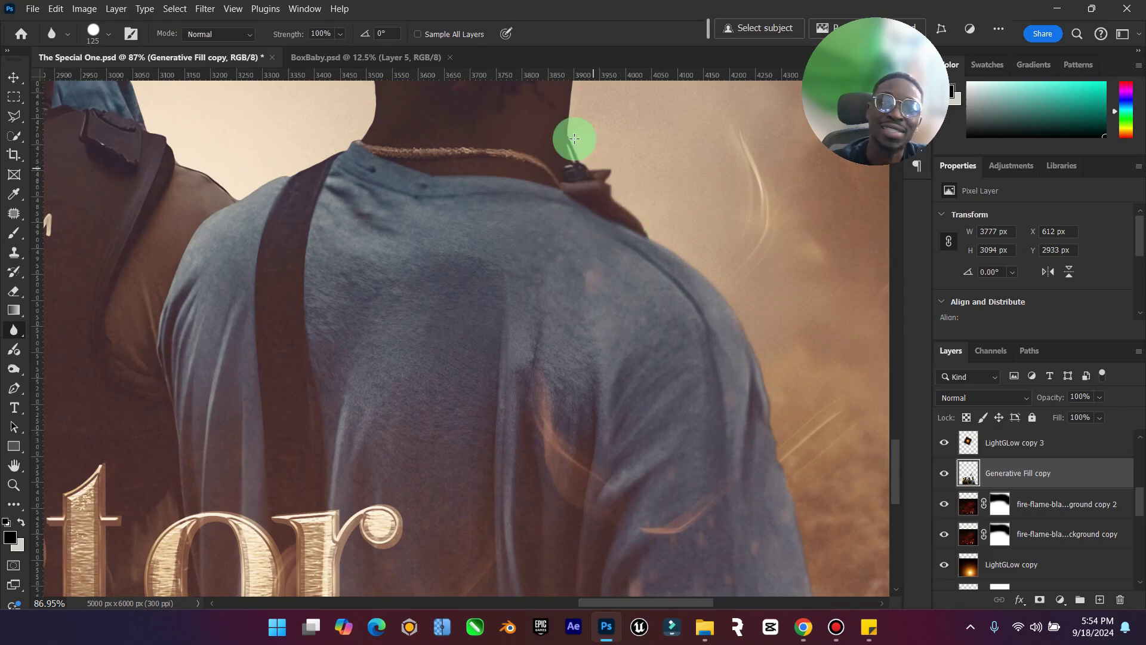
scroll(632, 225, up, 3)
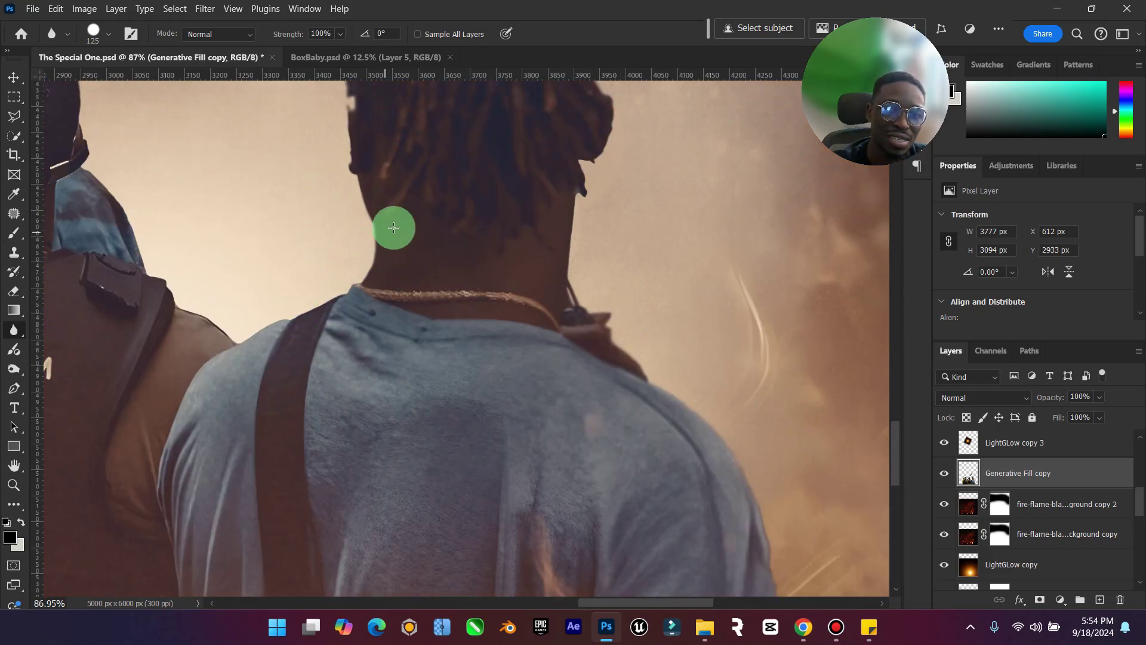
mouse_move(394, 227)
mouse_down()
mouse_move(256, 340)
mouse_move(192, 305)
mouse_up()
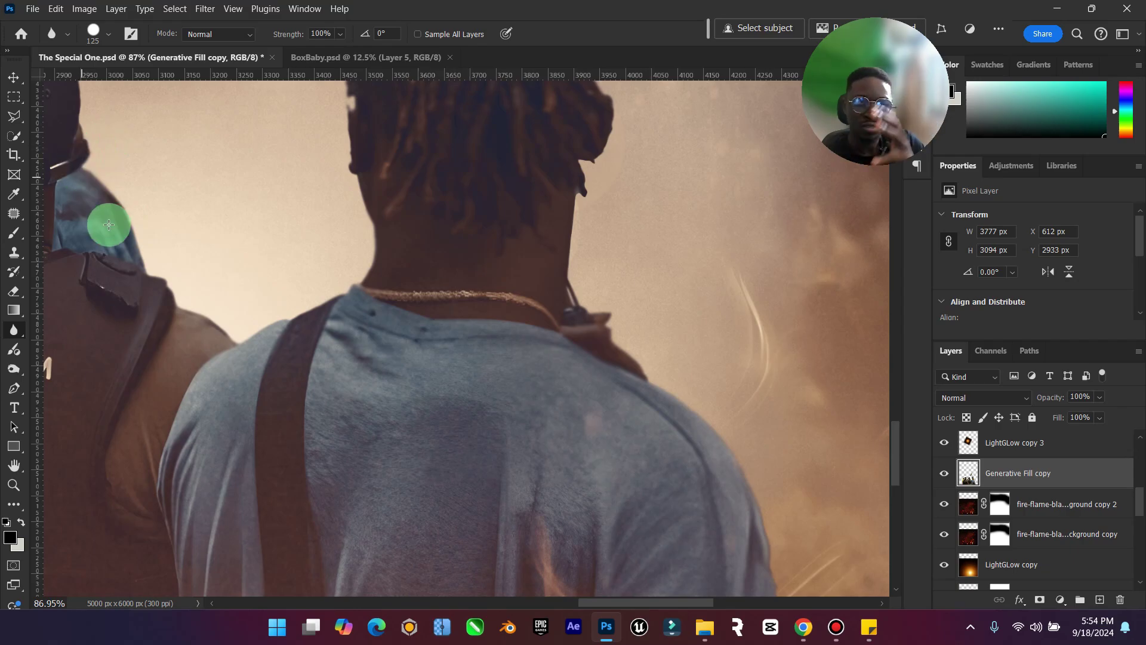
Fit the whole poster in view and save the document.
double_click(14, 464)
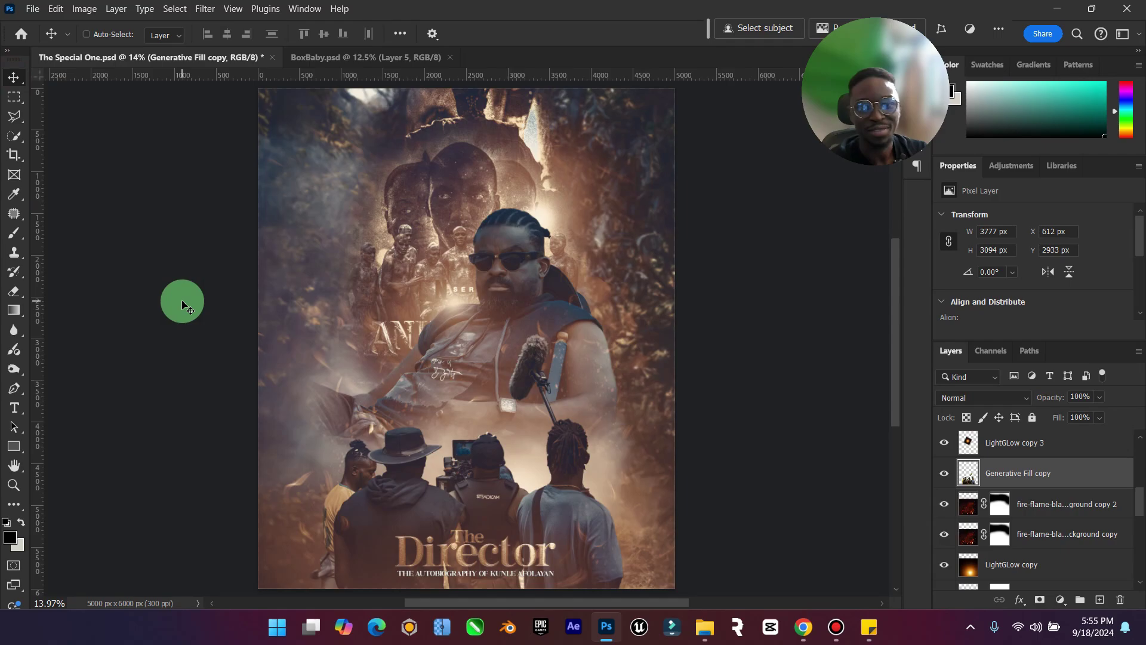
key(ctrl+s)
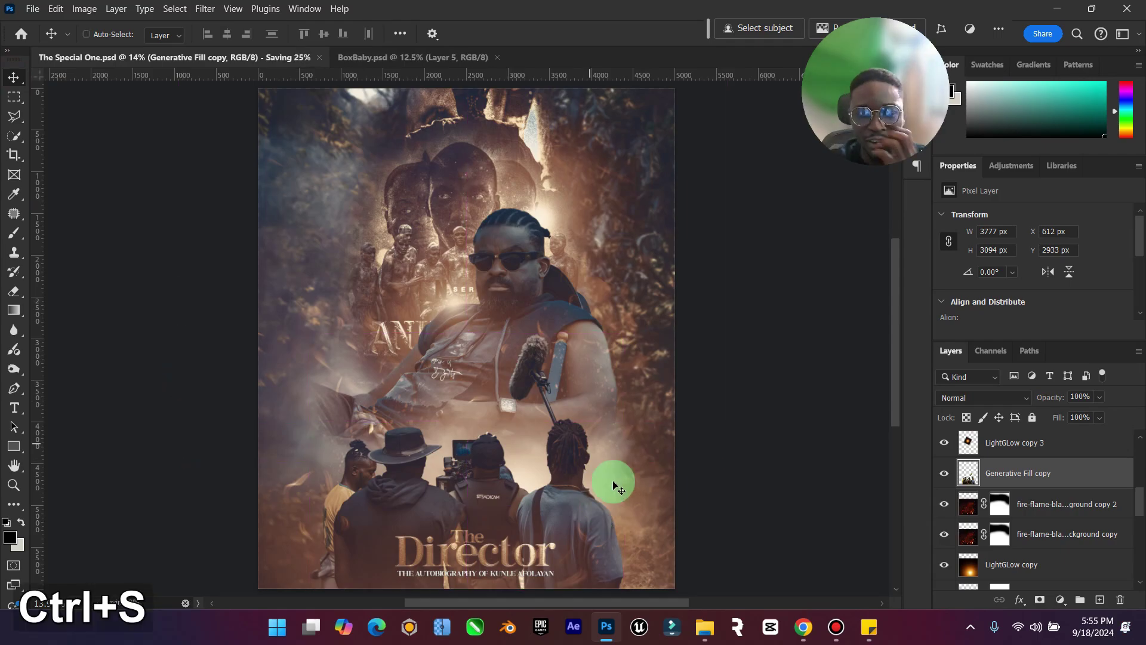
Add a new layer above Generative Fill copy, clip it to that layer and name it Light.
click(1098, 602)
click(1033, 472)
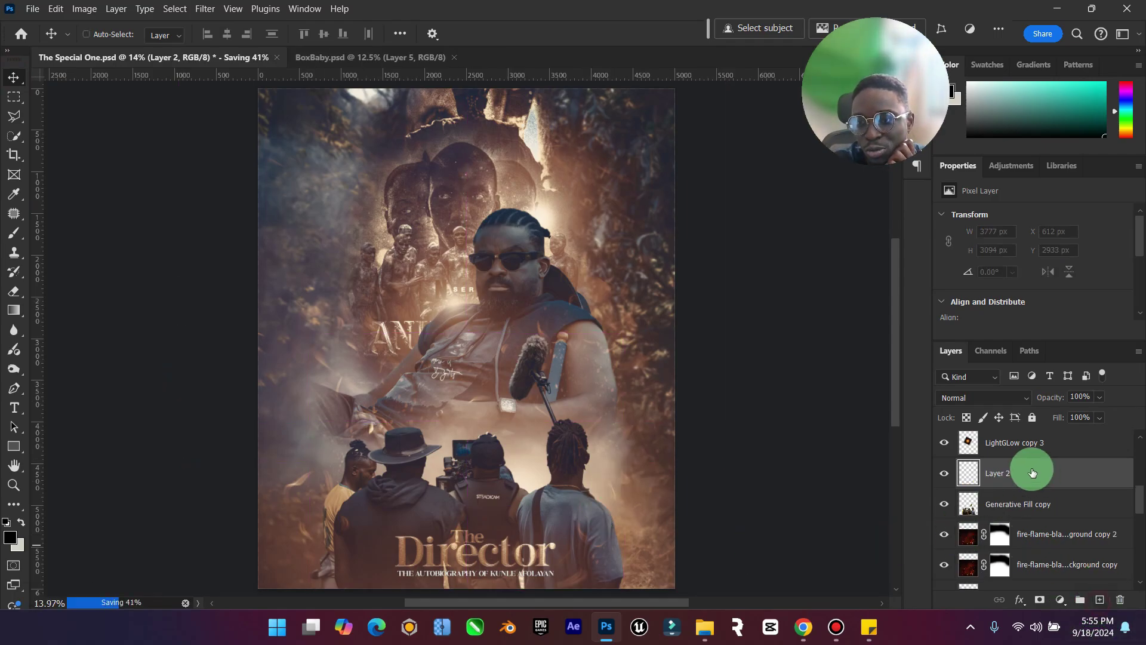
right_click(1018, 478)
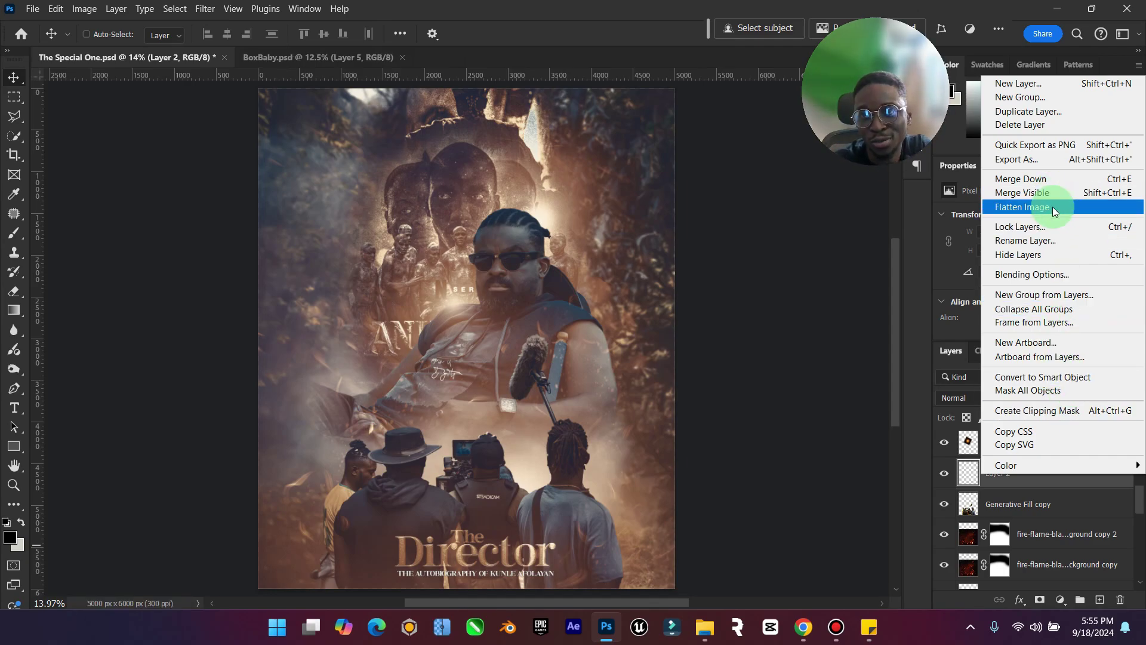
click(1069, 418)
double_click(1015, 472)
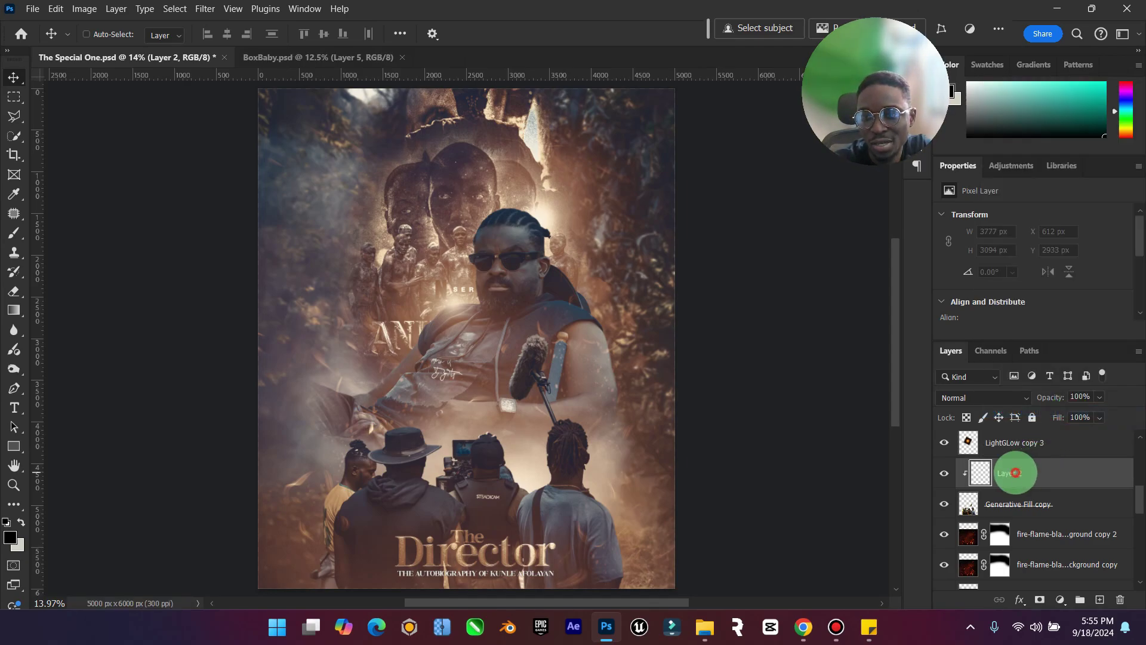
key(Caps_Lock)
text(Light)
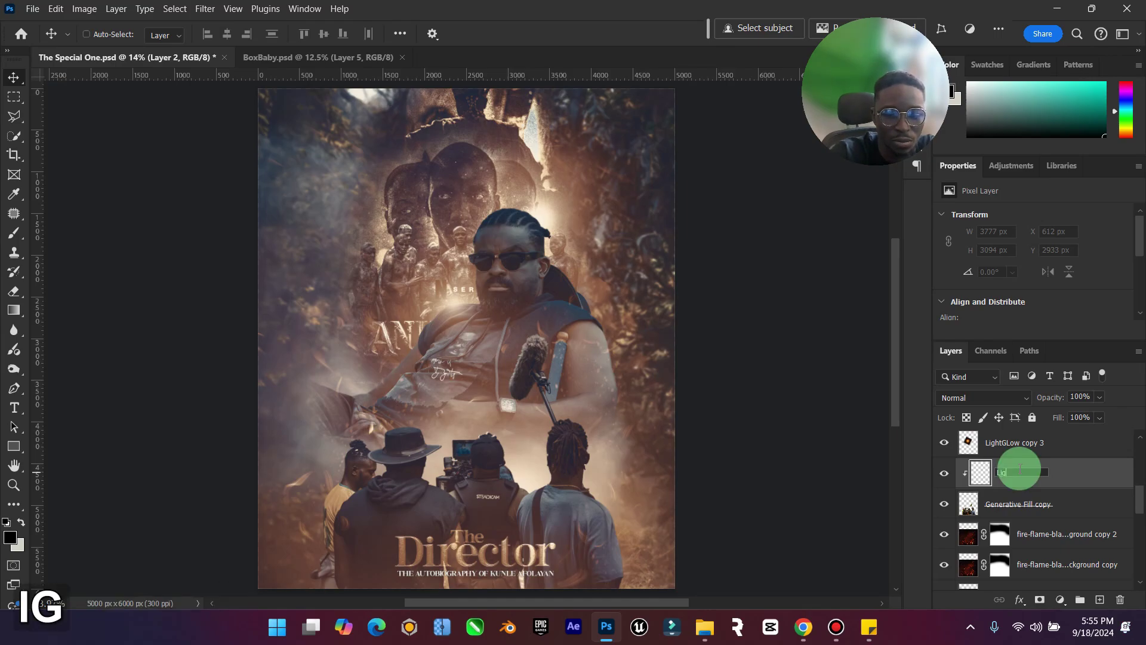
key(Return)
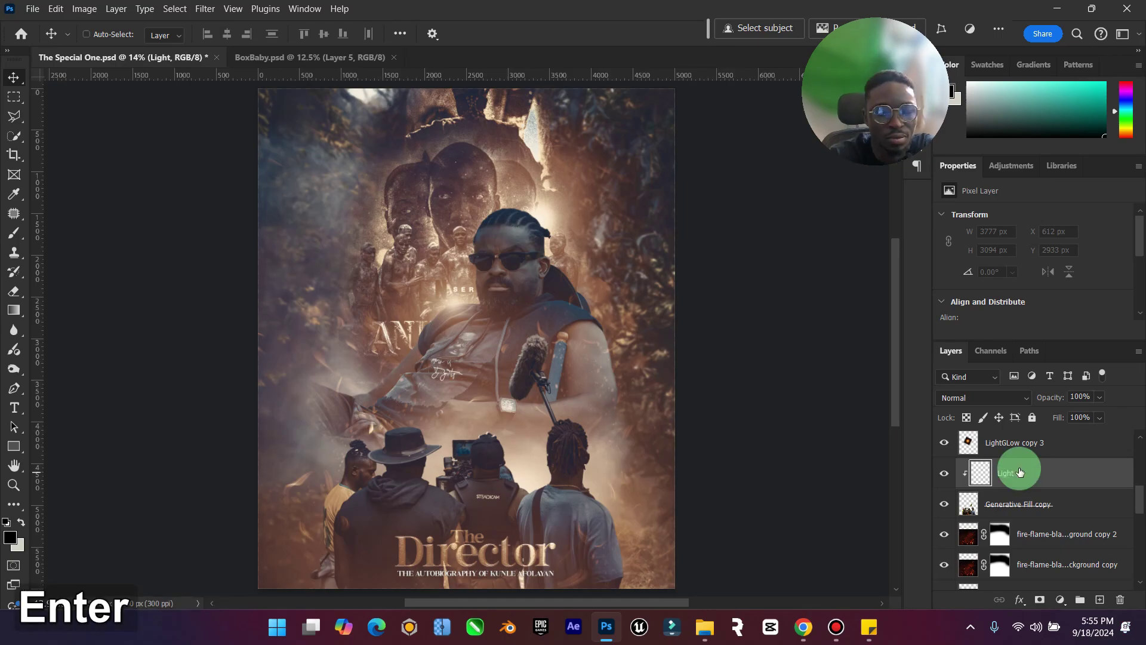
Paint rim light with a white 200-pixel soft brush along the bun-haired man, the hat-wearing man, the camera monitor and the cap.
click(13, 523)
click(14, 232)
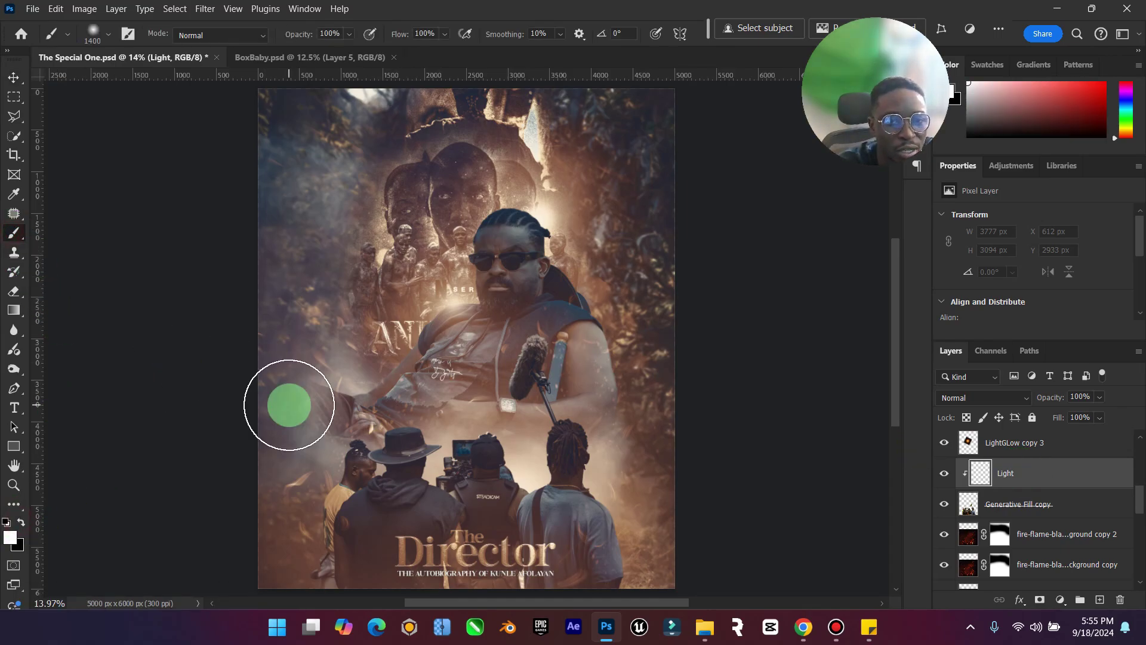
key(bracketleft)
key(bracketleft)
key(bracketleft)
key(bracketleft)
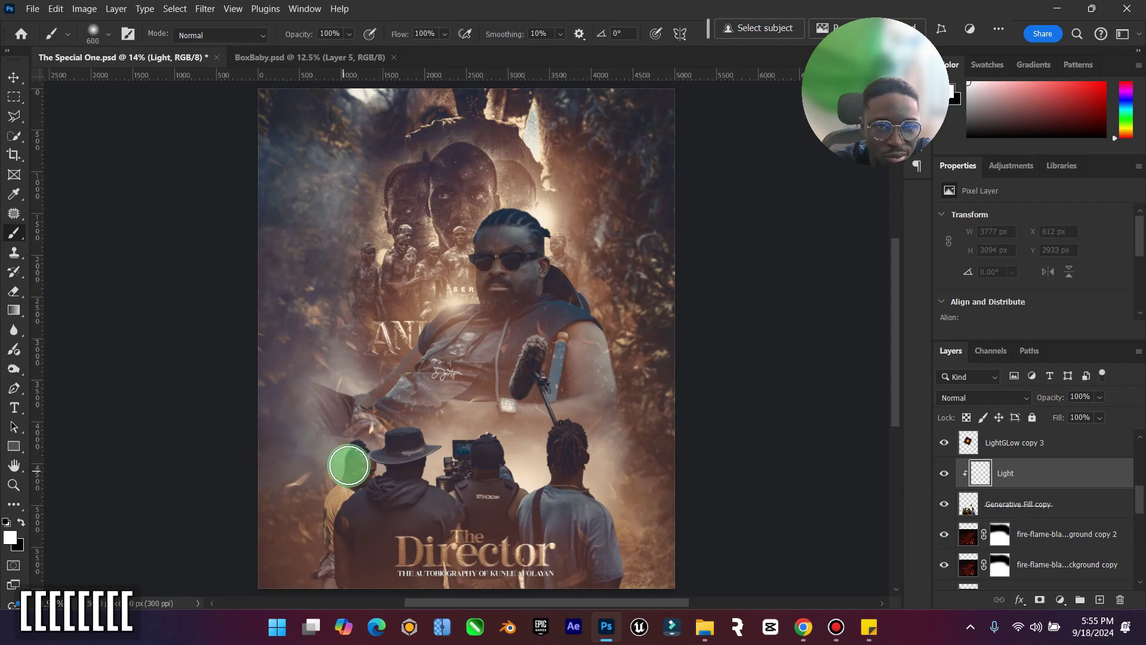
click(13, 484)
click(352, 561)
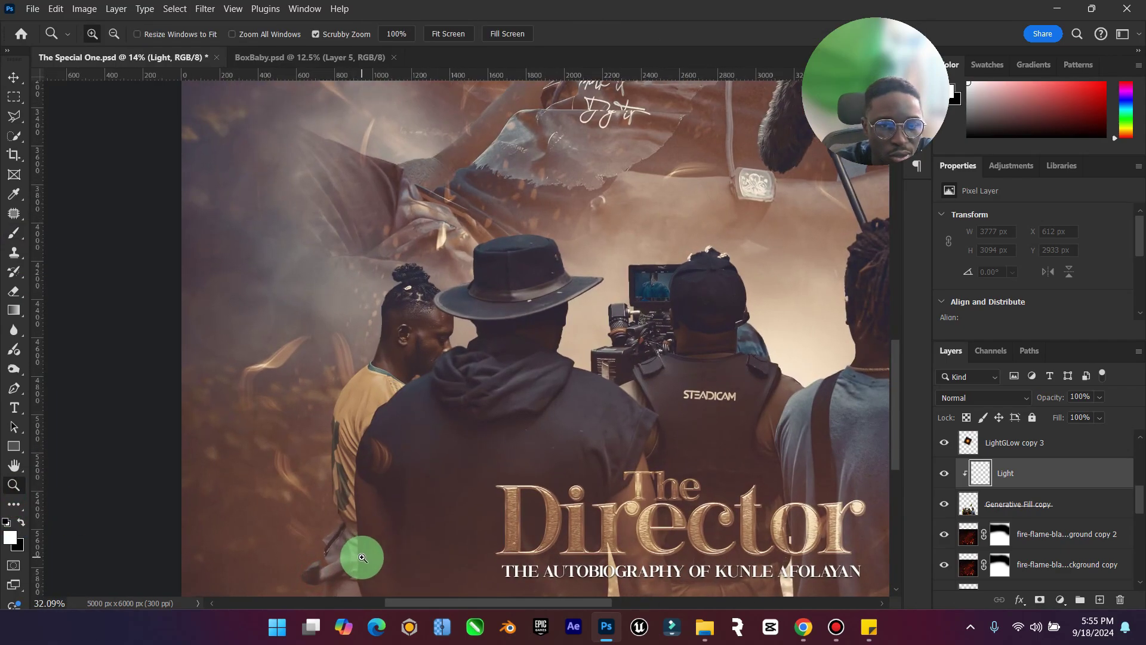
scroll(17, 173, up, 2)
click(14, 232)
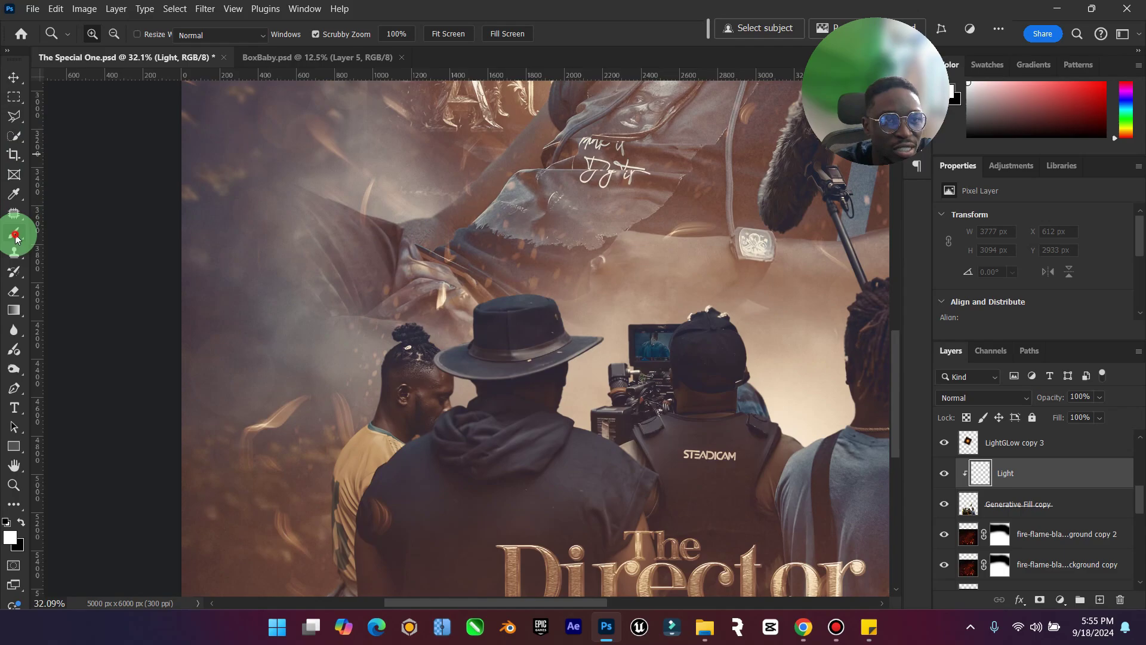
key(bracketleft)
key(bracketleft)
key(bracketleft)
key(bracketleft)
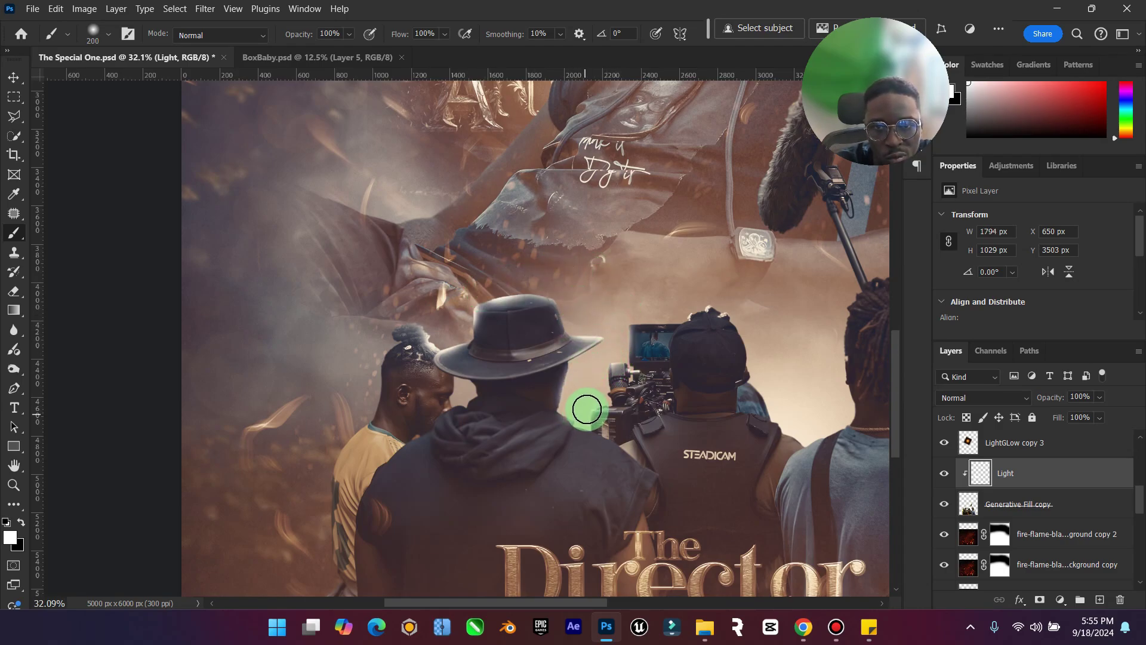
click(642, 321)
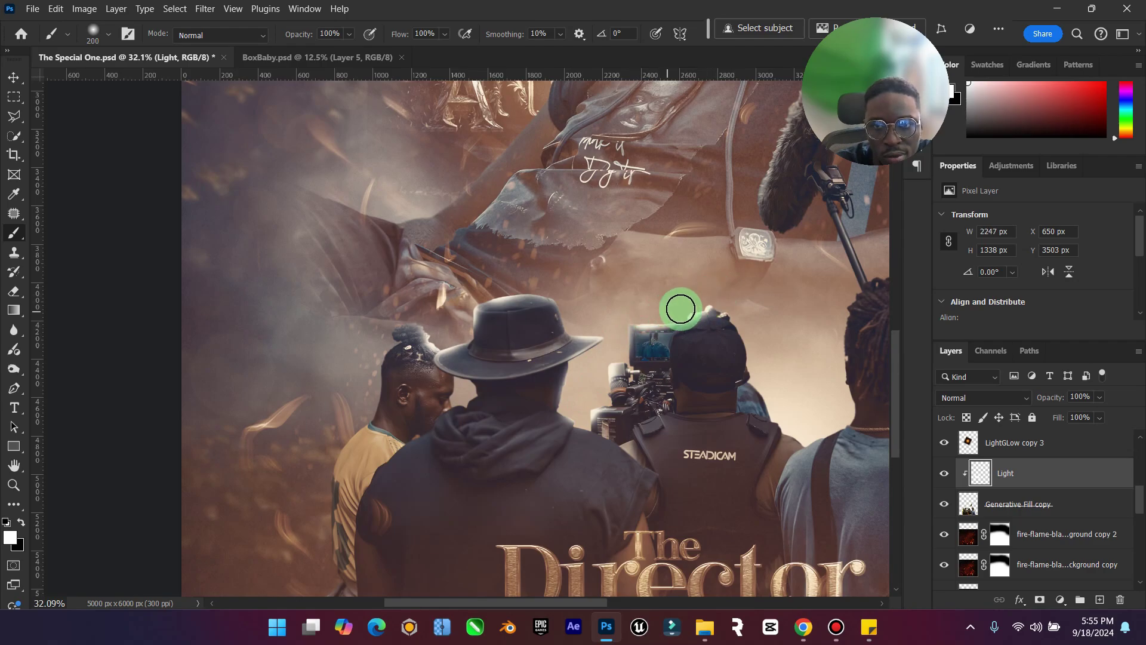
click(722, 303)
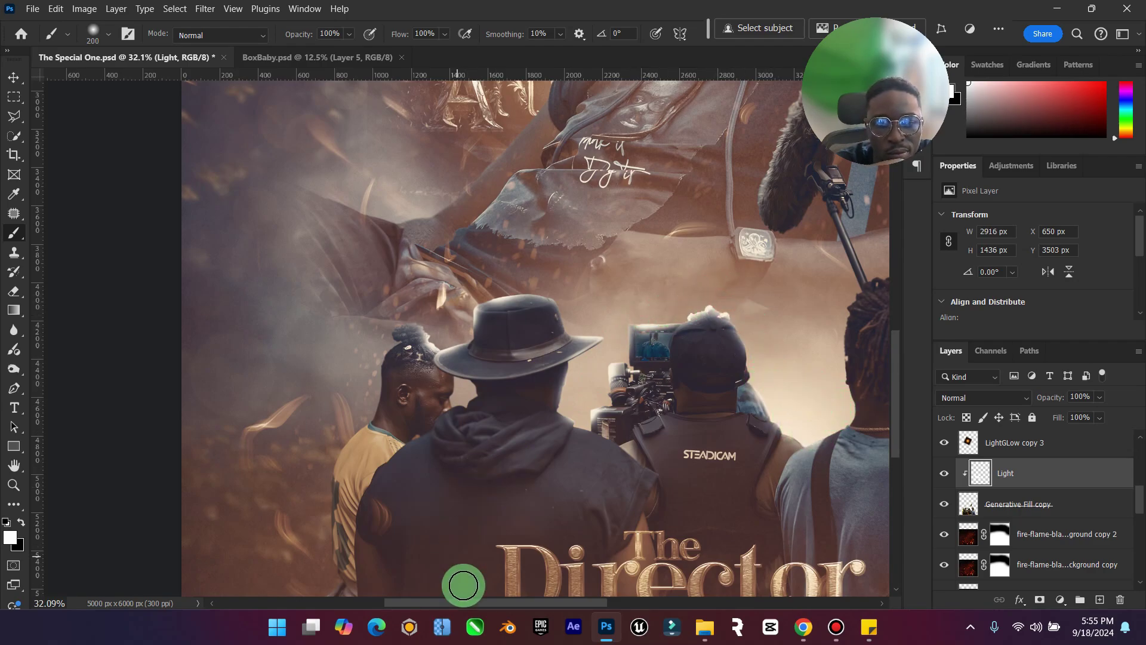
Paint white rim light on the near side of the dreadlocked crew member's head and over the furry boom microphone.
drag(521, 606, 563, 605)
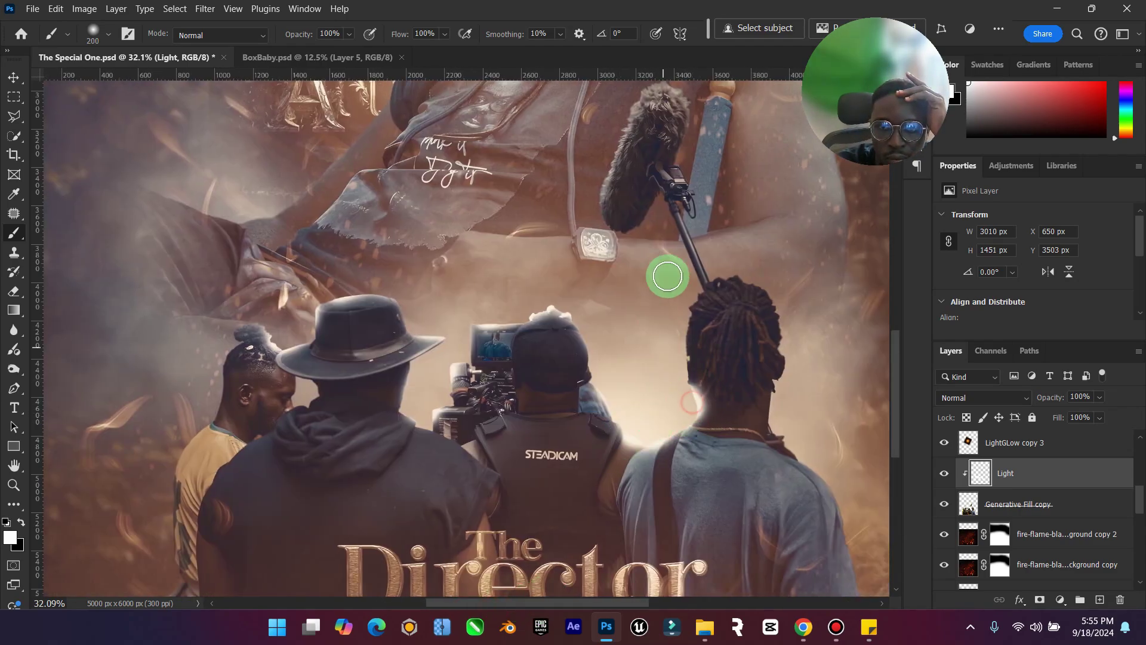
mouse_move(671, 322)
mouse_down()
mouse_move(685, 277)
mouse_move(659, 212)
mouse_move(635, 256)
mouse_move(578, 205)
mouse_up()
scroll(577, 225, up, 2)
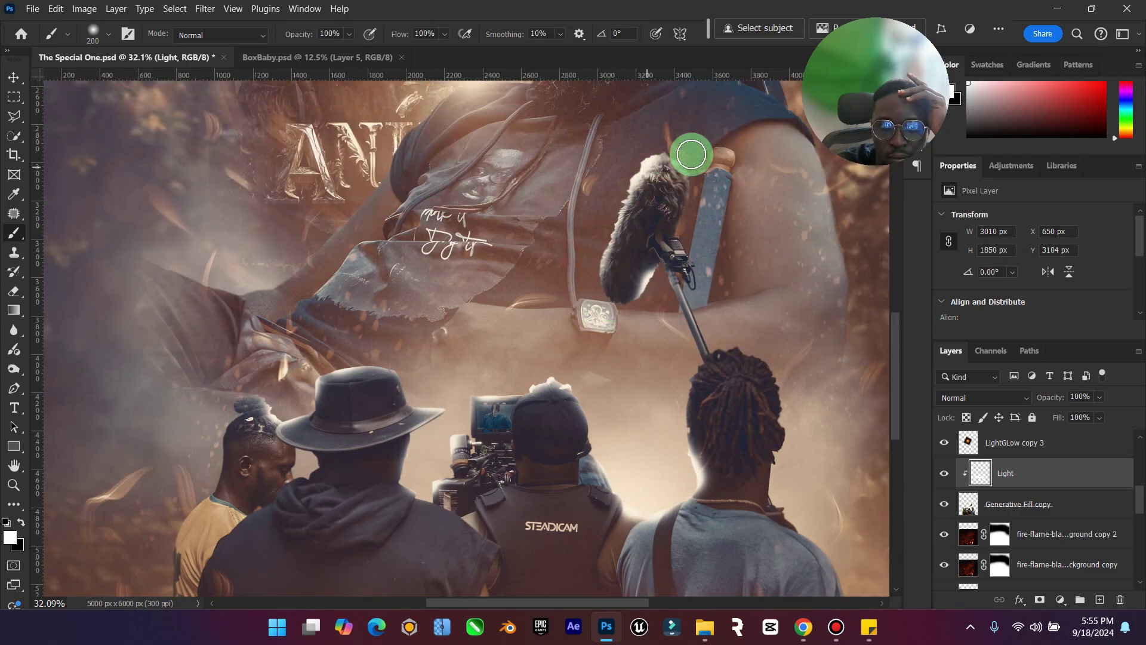
drag(691, 154, 664, 159)
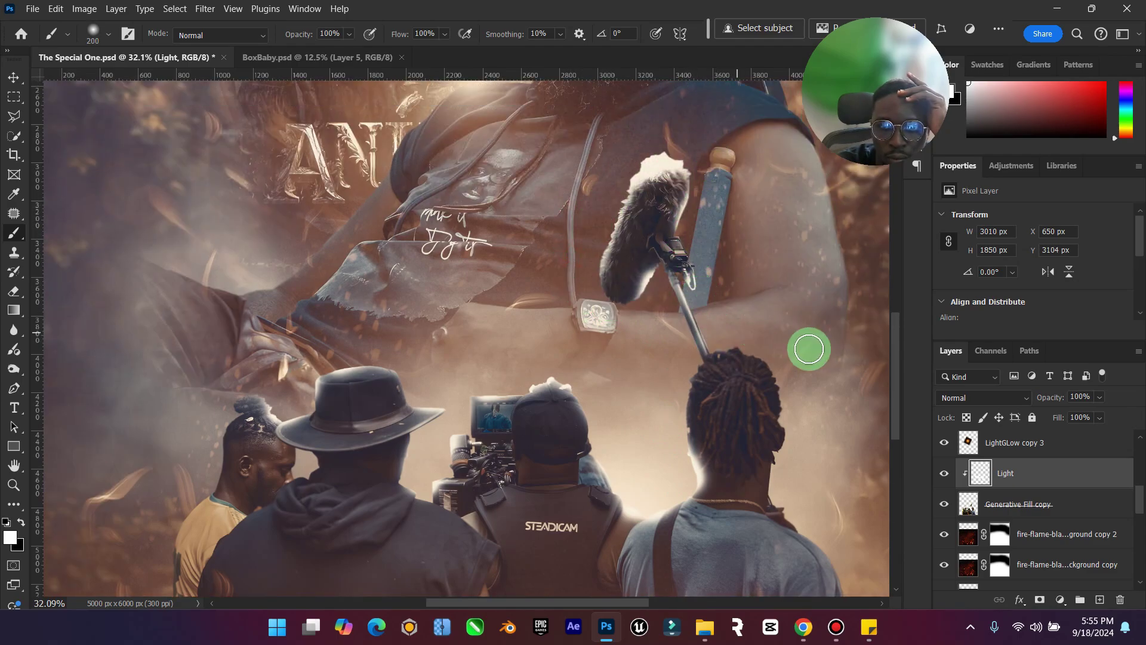
Paint white rim light down the outer side of the dreadlocks and along the blue-shirted shoulder, replacing the overly strong shoulder stroke.
mouse_move(759, 348)
mouse_down()
mouse_move(797, 428)
mouse_move(780, 466)
mouse_up()
scroll(785, 441, down, 2)
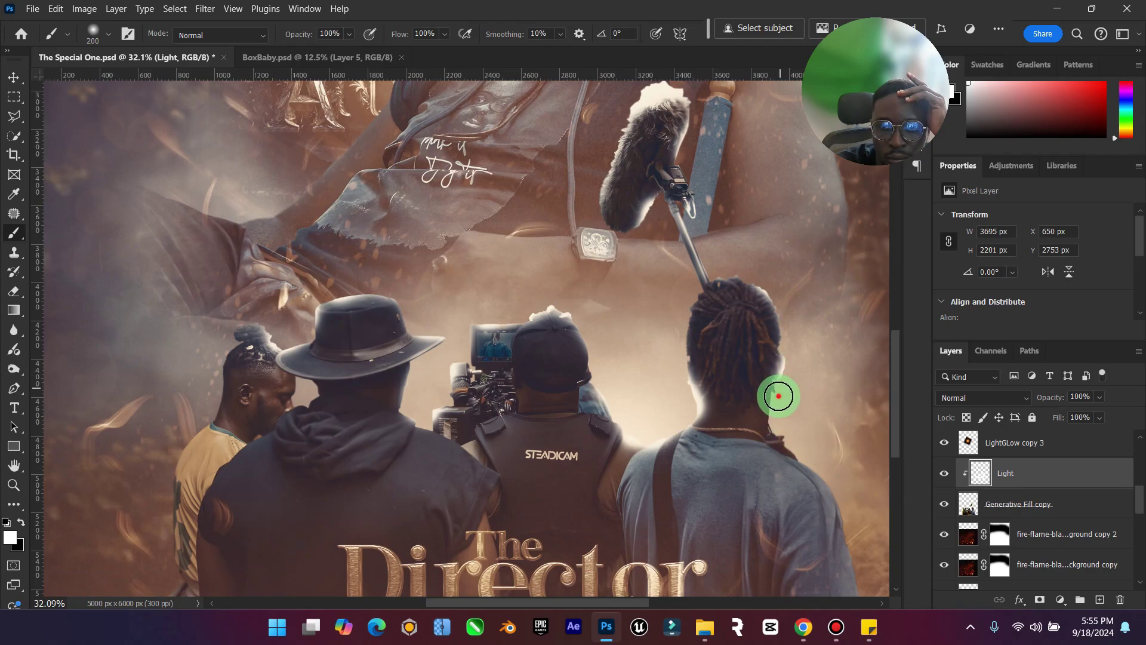
drag(778, 396, 824, 481)
key(ctrl+z)
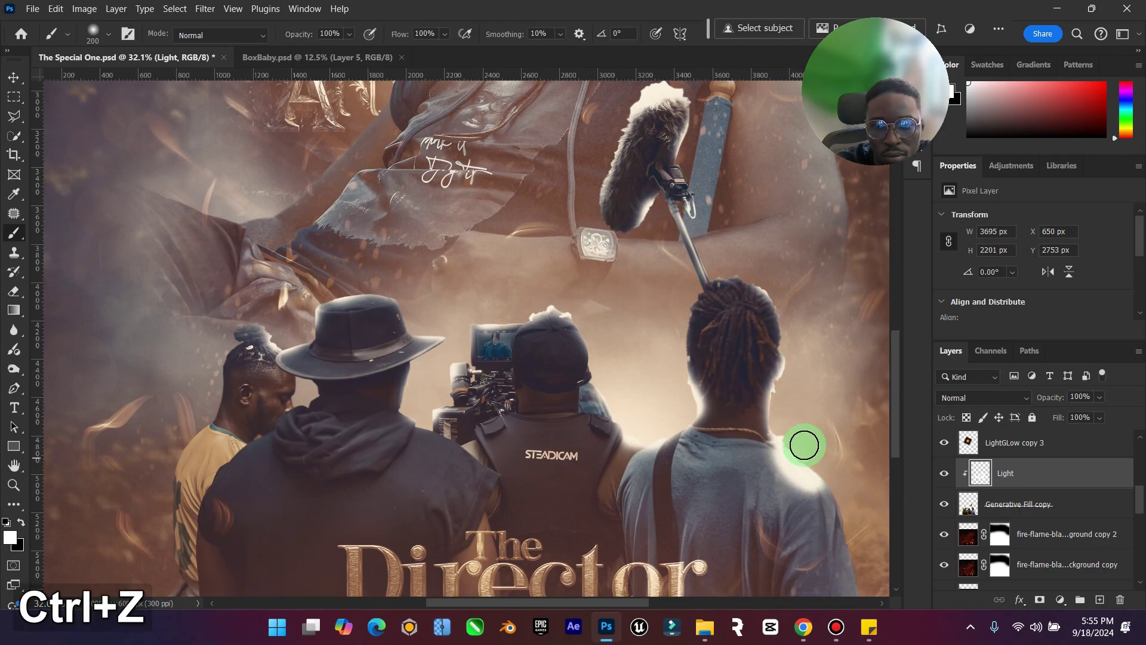
mouse_move(782, 388)
mouse_down()
mouse_move(780, 412)
mouse_move(830, 460)
mouse_up()
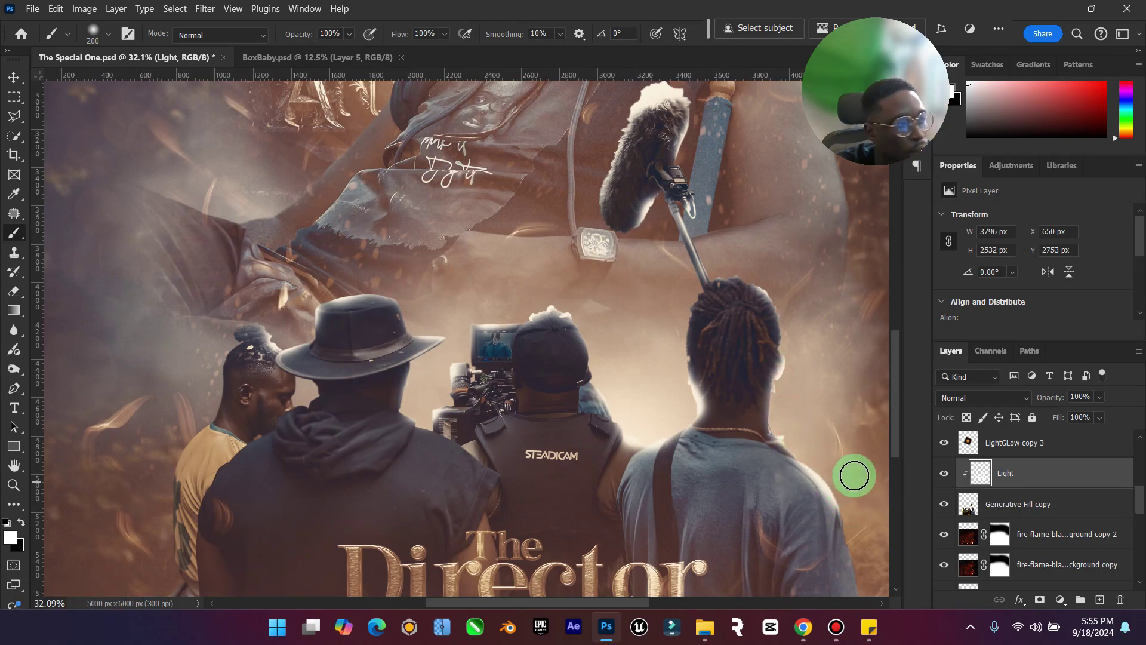
Paint white rim light down the outer sleeve of the blue-shirted crew member on the Light layer.
scroll(565, 601, down, 3)
scroll(565, 601, right, 3)
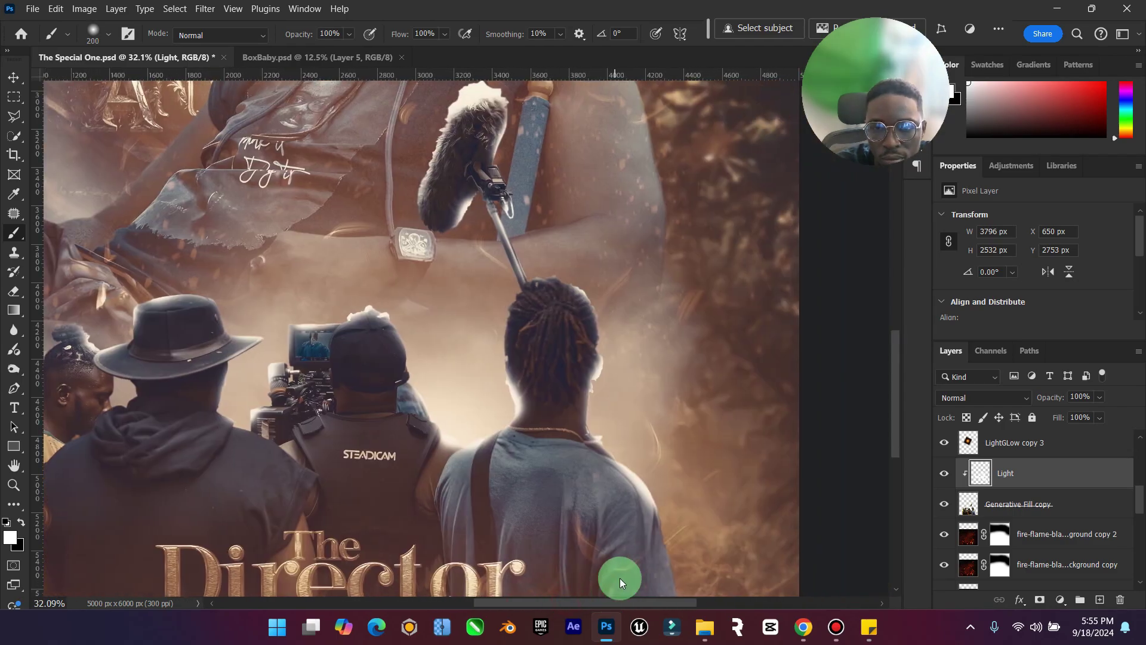
scroll(644, 480, down, 1)
mouse_move(662, 373)
mouse_down()
mouse_move(738, 523)
mouse_move(685, 387)
mouse_move(670, 388)
mouse_move(715, 505)
mouse_up()
scroll(588, 481, left, 4)
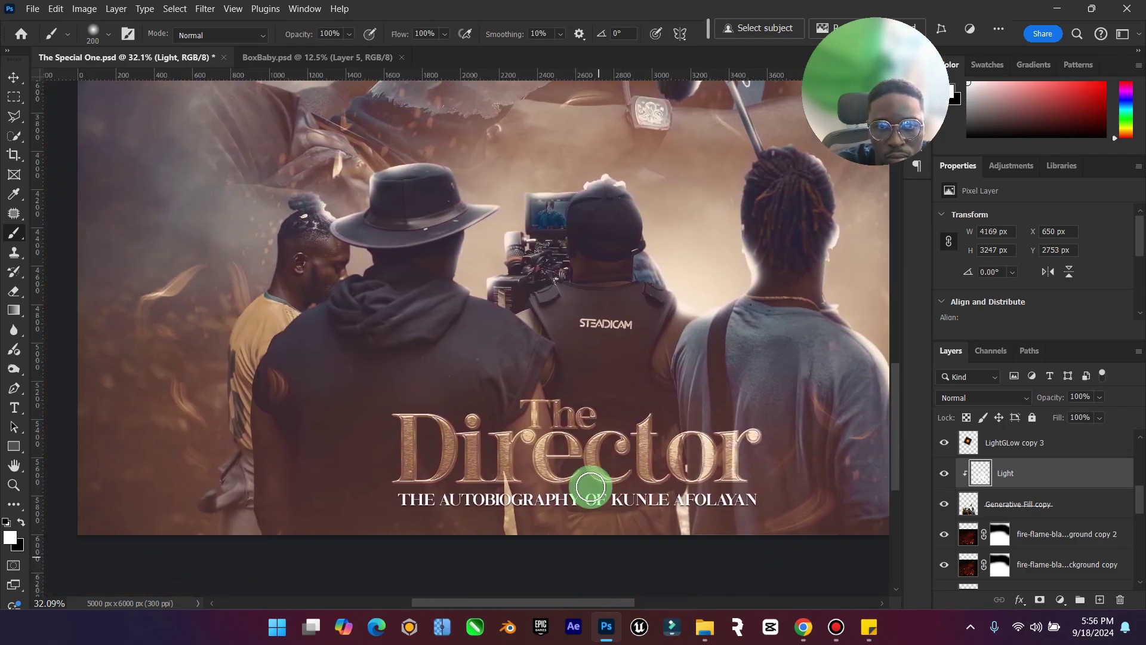
scroll(589, 481, up, 1)
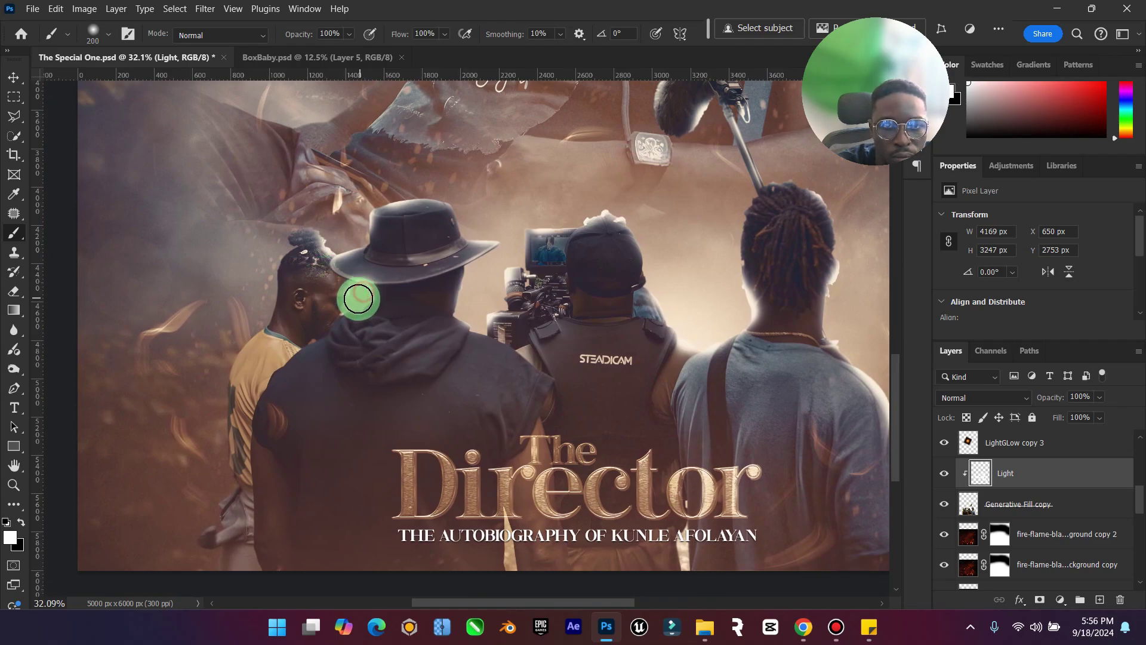
drag(362, 298, 316, 332)
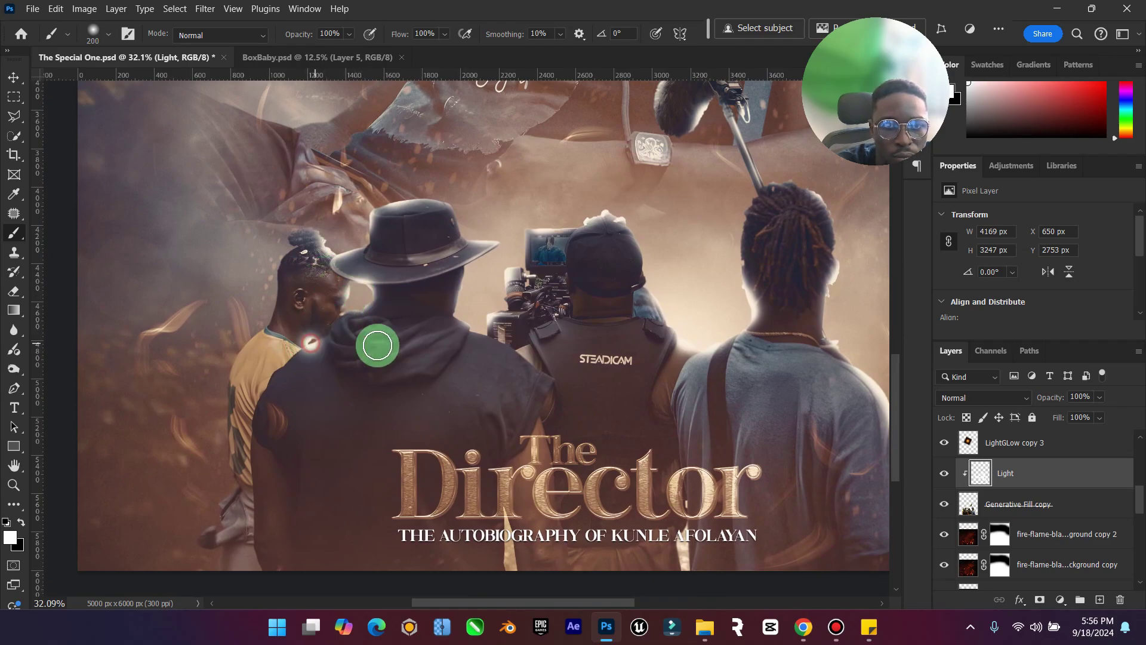
key(ctrl+z)
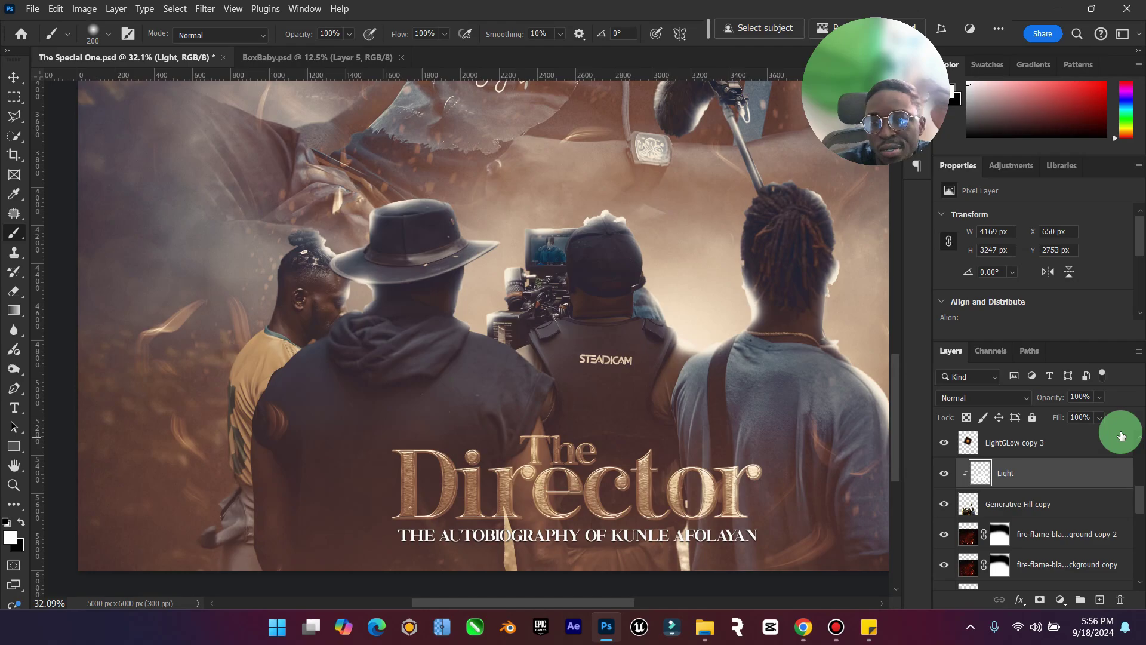
Set the crew's Light layer to Overlay blending at 70% opacity and compare the poster with and without it.
click(984, 398)
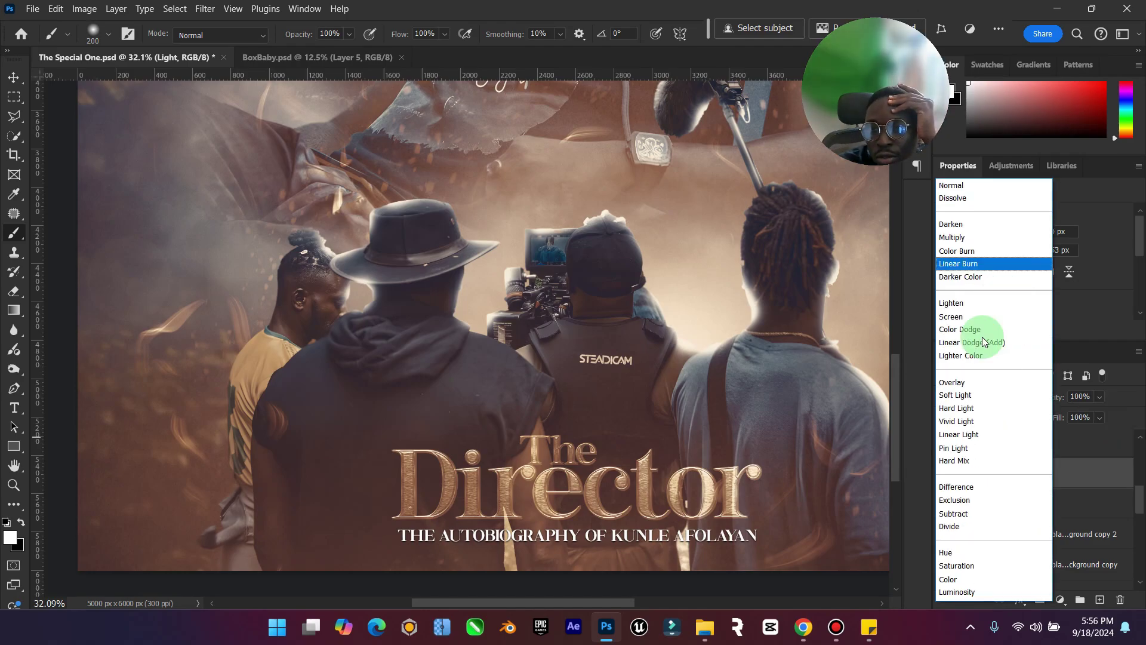
click(970, 382)
double_click(13, 464)
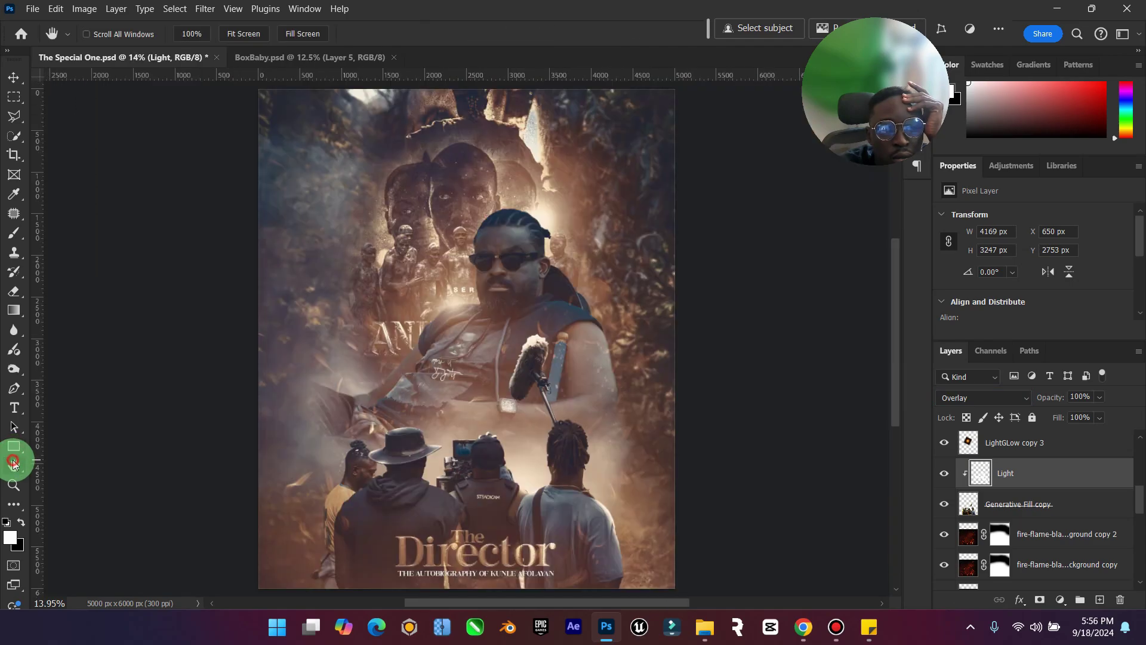
click(13, 483)
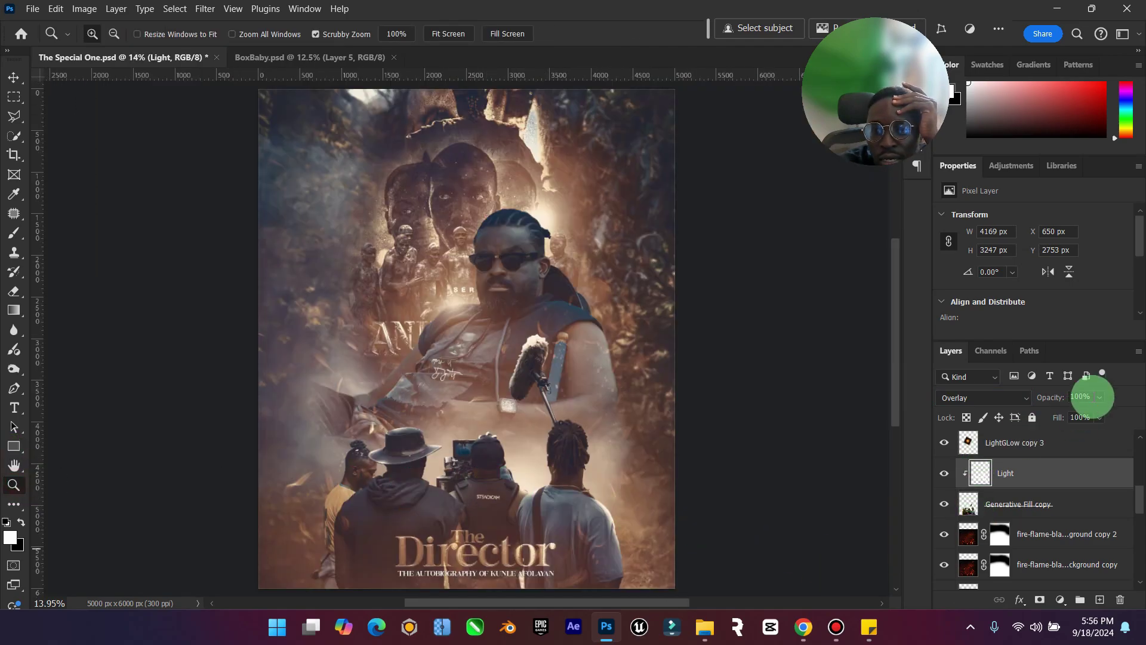
click(1098, 398)
click(1093, 413)
click(944, 474)
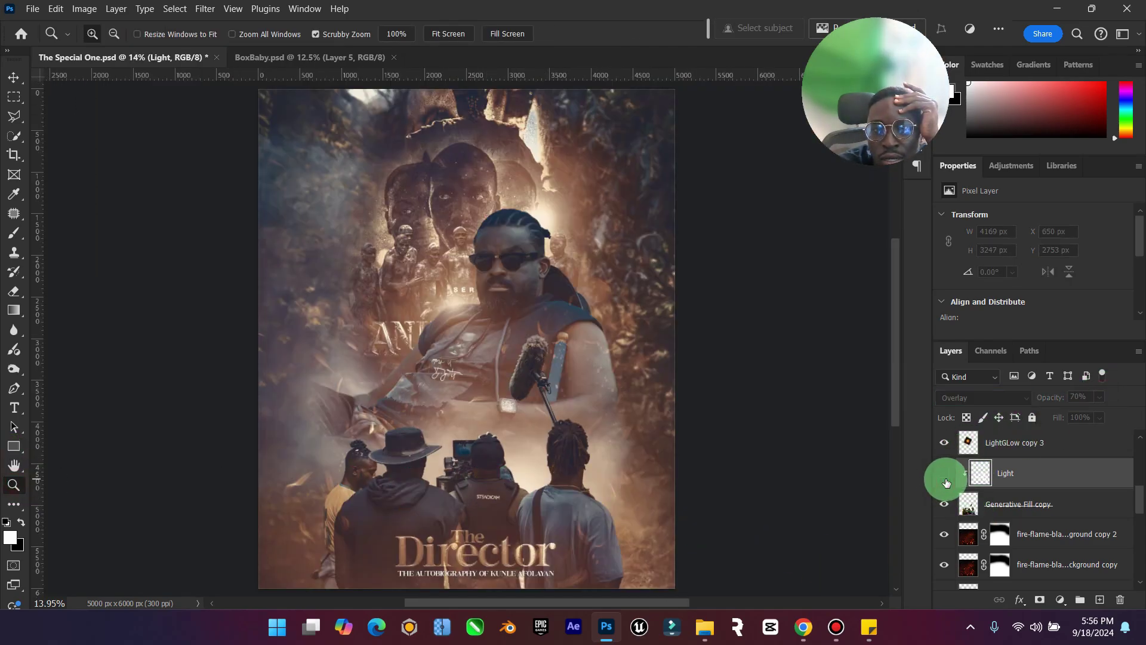
click(944, 475)
click(944, 474)
click(944, 475)
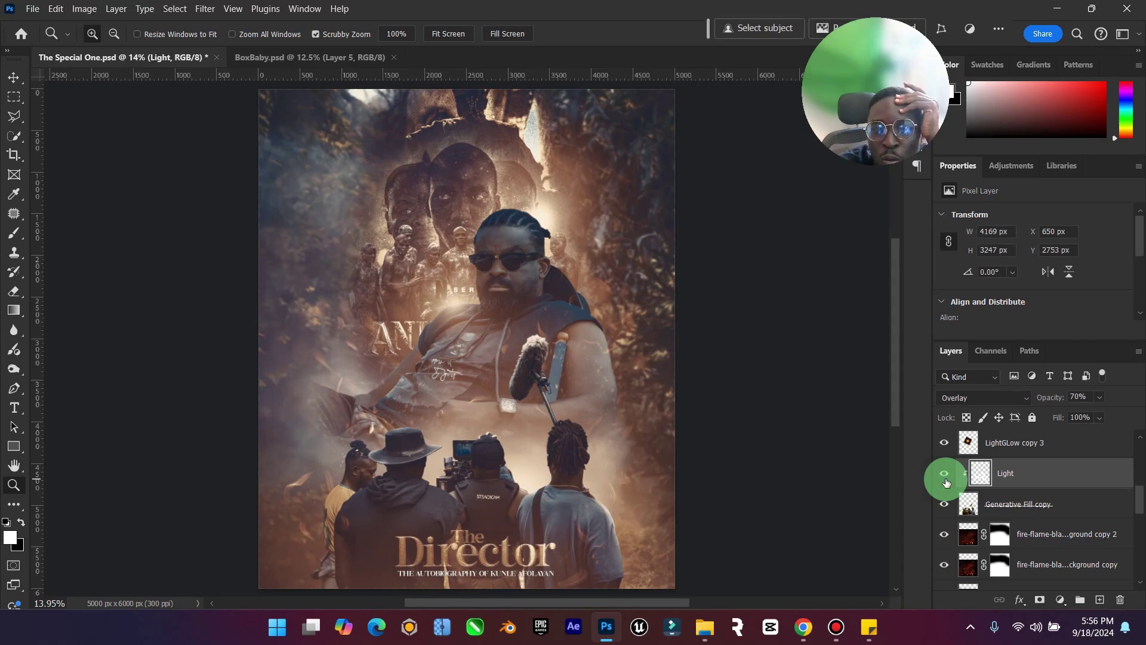
Add a new layer directly above Generative Fill copy, clipped to it, and name it shade.
click(1021, 504)
click(1099, 599)
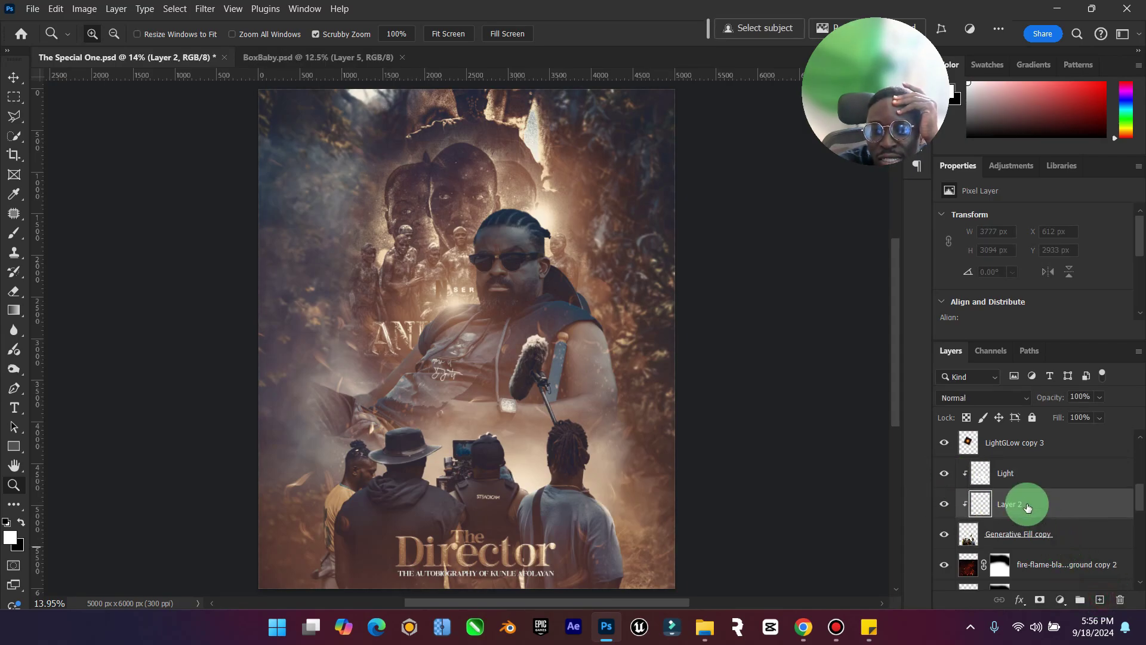
double_click(1027, 507)
text(sha)
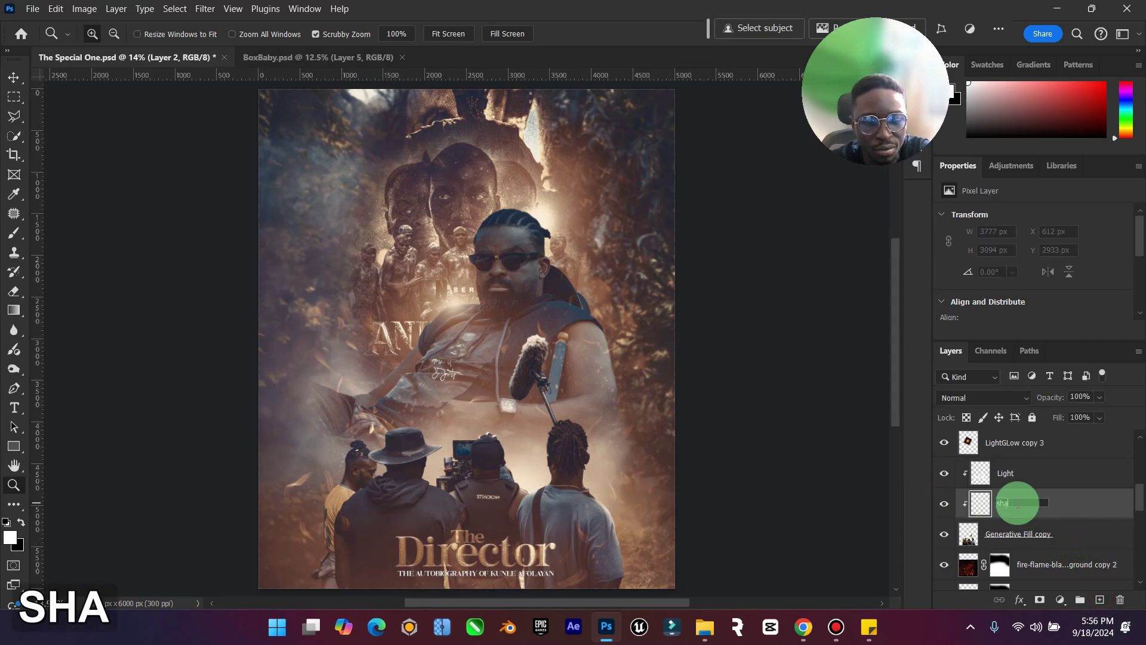
text(de)
key(Return)
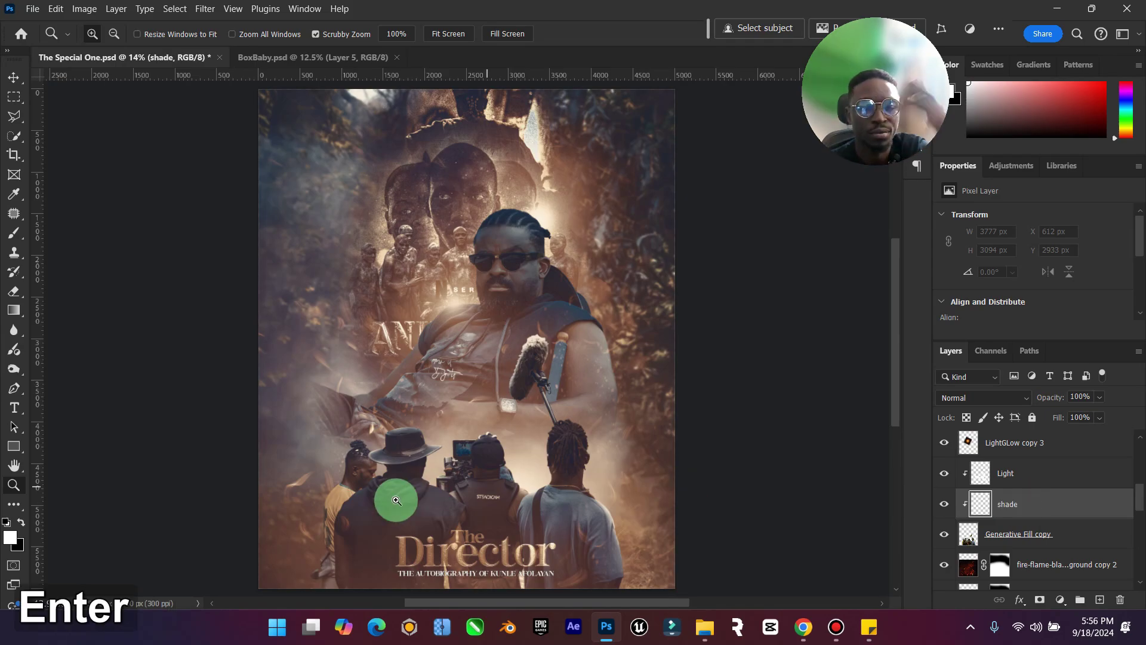
Paint black shading across the crew's lower bodies on the shade layer with a 1700-pixel soft brush.
click(15, 236)
key(bracketright)
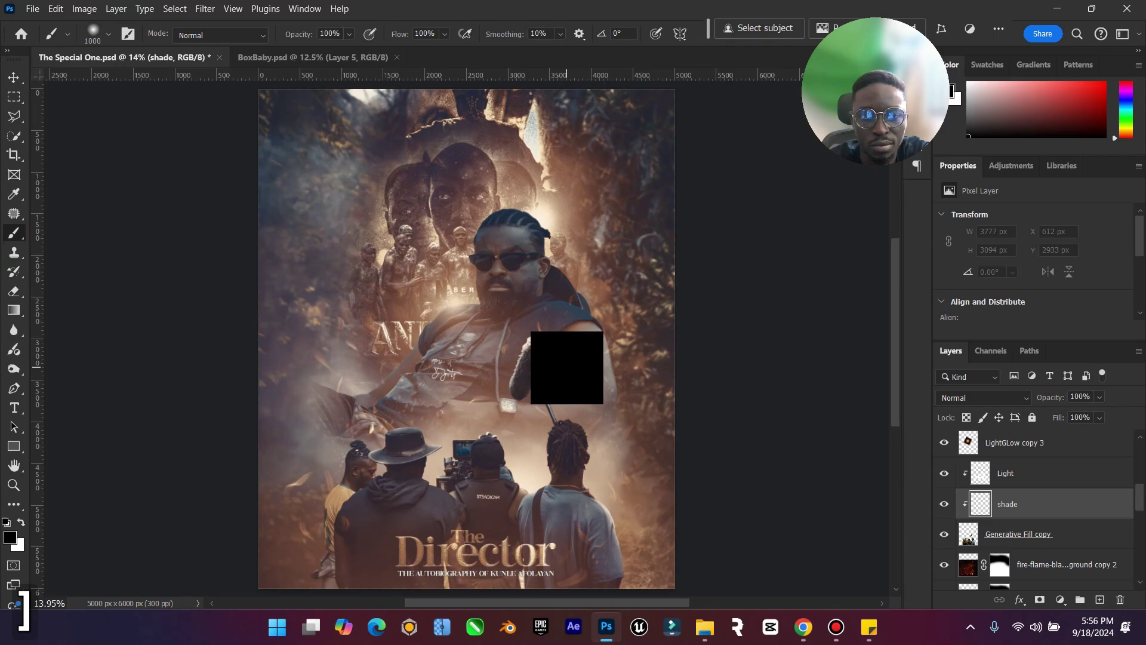
key(bracketright)
key(bracketright)
key(bracketright)
key(bracketright)
key(bracketright)
key(bracketright)
key(bracketright)
scroll(563, 376, down, 3)
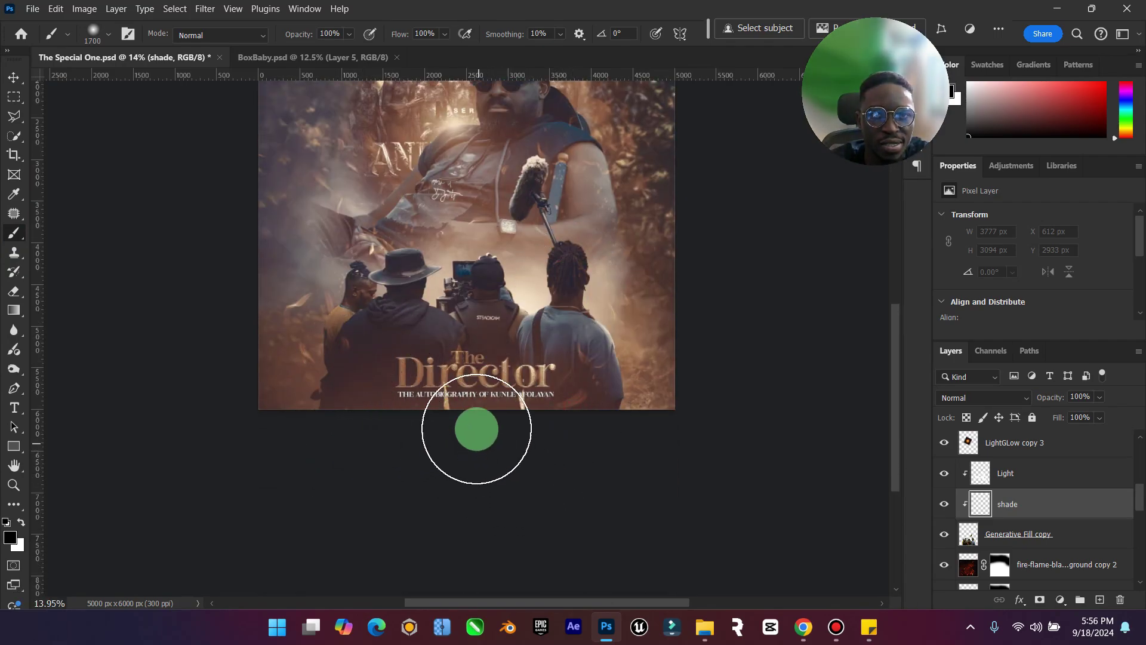
mouse_move(477, 429)
mouse_down()
mouse_move(555, 397)
mouse_move(604, 422)
mouse_move(514, 409)
mouse_move(919, 470)
mouse_up()
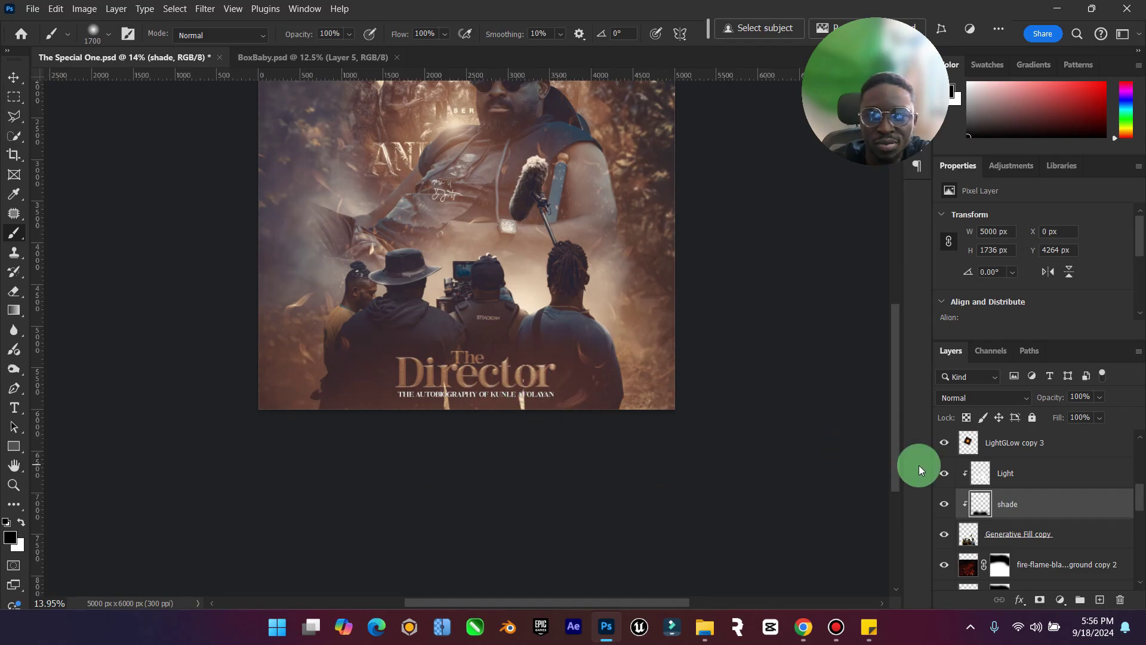
Set the shade layer to Multiply blending with 74% opacity and 68% fill.
click(1018, 398)
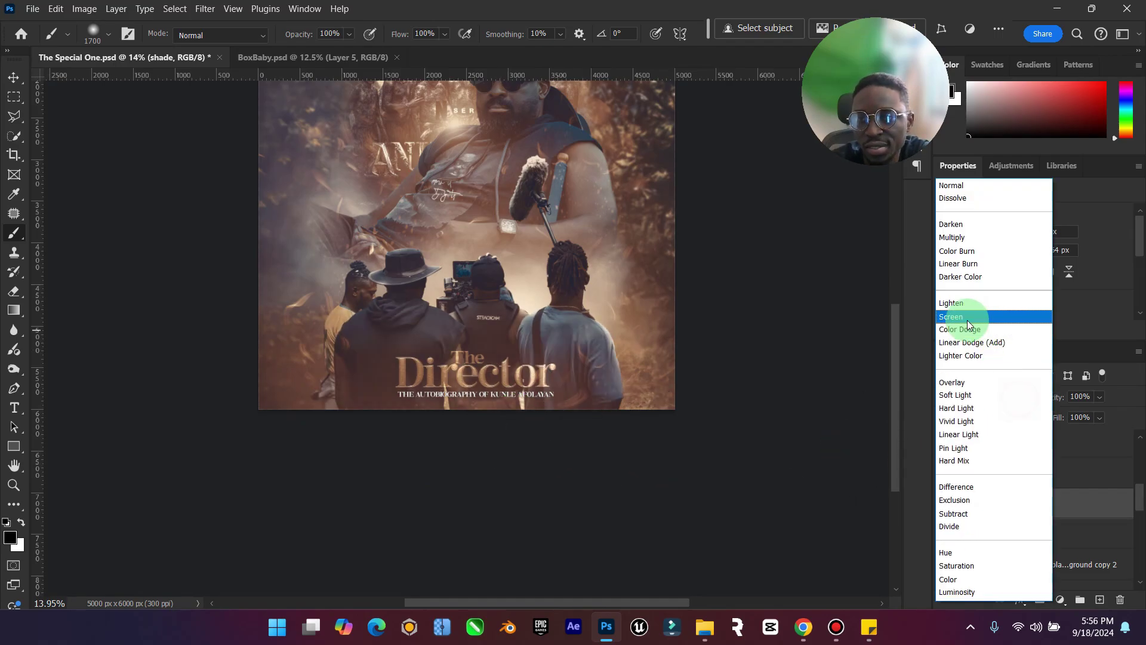
click(968, 237)
click(1099, 397)
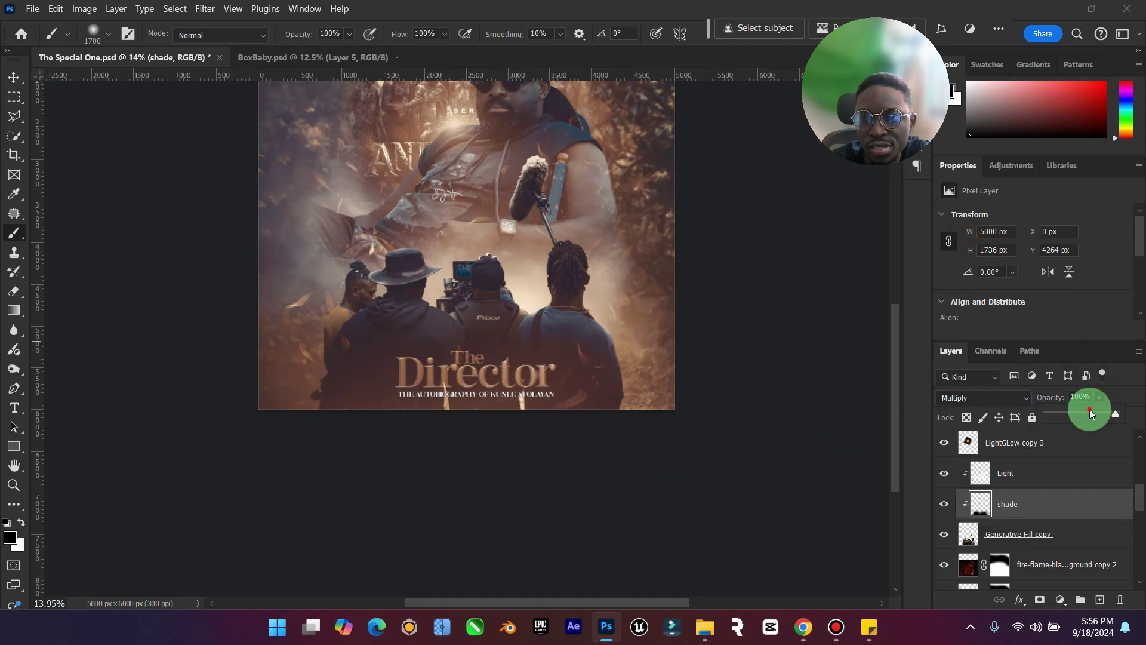
drag(1090, 413, 1099, 468)
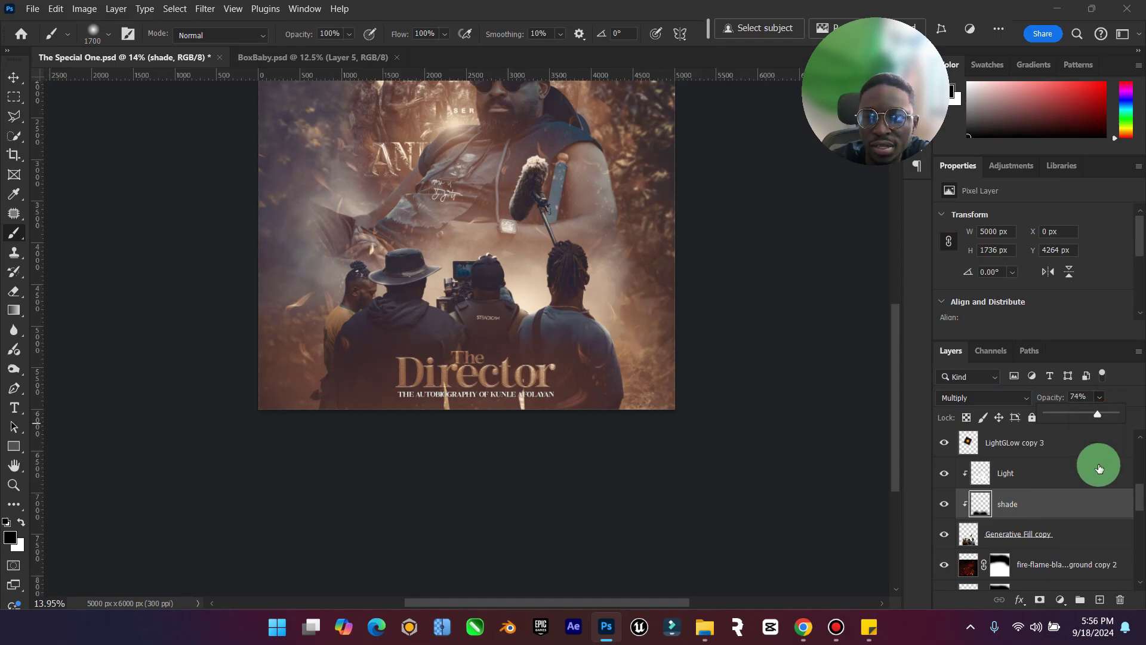
click(1092, 509)
click(1100, 419)
click(1094, 434)
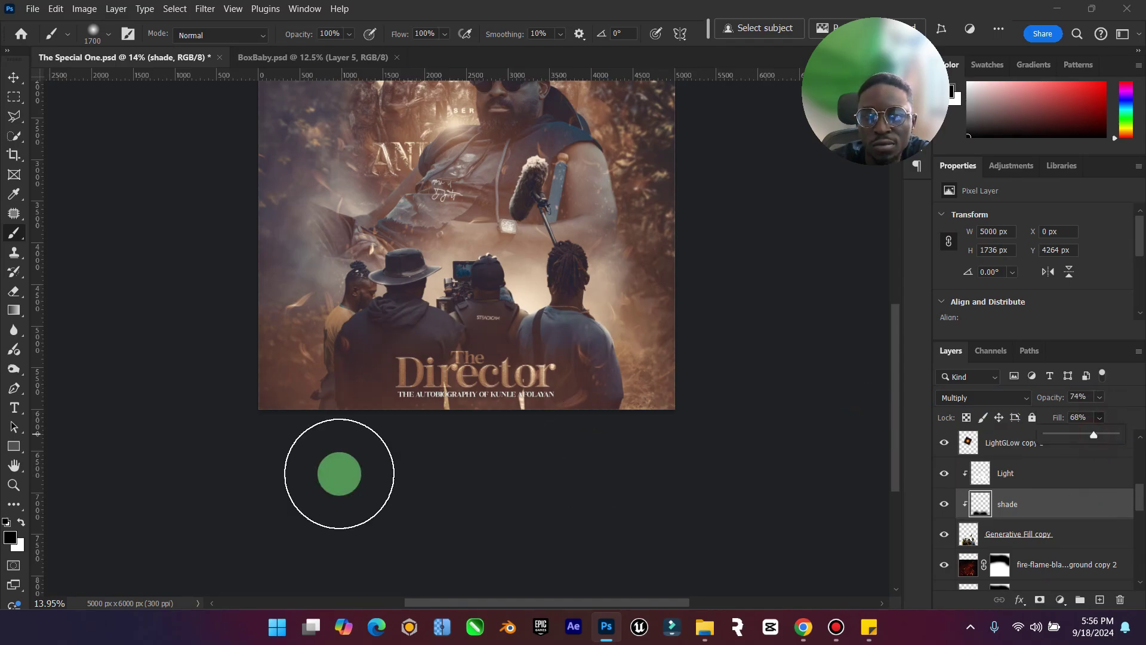
Compare the whole poster with the Light and shade layers hidden and shown.
click(24, 485)
alt+click(493, 460)
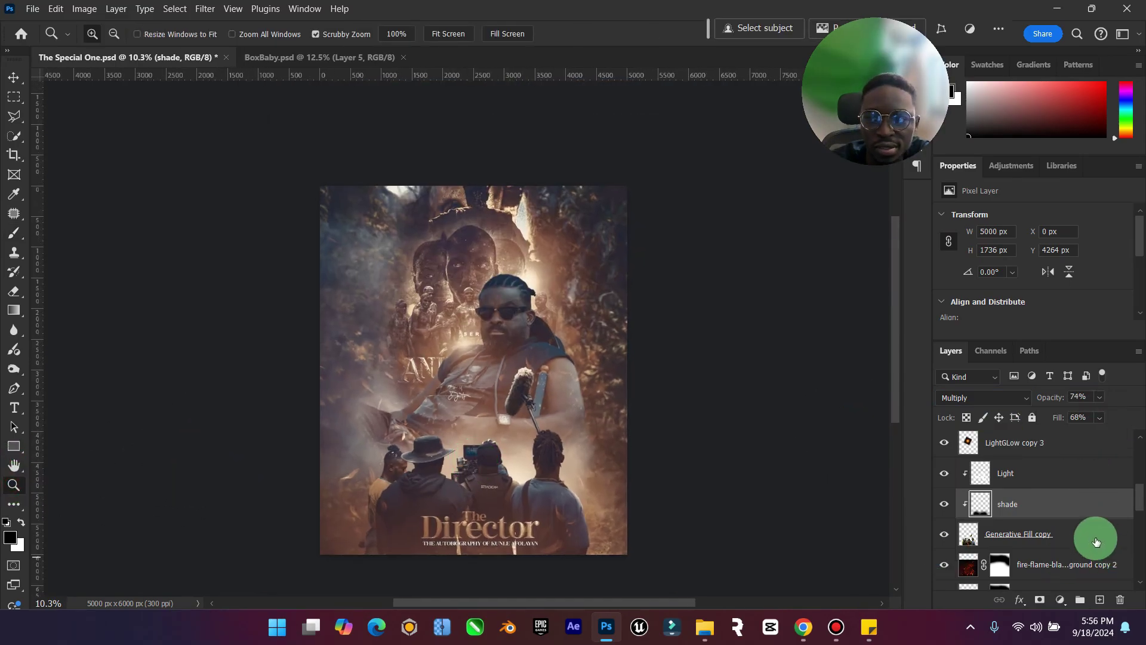
drag(942, 473, 934, 509)
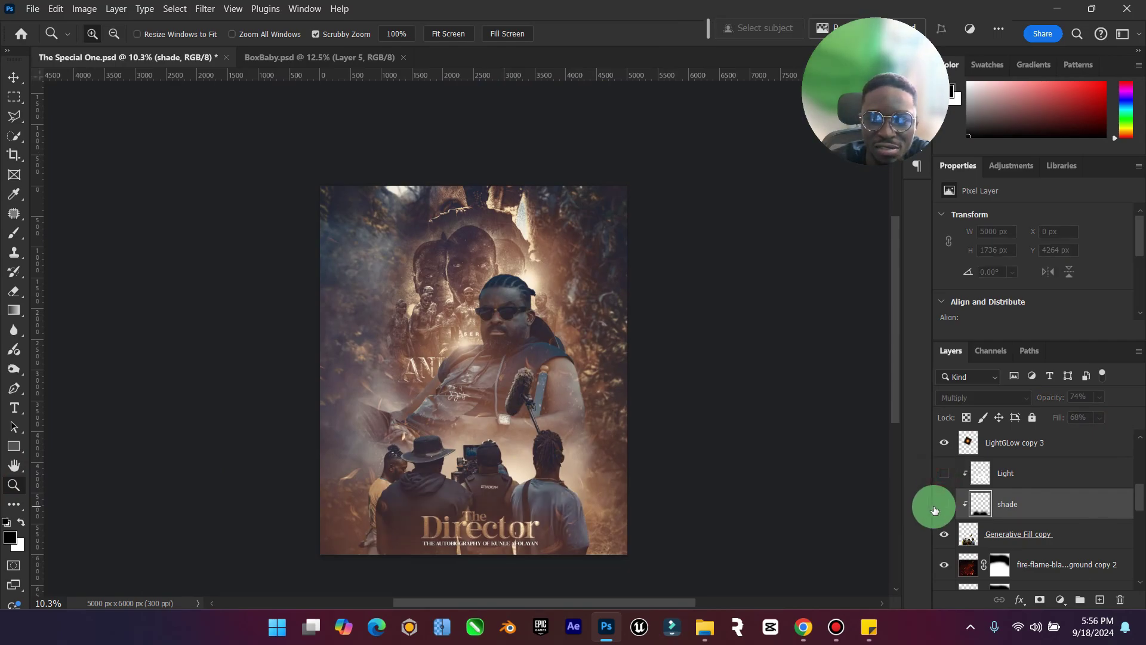
click(941, 474)
click(938, 496)
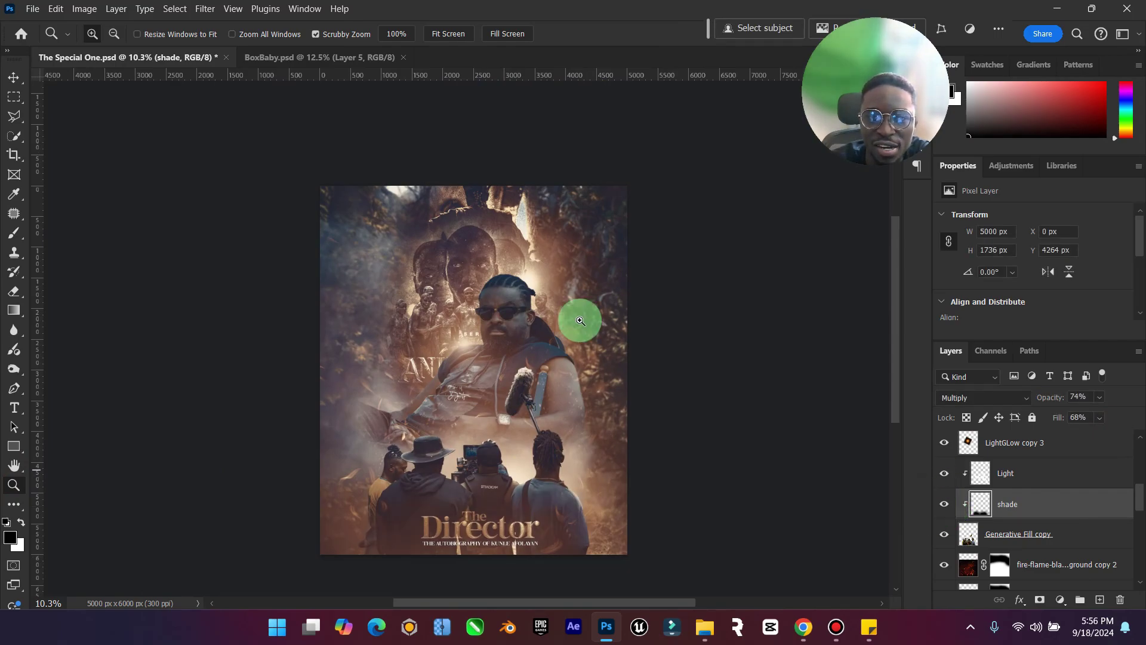
Add a new layer above the seated man's Layer 1, clip it to that layer and name it Light.
click(11, 82)
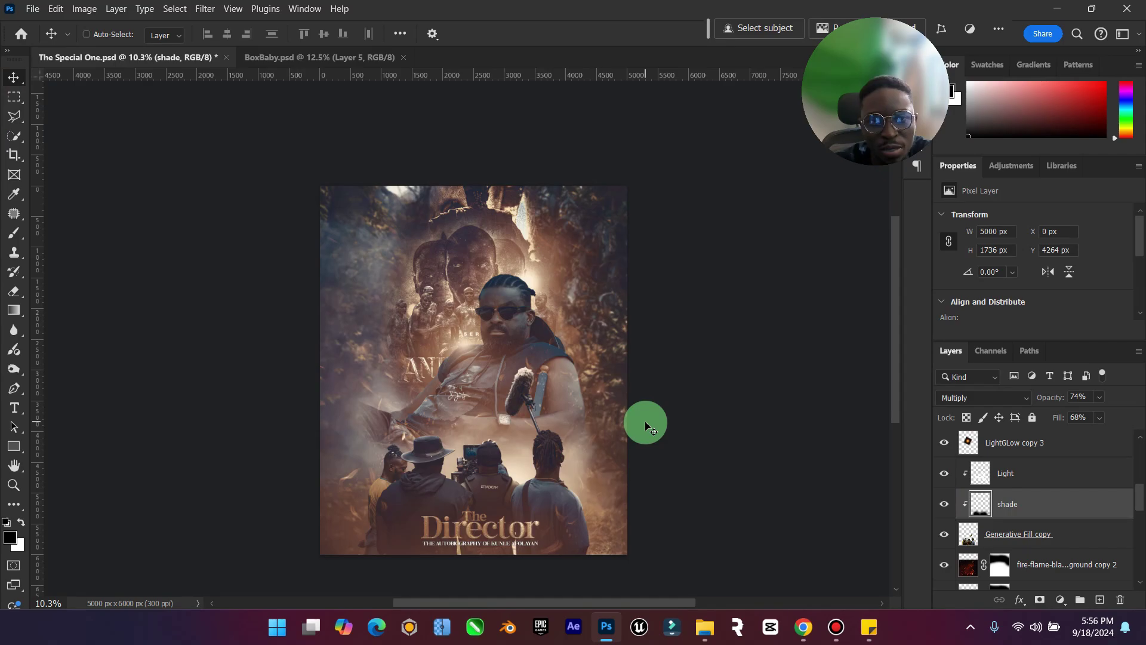
scroll(1024, 536, down, 4)
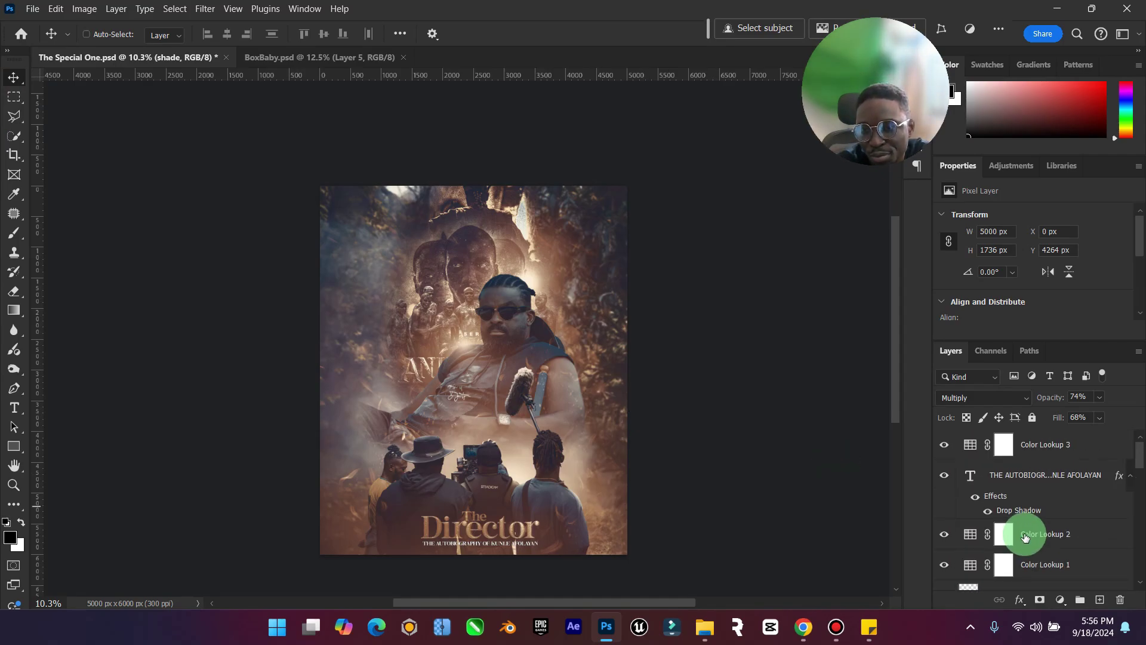
click(1099, 599)
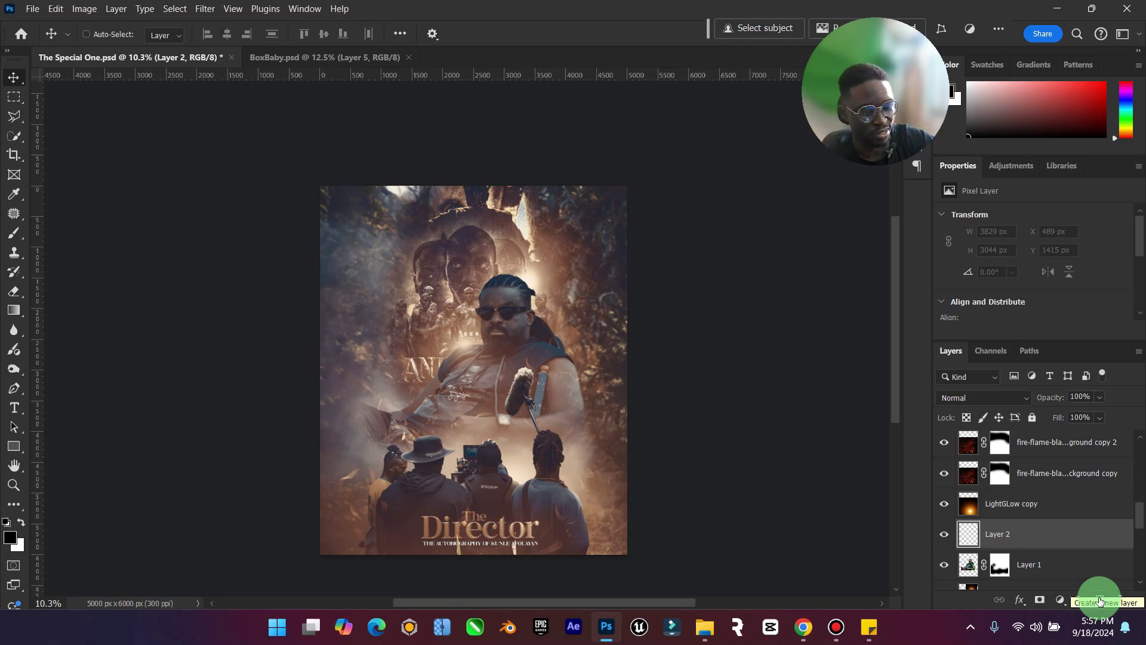
right_click(1014, 533)
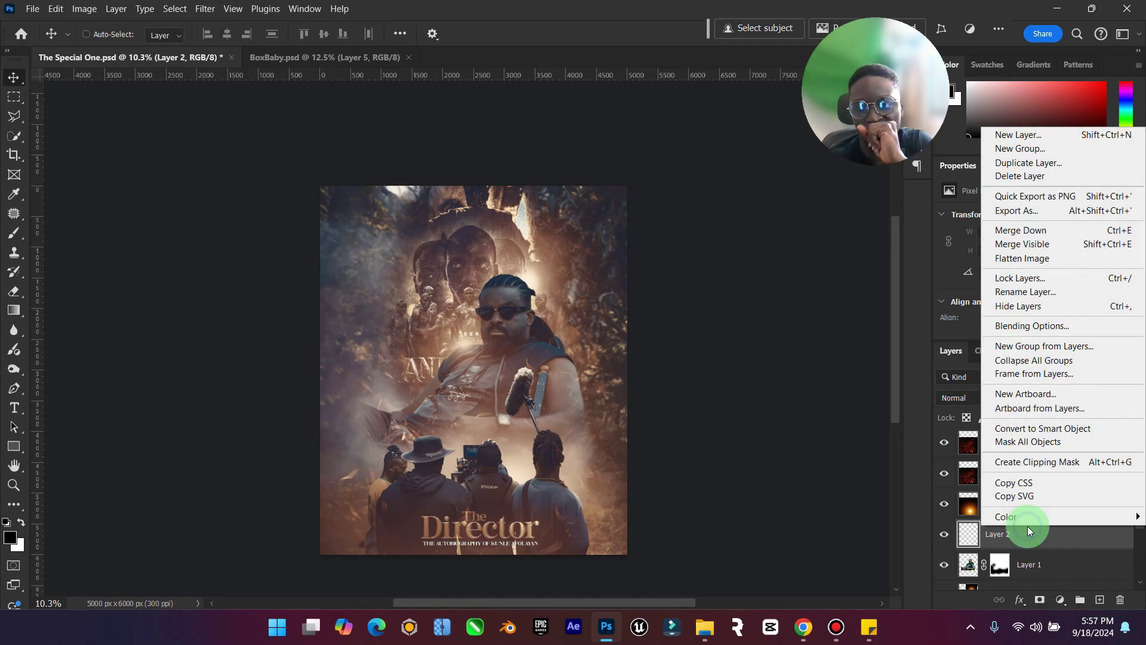
click(1045, 462)
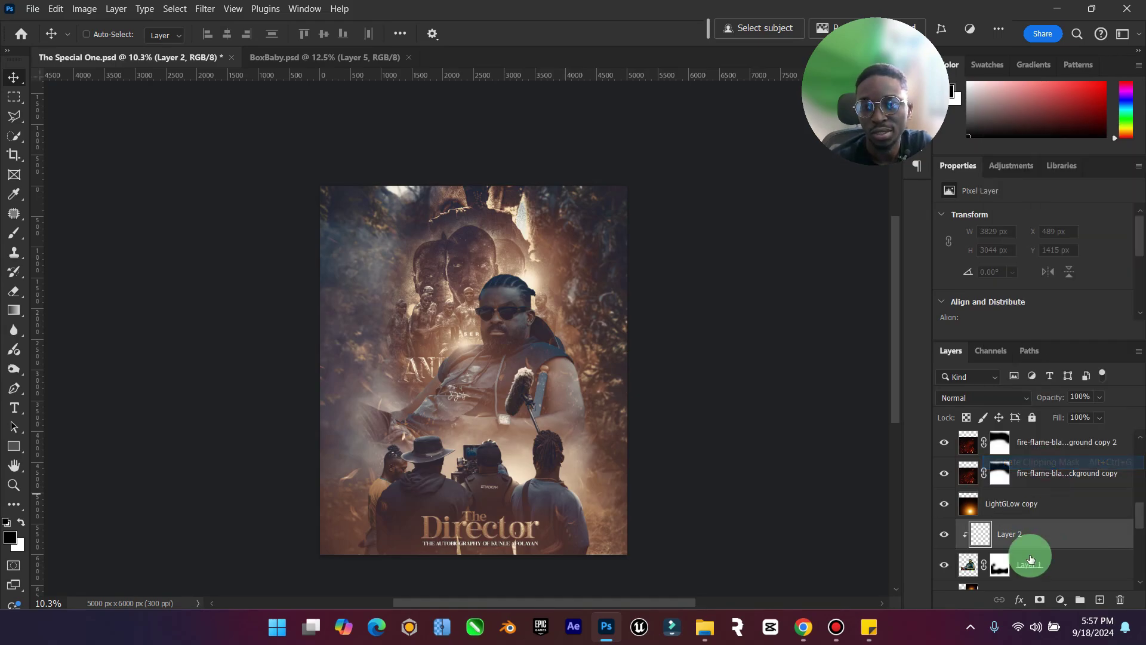
key(Caps_Lock)
text(Light)
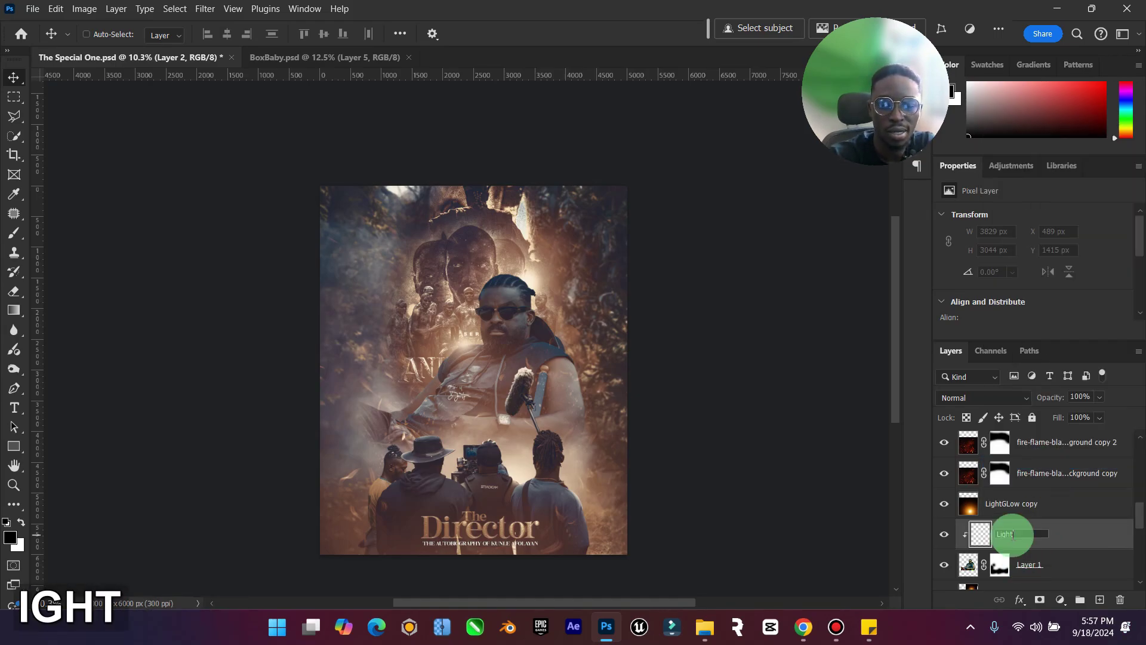
key(Return)
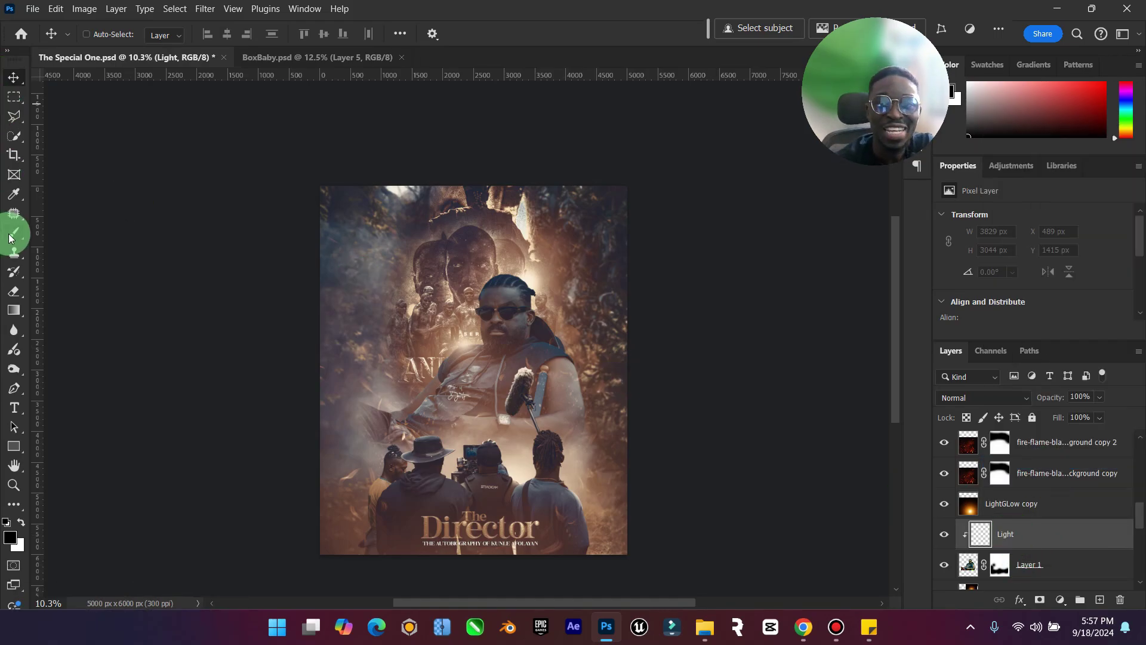
Paint white light around the seated man's head, shoulders and arms on his Light layer with a 1300-pixel soft brush.
click(21, 522)
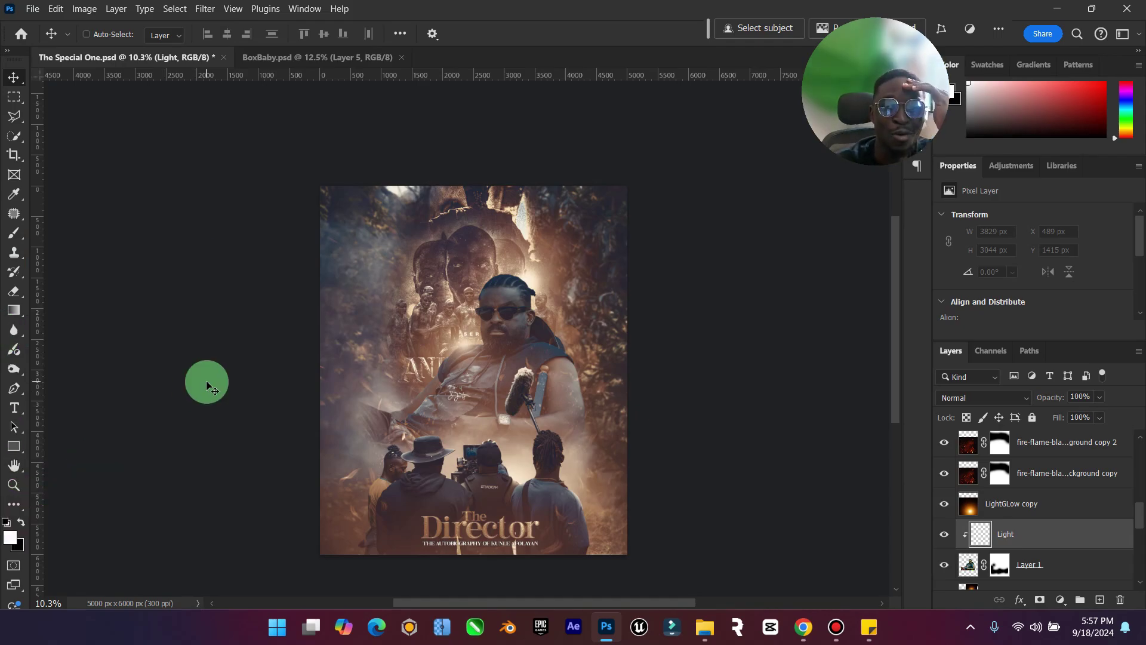
click(13, 331)
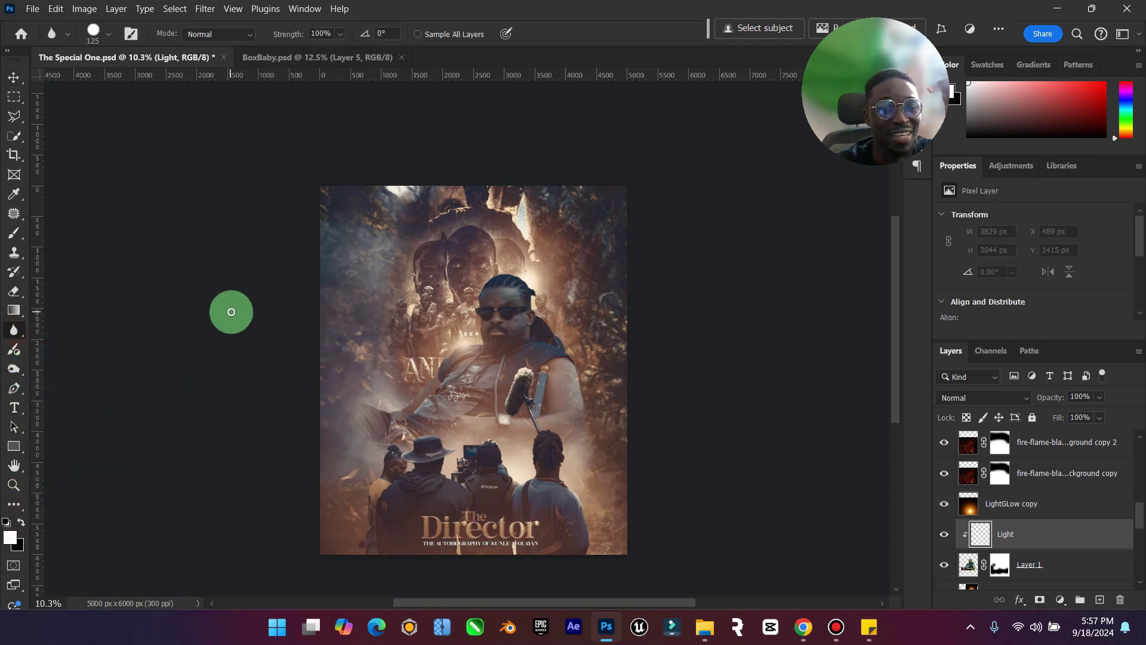
click(14, 233)
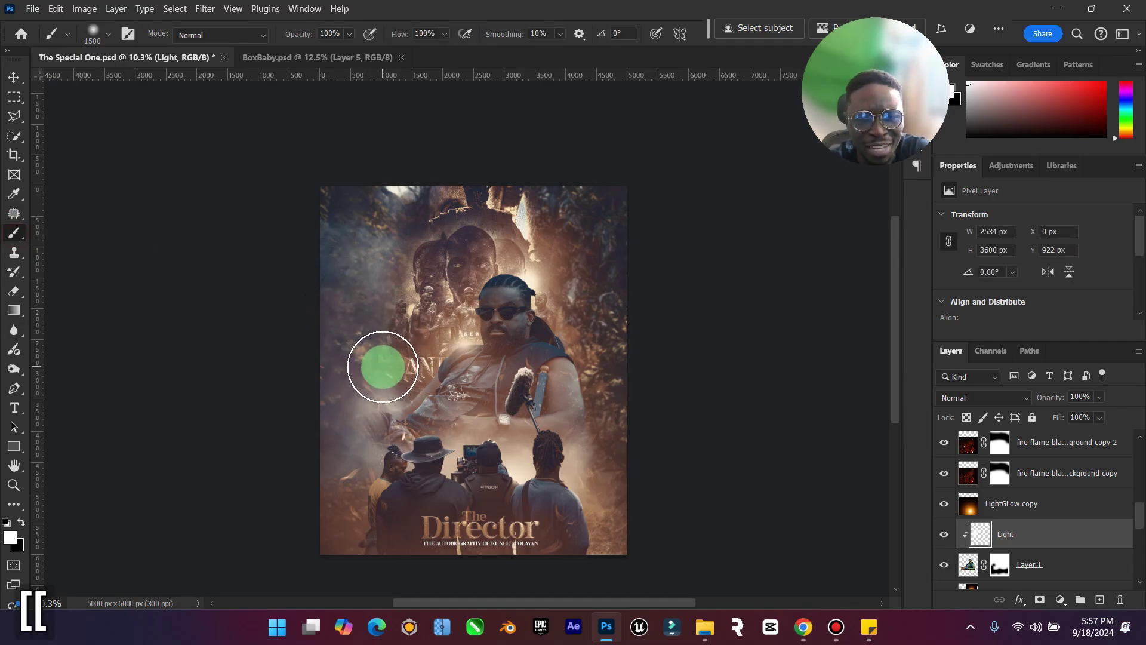
key(bracketleft)
key(bracketleft)
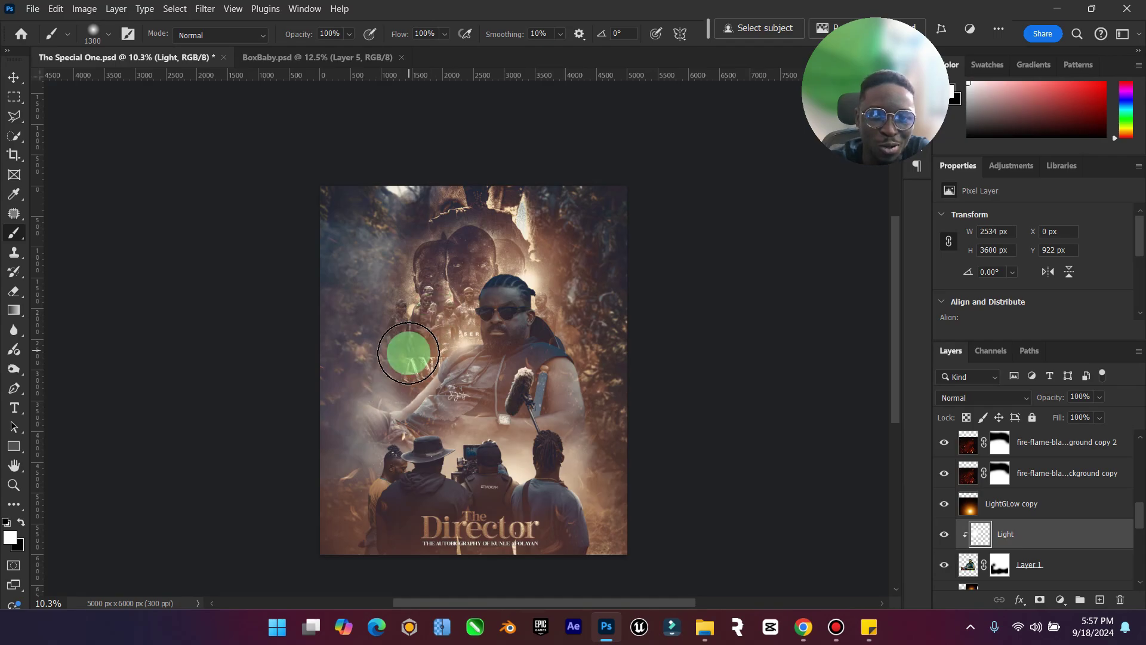
mouse_move(408, 353)
mouse_down()
mouse_move(445, 310)
mouse_move(440, 324)
mouse_move(468, 243)
mouse_move(561, 231)
mouse_move(529, 242)
mouse_move(598, 350)
mouse_up()
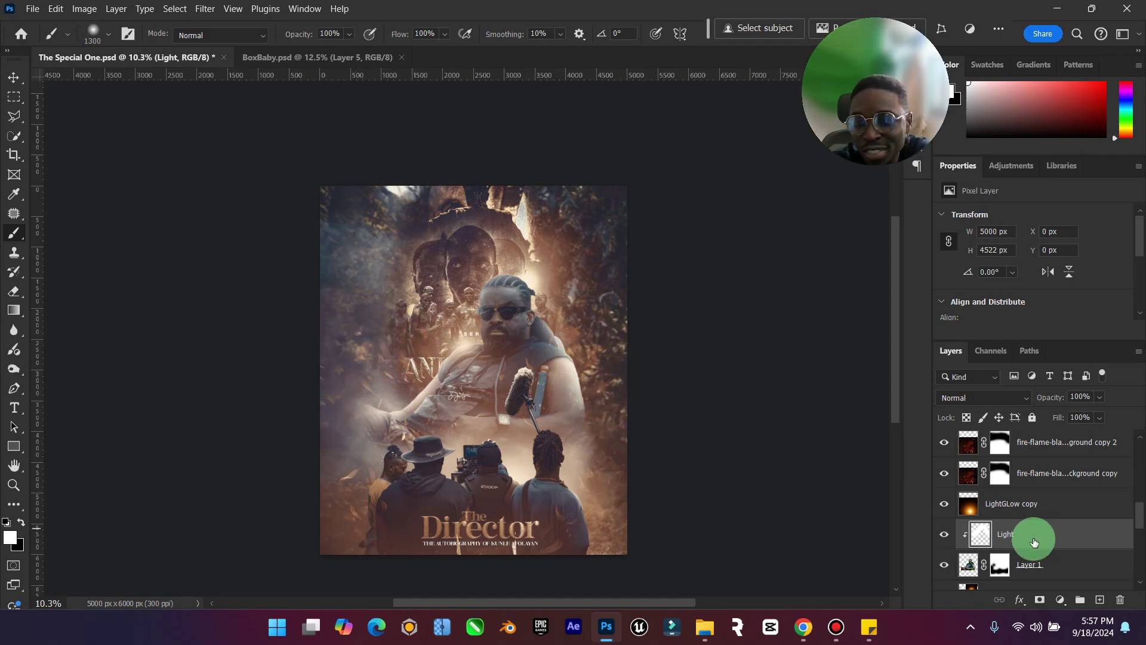
Set the seated man's Light layer to Overlay blending with 61% opacity.
click(1006, 398)
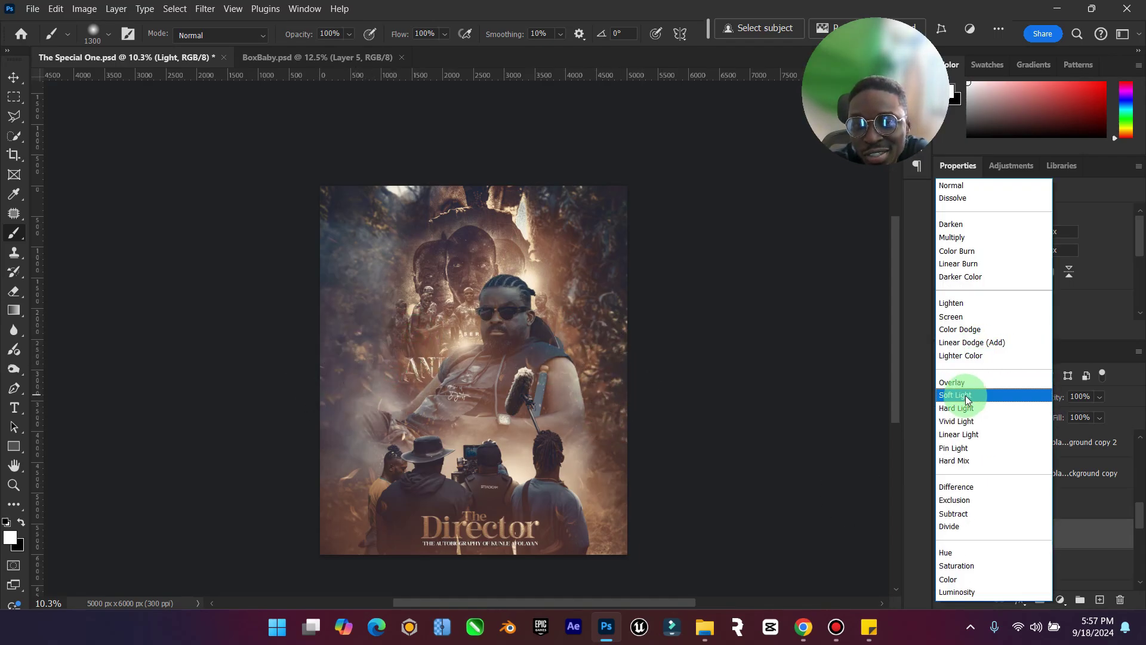
click(966, 382)
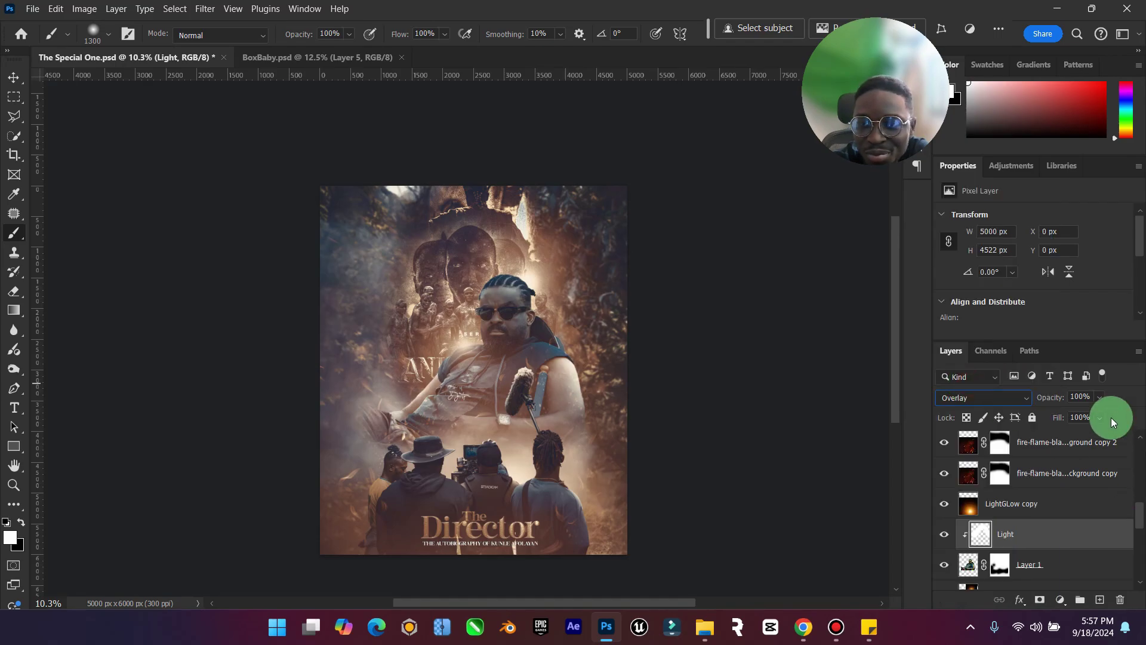
click(1089, 415)
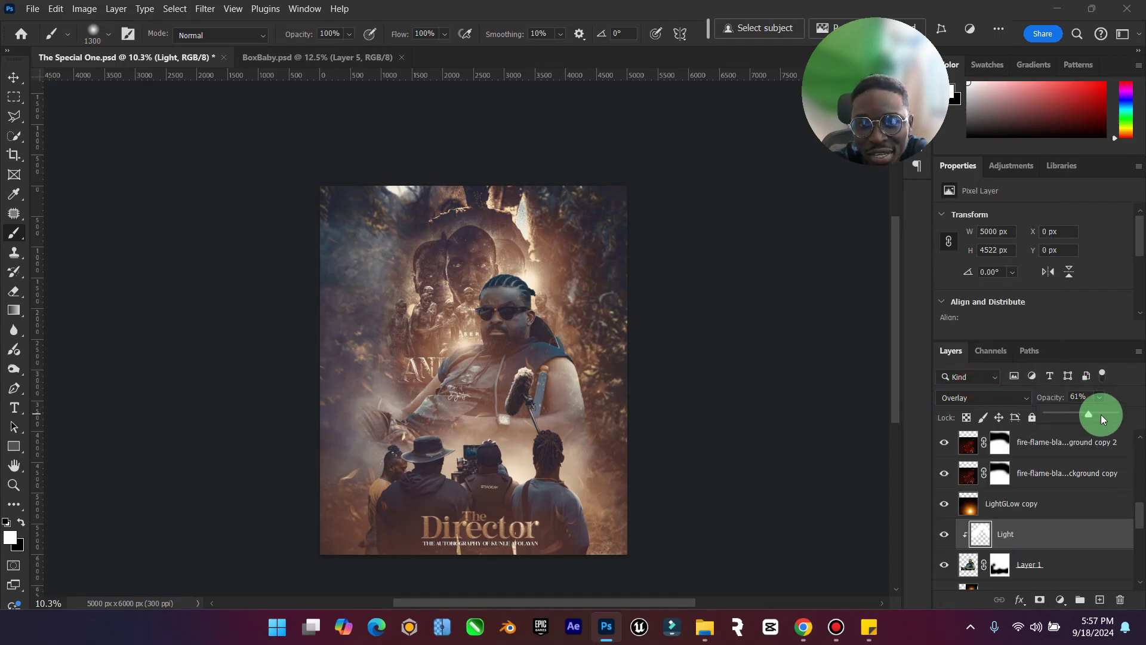
Add a new clipped layer directly above the seated man's Layer 1, beneath Light, and name it shadow.
click(1048, 563)
click(1092, 598)
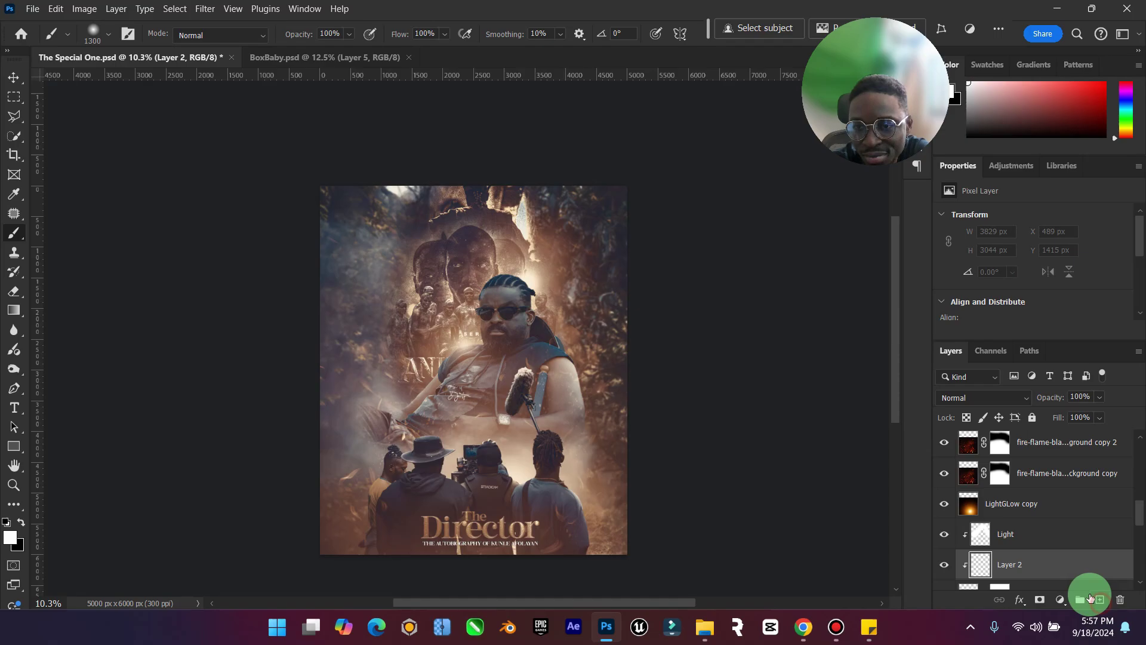
click(1018, 564)
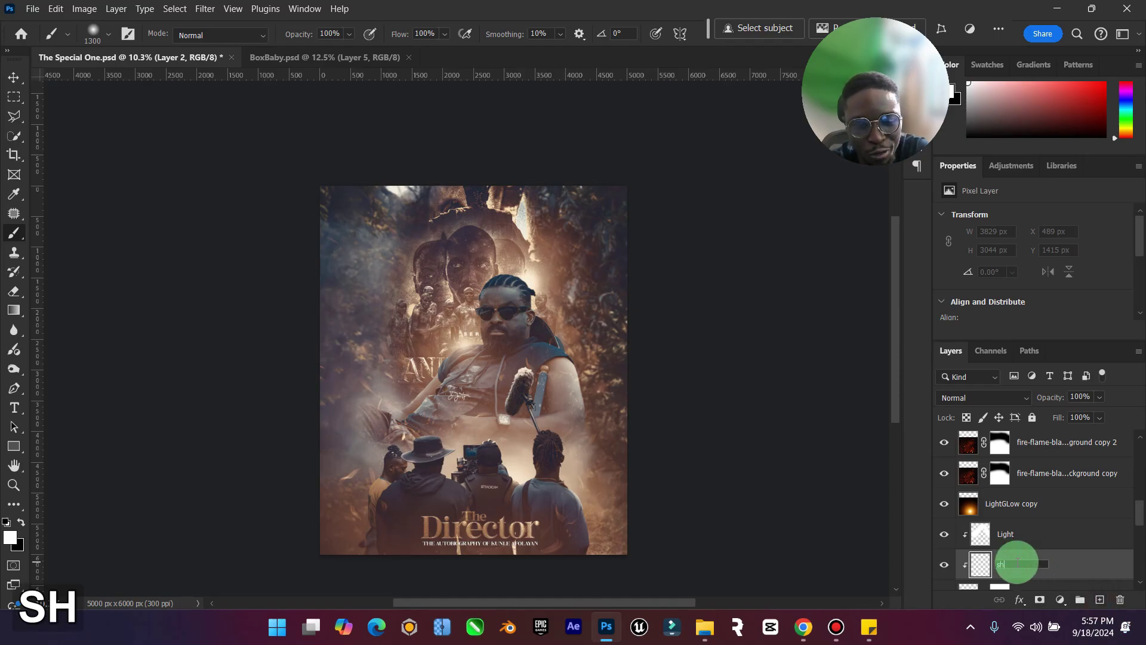
text(shadow)
key(Return)
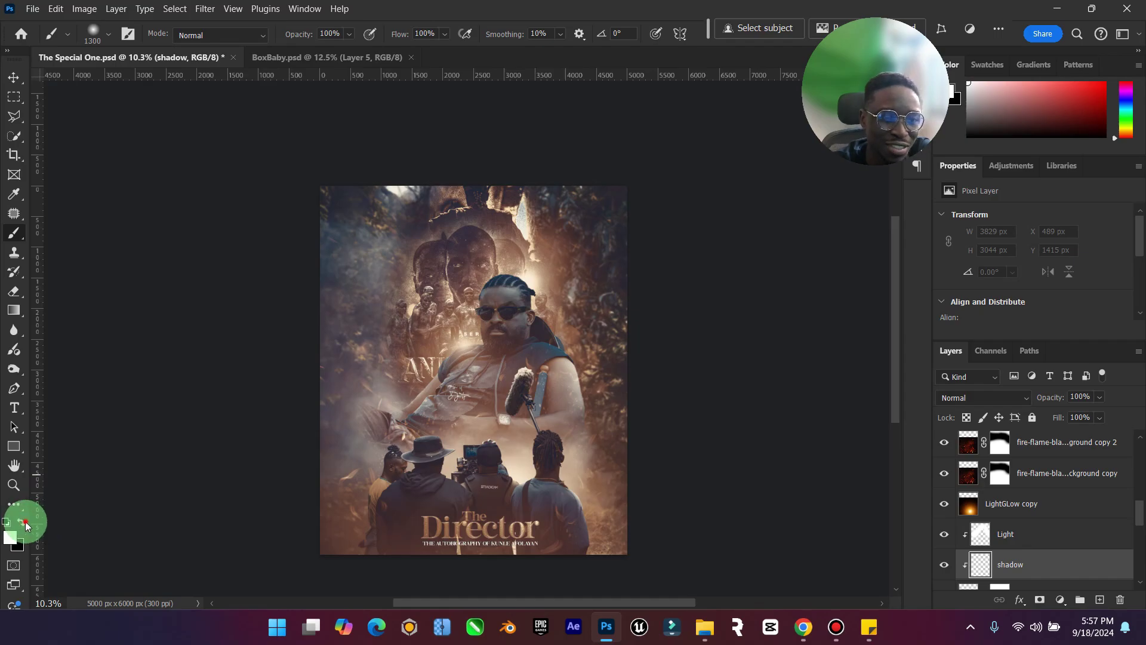
Paint black shade over the seated man's lower torso and legs on the shadow layer with a 2500-pixel soft brush.
key(bracketright)
key(bracketright)
key(bracketright)
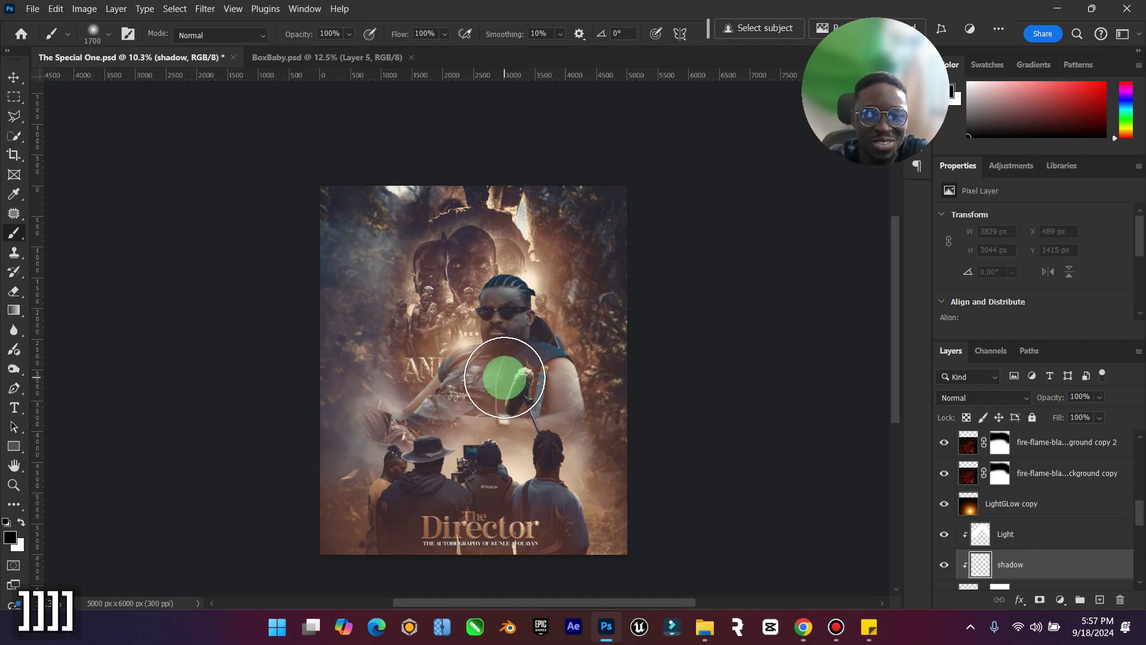
key(bracketright)
key(bracketright)
key(bracketright)
key(bracketright)
key(bracketright)
key(bracketright)
key(bracketright)
key(bracketright)
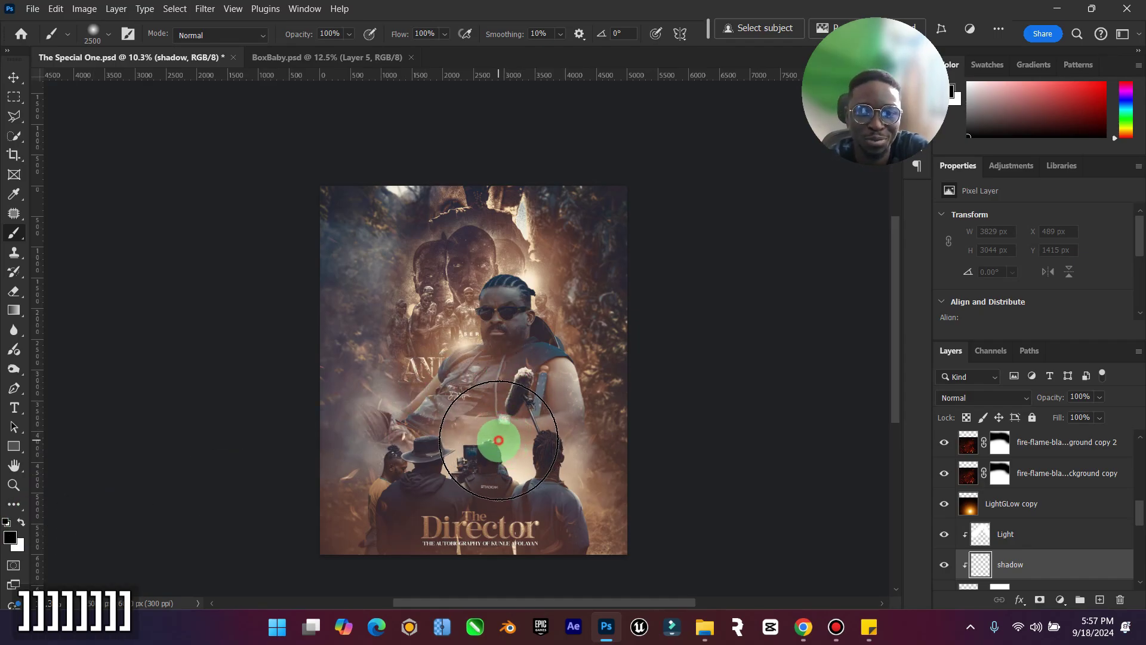
click(495, 430)
click(400, 487)
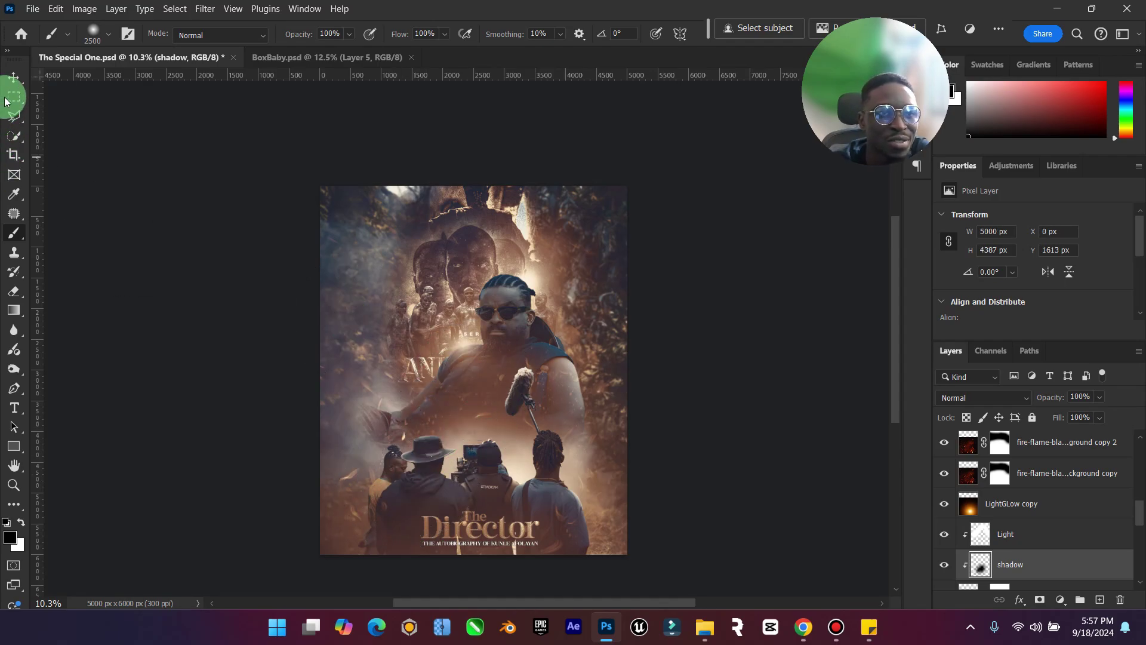
Set the shadow layer to Multiply blending with 52% opacity and 51% fill.
click(13, 77)
click(984, 397)
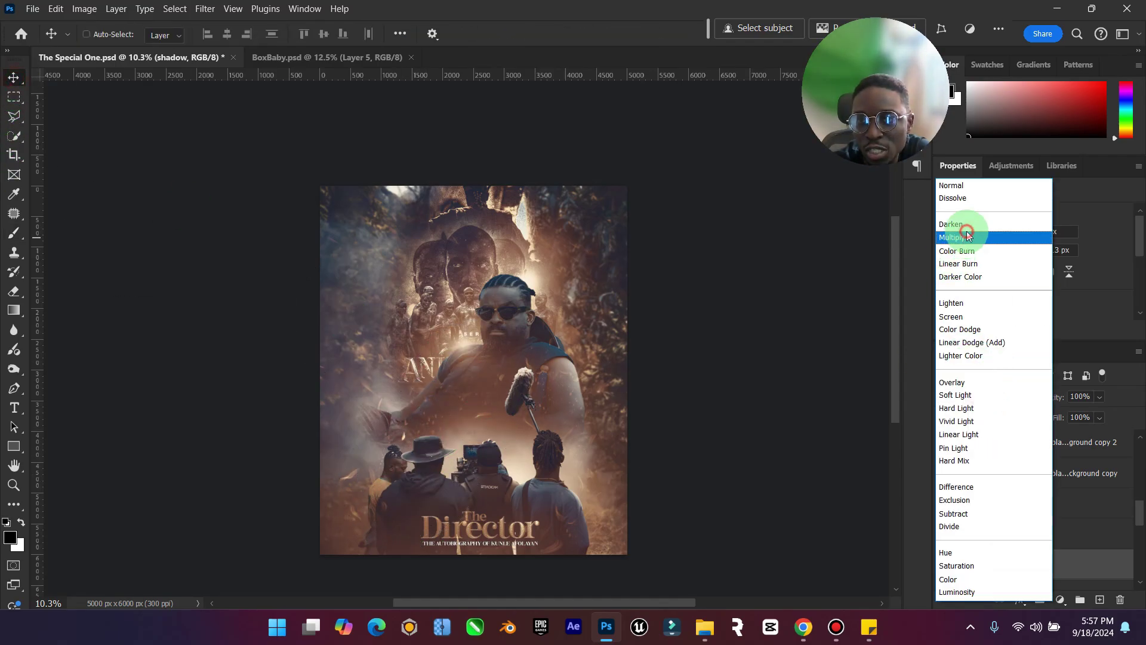
click(966, 232)
drag(1096, 414, 1086, 419)
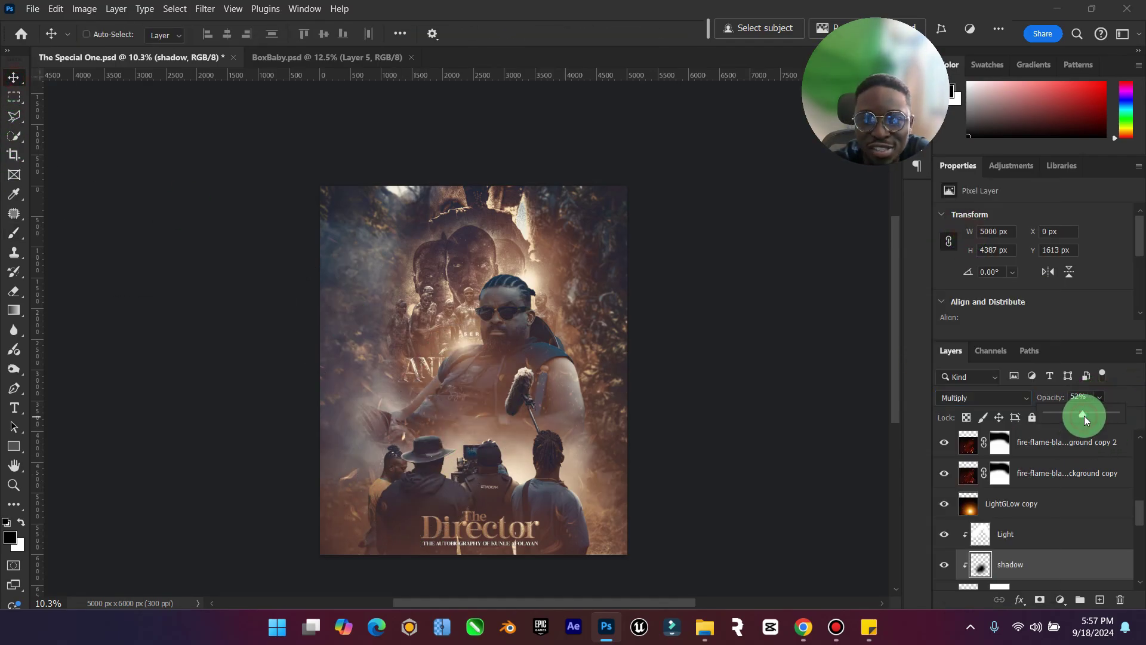
click(1102, 420)
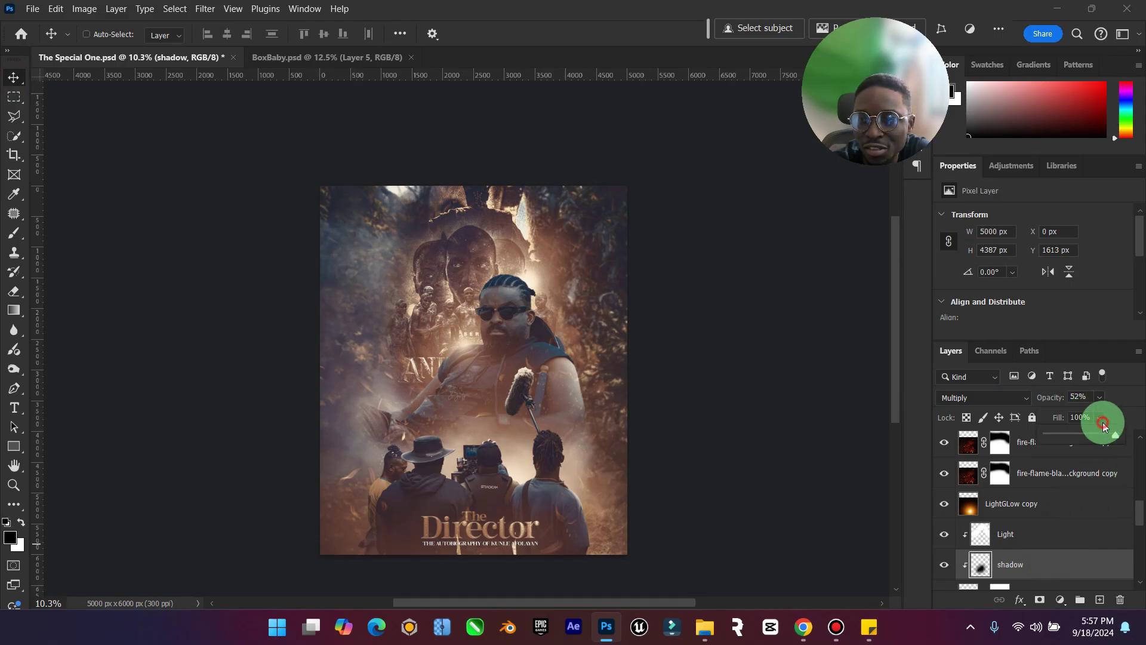
drag(1088, 434, 1082, 438)
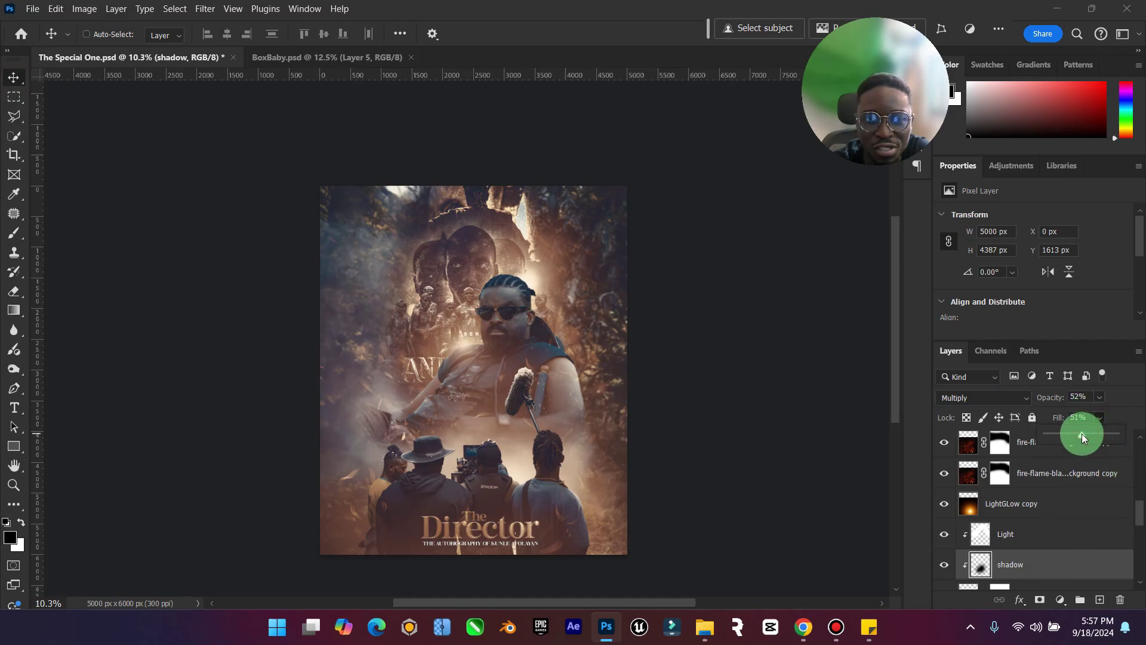
Compare the seated man with the Light and shadow layers hidden and shown, and save the poster.
click(943, 564)
click(943, 533)
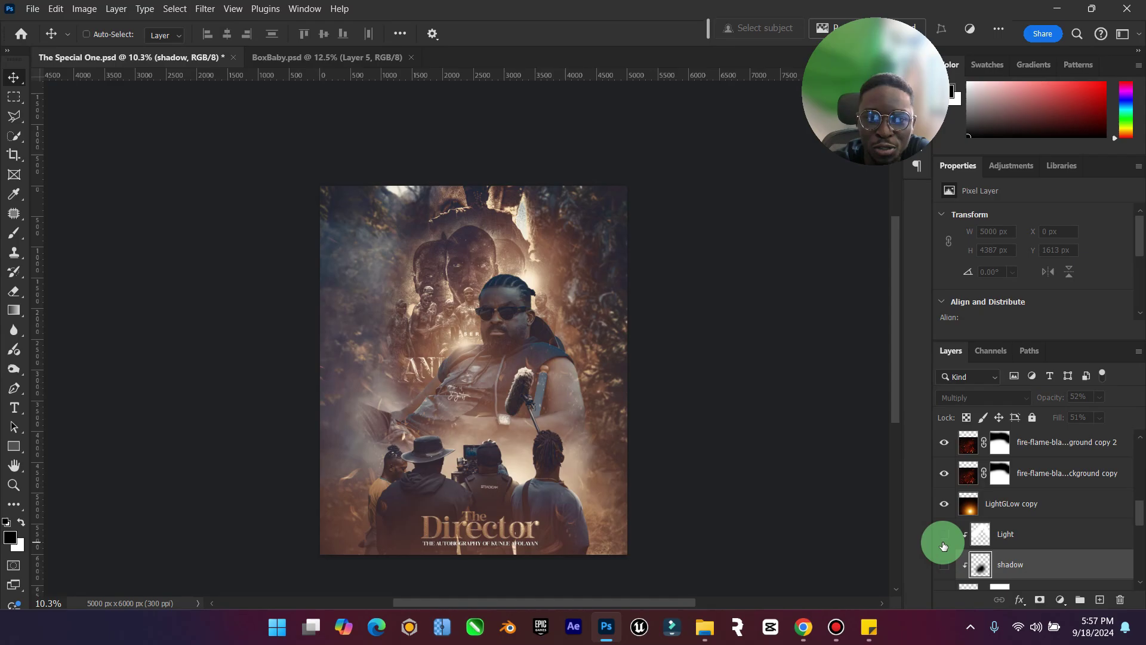
drag(948, 539, 942, 566)
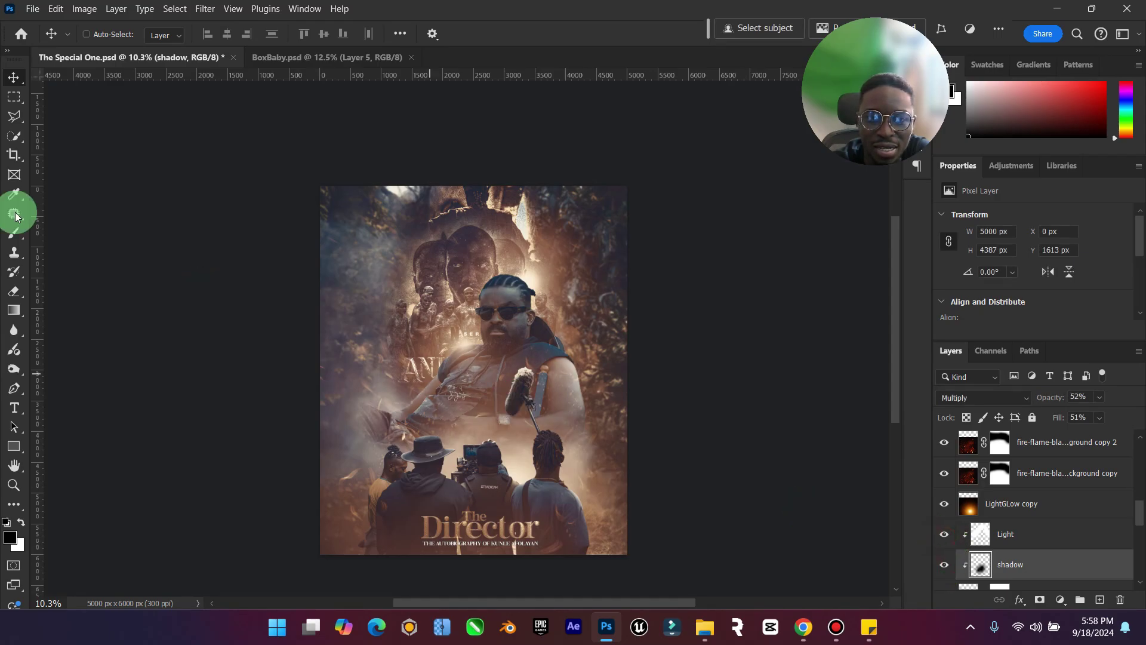
click(427, 347)
key(ctrl+s)
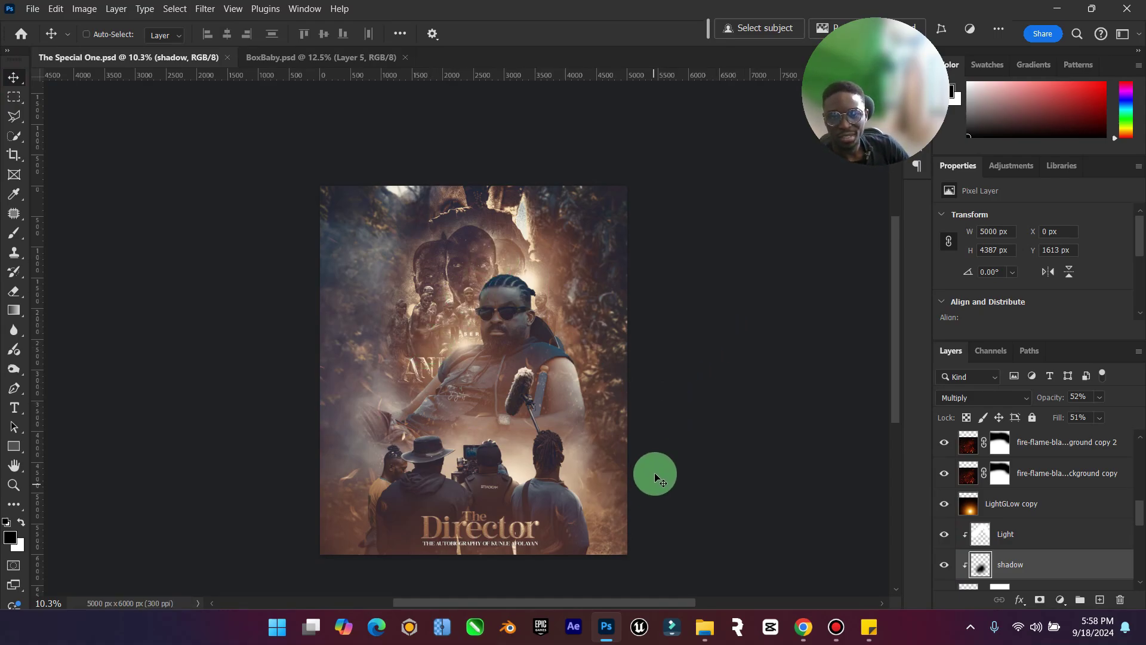
Duplicate the crew's Generative Fill copy layer and clip the duplicate to the original.
click(13, 485)
drag(529, 549, 529, 463)
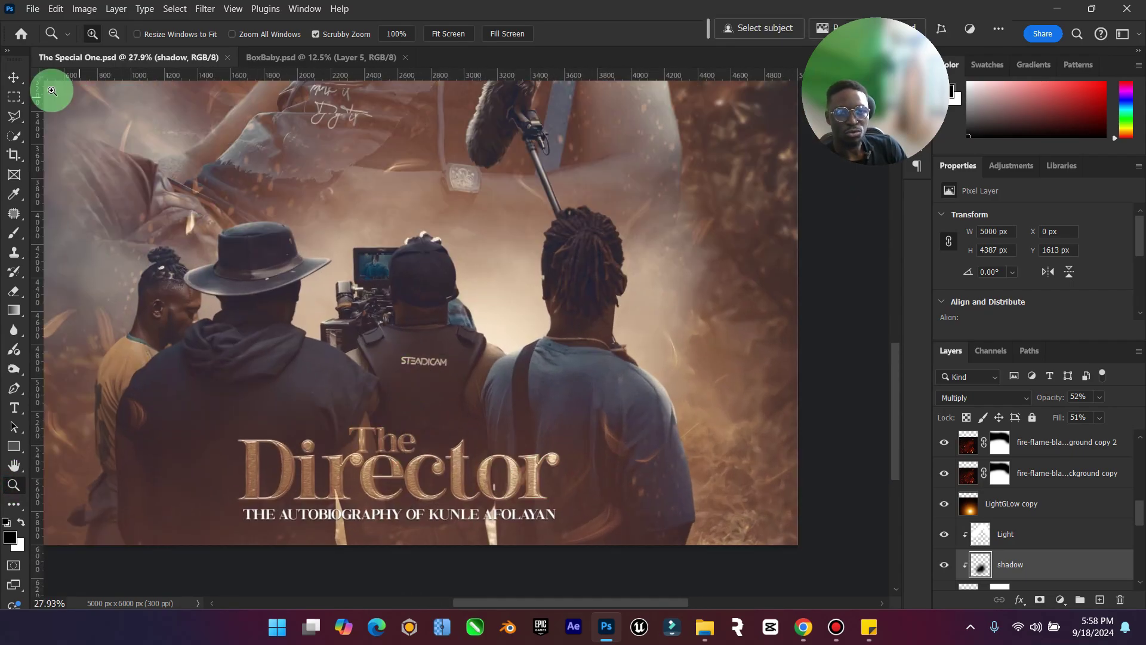
click(14, 79)
scroll(1049, 537, down, 5)
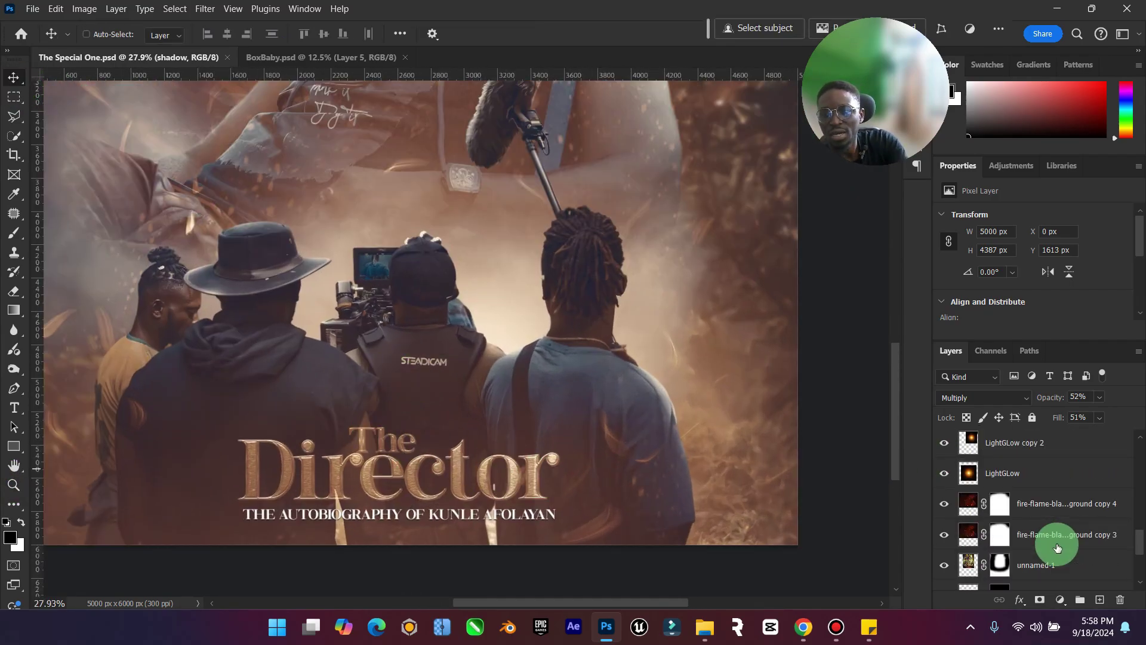
scroll(1044, 566, down, 5)
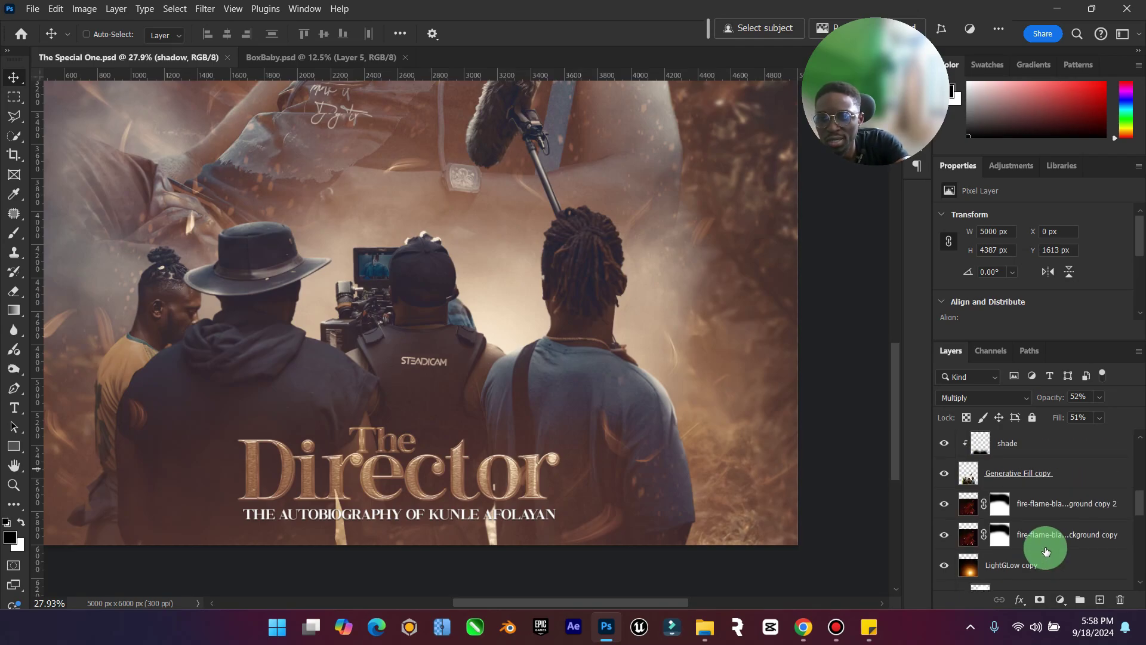
click(1032, 480)
key(ctrl+j)
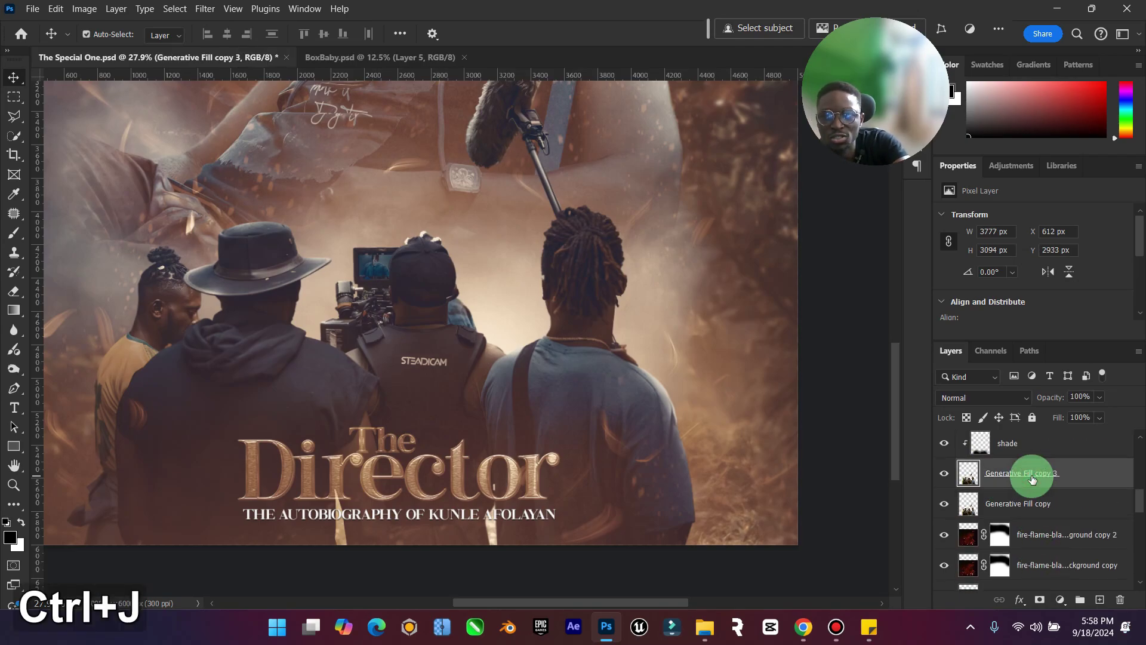
right_click(1038, 477)
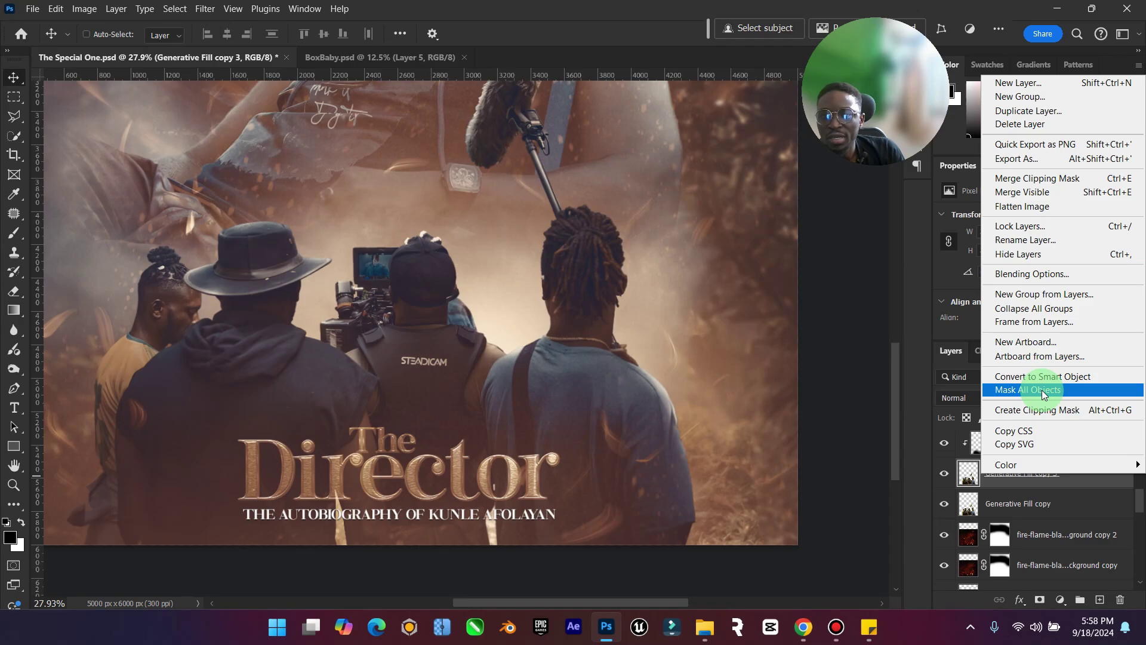
click(1043, 416)
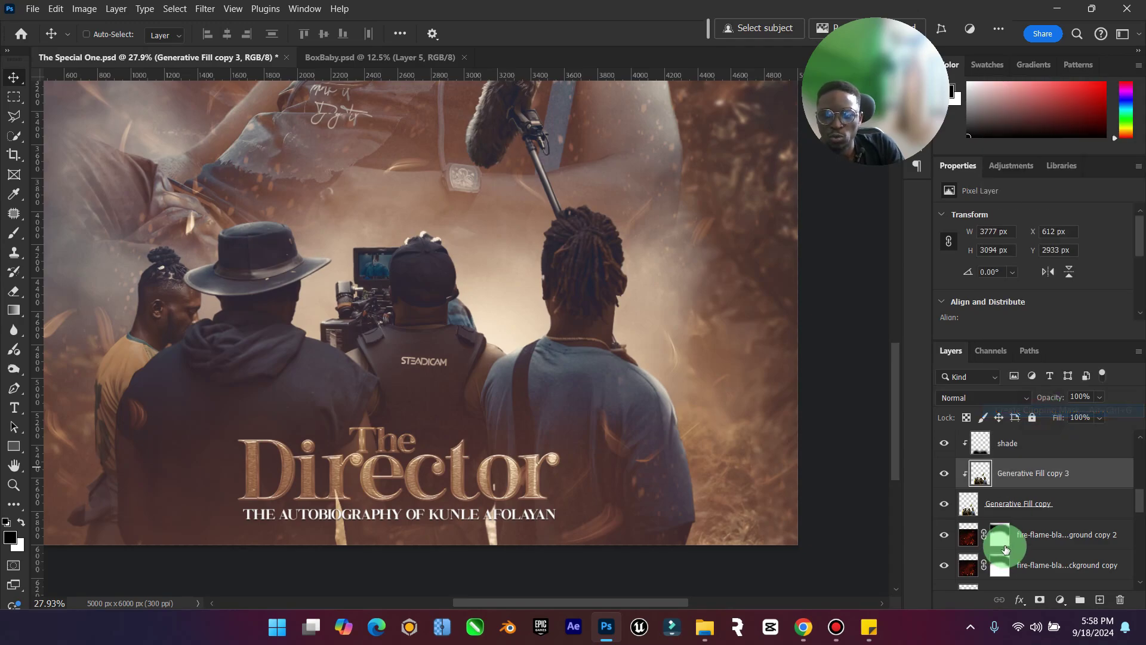
Rename the clipped duplicate of the crew layer as blur.
click(1030, 472)
text(bl)
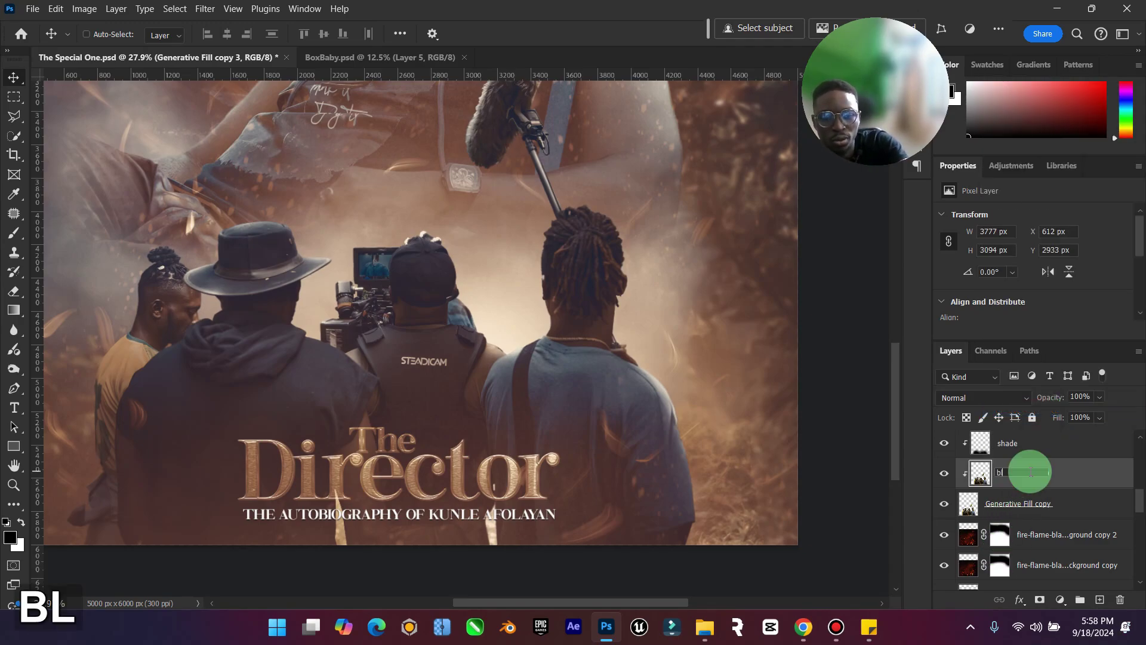
text(ur)
key(Return)
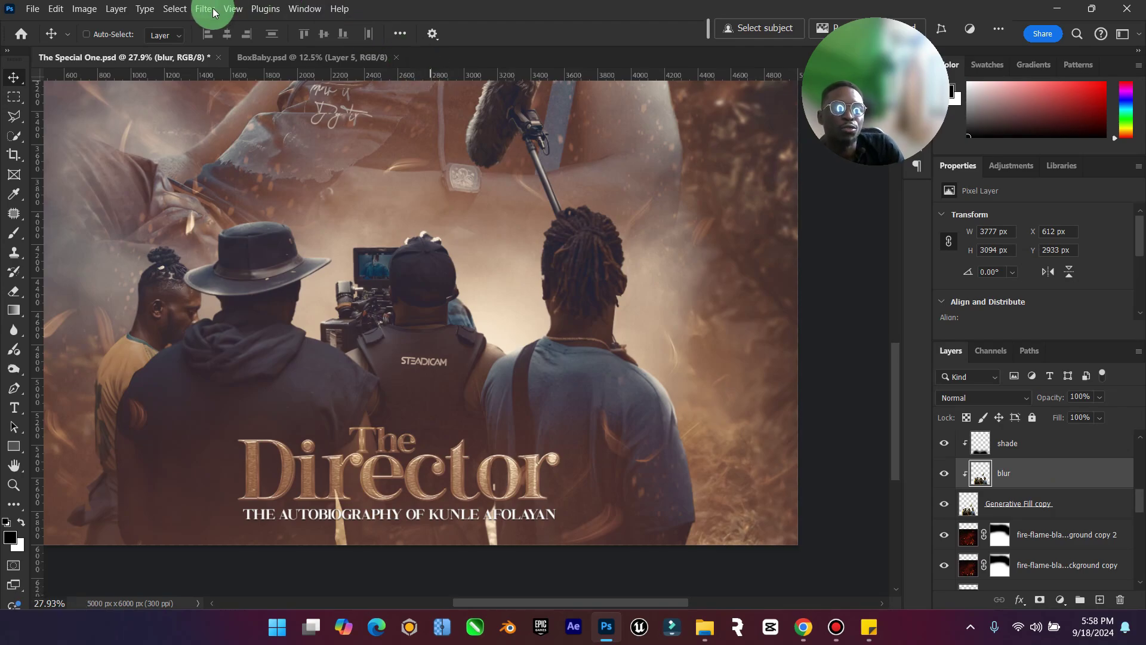
Apply a moderate Gaussian Blur to the crew's blur layer, keeping the figures recognizable.
click(213, 12)
mouse_move(313, 207)
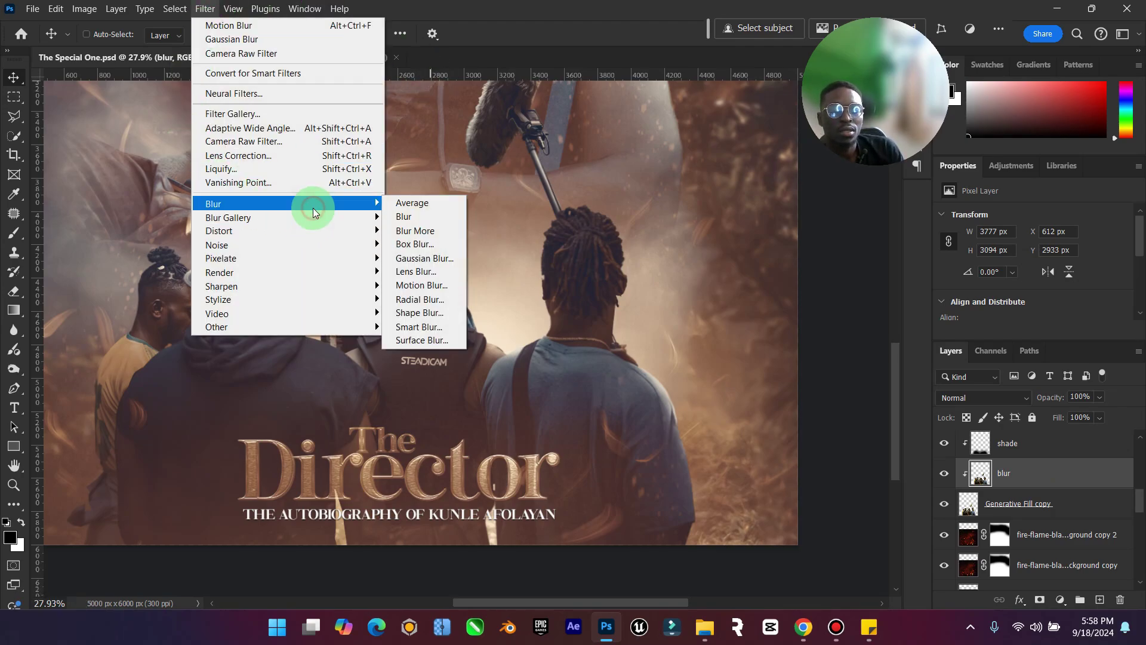
click(416, 258)
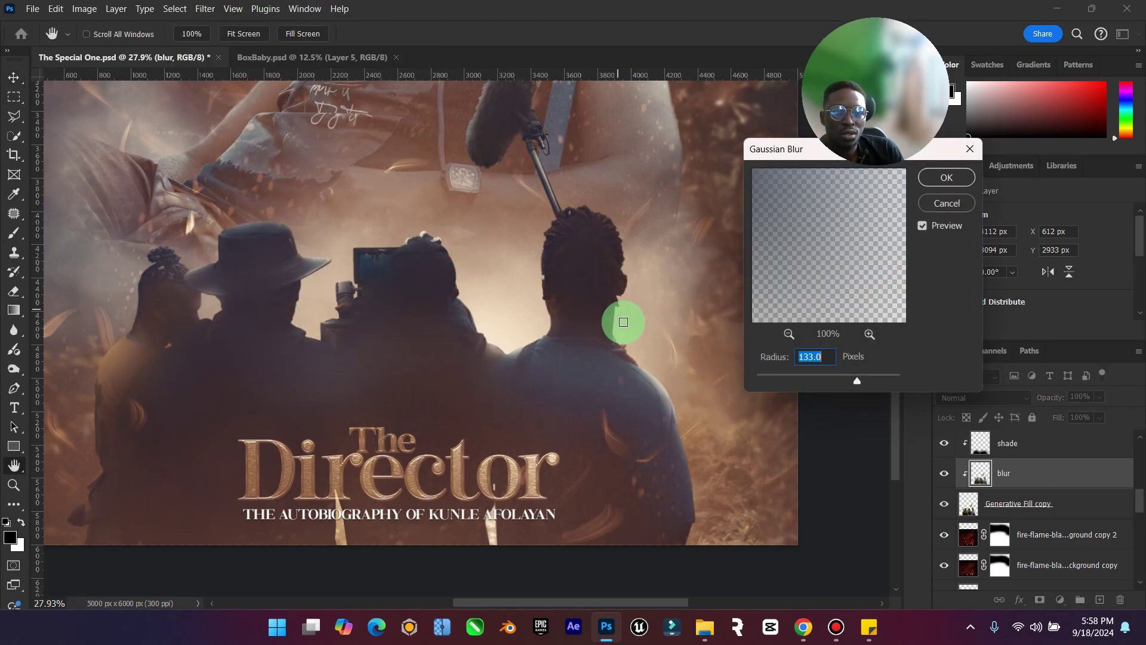
drag(800, 379, 815, 381)
click(1004, 194)
click(949, 177)
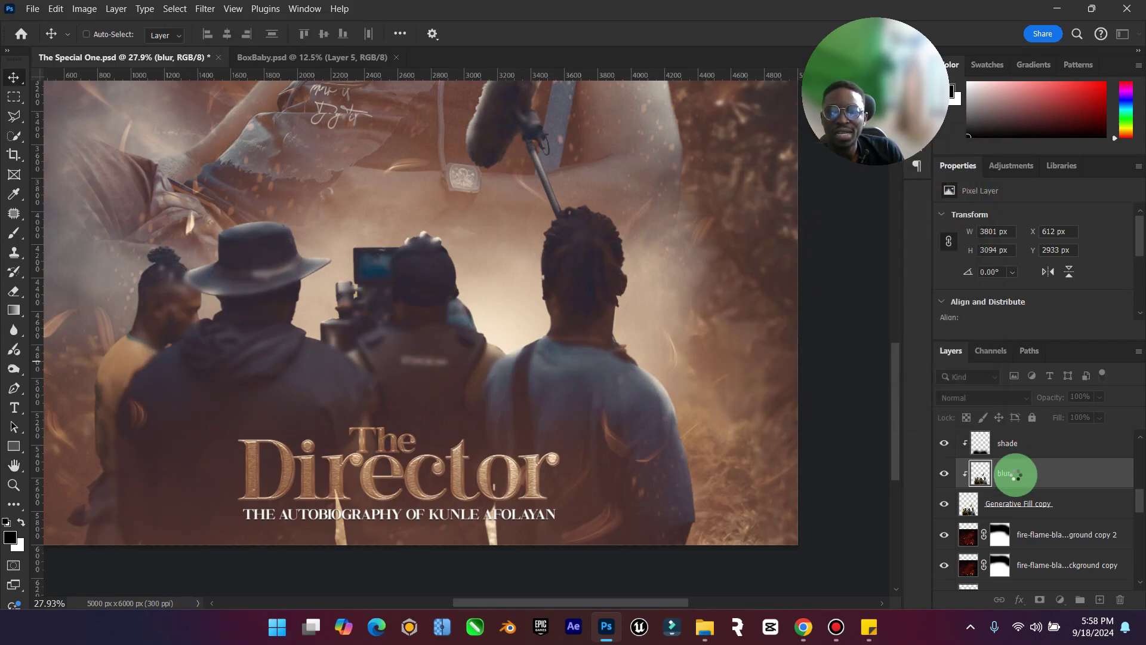
click(1038, 600)
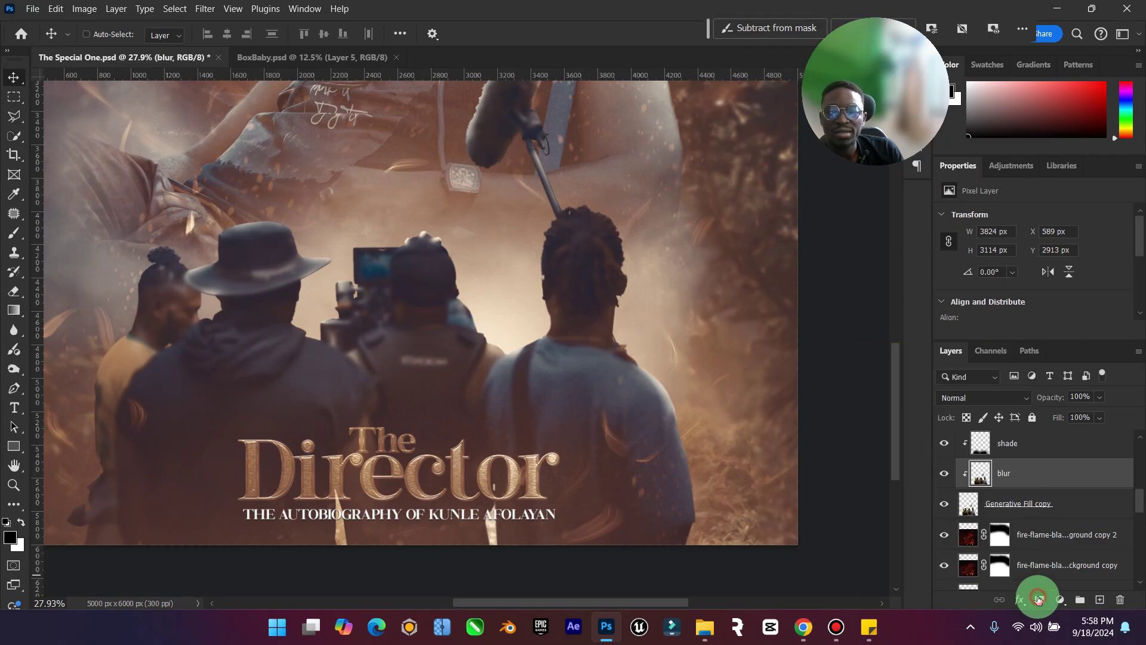
click(1025, 487)
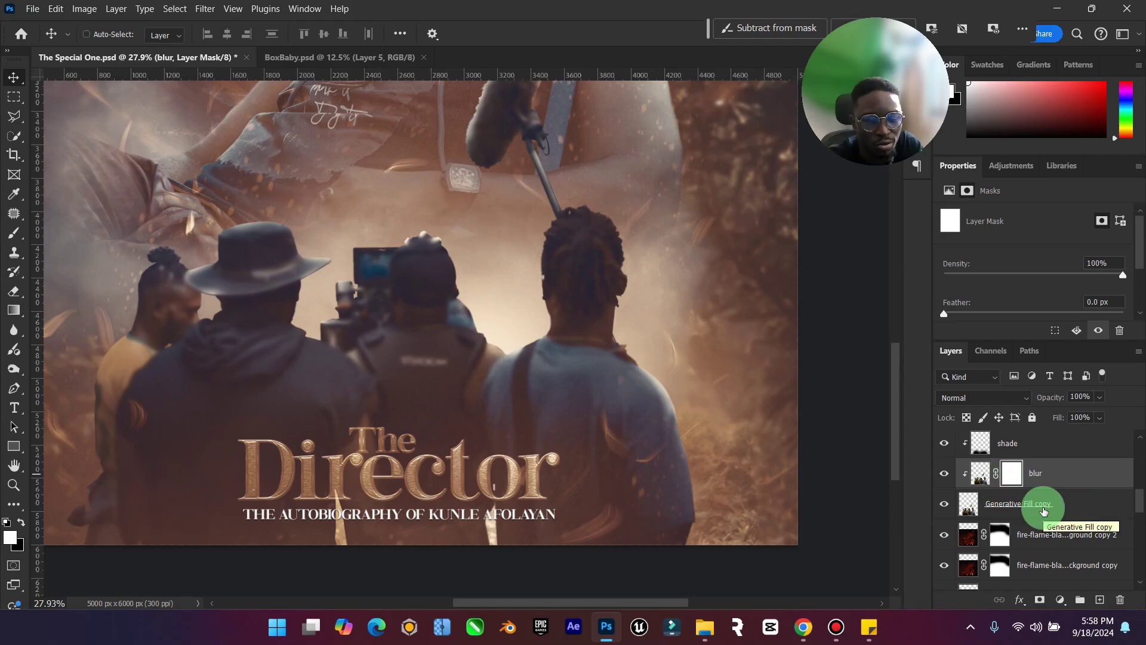
key(alt+i)
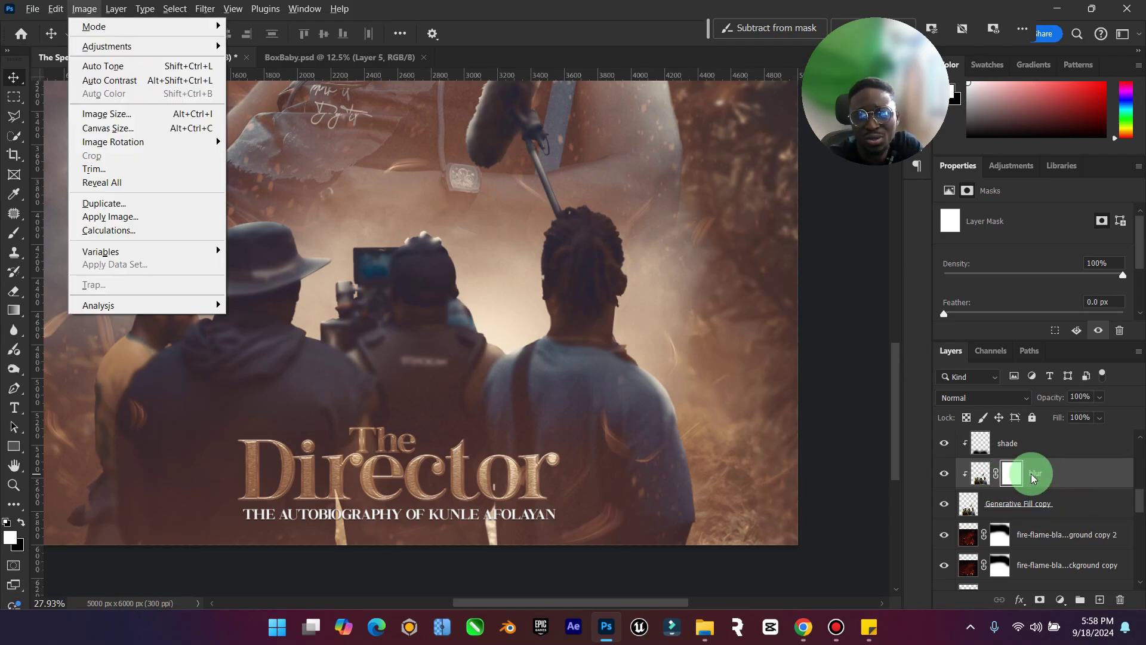
click(1012, 472)
alt+click(1012, 471)
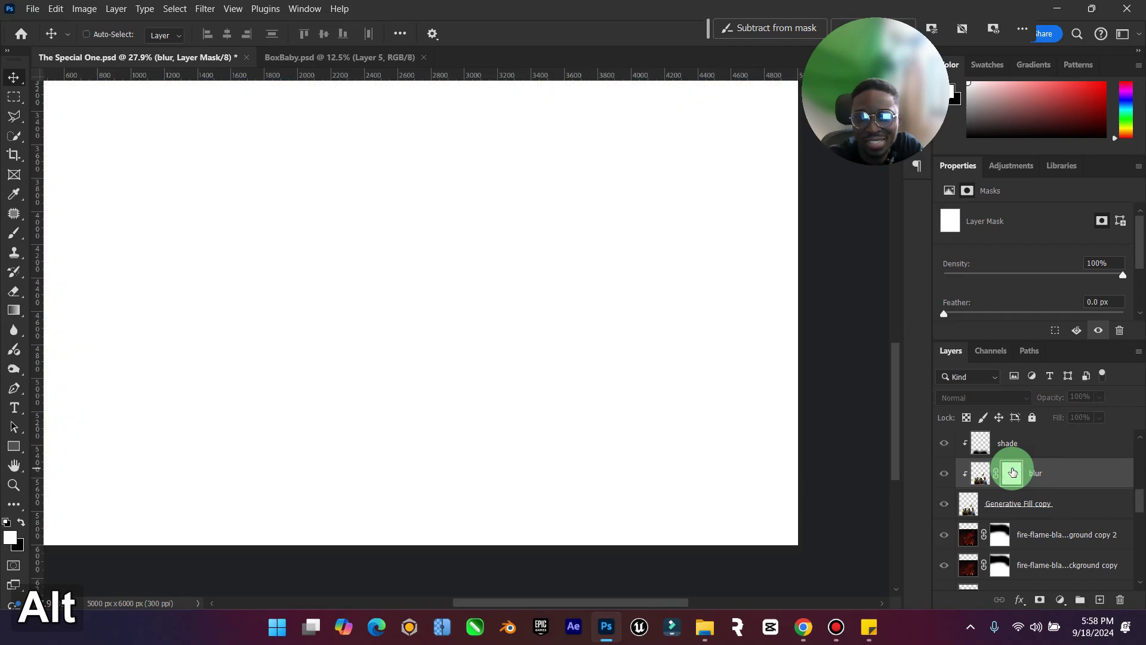
key(ctrl+z)
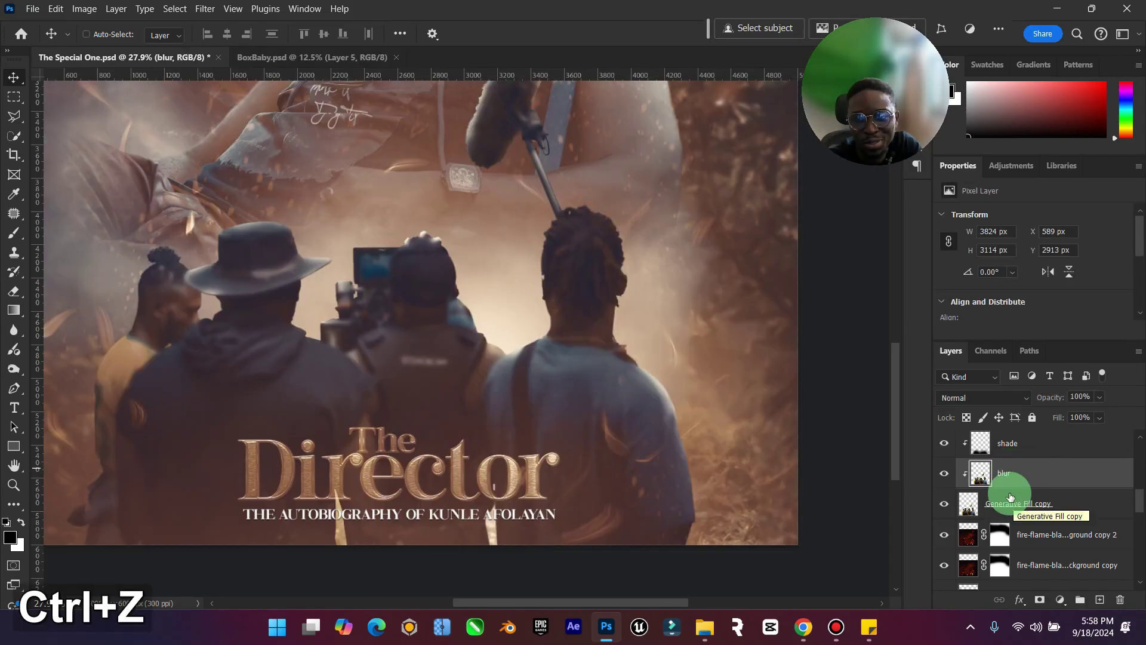
Add a layer mask to the blur layer and invert the mask to black.
click(1039, 599)
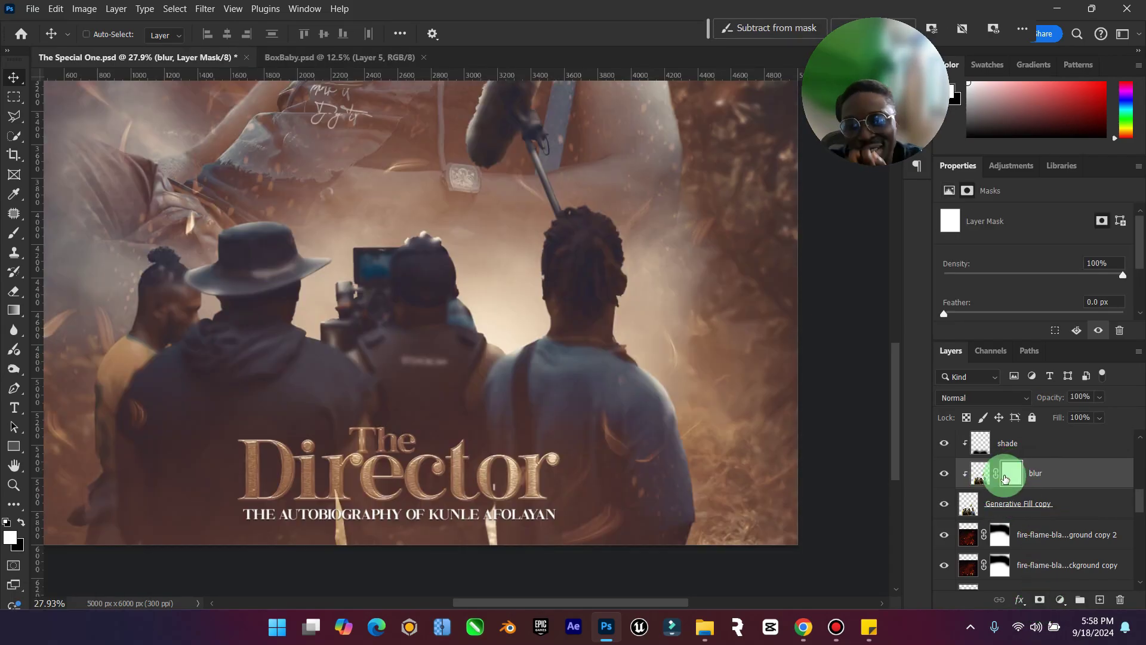
click(1033, 474)
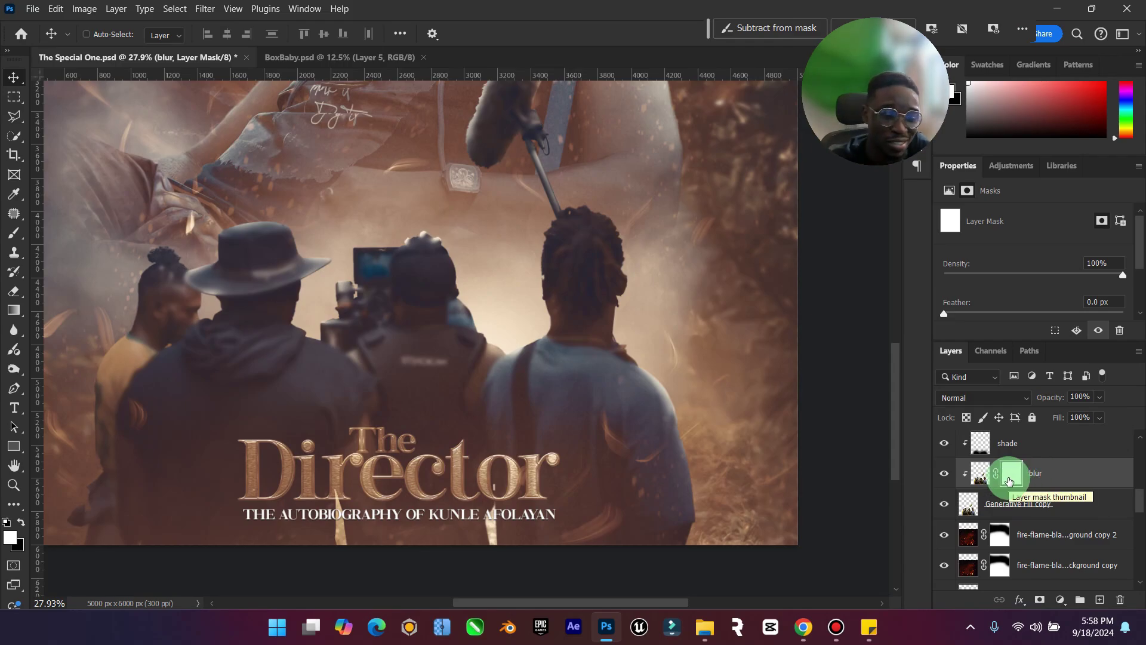
key(ctrl+i)
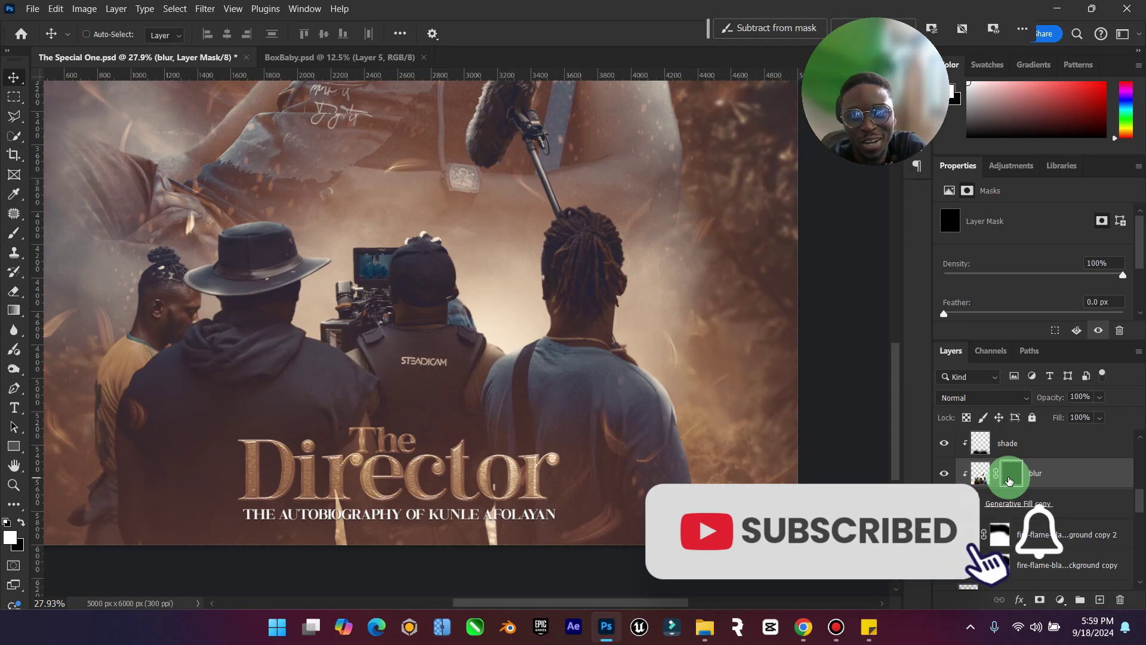
Reduce the brush size to 1100 px and undo the trial strokes on the crew's blur mask.
click(13, 234)
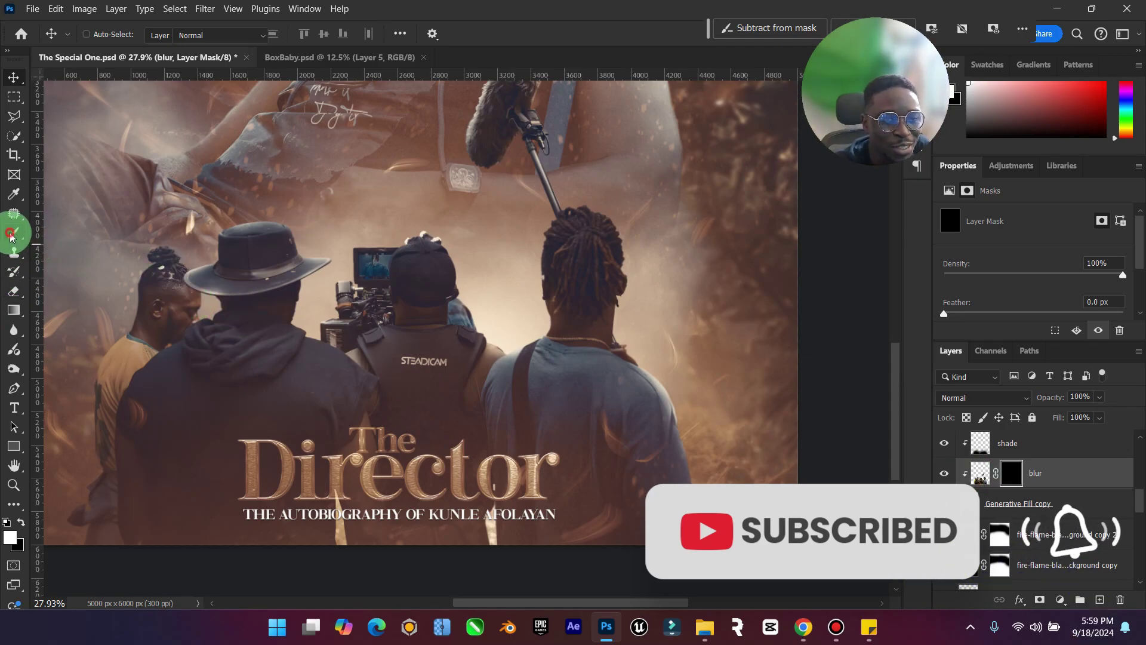
key(bracketleft)
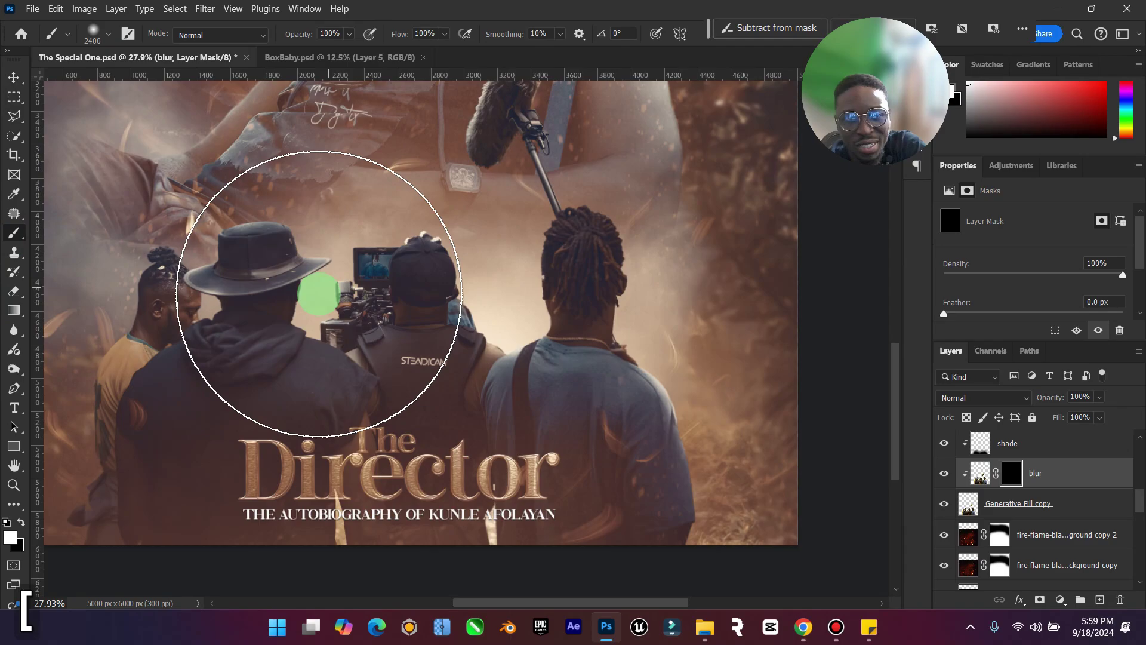
key(bracketleft)
key(bracketleft)
key(bracketleft)
key(bracketleft)
key(bracketleft)
key(bracketleft)
key(bracketleft)
key(bracketleft)
key(bracketleft)
key(bracketleft)
key(bracketleft)
key(bracketleft)
key(bracketleft)
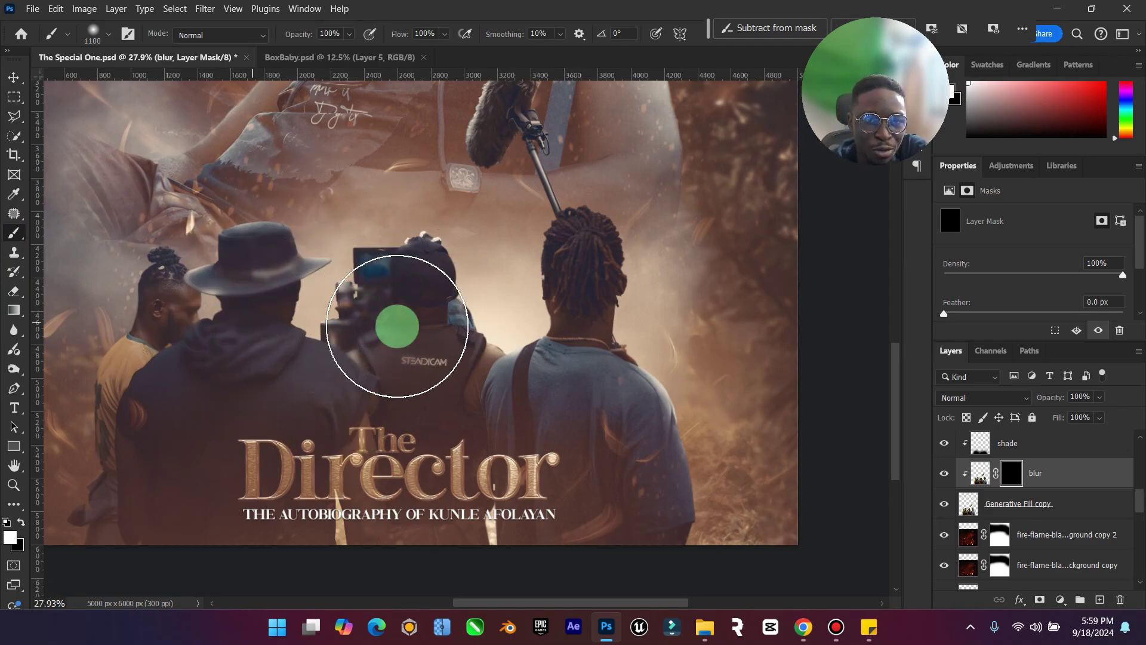
key(ctrl+z)
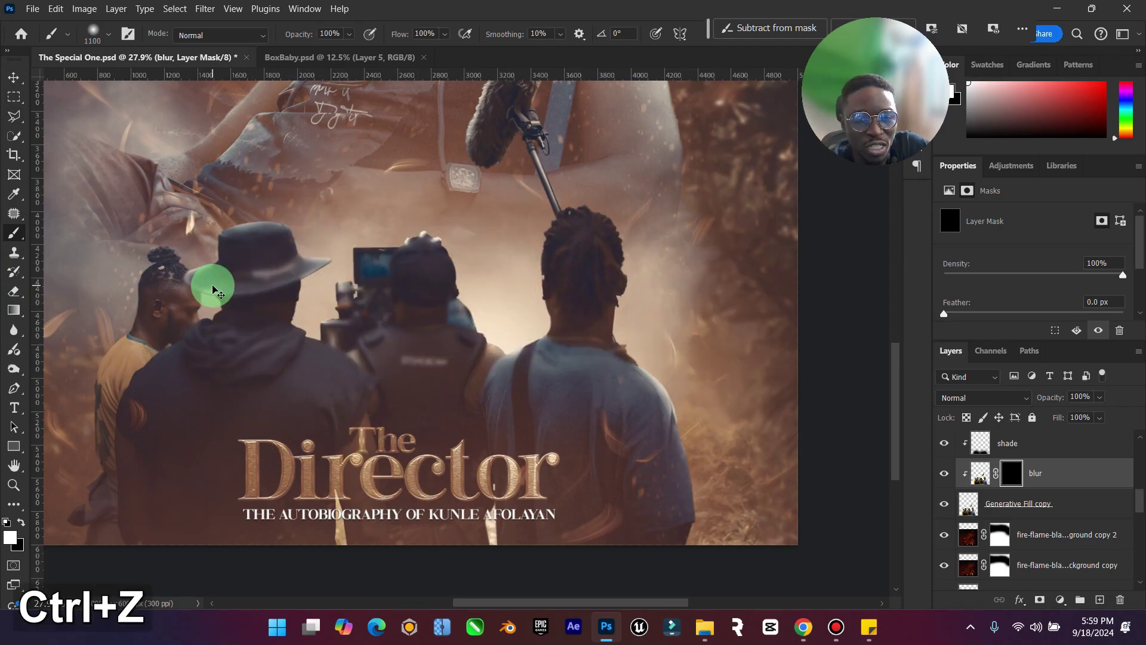
key(ctrl+z)
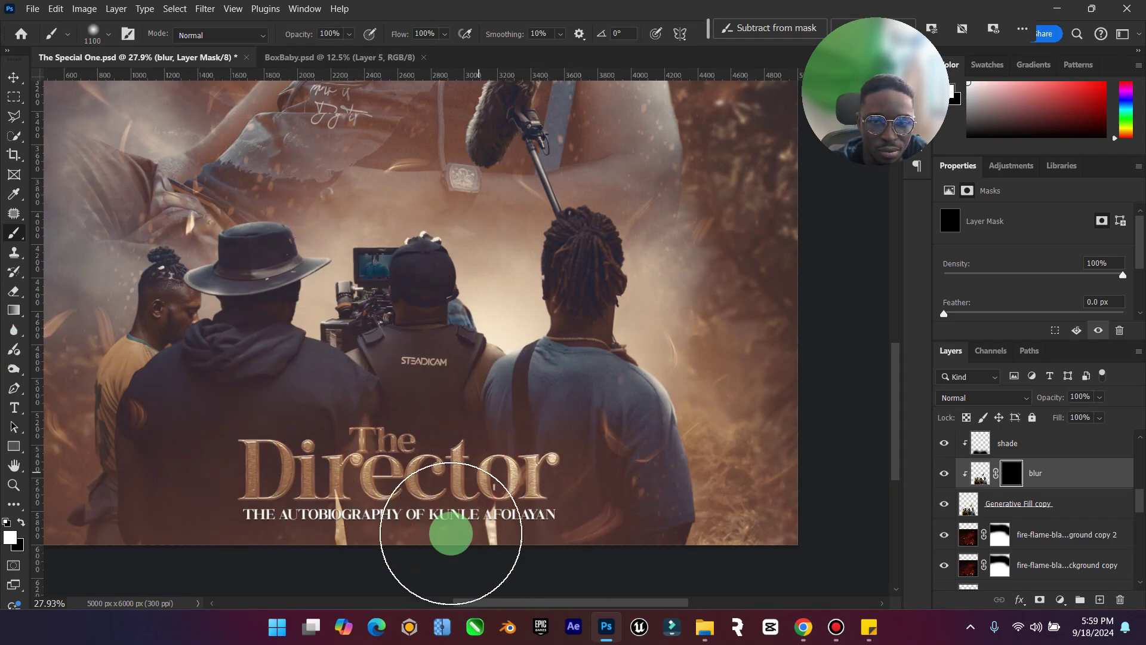
Paint white on the blur layer's mask across the crew's lower bodies behind The Director title.
drag(451, 533, 345, 537)
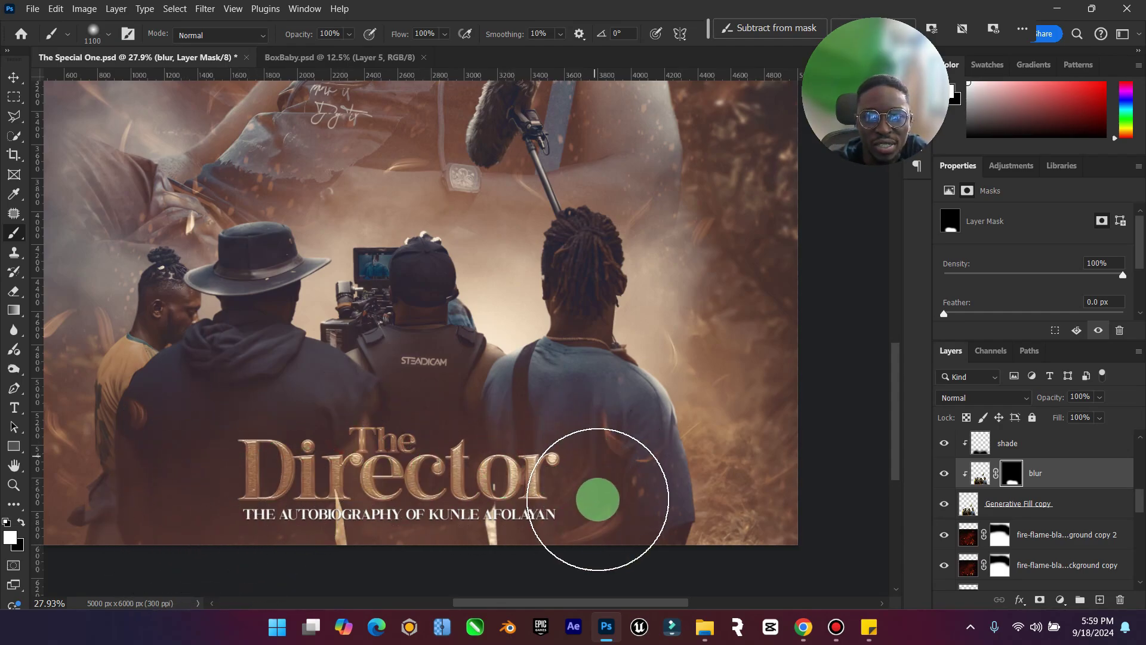
mouse_move(597, 499)
mouse_down()
mouse_move(463, 454)
mouse_move(528, 449)
mouse_move(547, 481)
mouse_move(329, 505)
mouse_move(475, 476)
mouse_up()
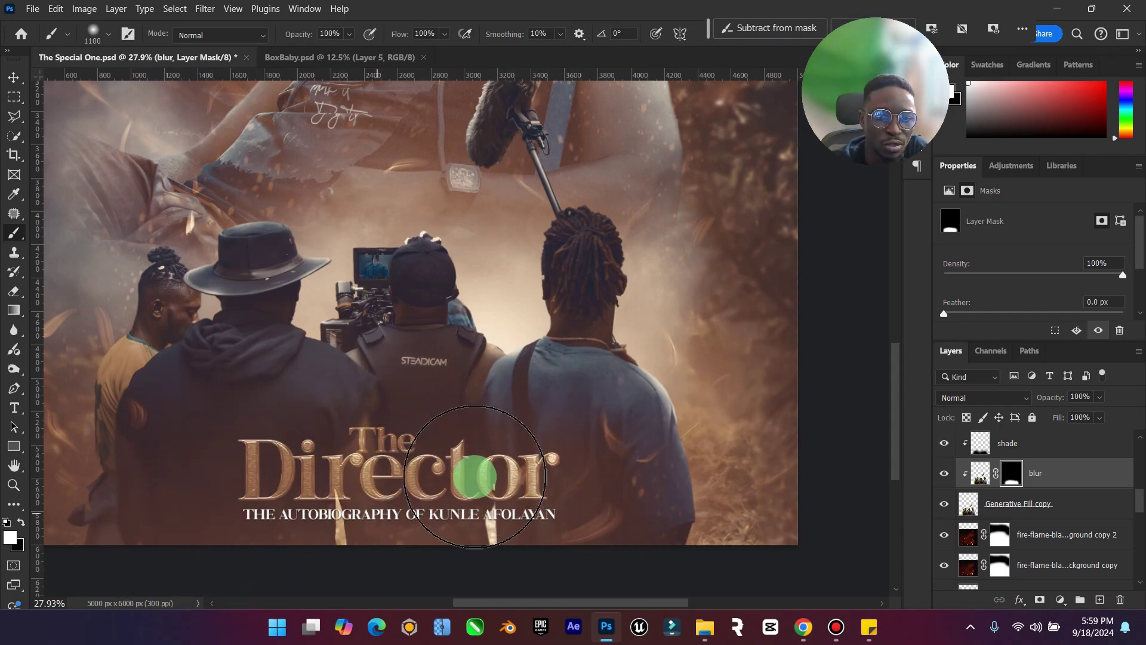
click(13, 484)
key(ctrl+0)
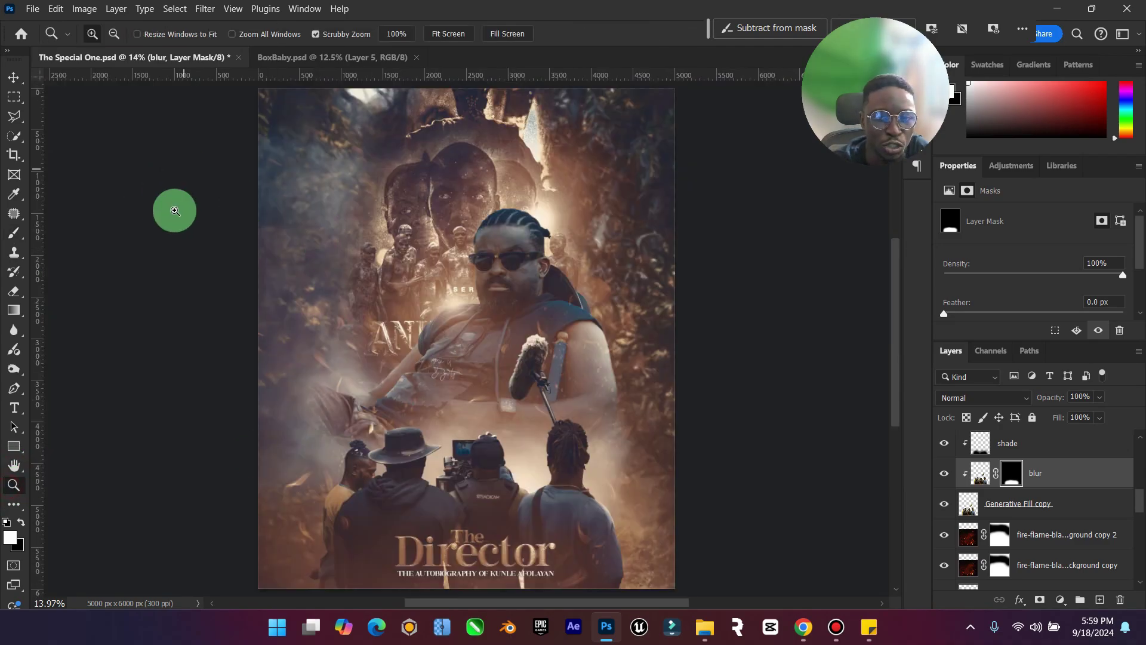
click(13, 77)
click(13, 484)
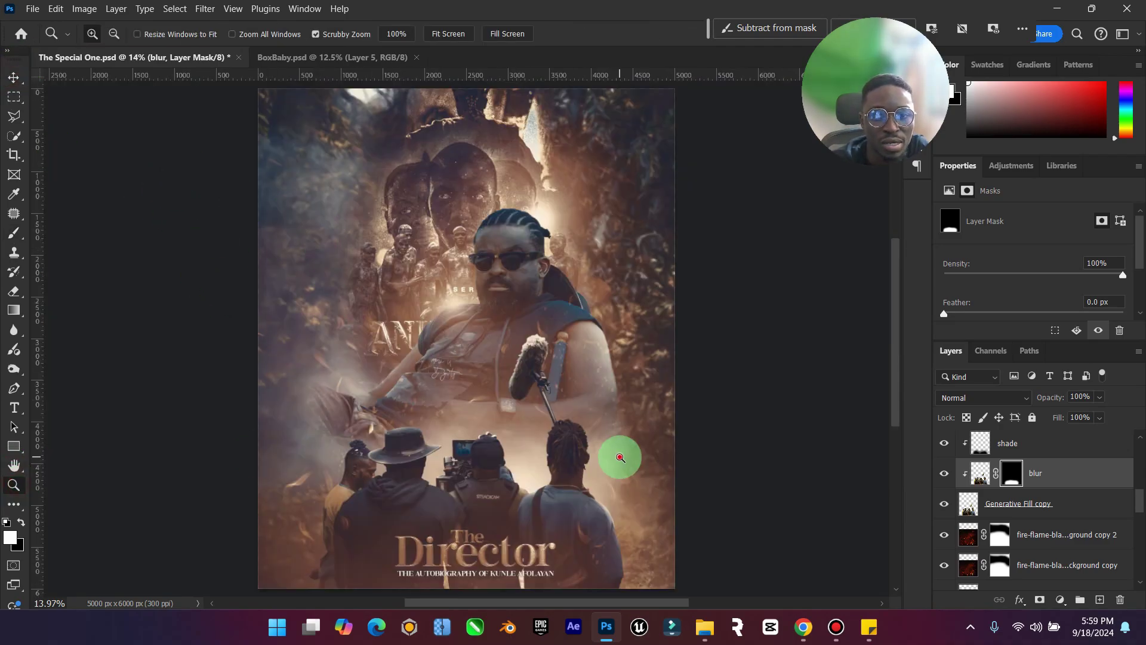
drag(619, 456, 594, 456)
click(14, 79)
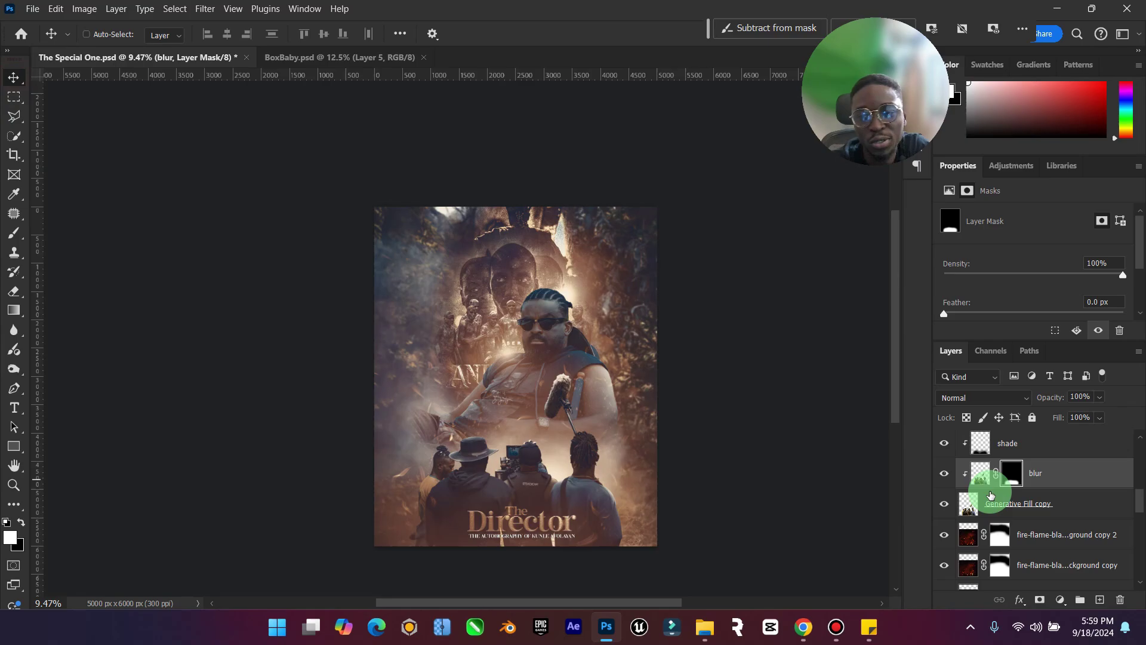
Close the mask properties group and stamp all layers from Color Lookup 3 down to Layer 0 into a new merged layer on top.
click(1139, 166)
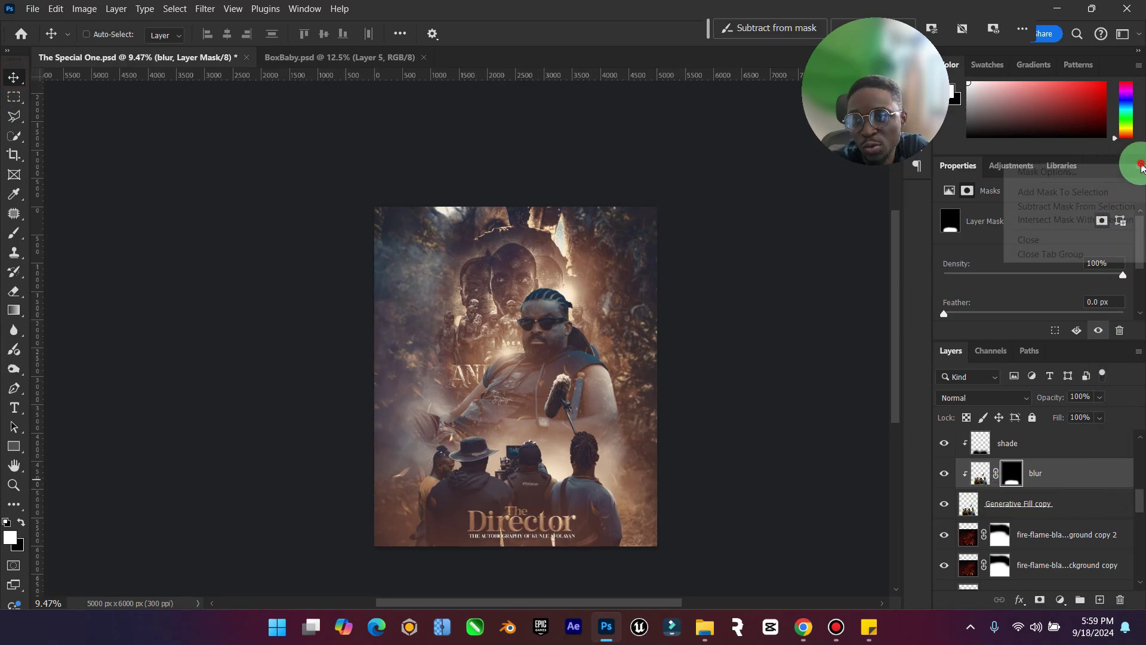
click(1050, 254)
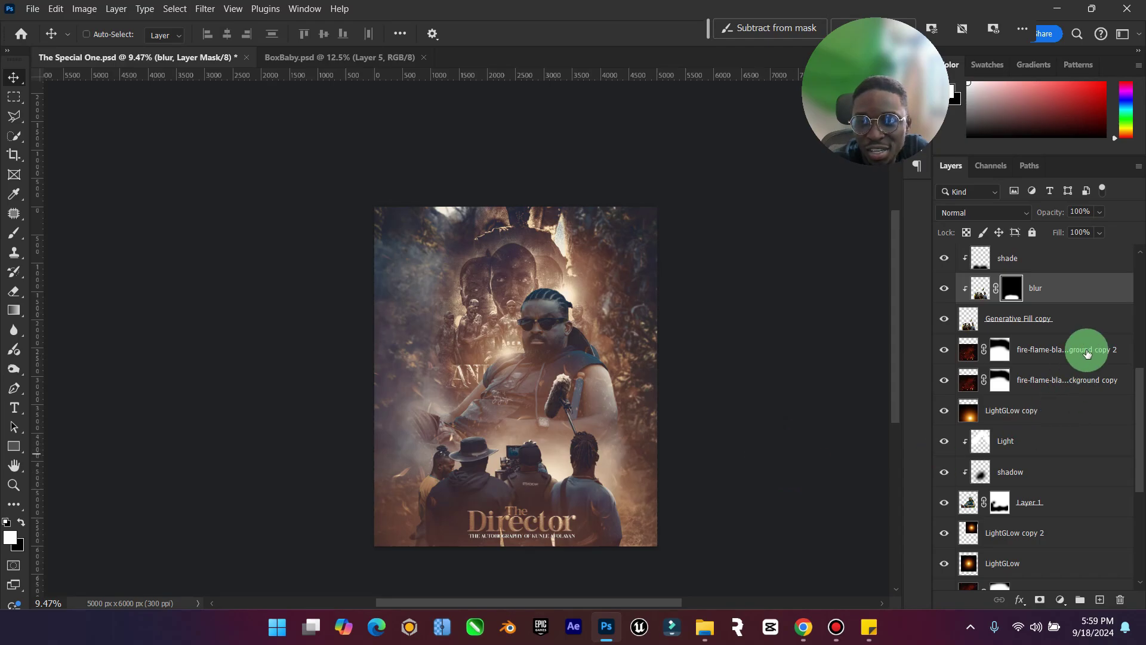
scroll(1073, 311, up, 5)
scroll(1073, 311, up, 3)
click(1074, 263)
scroll(1056, 312, down, 10)
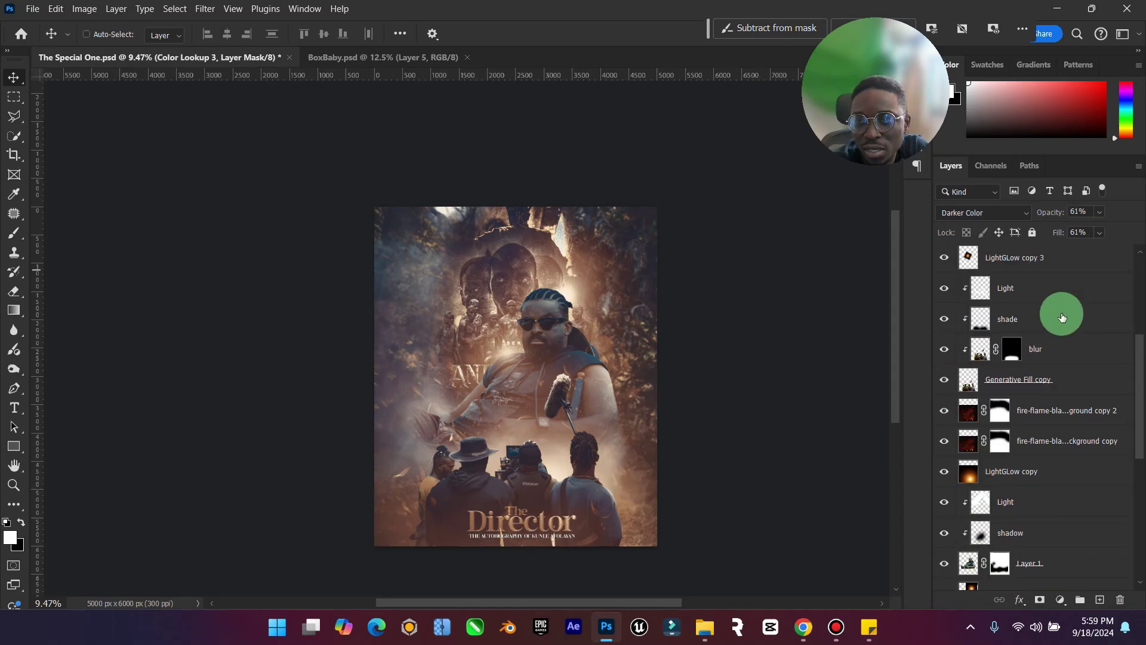
shift+click(1063, 577)
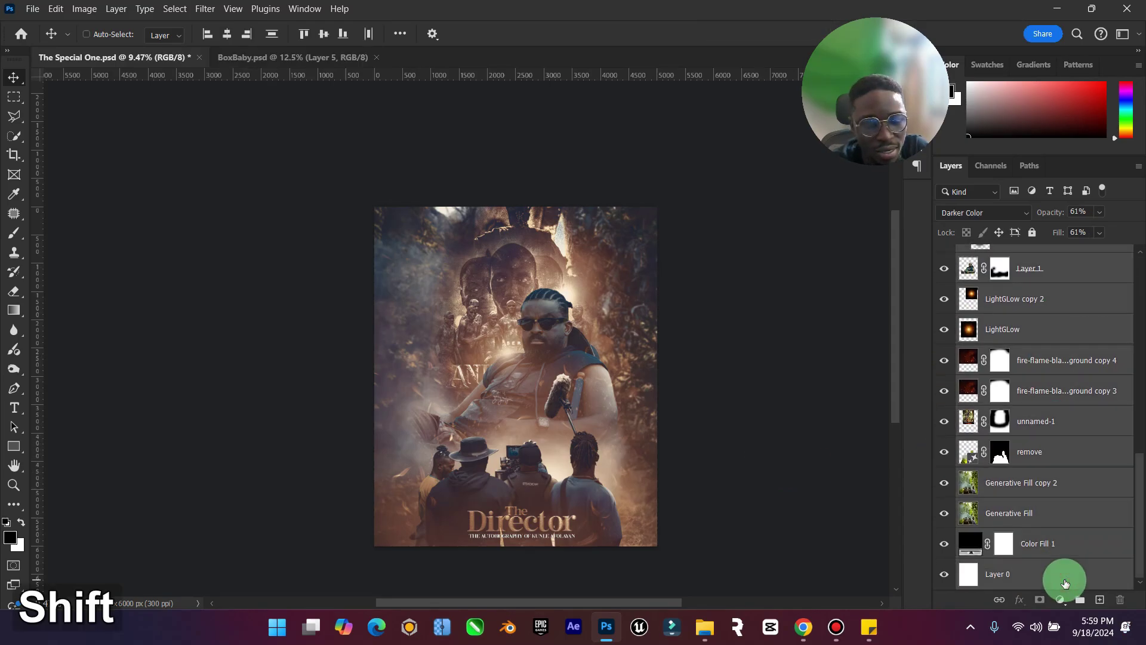
key(ctrl)
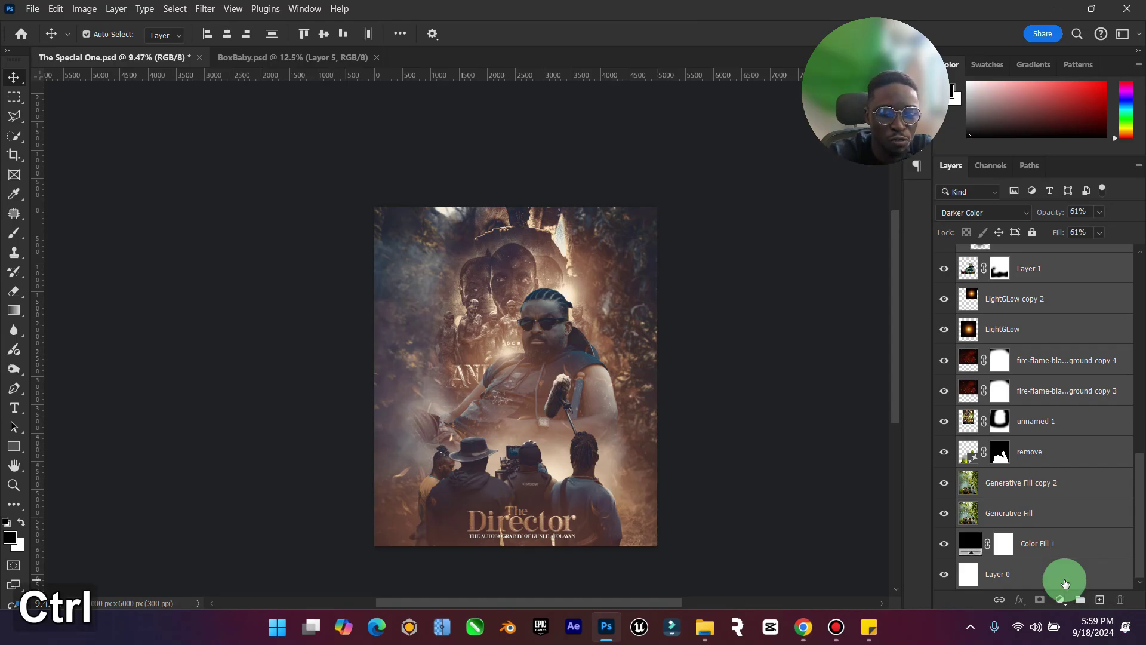
key(ctrl+shift+alt+e)
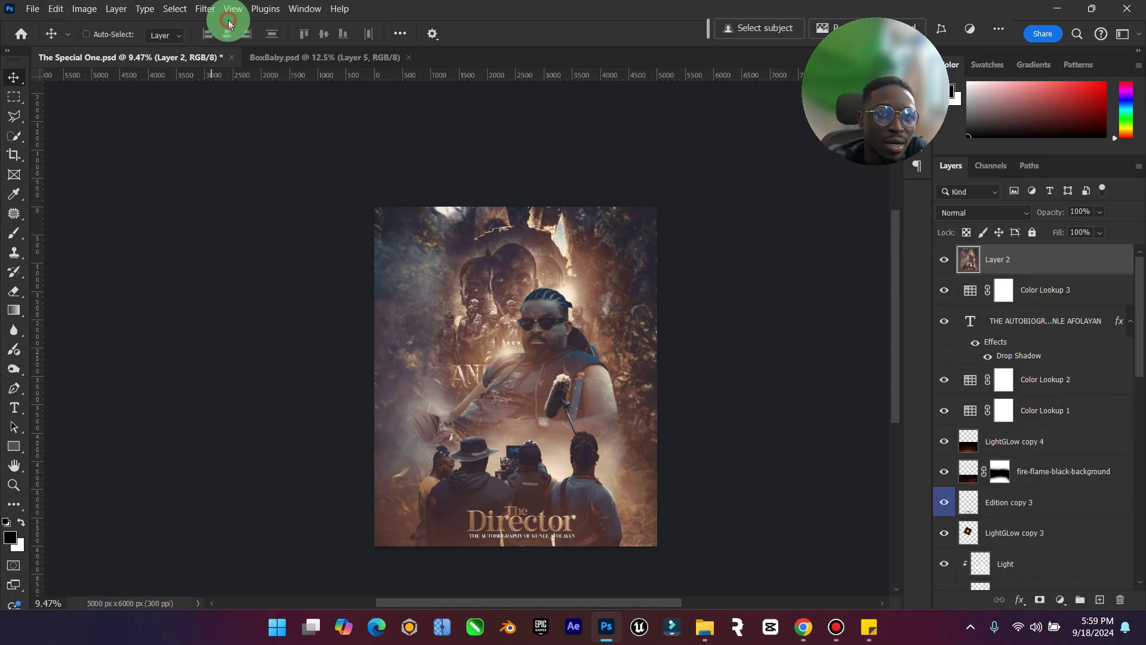
click(1096, 27)
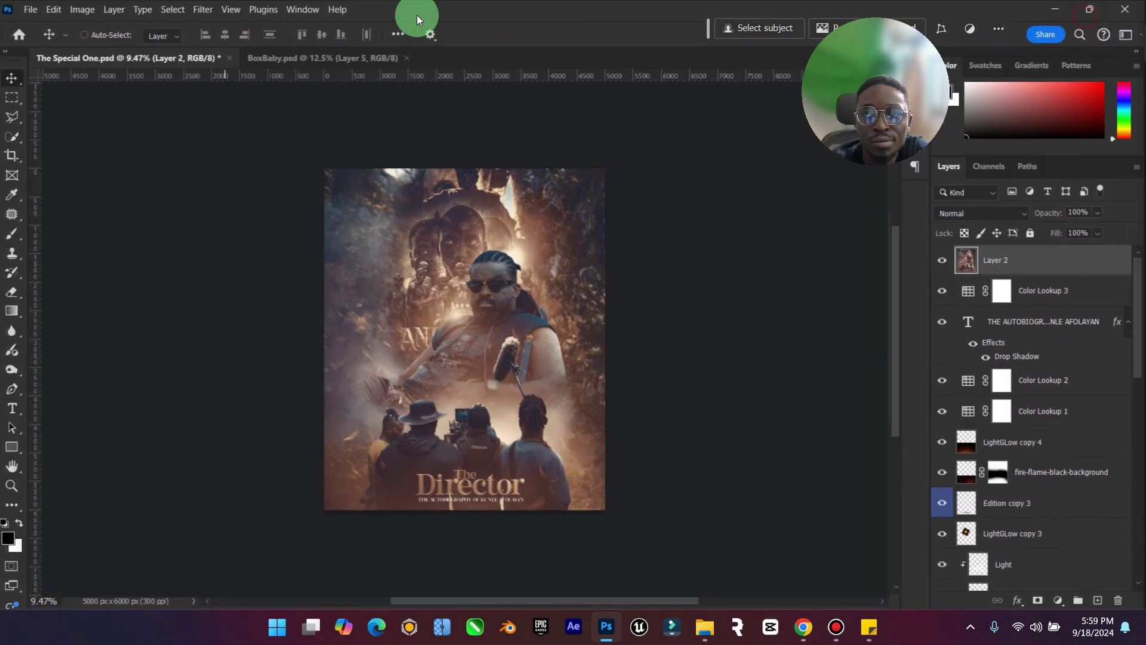
click(205, 8)
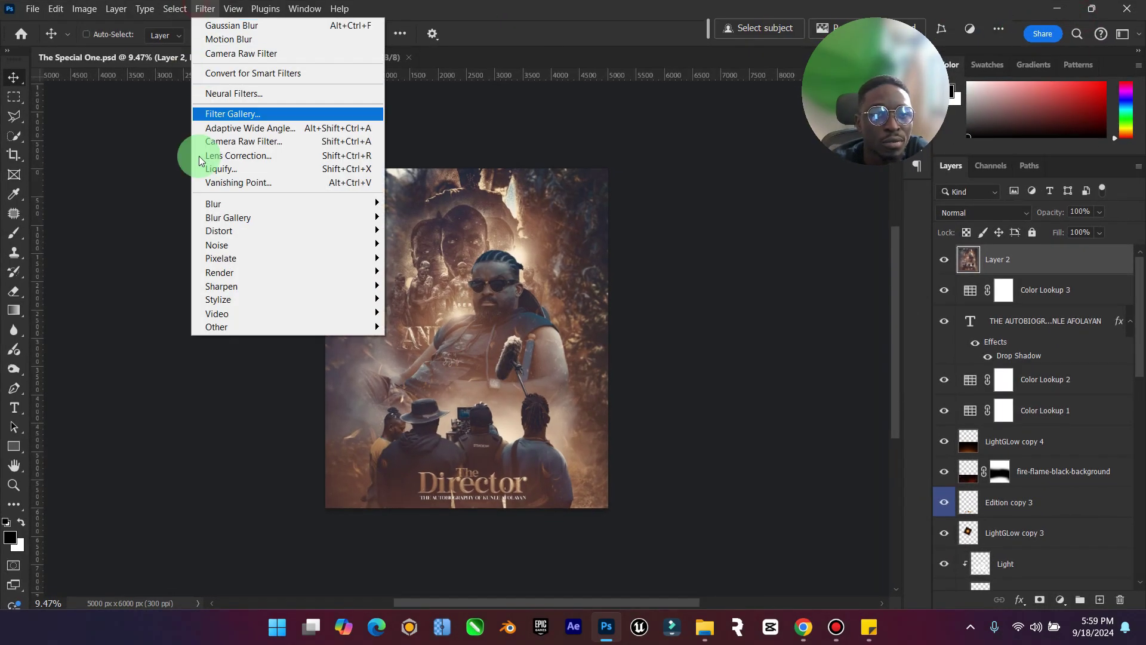
click(274, 53)
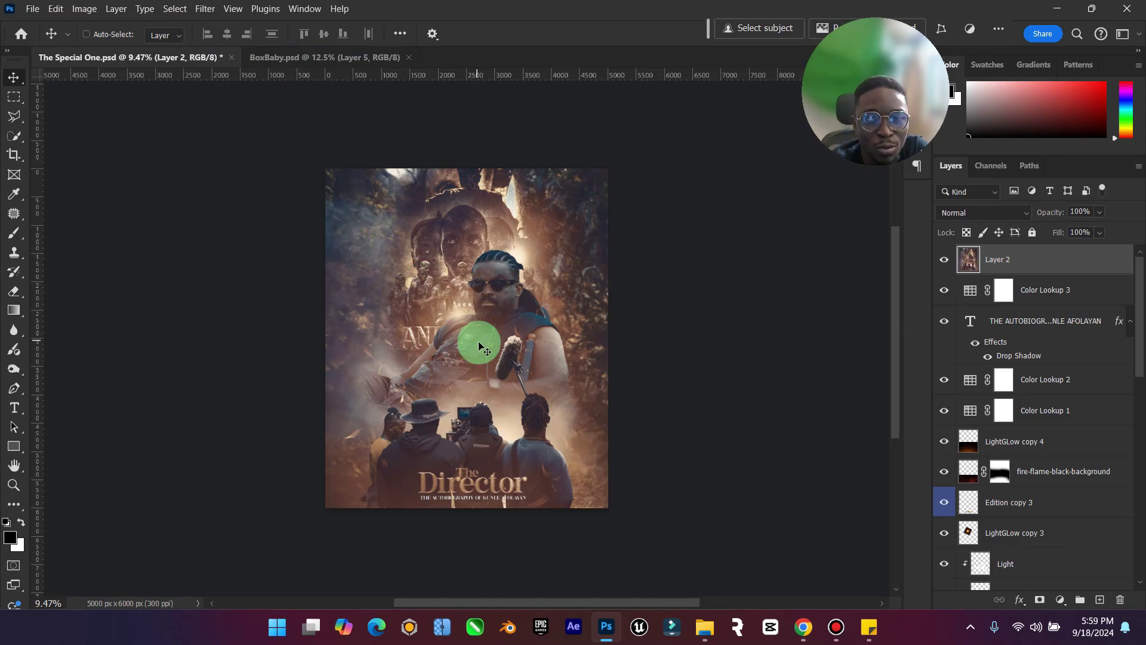
key(ctrl+z)
Start the Camera Raw Filter on the merged layer with Exposure -0.20, Contrast +8, Highlights -7, Shadows +4, Whites +18 and Blacks +15.
click(198, 7)
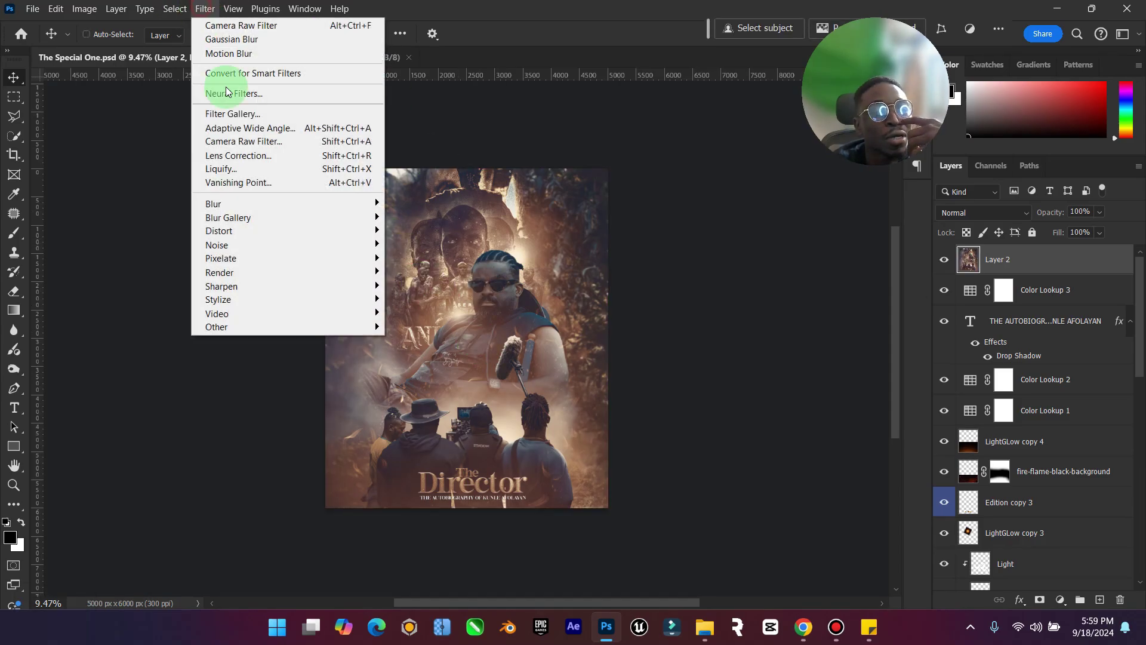
click(273, 144)
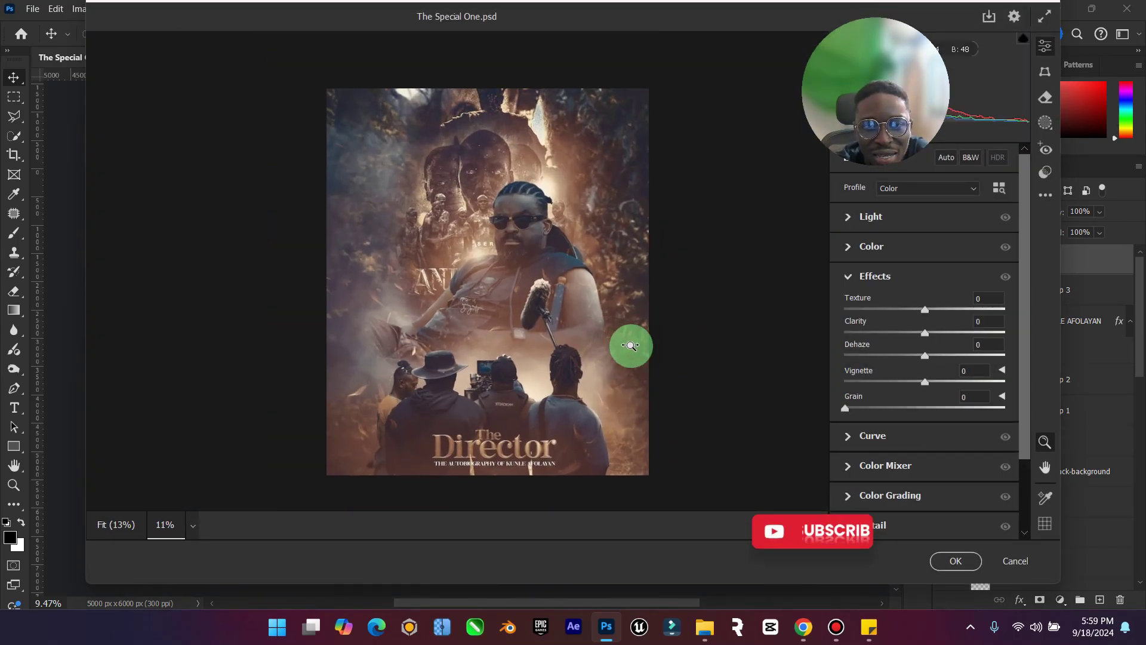
click(847, 216)
drag(922, 256, 941, 277)
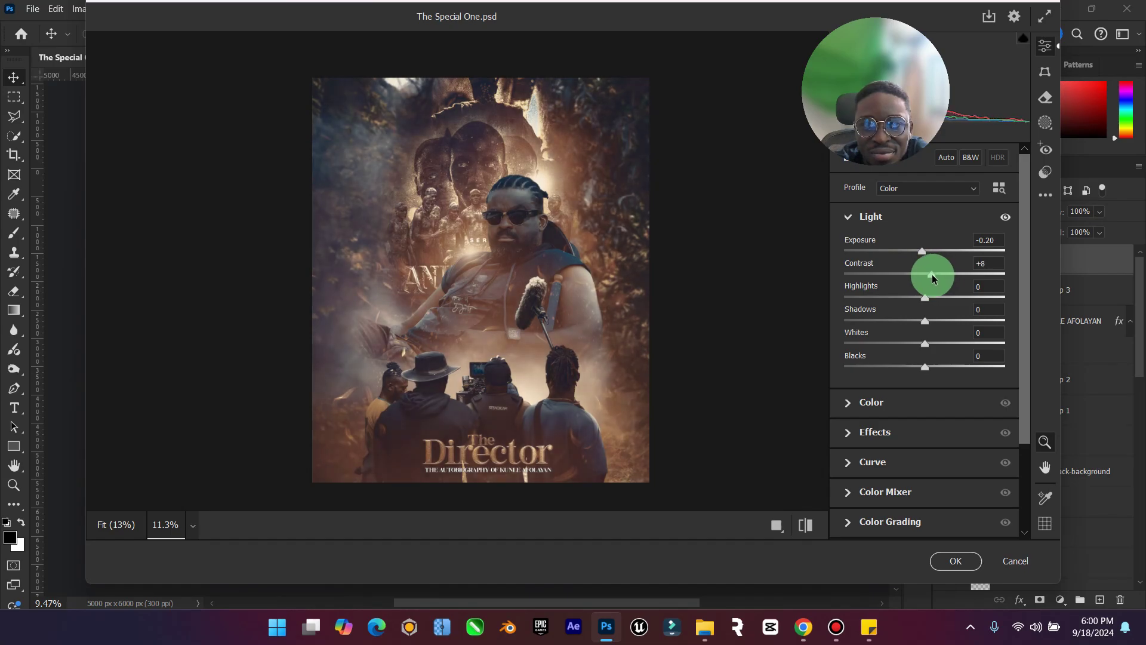
drag(905, 296, 940, 346)
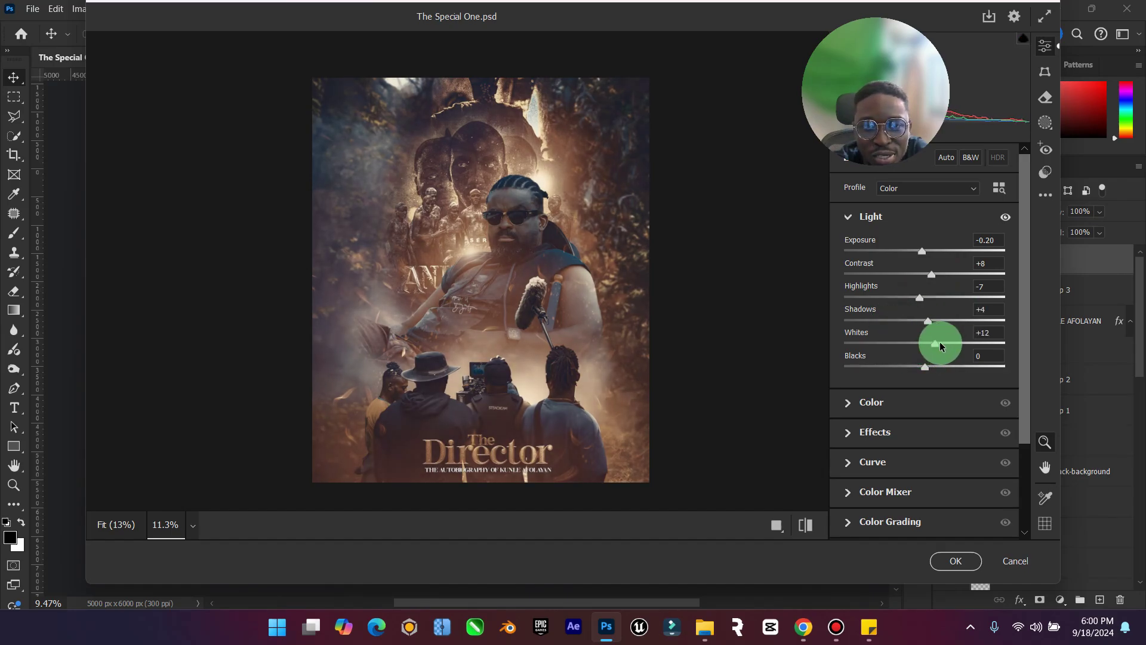
drag(908, 371, 936, 371)
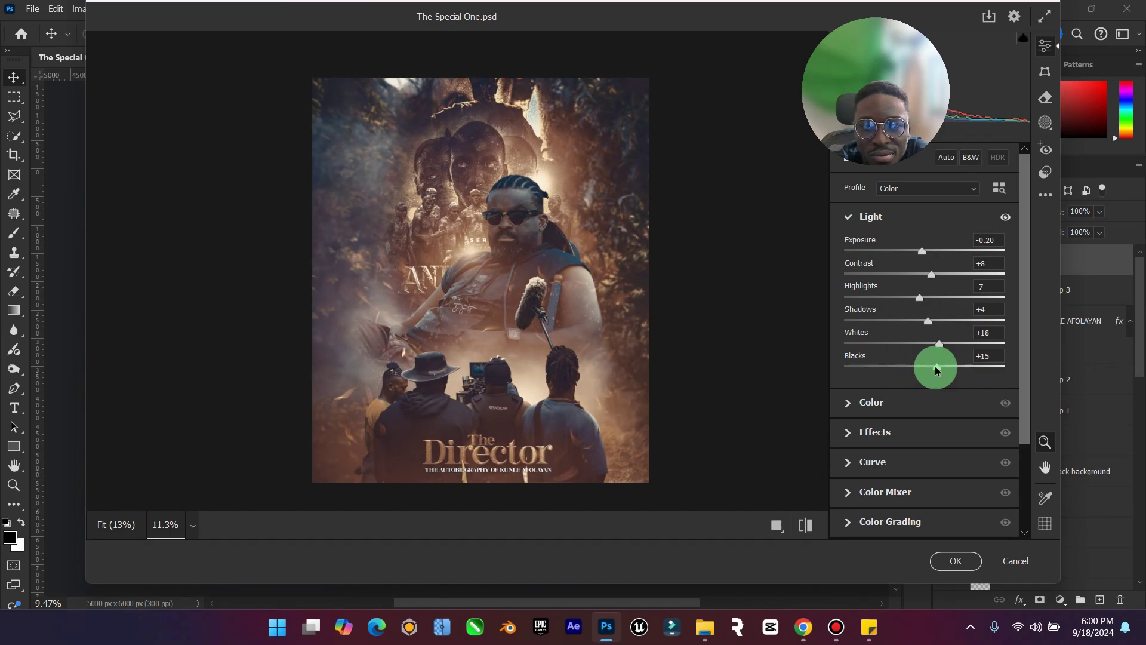
Set the Camera Raw Vibrance to +25, Texture to +4 and Clarity to +70.
click(877, 394)
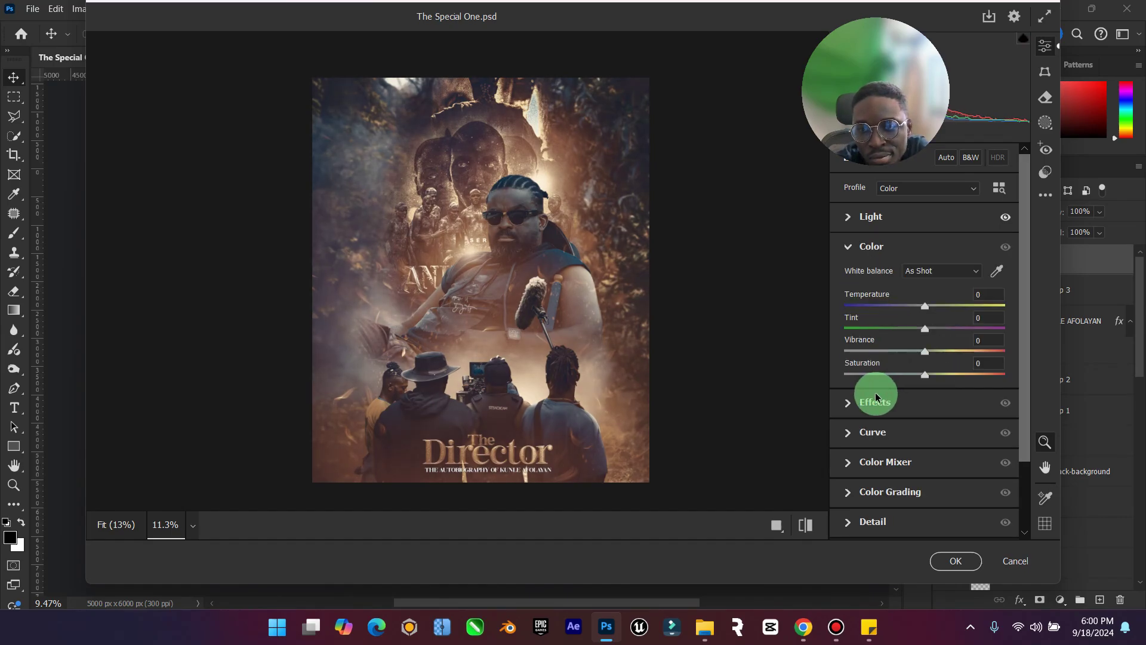
drag(924, 353, 946, 356)
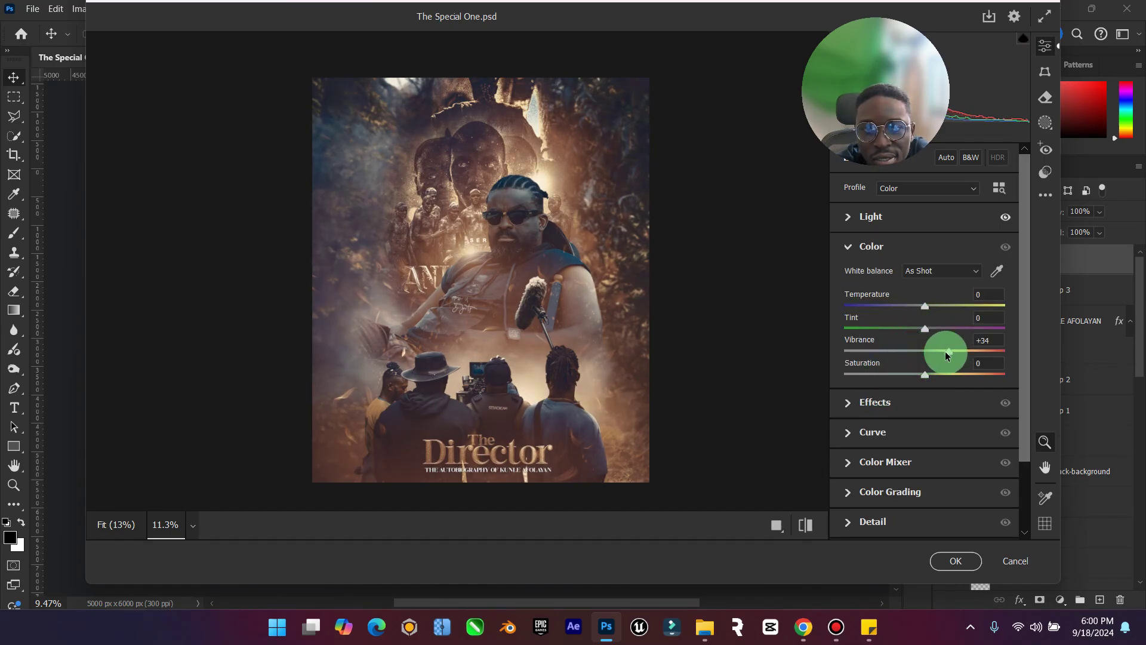
click(889, 402)
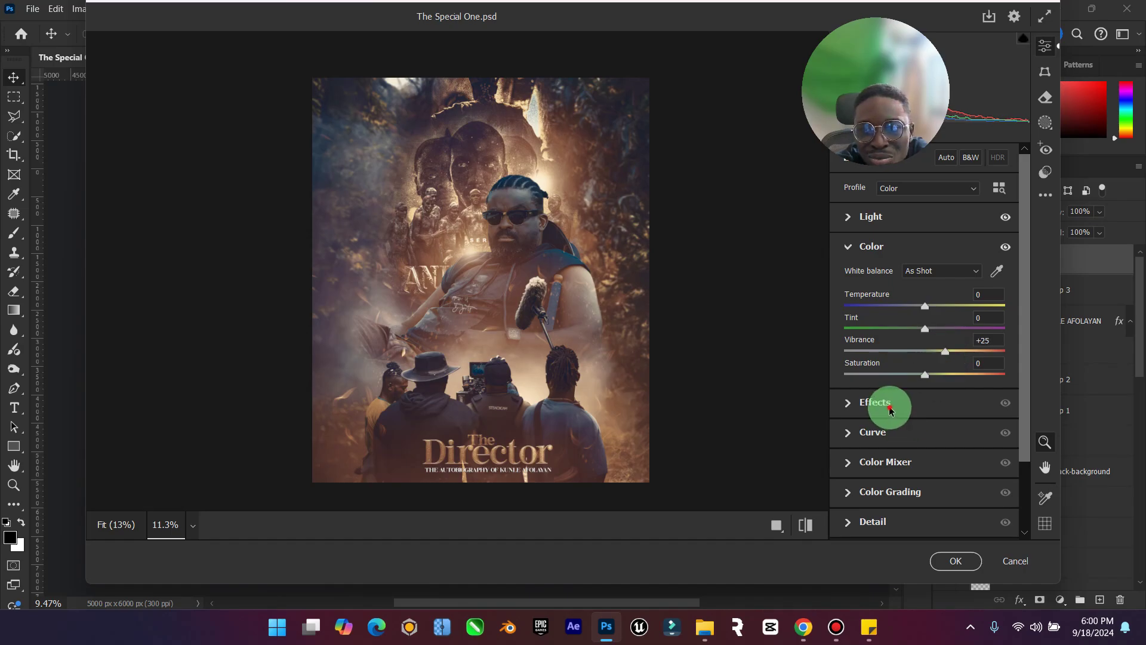
drag(925, 312, 998, 316)
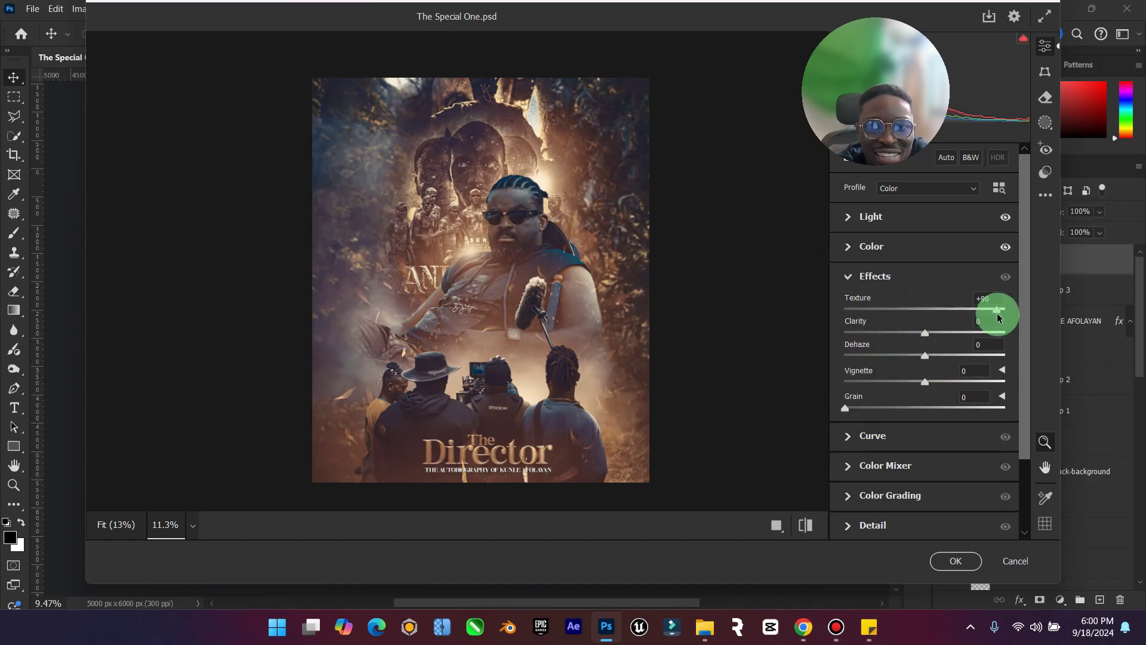
drag(999, 316, 1012, 338)
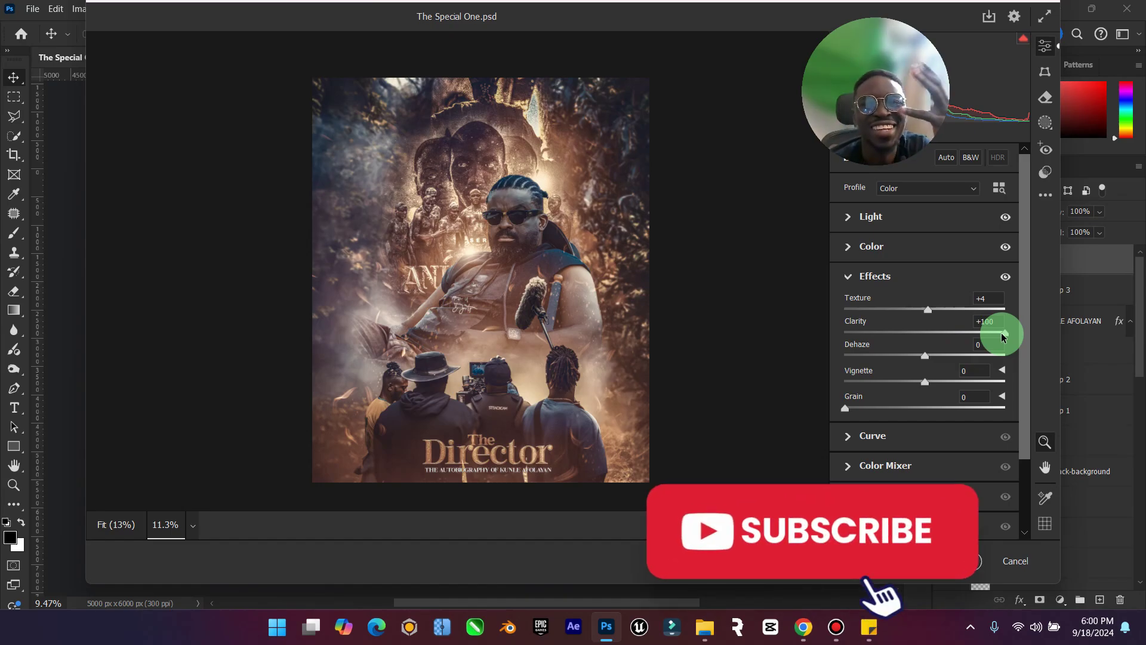
drag(1000, 334, 981, 335)
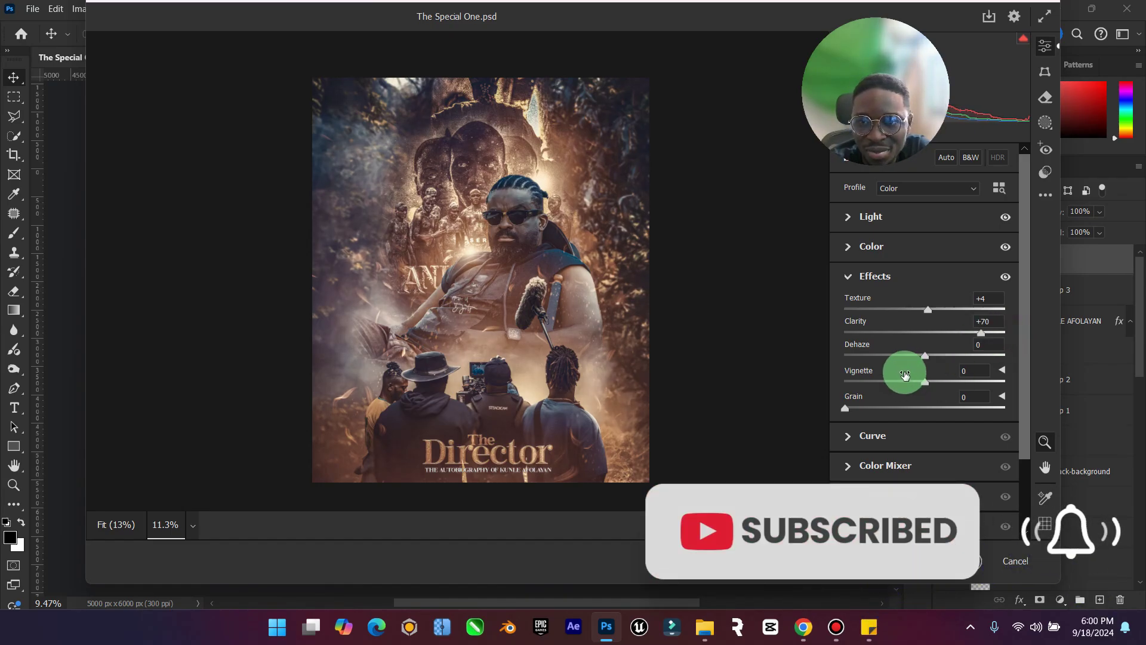
Add a moderate amount of grain to the poster and apply the Camera Raw Filter.
drag(846, 410, 986, 414)
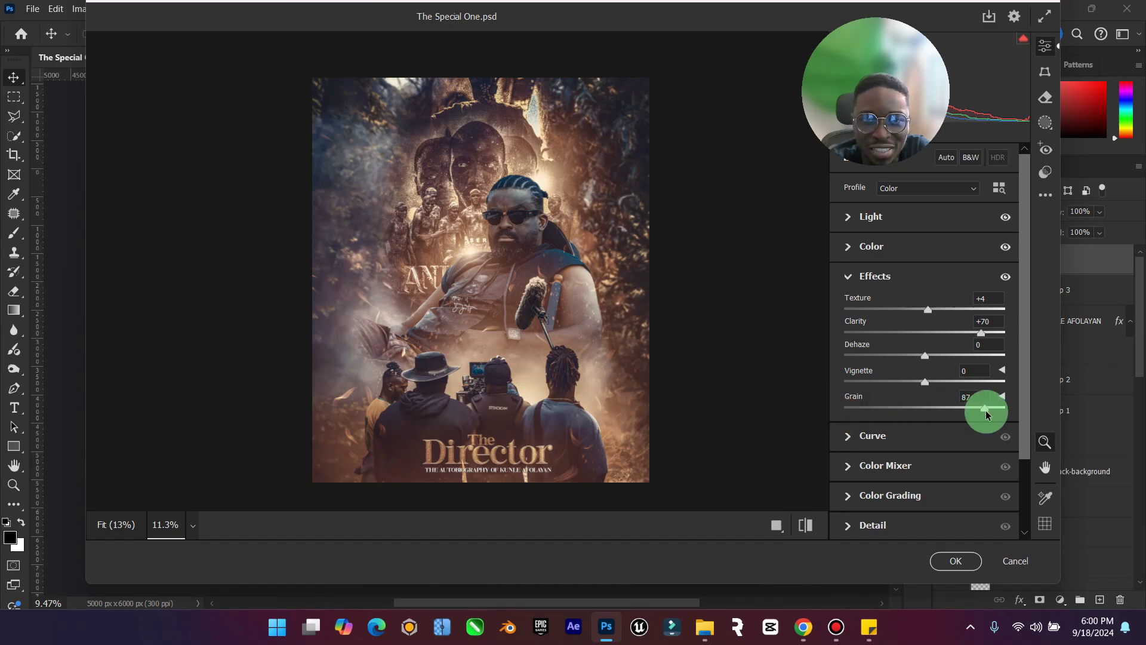
click(499, 192)
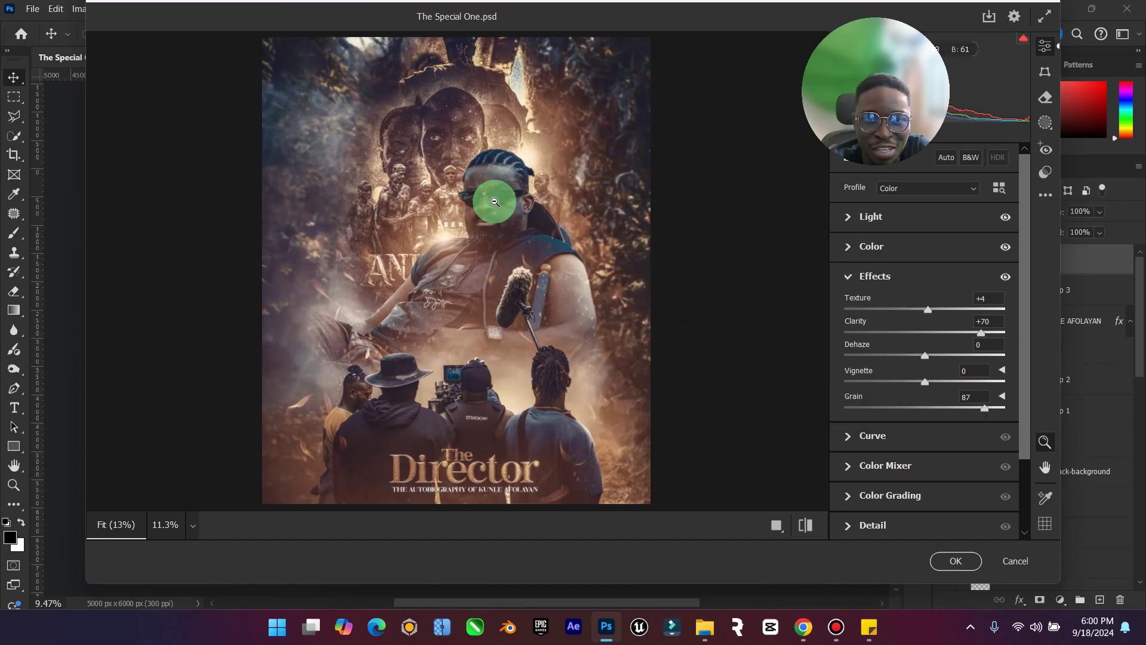
alt+click(459, 214)
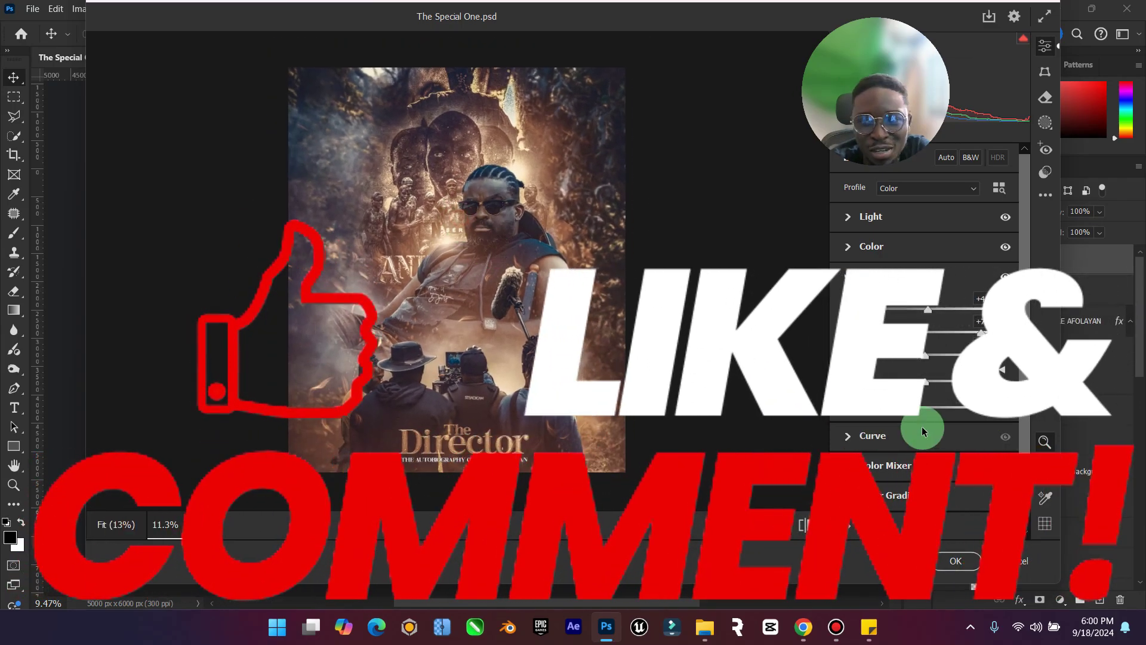
drag(986, 414, 918, 408)
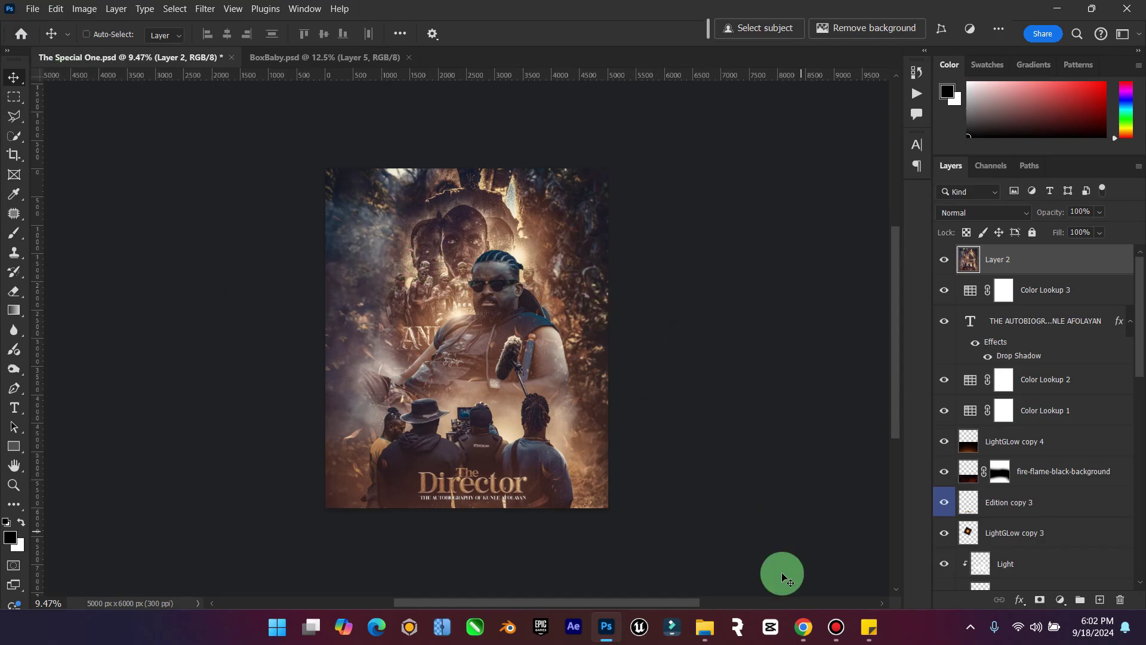
click(836, 627)
click(836, 626)
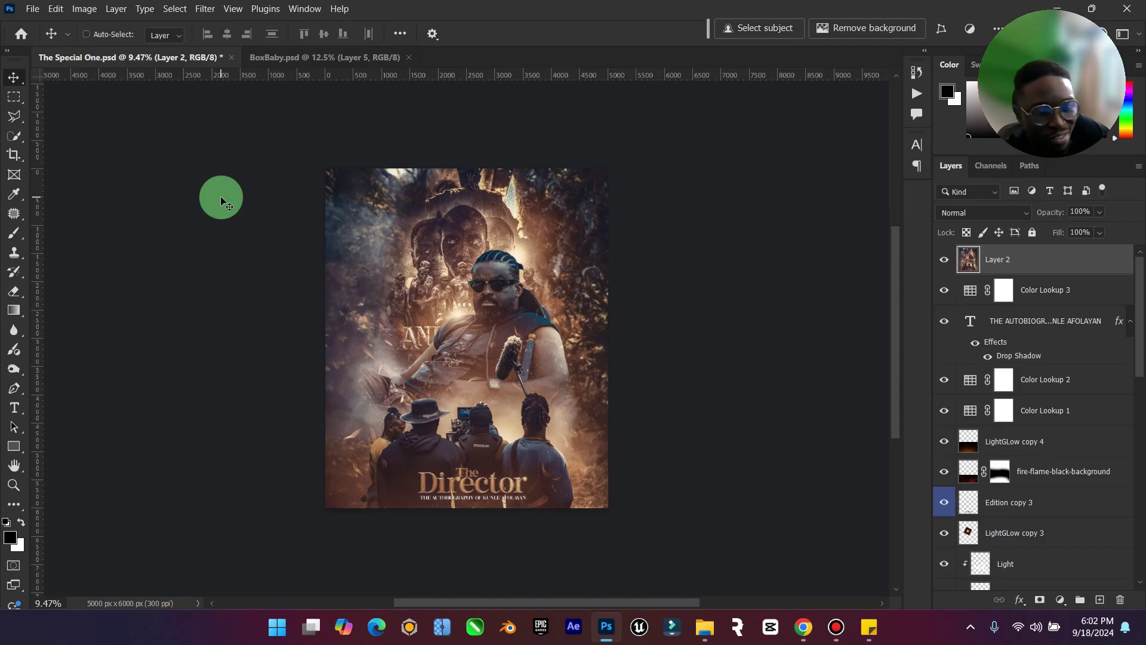
Save the poster document and try to start saving a copy of it.
key(ctrl+s)
click(32, 8)
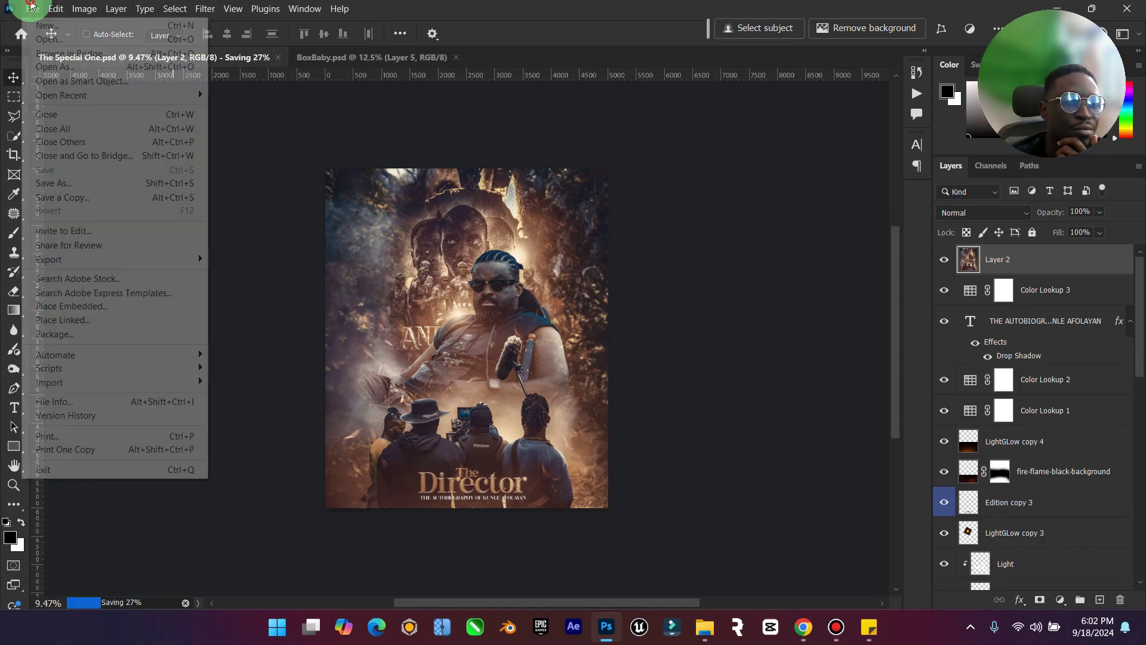
click(92, 198)
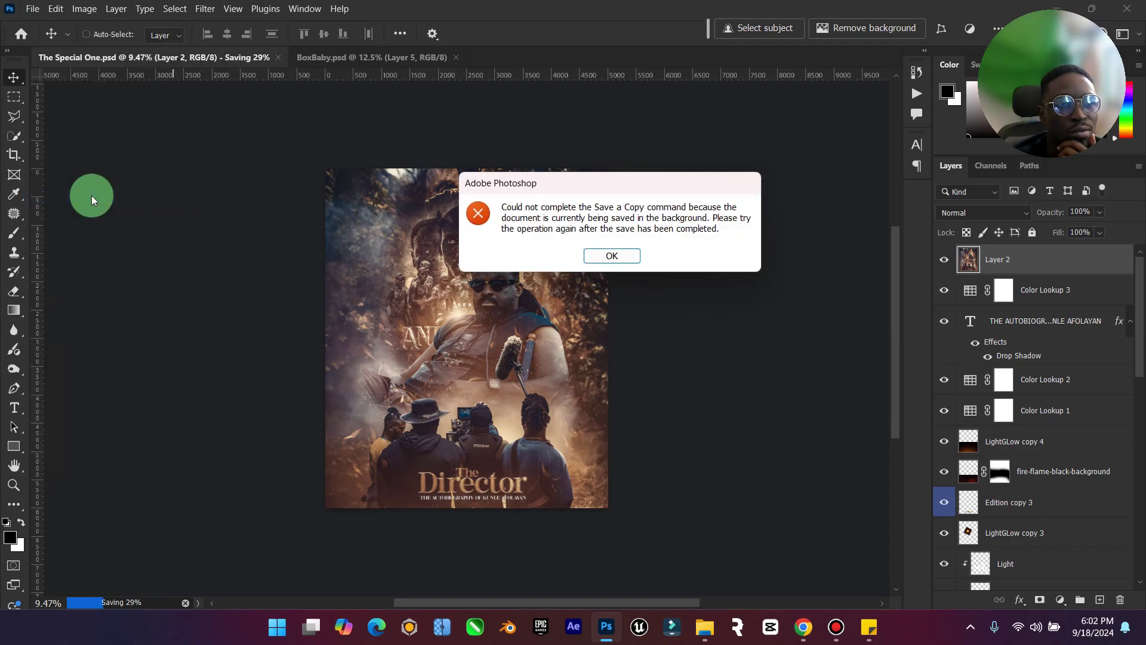
click(621, 267)
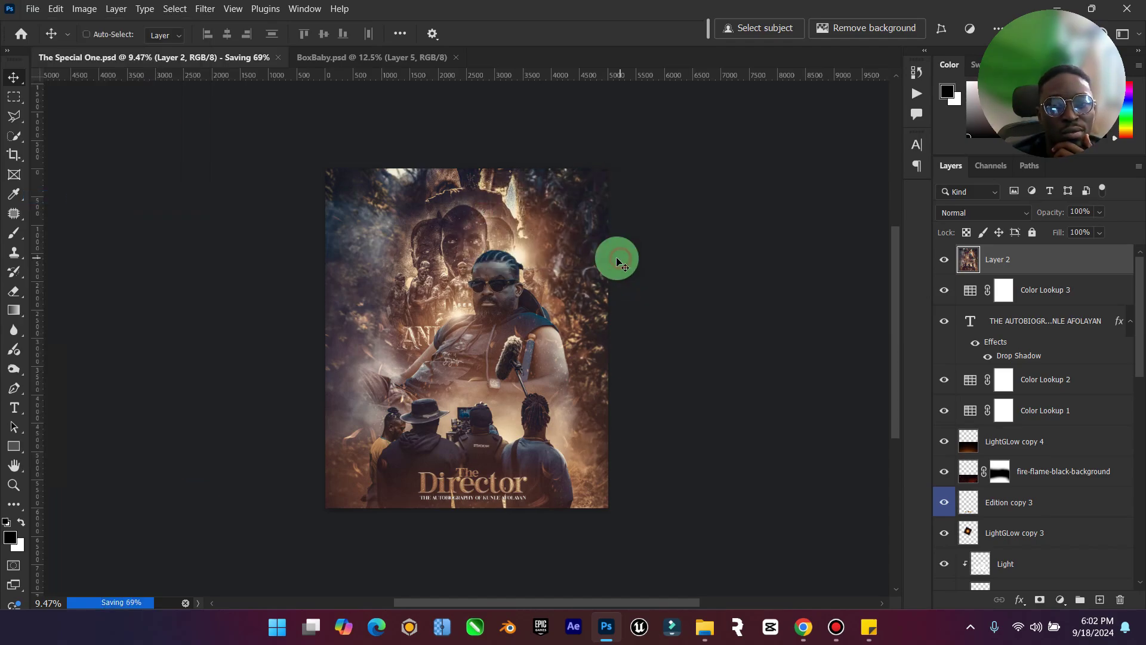
Save a copy of the poster to the Desktop in JPEG format with the file name The Special One.
click(34, 10)
click(92, 198)
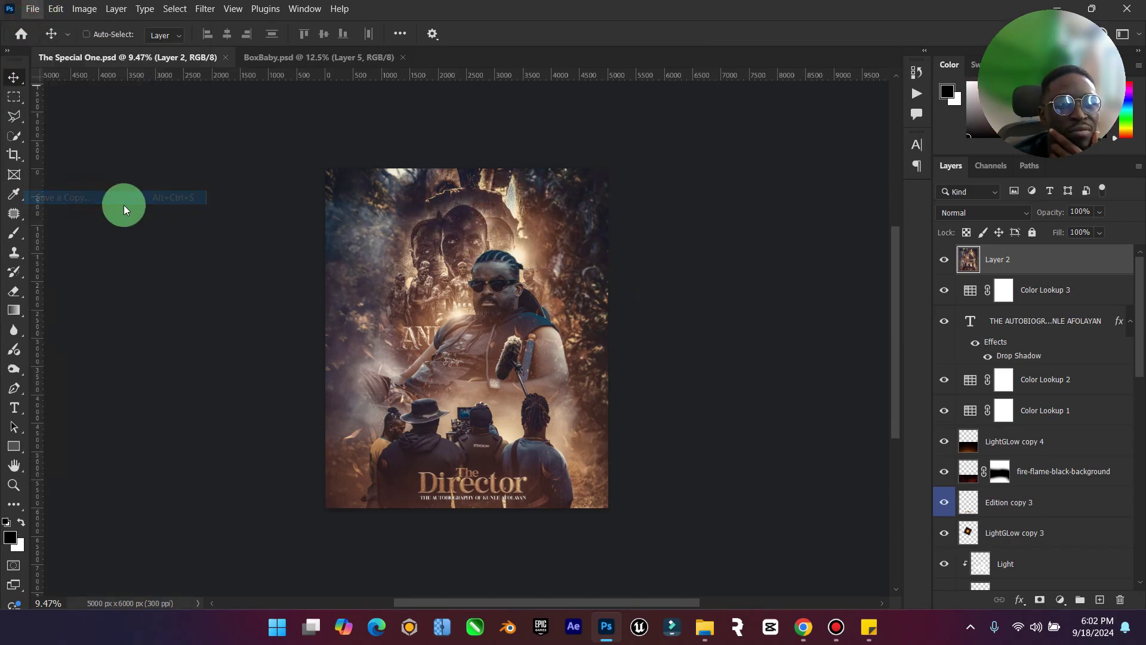
click(196, 299)
click(340, 400)
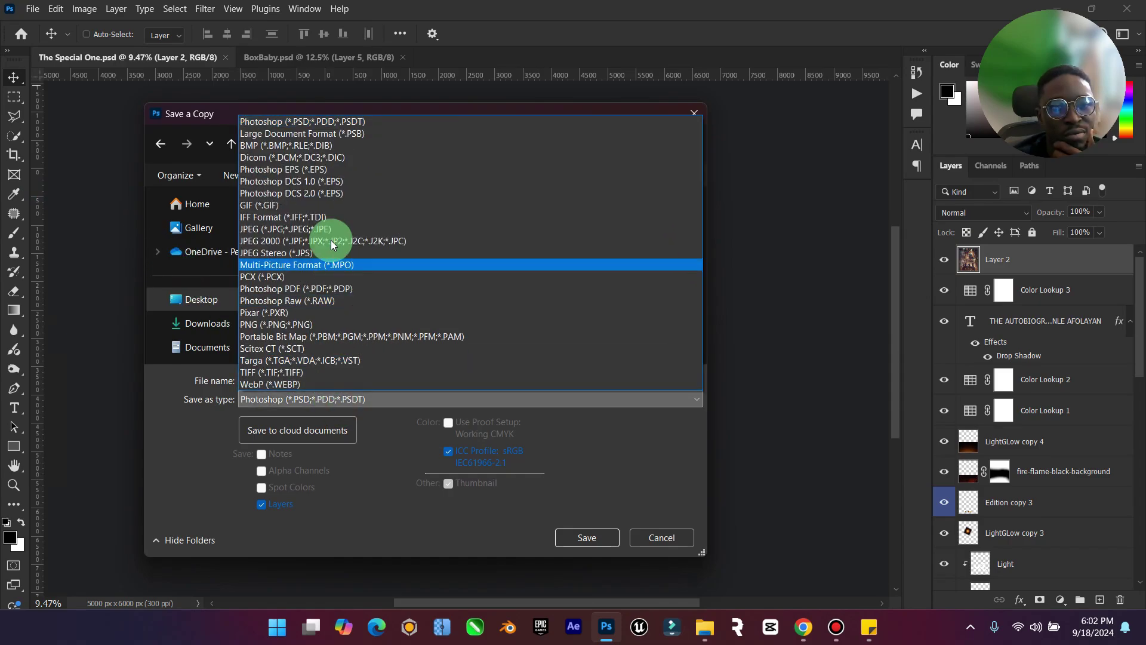
click(307, 230)
drag(350, 392, 307, 386)
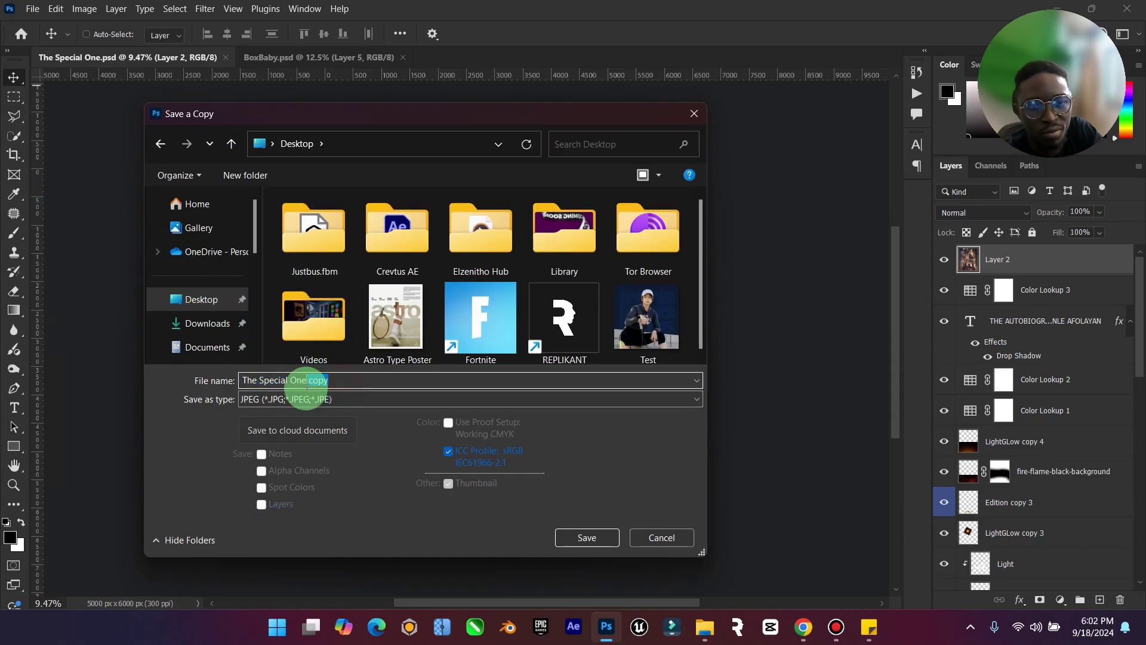
key(BackSpace)
click(586, 537)
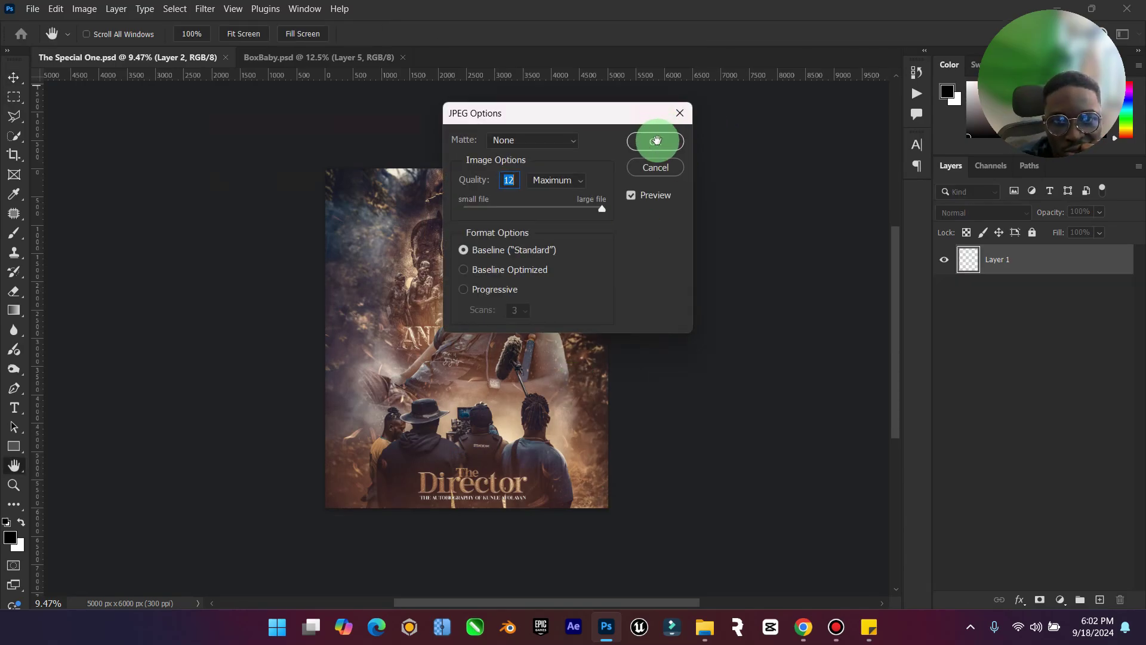
Set the JPEG quality to 10, finish the export and close the BoxBaby.psd document.
drag(600, 208, 577, 212)
click(655, 143)
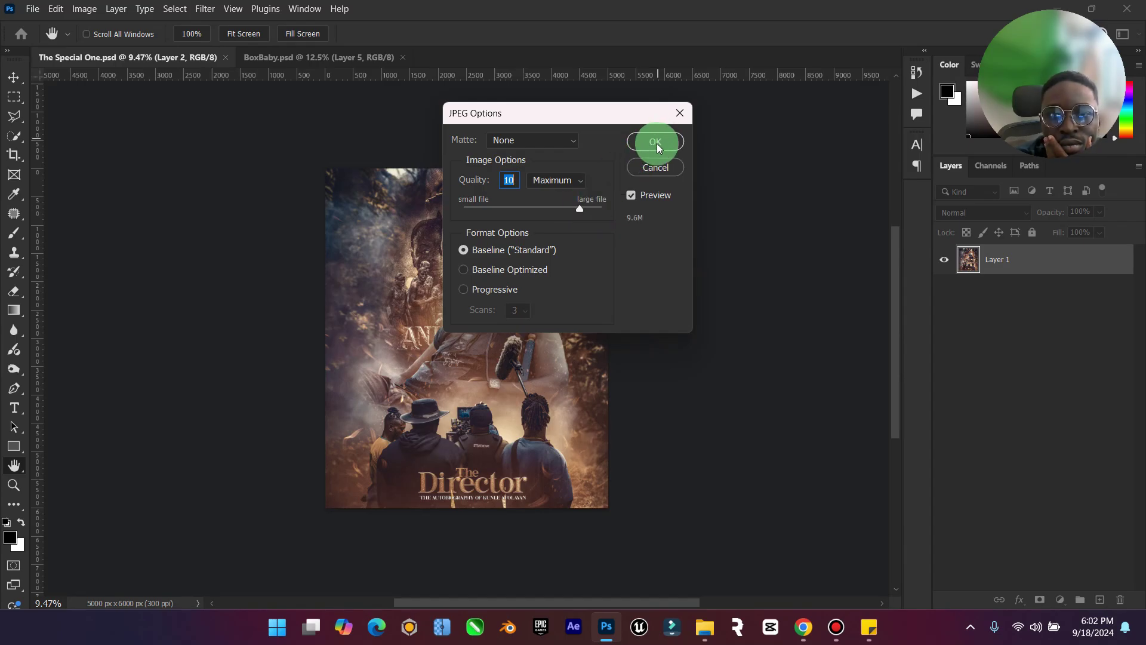
click(655, 141)
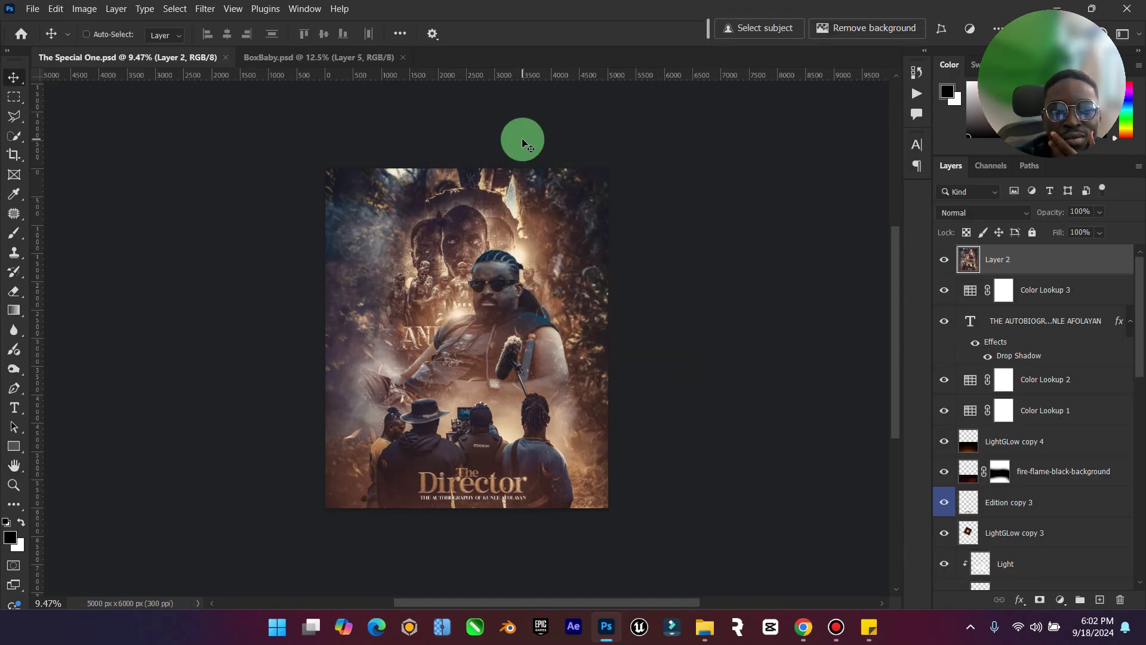
click(400, 57)
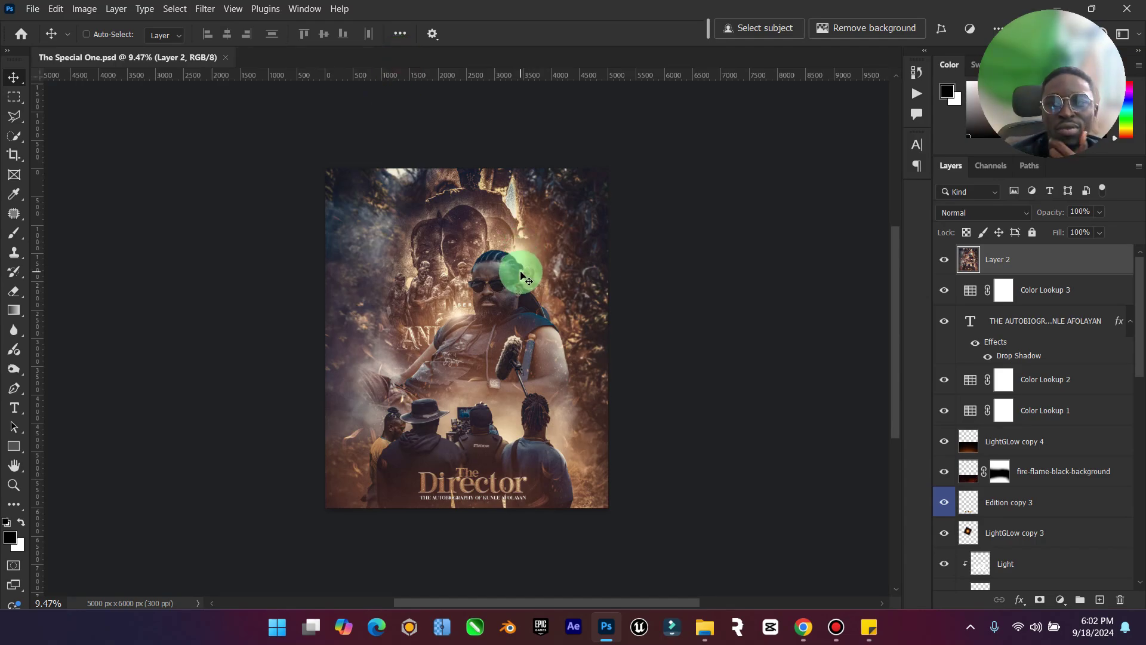